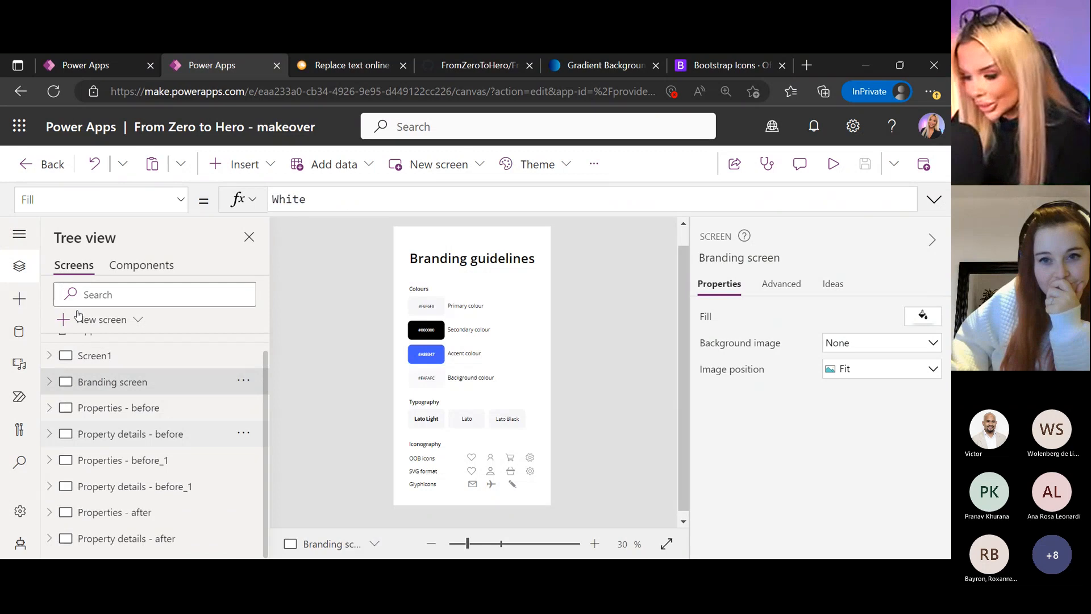
- Add a new blank screen to the app after viewing the "Properties - after" screen
left_click(103, 512)
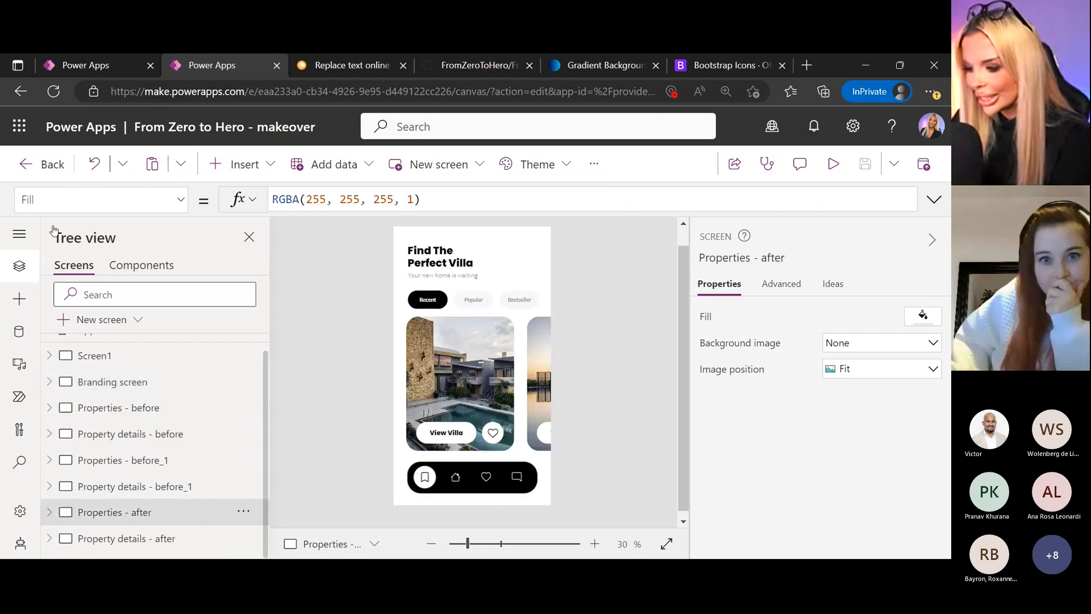
left_click(85, 319)
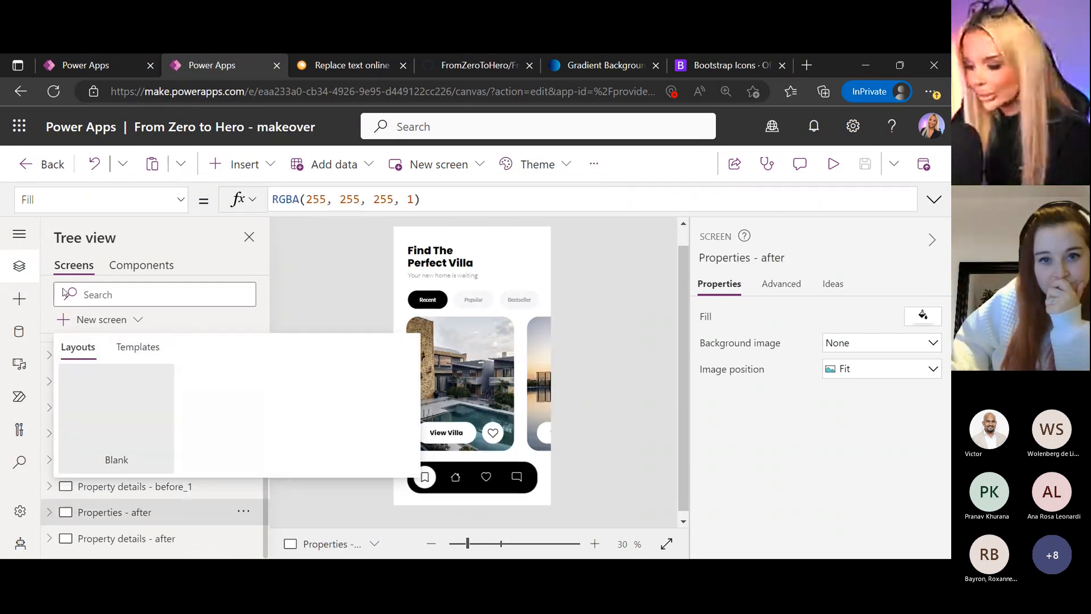
left_click(117, 418)
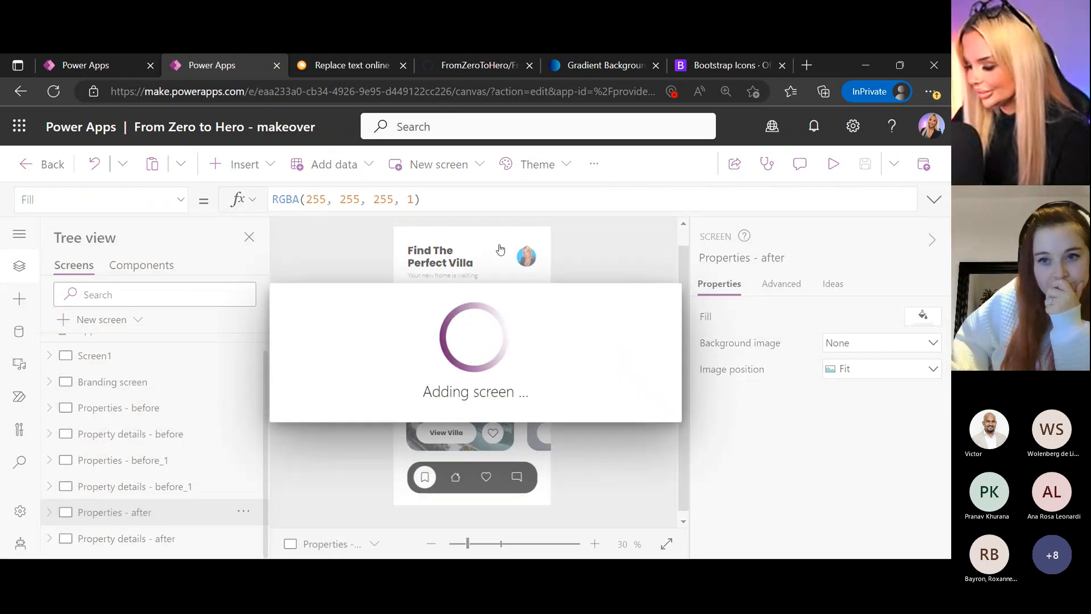
scroll(421, 246, "up", 1)
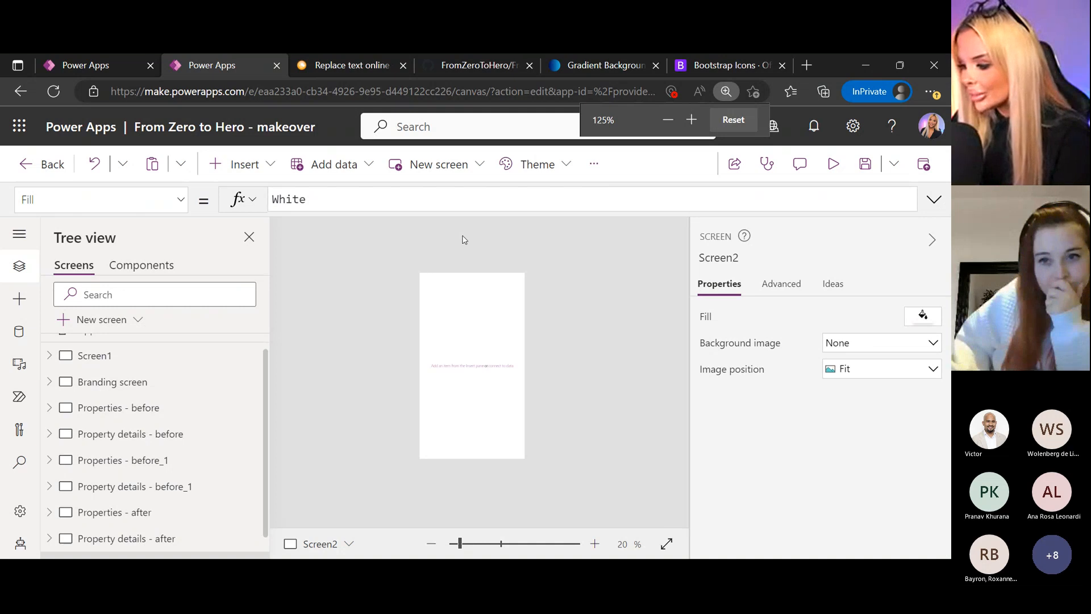
scroll(465, 240, "up", 1)
scroll(488, 243, "down", 1)
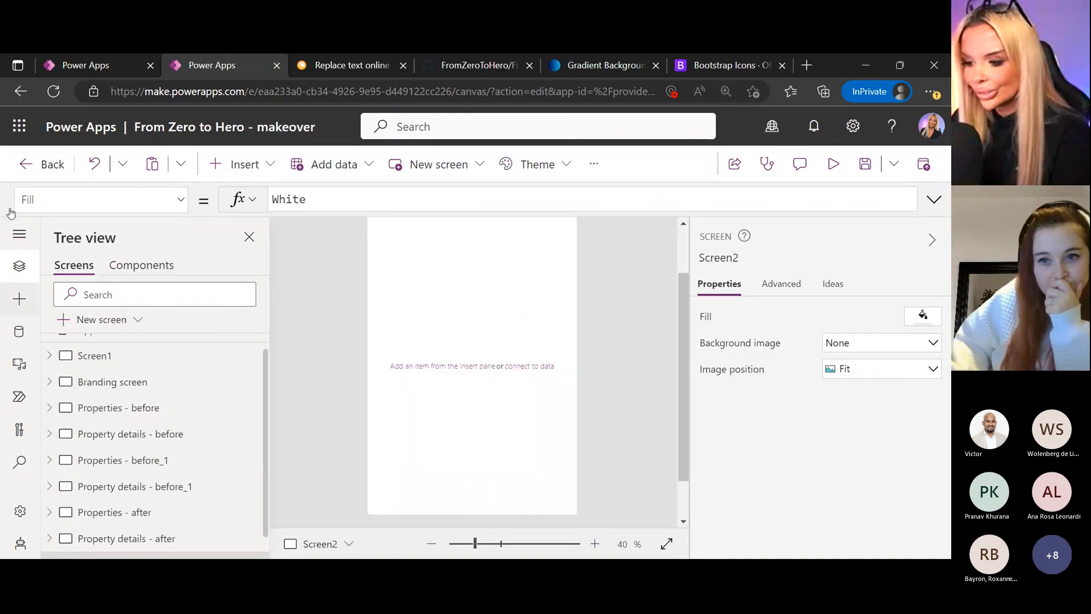
- Insert an HTML text control on the blank screen and move it to about X 36, Y 120
left_click(19, 299)
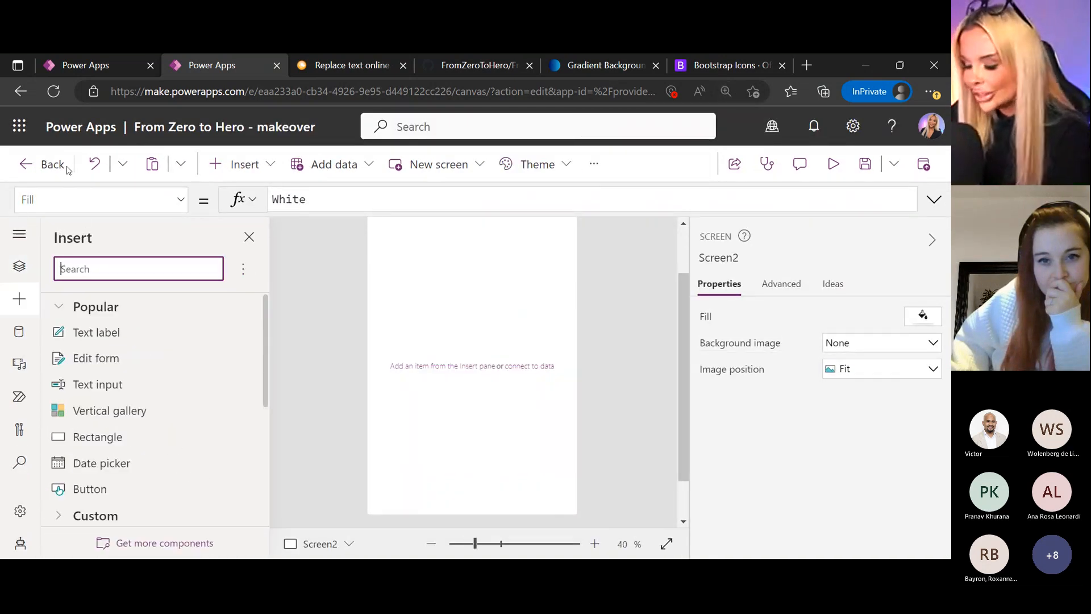
type("html")
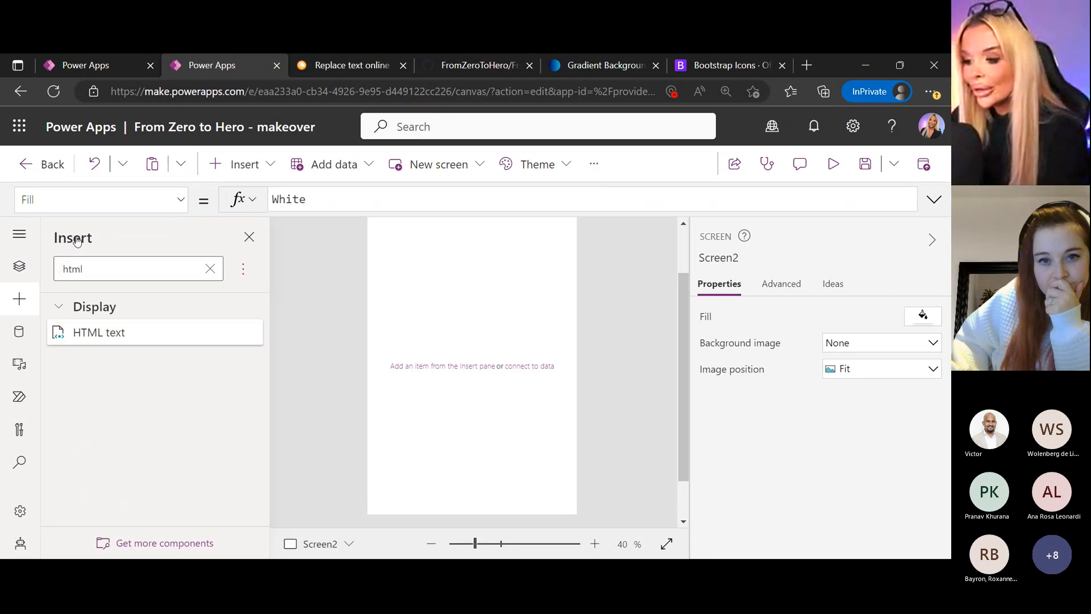
key("Return")
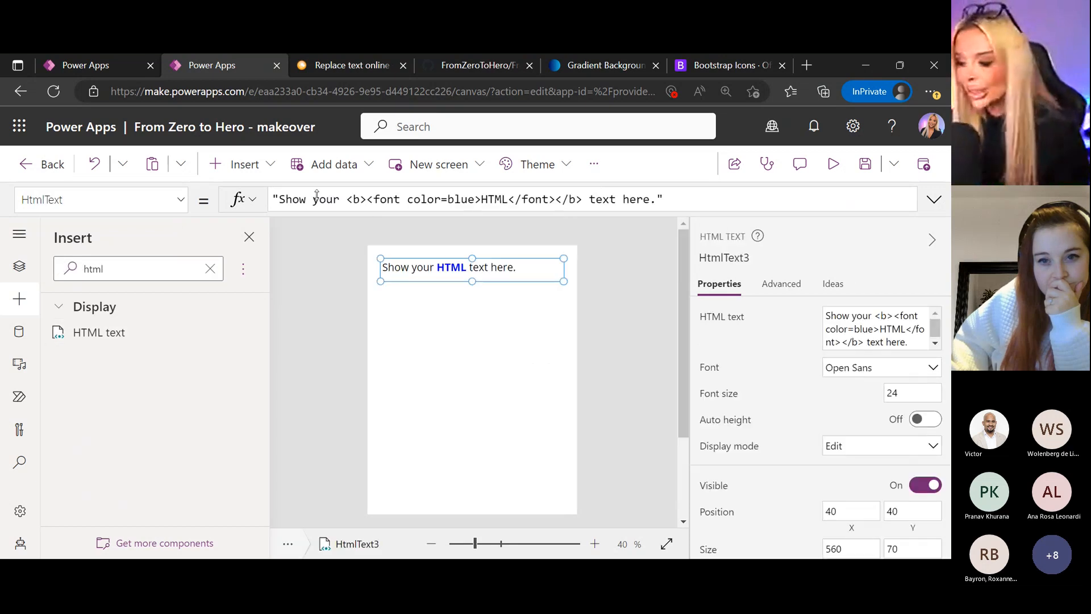
left_click_drag(472, 271, 470, 298)
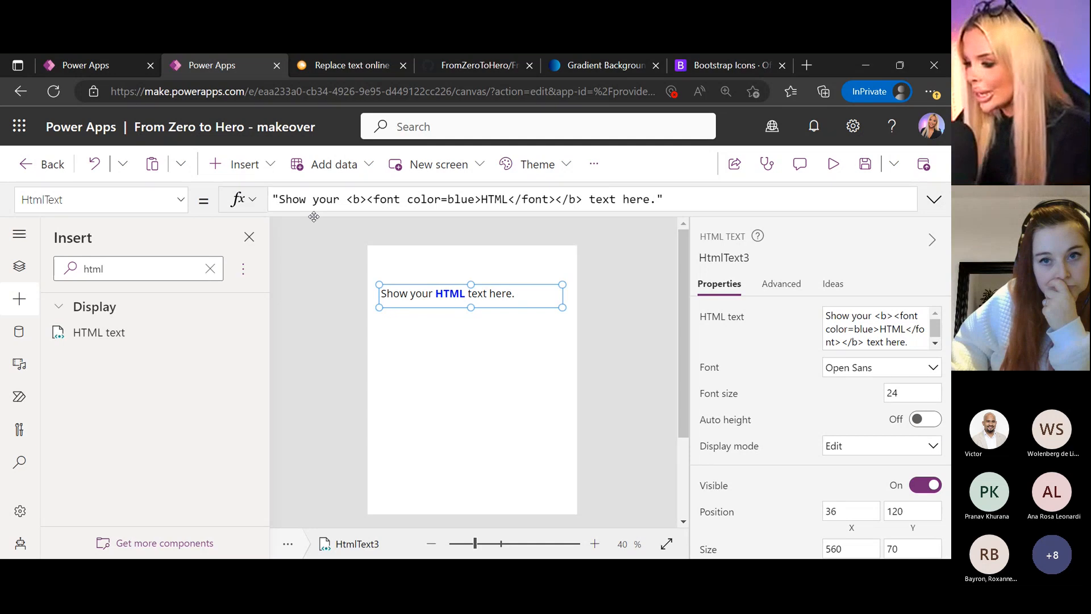
- Replace the HTML text control's default content with "<div class='hero'> </div>"
left_click_drag(657, 199, 186, 151)
type("<div")
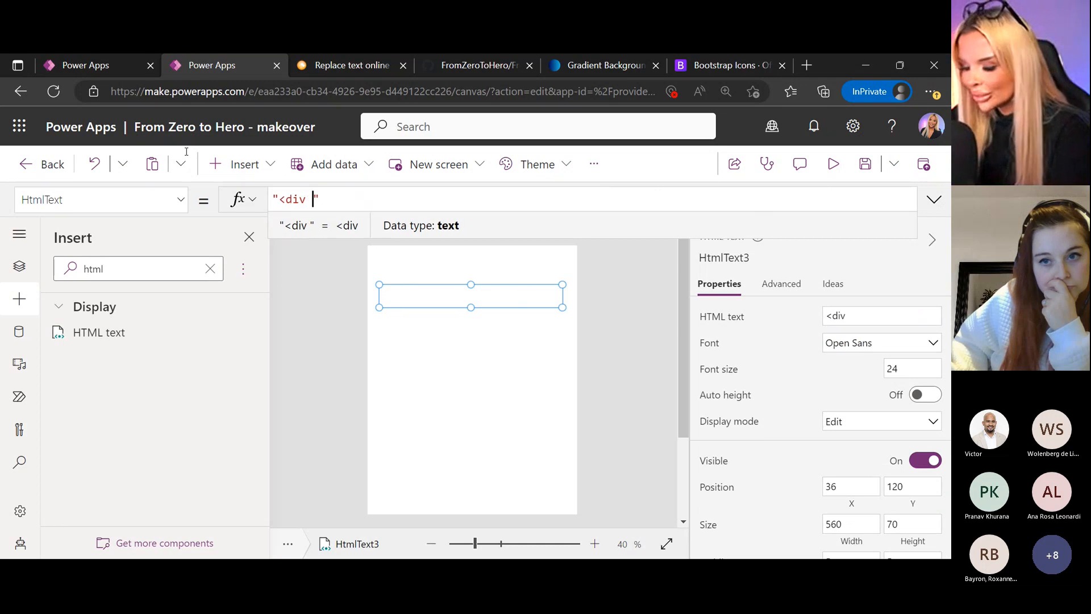
type(" class='")
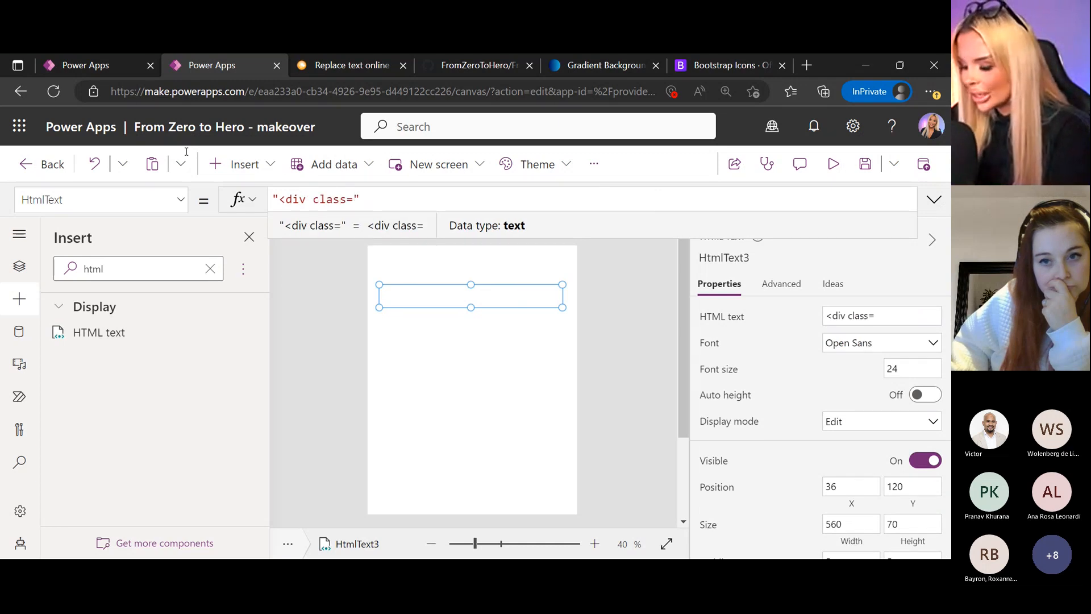
type("hero")
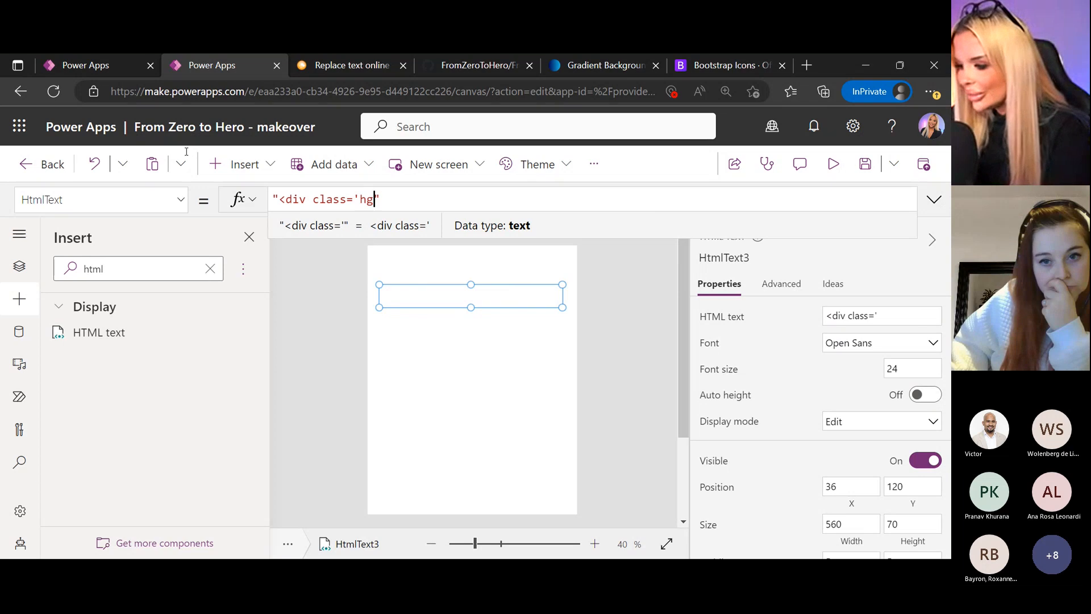
type("'> </")
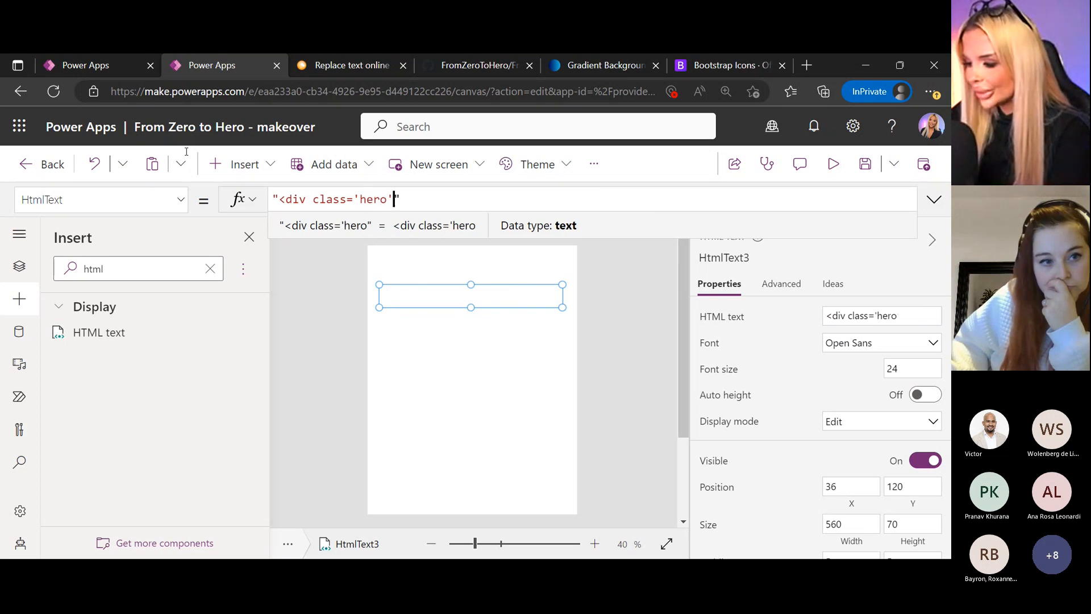
type("div>")
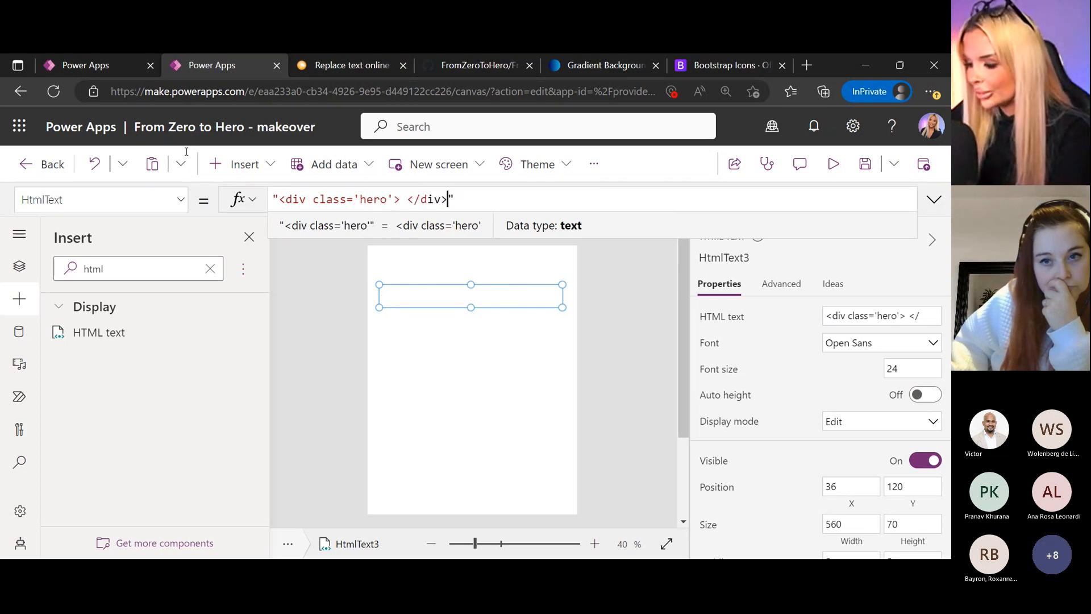
- Reselect the HTML text control on Screen2 and replace the div's class attribute with an empty style attribute
scroll(272, 224, "up", 2)
scroll(272, 224, "up", 1)
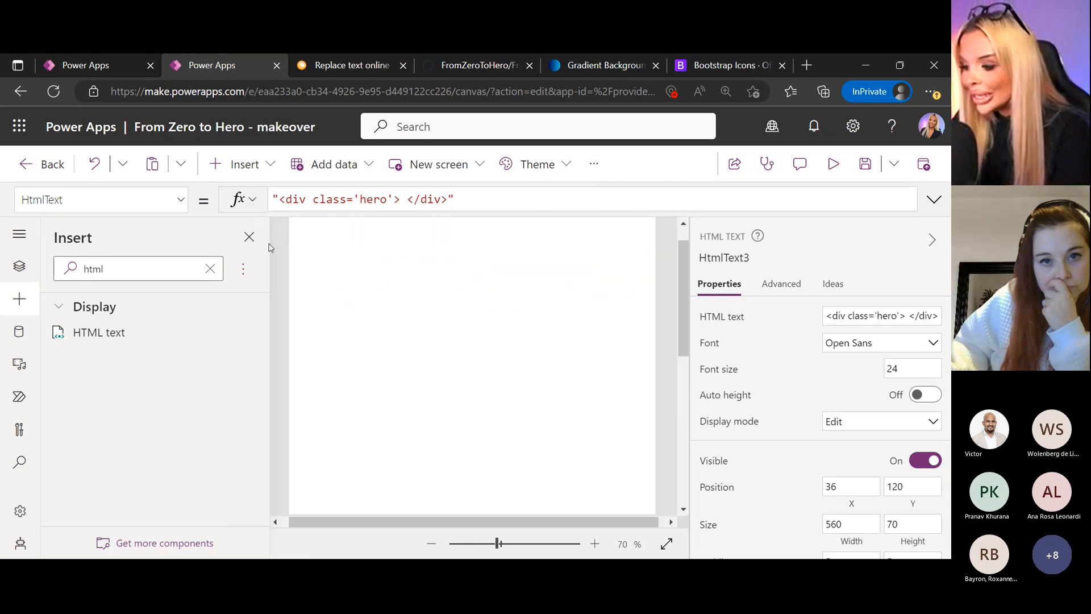
left_click(271, 243)
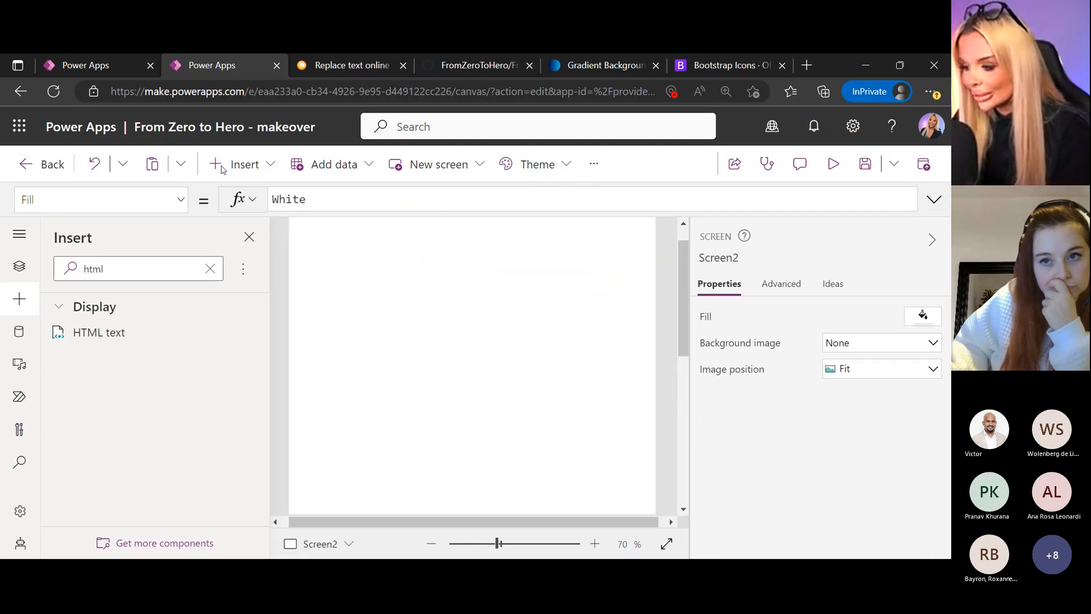
left_click(19, 266)
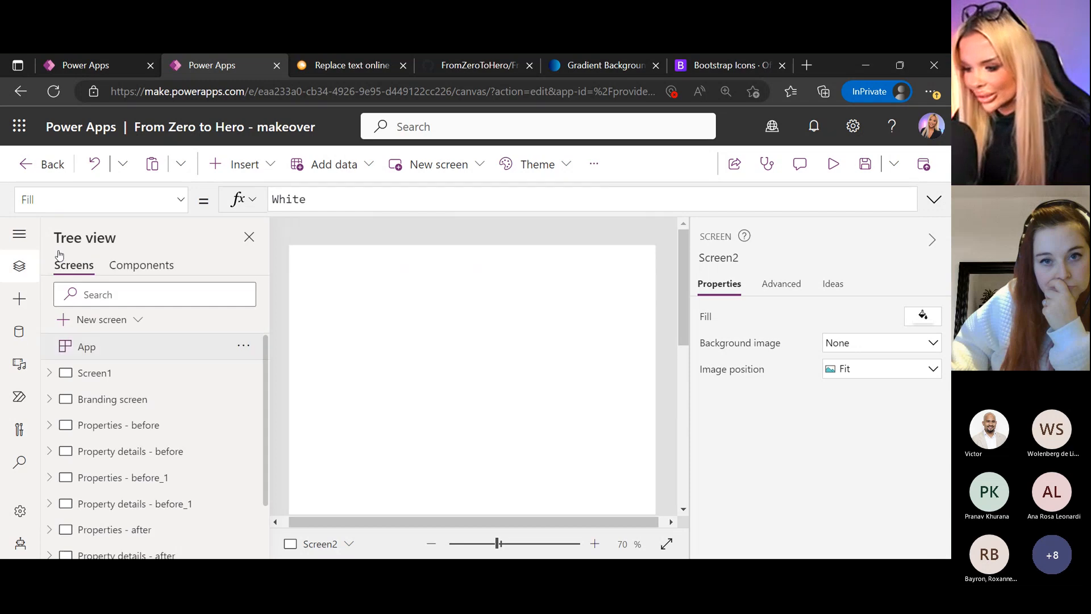
scroll(89, 369, "down", 2)
left_click(116, 538)
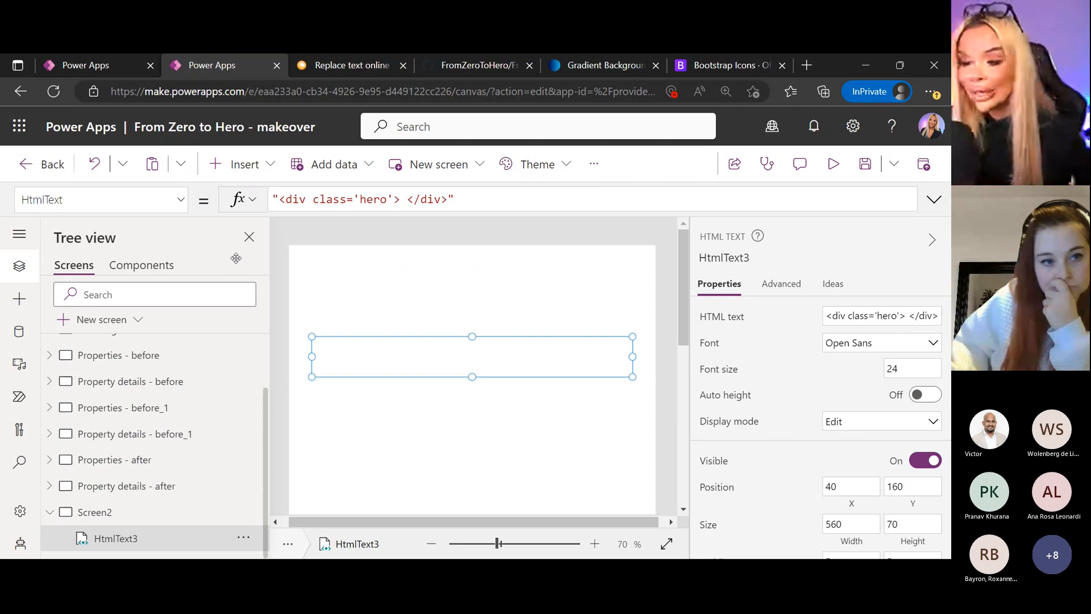
left_click(275, 212)
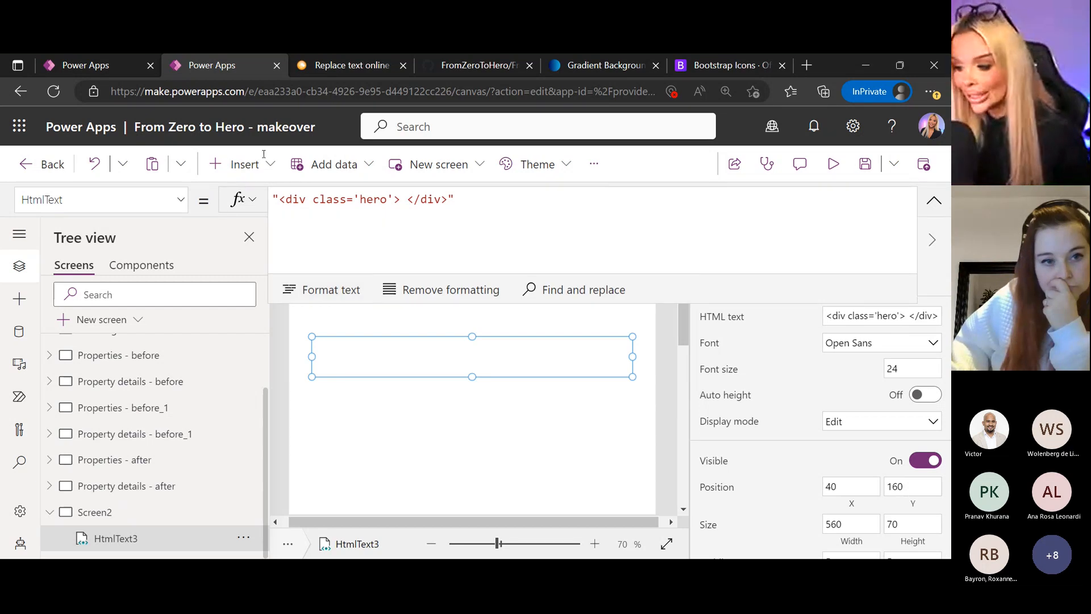
key("ctrl+shift+Left")
key("ctrl+shift+Left")
key("BackSpace")
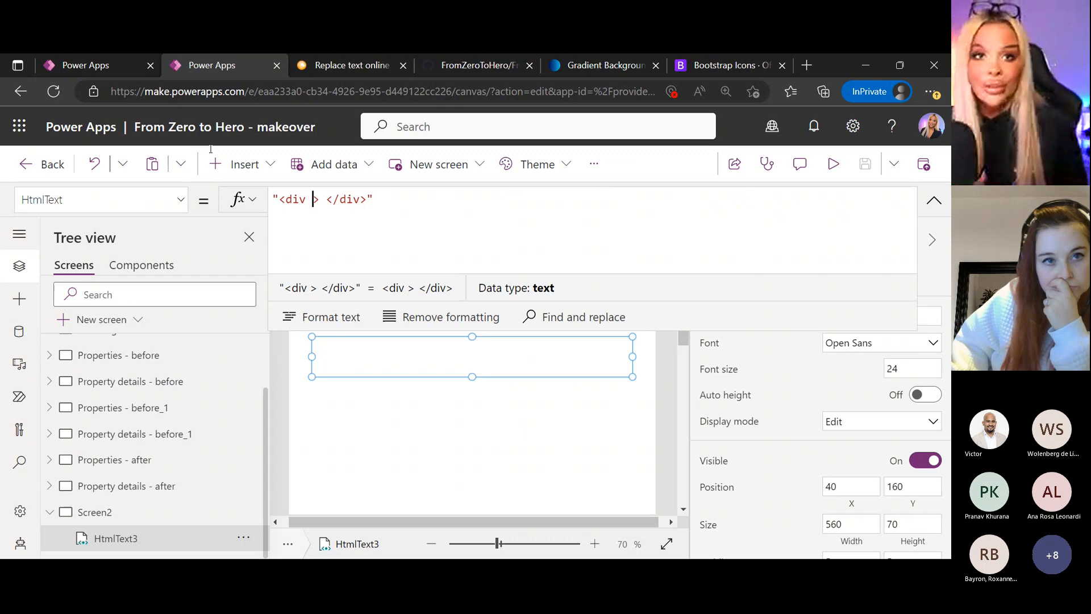
type("style=")
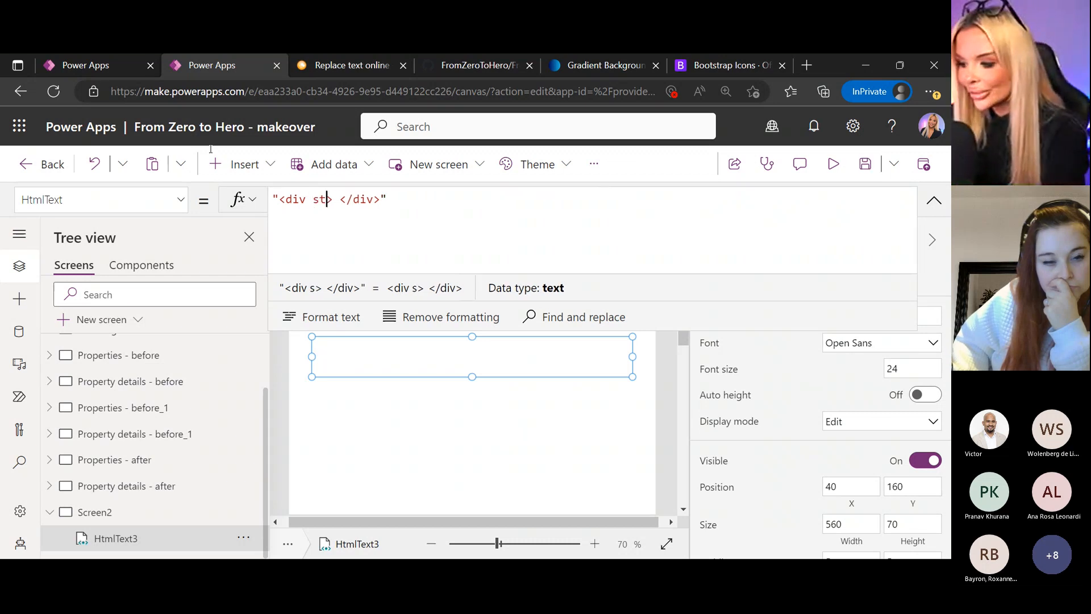
type("' '>")
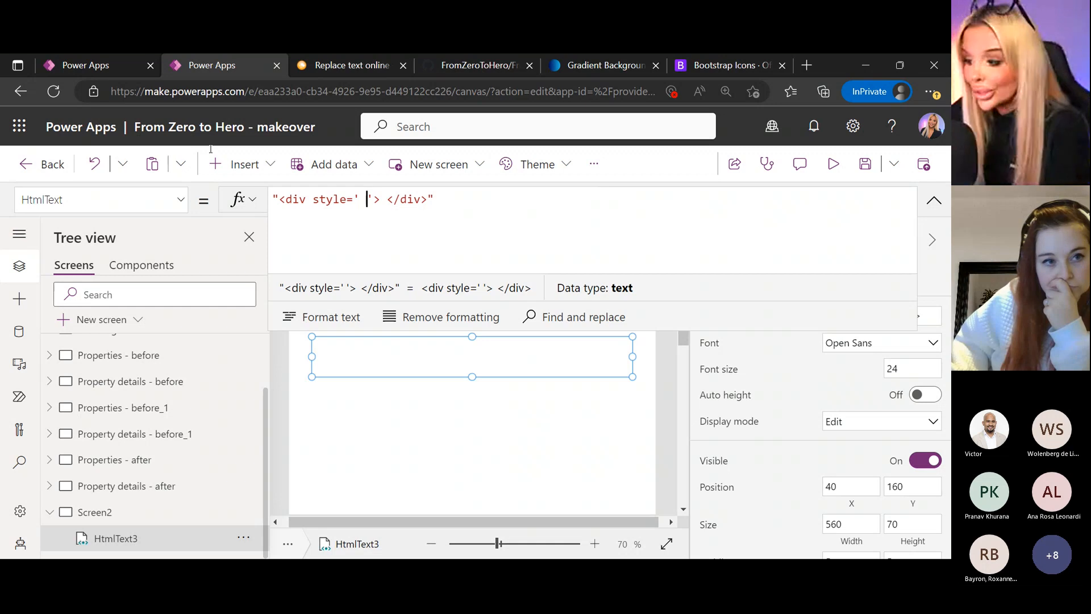
- Set the div's inline style to a height of 100px and a width of 200px
key("BackSpace")
type("heighty:")
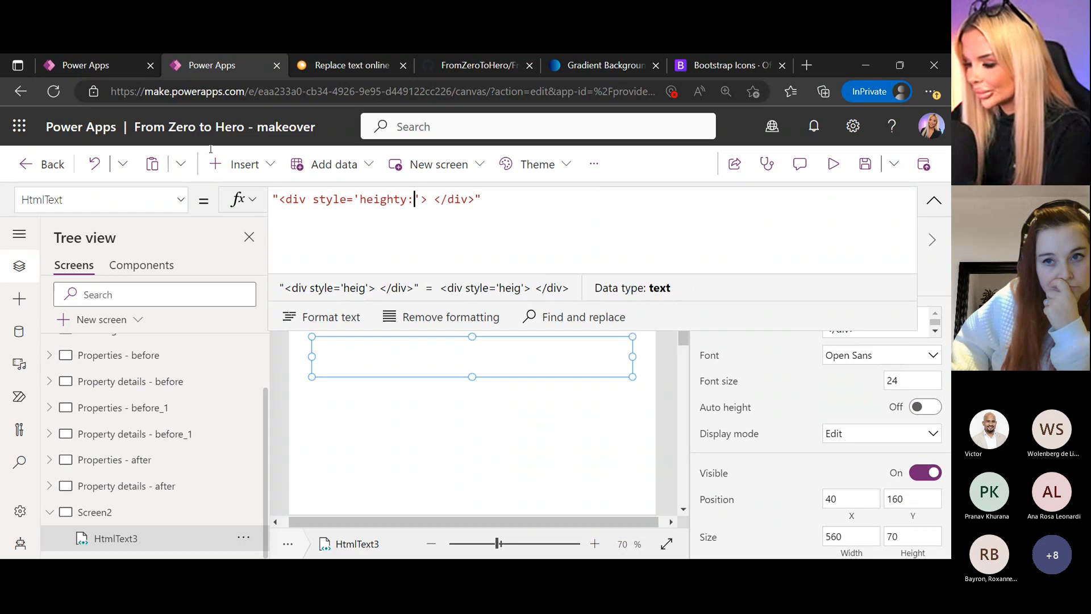
key("BackSpace")
key("BackSpace")
type(":1")
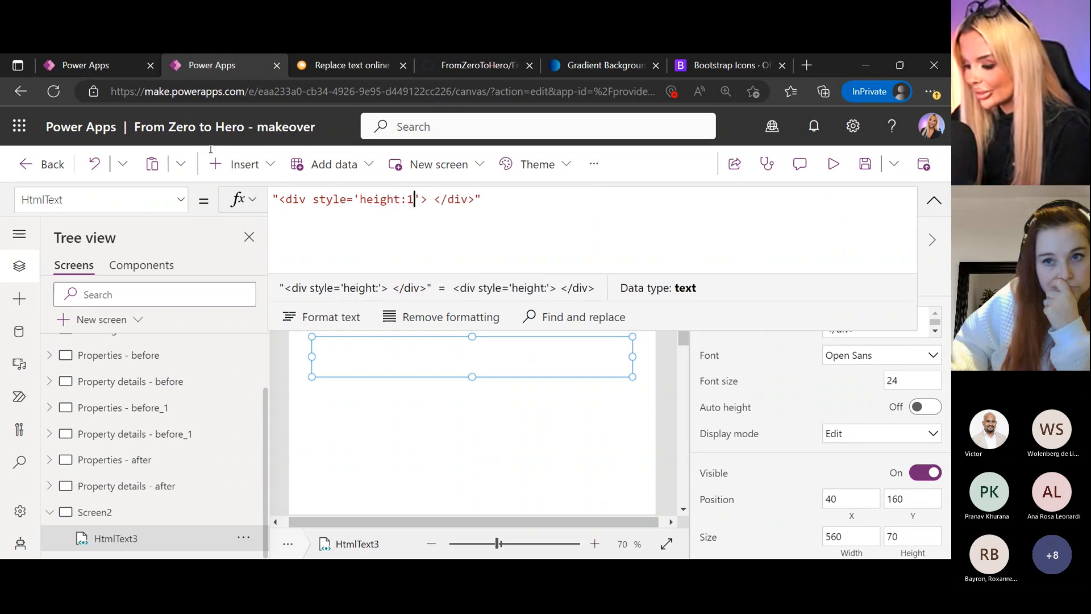
type("00px; wid")
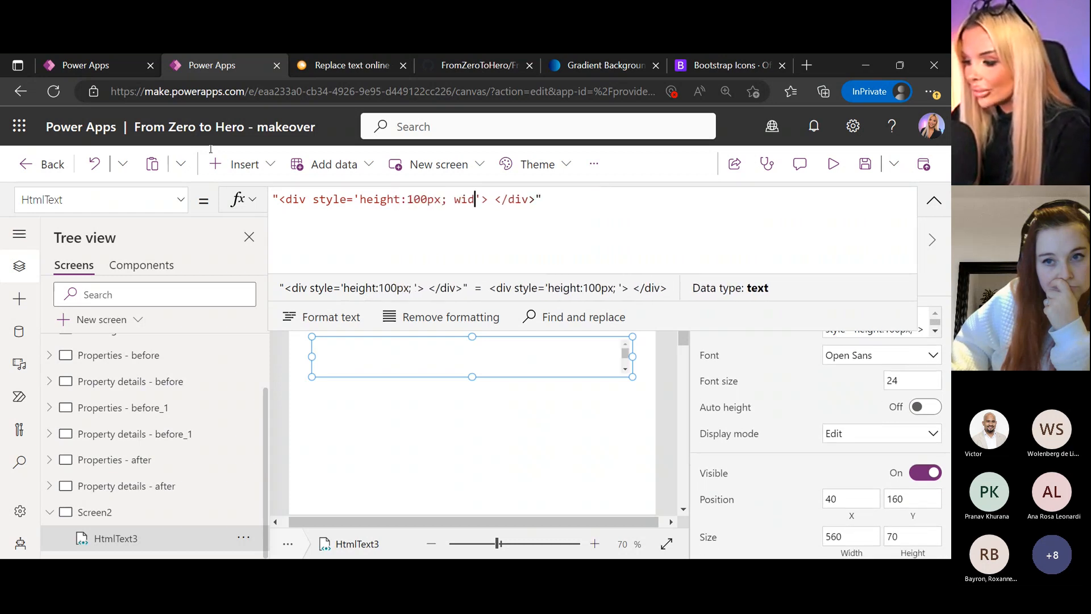
type("th:200")
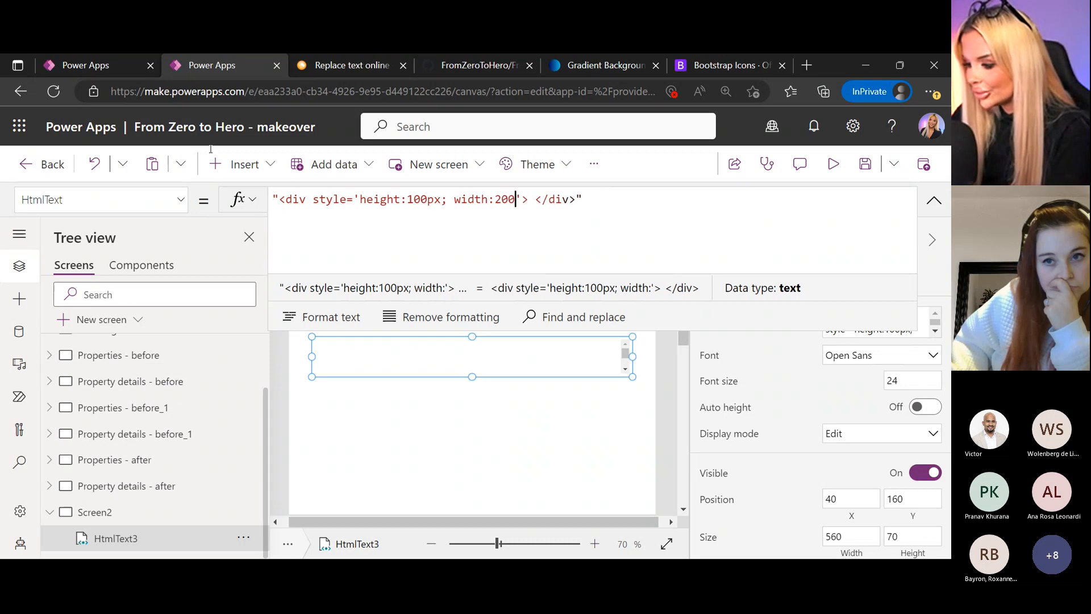
type("px")
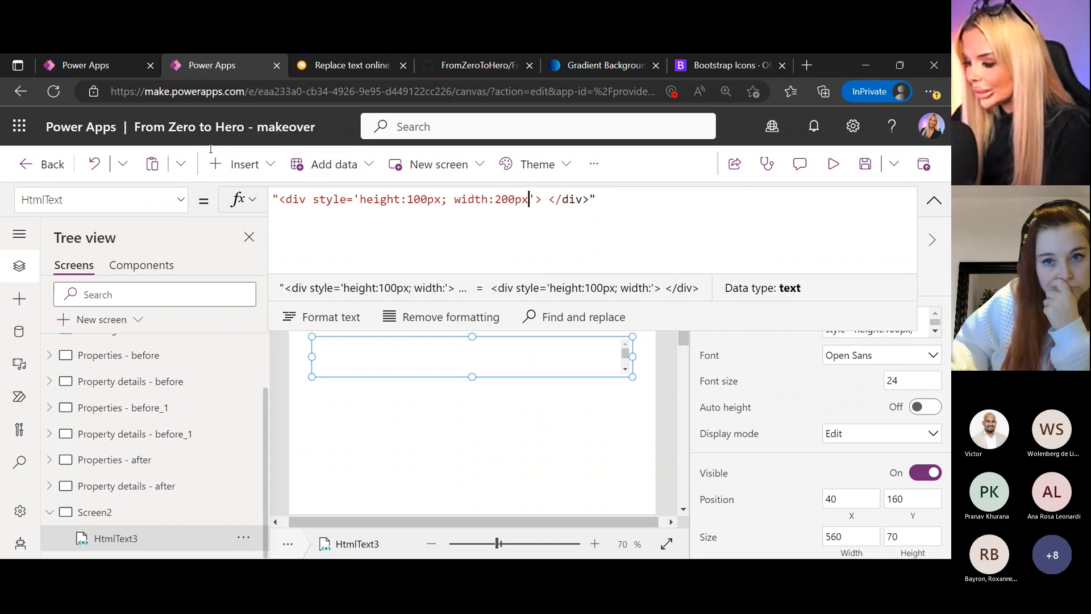
- Add a blue background to the div's style and extend the HTML text control downward, repositioning it at about X 48, Y 180
type("; backgrou")
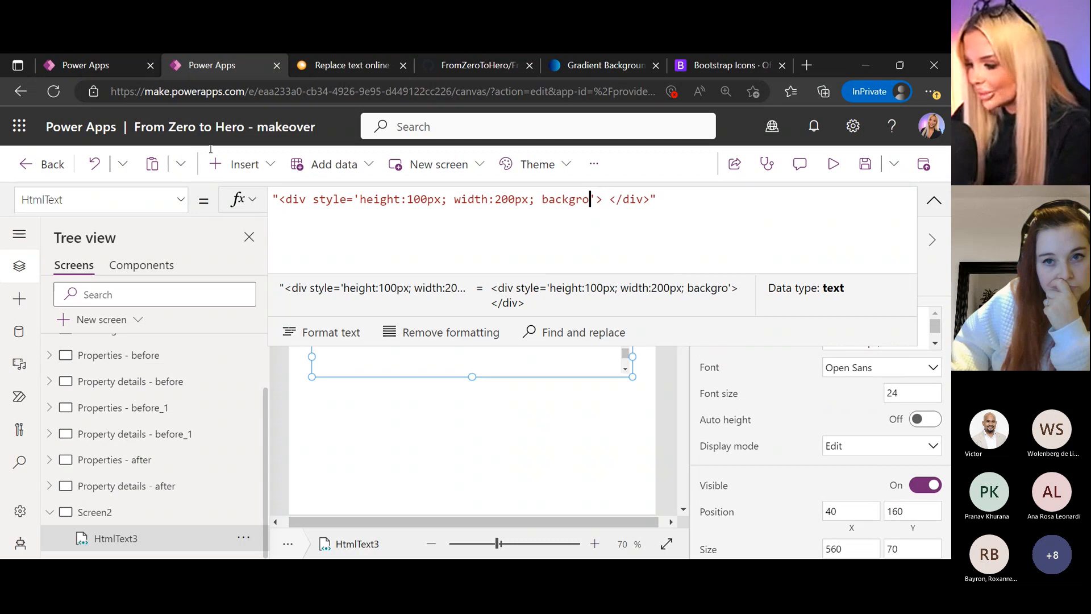
type("nd;")
key("BackSpace")
type(":")
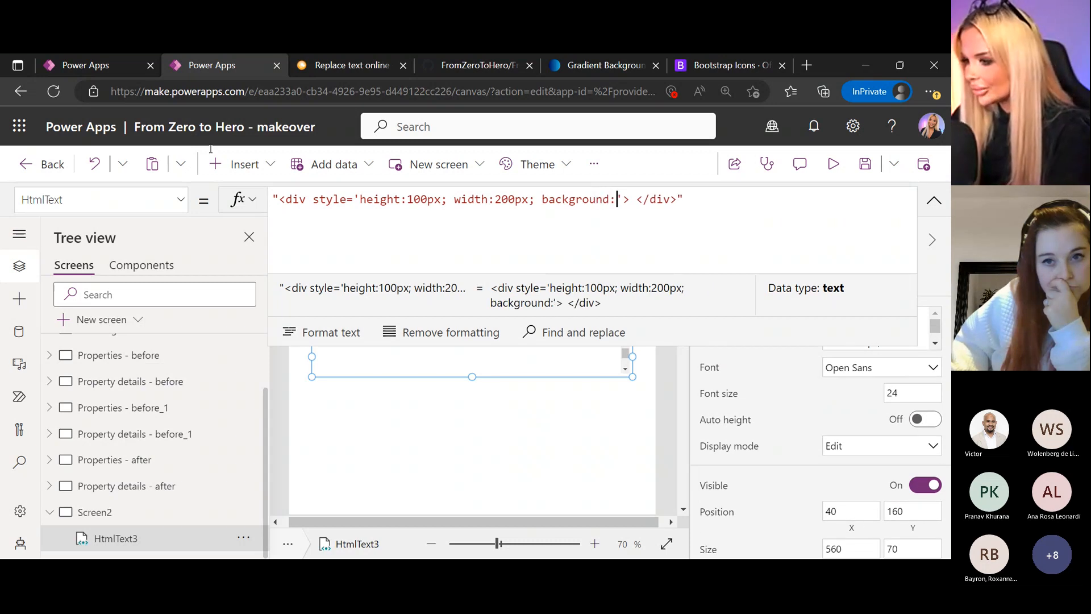
type("blue")
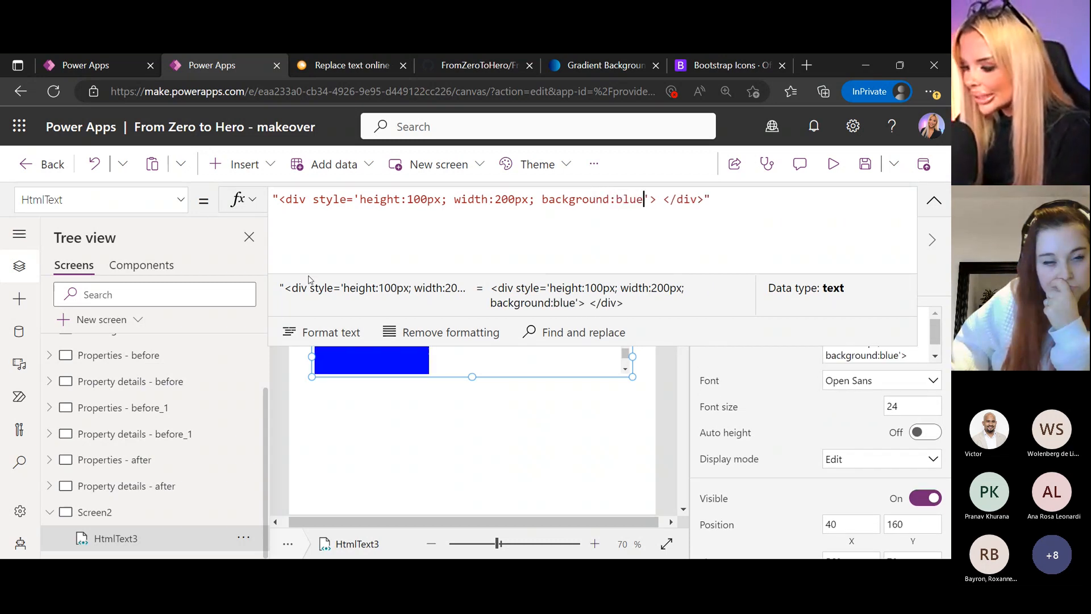
left_click_drag(472, 377, 472, 490)
left_click_drag(430, 383, 433, 391)
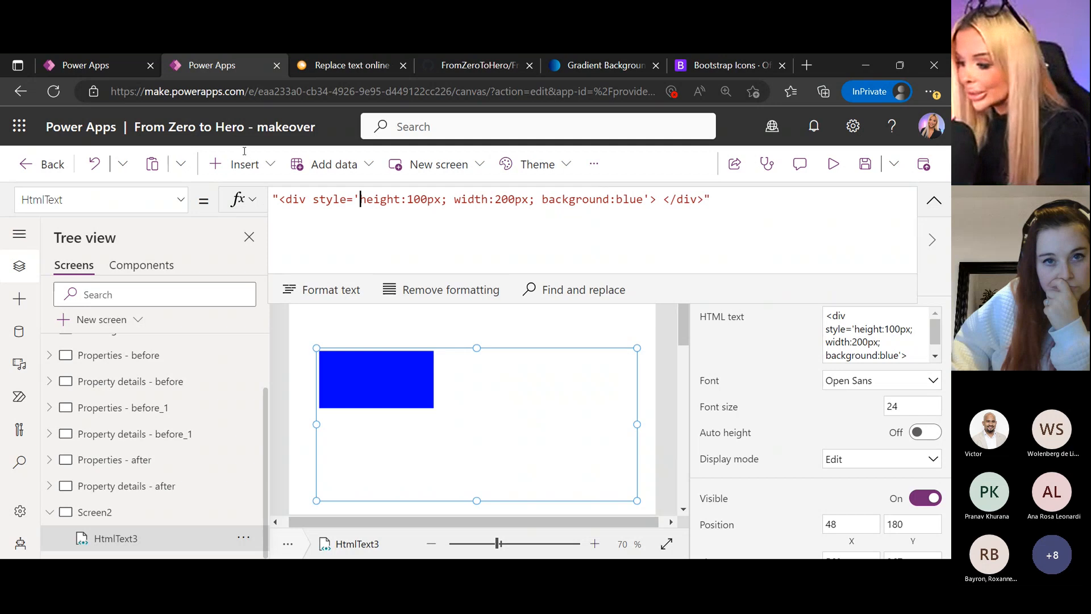
- Break the div's formula so that height, width, background and the tag's closing bracket each start on a separate line
key("shift+Return")
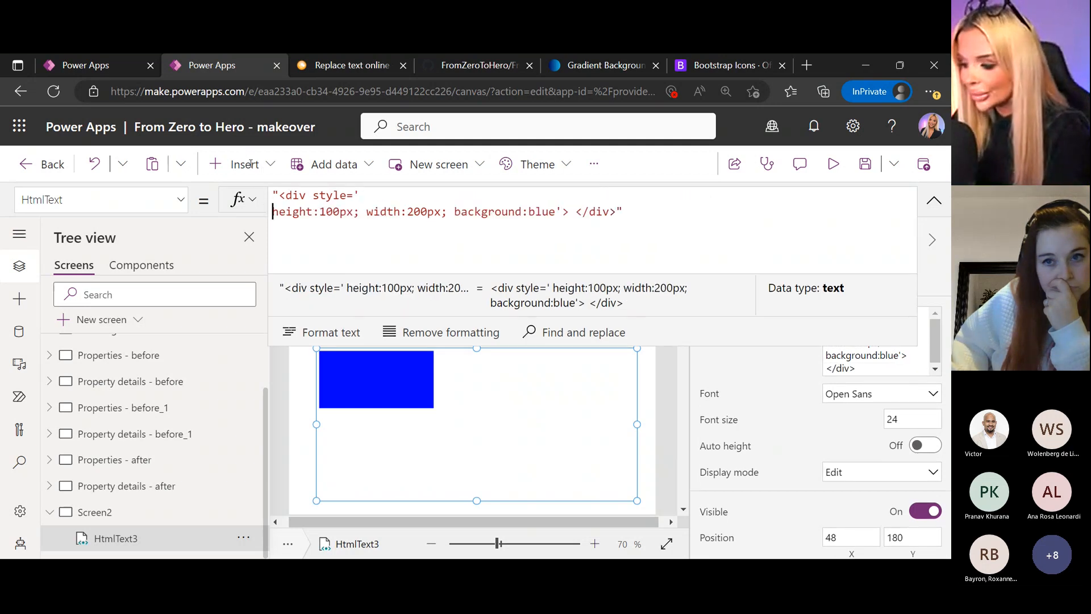
left_click(367, 212)
key("shift+Return")
key("Left")
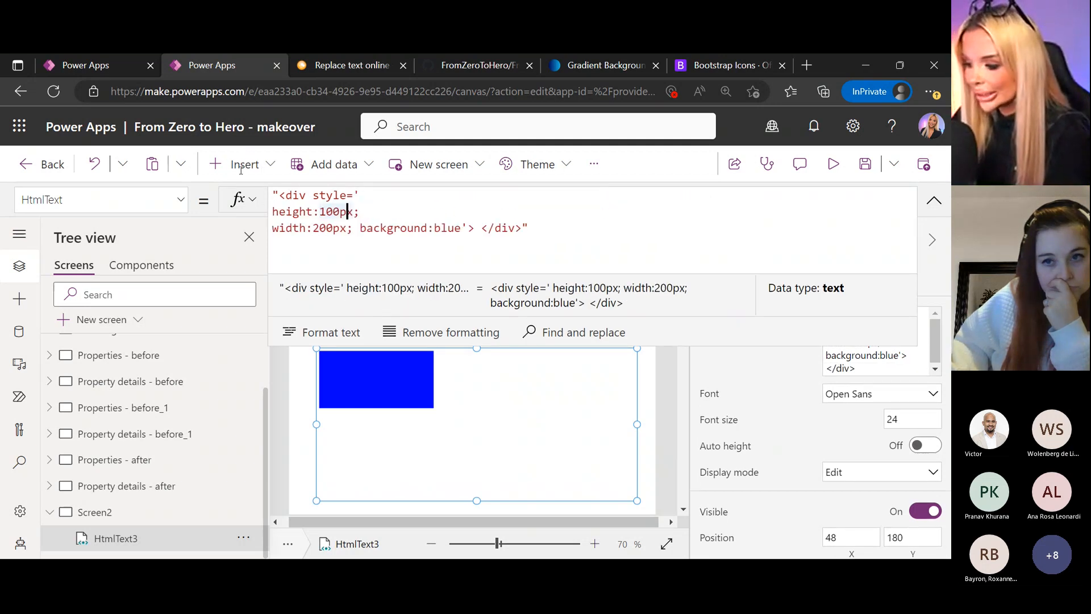
key("Down")
key("shift+Return")
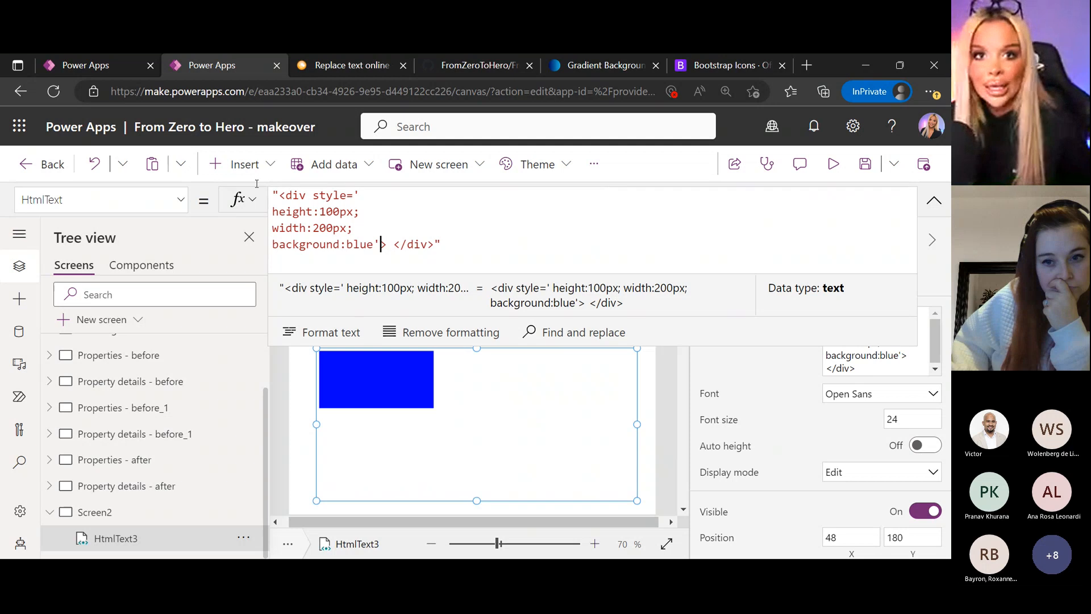
key("Return")
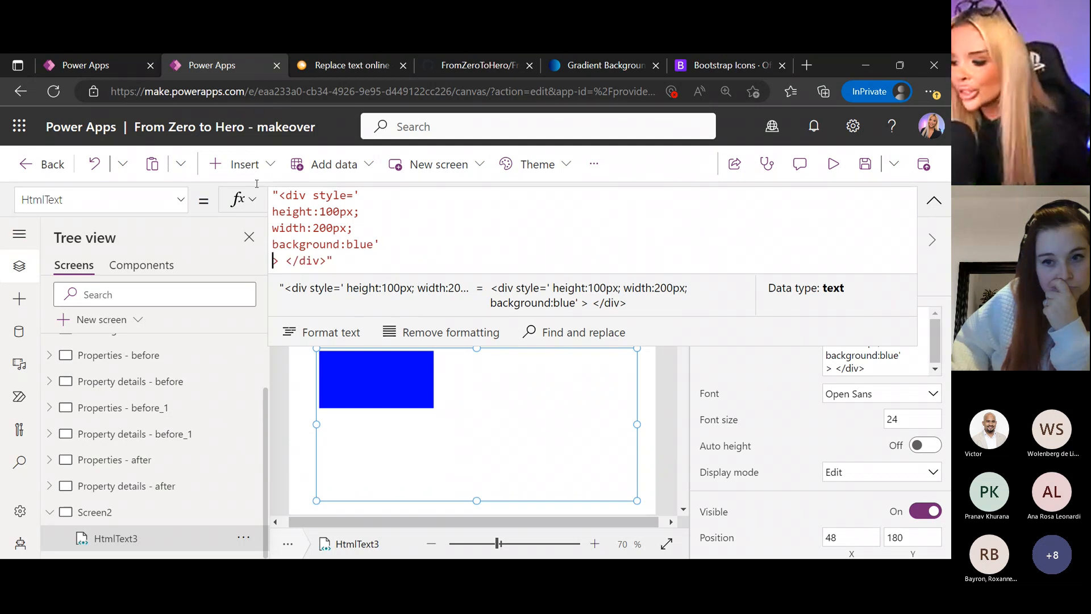
- Move the HTML text control to X 60, Y 204 and copy the 43° blue-pink-orange gradient from the cssgradient.io Grabient collection
left_click_drag(363, 364, 370, 378)
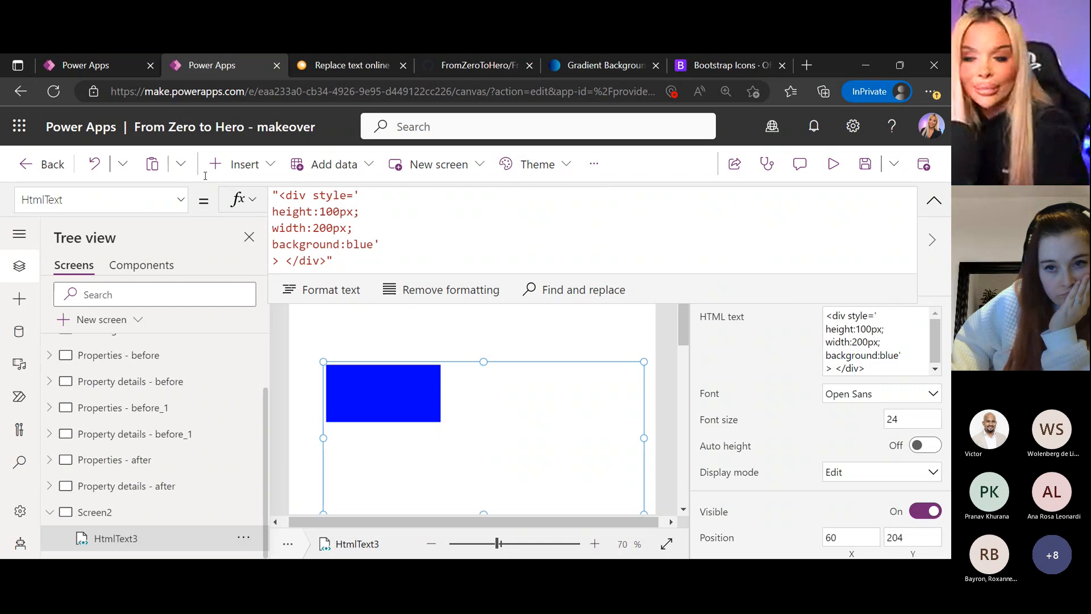
key("ctrl+5")
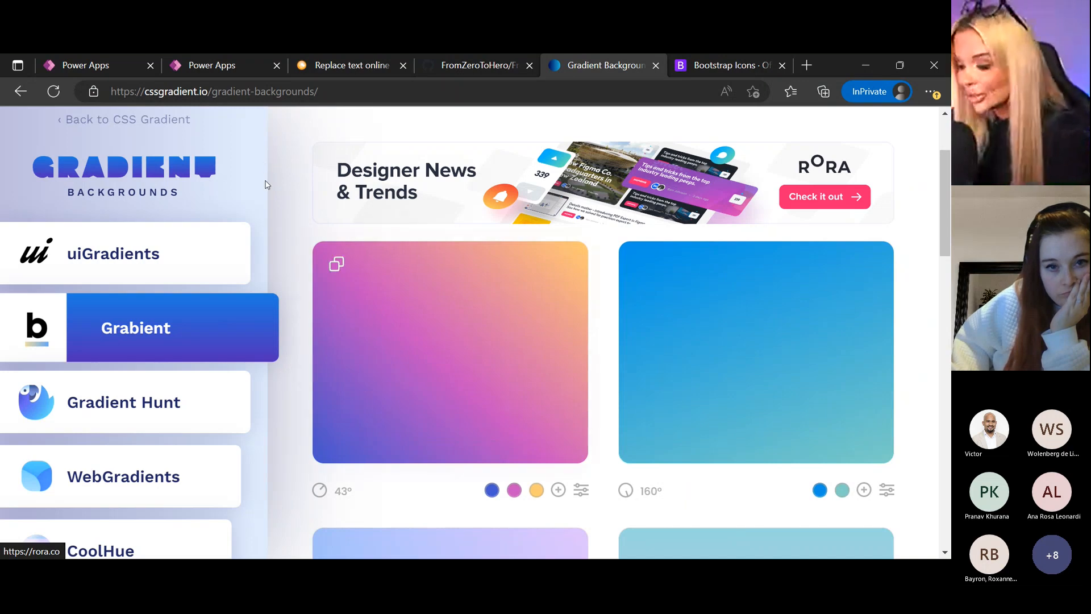
scroll(301, 198, "down", 1)
scroll(342, 220, "down", 3)
scroll(343, 218, "up", 3)
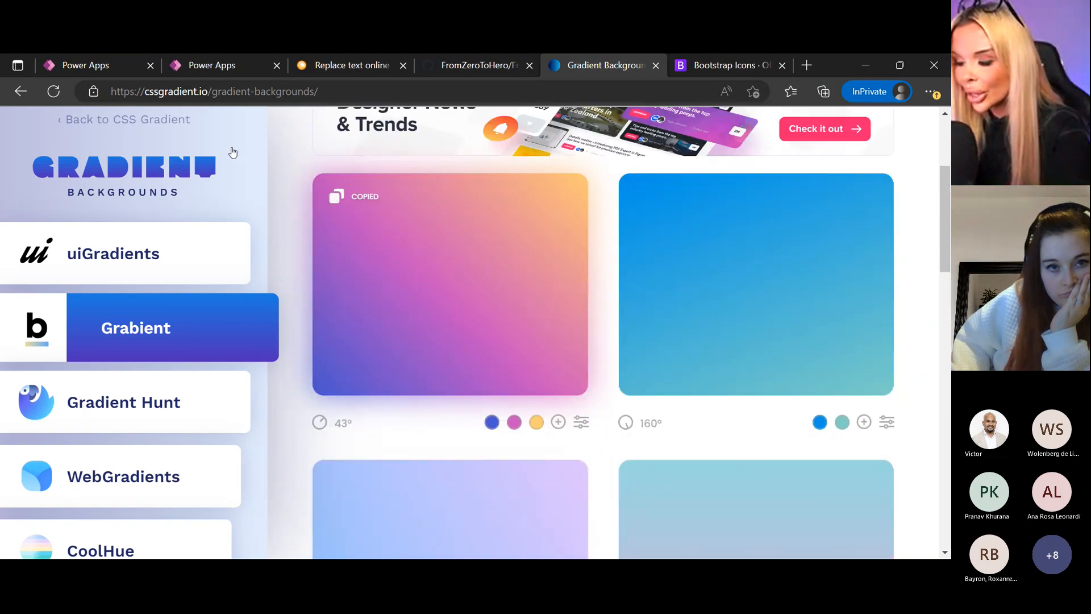
left_click(349, 82)
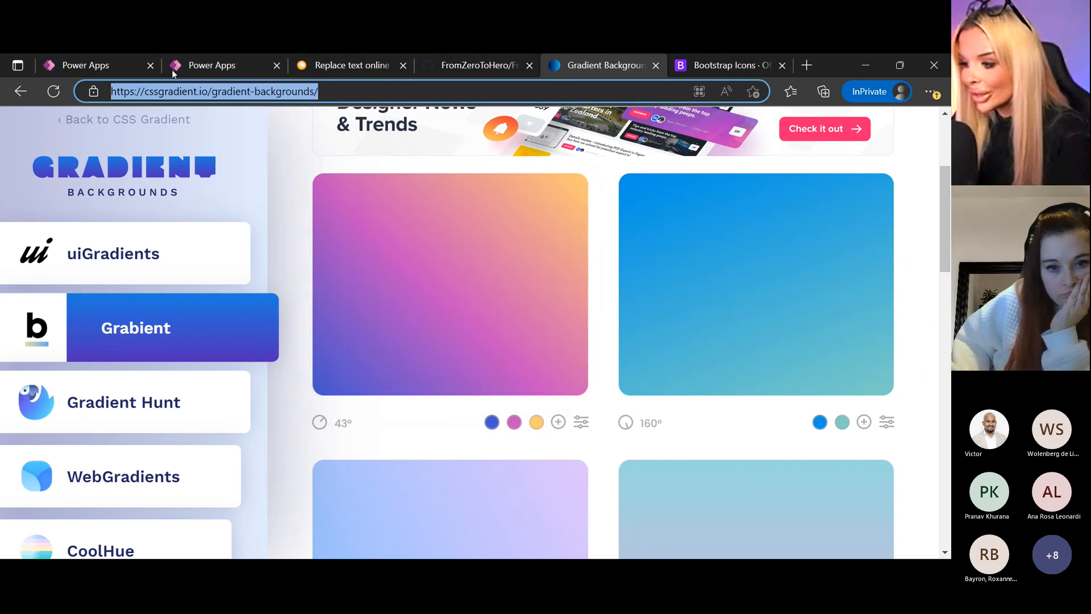
- Replace the div's blue background with the copied background-color #4158D0 and 43deg linear-gradient from #4158D0 through #C850C0 to #FFCC70
left_click(173, 71)
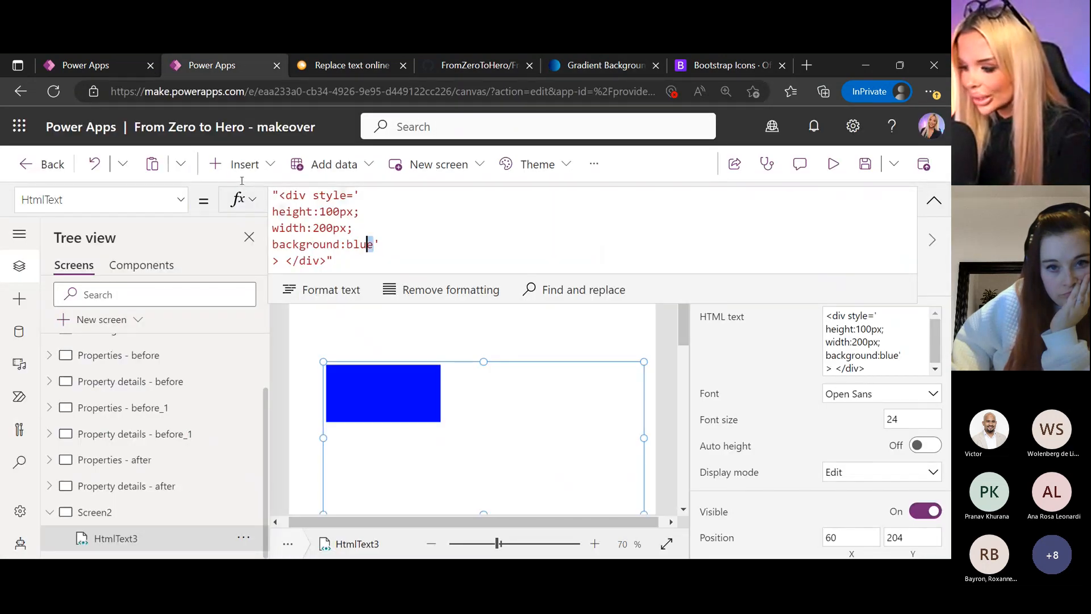
left_click_drag(374, 243, 273, 245)
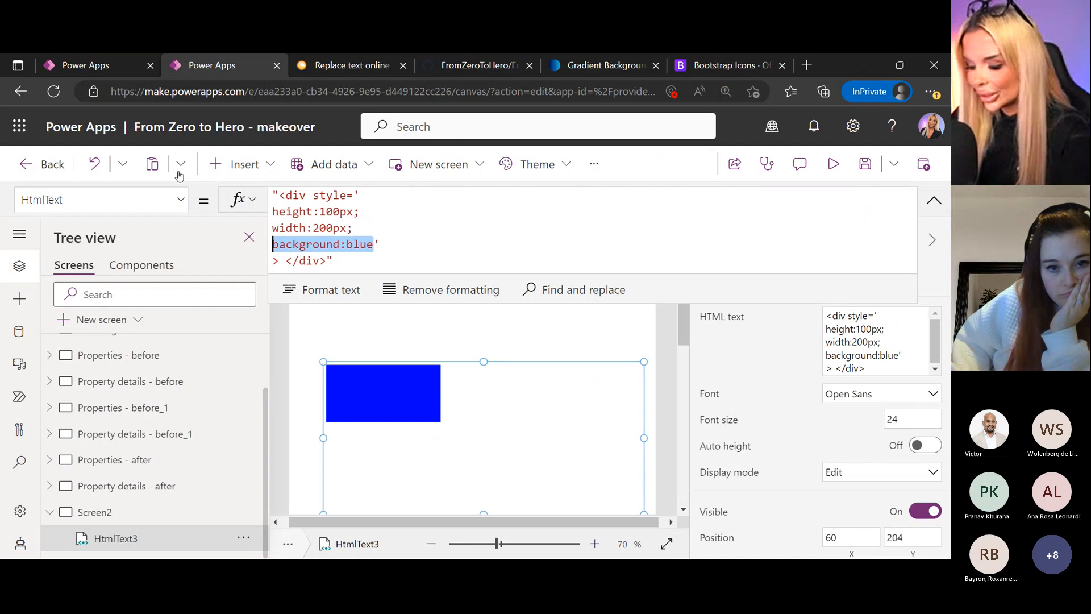
key("ctrl+v")
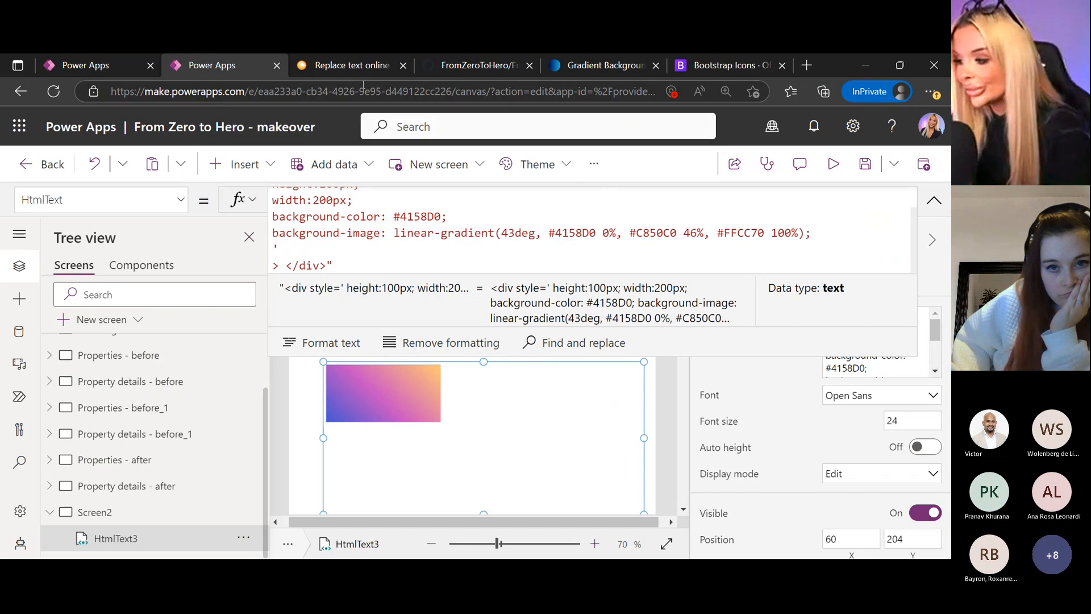
- Revisit the cssgradient.io page, select its web address for sharing, and return to the app editor
left_click(605, 66)
left_click(331, 90)
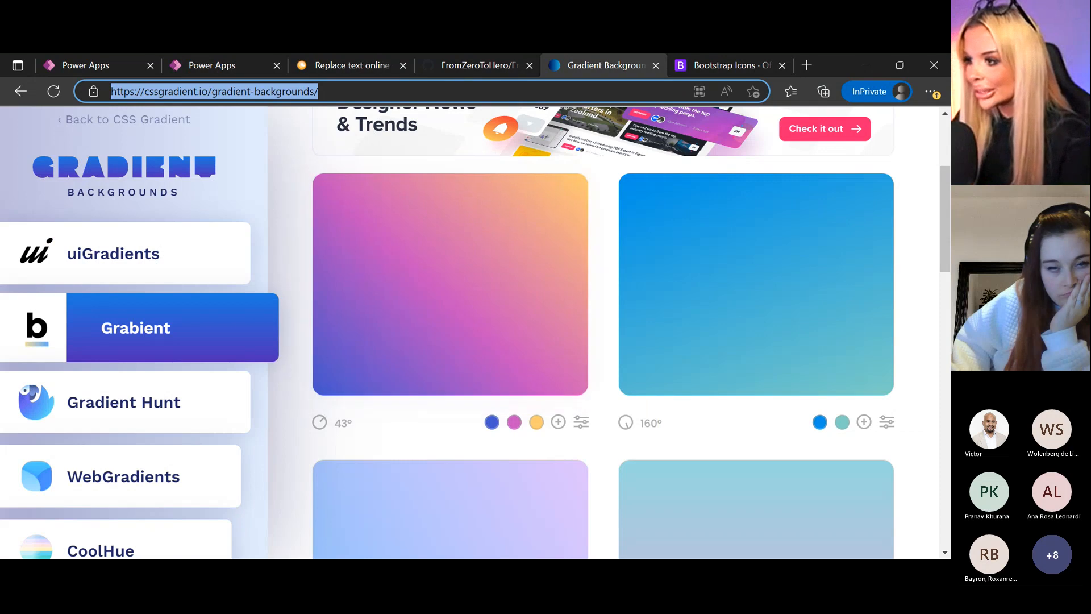
key("alt+Tab")
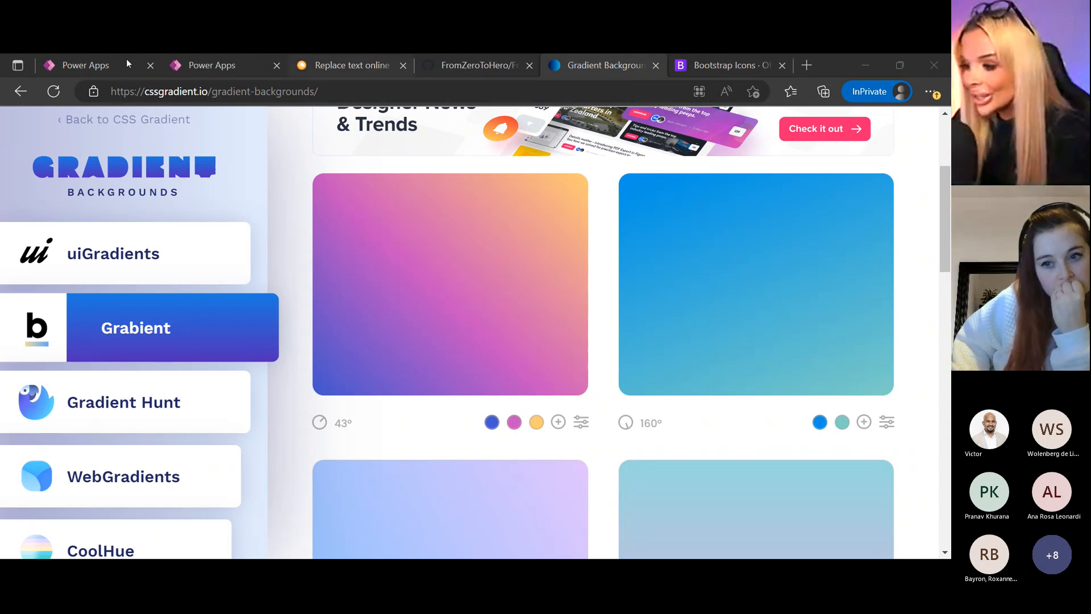
left_click(188, 65)
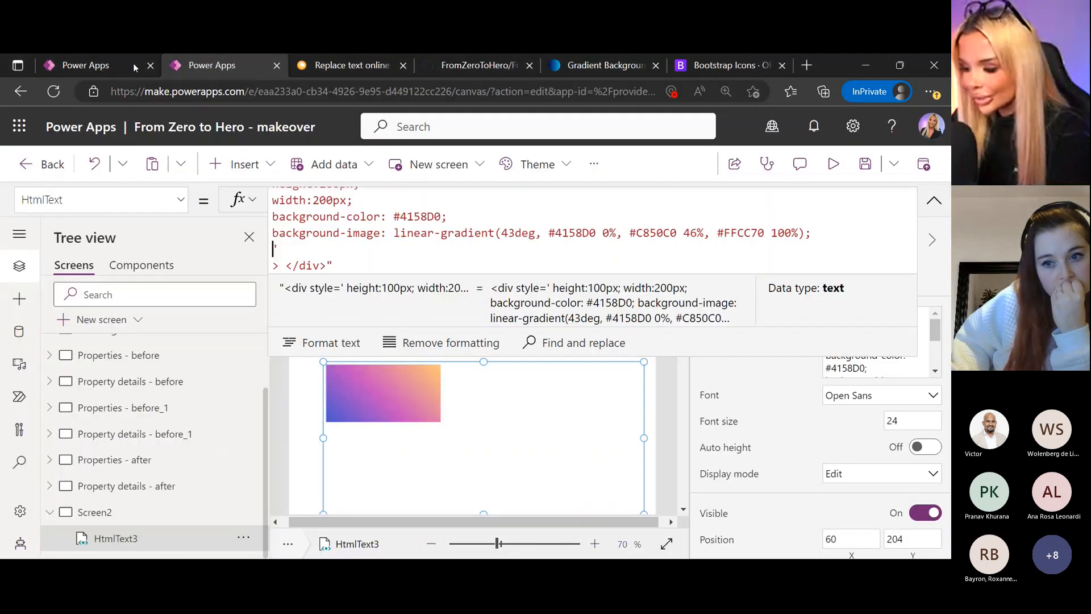
- Shrink the HTML text control to about 320 wide by 199 high and place it at about X 128, Y 424
scroll(318, 392, "up", 3)
left_click_drag(310, 376, 324, 357)
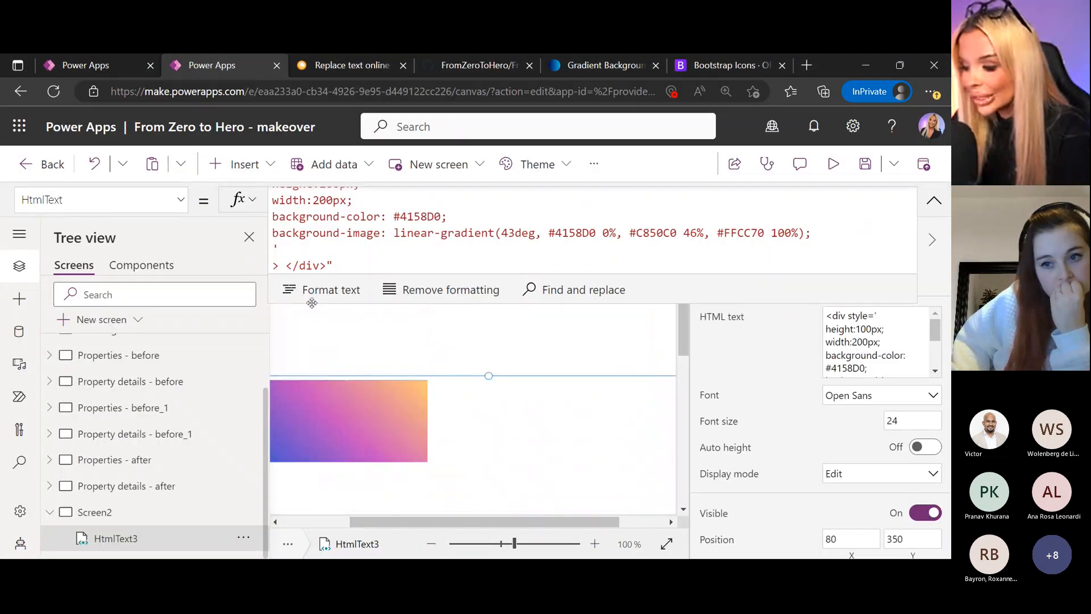
scroll(310, 310, "down", 2)
left_click_drag(211, 324, 321, 283)
left_click_drag(299, 348, 299, 316)
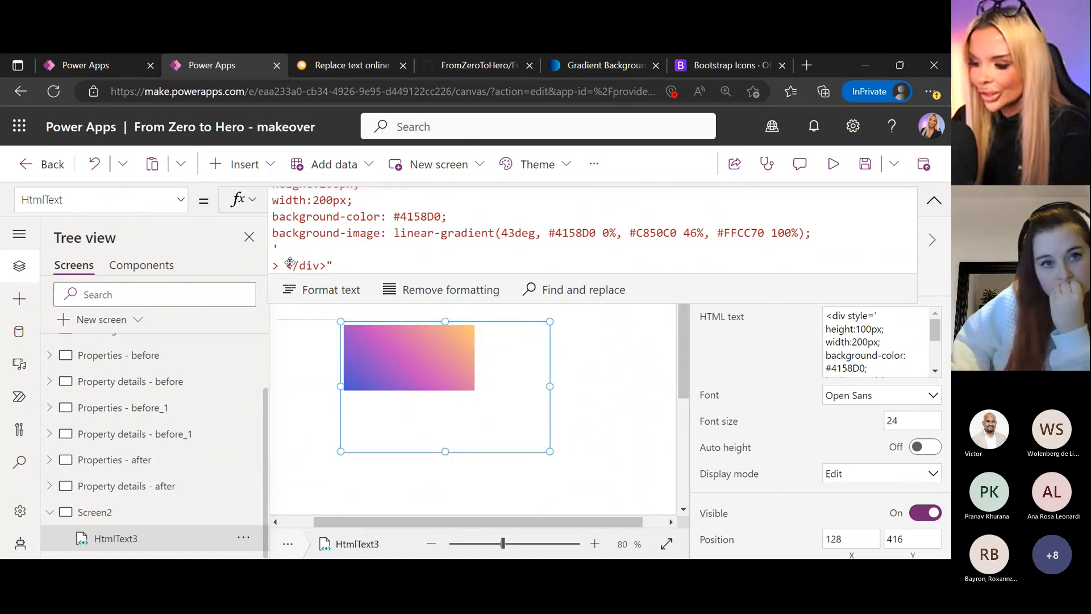
left_click_drag(290, 261, 289, 265)
- Start a new style line below the background-image declaration and move the HTML text control to about X 164, Y 564
left_click(551, 175)
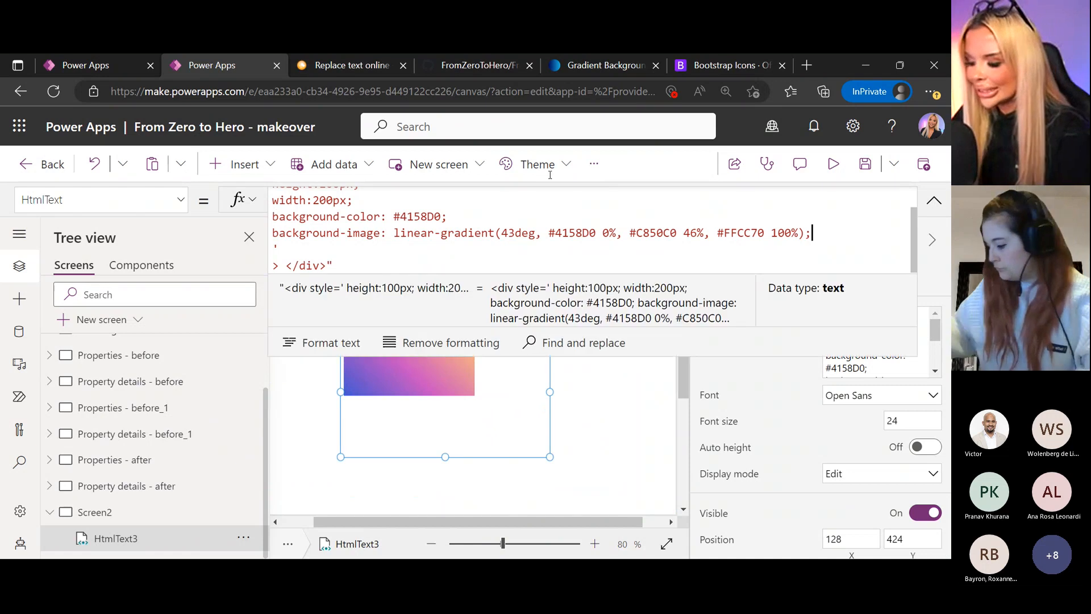
key("Return")
type("b")
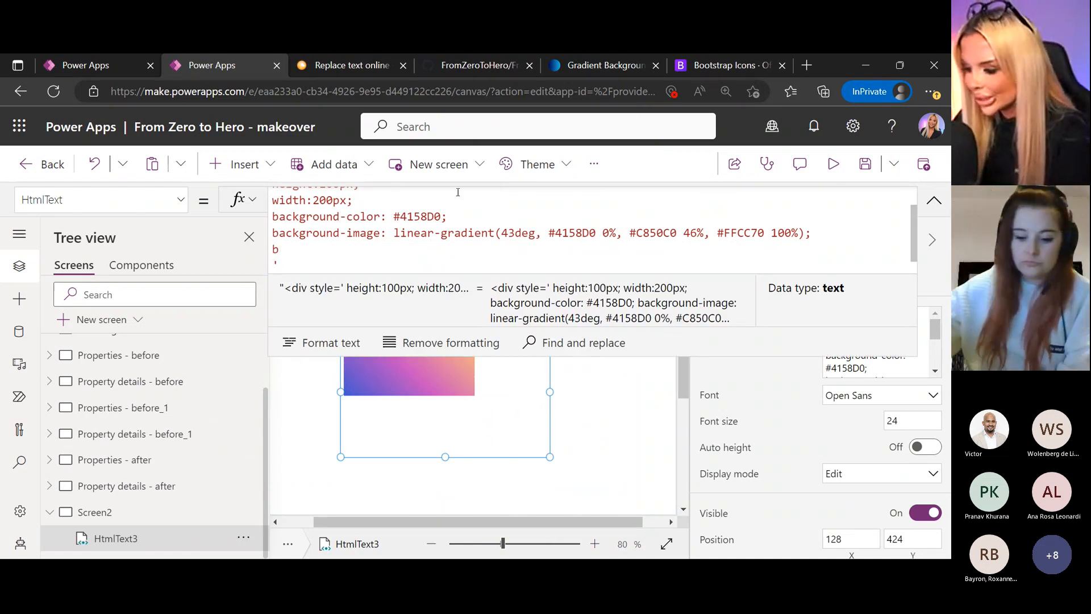
left_click_drag(291, 297, 291, 330)
key("ctrl+minus")
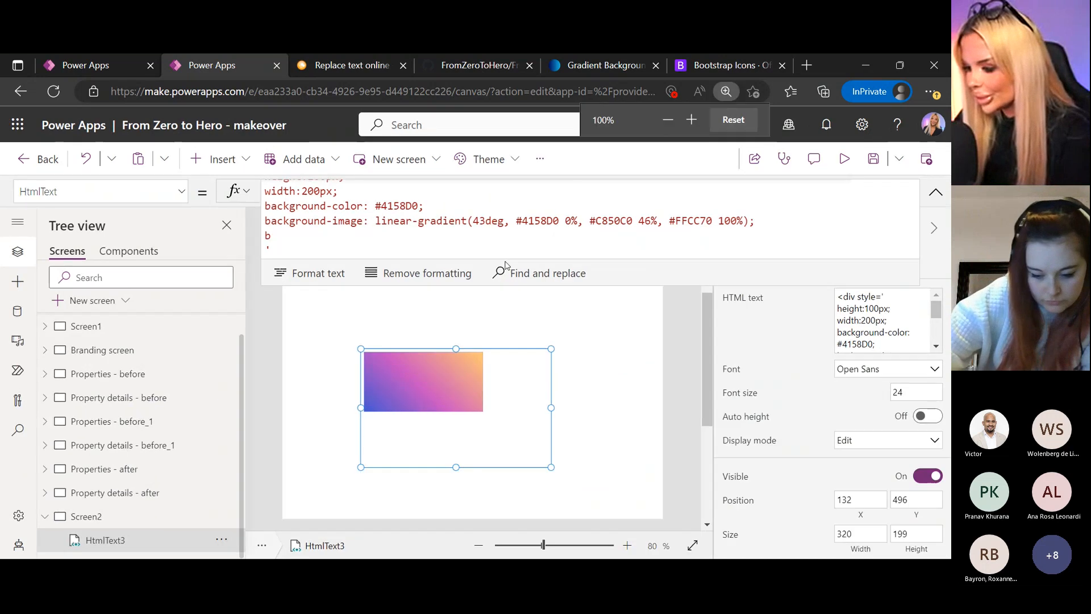
key("ctrl+minus")
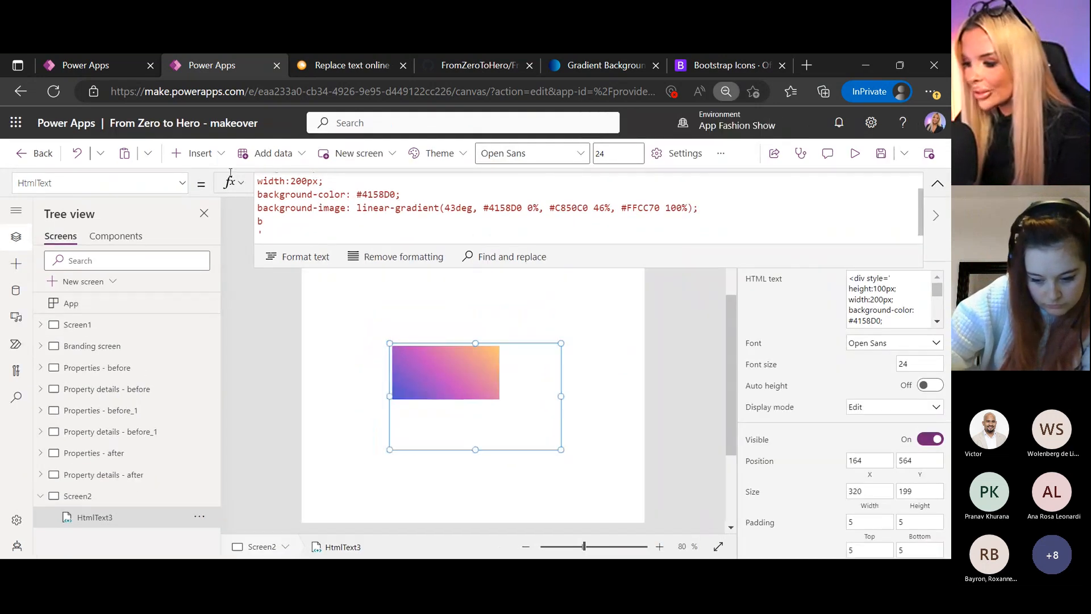
- Complete the new line of the div's style as border-radius: 25px;
left_click(282, 221)
type("order=r")
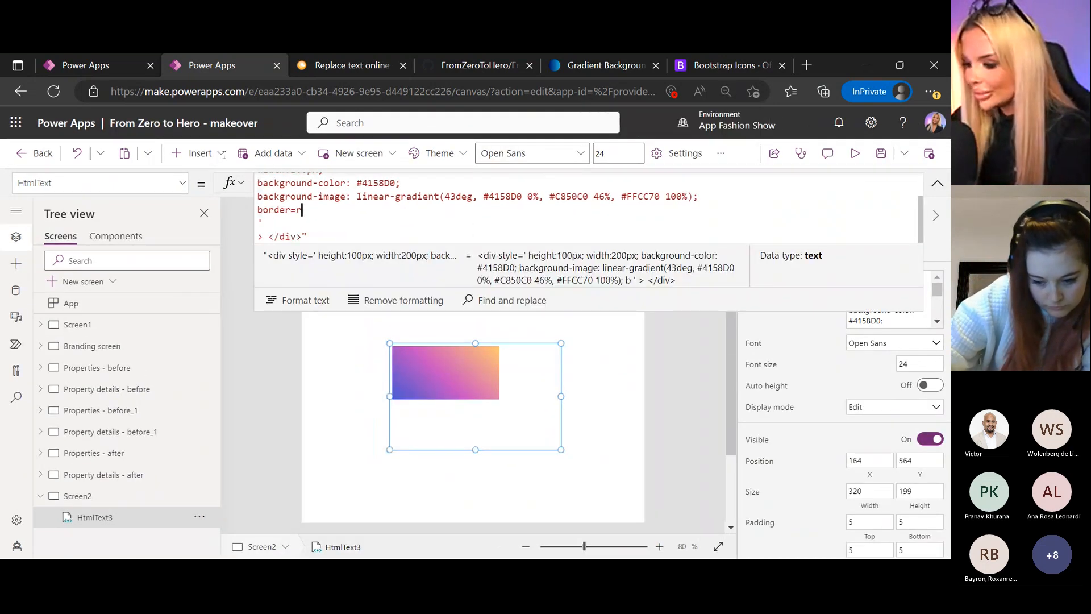
key("BackSpace")
type("radois:")
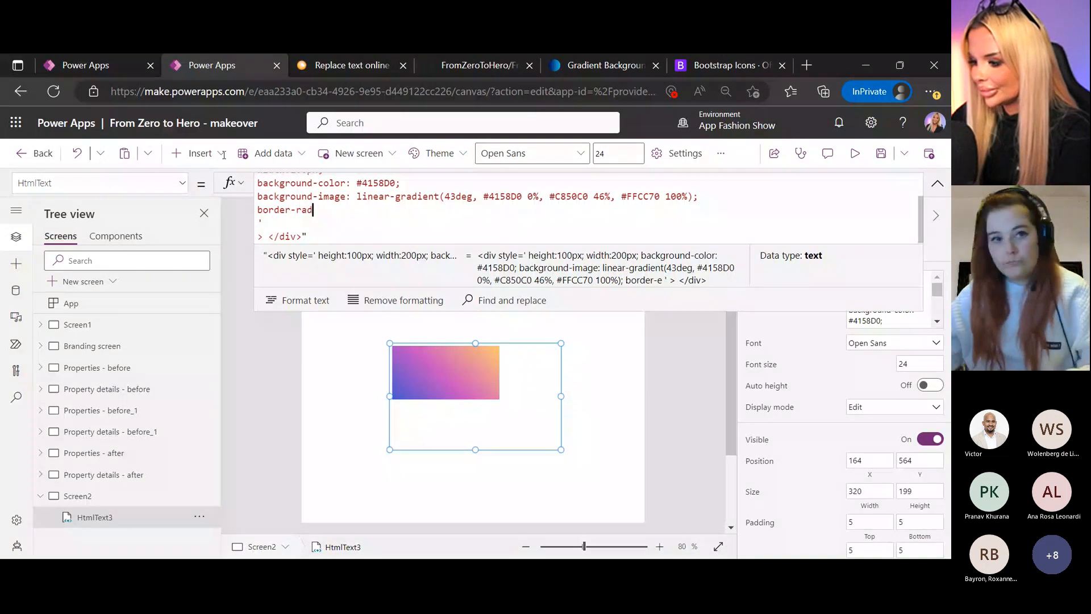
key("BackSpace")
key("BackSpace")
key("BackSpace")
key("BackSpace")
type("ius:")
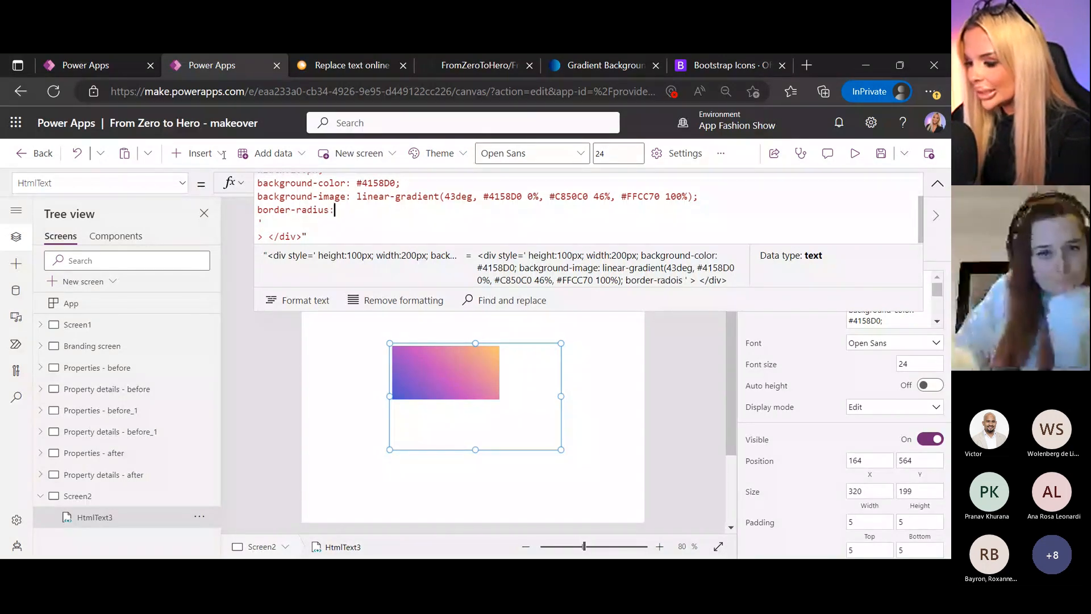
type(" 25")
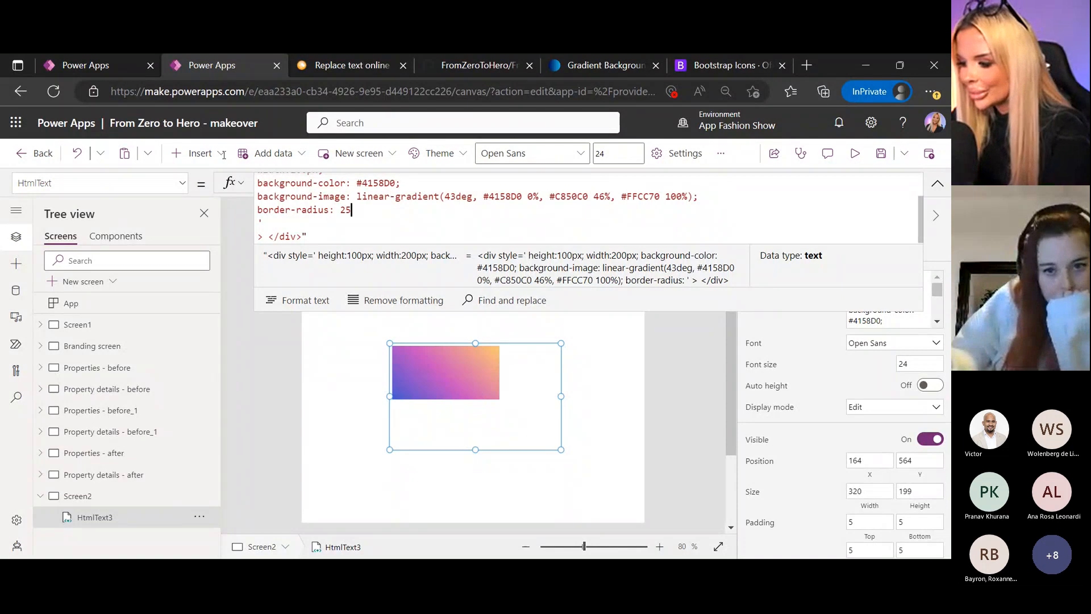
type("px;")
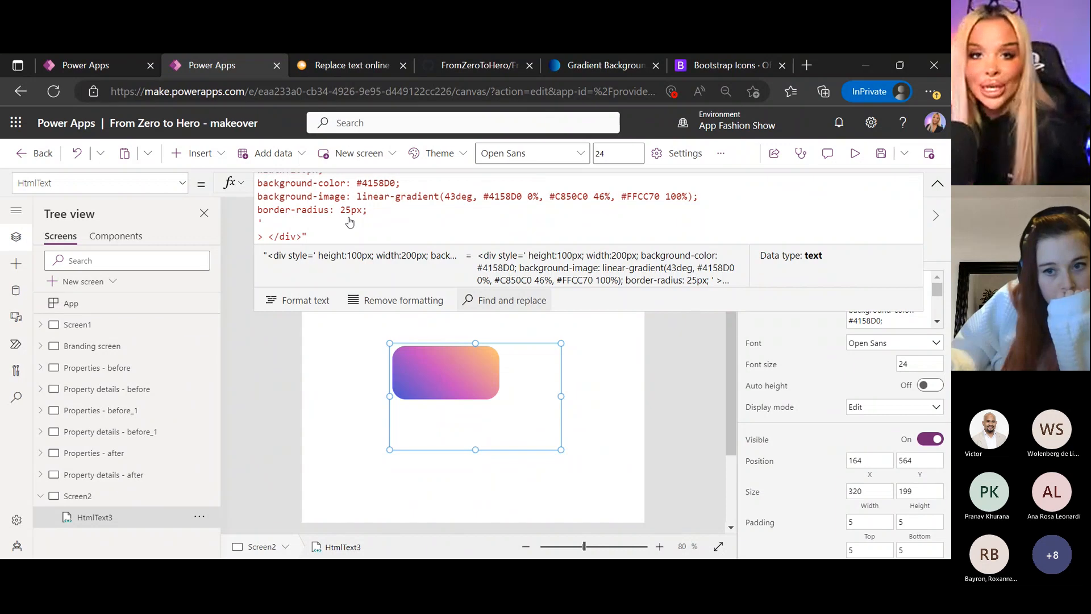
- Search Google in a new browser tab for "box shadows 93", open the CSS Scan box-shadow examples page, and select its address
key("ctrl+t")
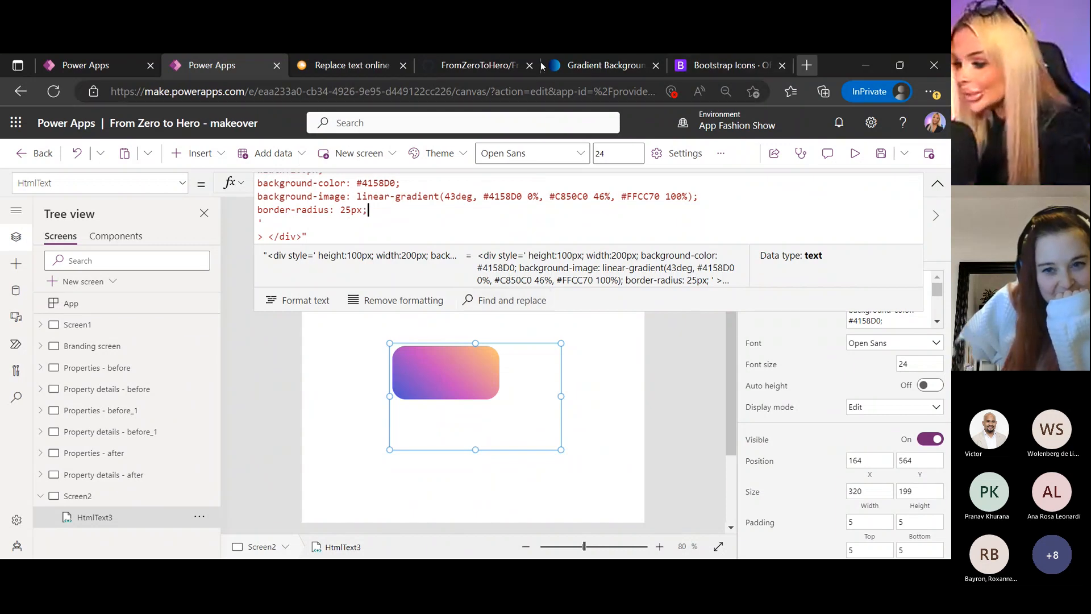
type("g")
key("Return")
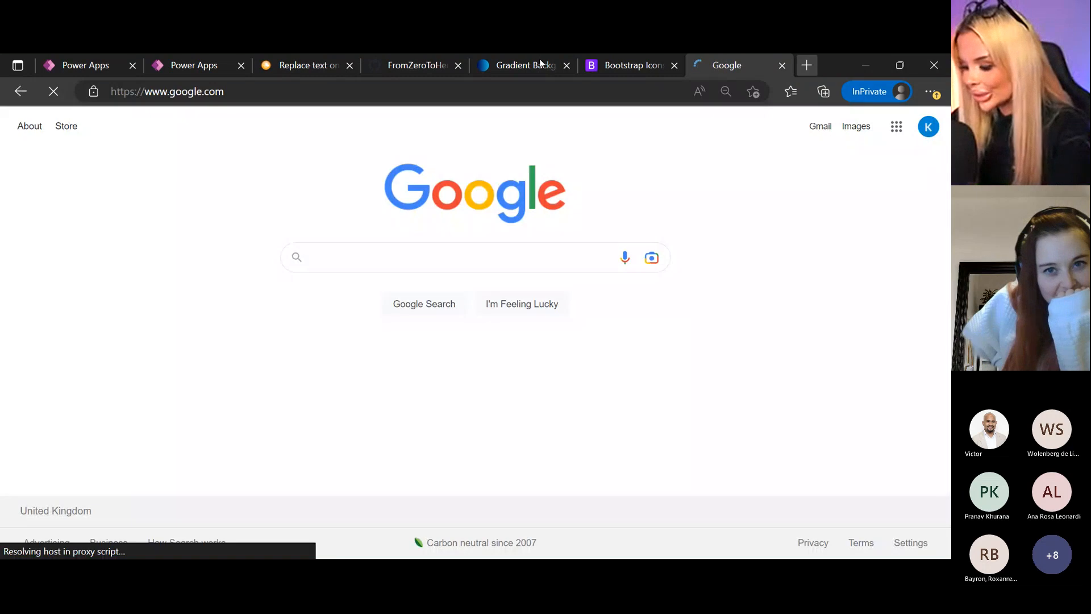
type("box shadows 93")
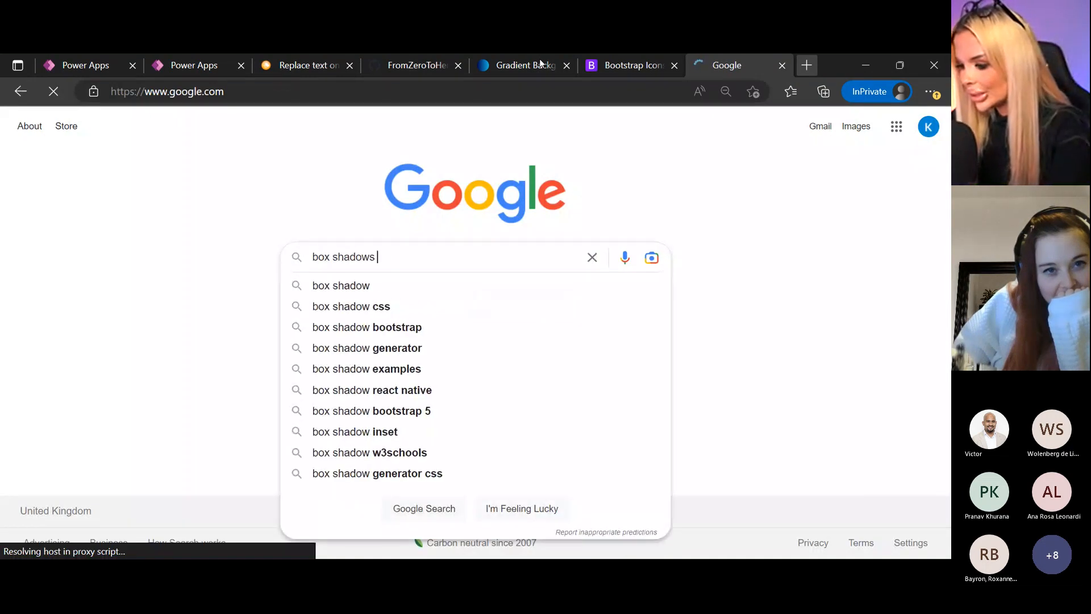
key("Return")
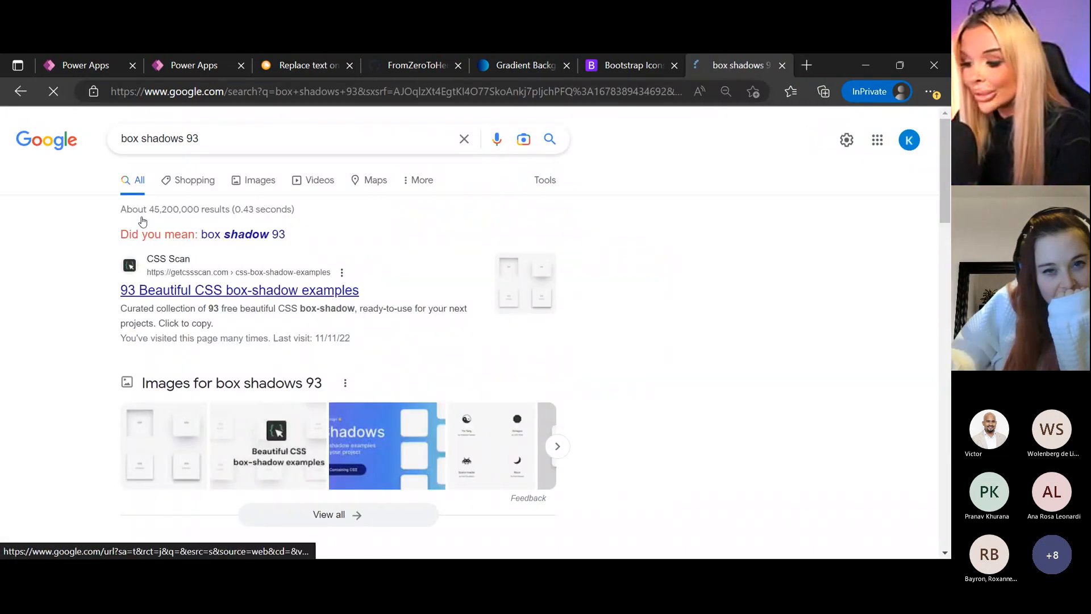
left_click(176, 83)
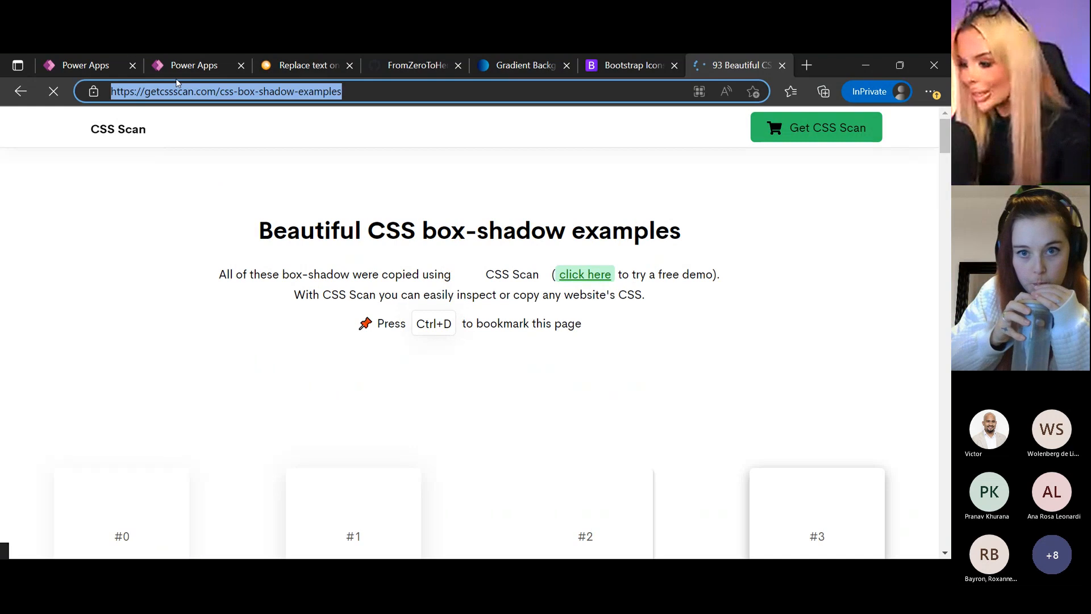
key("alt+Tab")
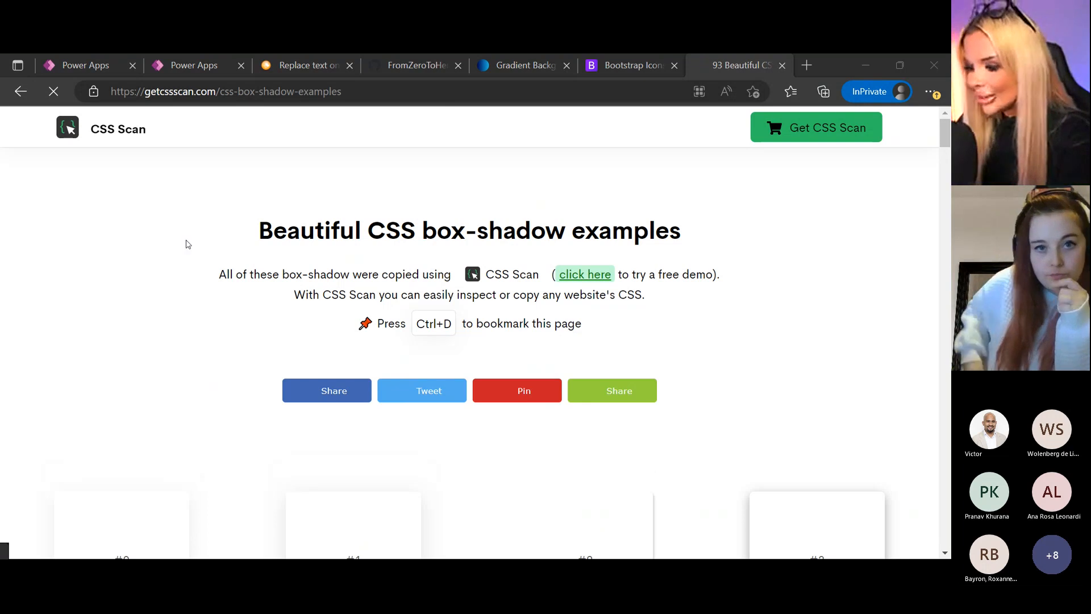
- Copy the CSS of box-shadow #14 by Stripe from the CSS Scan examples
scroll(188, 245, "down", 3)
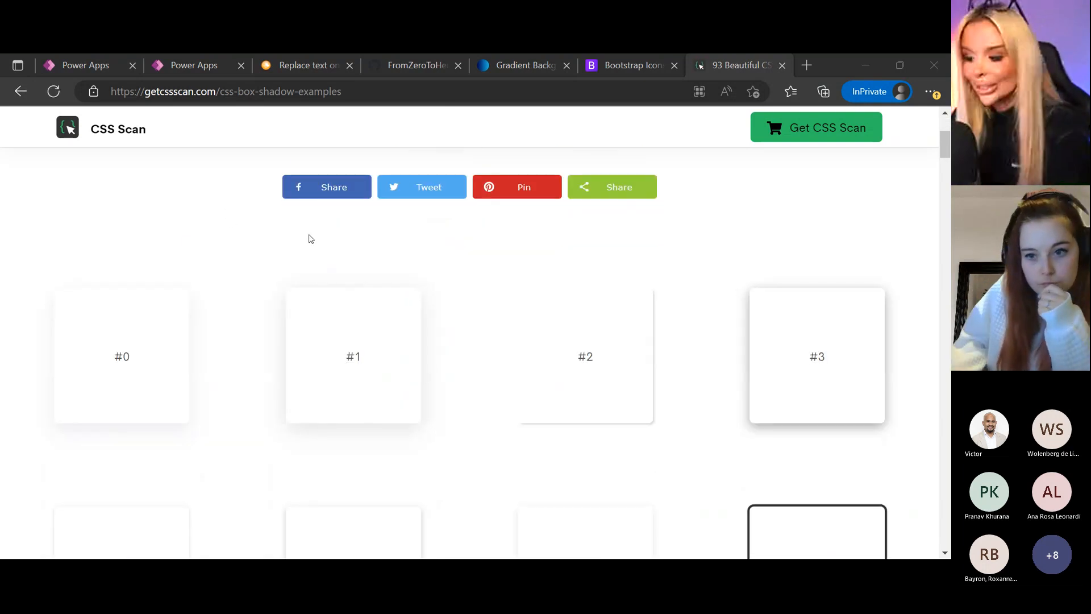
scroll(312, 239, "down", 1)
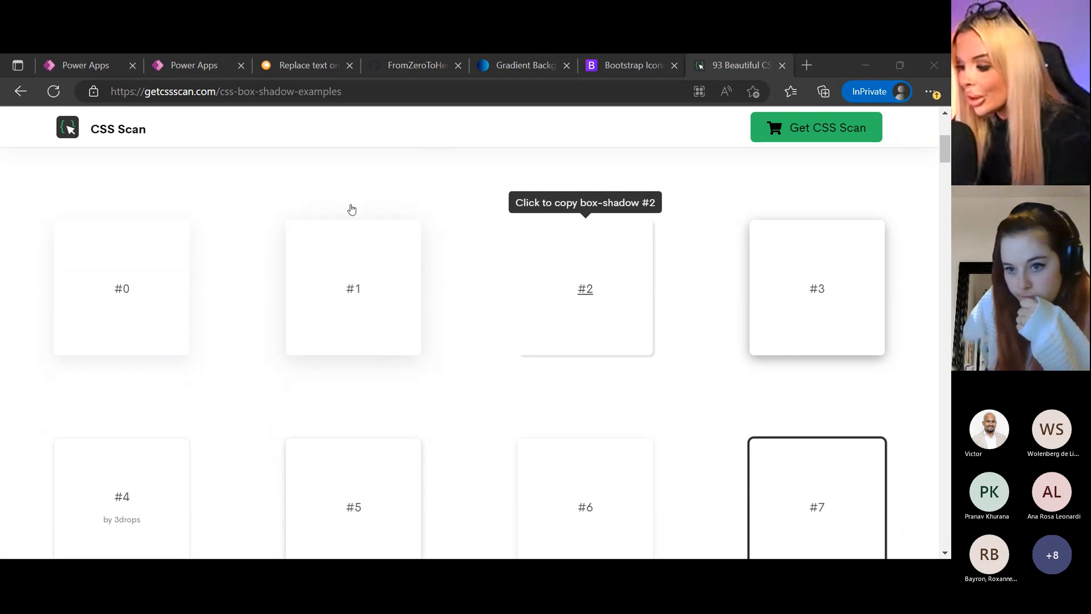
scroll(351, 210, "down", 5)
scroll(350, 220, "down", 7)
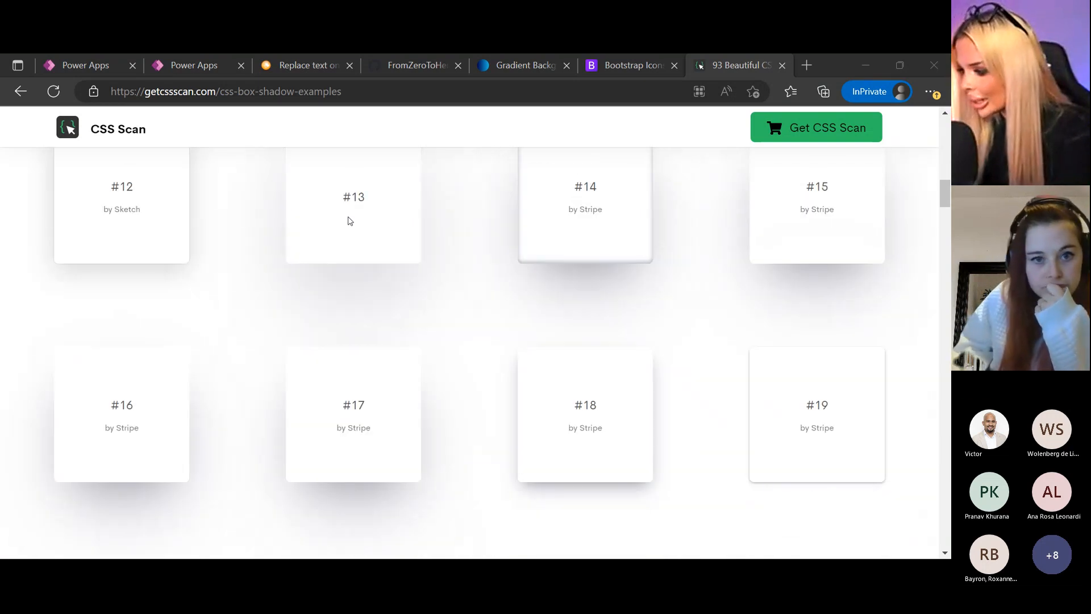
scroll(392, 169, "up", 1)
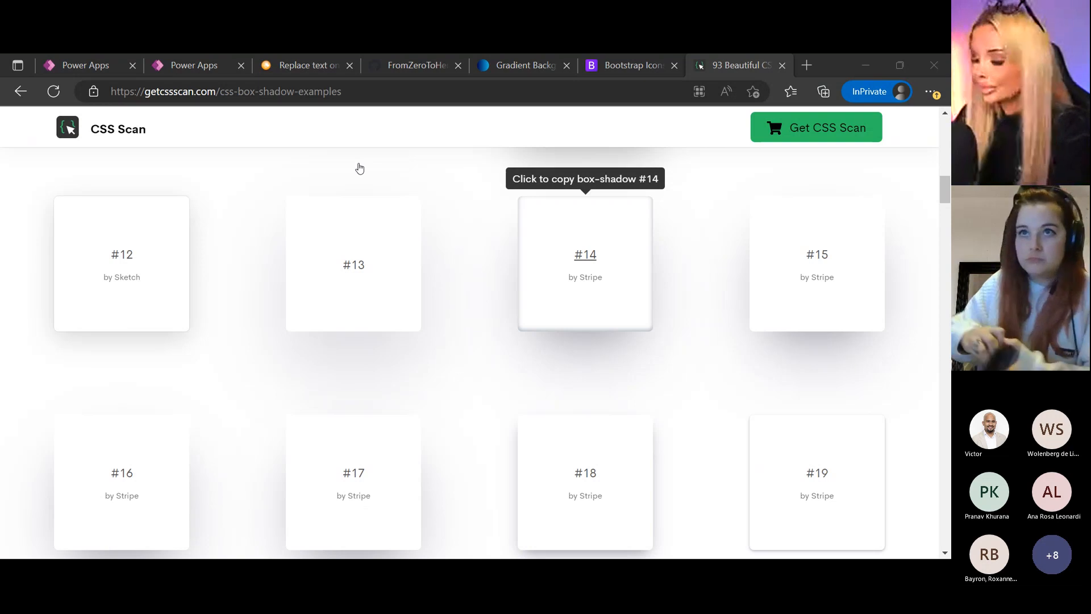
left_click(562, 244)
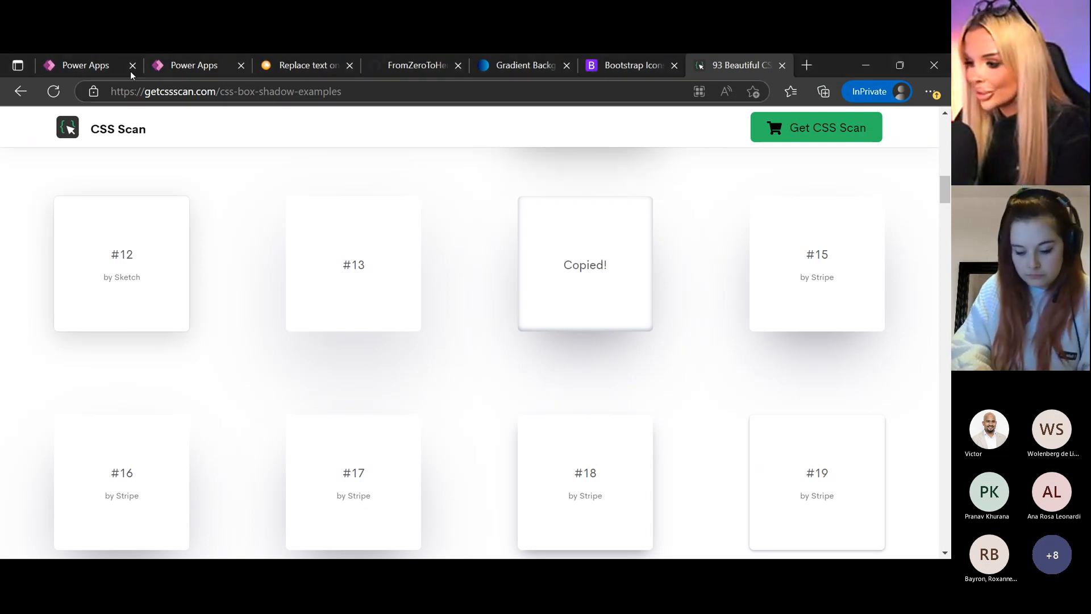
- Insert the copied box-shadow declaration, ending in 0px -2px 6px 0px inset, on a new line after the border-radius in the div's style
left_click(196, 66)
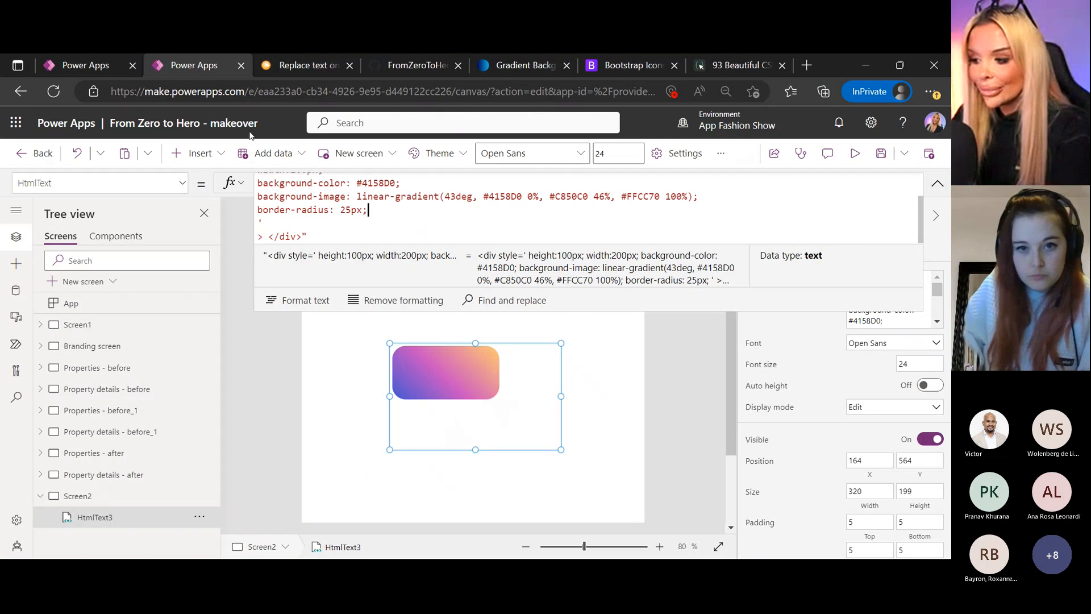
key("Return")
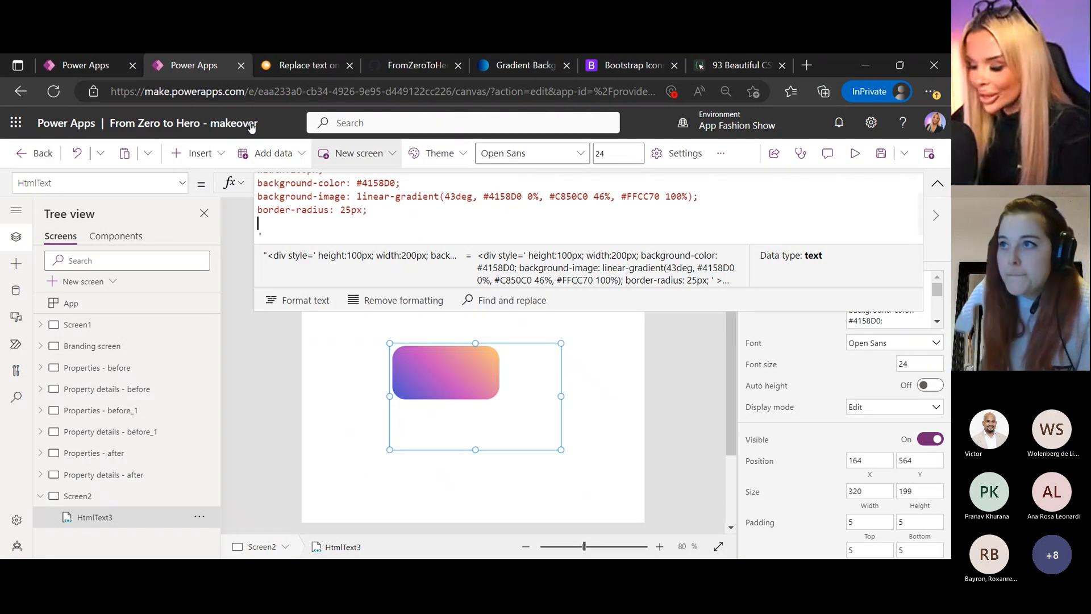
type("box-shadow: rgba(50, 50, 93, 0.25) 0px 50px 100px -20px, rgba(0, 0, 0, 0.3) 0px 30px 60px -30px, rgba(10, 37, 64, 0.35) 0px -2px 6px 0px inset;")
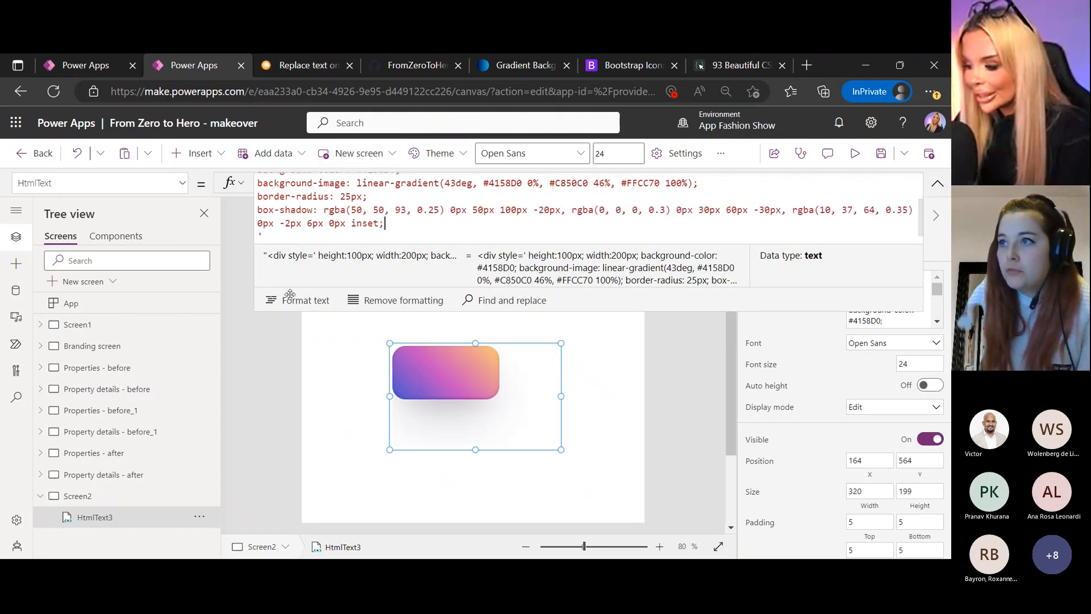
- Copy the CSS of box-shadow #12 by Sketch from the CSS Scan examples
scroll(295, 290, "up", 5)
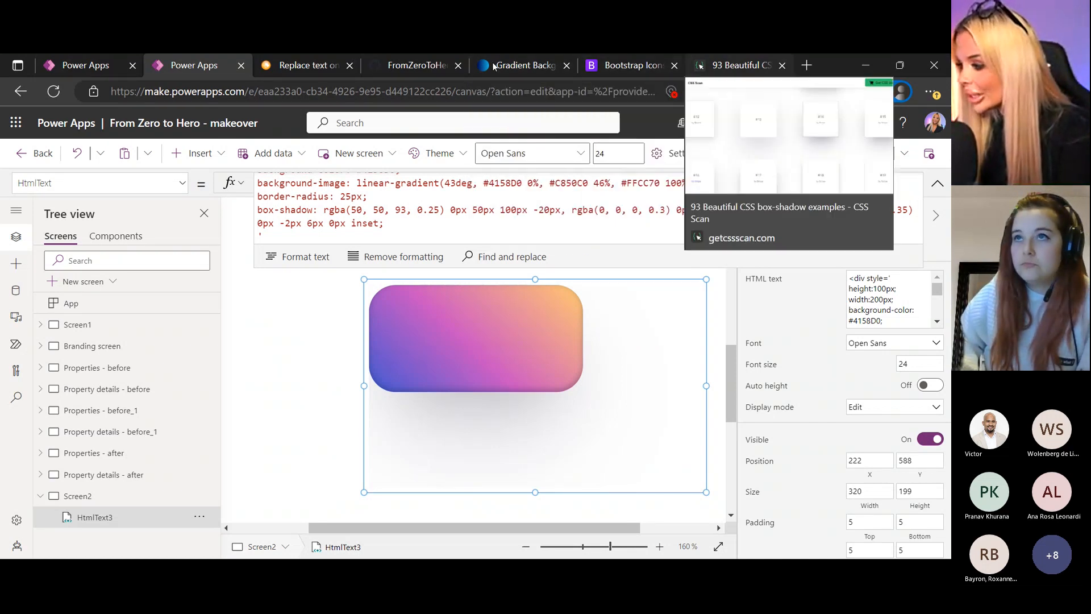
left_click(733, 65)
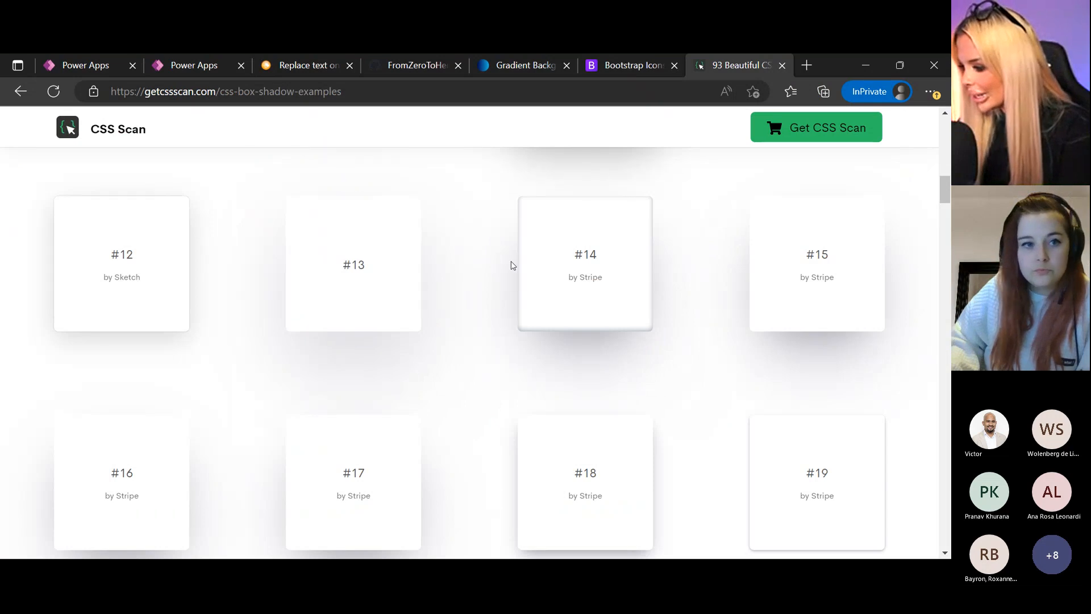
scroll(513, 265, "up", 1)
left_click(87, 267)
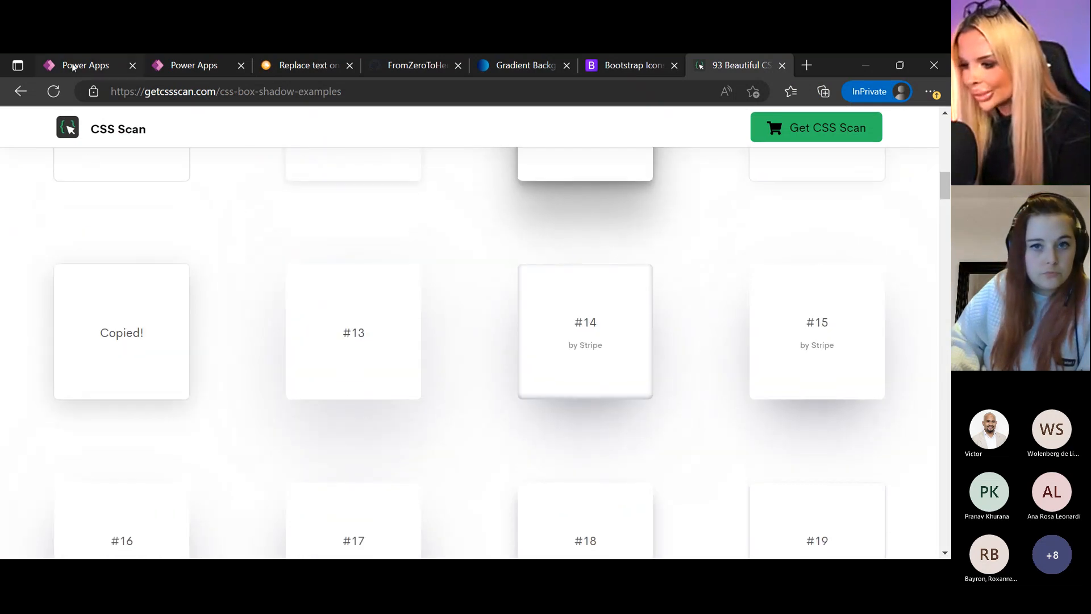
- Replace the div's box-shadow value with the copied rgba(0, 0, 0, 0.16) 0px 10px 36px 0px, rgba(0, 0, 0, 0.06) 0px 0px 0px 1px
left_click(190, 65)
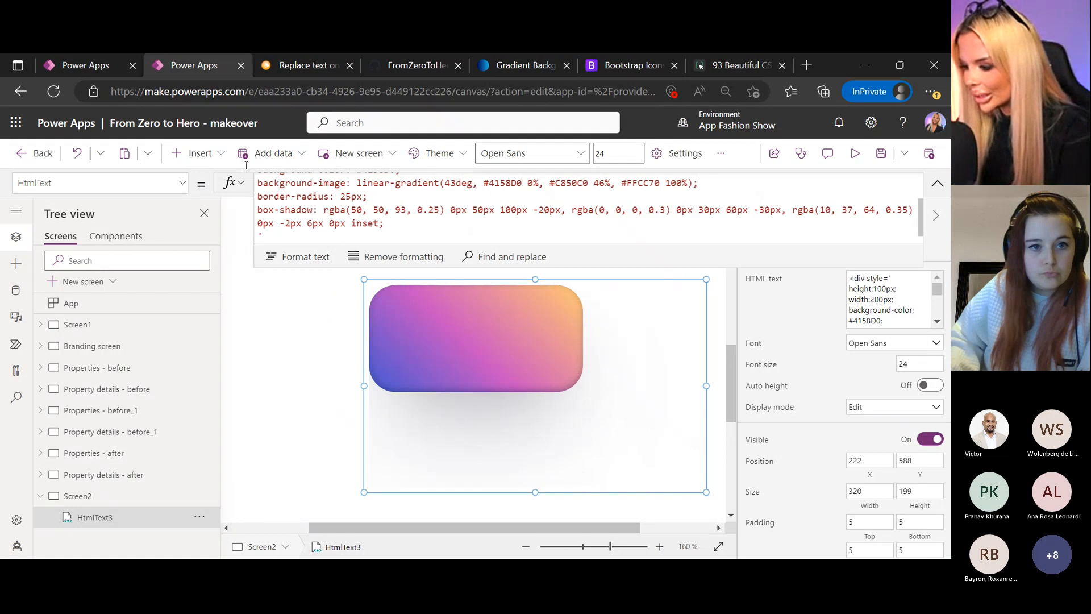
left_click_drag(259, 211, 386, 223)
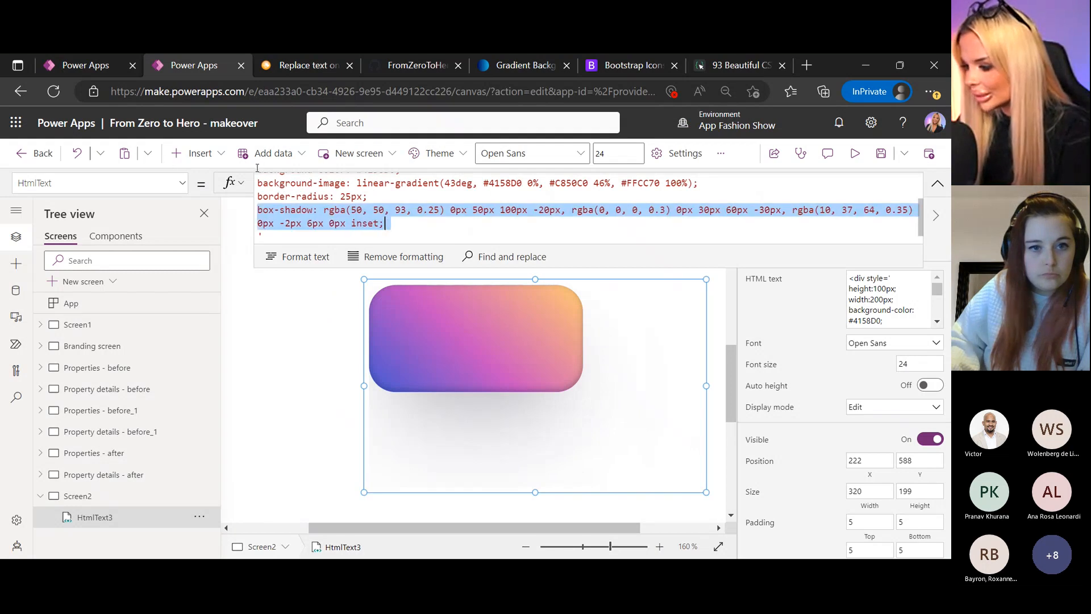
type("box-shadow: rgba(0, 0, 0, 0.16) 0px 10px 36px 0px, rgba(0, 0, 0, 0.06) 0px 0px 0px 1px;")
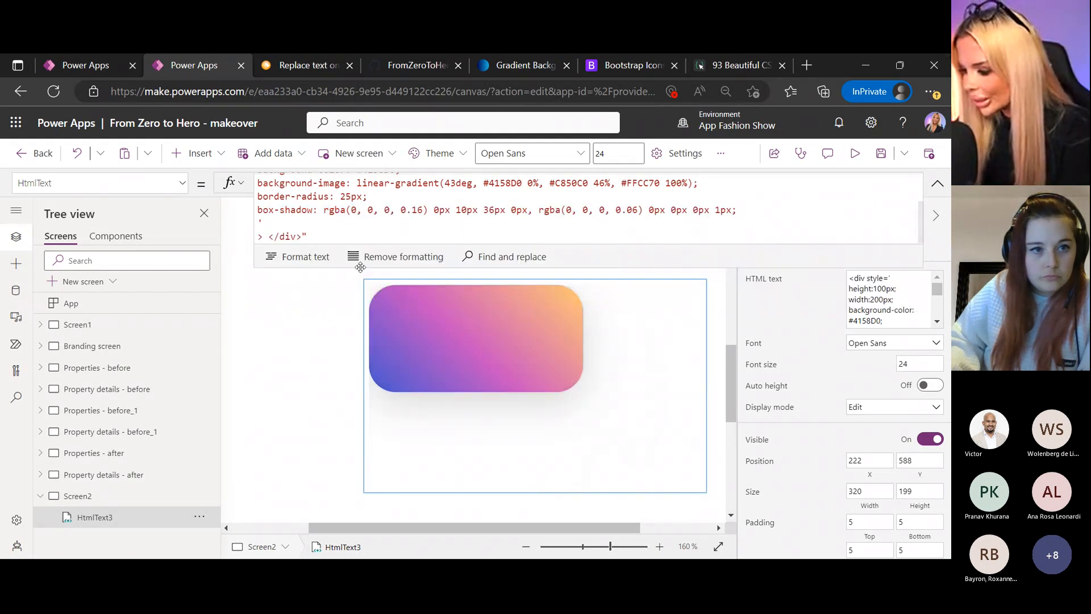
left_click_drag(539, 372, 542, 382)
- Set the opacity of the first shadow in the box-shadow to 0.45 and move the HTML text control slightly lower on the canvas
left_click(413, 211)
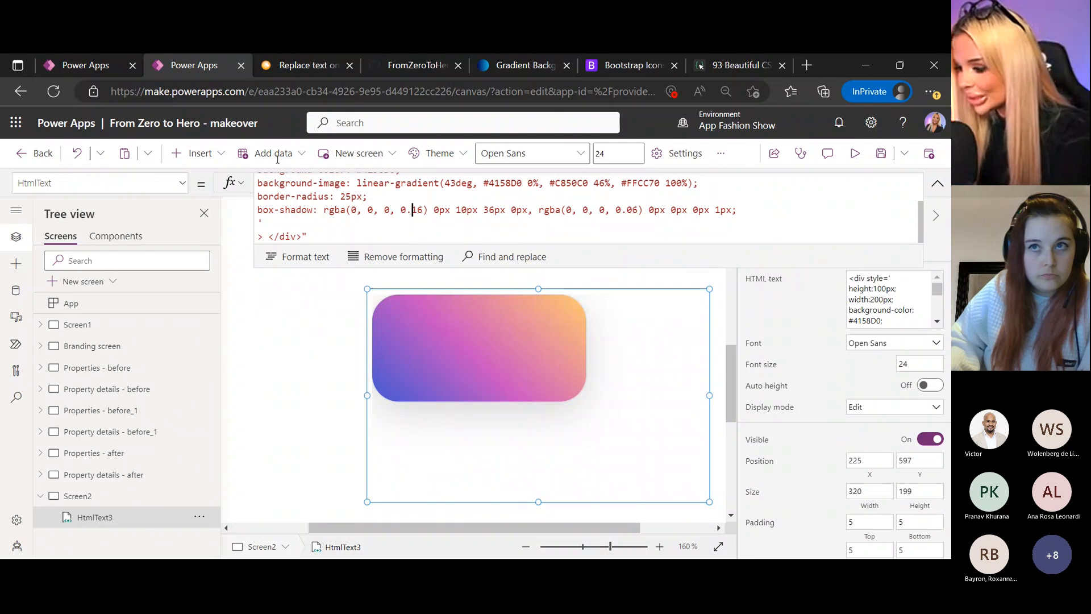
left_click_drag(412, 210, 423, 211)
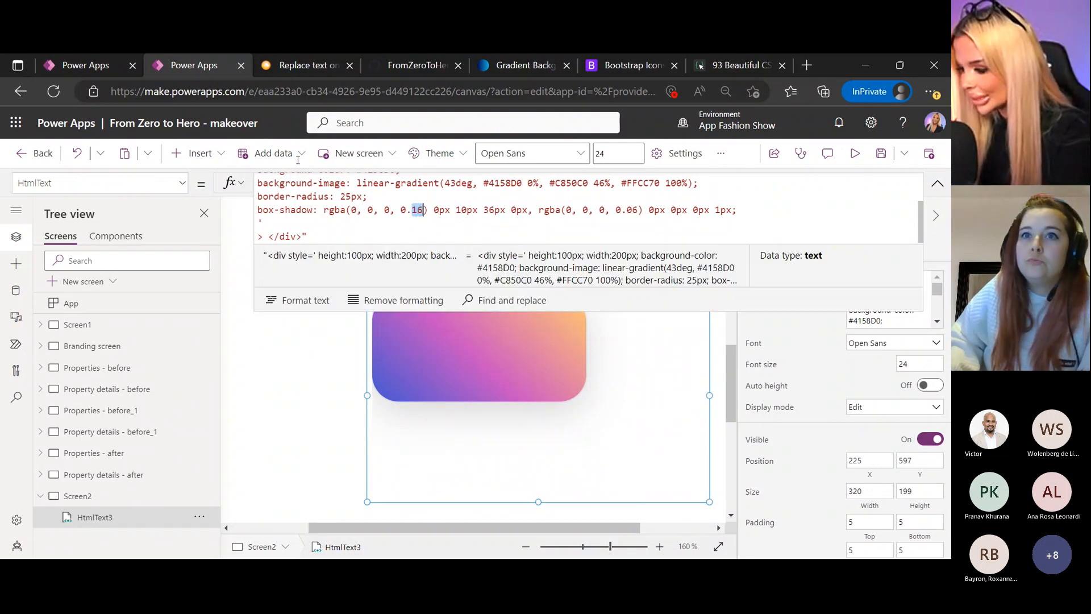
type("45")
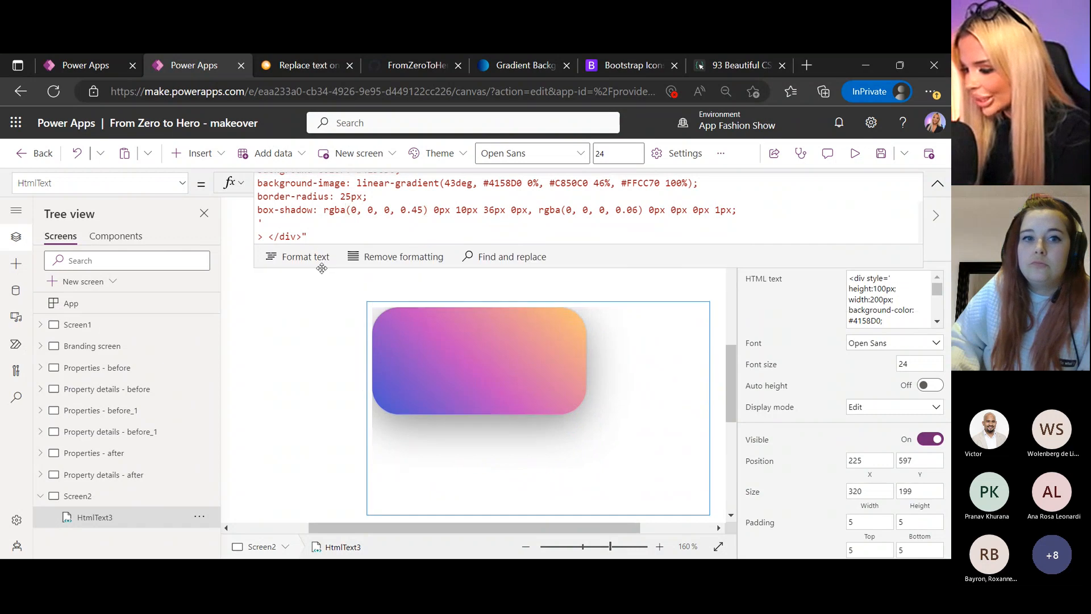
left_click_drag(322, 268, 319, 278)
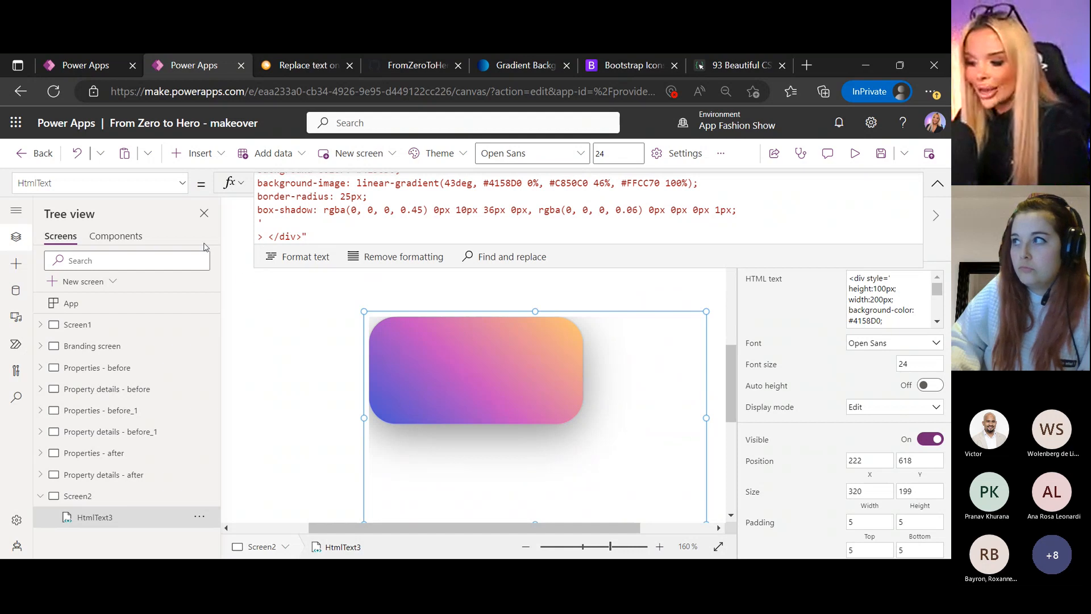
- Add margin:25px; on a new line after the box-shadow in the div's style
left_click(254, 234)
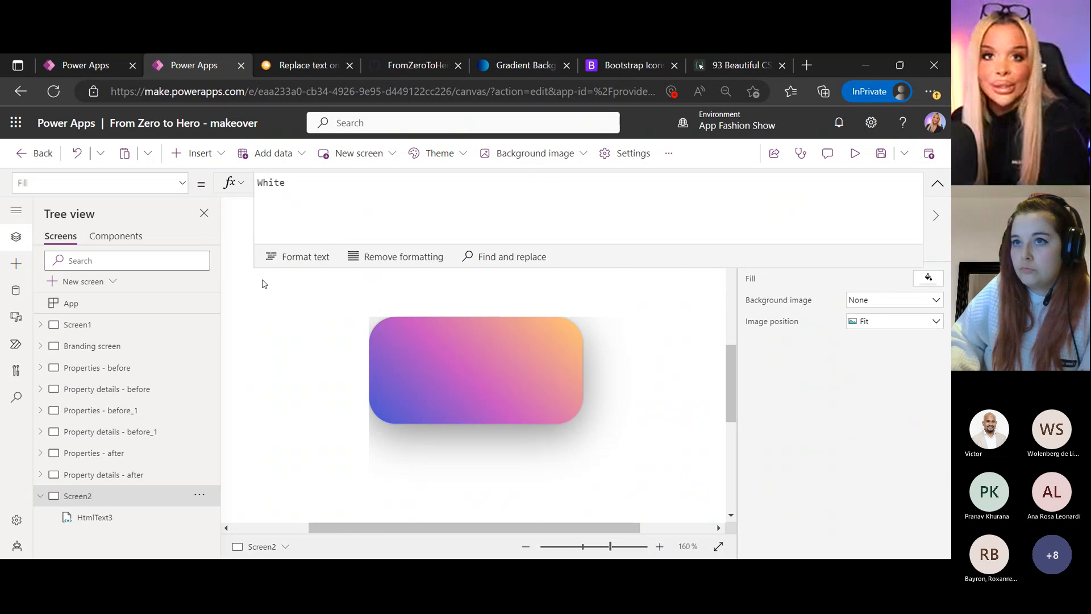
left_click(353, 281)
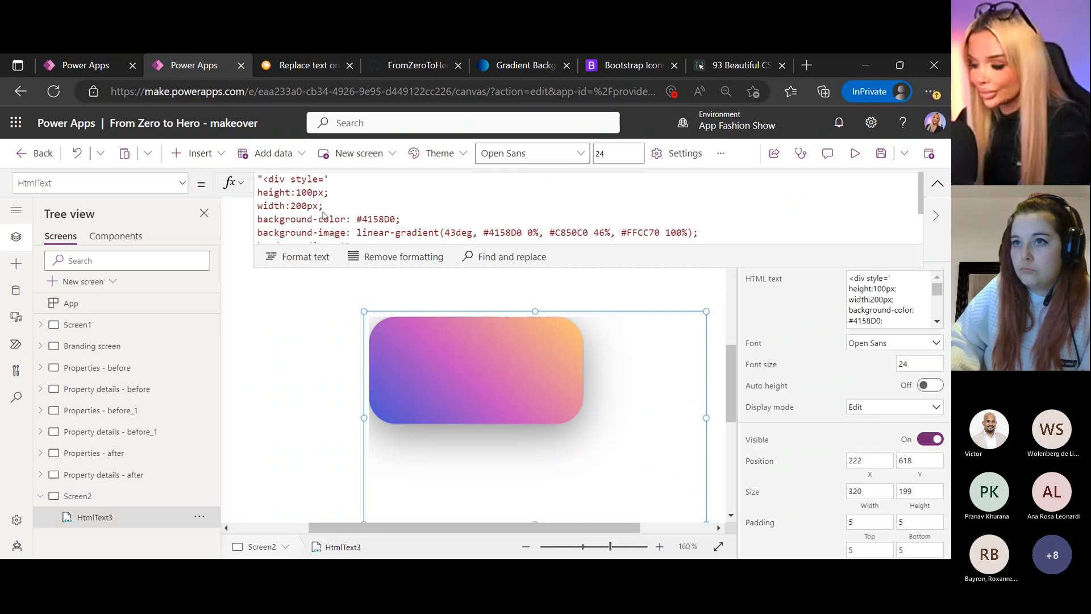
scroll(427, 166, "down", 2)
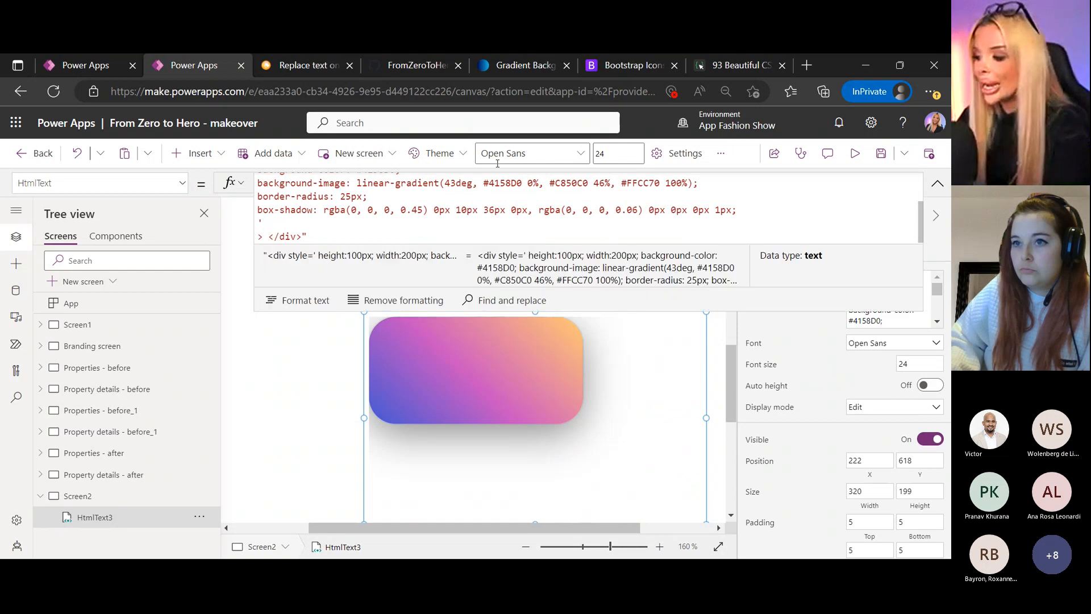
key("Return")
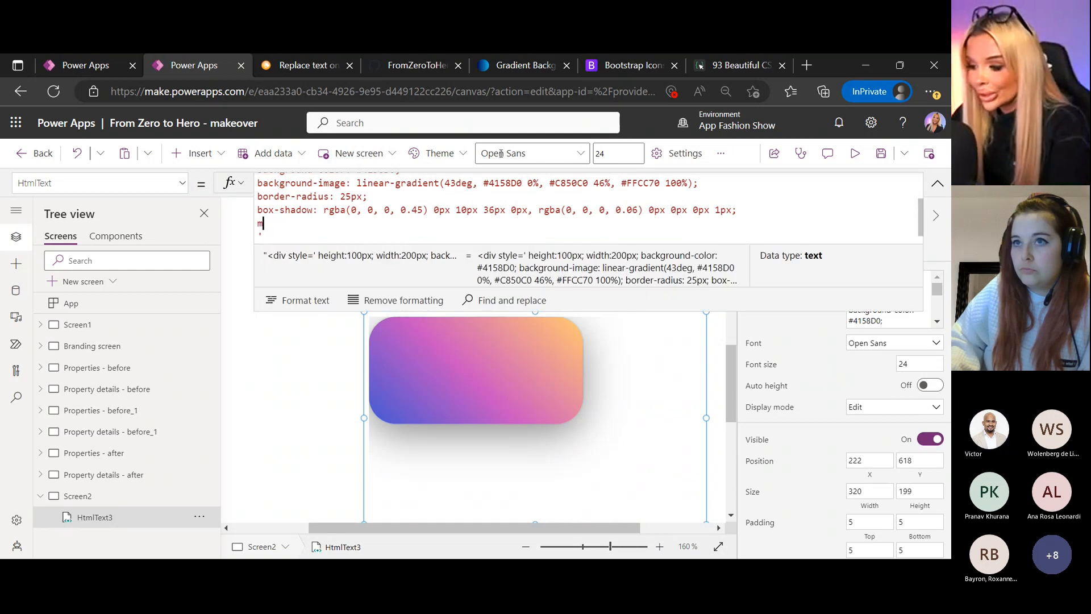
type("margin:")
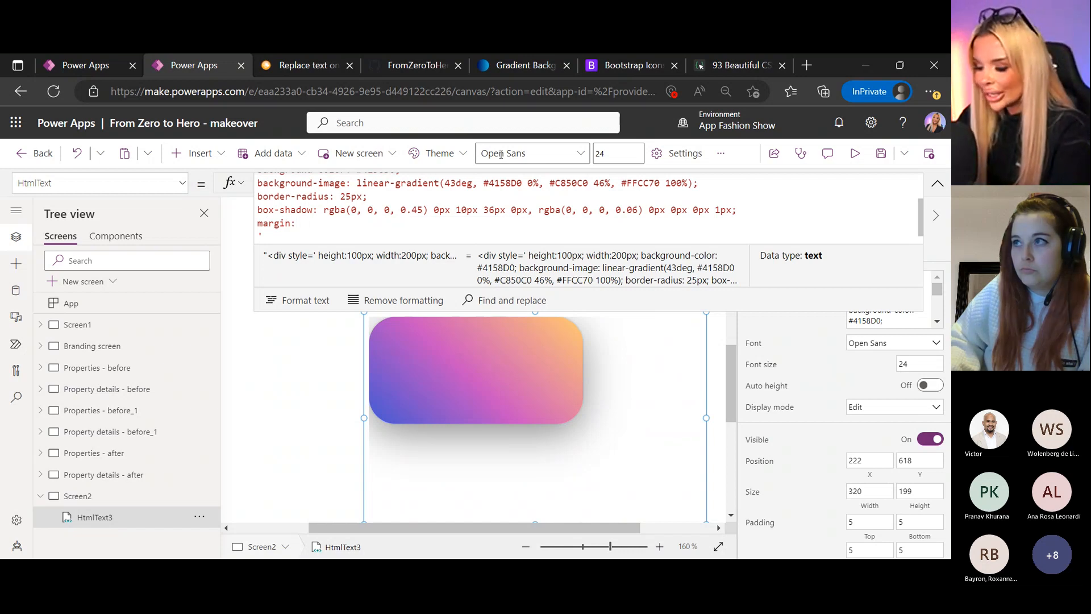
type("25px;")
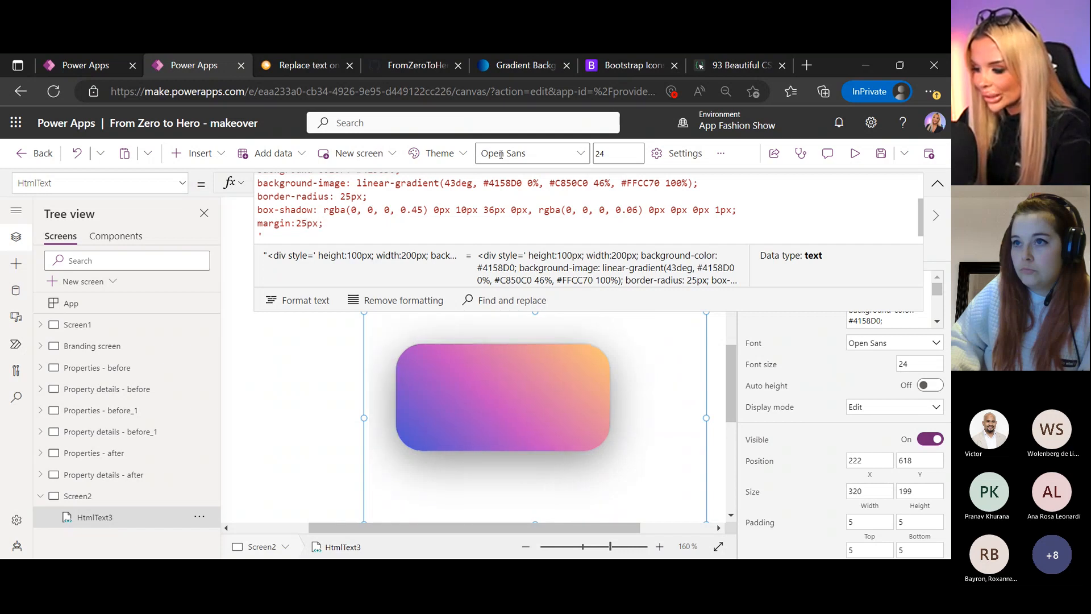
- Change the div's margin to 50px and deselect the HTML text control
key("BackSpace")
key("BackSpace")
key("BackSpace")
key("BackSpace")
key("BackSpace")
type("50px")
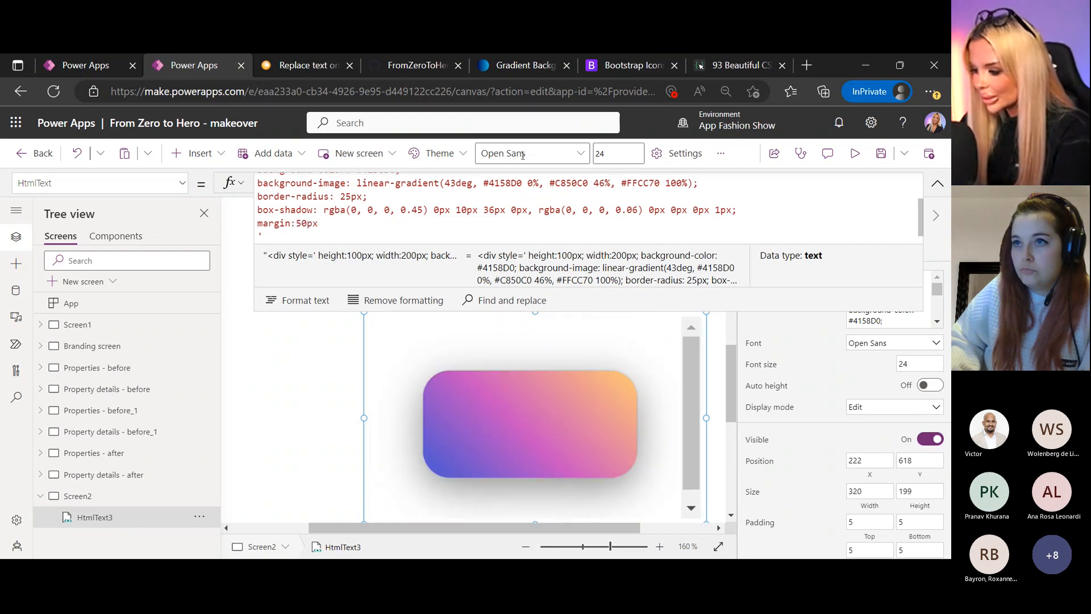
left_click(241, 265)
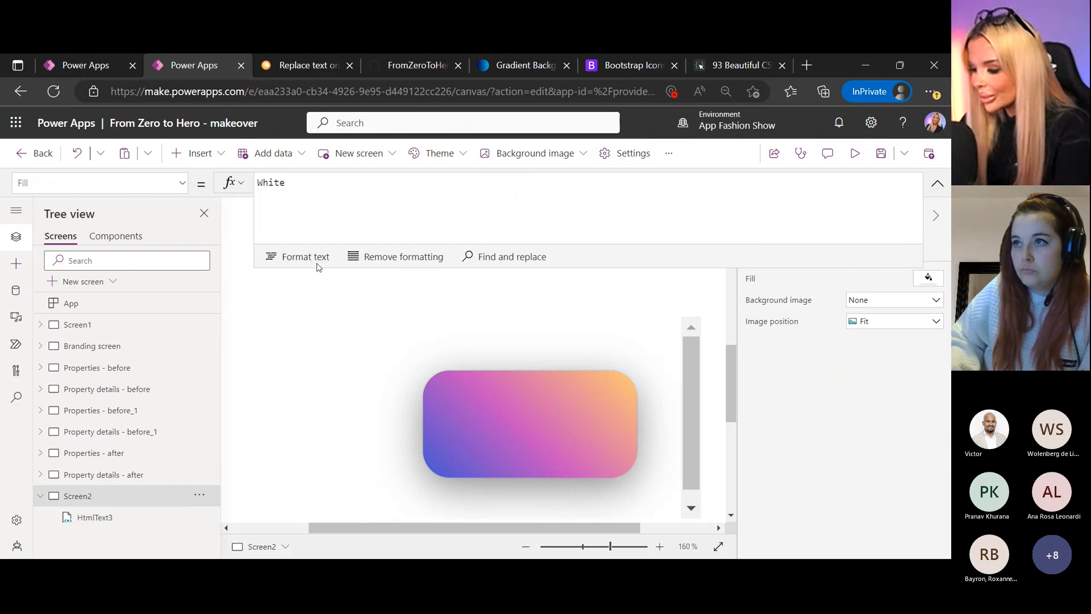
- Enlarge the HTML text control to 457 × 264 and reposition it at X 145, Y 580 on the canvas
scroll(341, 289, "down", 5)
left_click(418, 332)
left_click_drag(401, 458, 300, 506)
left_click_drag(365, 438, 410, 410)
left_click(274, 290)
scroll(266, 295, "up", 4)
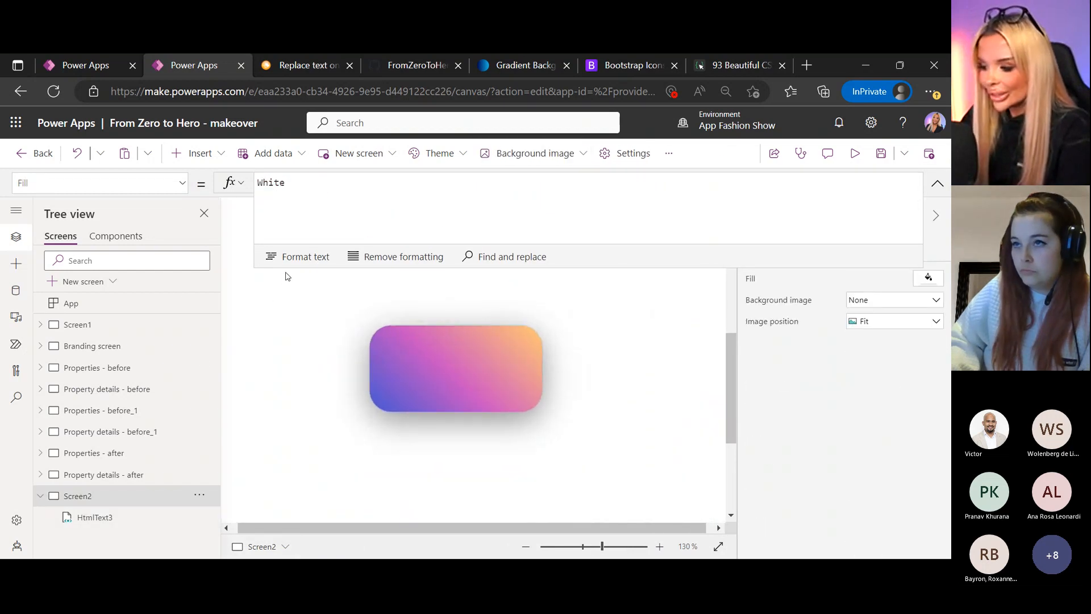
- Expand the formula area and replace the first shadow's rgba color in the box-shadow with #4158D0 copied from the gradient
left_click(318, 255)
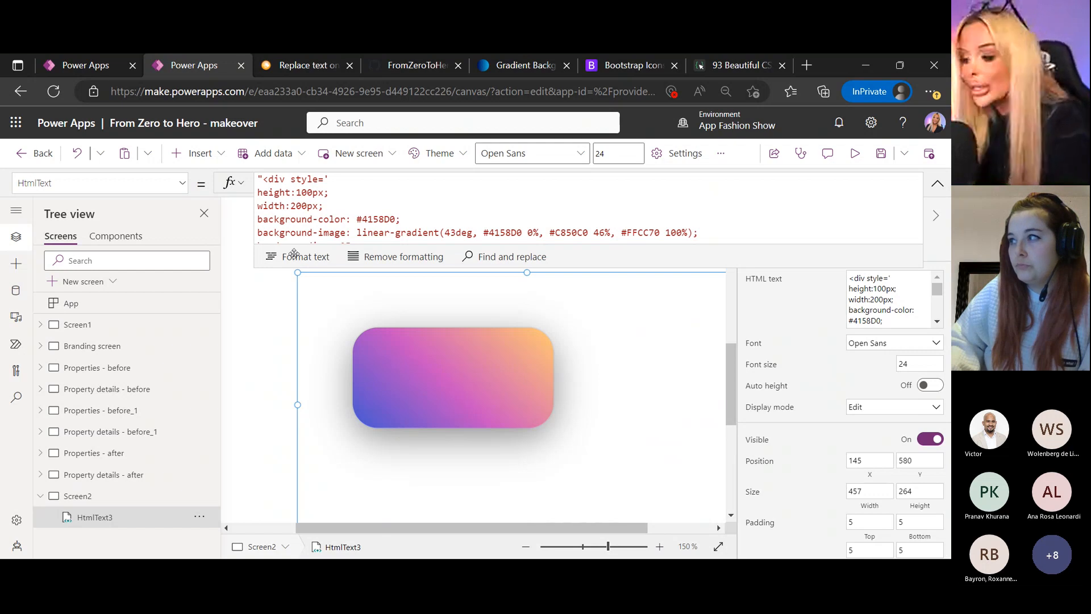
left_click_drag(270, 196, 273, 219)
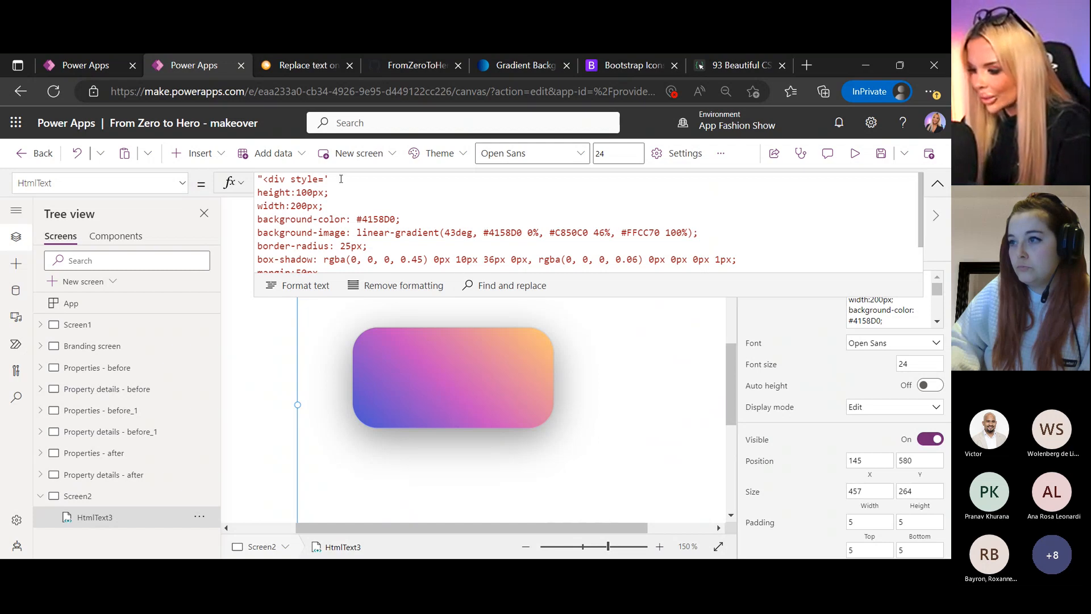
left_click_drag(523, 232, 489, 232)
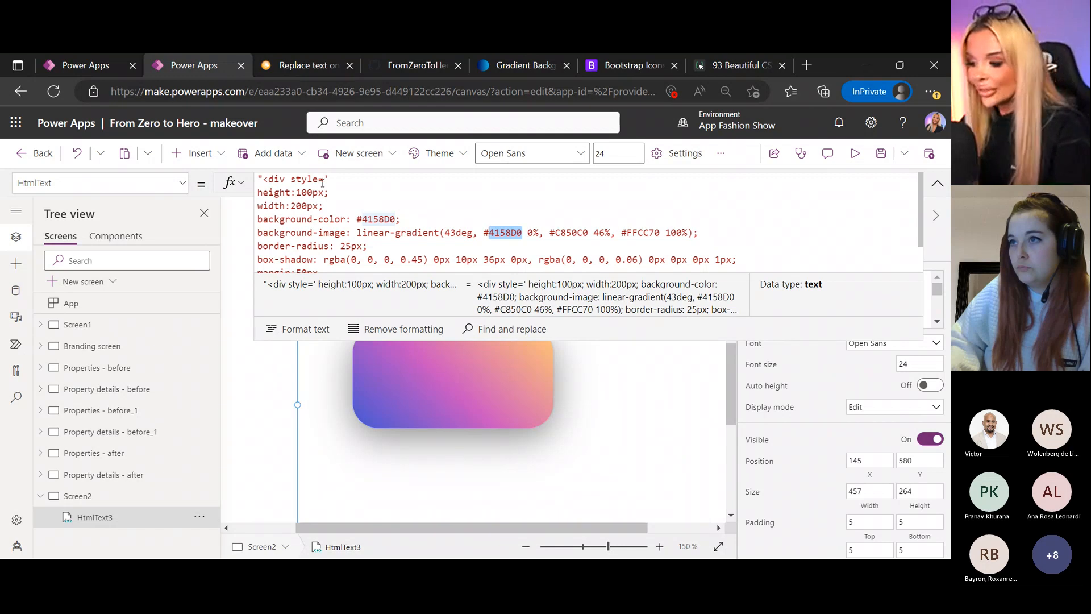
key("ctrl+c")
key("Down")
key("Down")
key("shift+Down")
key("shift+Down")
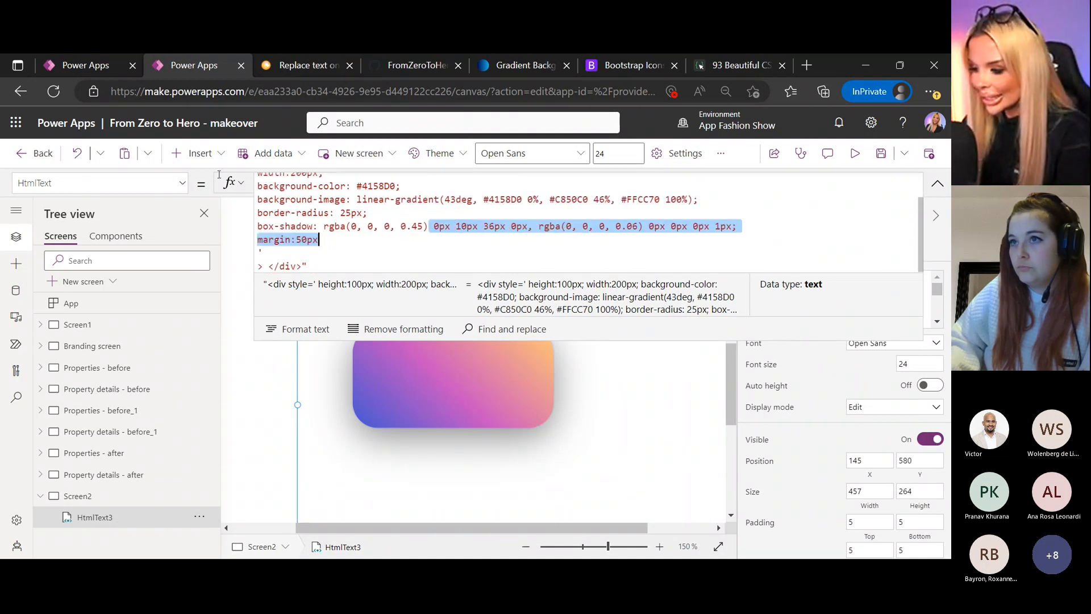
key("Up")
key("ctrl+shift+Left")
key("ctrl+shift+Left")
key("ctrl+shift+Left")
key("ctrl+shift+Left")
key("ctrl+shift+Left")
key("ctrl+v")
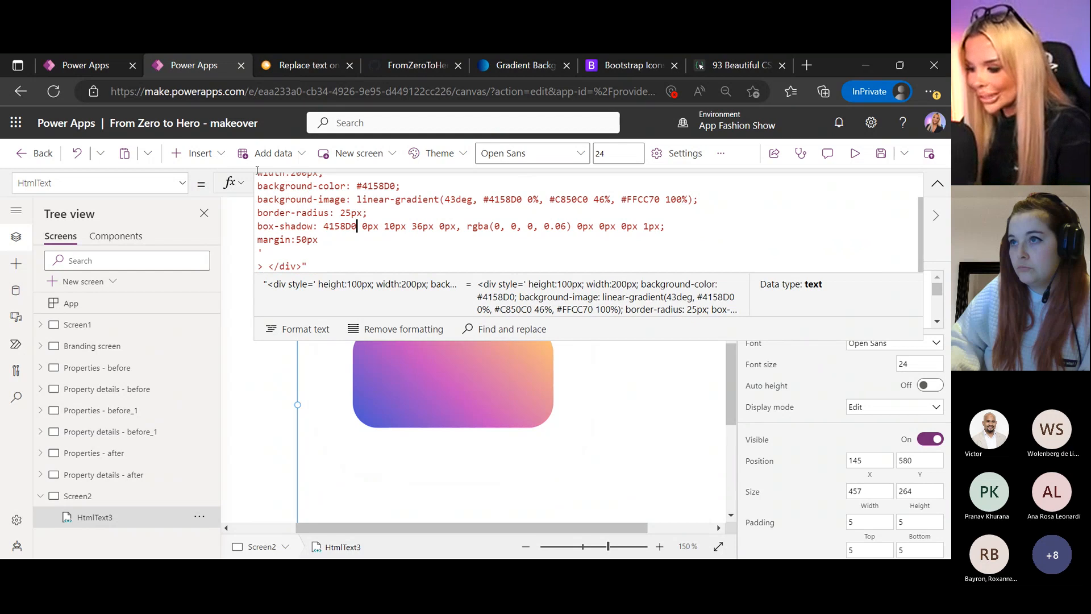
type("#")
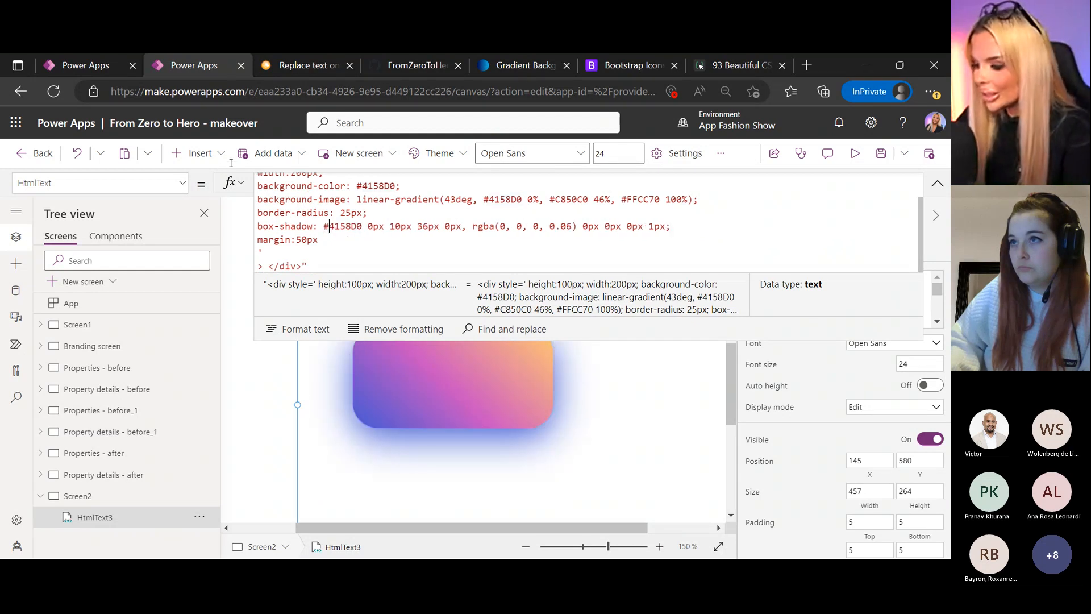
- Move the HTML text control slightly lower, and undo both that move and the #4158D0 shadow color change
left_click(300, 328)
left_click_drag(300, 328, 303, 334)
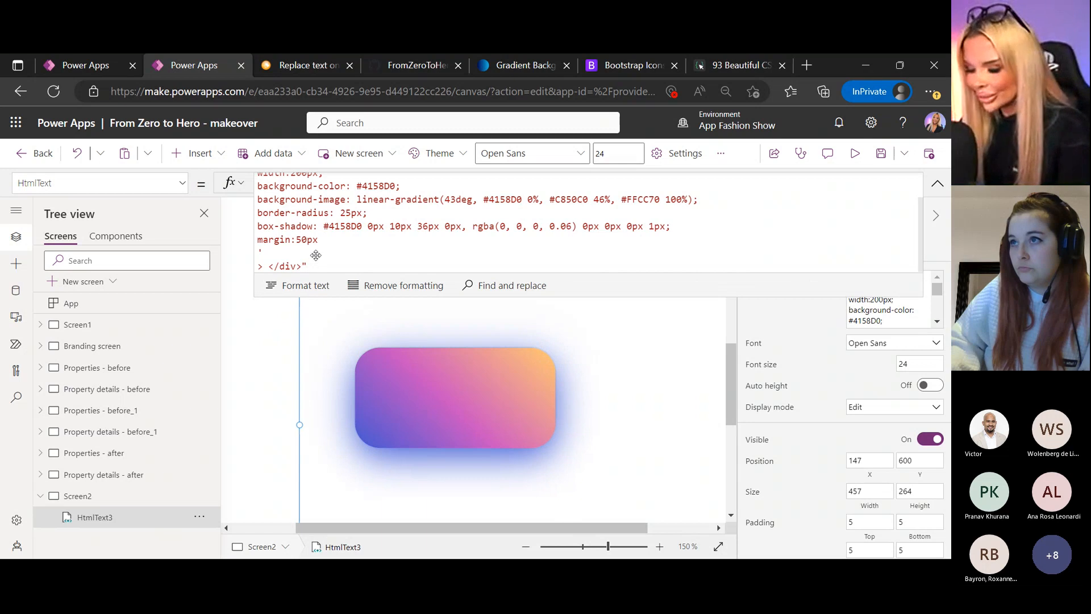
key("ctrl+z")
key("ctrl+z")
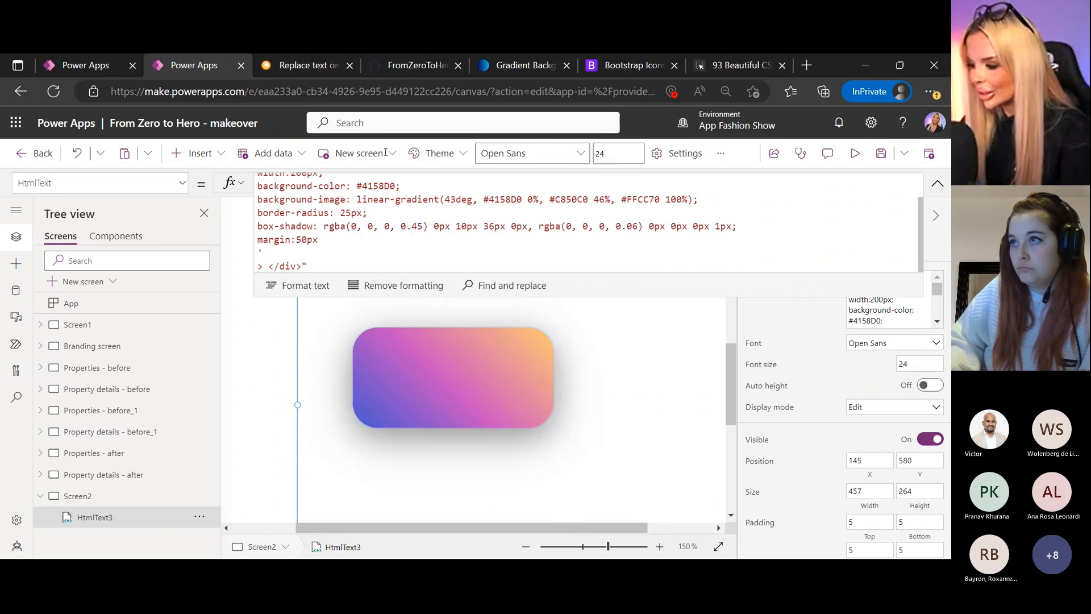
- Copy the gradient color C850C0 from the div's style and search Google in a new browser tab for "hex to rgba"
double_click(571, 198)
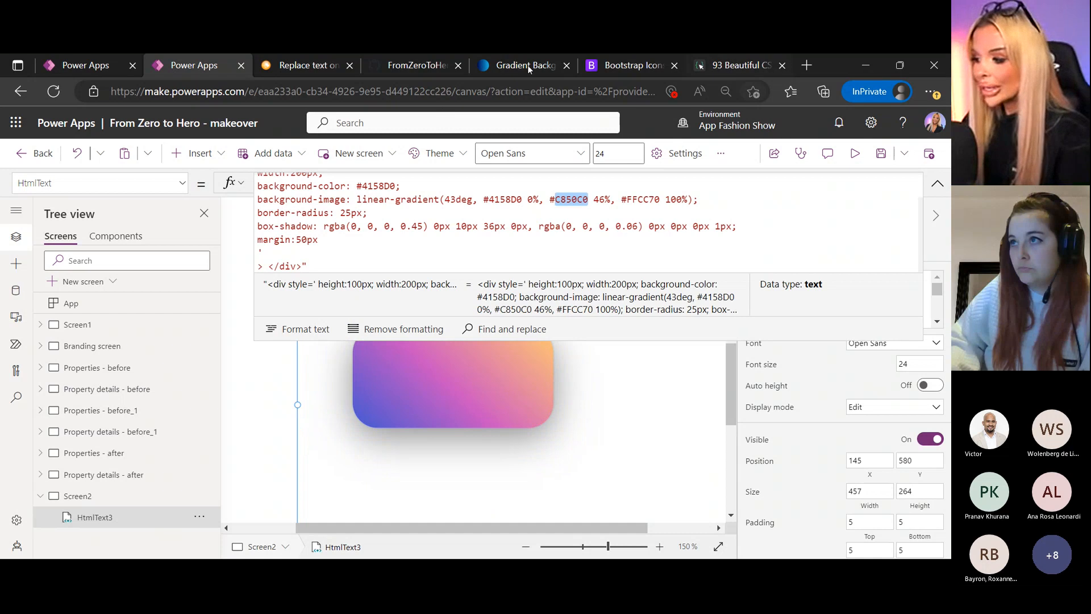
key("ctrl+t")
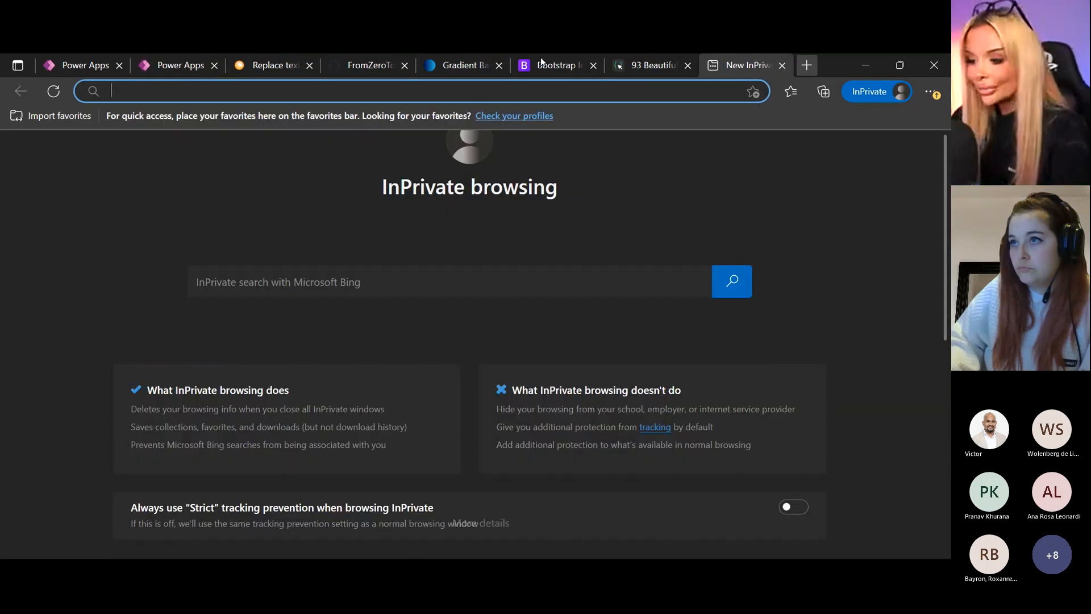
type("google.com")
key("Return")
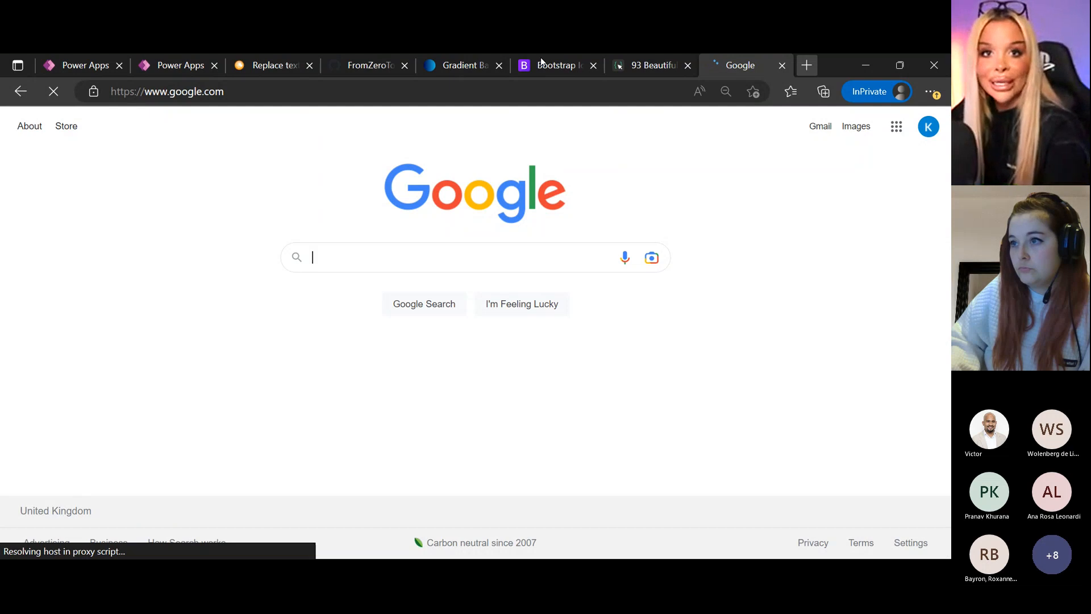
type("hex to r")
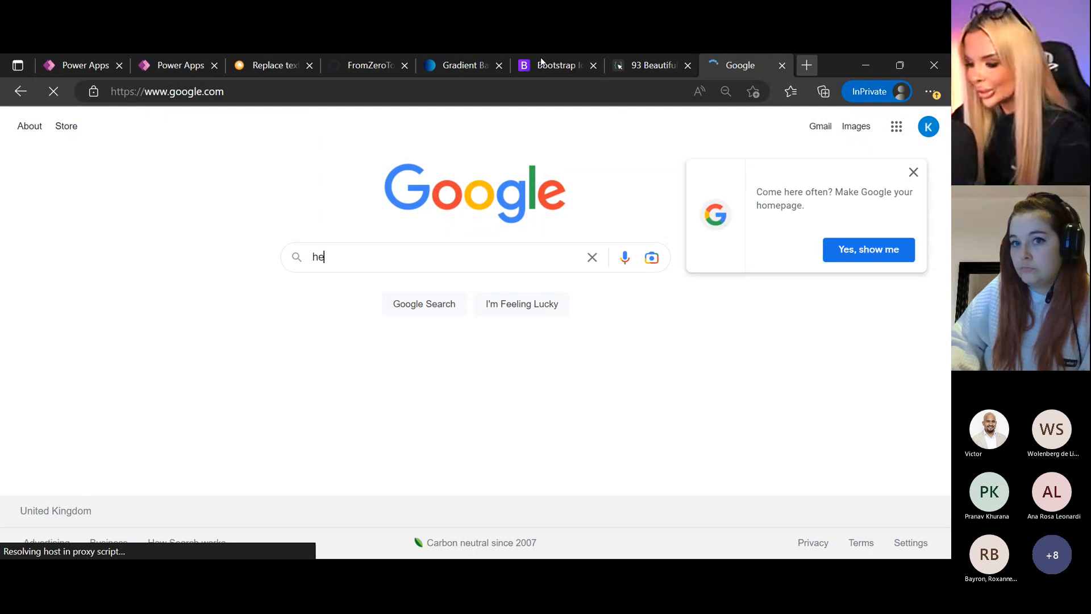
type("ba")
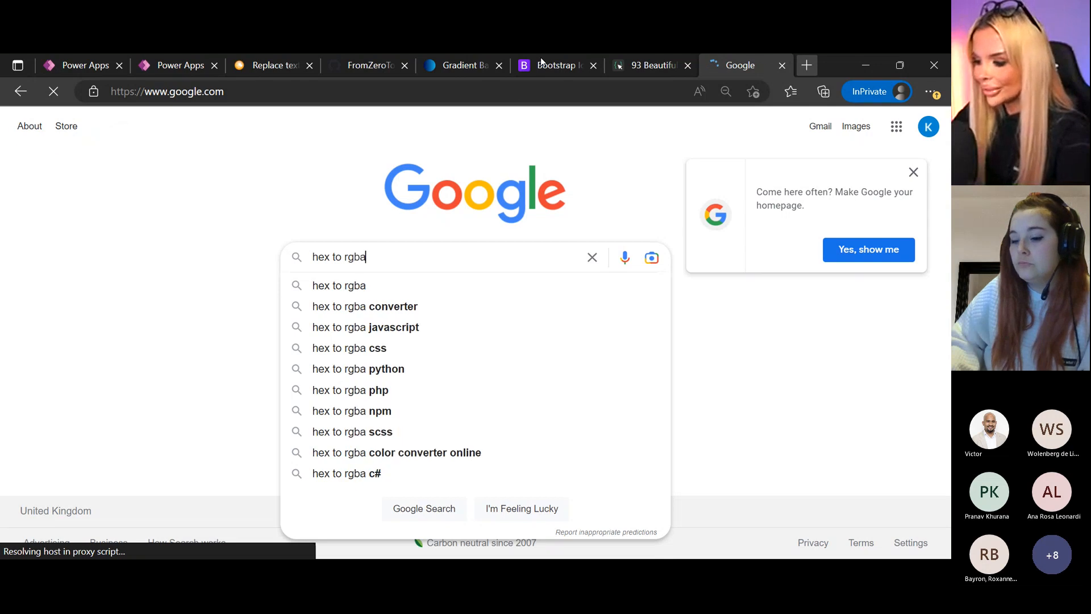
key("Return")
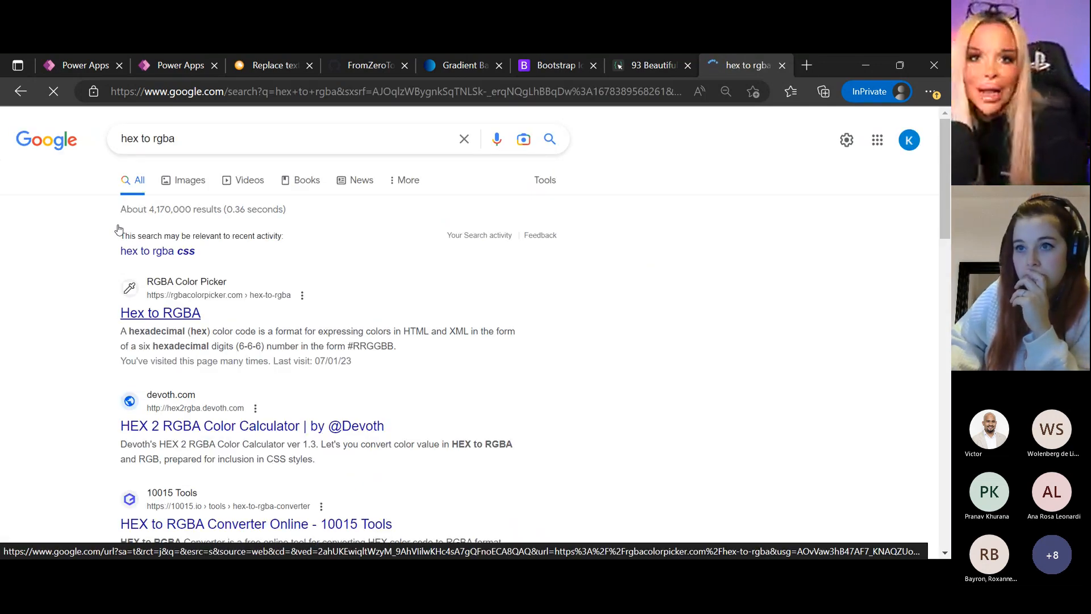
- Open the RGBA Color Picker Hex to RGBA converter and convert the hex color #C850C0
left_click(118, 229)
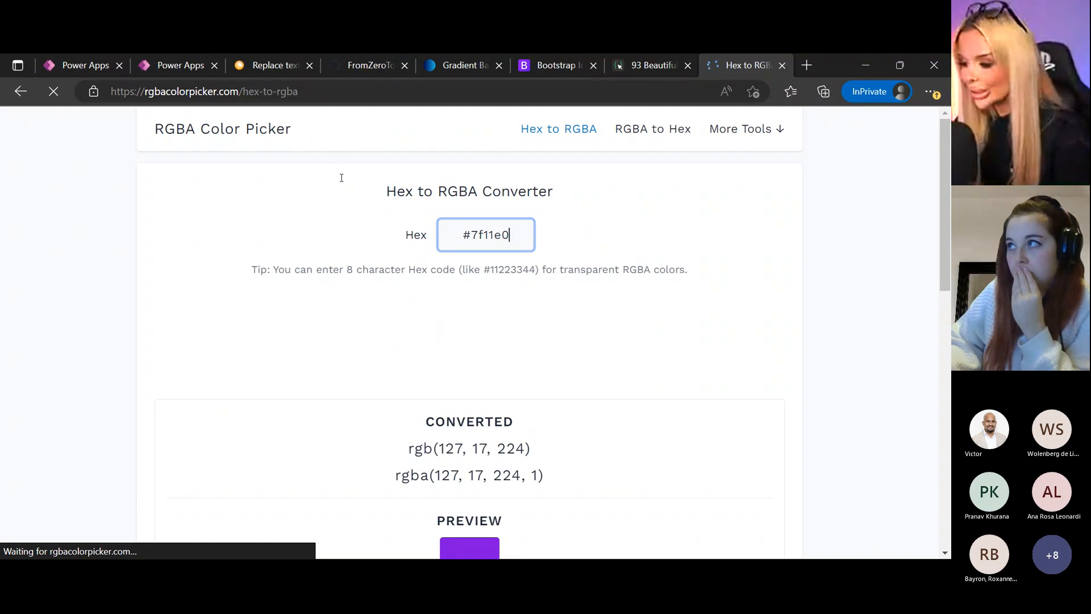
key("ctrl+shift+Left")
type("c850c0")
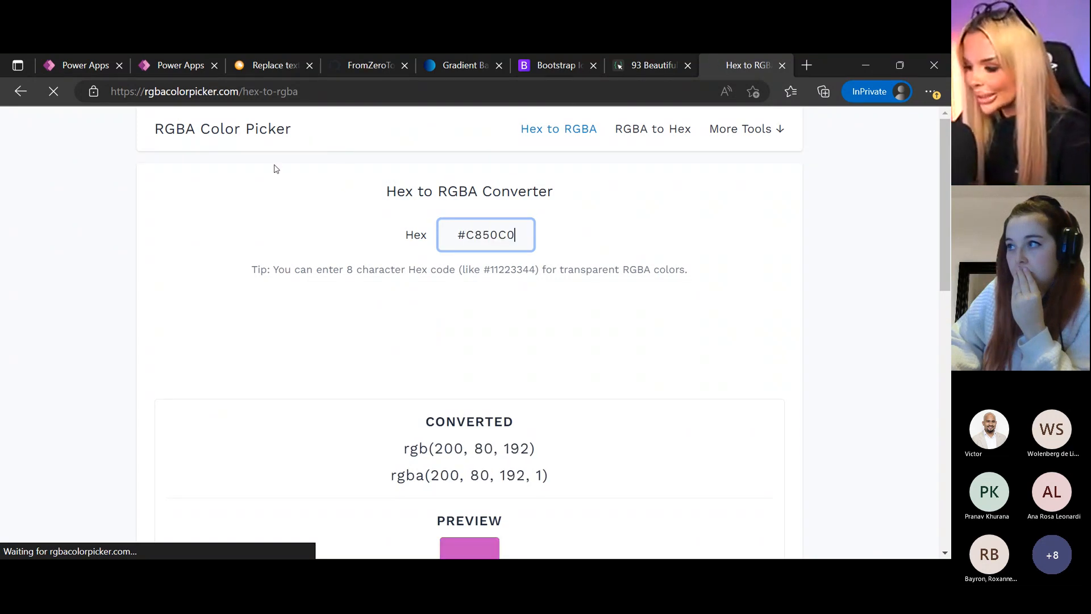
- Switch to the canvas app and copy the gradient's last color, FFCC70, from the div's style
scroll(166, 180, "down", 2)
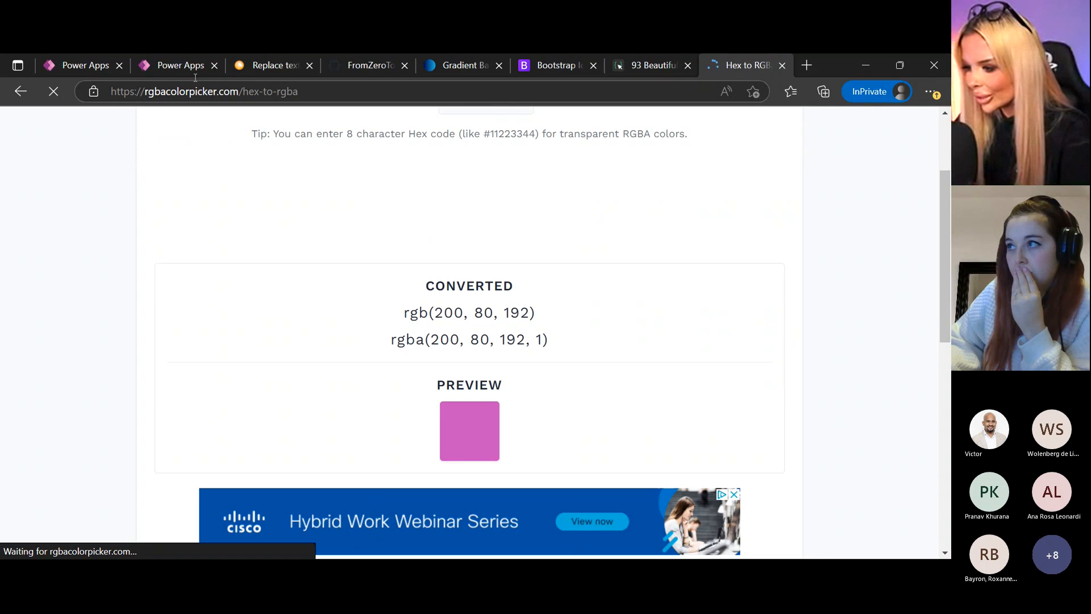
left_click(164, 66)
double_click(648, 200)
key("ctrl+c")
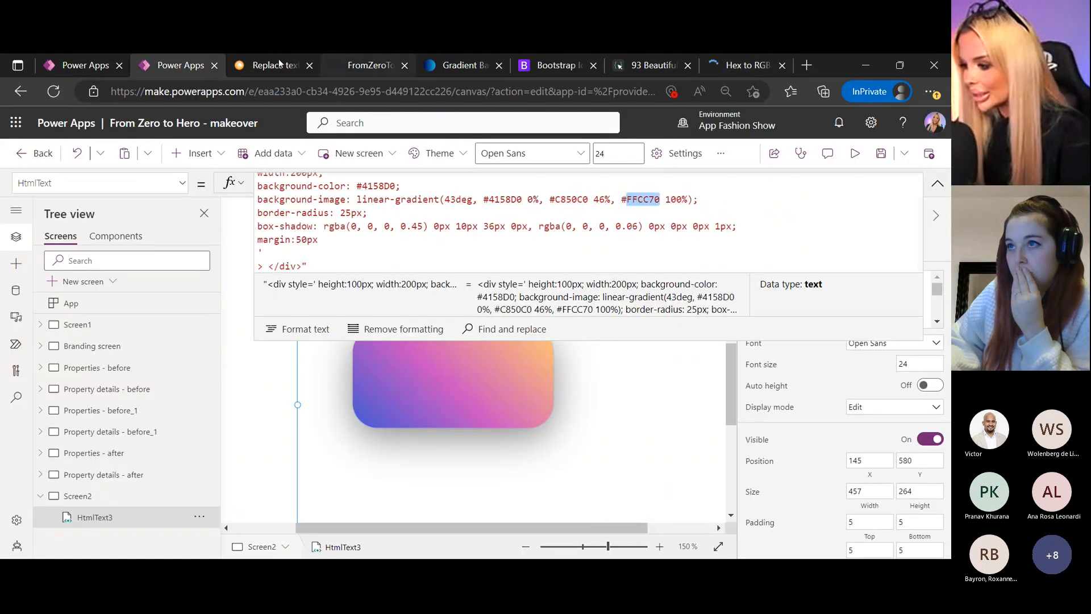
- Convert the hex color #FFCC70 in the Hex to RGBA converter and copy the resulting rgba(255, 204, 112, 1)
left_click(732, 66)
scroll(495, 284, "up", 3)
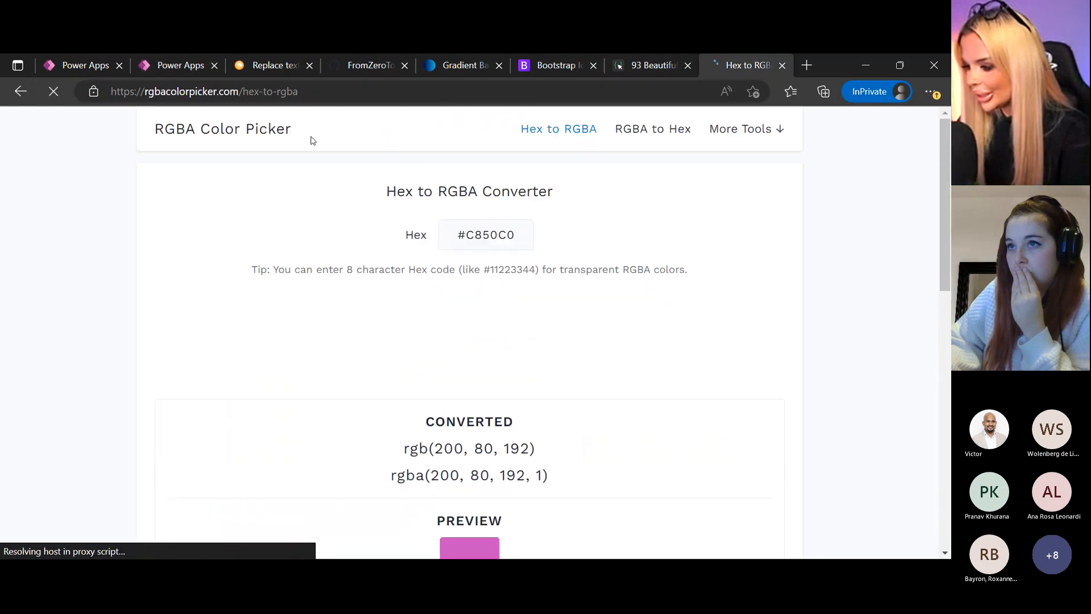
double_click(487, 233)
key("ctrl+v")
scroll(455, 238, "down", 3)
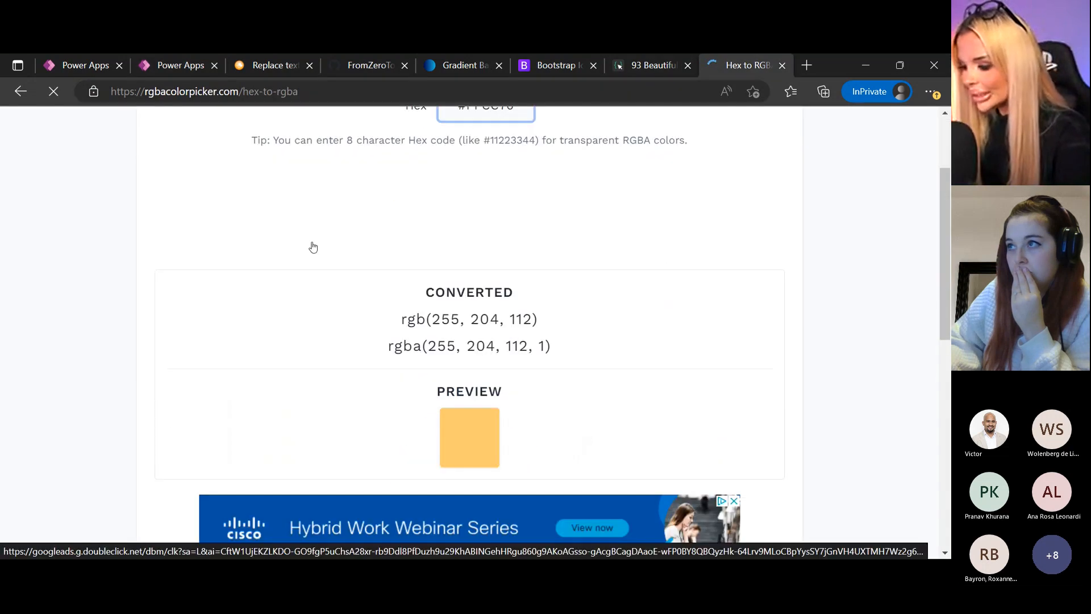
left_click_drag(388, 339, 551, 339)
key("ctrl+c")
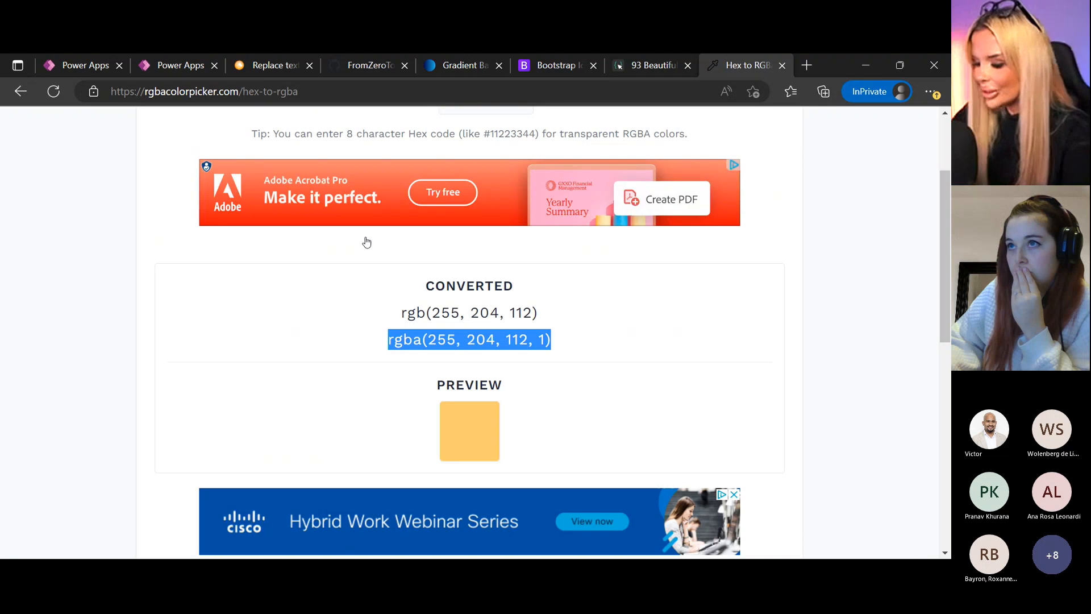
- Replace the first box-shadow color in the HTML text formula with rgba(255, 204, 112, 0.5)
left_click(65, 55)
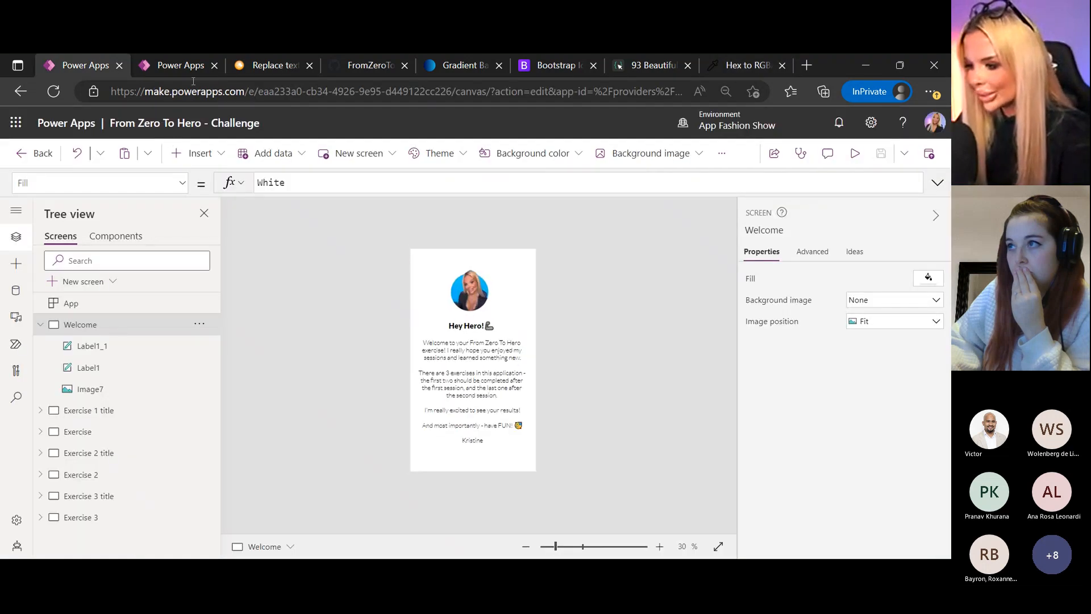
left_click(180, 65)
left_click(463, 227)
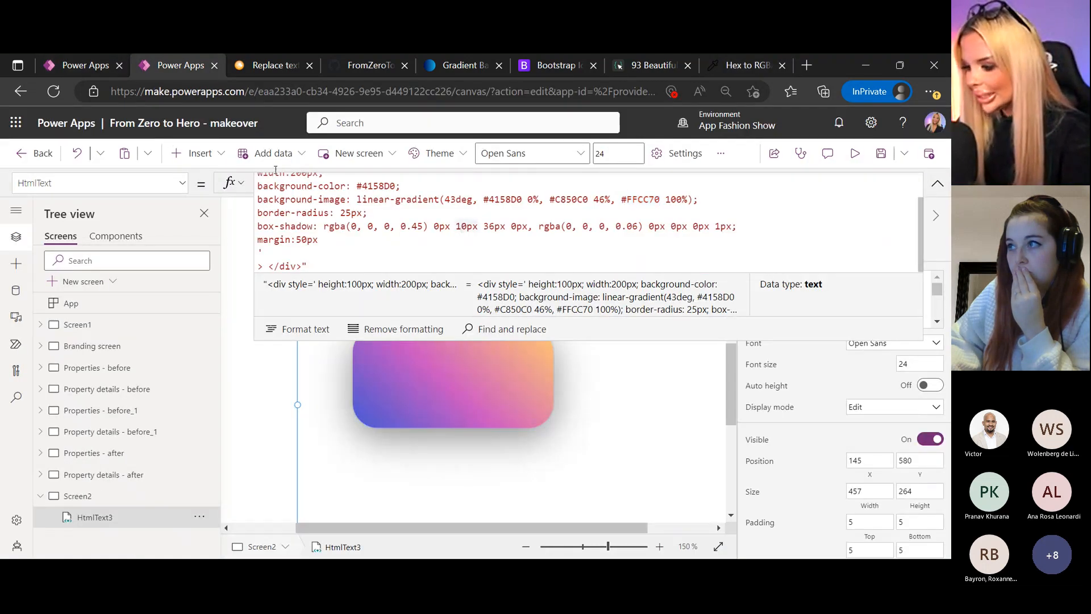
left_click_drag(324, 226, 419, 226)
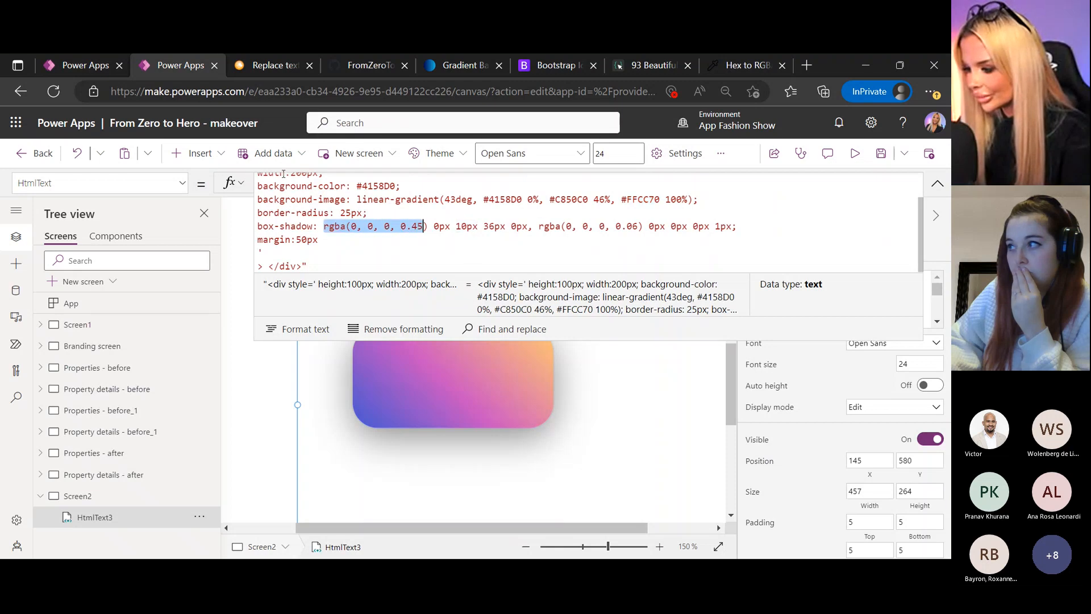
key("ctrl+v")
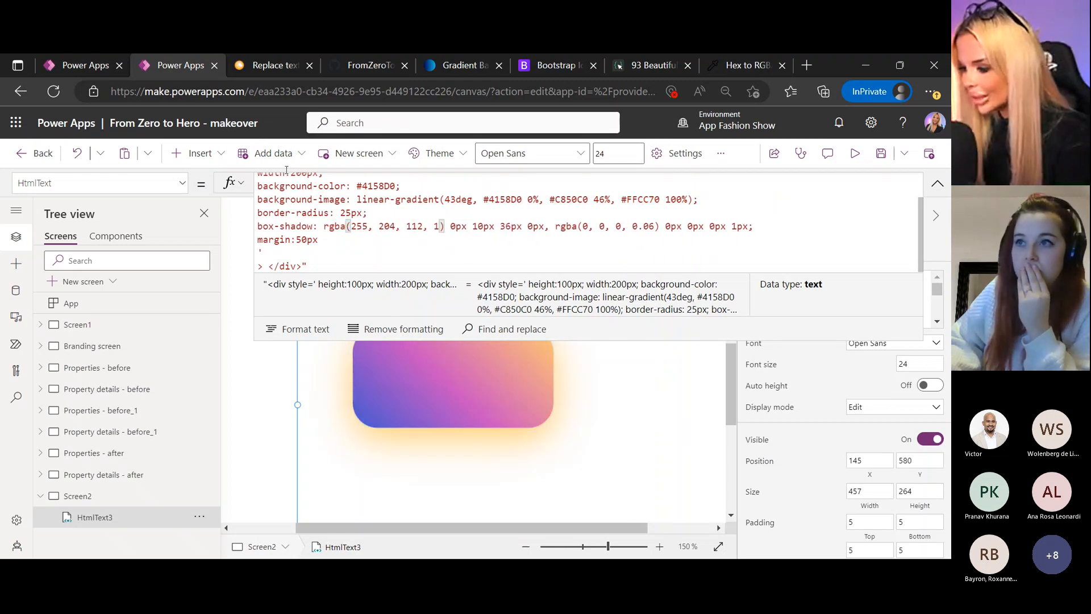
key("BackSpace")
type("0")
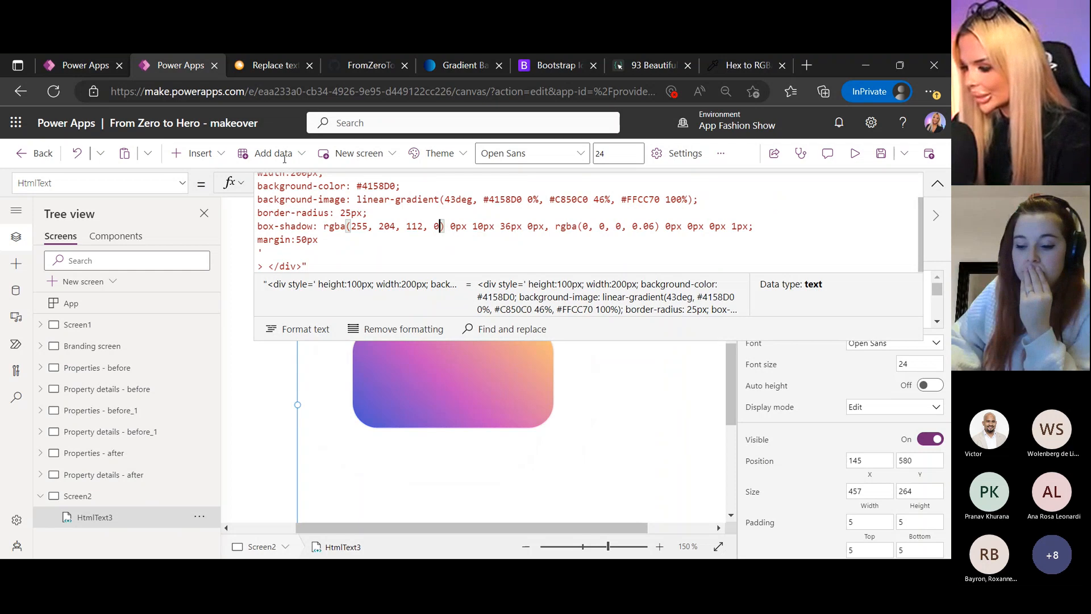
type(".5")
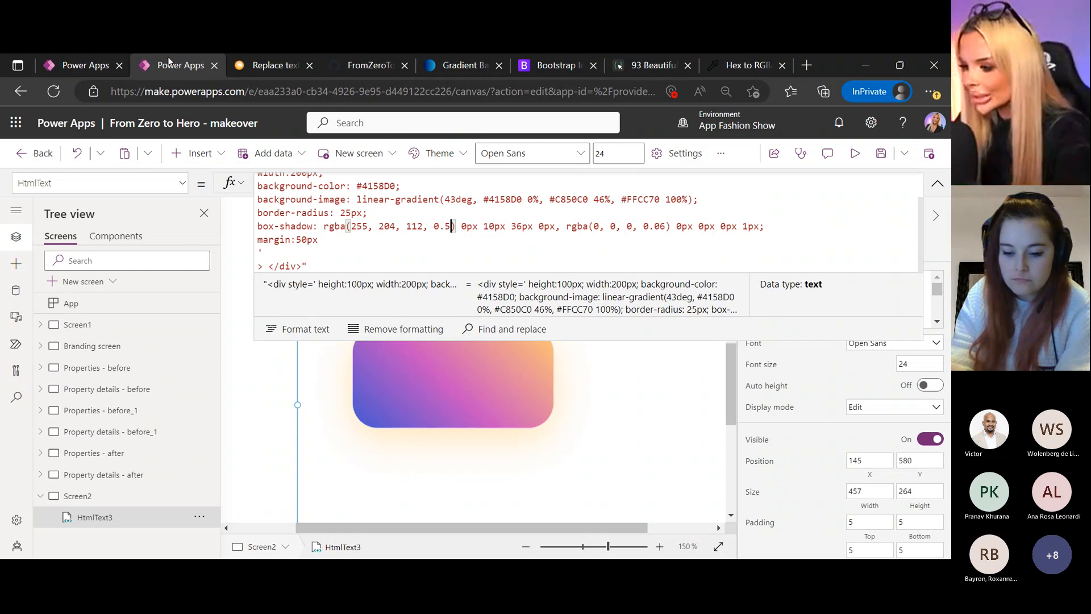
- Copy the gradient's first color, 4158D0, from the background-image line of the div's style
left_click(500, 200)
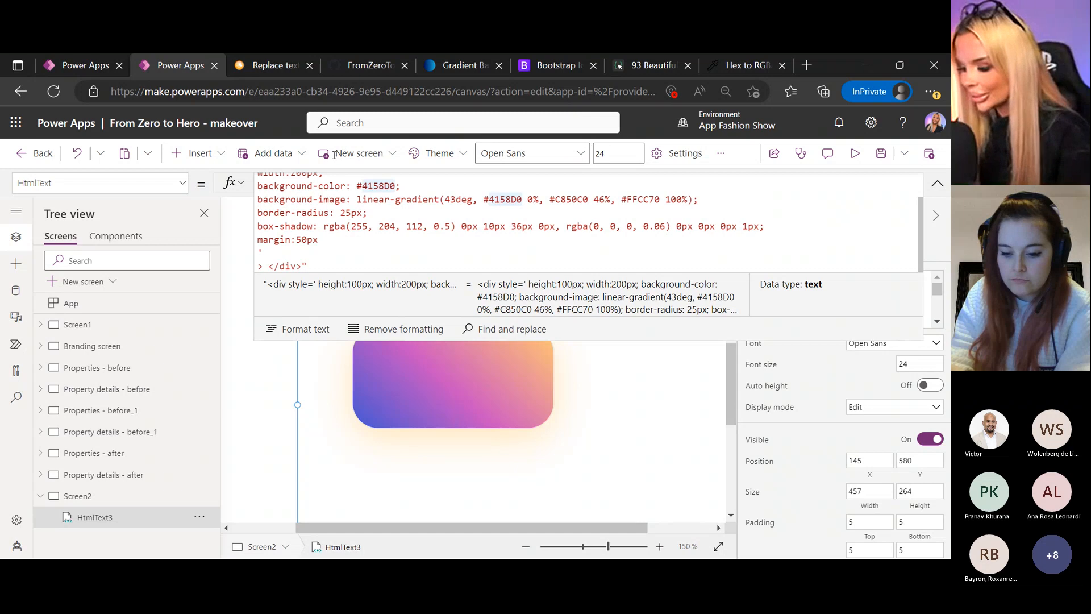
double_click(490, 200)
key("ctrl+c")
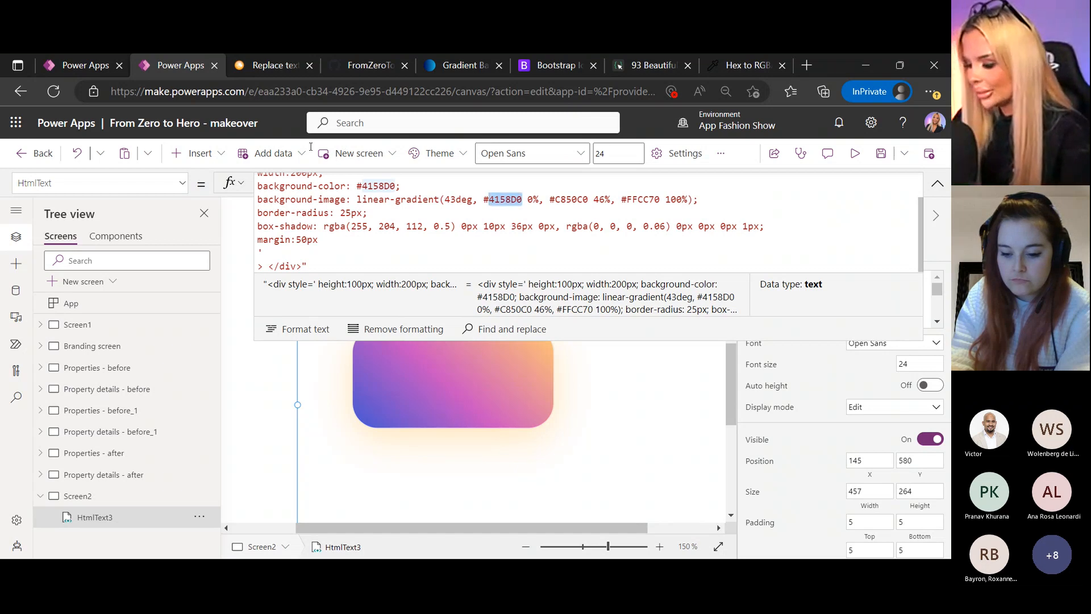
- Convert the hex color #4158D0 in the Hex to RGBA converter and copy the resulting rgba(65, 88, 208, 1)
left_click(741, 65)
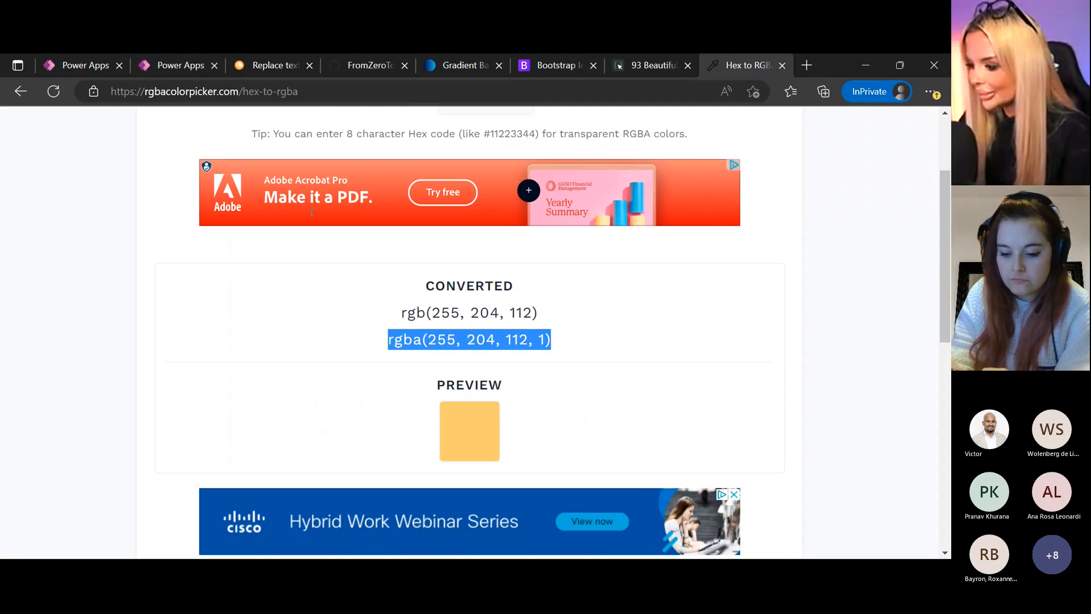
scroll(307, 248, "up", 3)
left_click_drag(456, 235, 310, 183)
key("Right")
key("shift+End")
key("ctrl+v")
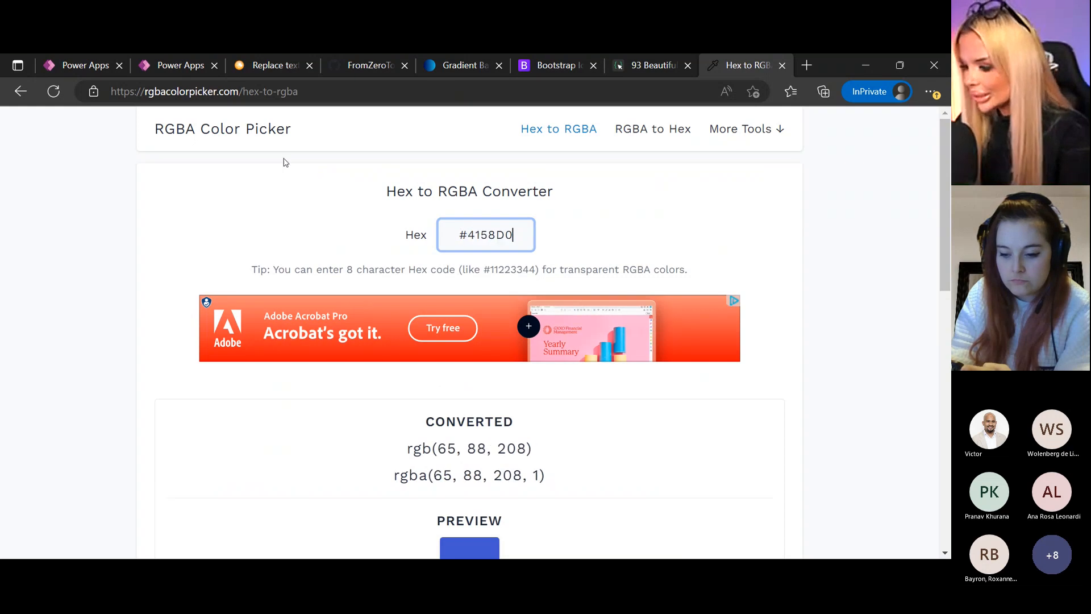
scroll(284, 163, "down", 5)
left_click_drag(545, 204, 263, 165)
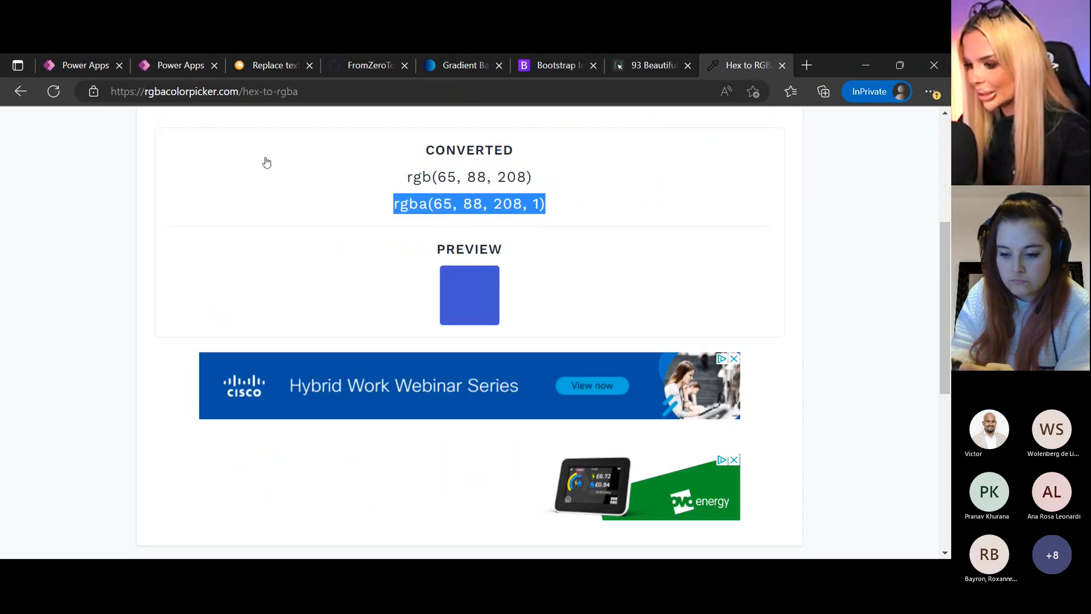
- Replace the second box-shadow color in the HTML text formula with rgba(65, 88, 208, 0.3)
key("ctrl+2")
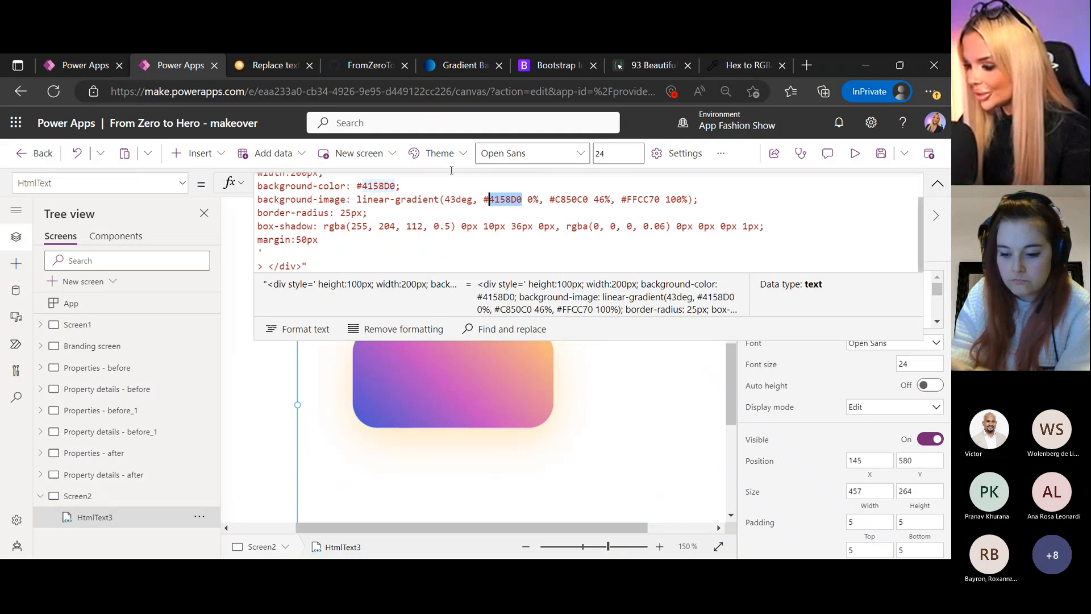
left_click_drag(672, 226, 368, 212)
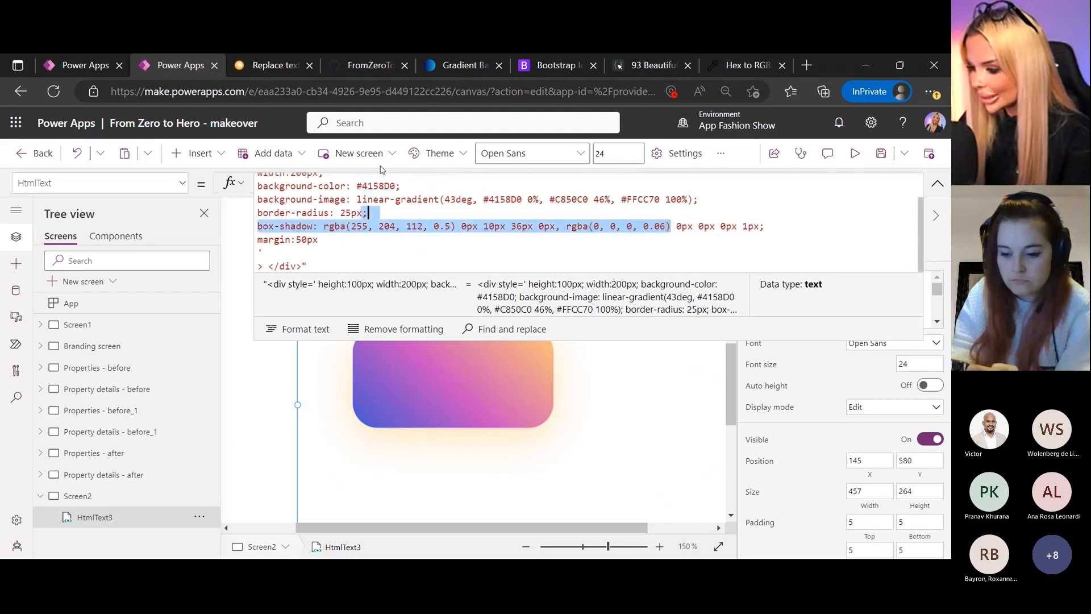
left_click_drag(566, 226, 671, 226)
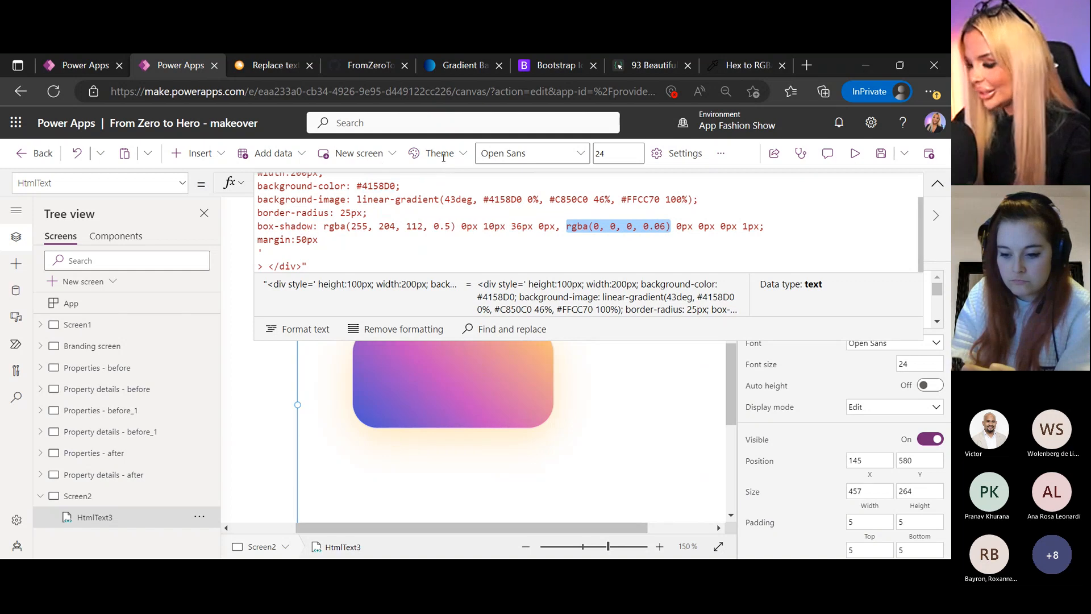
type("rgba(65, 88, 208, 1)")
key("shift+Right")
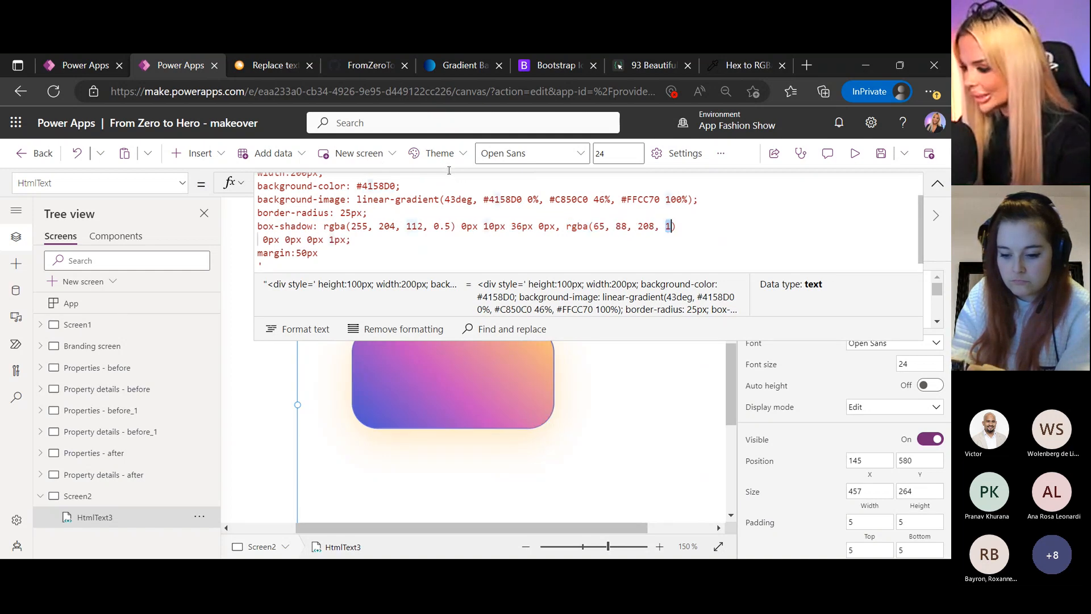
type("0.3")
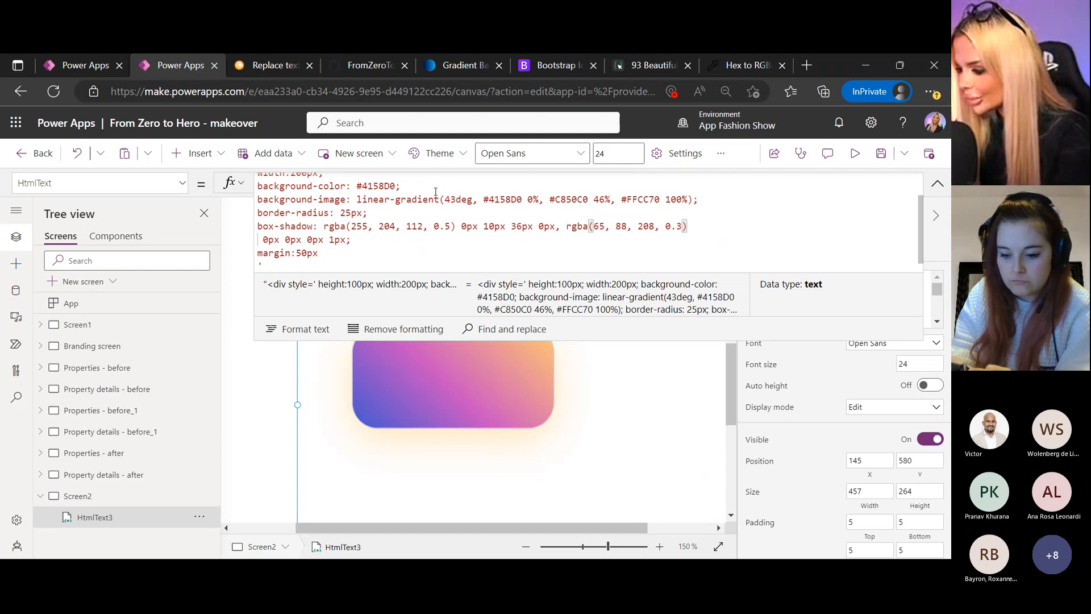
- Move the HTML text control to X 153, Y 594 and set the second shadow's blur to 15px
left_click_drag(310, 308, 319, 322)
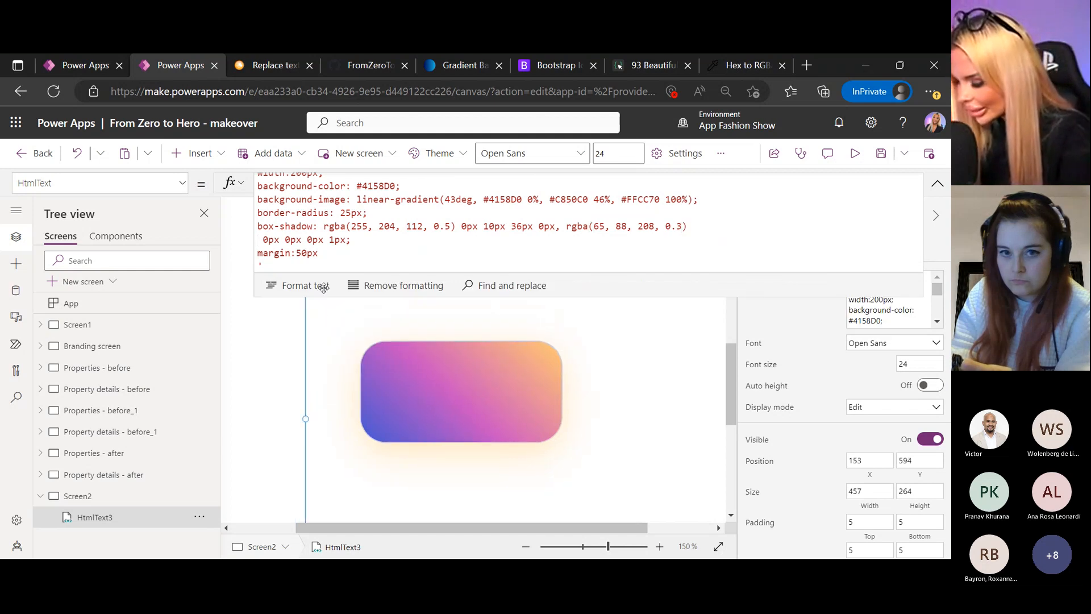
scroll(323, 288, "up", 6)
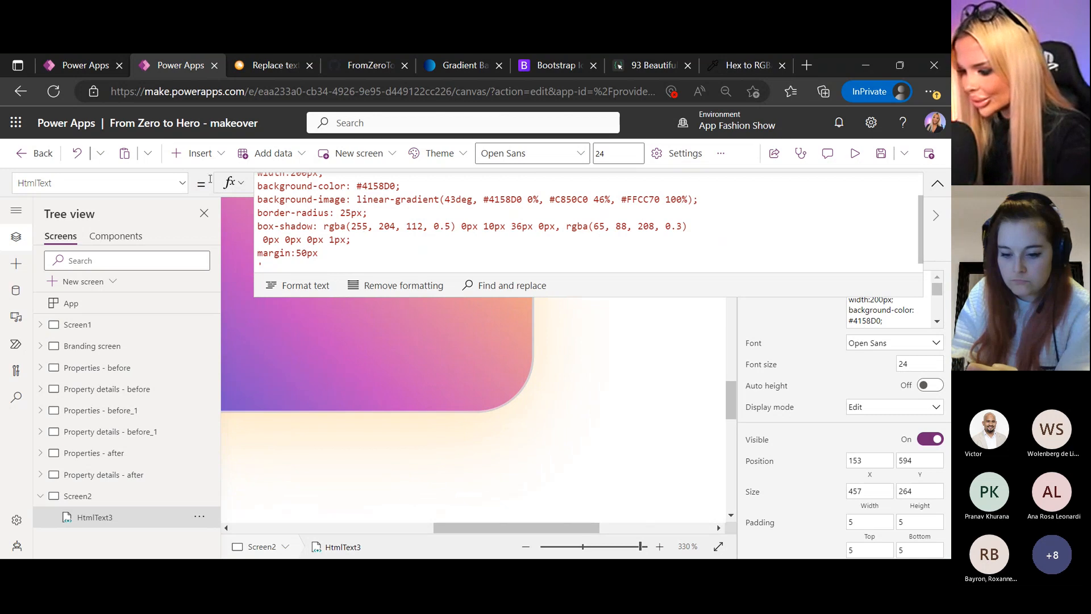
key("BackSpace")
type("15px 1")
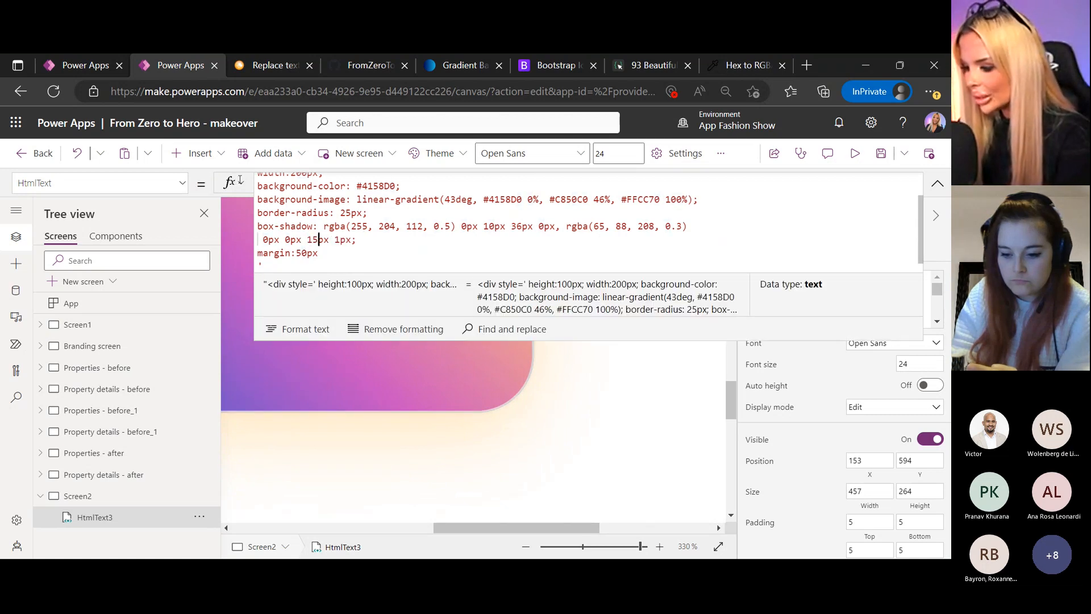
- Set the second shadow's spread to 21px in the box-shadow
key("ctrl+Right")
key("ctrl+Right")
key("Left")
key("Left")
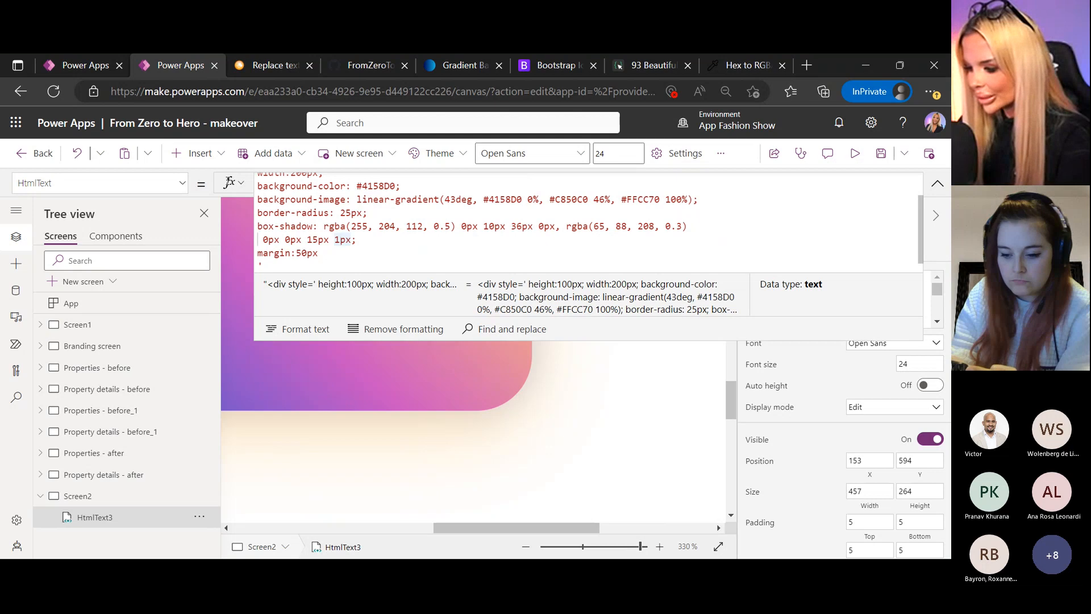
type("2")
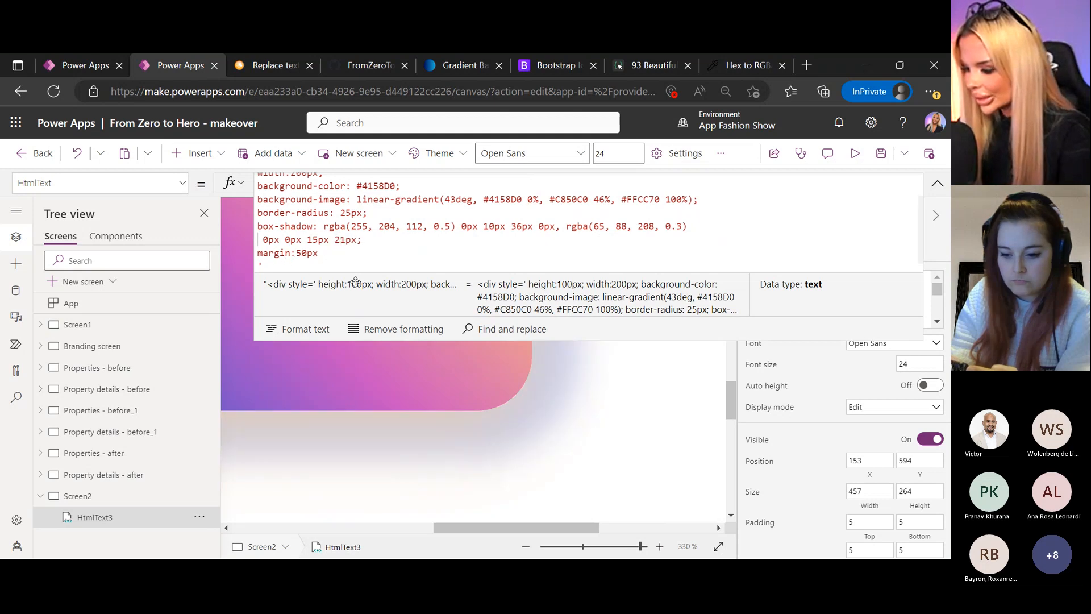
- Move the HTML text control to X 183, Y 642, set the second shadow's spread to 2px and collapse the formula area
scroll(352, 277, "down", 6)
left_click_drag(348, 277, 381, 328)
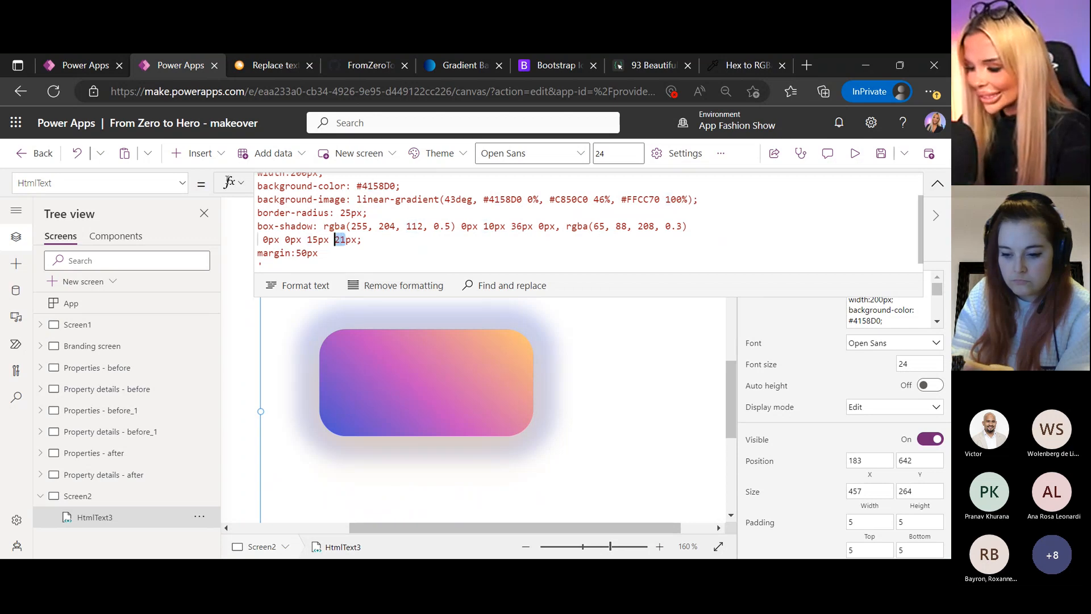
key("Delete")
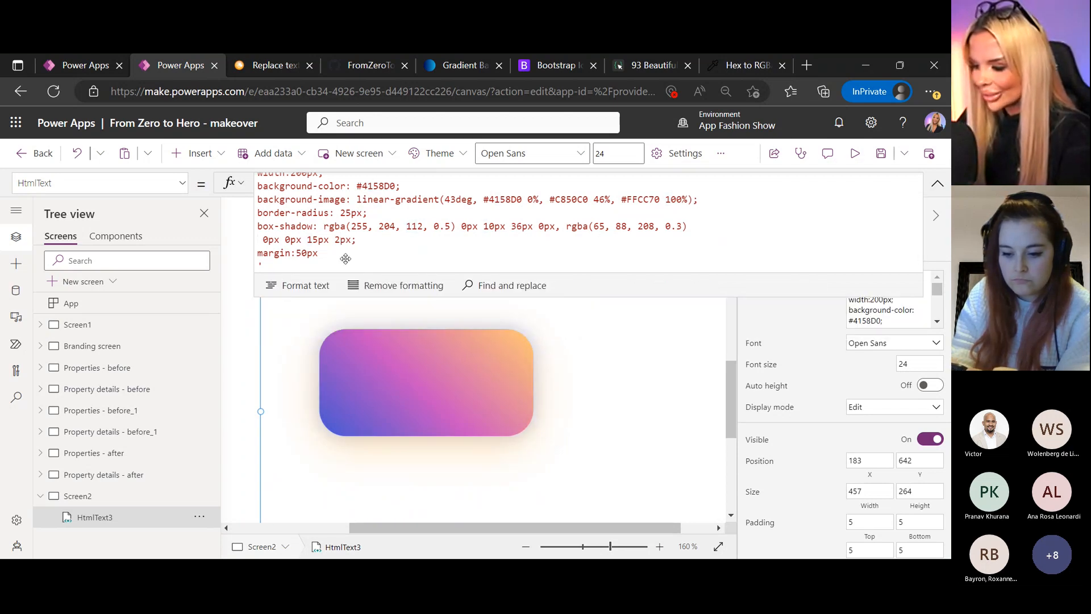
scroll(319, 286, "down", 2)
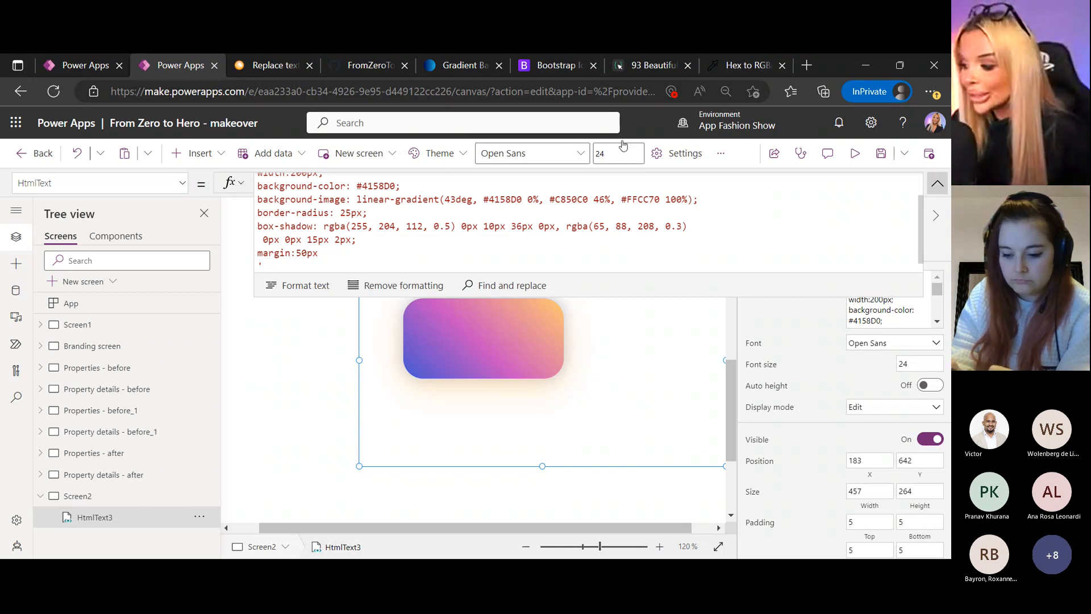
left_click(600, 152)
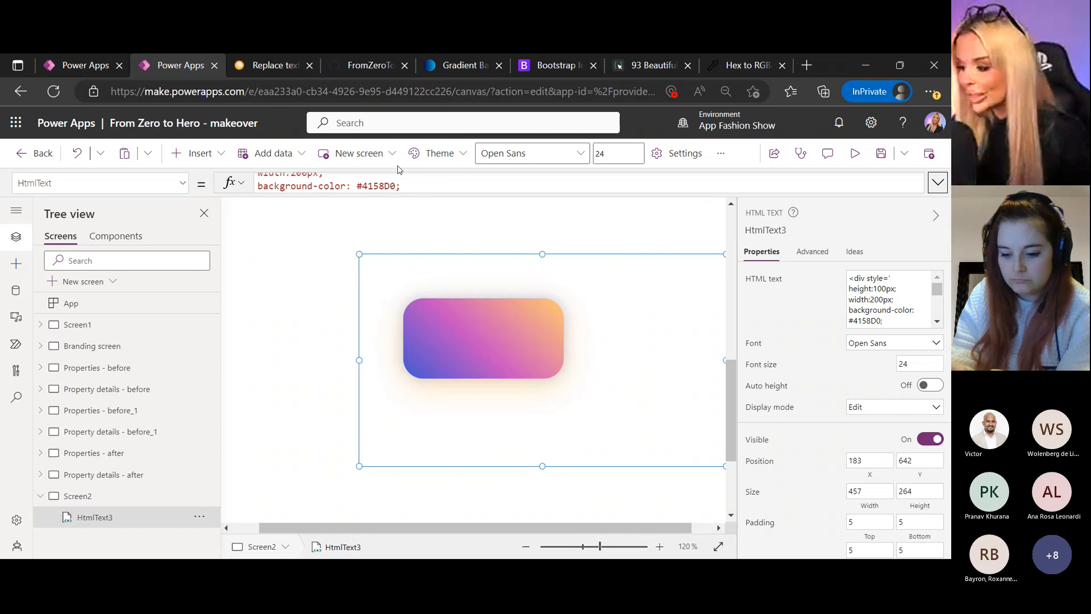
- Insert a button and place it over the gradient shape at X 220, Y 700
left_click(16, 263)
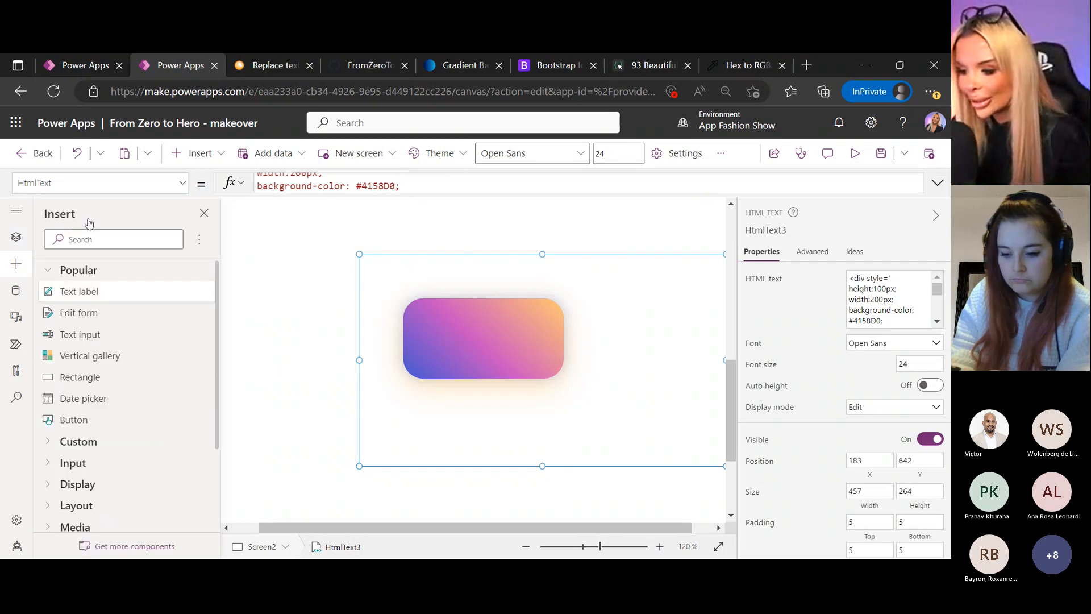
left_click(71, 419)
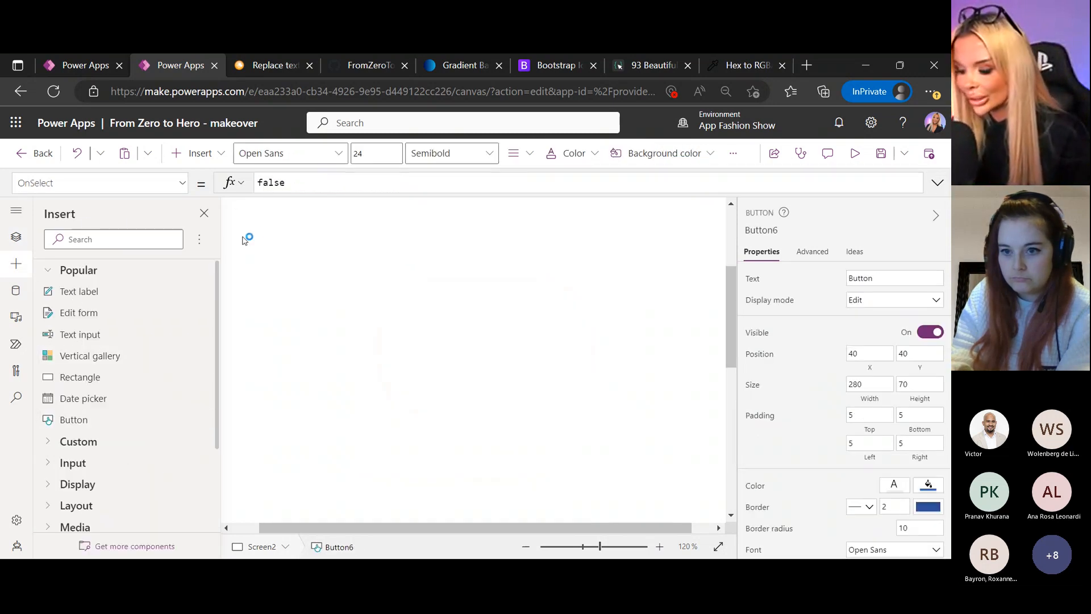
left_click_drag(388, 243, 467, 450)
scroll(344, 295, "down", 5)
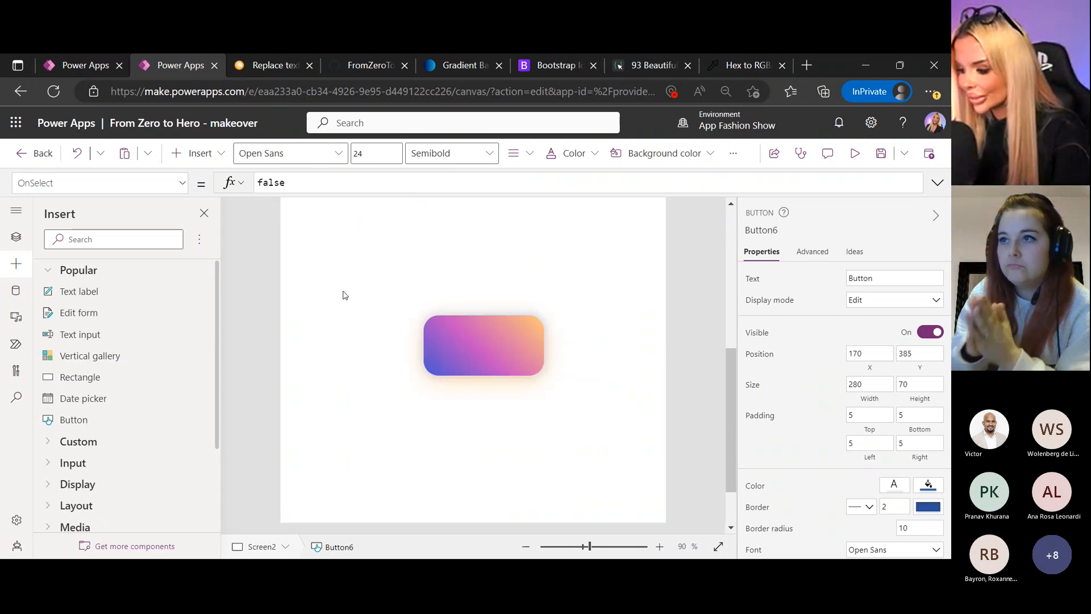
scroll(344, 295, "up", 2)
left_click_drag(464, 249, 486, 397)
scroll(342, 284, "up", 5)
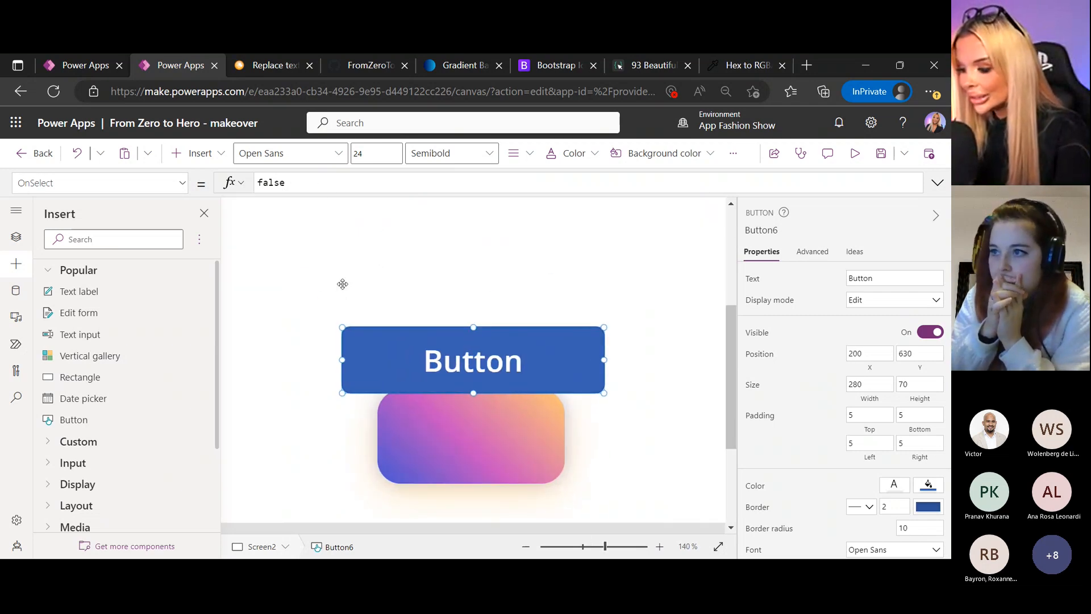
left_click_drag(340, 283, 341, 313)
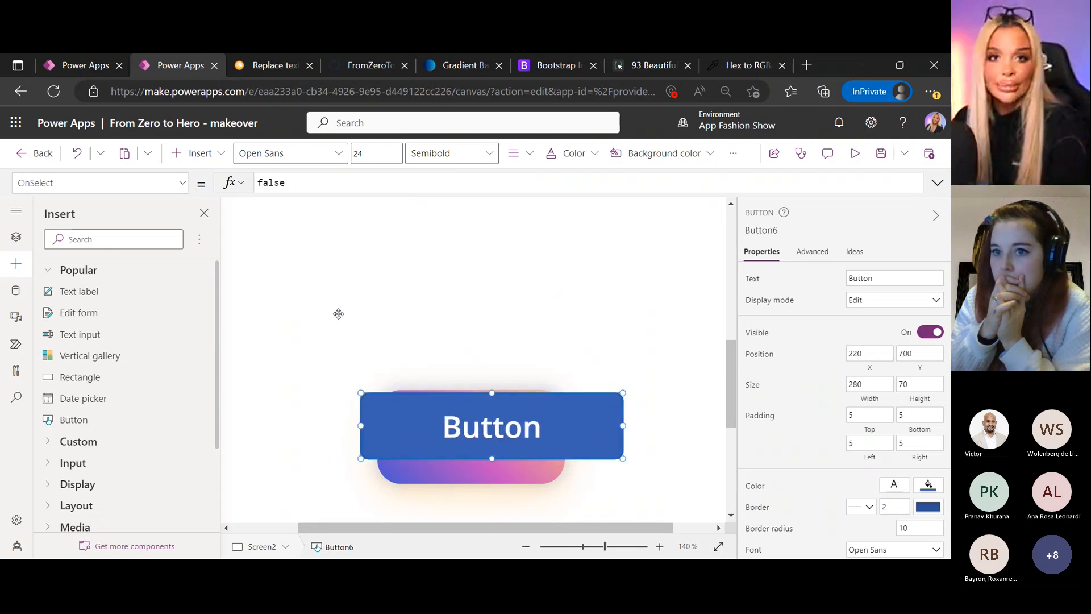
- Undo the button's last move and check the div's height and width in the HTML text formula
key("ctrl+z")
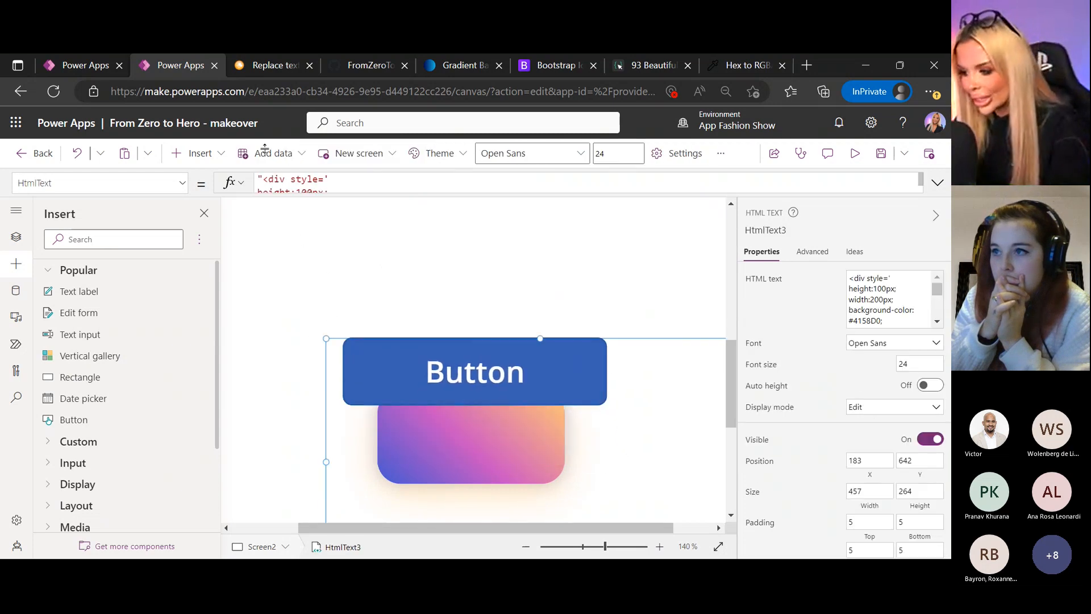
left_click_drag(244, 150, 250, 196)
left_click(256, 256)
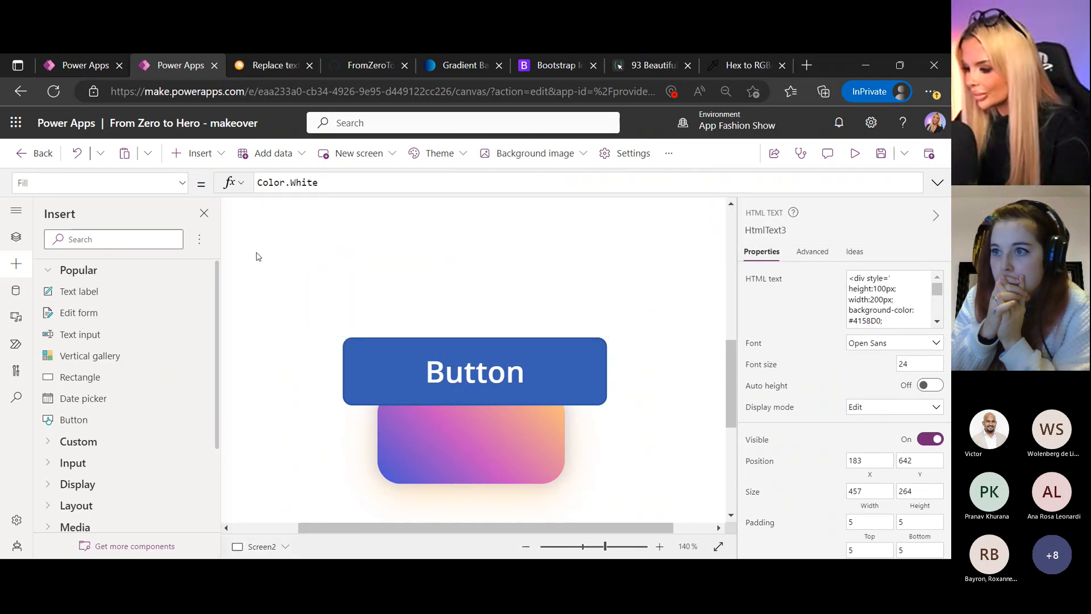
- Set the button's size to 200 by 100 and move it over the gradient shape at X 236, Y 696
left_click(475, 369)
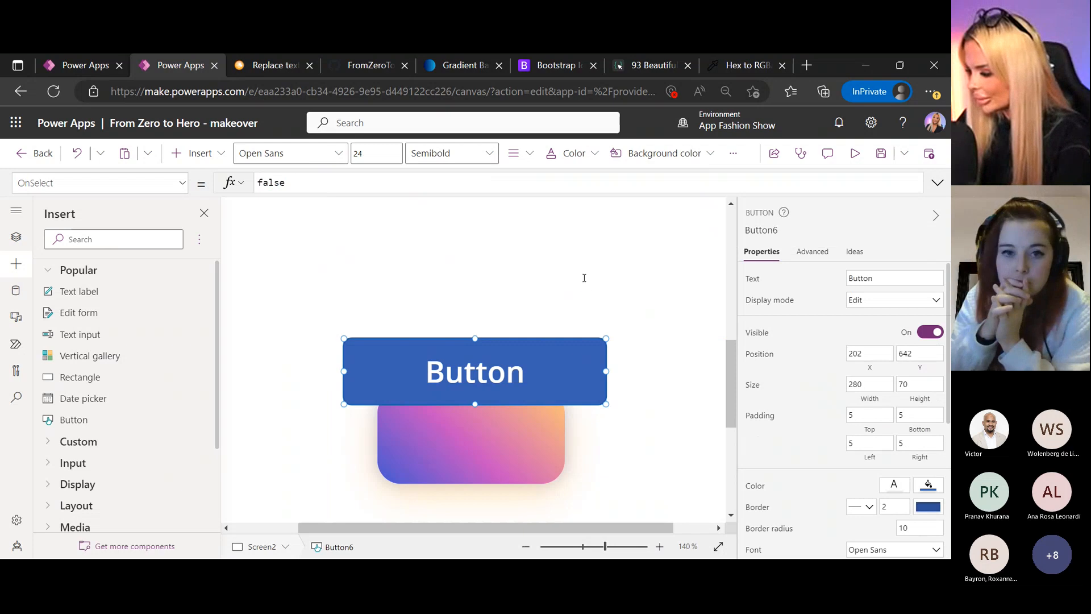
left_click(869, 384)
type("200")
key("Tab")
type("1")
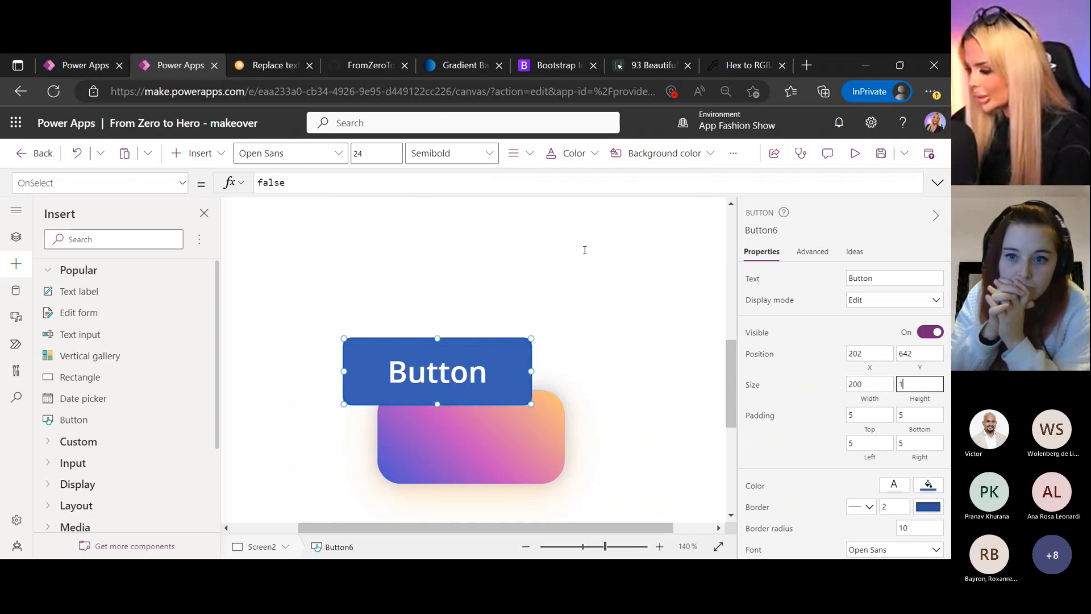
left_click(875, 352)
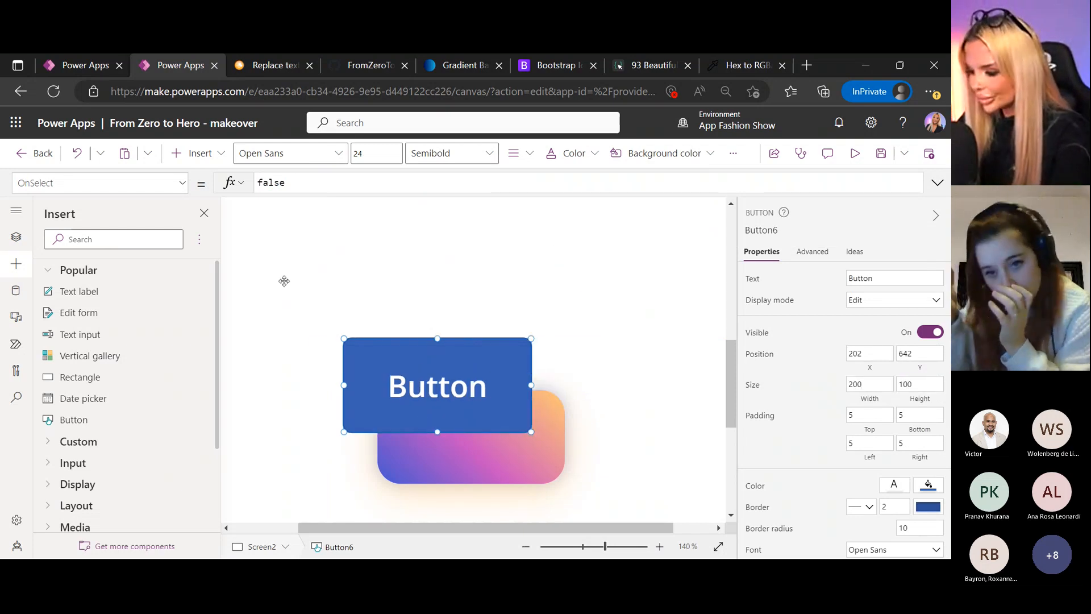
left_click_drag(424, 393, 457, 443)
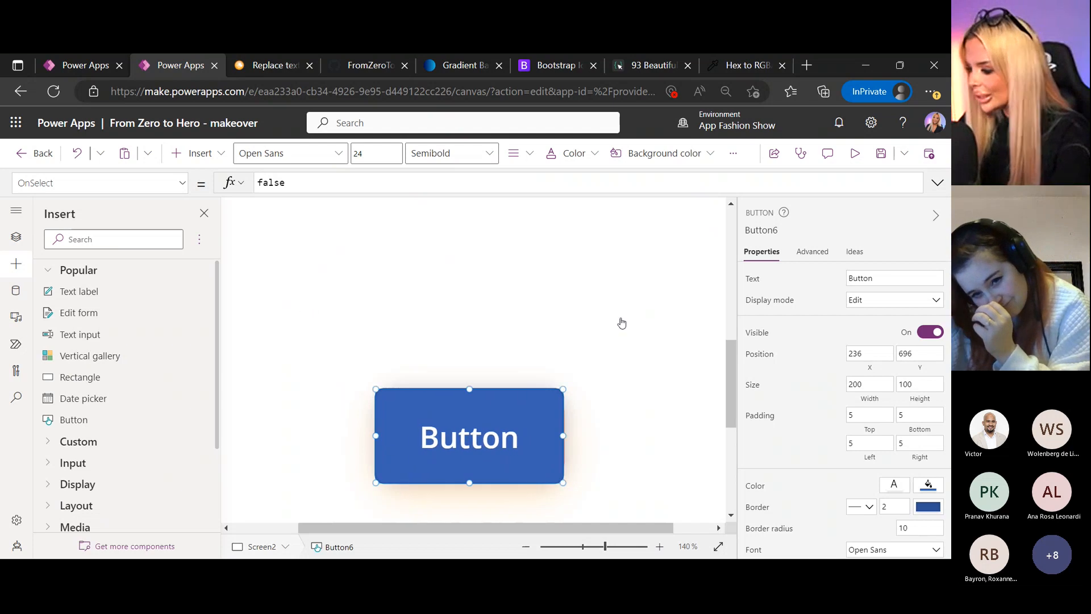
- Set the button's border radius to 25
scroll(841, 398, "down", 2)
left_click(920, 439)
key("ctrl+a")
type("2")
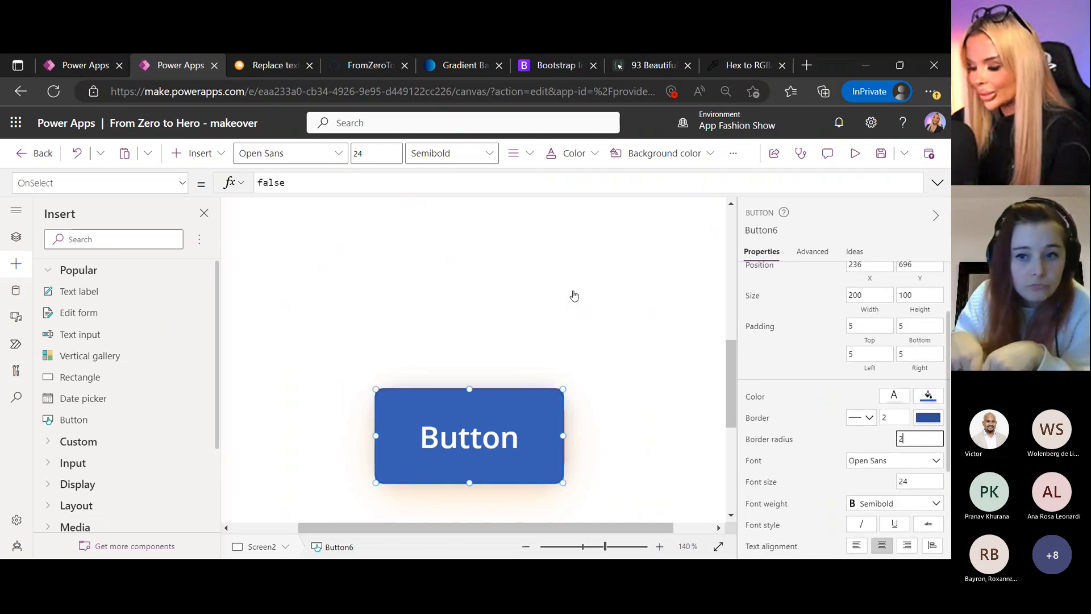
type("5")
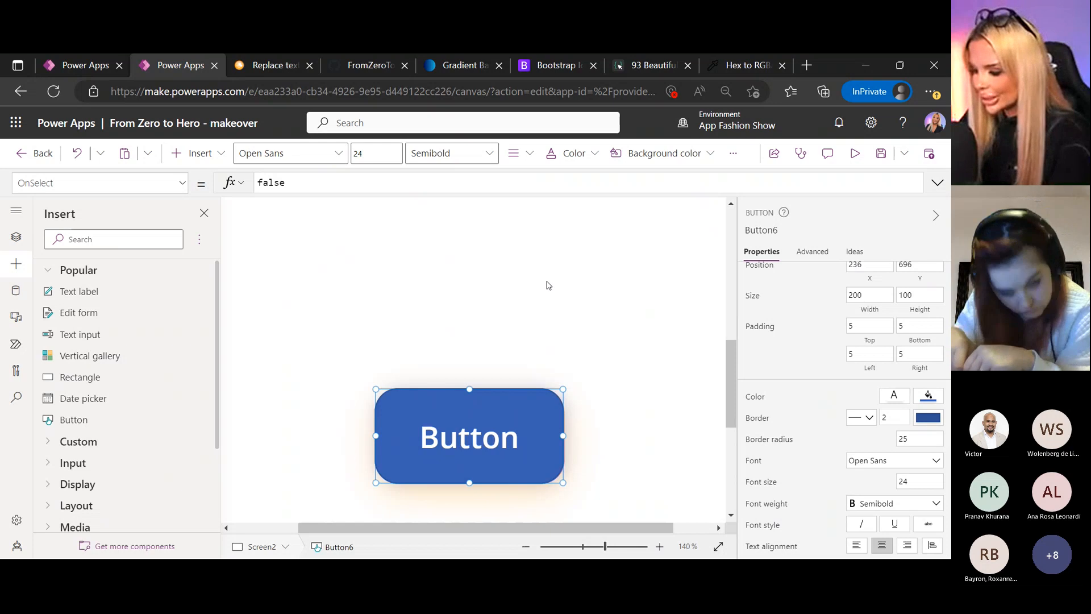
left_click(445, 282)
left_click(281, 299)
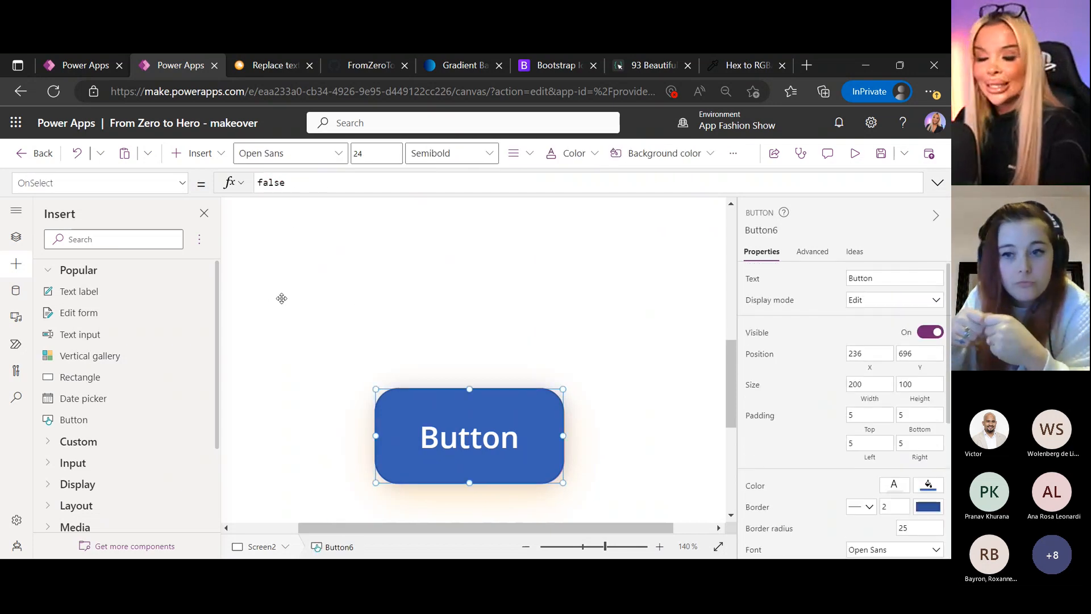
- Make the button's fill transparent using the standard colors
left_click(928, 485)
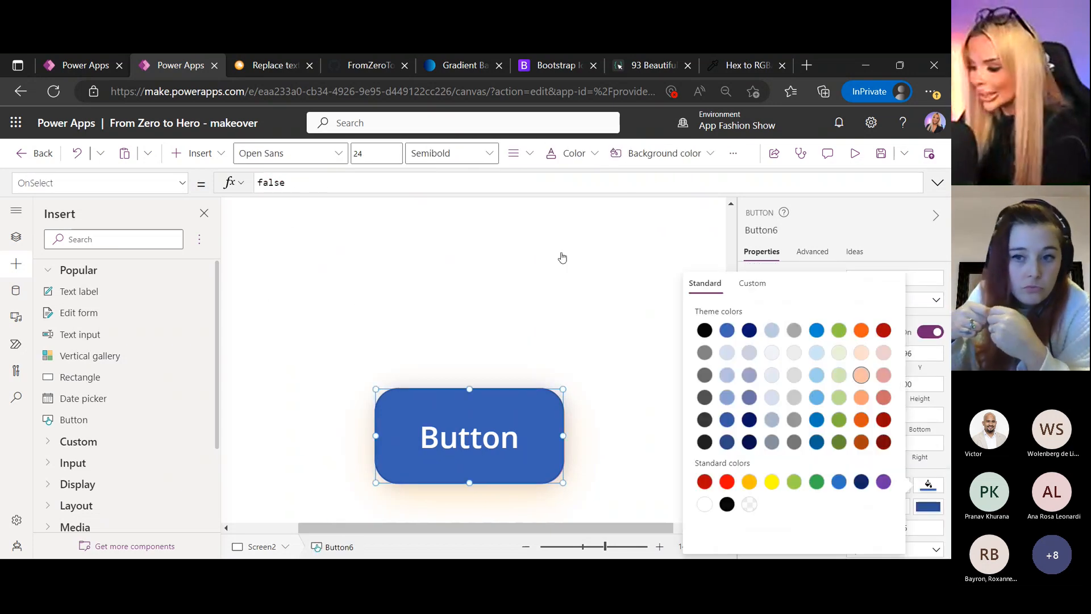
left_click(773, 297)
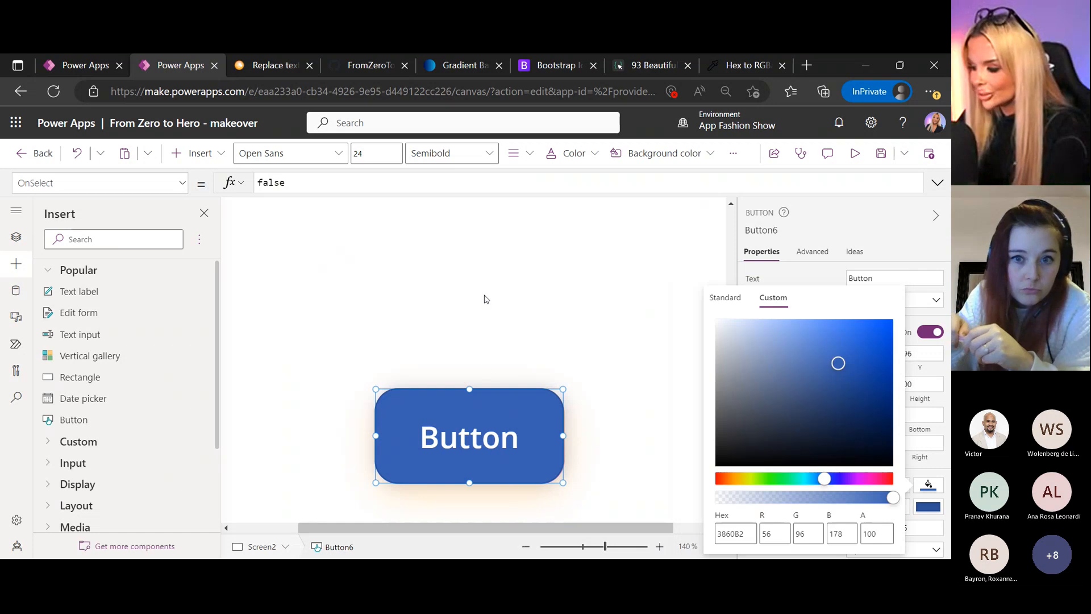
left_click(726, 298)
left_click(749, 504)
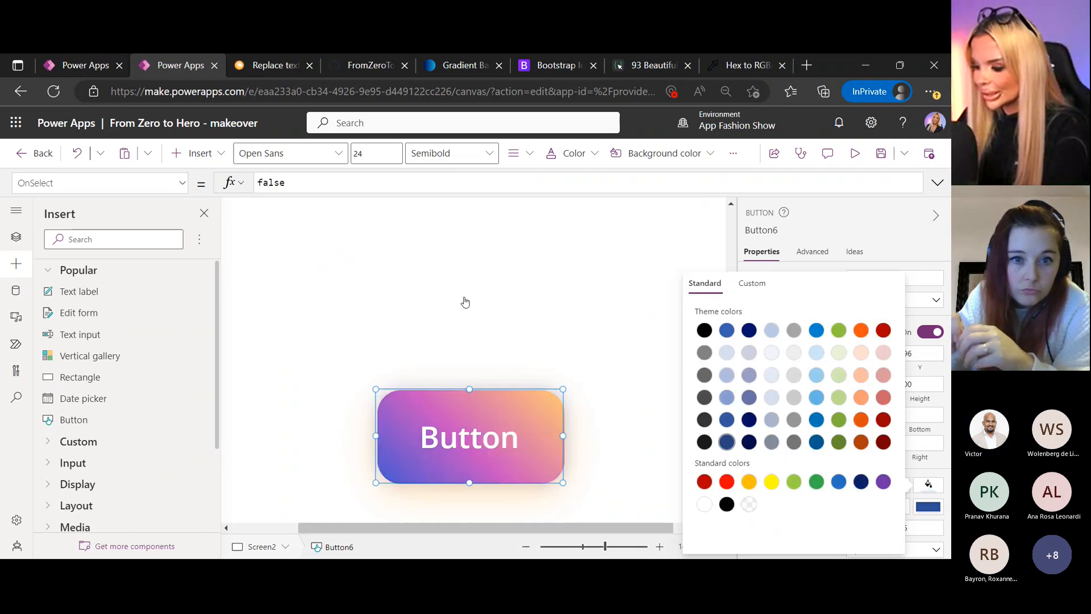
left_click(574, 168)
- Change the button's text to "Click me!"
double_click(861, 278)
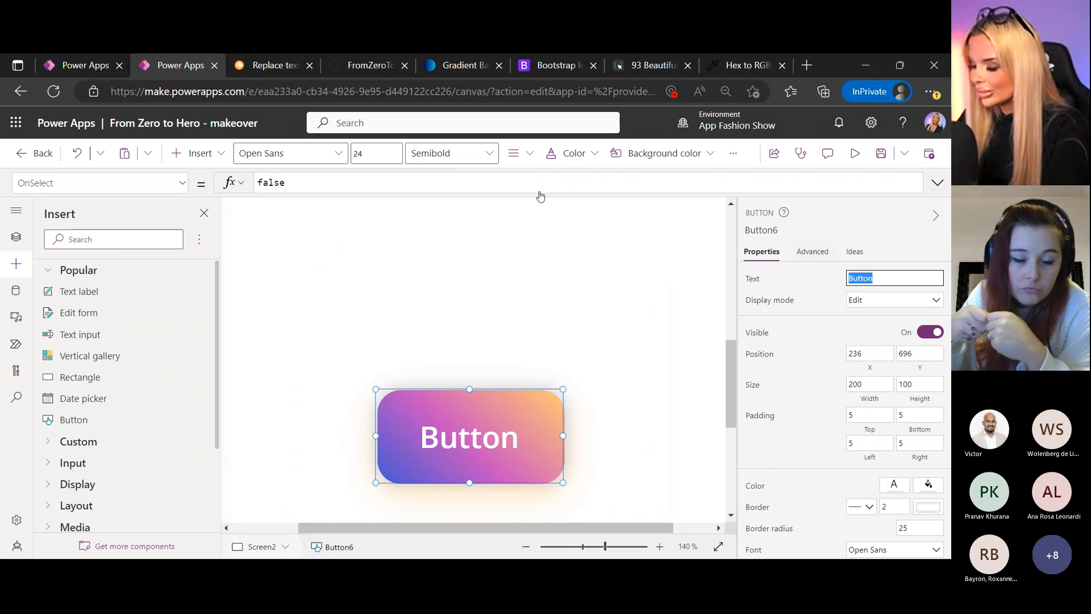
type("Click me!")
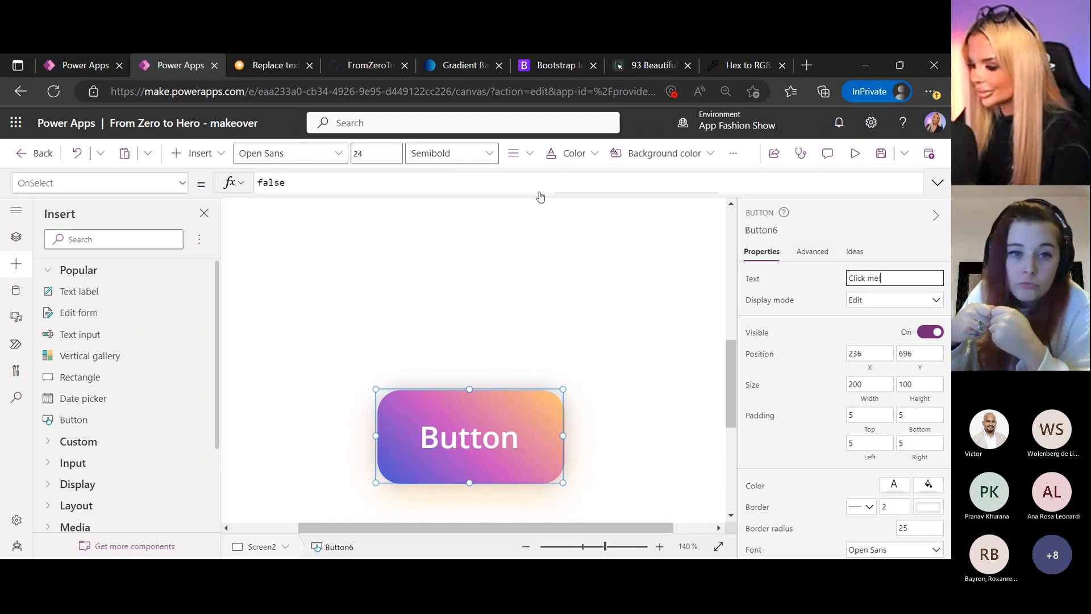
key("Return")
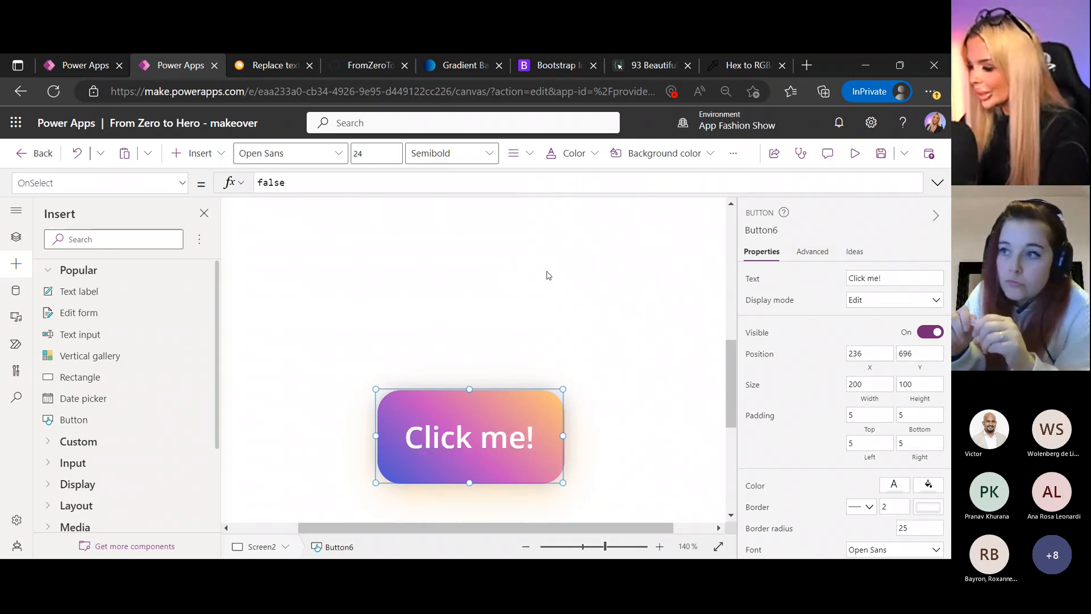
- Set the button's font to Lato Light and its font size to 18
scroll(896, 373, "down", 3)
left_click(895, 416)
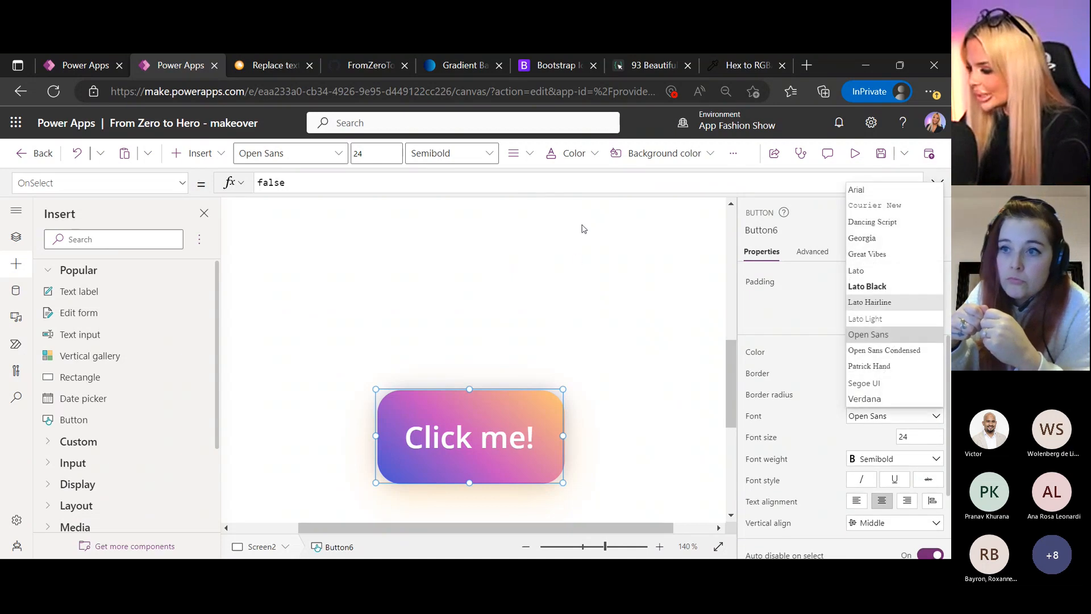
left_click(872, 320)
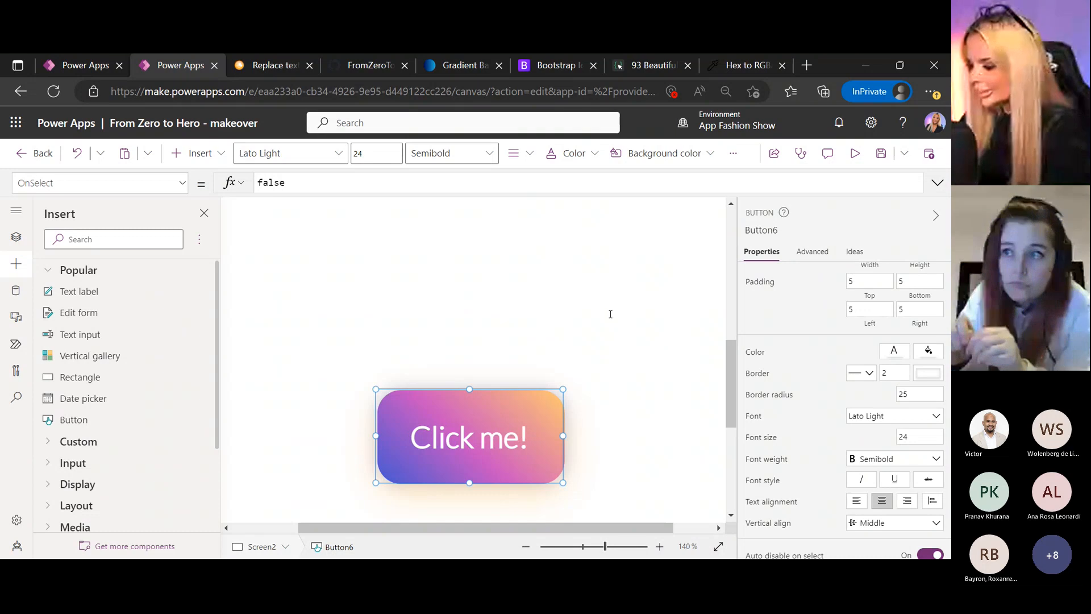
left_click_drag(915, 437, 546, 282)
type("18")
key("Return")
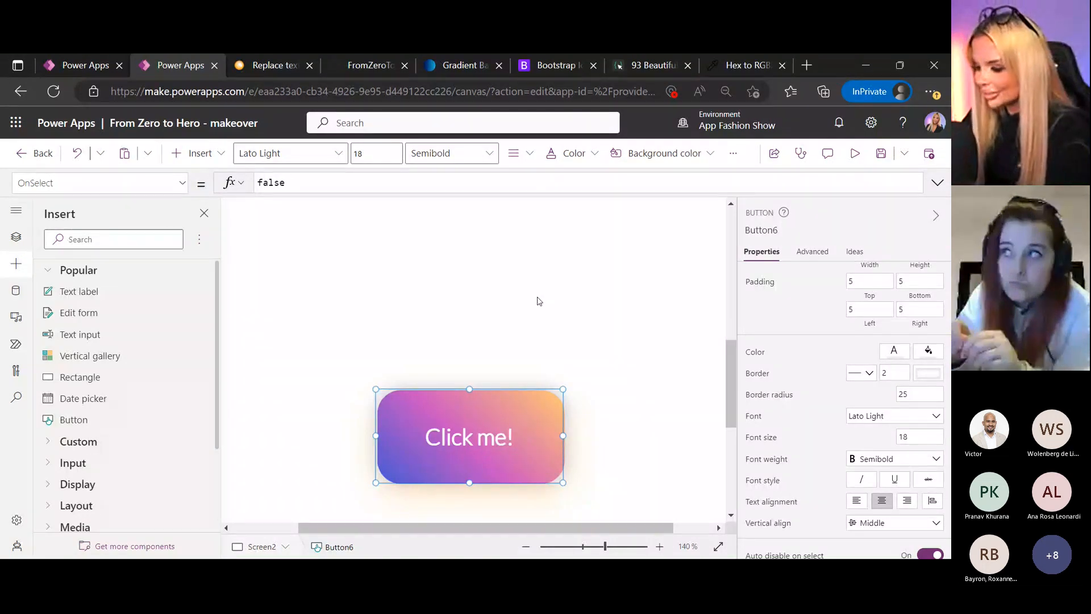
- Set the button's HoverFill to RGBA(96,96,96,0.2) and copy the formula
scroll(774, 402, "down", 2)
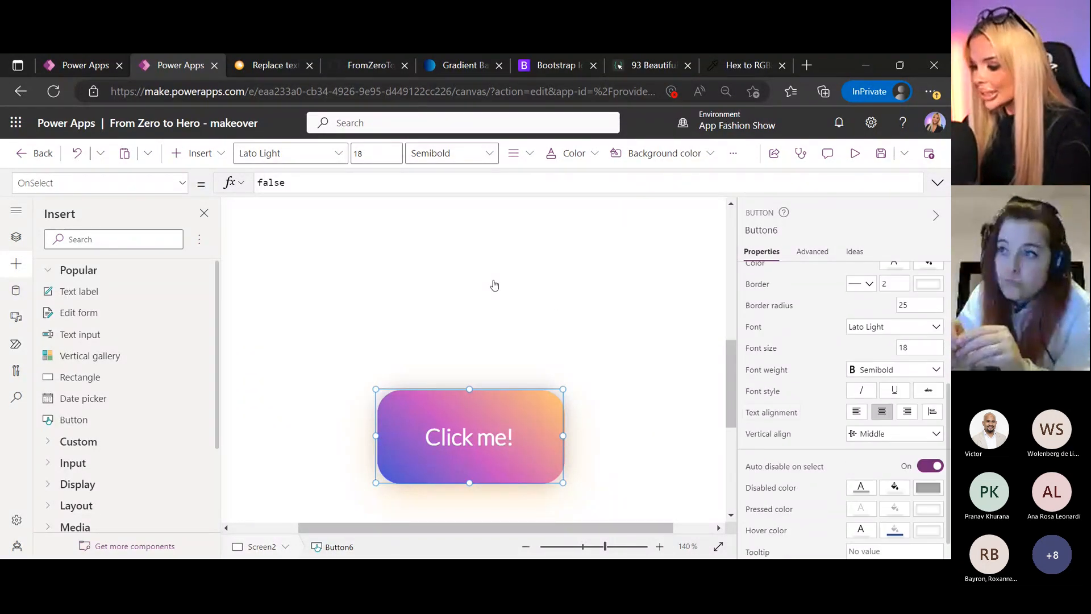
left_click(114, 183)
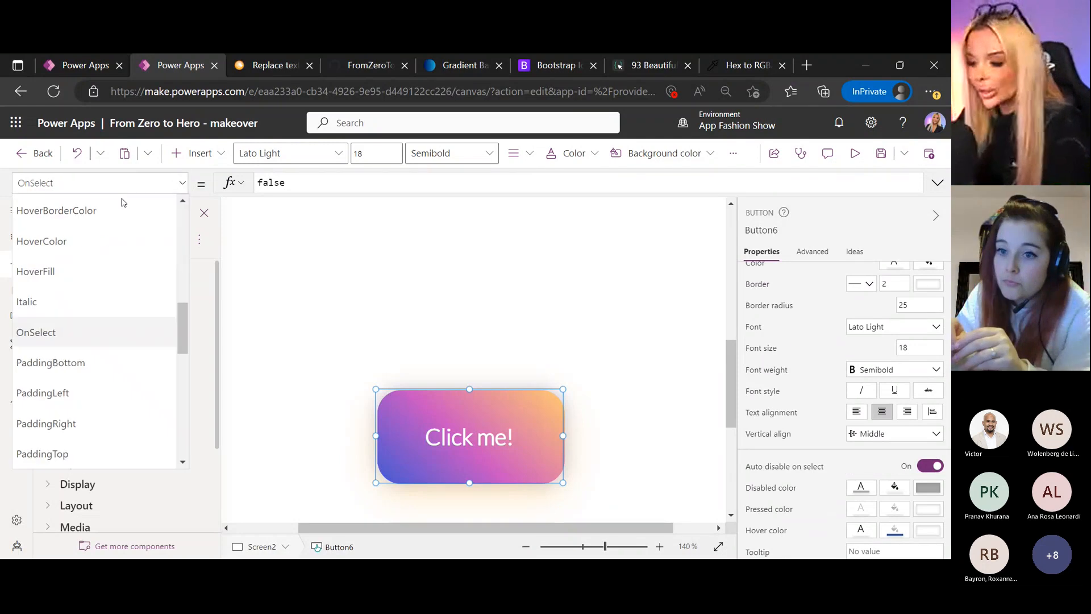
left_click(35, 271)
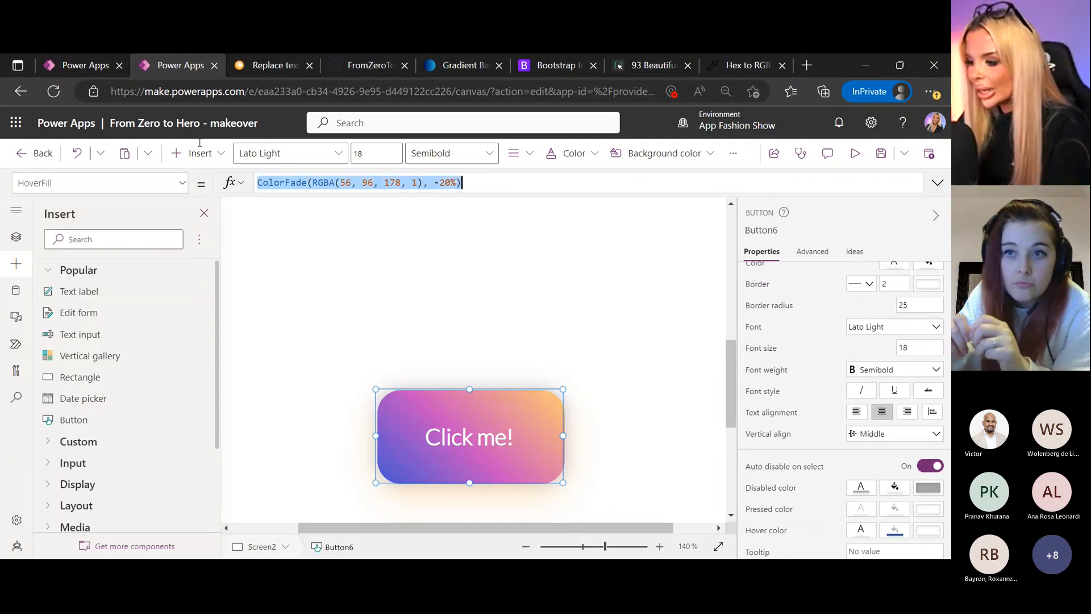
type("RG")
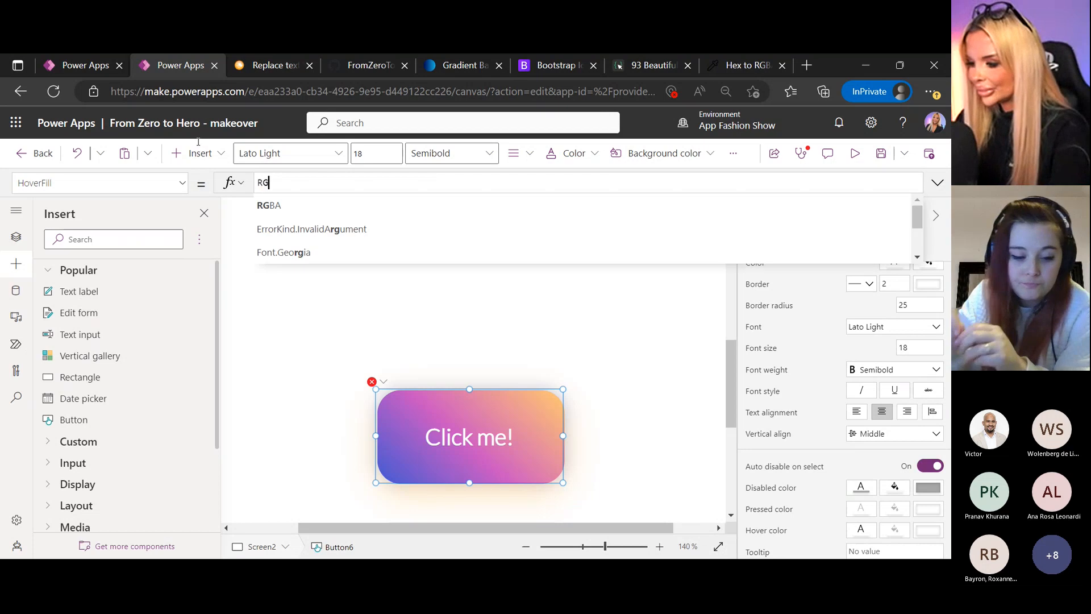
type("BA(96,9,69")
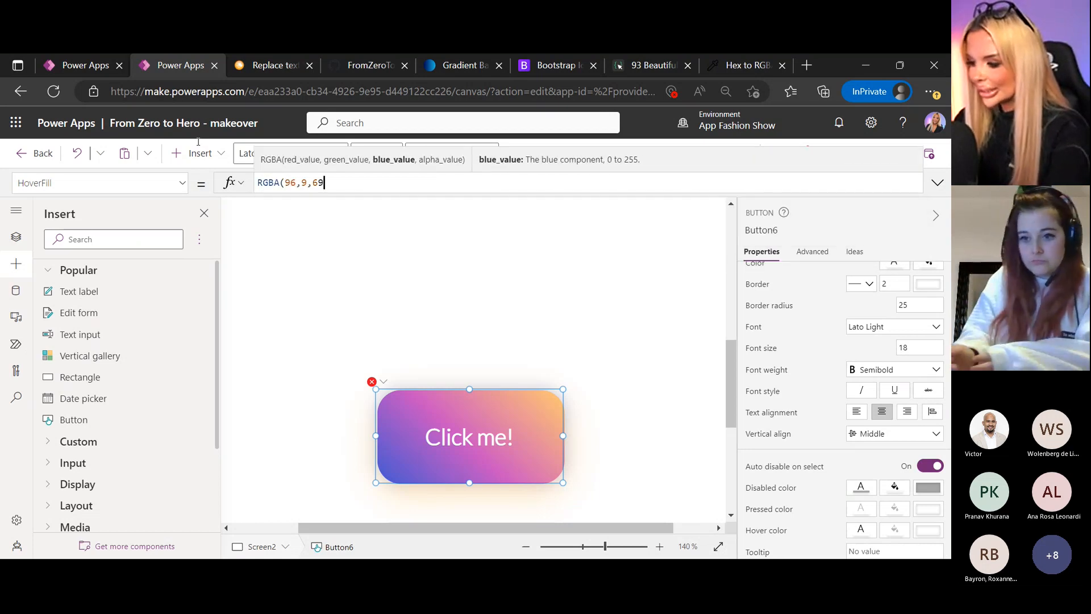
key("BackSpace")
key("BackSpace")
key("BackSpace")
type("6,96,0")
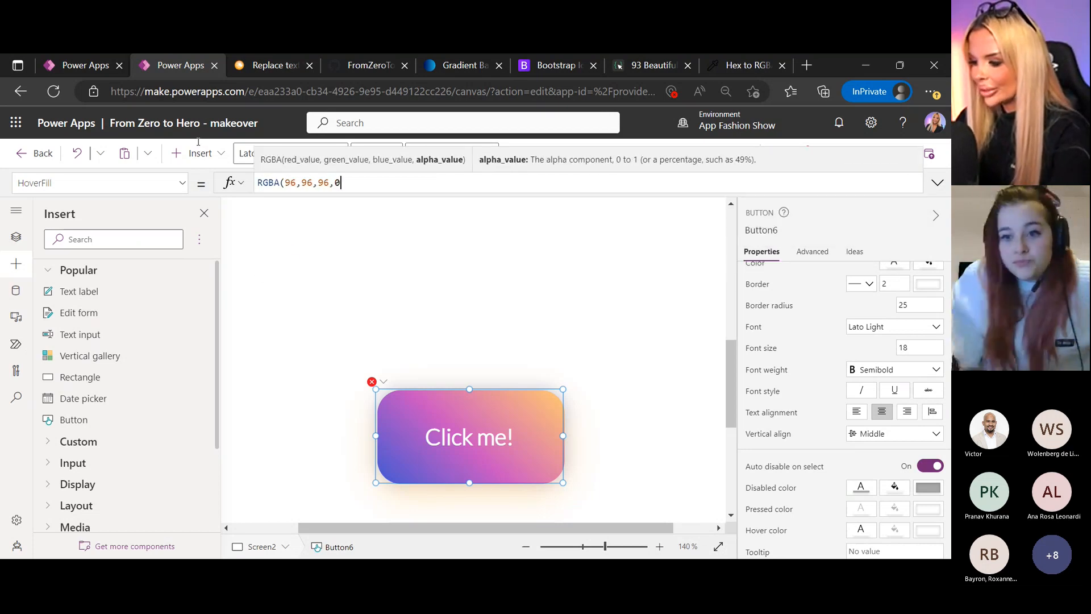
type(".2)")
key("ctrl+a")
key("ctrl+c")
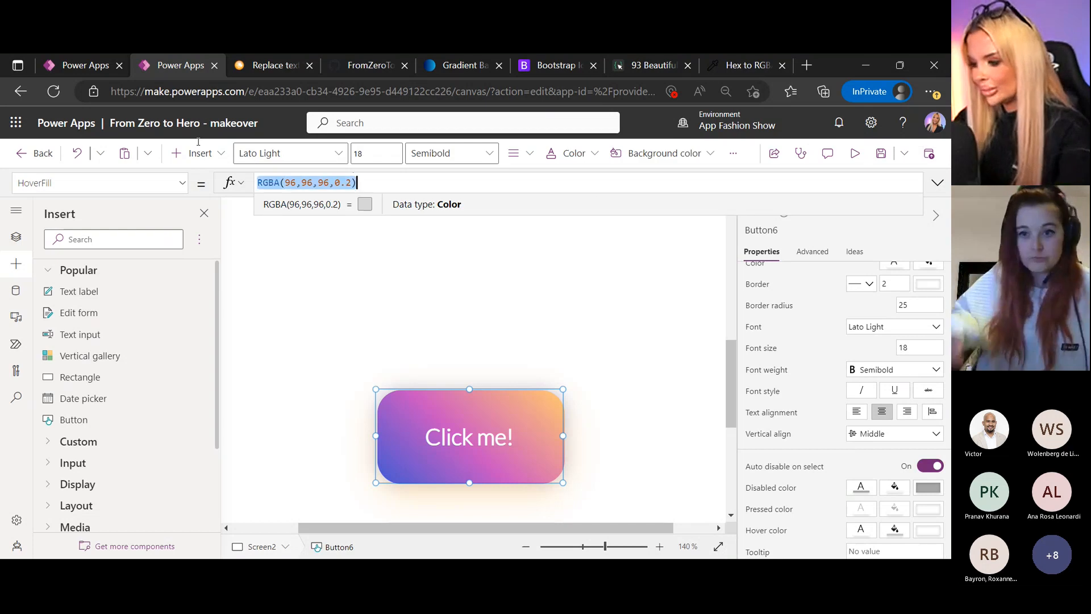
- Replace the button's PressedFill formula with the copied RGBA(96,96,96,0.2)
left_click(97, 182)
key("Down")
key("Down")
key("Down")
key("Down")
key("Down")
key("Down")
key("Down")
key("Down")
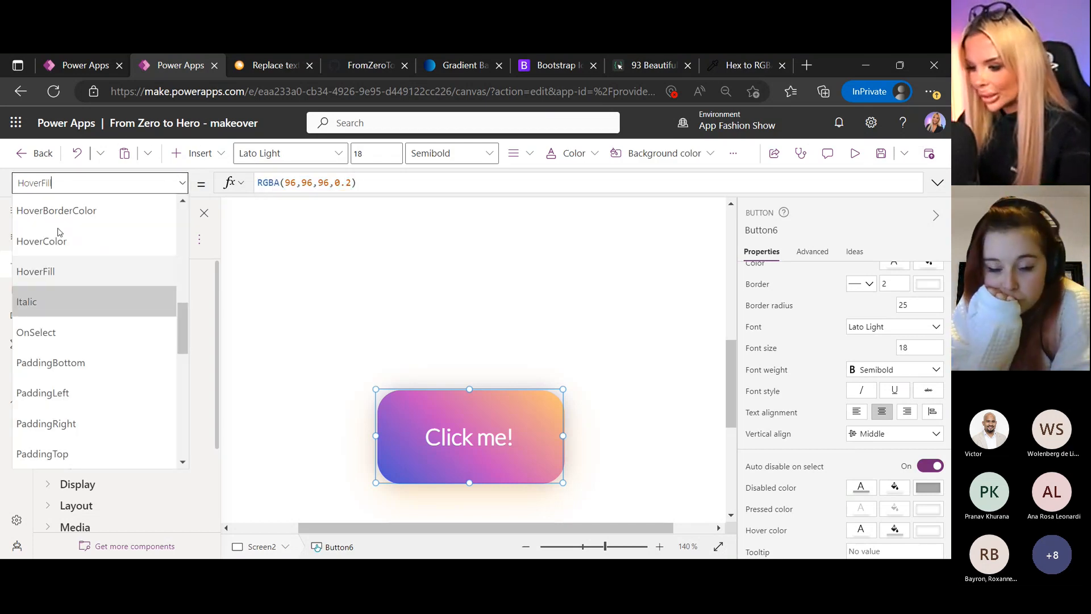
key("Down")
key("Return")
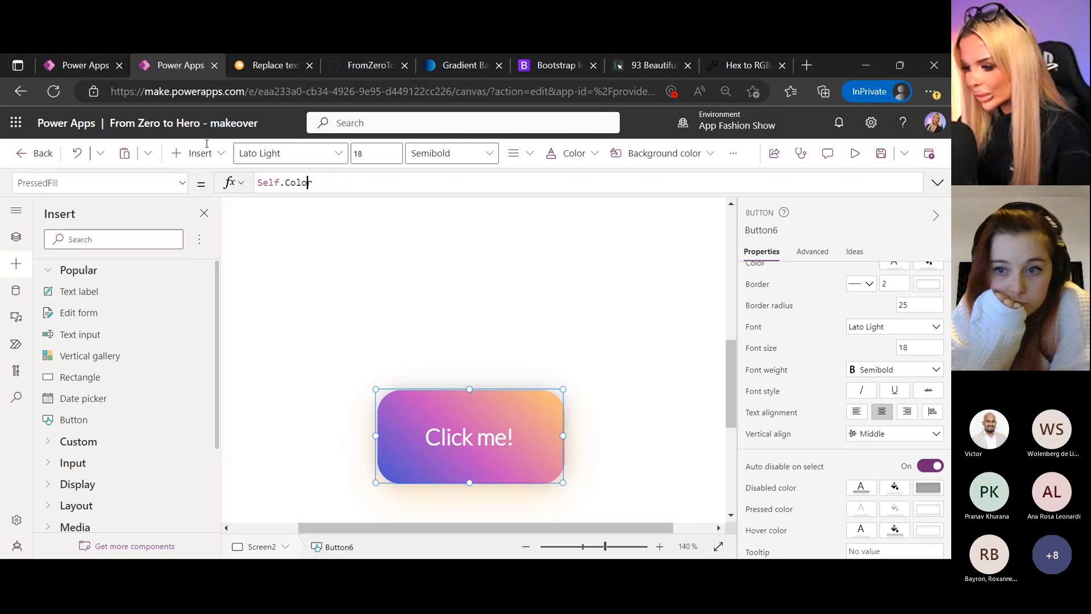
key("shift+Left")
key("shift+Left")
key("shift+Left")
key("shift+Left")
key("shift+Left")
key("ctrl+a")
key("ctrl+v")
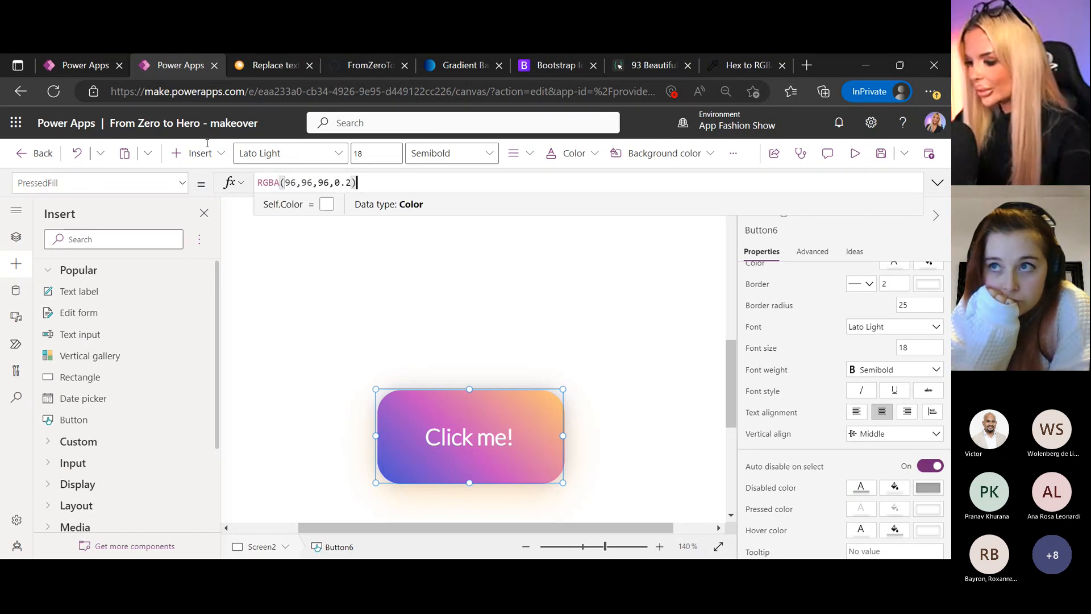
- Change the alpha value in the button's PressedFill formula to 0.4
key("Left")
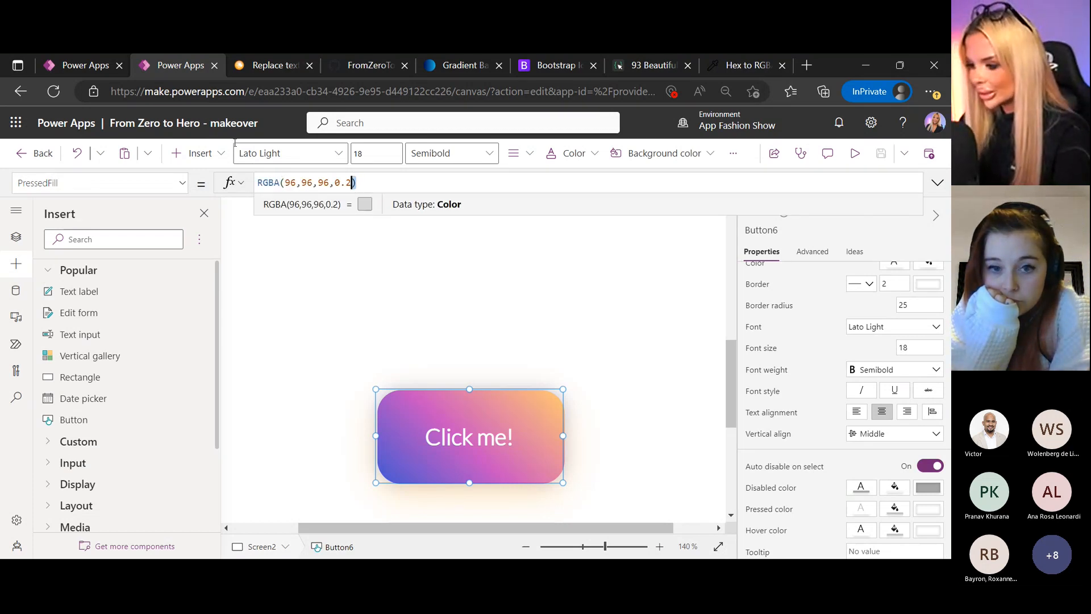
key("BackSpace")
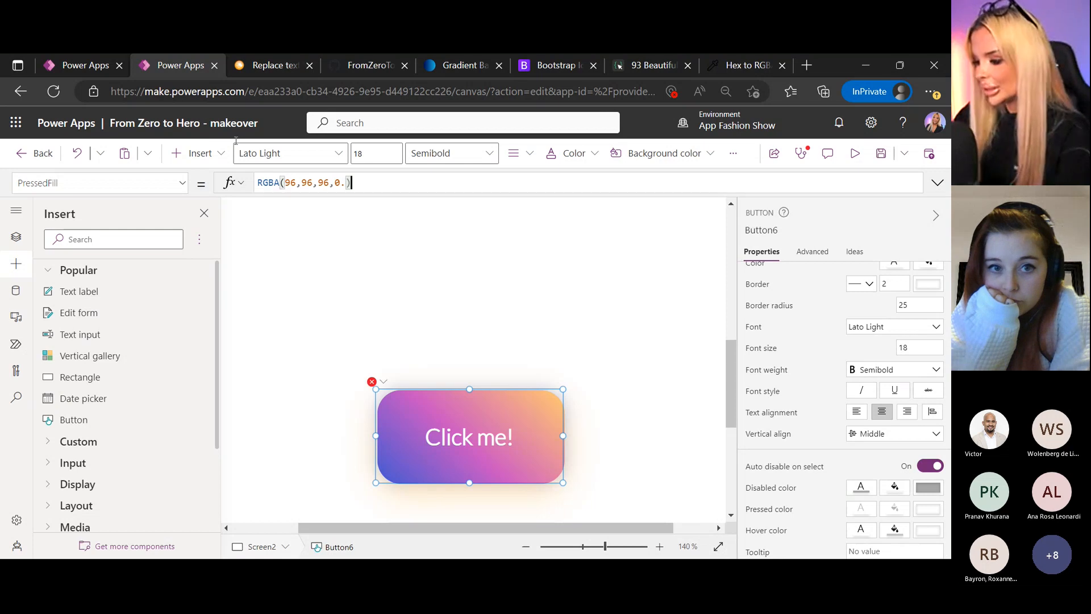
type("4")
- Clear the formula of the button's PressedColor property
left_click(108, 182)
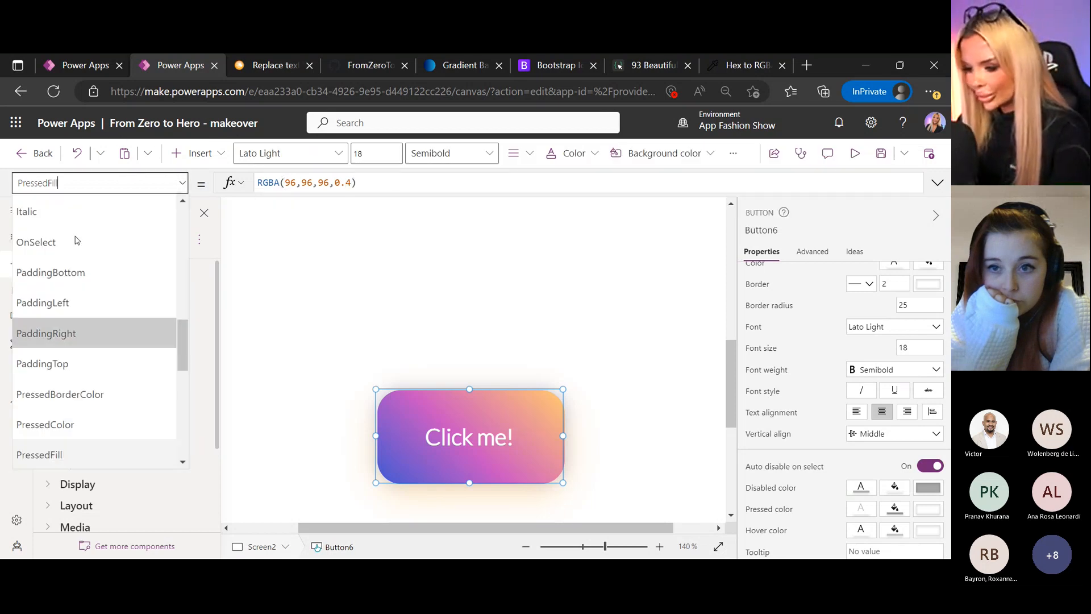
left_click_drag(309, 183, 206, 144)
key("BackSpace")
left_click(226, 200)
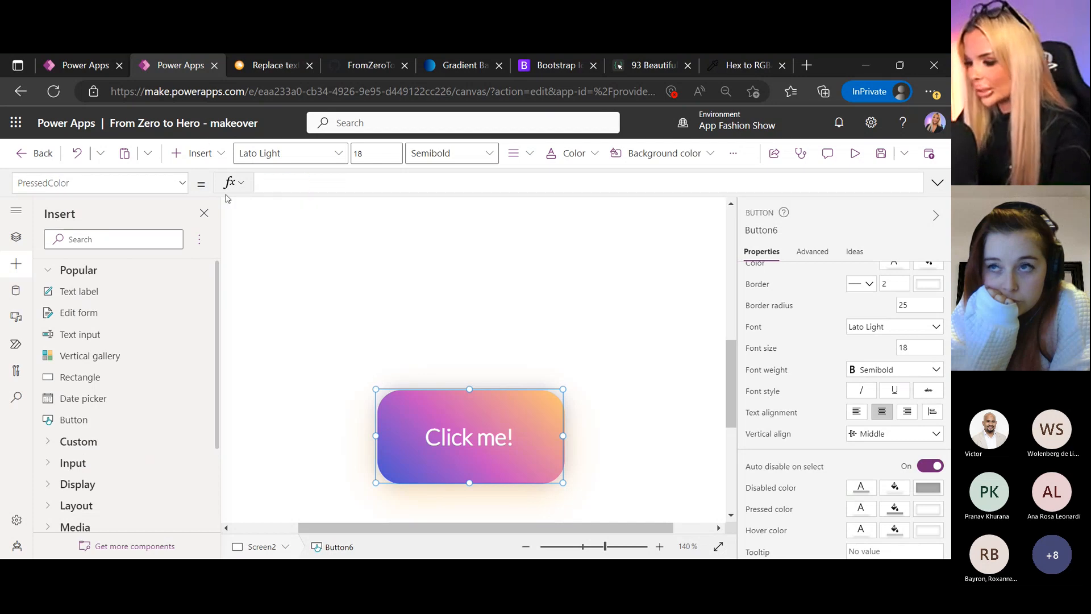
- Preview the app to check the gradient button, and return to editing
left_click(854, 153)
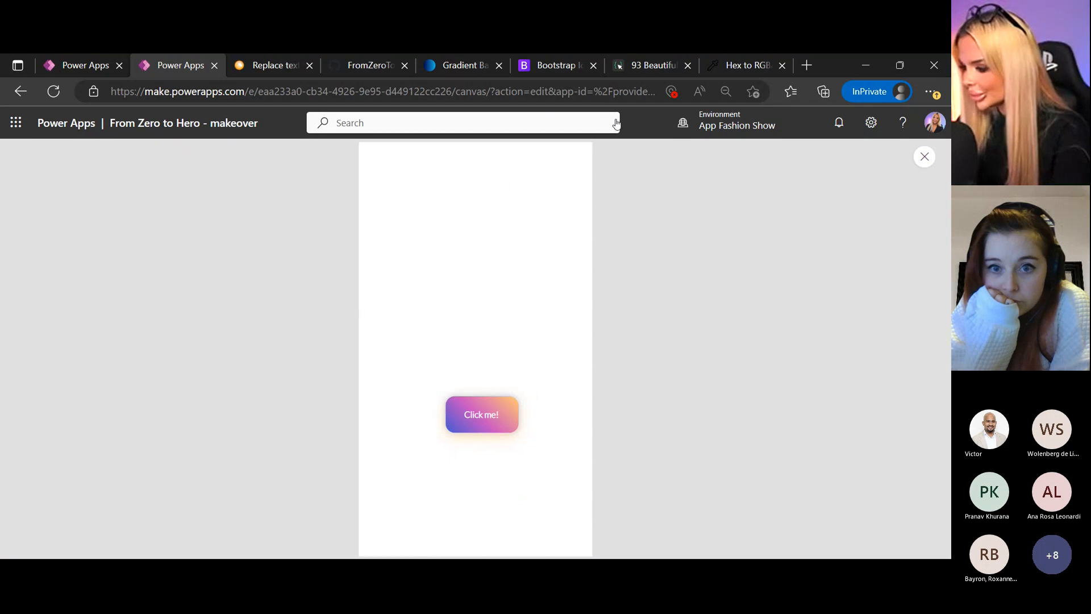
key("Escape")
key("Escape")
- Select the "Click me!" button together with the HTML text control behind it
scroll(409, 281, "down", 3)
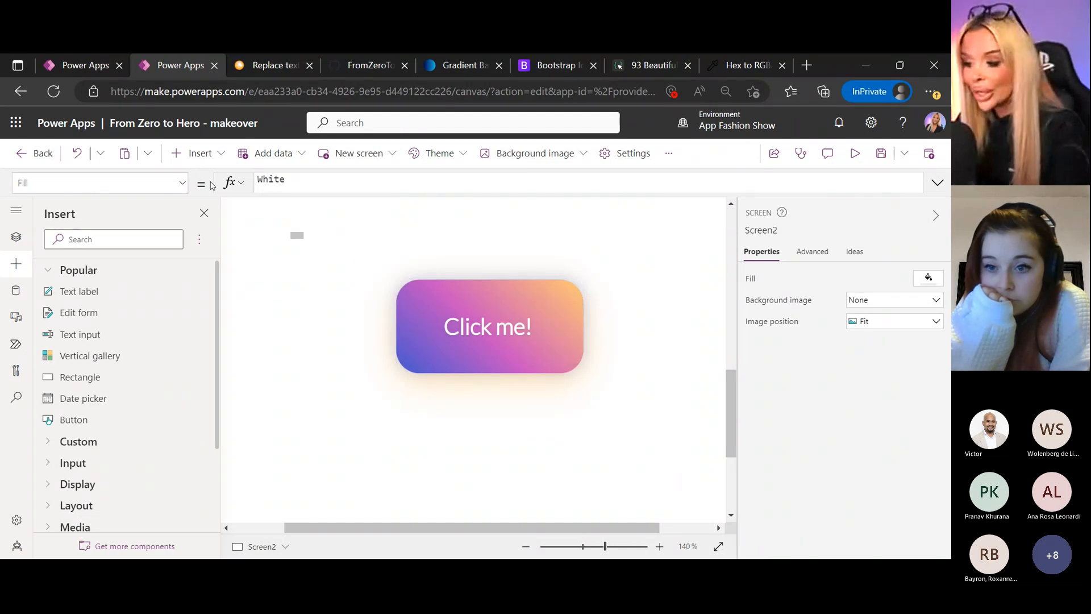
left_click_drag(291, 232, 713, 467)
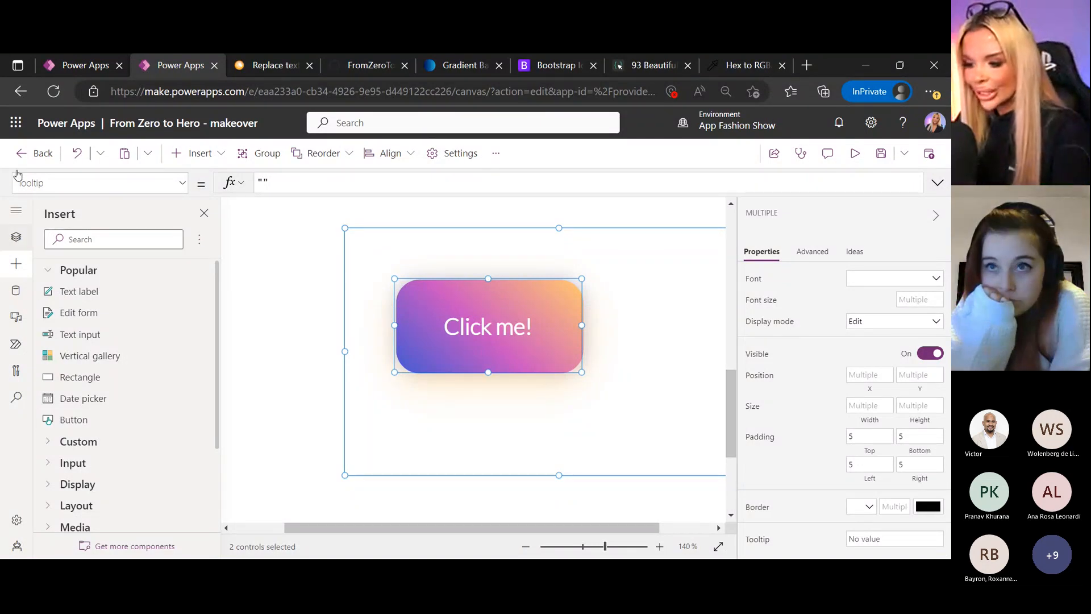
- Create a new component and paste the gradient button and its HTML text control into it
left_click(16, 237)
left_click(108, 236)
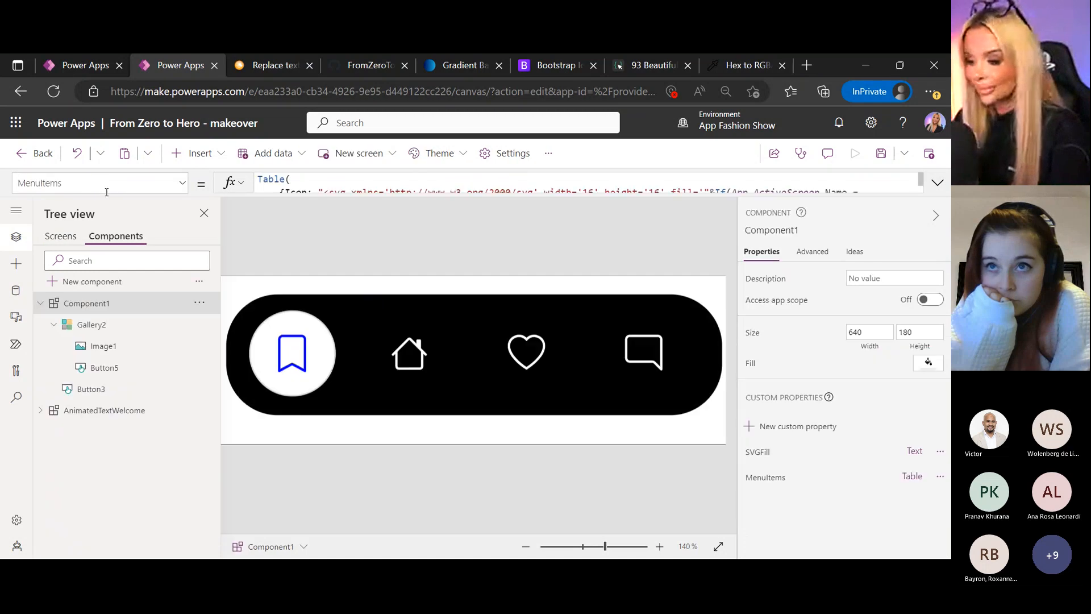
left_click(91, 282)
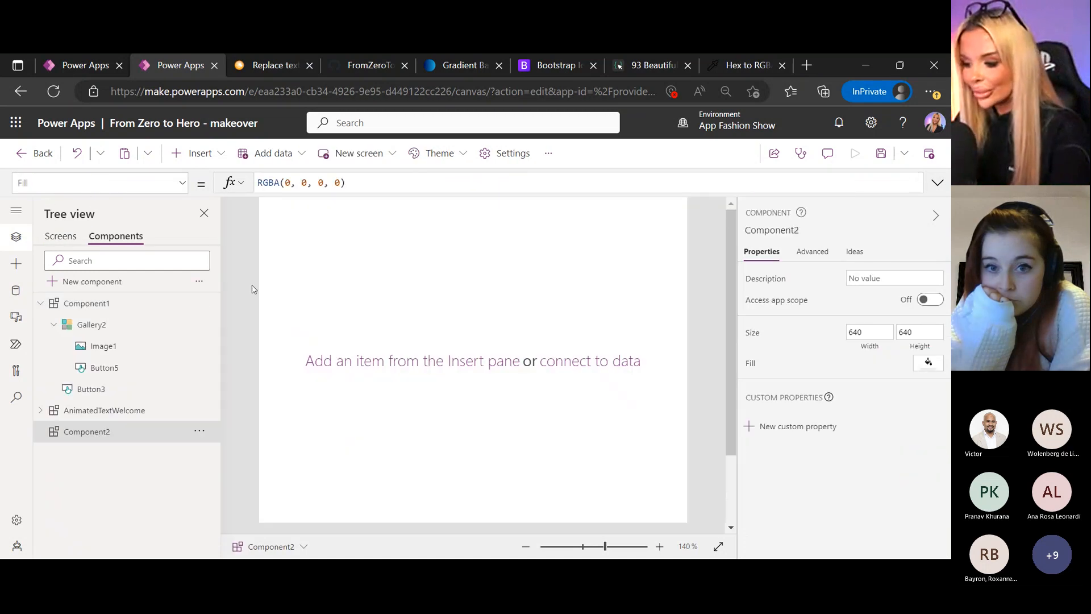
key("ctrl+v")
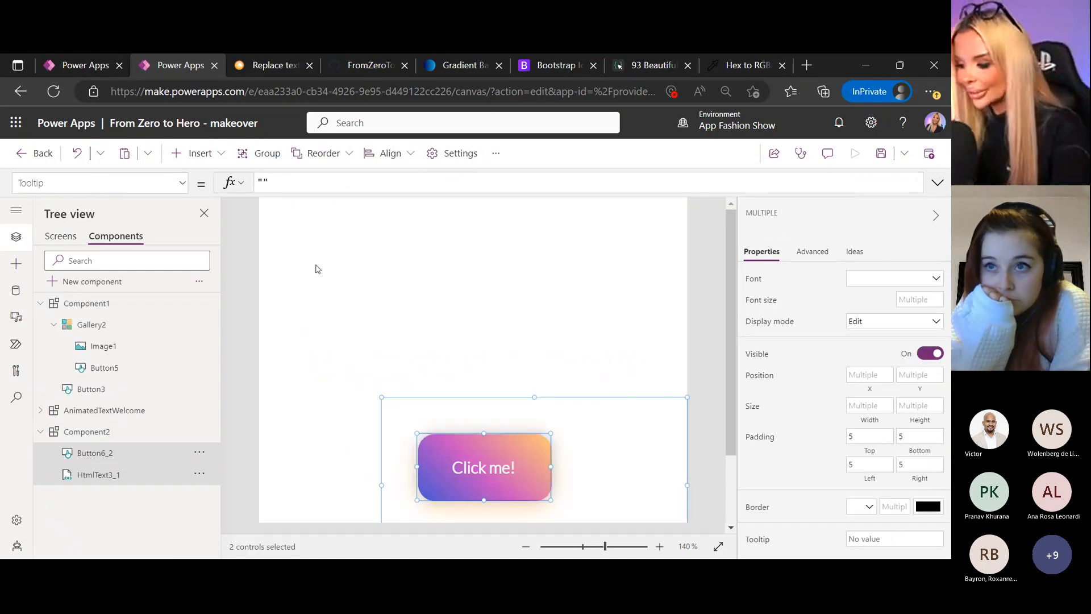
scroll(308, 286, "down", 5)
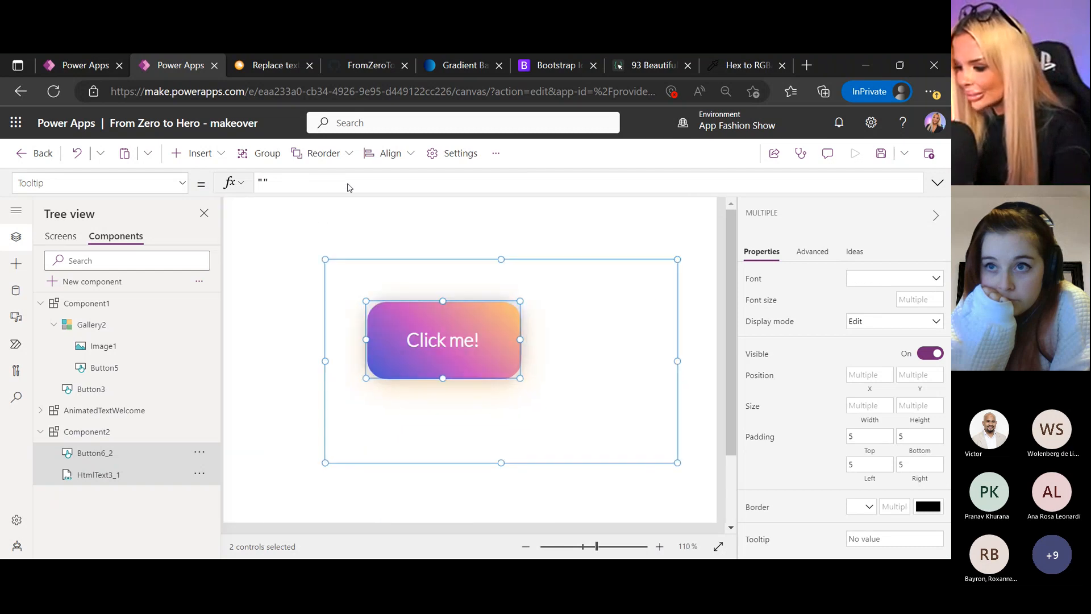
scroll(322, 218, "down", 5)
scroll(322, 217, "up", 2)
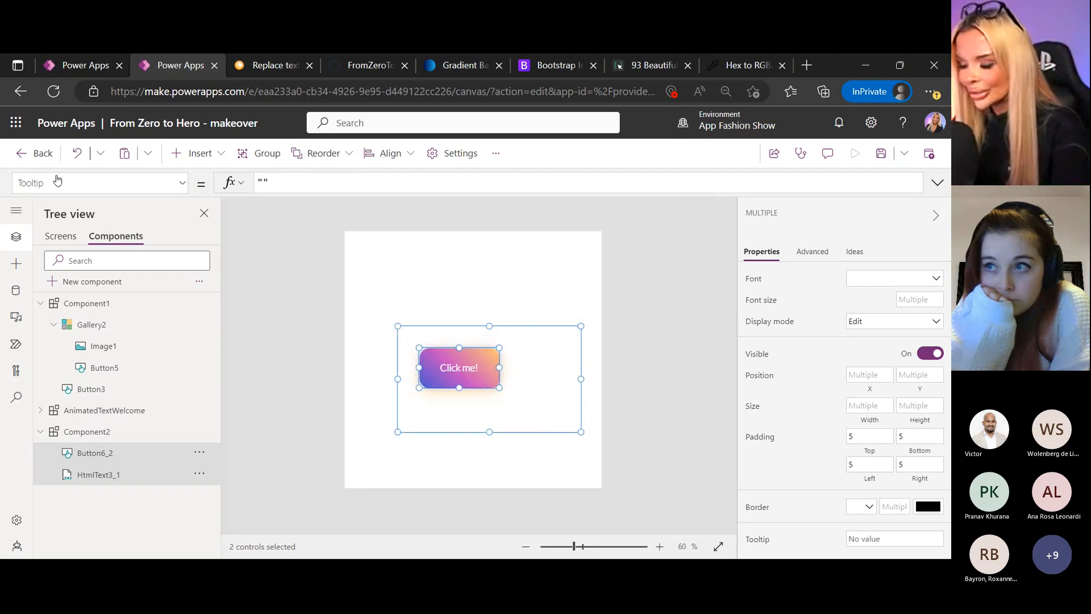
- Insert the custom component Component2 onto Screen2
left_click(60, 235)
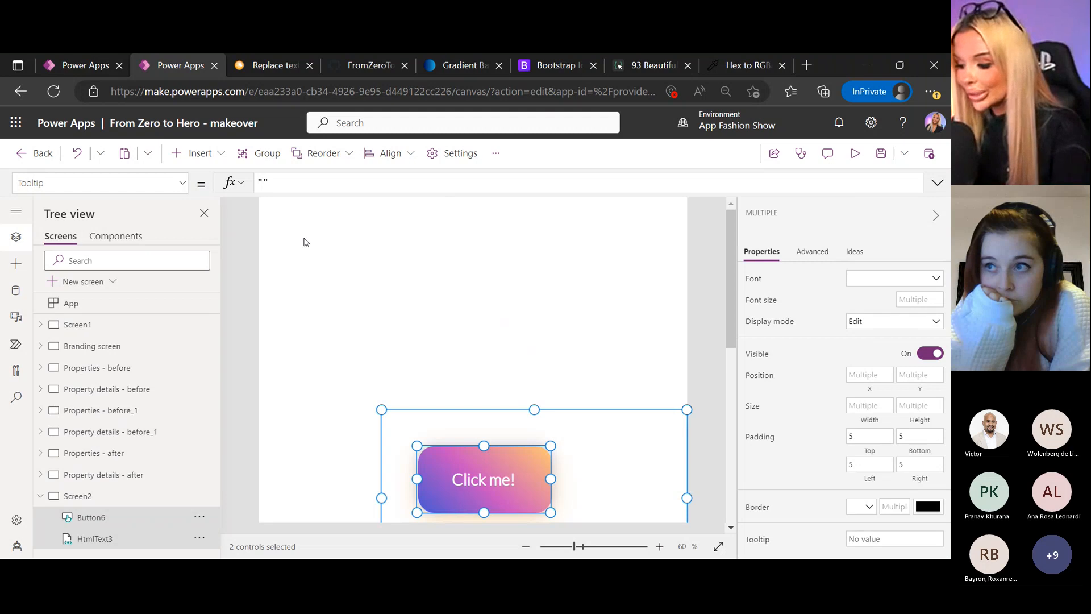
scroll(303, 242, "down", 2)
left_click(268, 220)
left_click(196, 153)
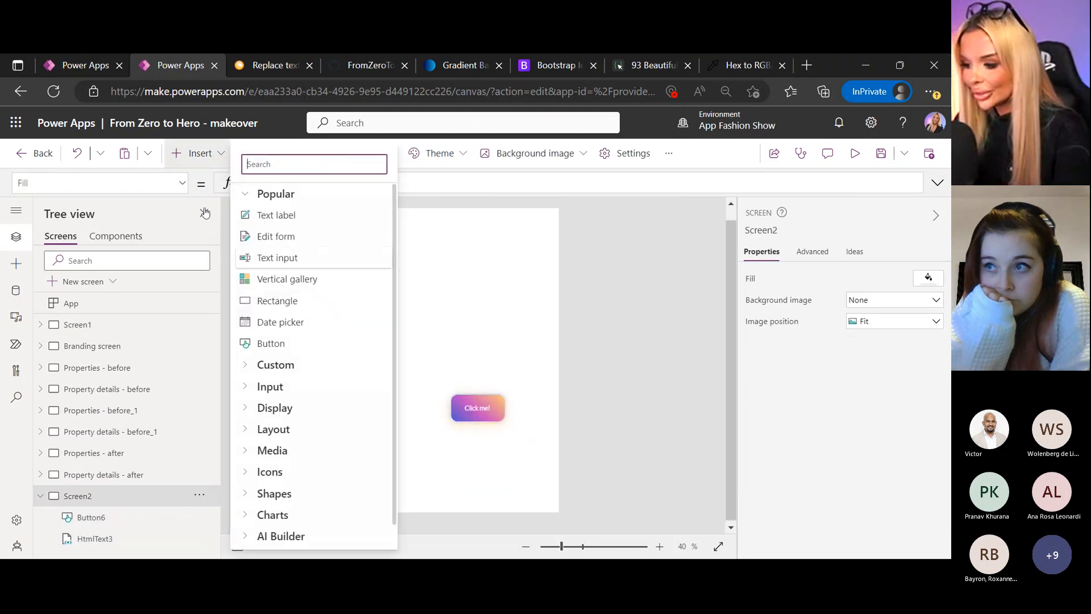
left_click(253, 365)
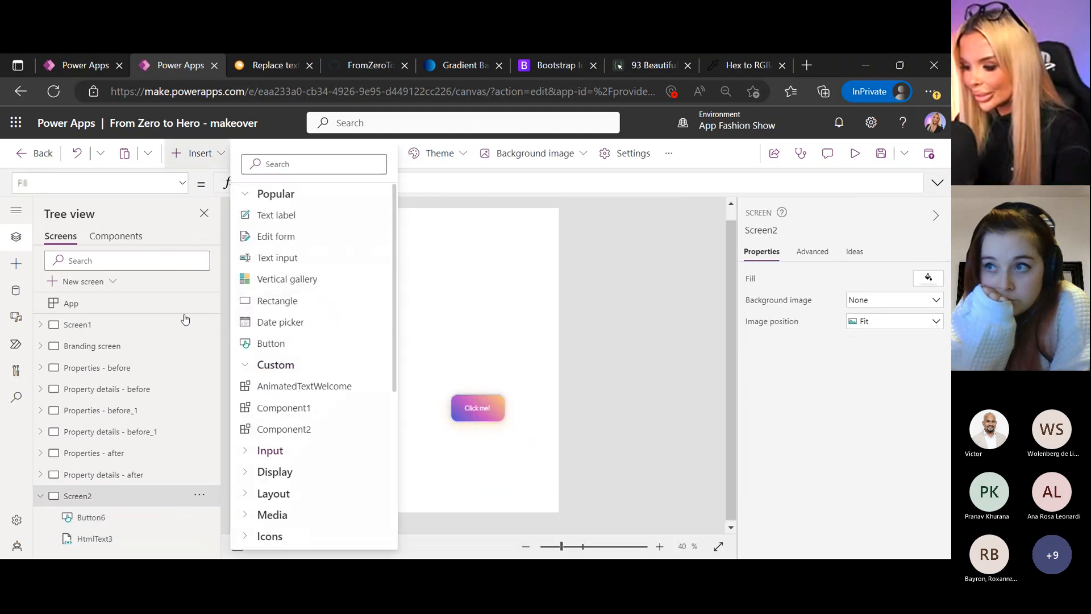
left_click(280, 430)
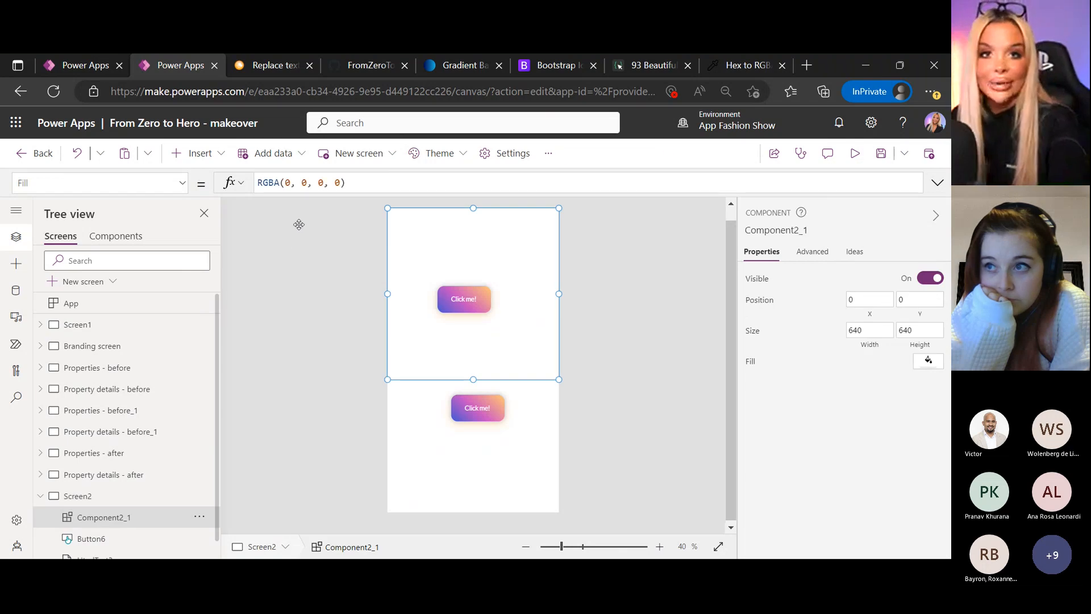
- In the HtmlText formula of Component2's HTML text control, replace the div's fixed height with "& Parent.Height&"px
left_click(115, 236)
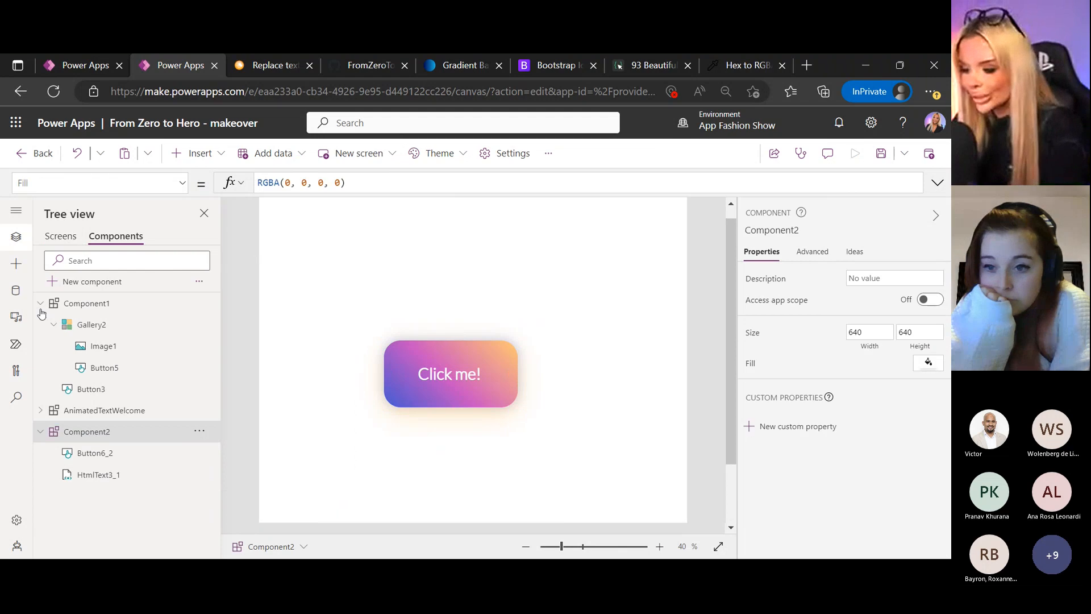
left_click(99, 475)
left_click(95, 453)
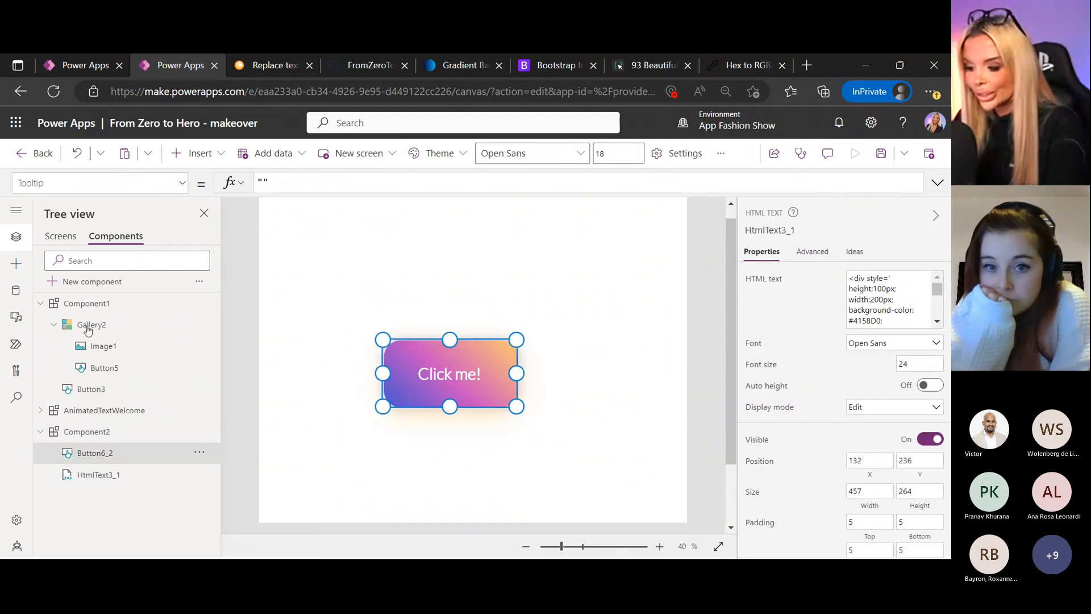
left_click(98, 475)
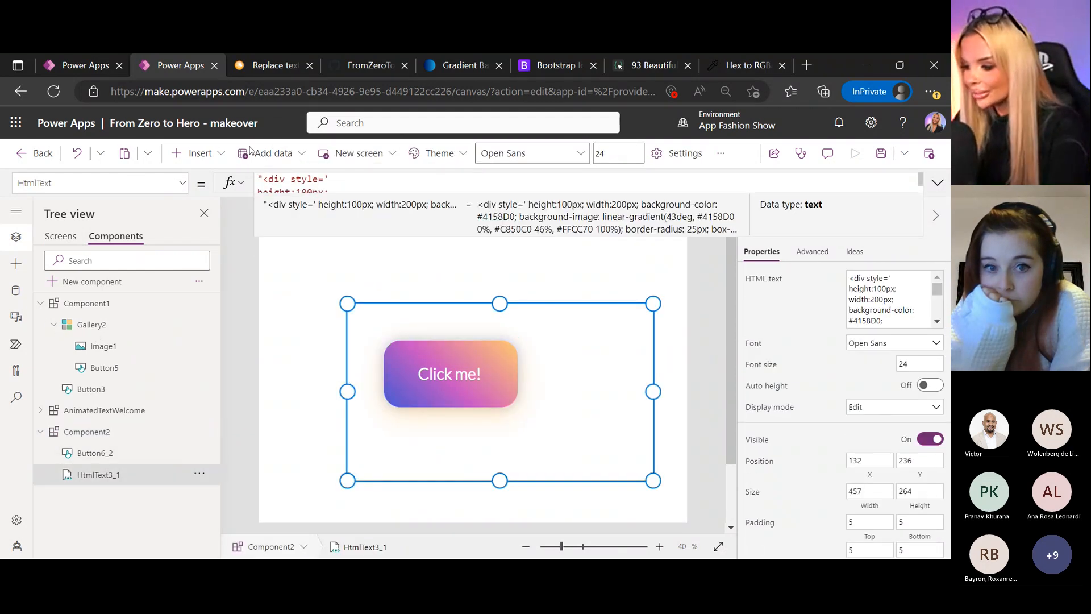
left_click(239, 178)
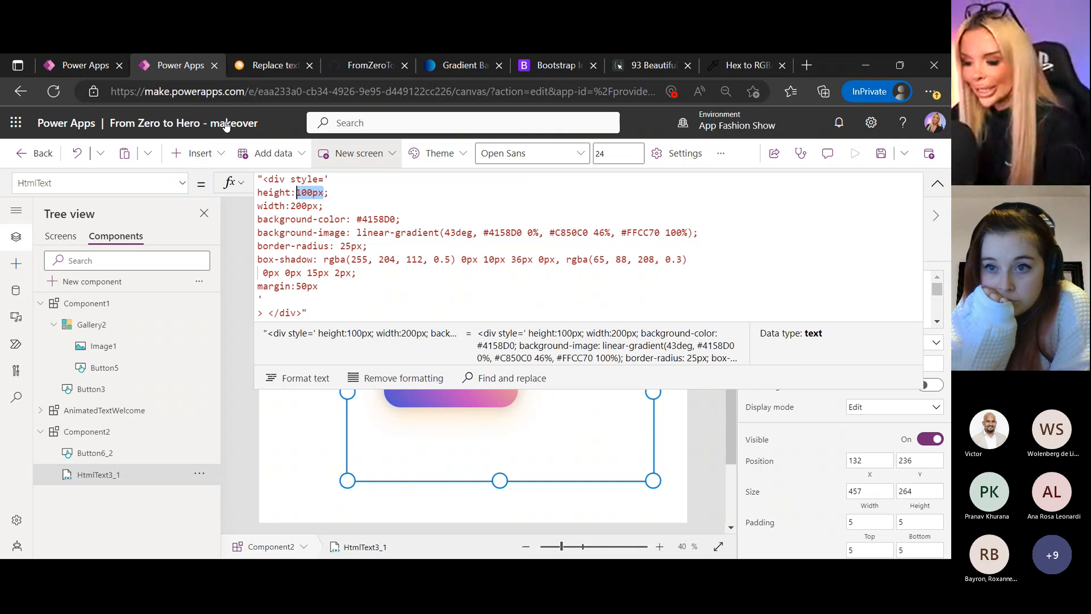
key("Delete")
type("\"&")
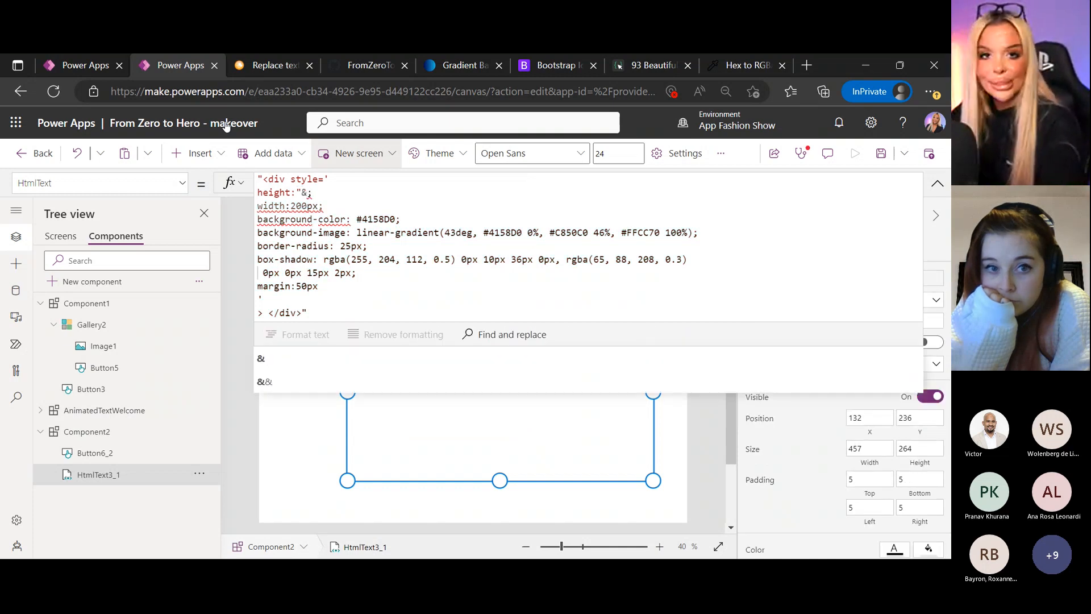
type(" pare")
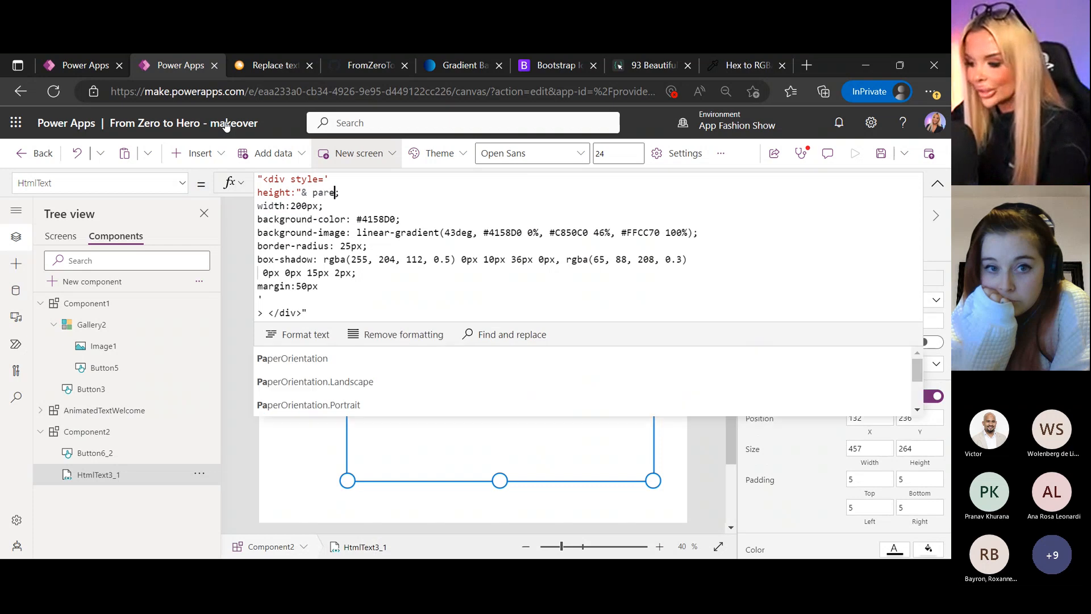
type("nt.g")
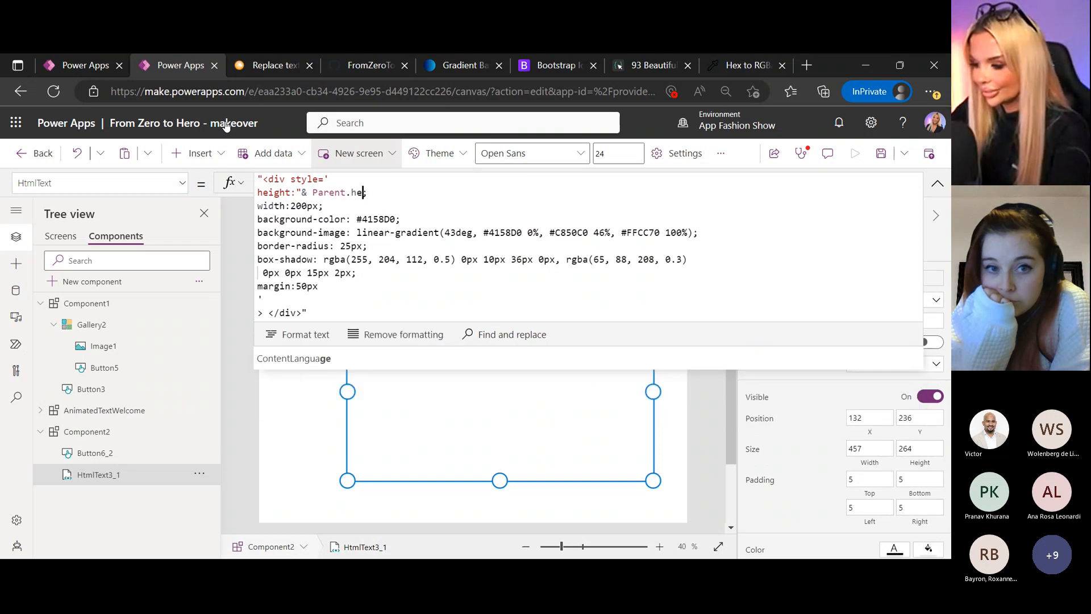
key("Tab")
type("&")
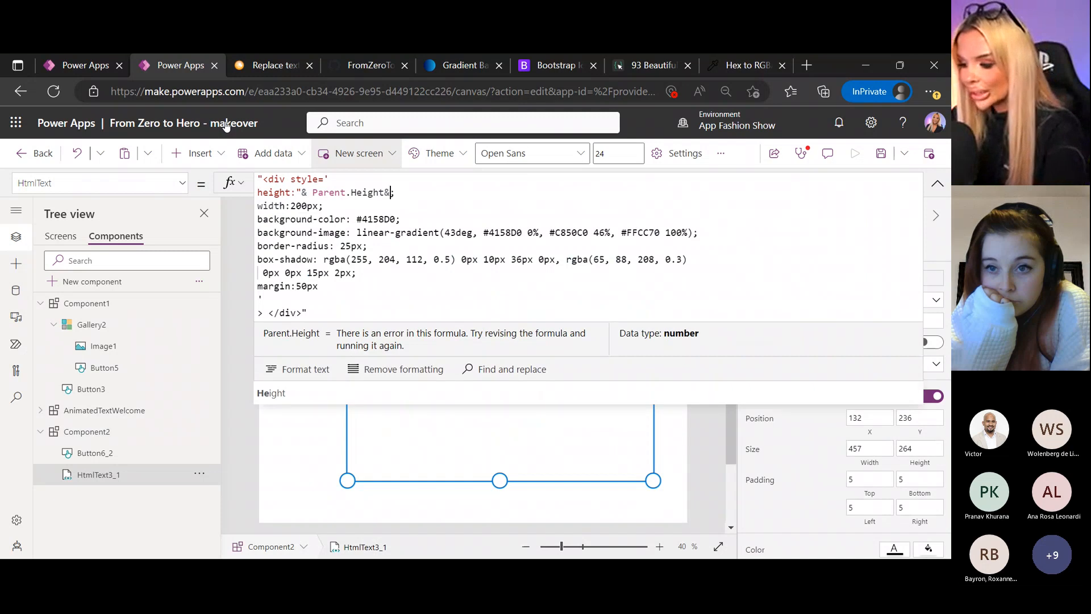
type("\"p")
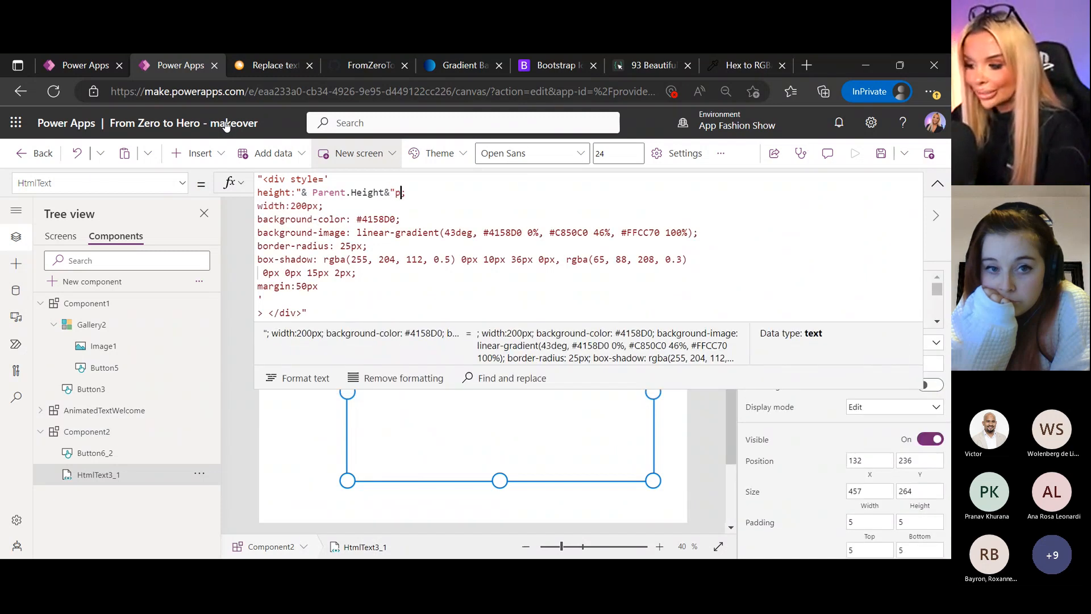
type("x")
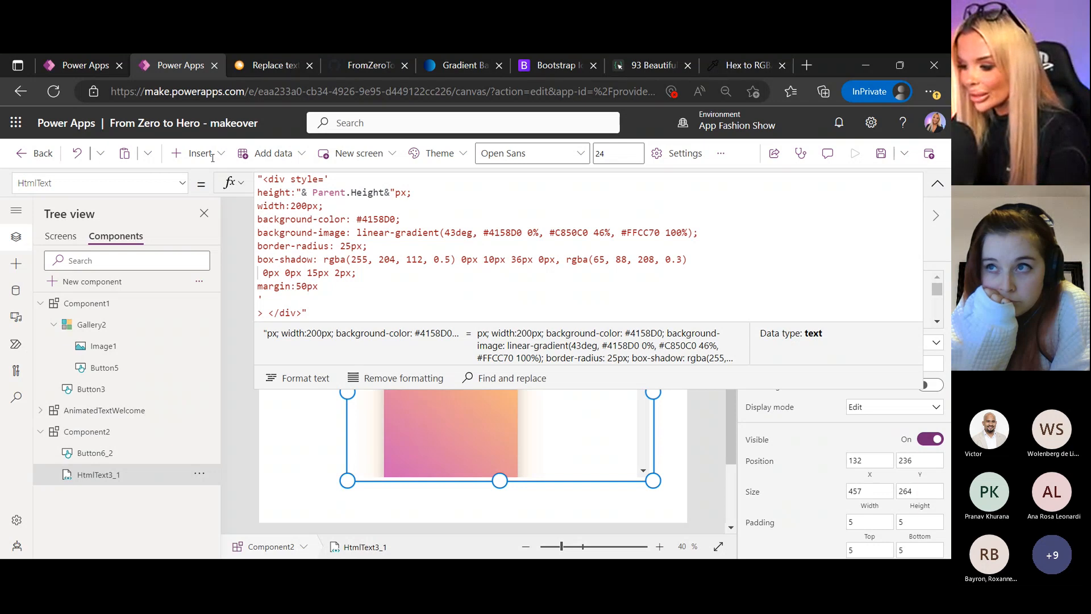
- Replace the div's fixed width with "&Parent.Width&"px in the same HtmlText formula and leave the formula
key("shift+Left")
type("\"&")
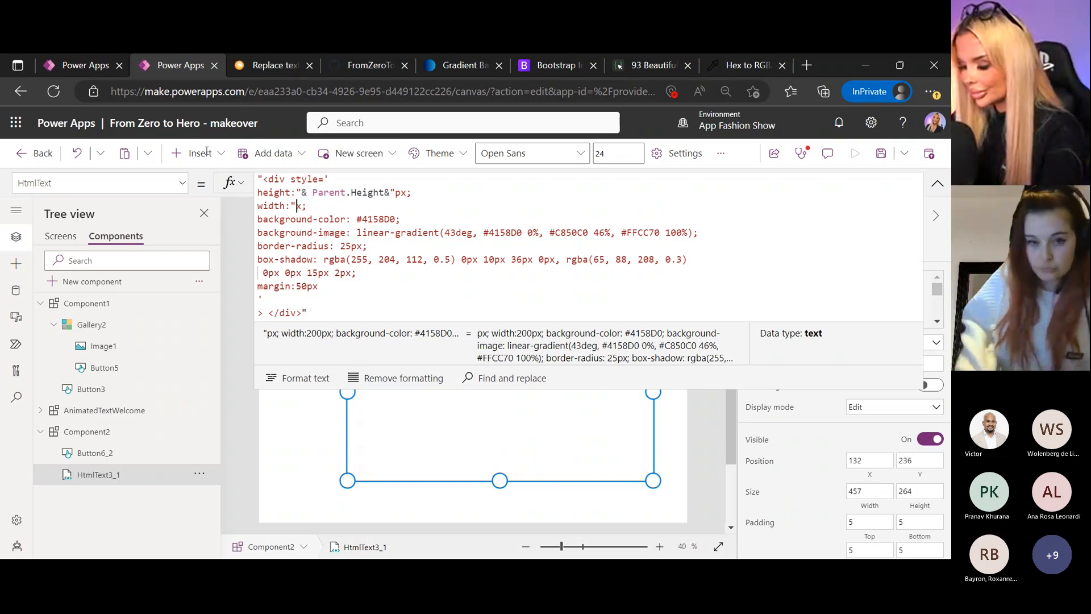
type("Parent.")
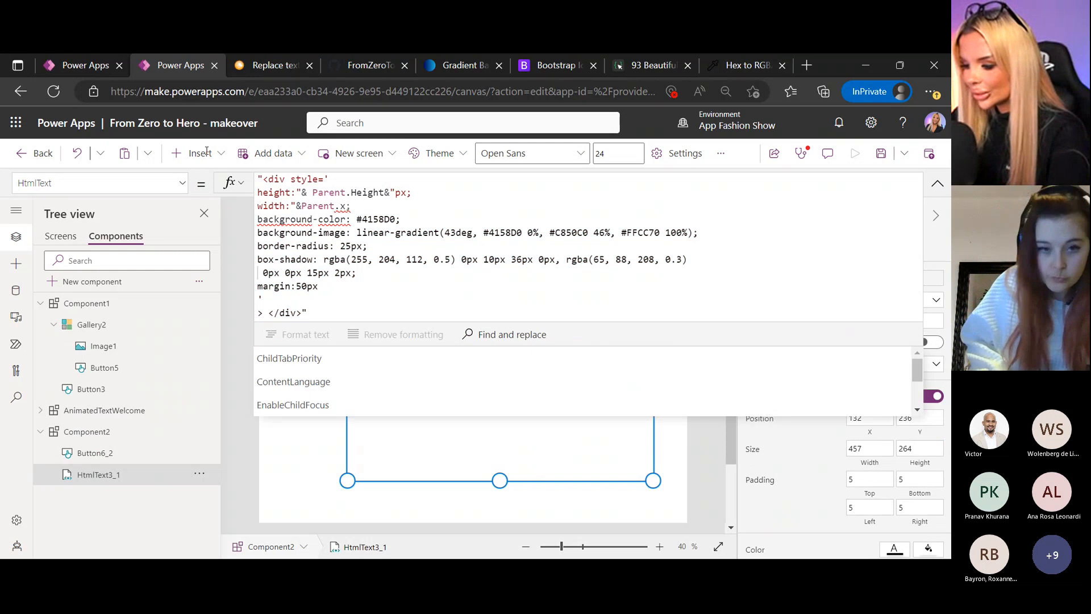
type("Width")
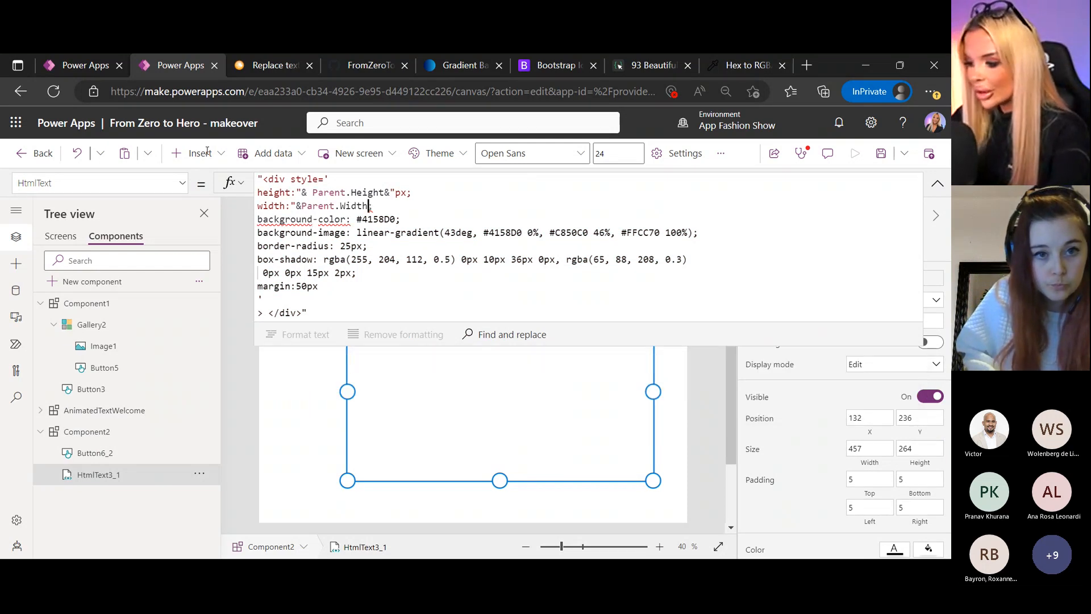
type("&\"px")
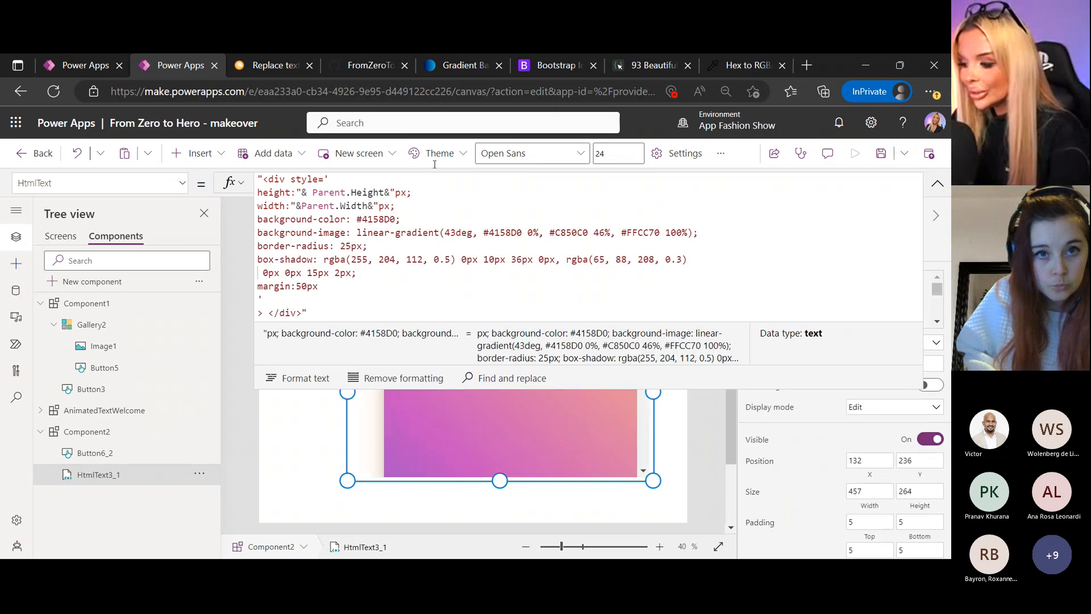
left_click(628, 147)
left_click(356, 202)
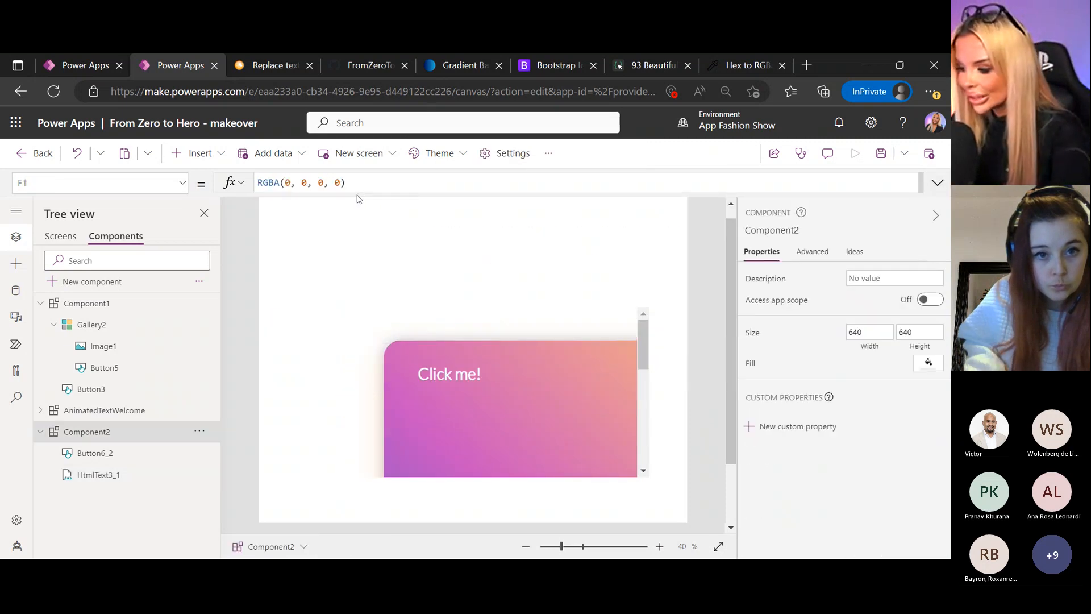
- Move the HTML text control to X 0 in the component and enlarge it to about 640 by 594
scroll(351, 251, "down", 2)
scroll(351, 251, "up", 1)
left_click_drag(308, 278, 275, 254)
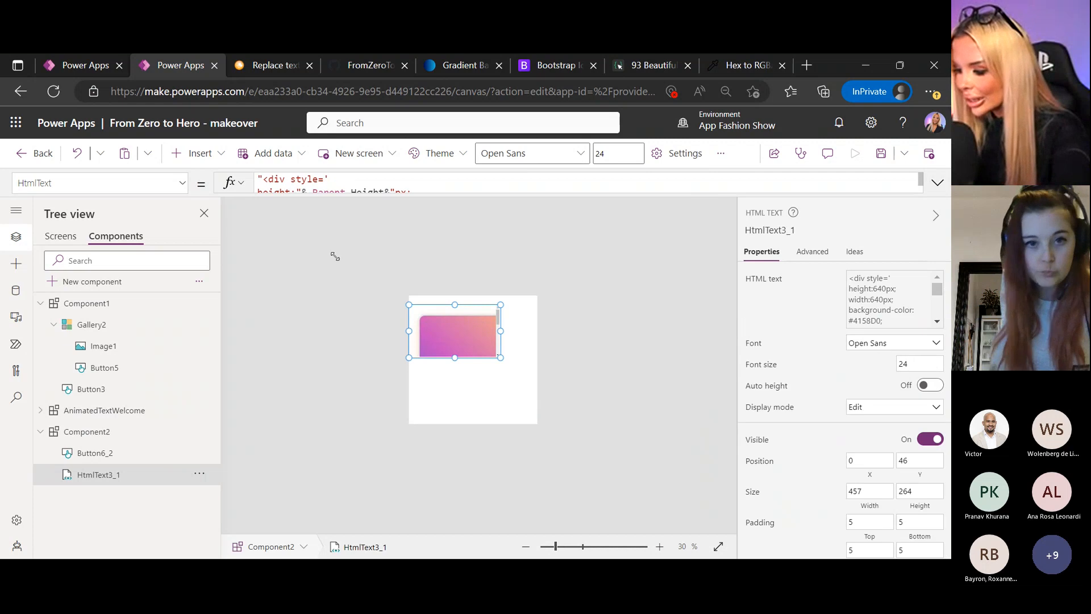
scroll(347, 261, "up", 3)
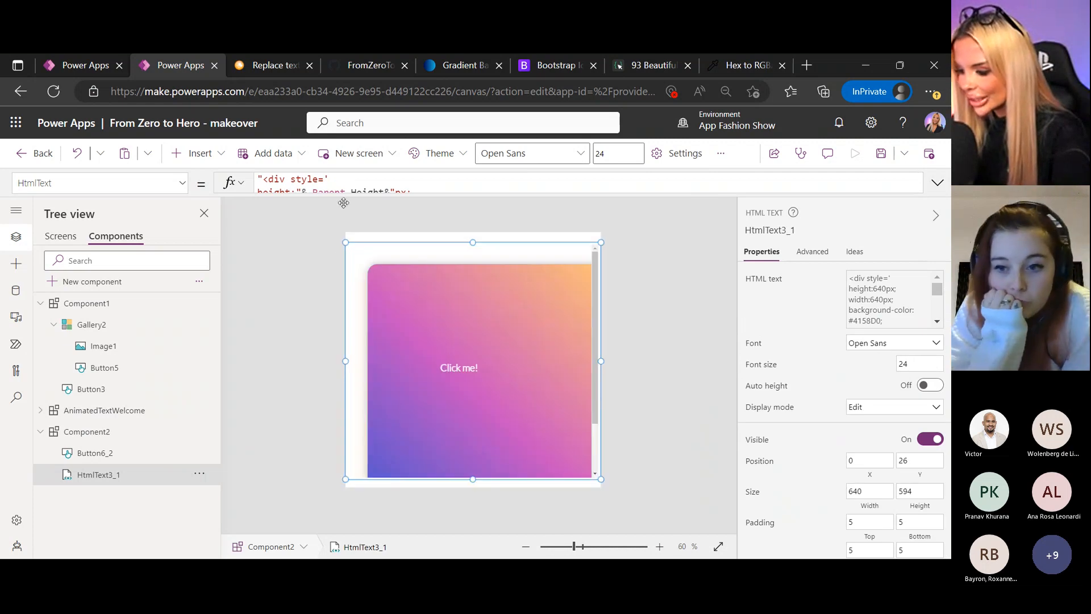
left_click_drag(291, 150, 282, 187)
- Subtract 50 from both Parent.Height and Parent.Width in the div's height and width expressions
left_click(268, 149)
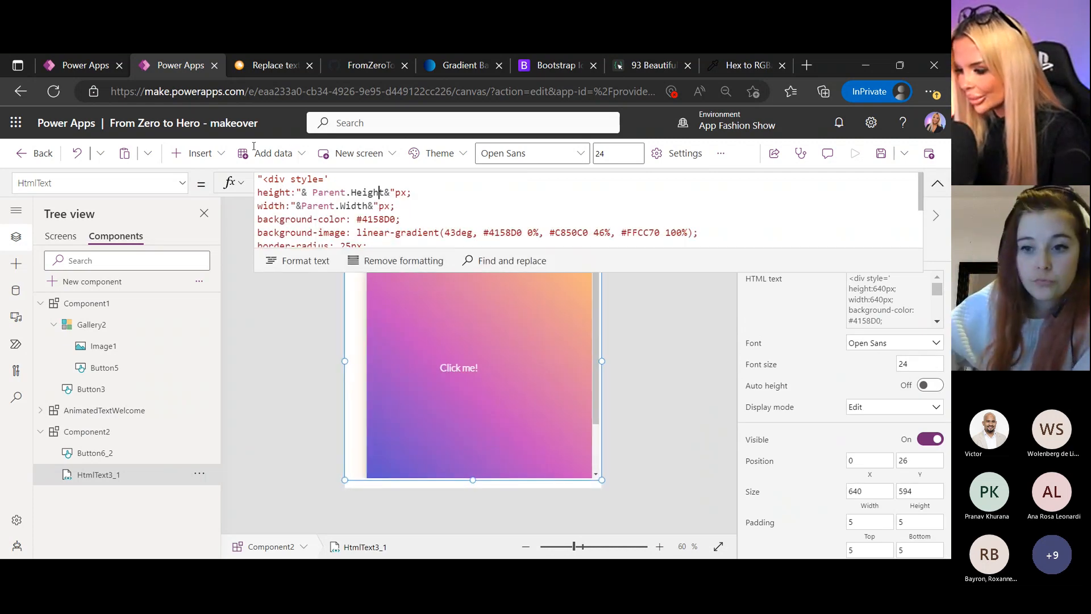
key("Right")
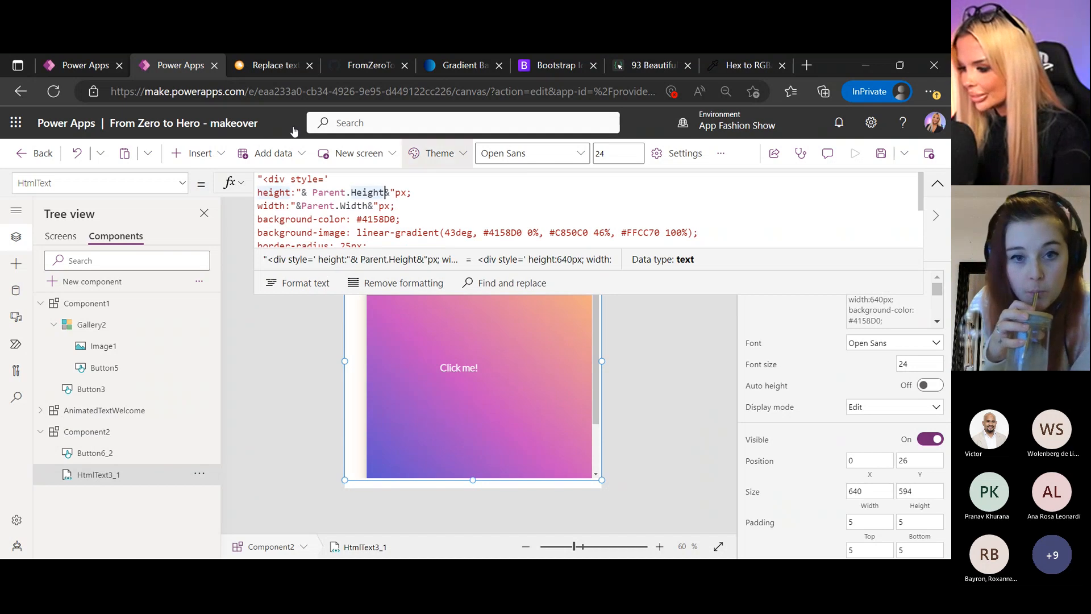
type("- 50")
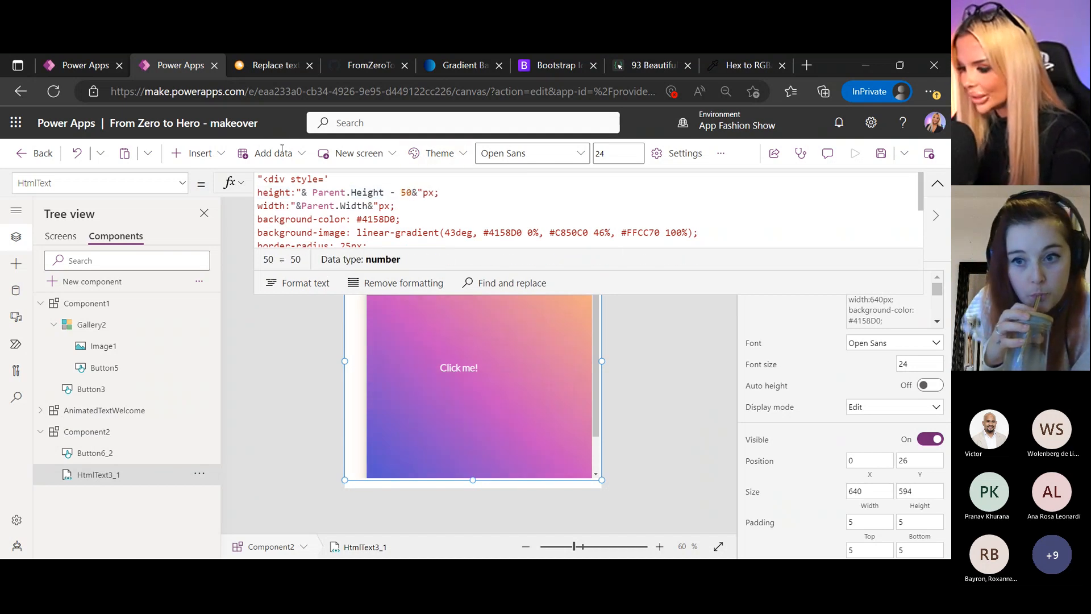
left_click(369, 205)
type("- 50")
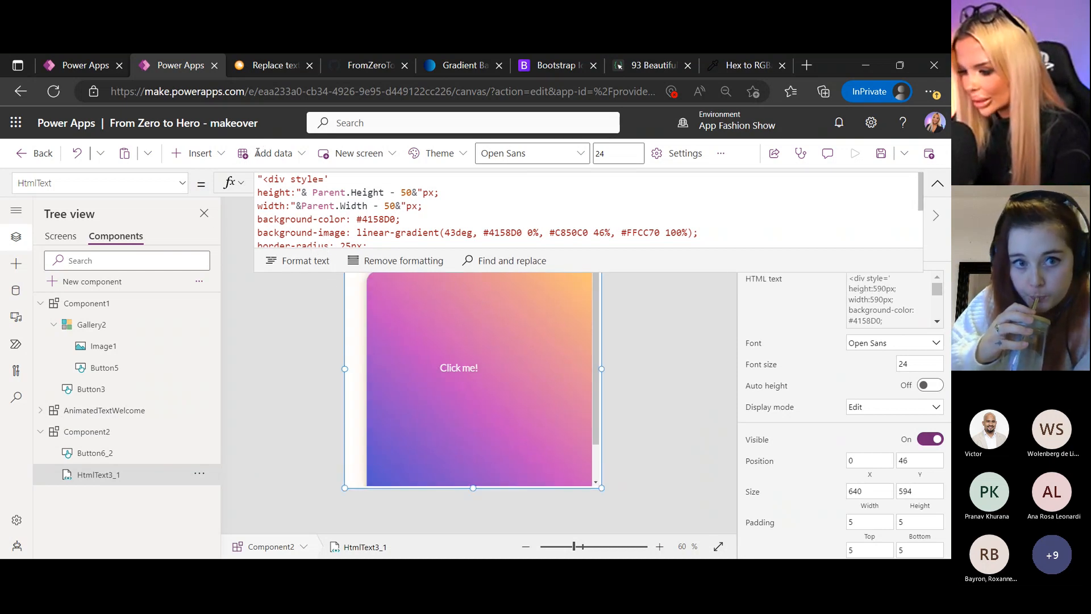
- Replace Parent.Height with Component2.Height in the div's height expression of the HTML text control's HtmlText formula
key("ctrl+shift+Left")
key("ctrl+shift+Left")
key("ctrl+shift+Left")
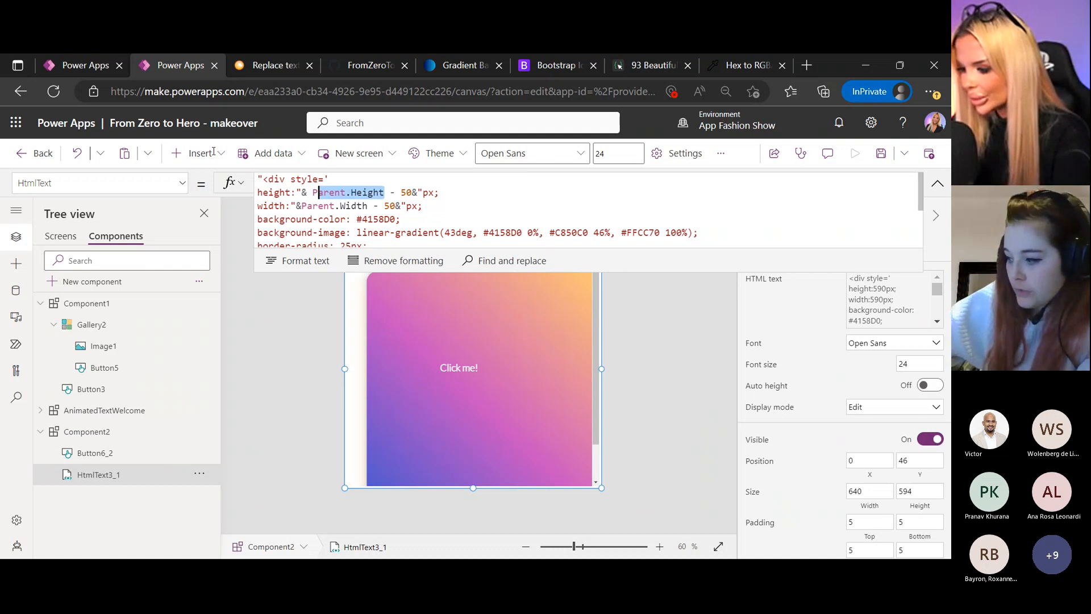
type("c")
type("ompo")
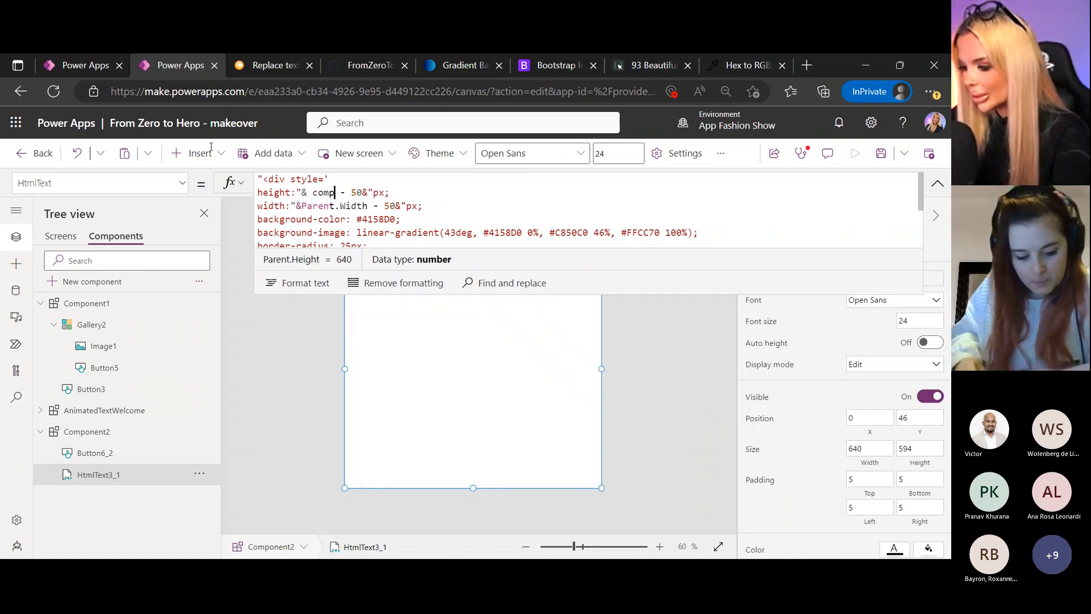
key("Tab")
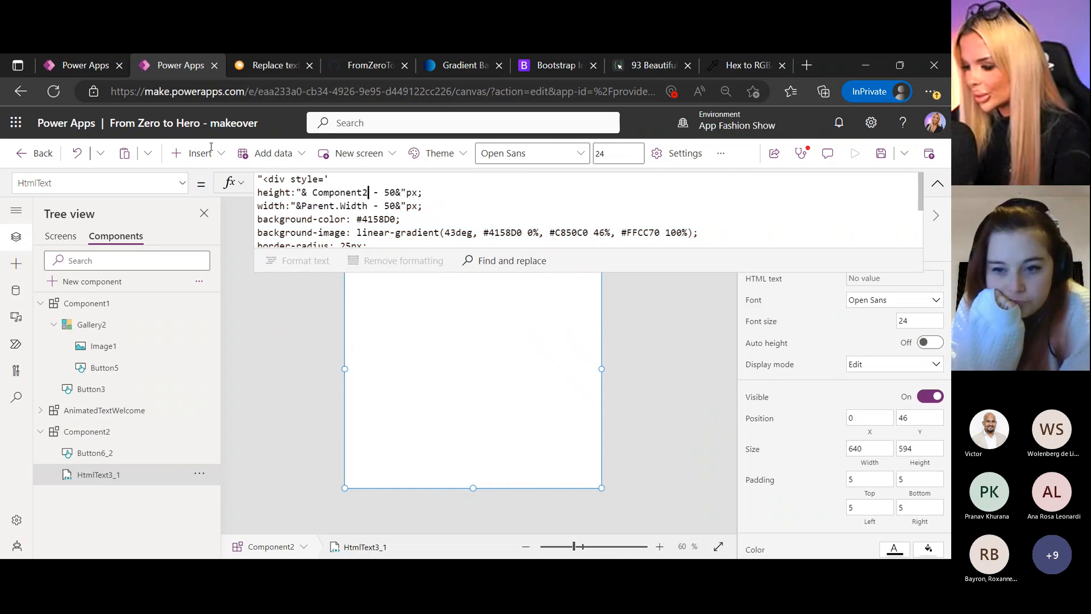
type(".Heig")
type("h")
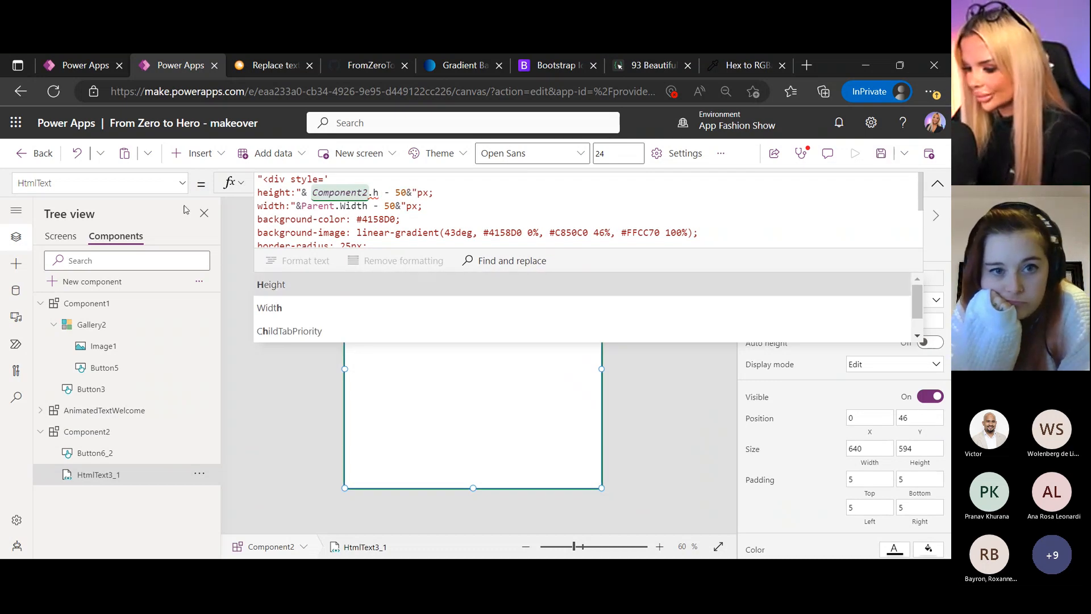
key("Tab")
- Replace Parent.Width with Component2.Width in the div's width expression of the same HtmlText formula
left_click_drag(368, 207, 296, 206)
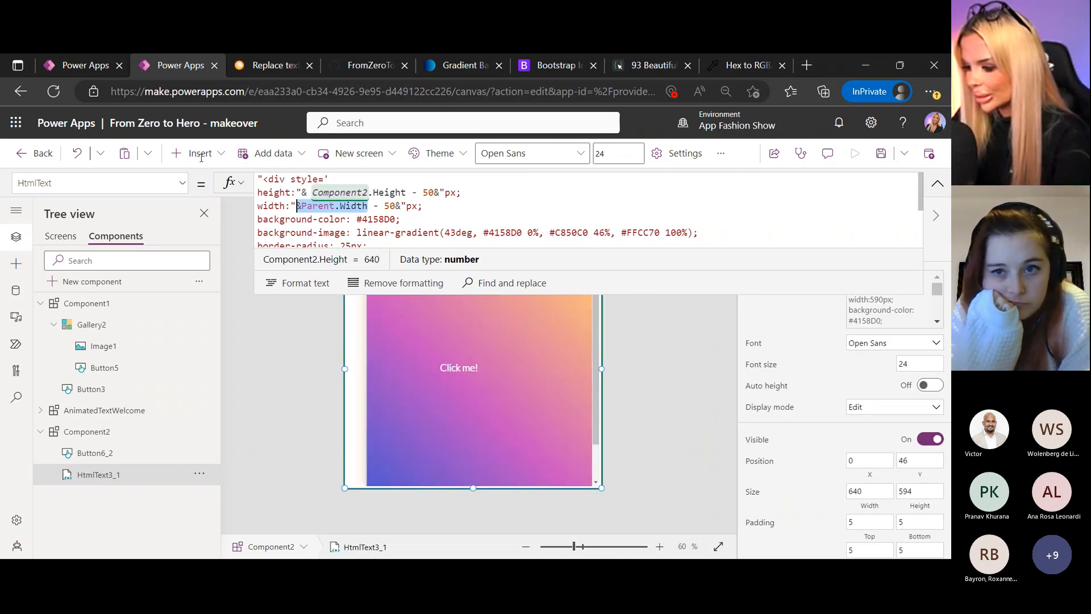
key("Home")
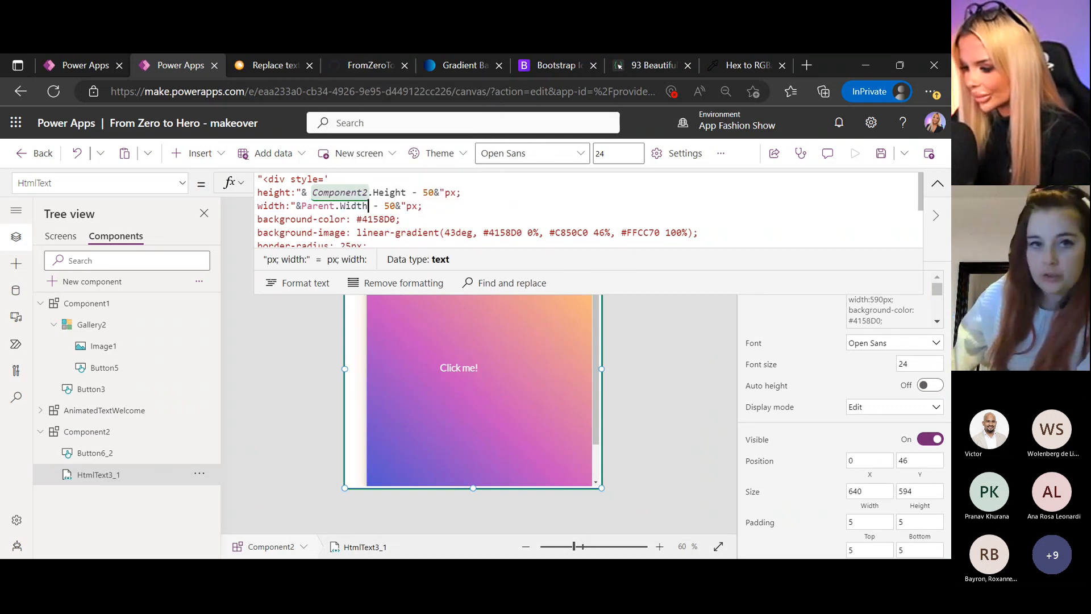
left_click_drag(369, 206, 303, 206)
type("comp")
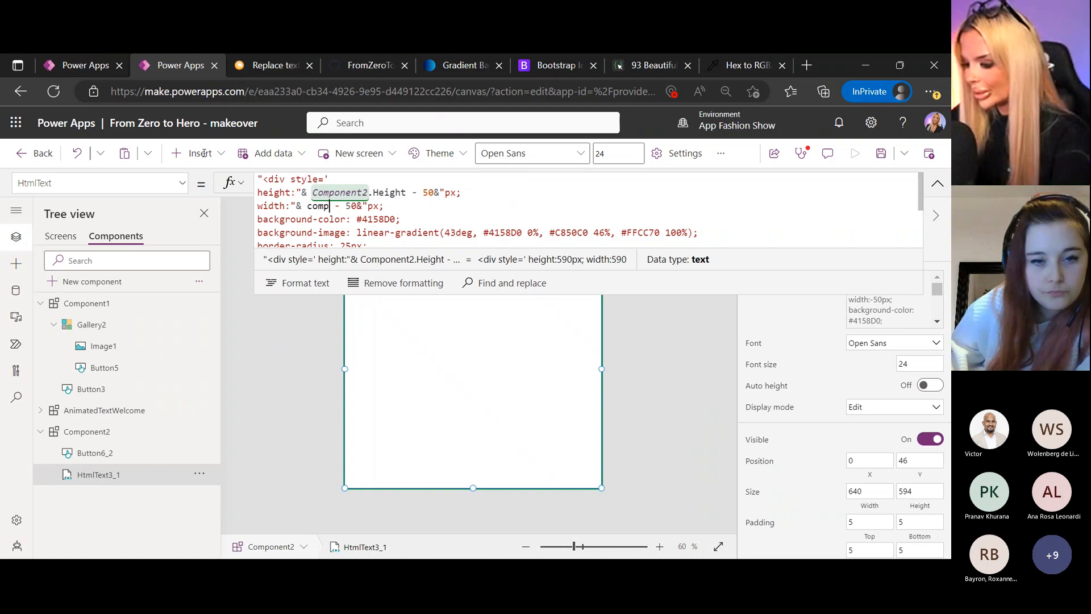
type("onent2.wu")
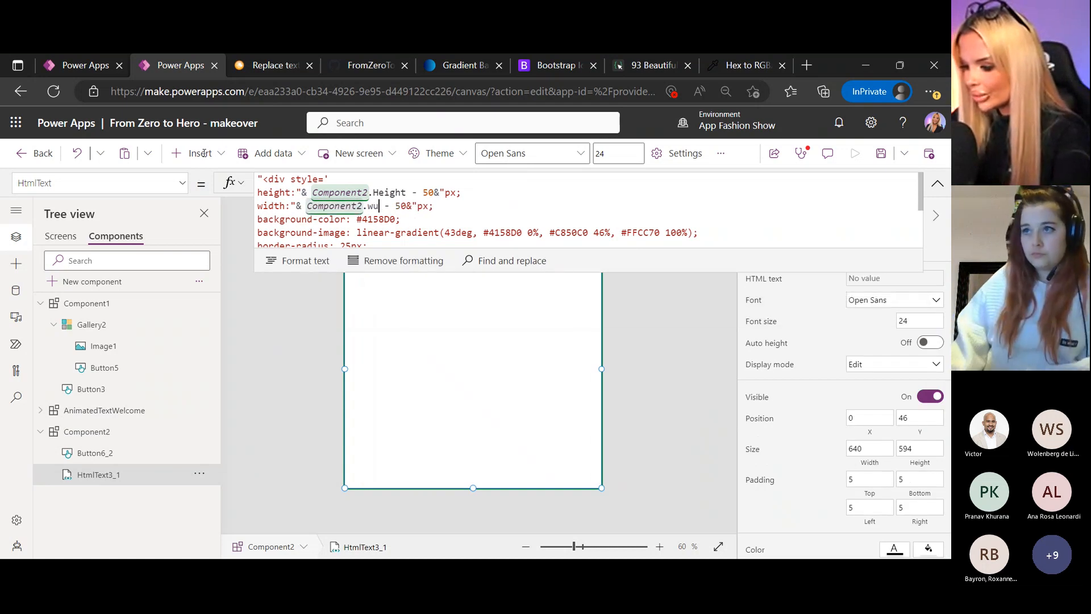
key("BackSpace")
key("Tab")
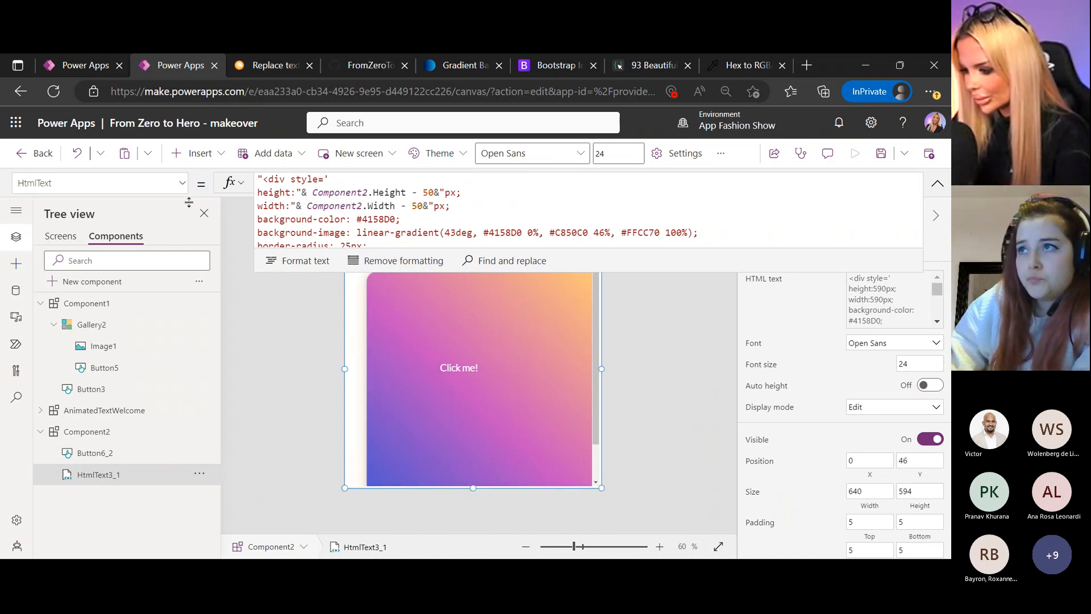
- On Screen2, adjust the Component2 instance to Y position 26 and a height of about 670
left_click(61, 236)
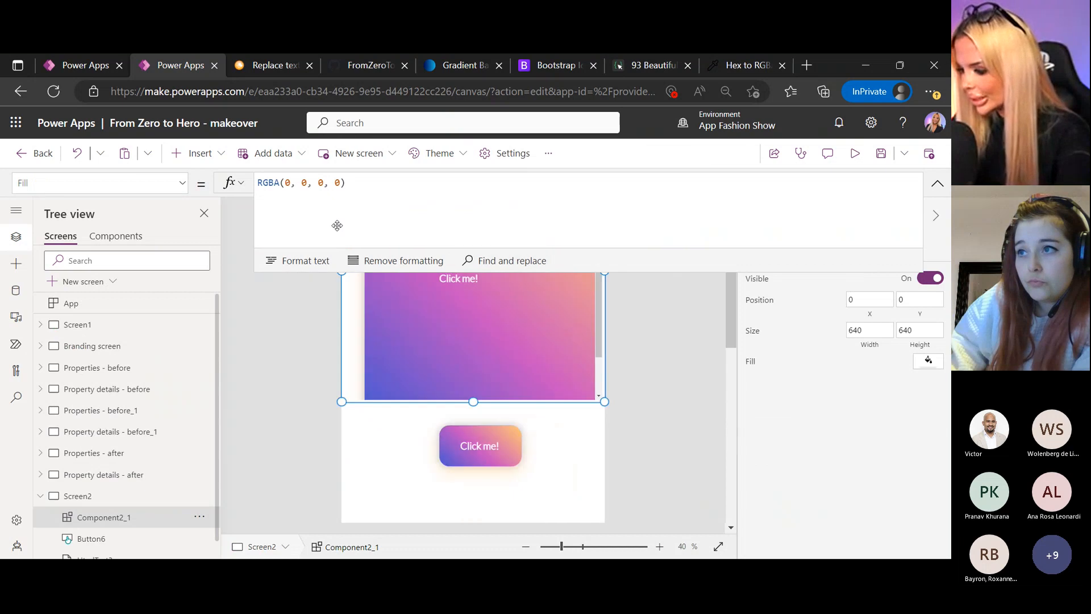
key("ctrl+f")
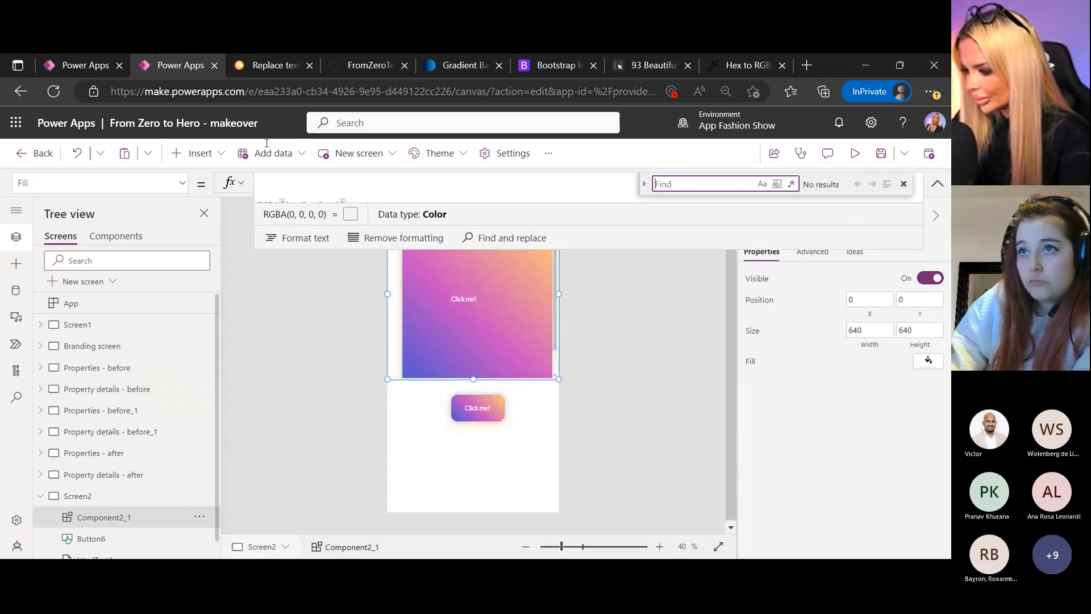
left_click(310, 255)
left_click_drag(314, 276, 319, 343)
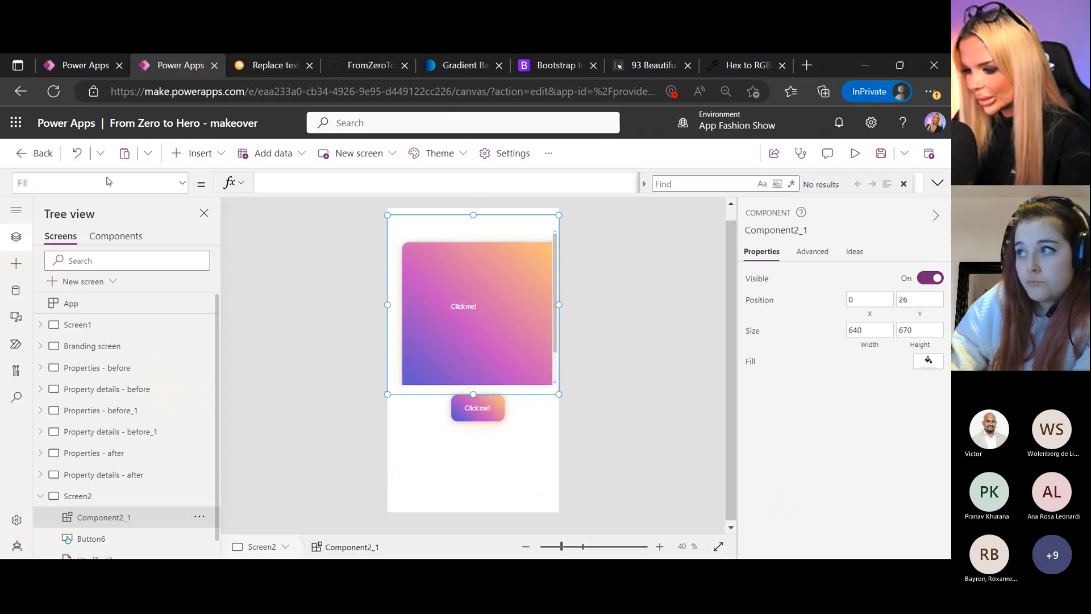
- Return to editing Component2 and dismiss the find bar in the formula editor
left_click(116, 236)
scroll(414, 209, "down", 7)
scroll(535, 265, "up", 2)
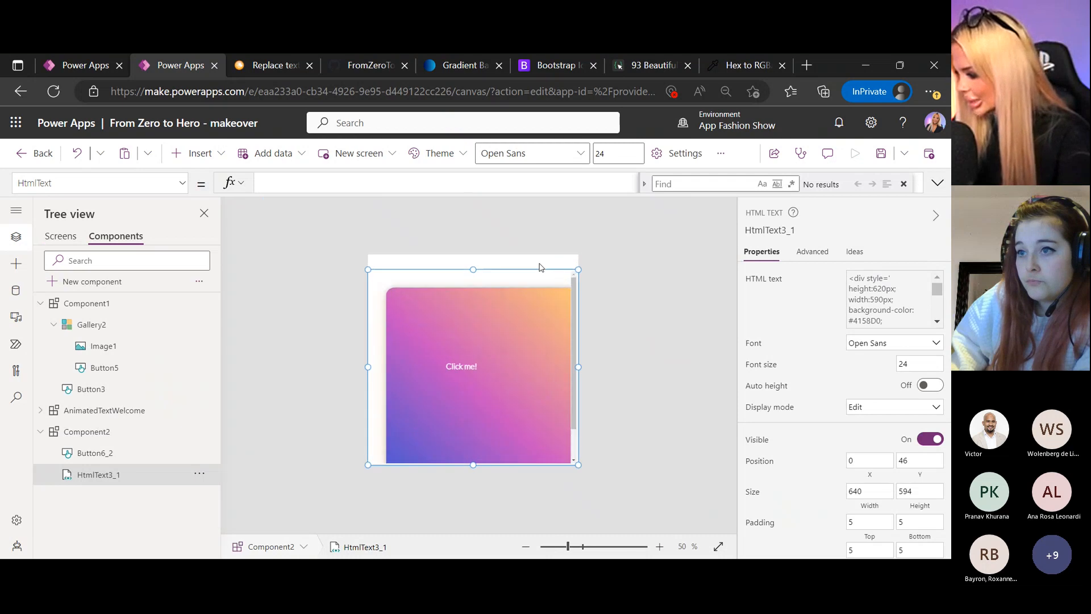
scroll(765, 449, "down", 1)
left_click(760, 448)
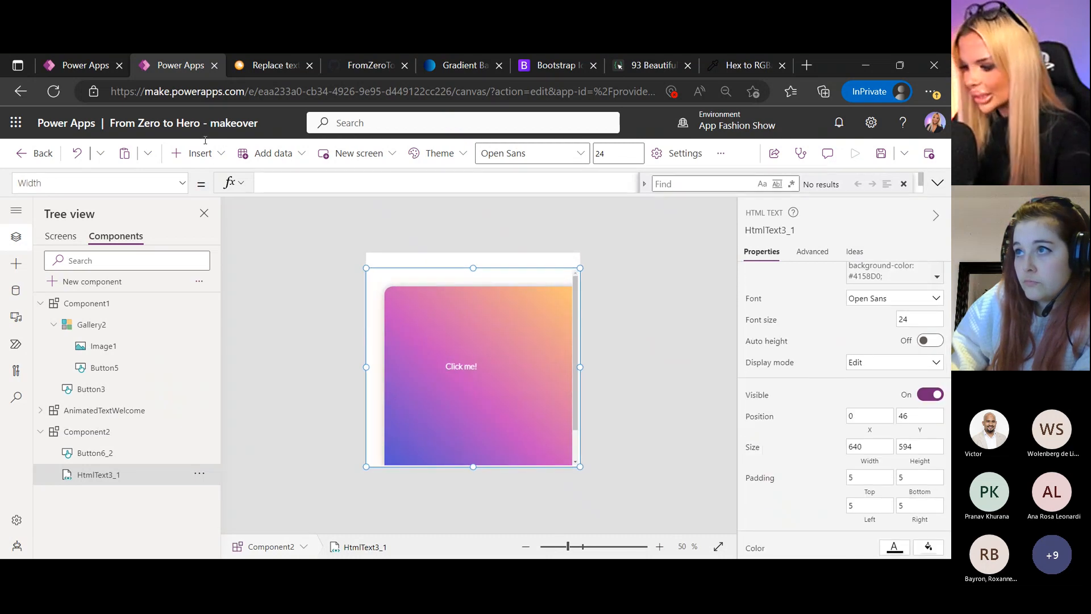
left_click(642, 233)
left_click(904, 183)
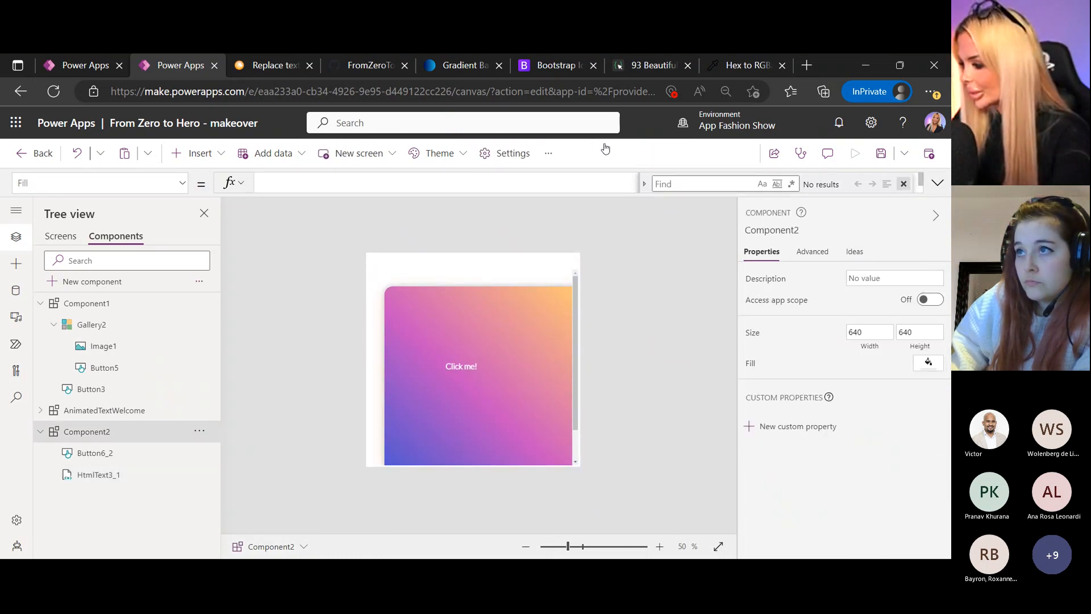
- Set the Width property of Component2's HTML text control to Parent.Width
left_click(422, 246)
key("Tab")
key("Tab")
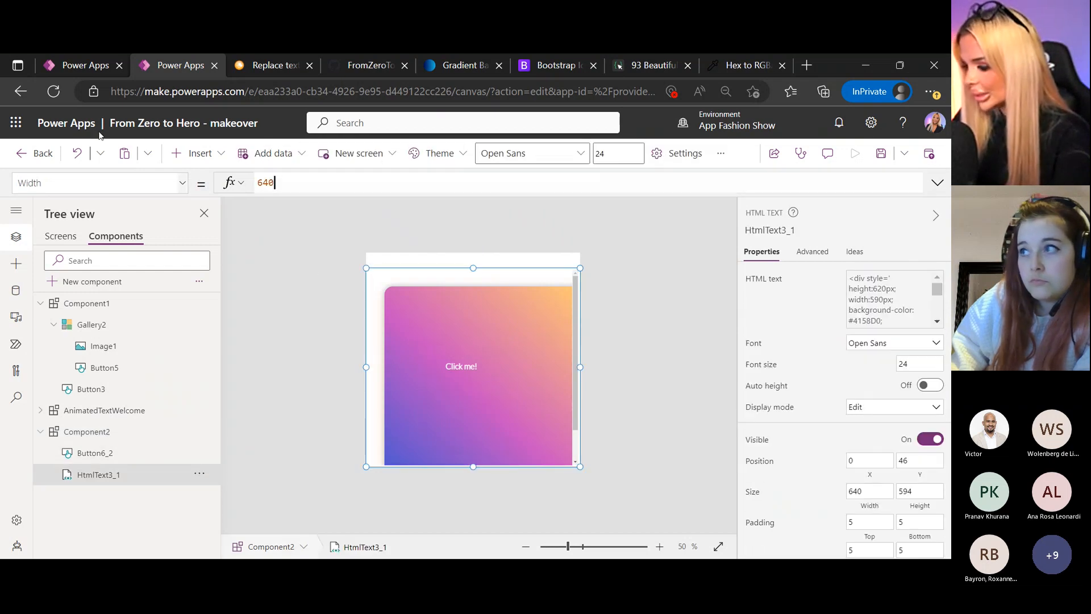
left_click_drag(276, 183, 186, 144)
type("P")
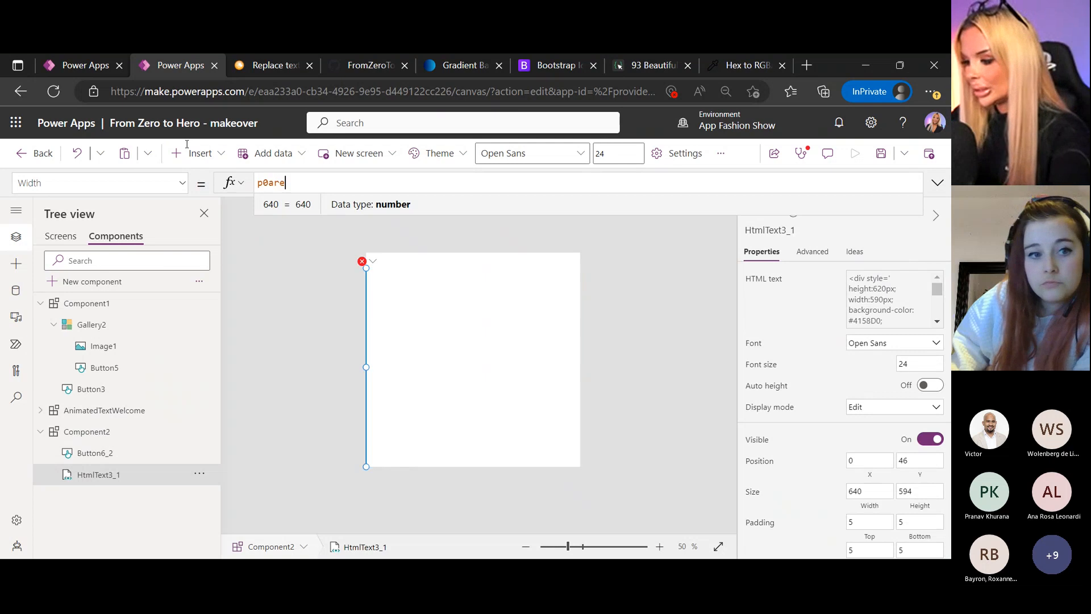
type("arent.width")
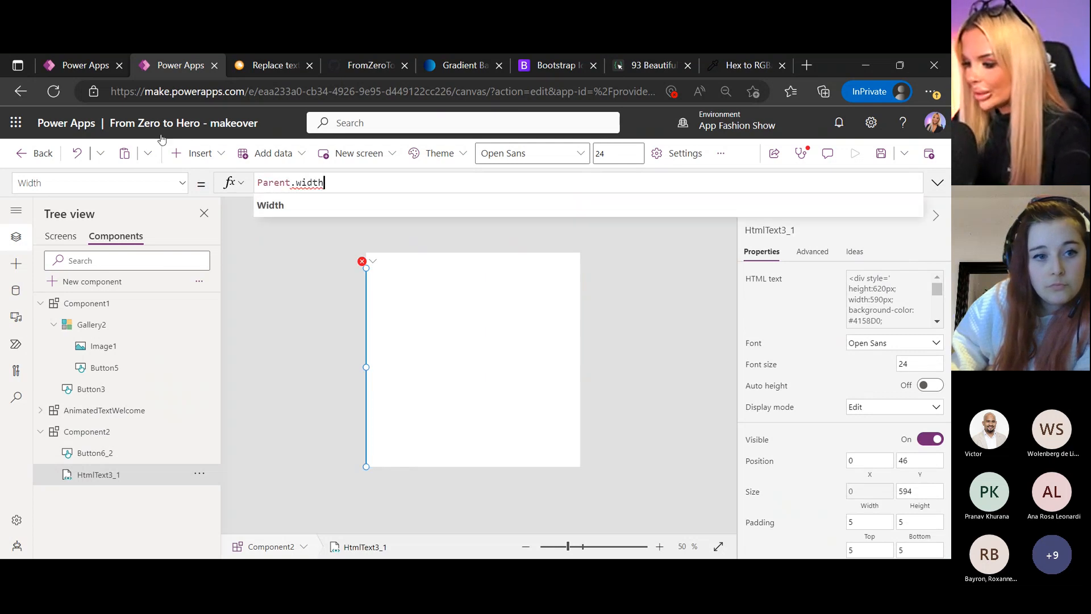
key("Tab")
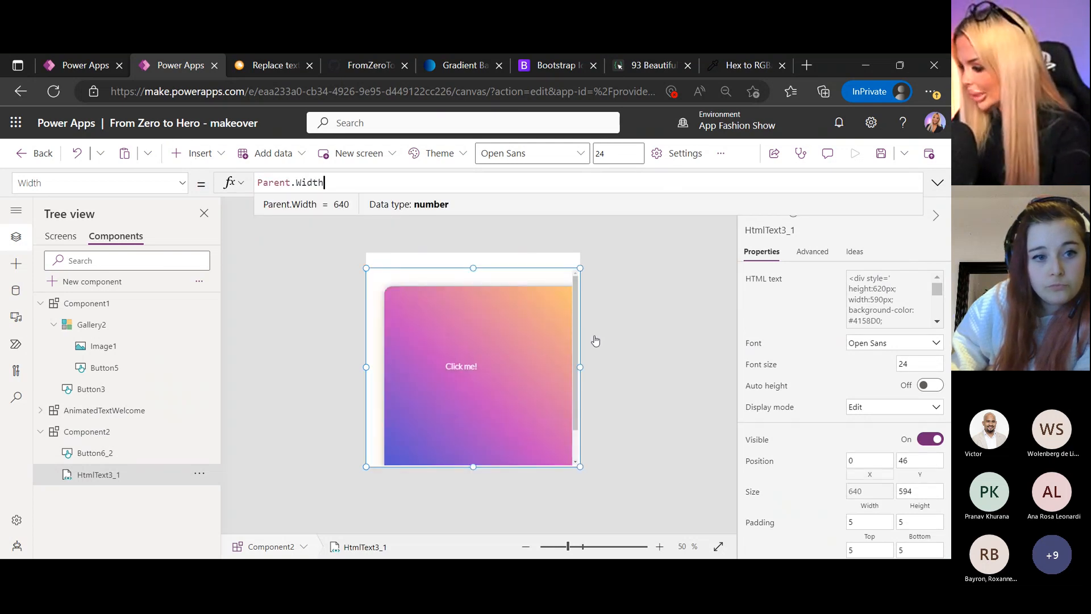
- Set the Height property of Component2's HTML text control to Parent.Height
left_click_drag(276, 183, 192, 142)
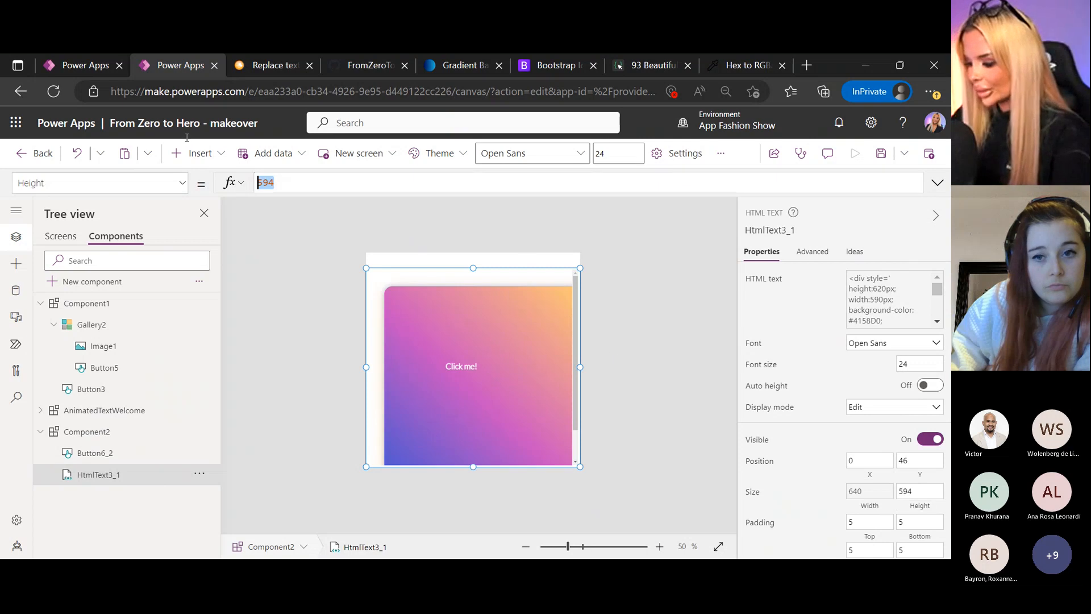
type("Parent.height")
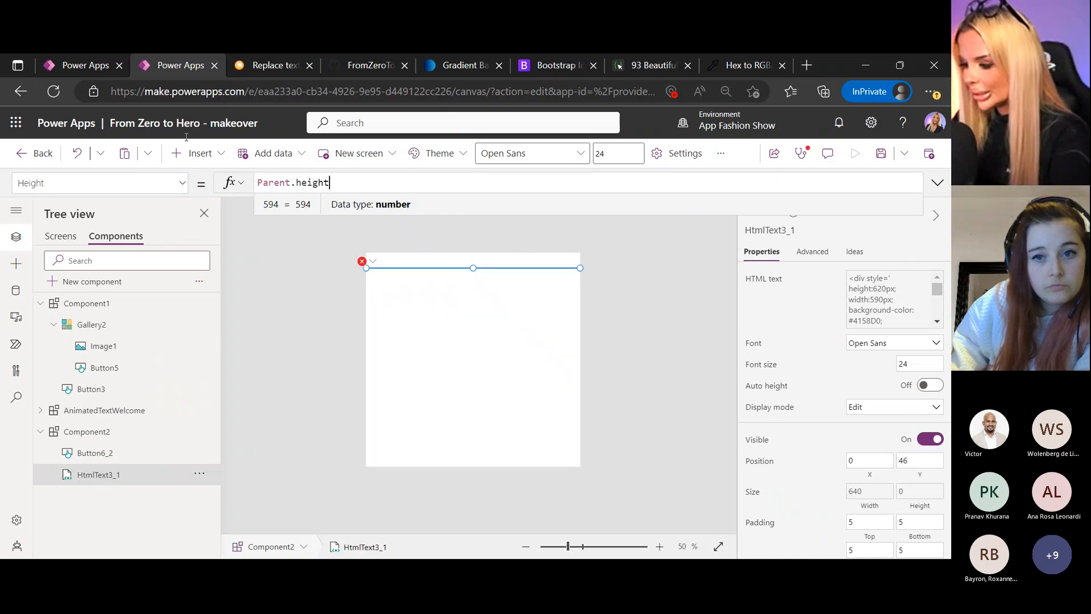
left_click(250, 238)
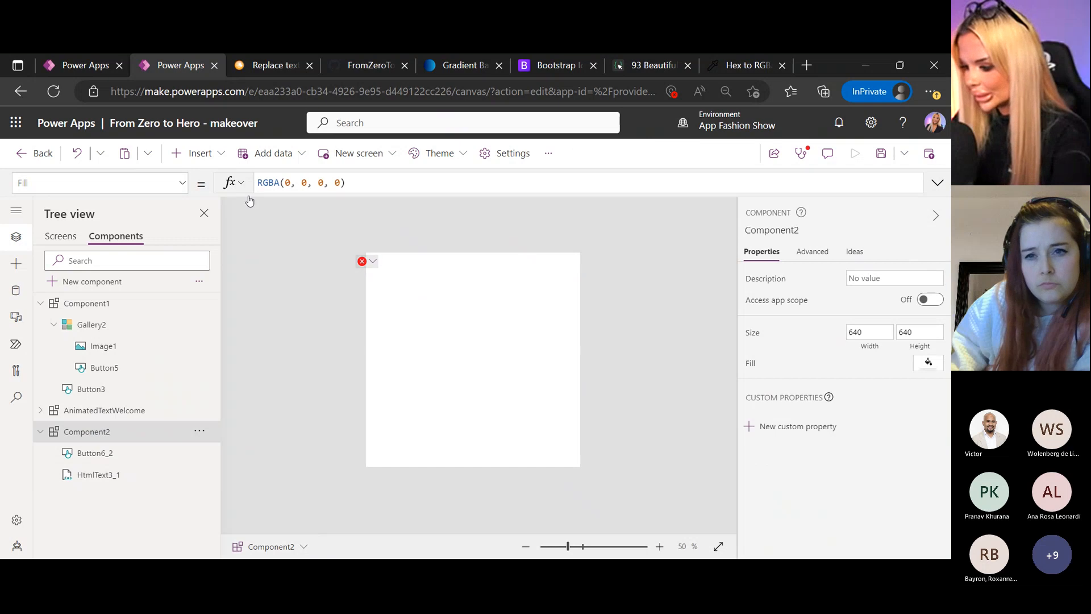
left_click(362, 260)
left_click(398, 278)
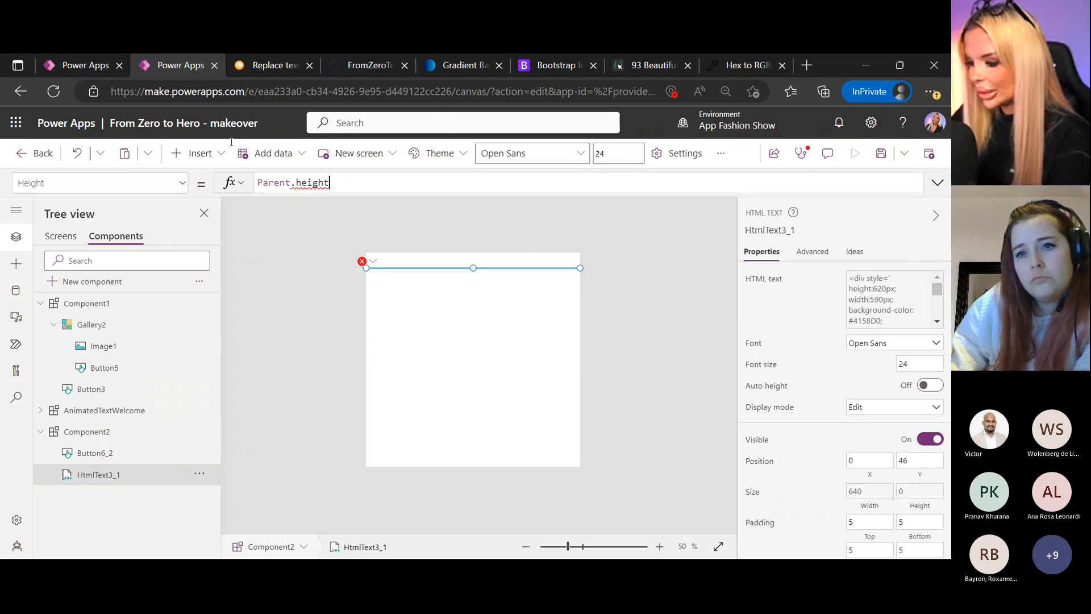
key("Tab")
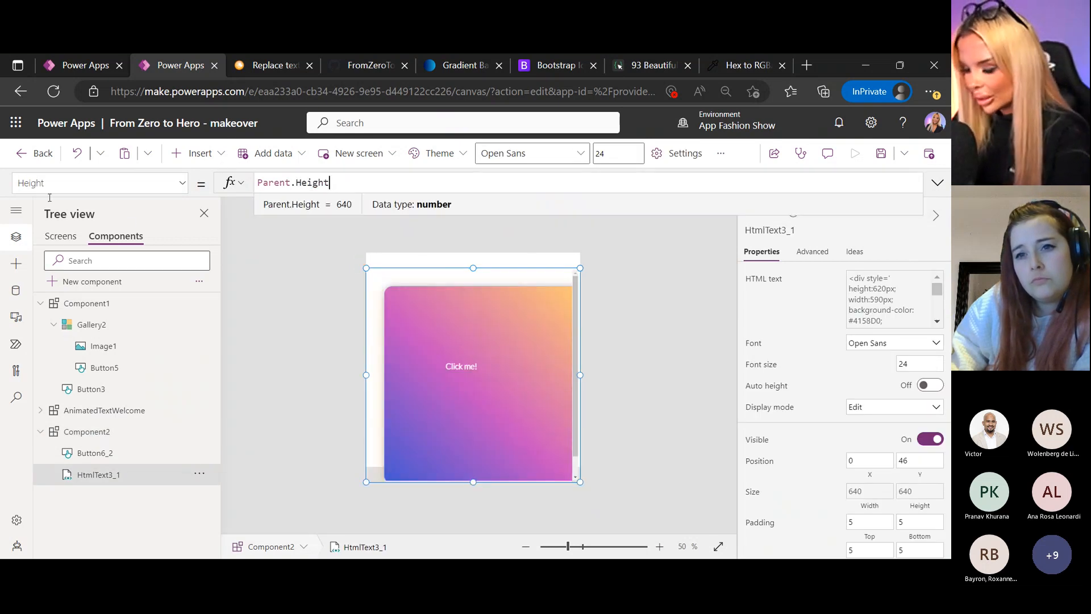
- In the HtmlText formula, set the amount subtracted from both Component2.Height and Component2.Width to 150
left_click(764, 278)
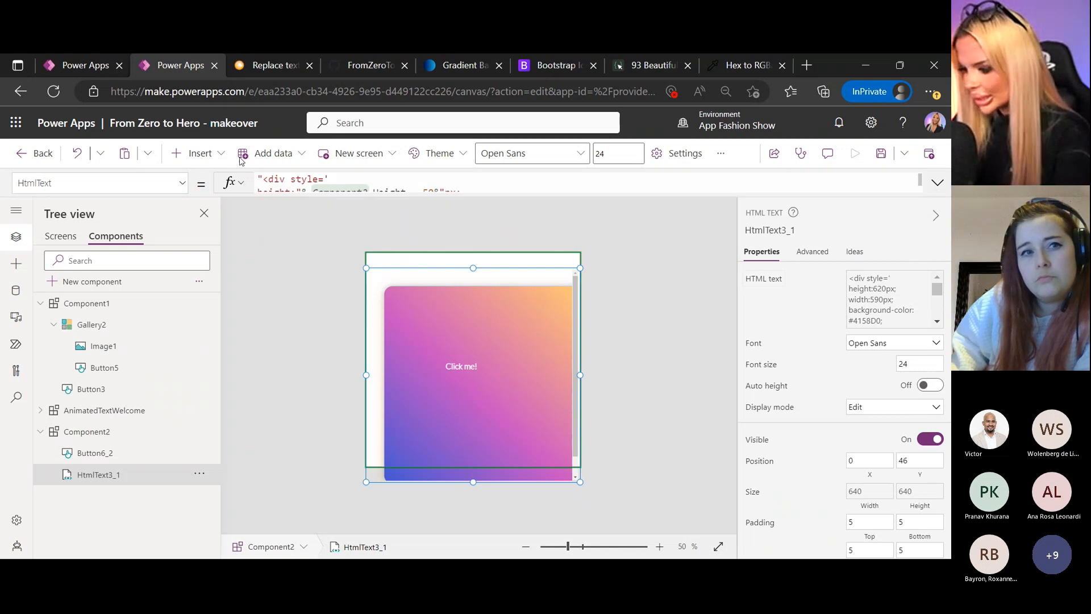
left_click_drag(228, 197, 228, 301)
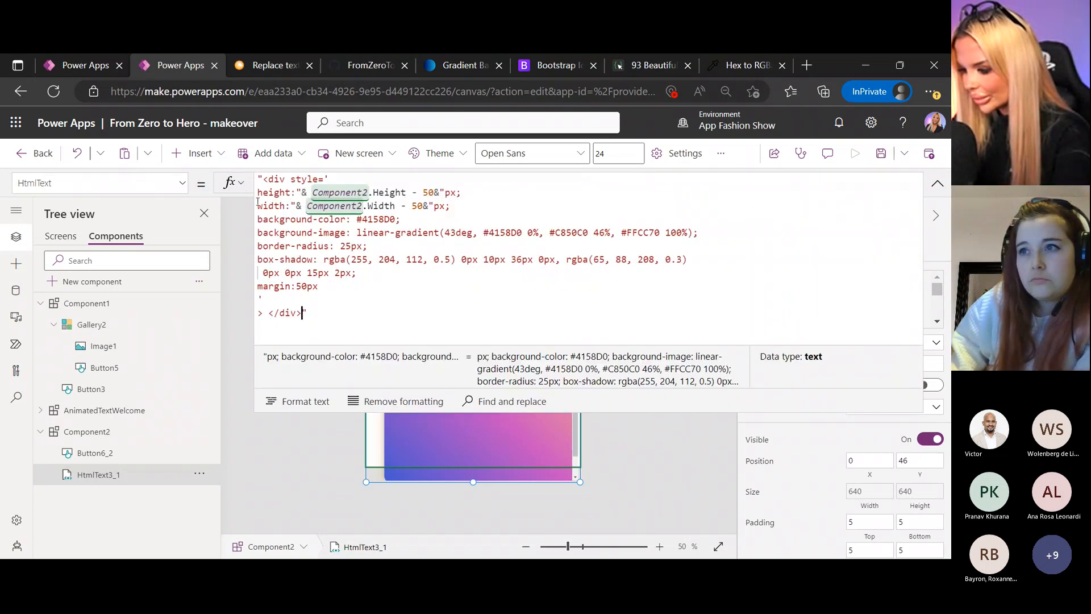
key("Left")
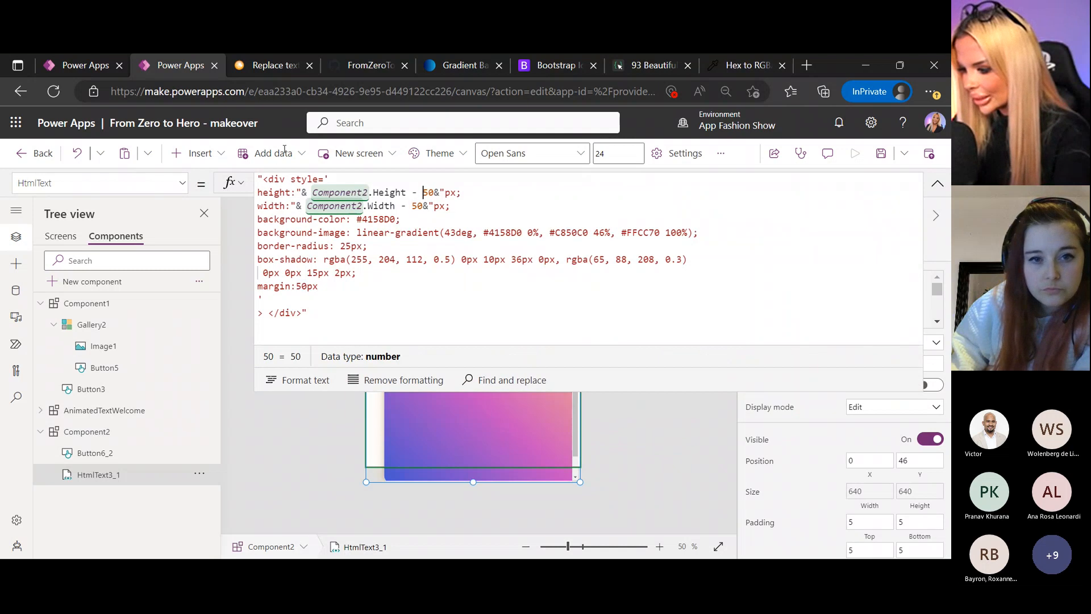
type("1")
key("Down")
key("Left")
key("Left")
key("Left")
type("1")
left_click(473, 212)
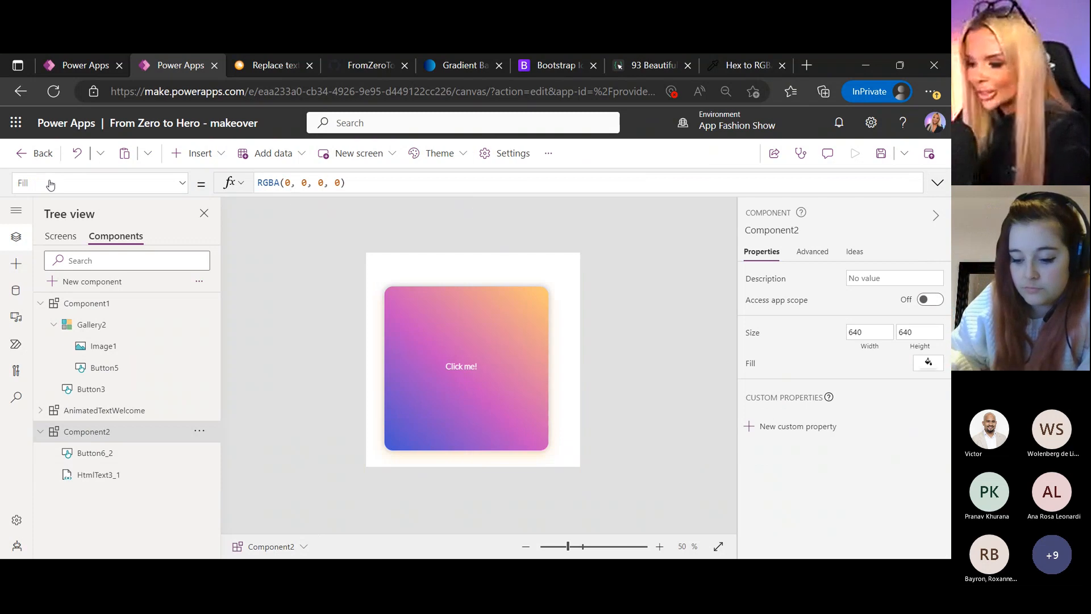
- Resize the Component2 instance on Screen2 to a height of about 472
left_click(60, 236)
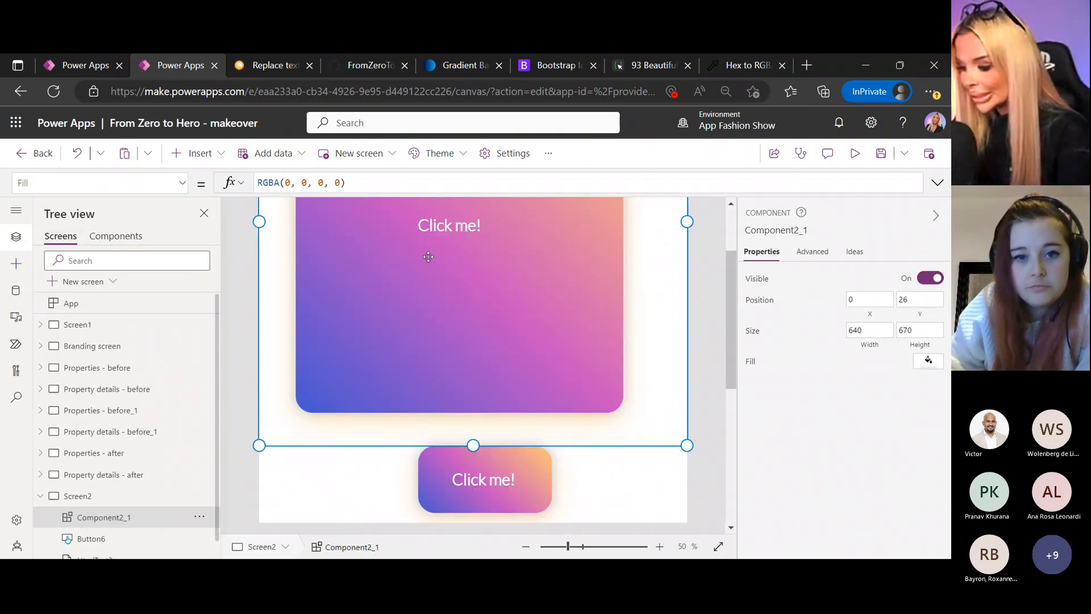
scroll(381, 296, "down", 1)
left_click_drag(371, 281, 405, 247)
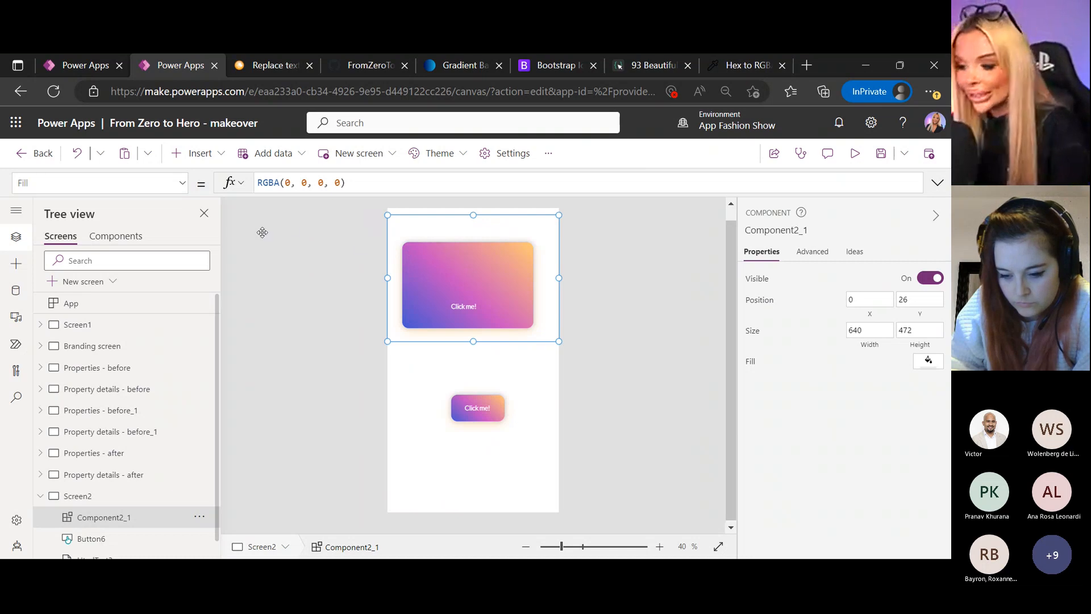
- Add a custom input property named Colour with the Text data type to Component2
left_click(115, 236)
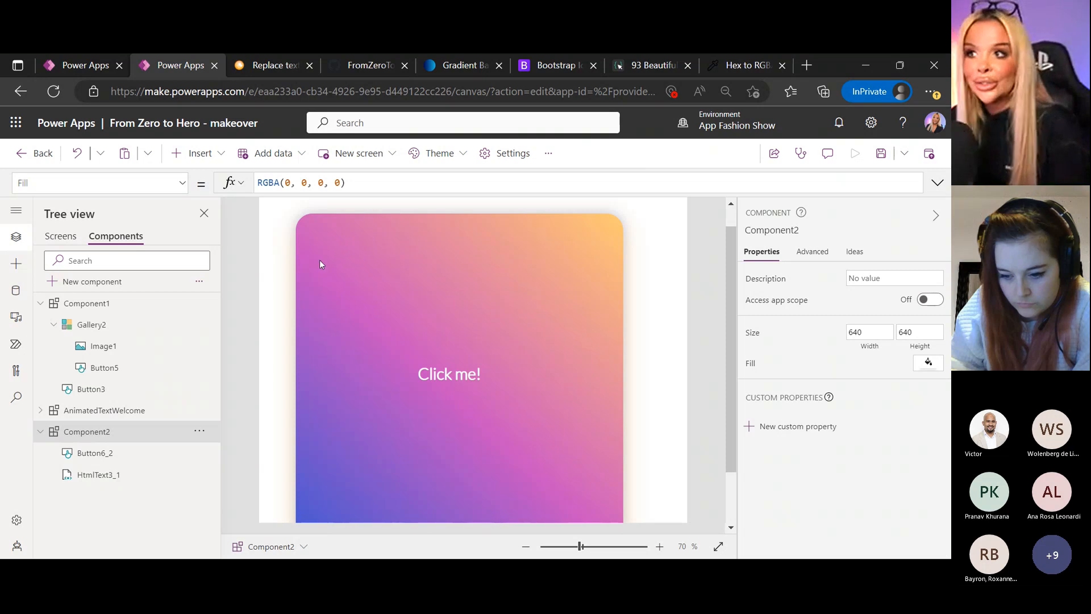
key("ctrl+minus")
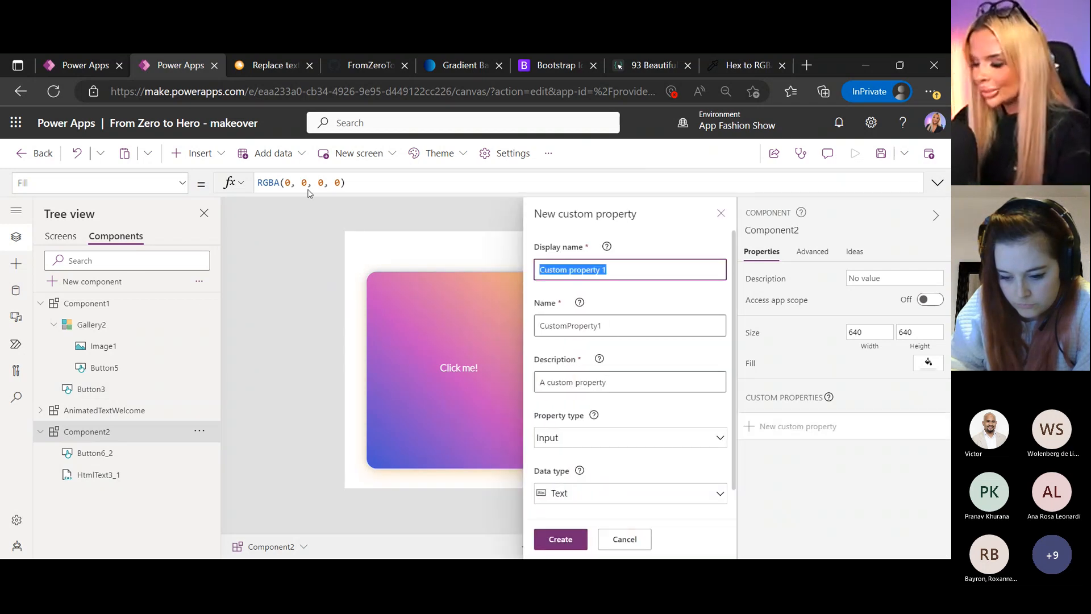
type("HRE")
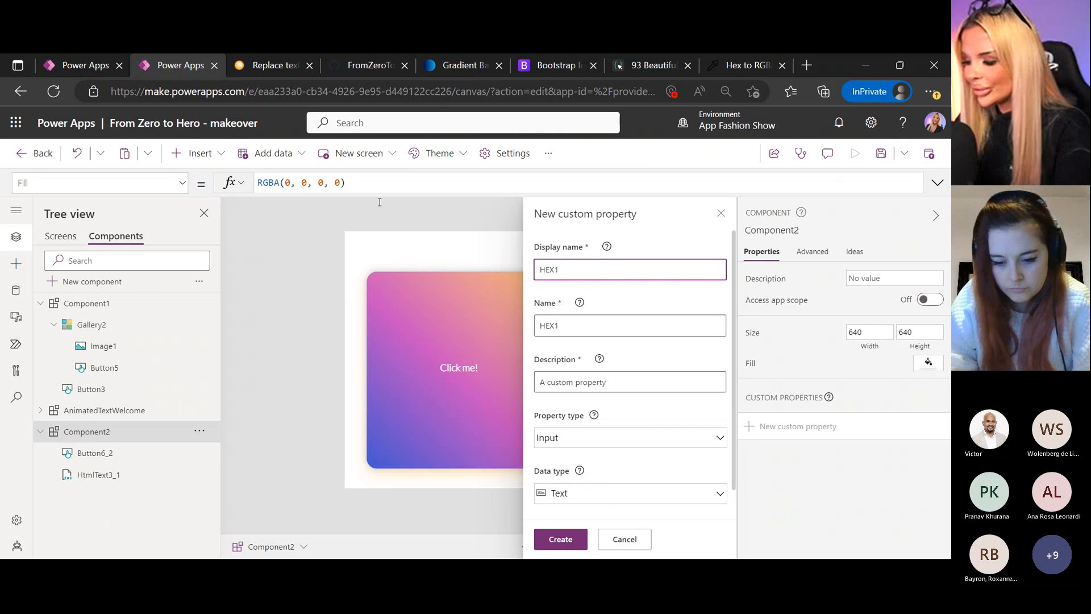
key("ctrl+a")
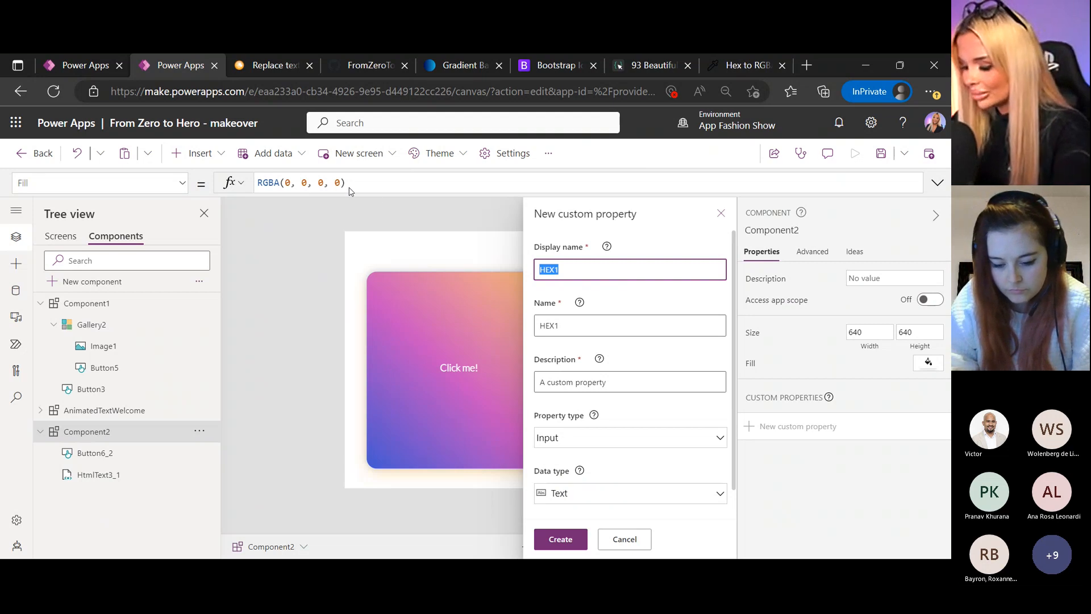
type("C")
key("BackSpace")
type("Colour")
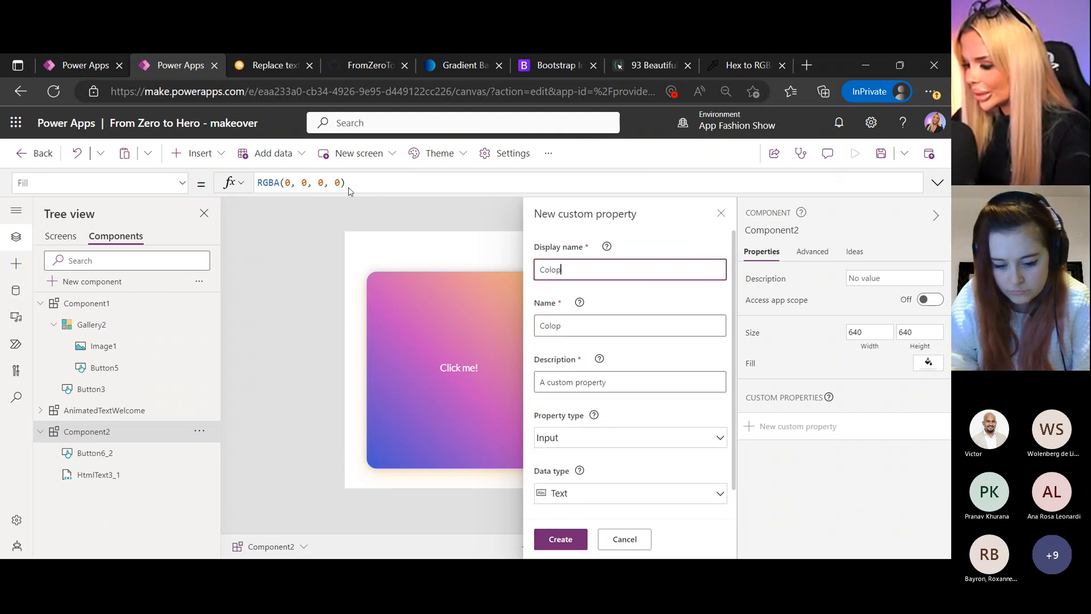
key("Return")
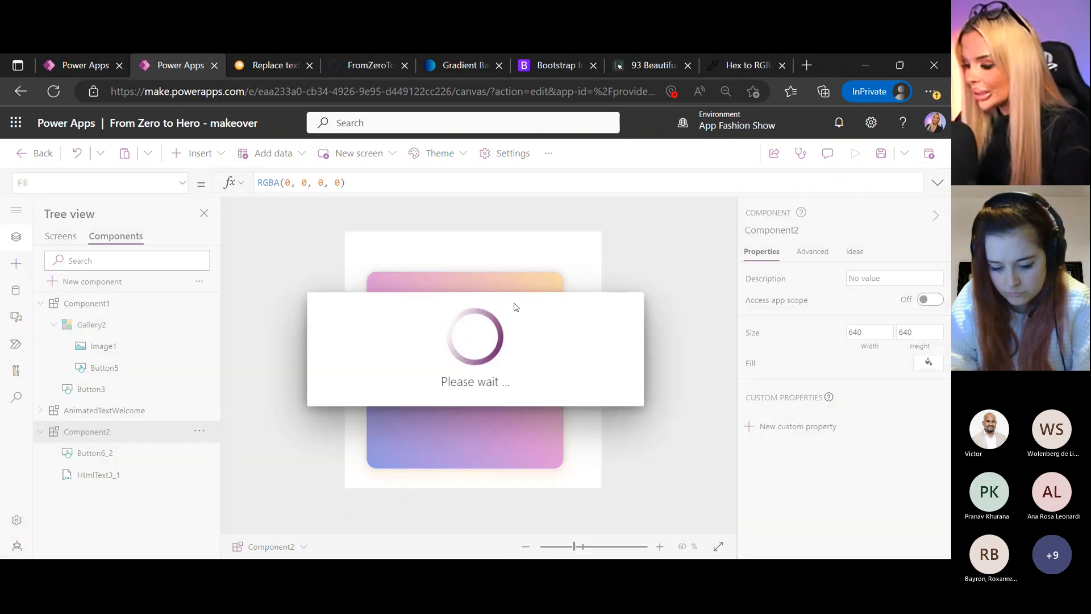
- Copy the whole linear-gradient value of background-image from the HtmlText formula of Component2's HTML text control
left_click(360, 327)
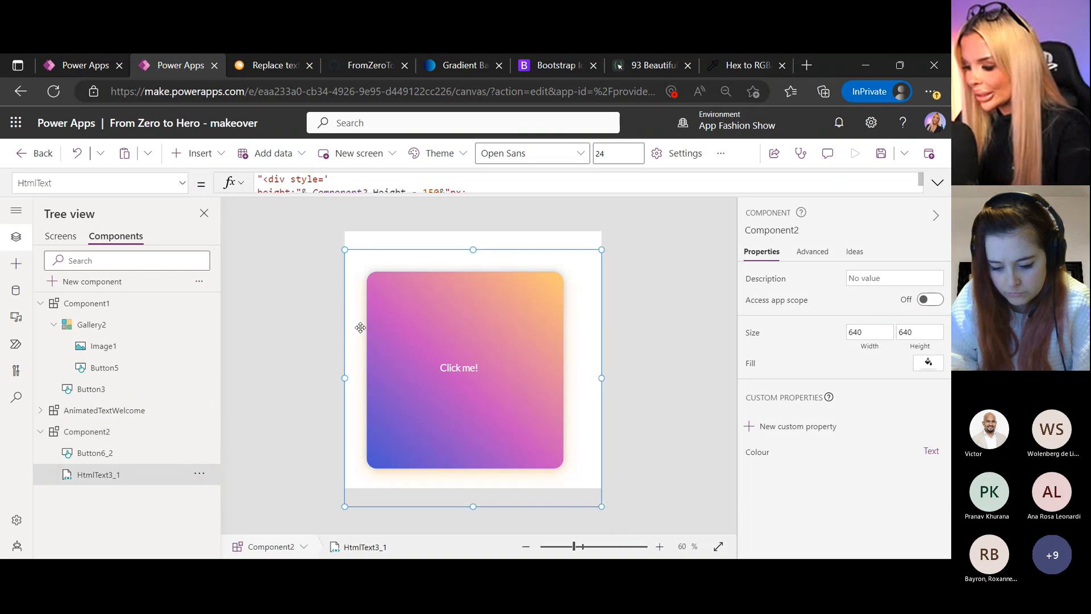
left_click_drag(260, 194, 262, 276)
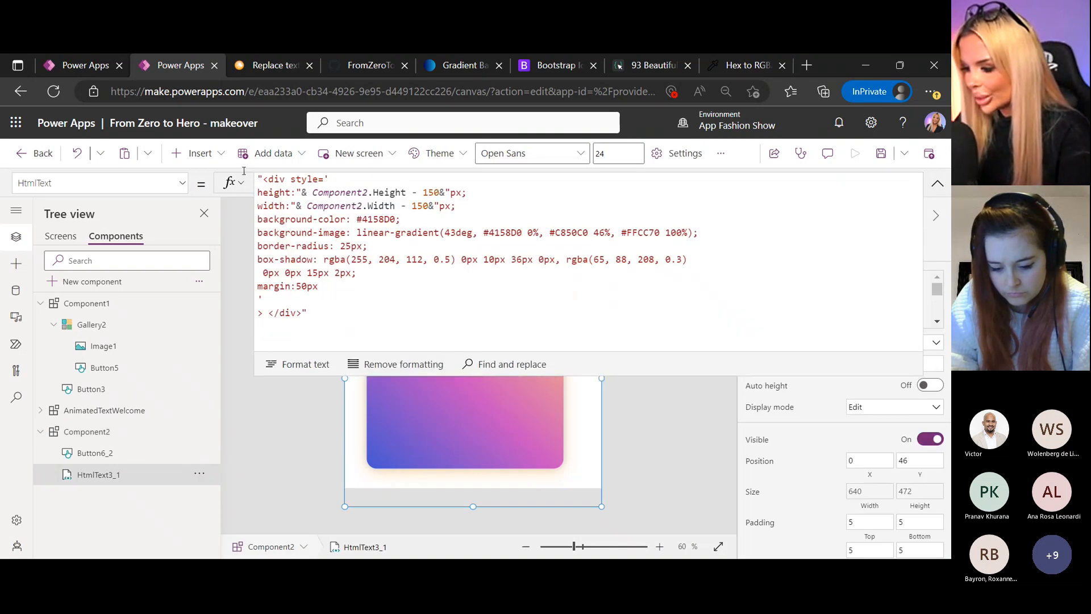
left_click_drag(350, 232, 693, 232)
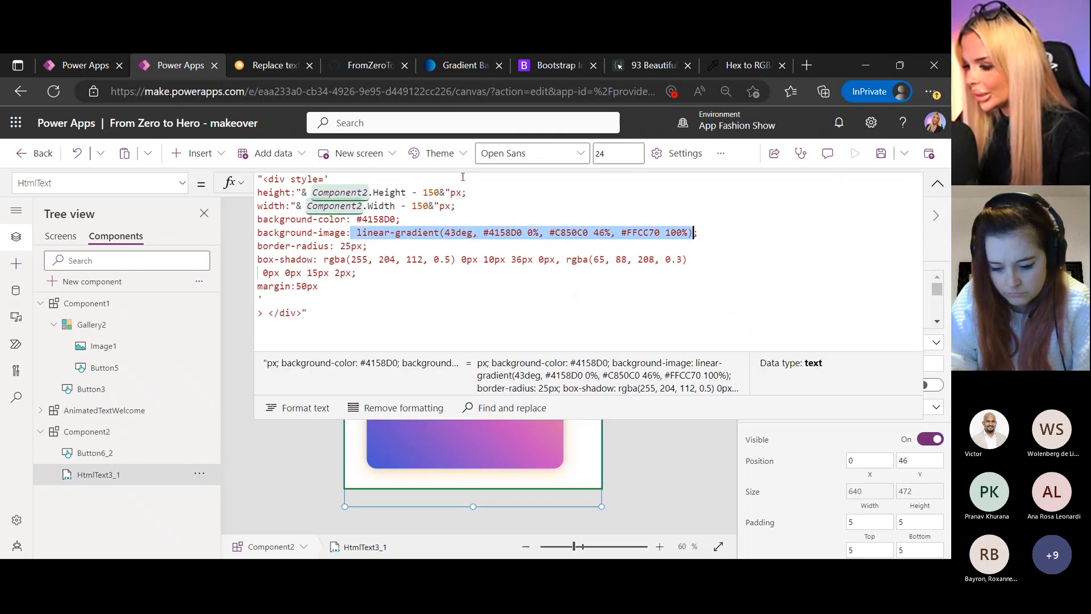
type("C;")
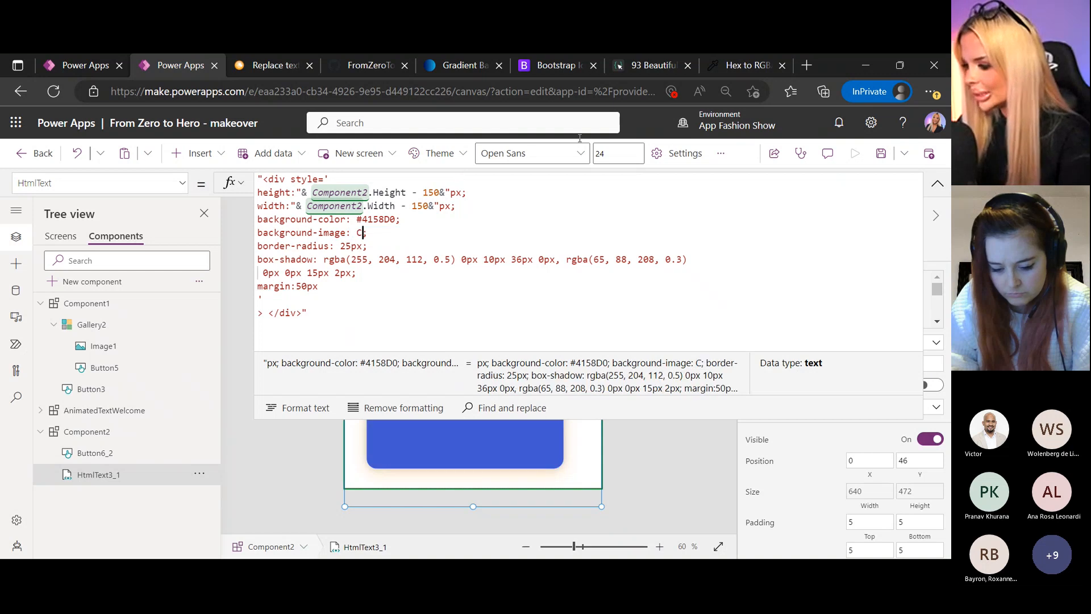
key("ctrl+z")
key("ctrl+c")
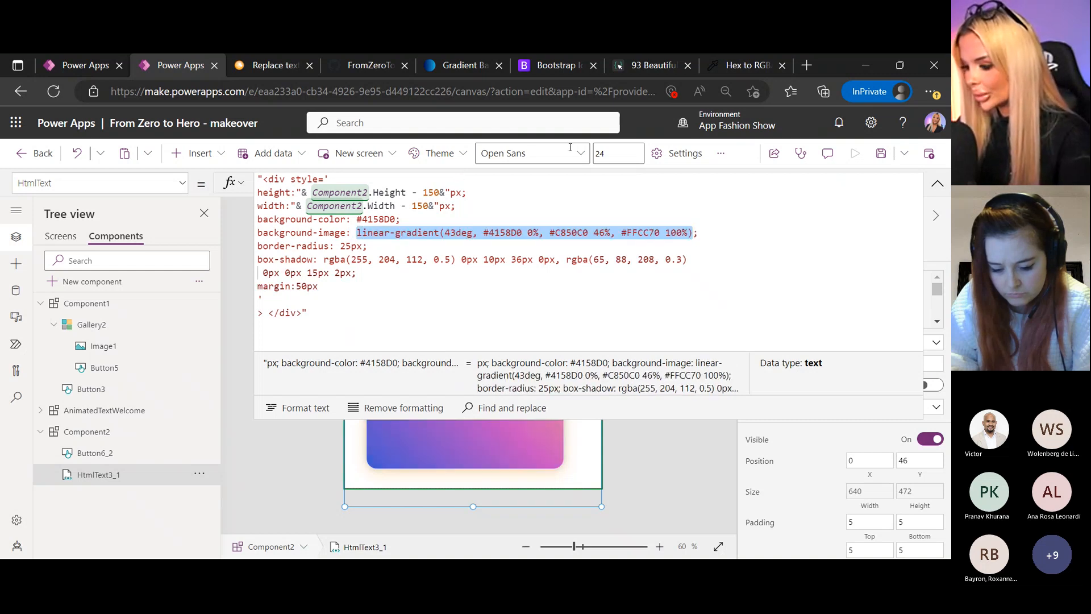
left_click(622, 146)
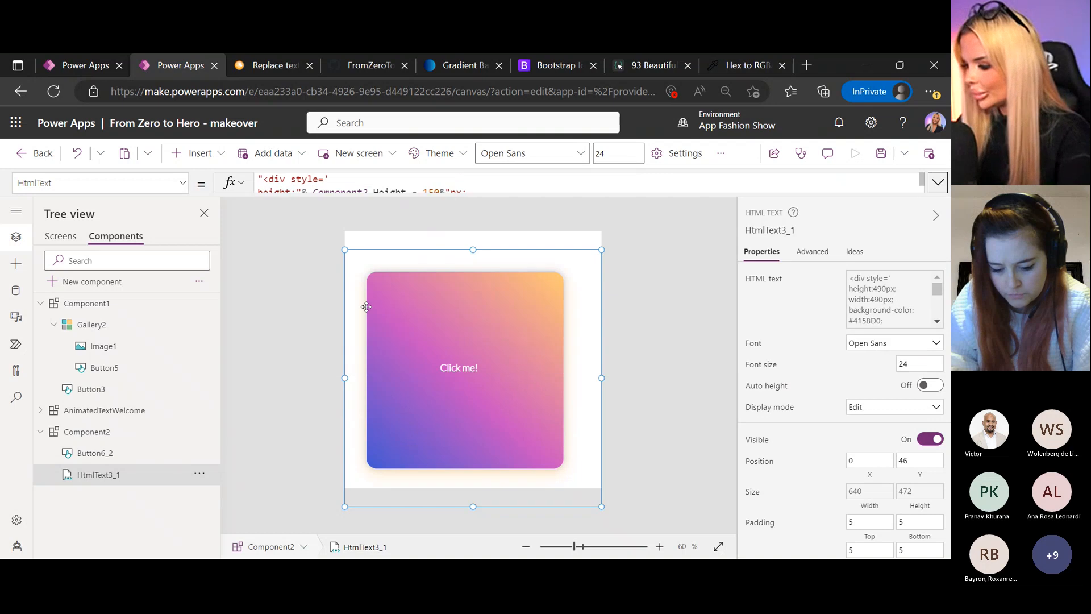
- Set the default of Component2's Colour property to "linear-gradient(43deg, #4158D0 0%, #C850C0 46%, #FFCC70 100%)"
left_click(89, 307)
left_click(757, 452)
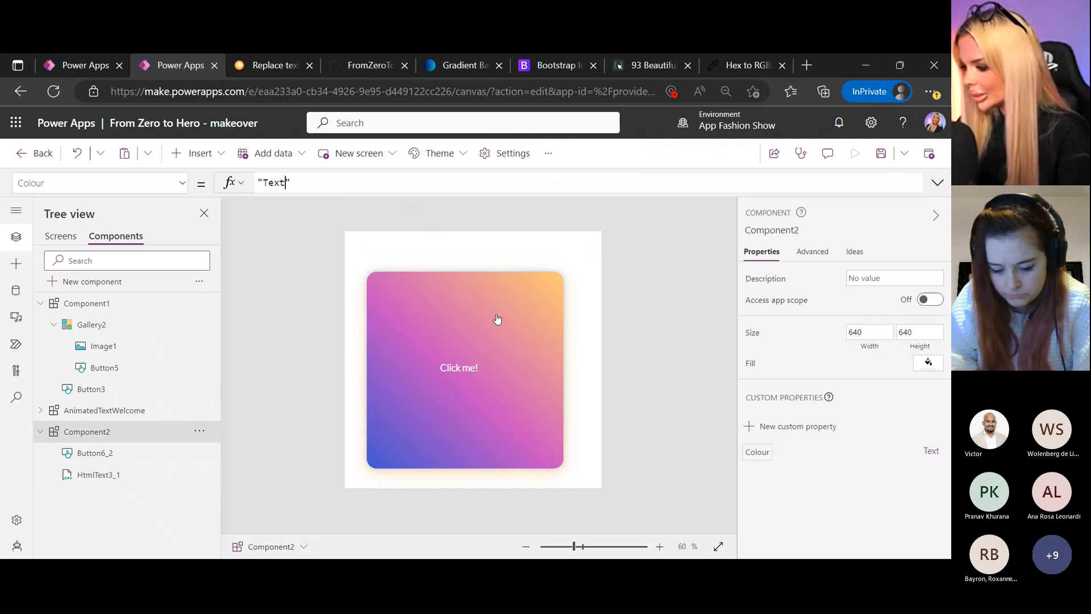
key("Left")
key("ctrl+shift+Left")
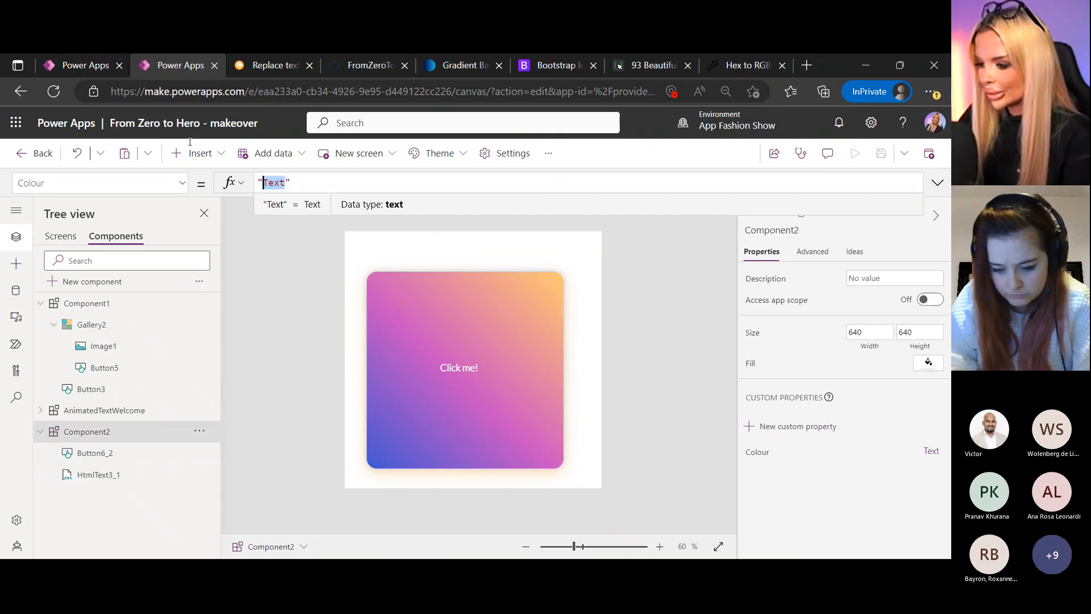
key("ctrl+v")
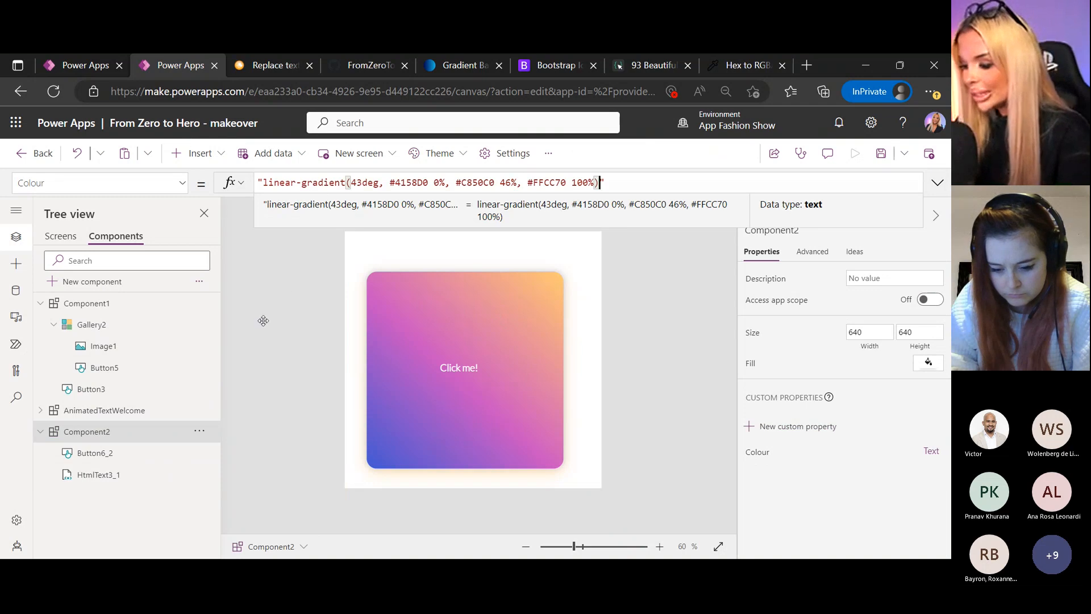
- In the HTML text control's HtmlText formula, replace the hard-coded background-image gradient with a concatenated reference to Component2.Colour
left_click(98, 474)
left_click(937, 183)
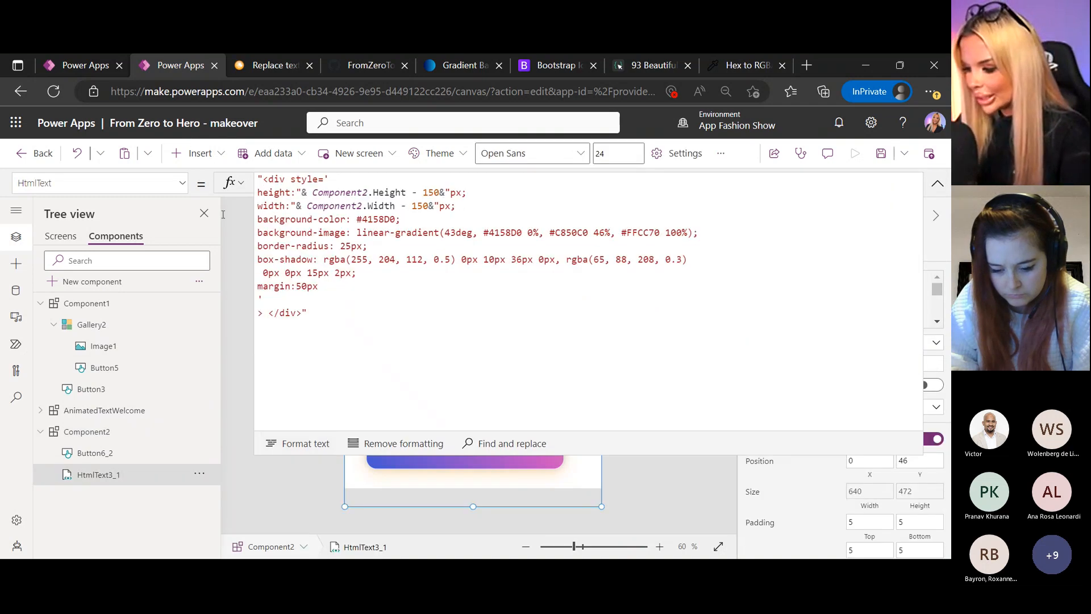
left_click_drag(352, 233, 693, 233)
type("\"& ")
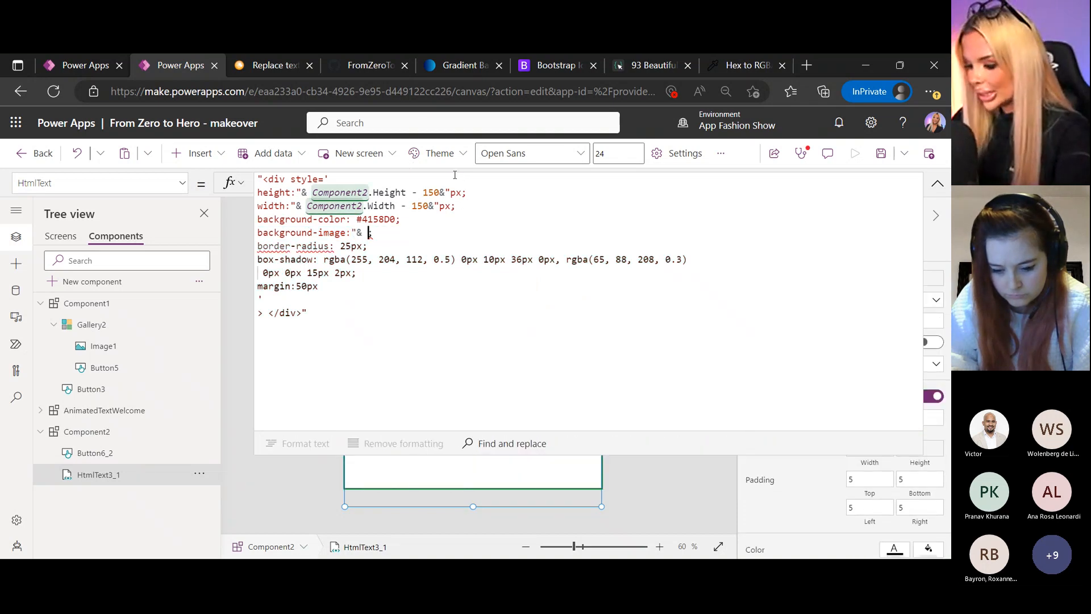
type("component")
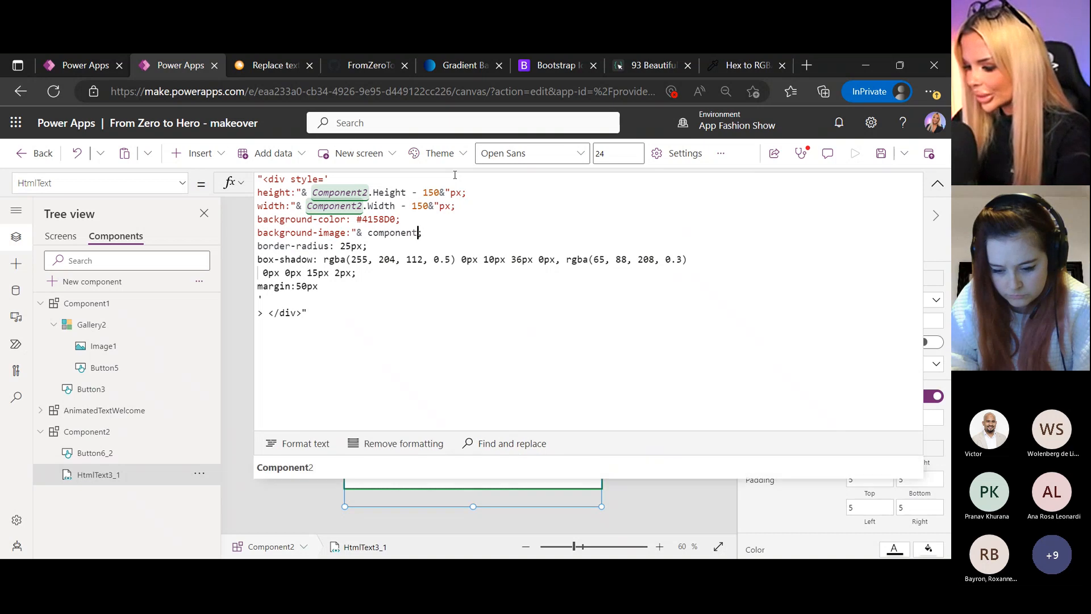
key("Tab")
type(".")
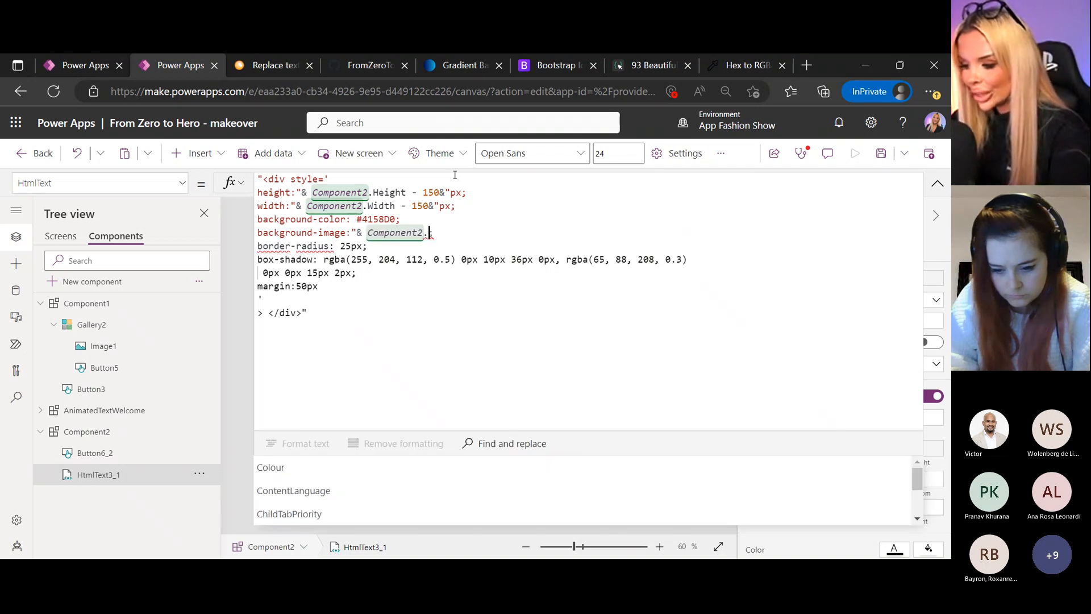
type("Colour")
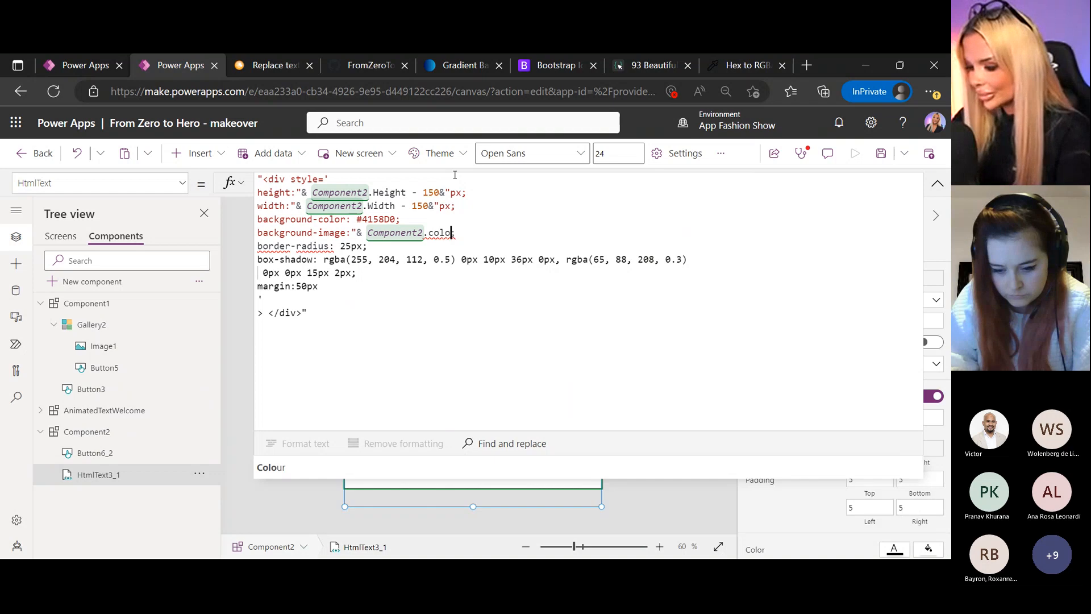
type("&\"")
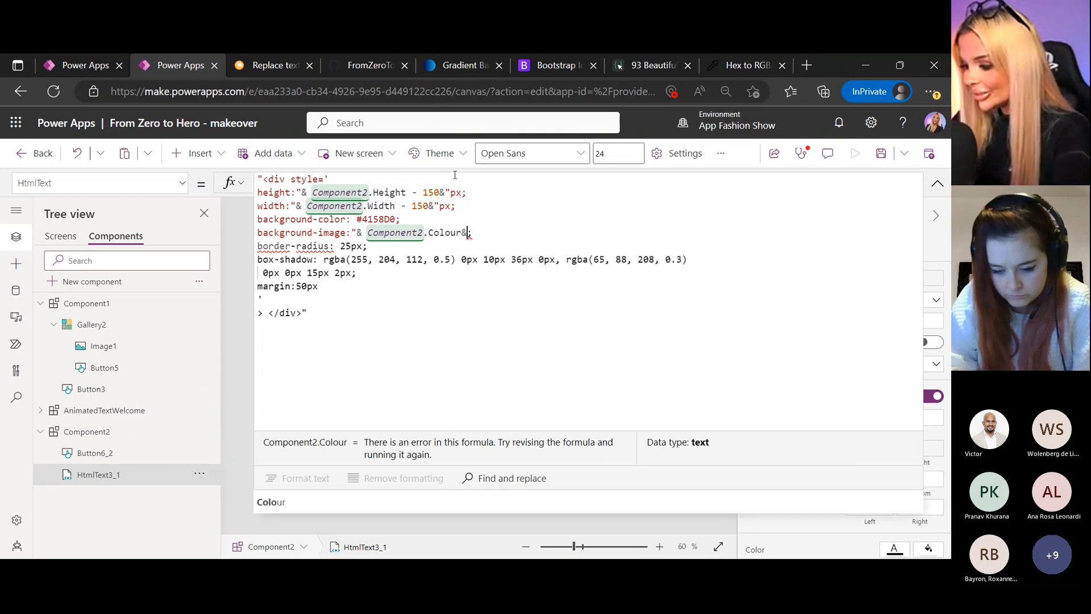
left_click(937, 183)
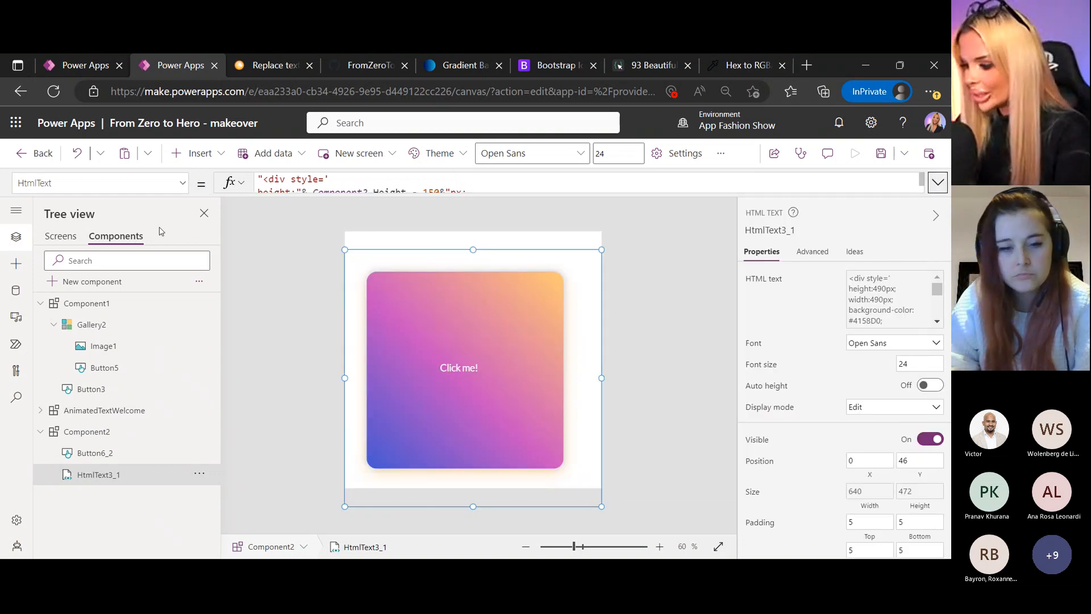
- Copy the 62° #8EC5FC to #E0C3FC gradient CSS from the Gradient Backgrounds site into the Screen2 instance's Colour, and resize the instance to about 618 high
left_click(60, 236)
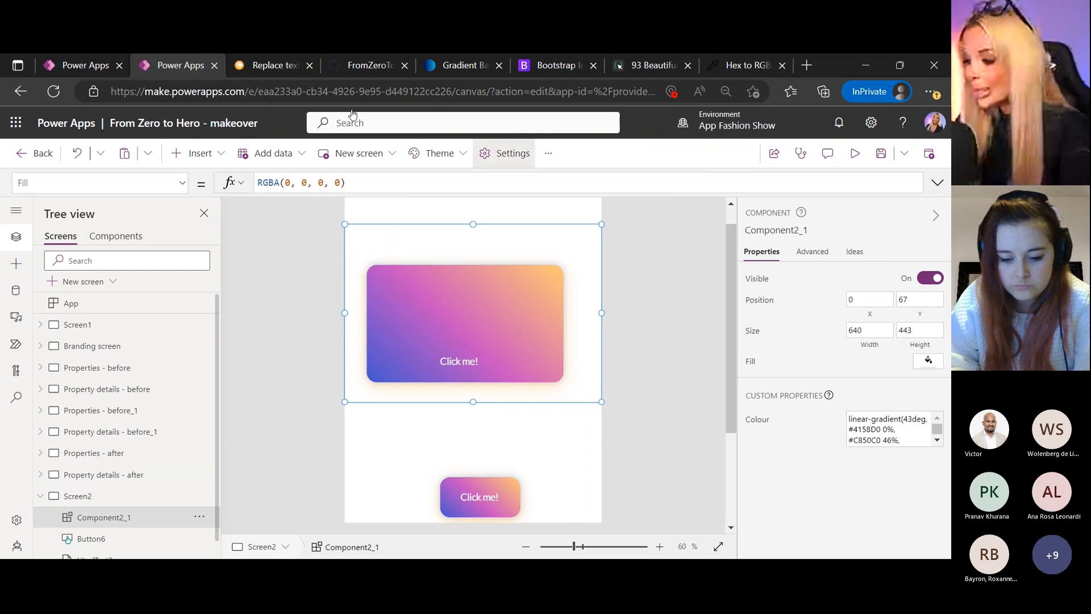
left_click(461, 65)
scroll(419, 183, "down", 5)
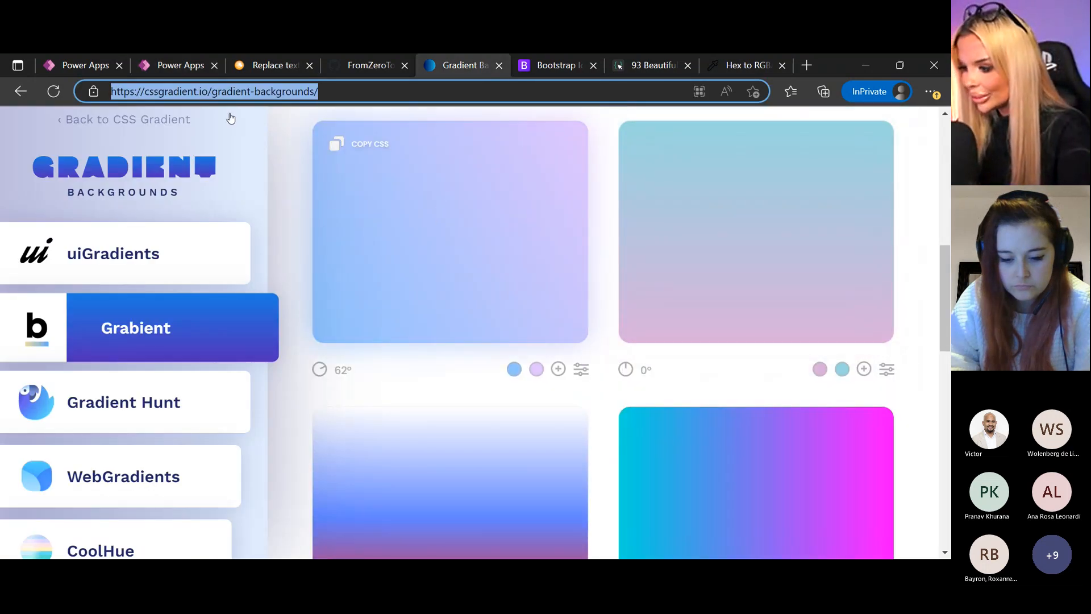
left_click(176, 66)
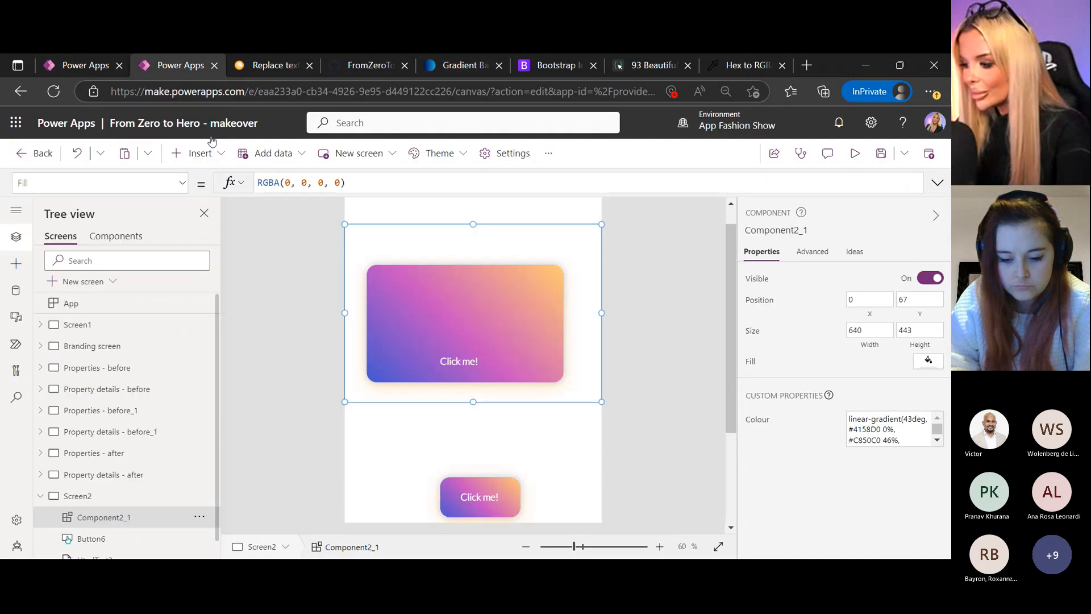
left_click(884, 440)
key("ctrl+a")
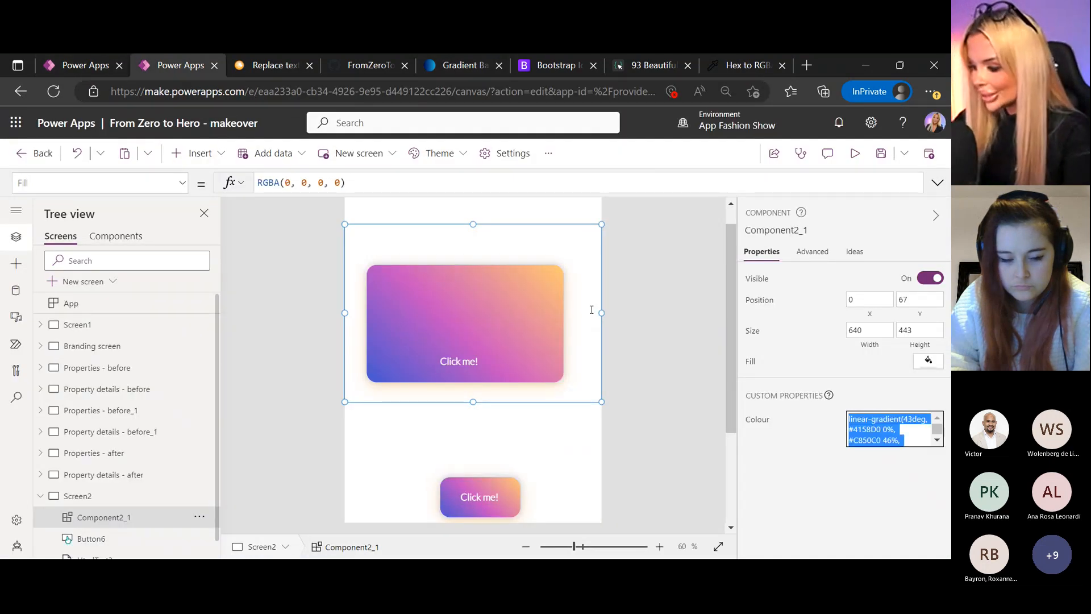
type("background-color: #8EC5FC; background-image: linear-gradient(62deg, #8EC5FC 0%, #E0C3FC 100%);")
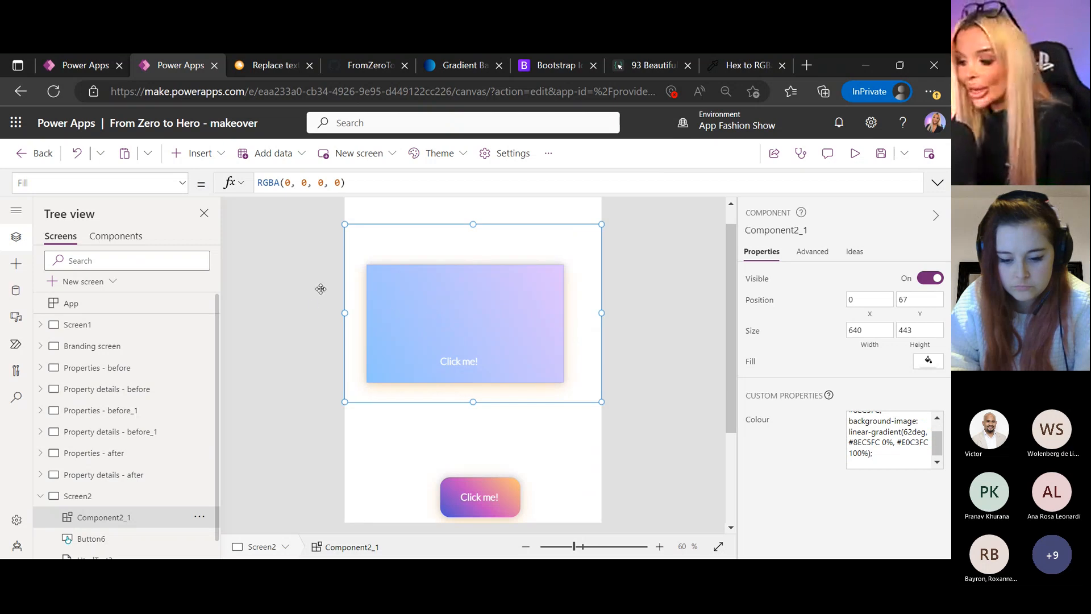
left_click_drag(473, 402, 473, 472)
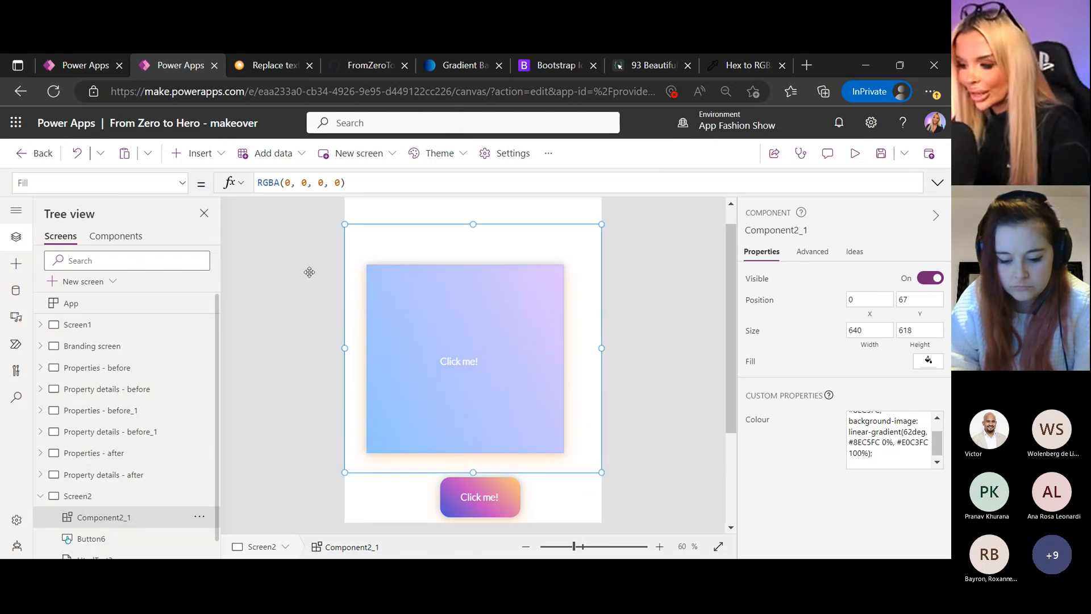
- Examine the HtmlText formula in Component2 against the Colour value of the instance on Screen2
left_click(116, 236)
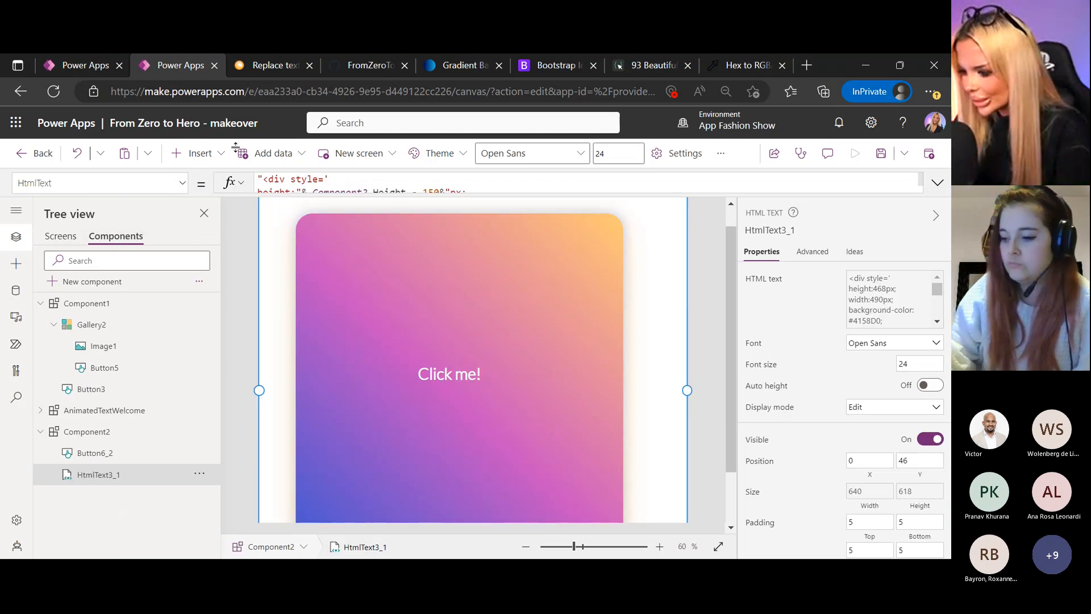
left_click(327, 183)
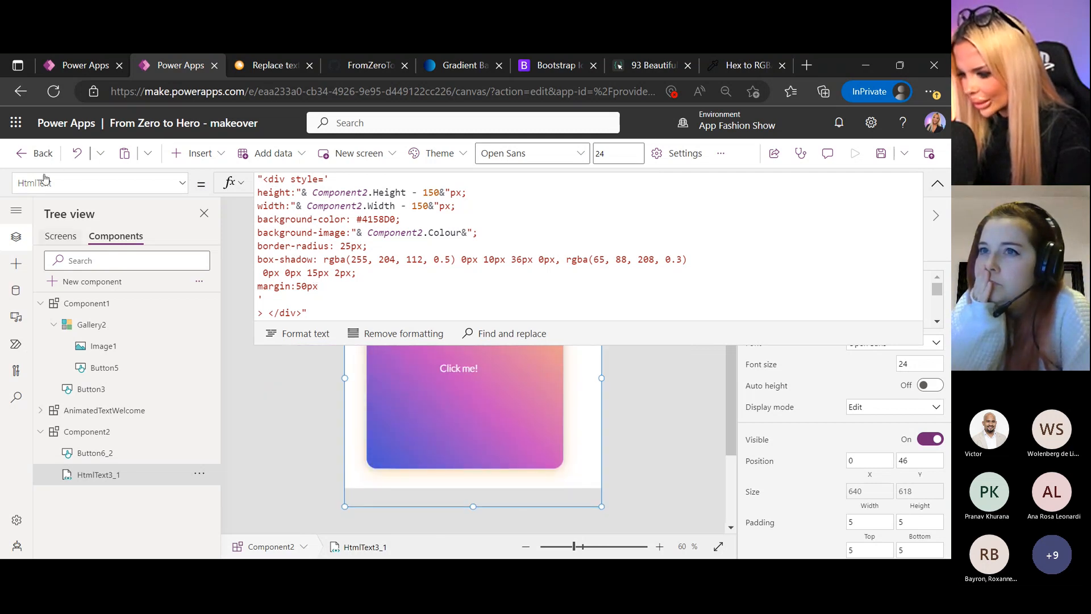
left_click(60, 236)
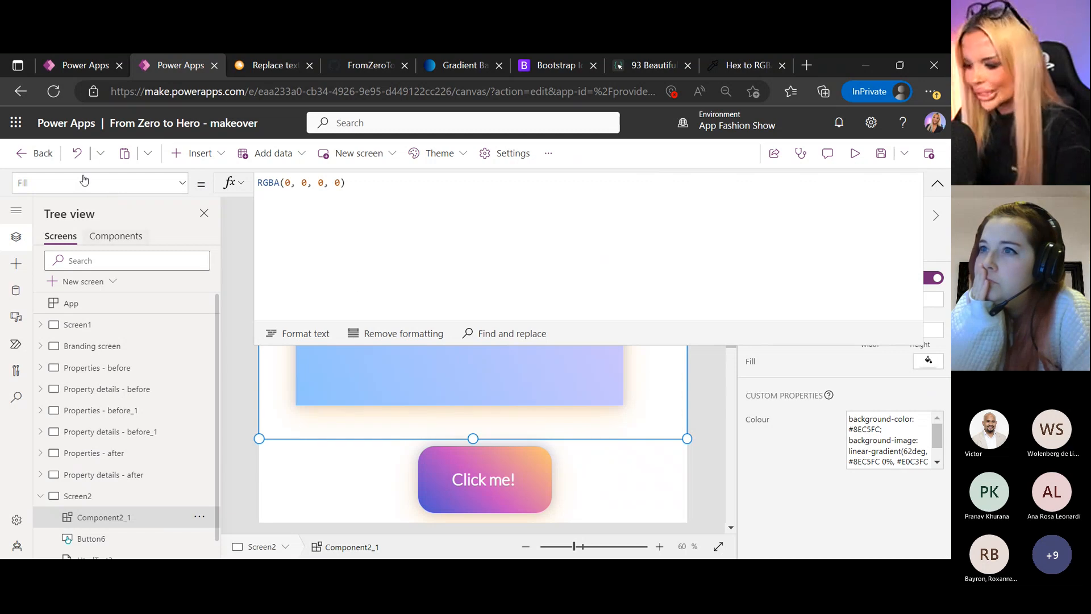
left_click(115, 235)
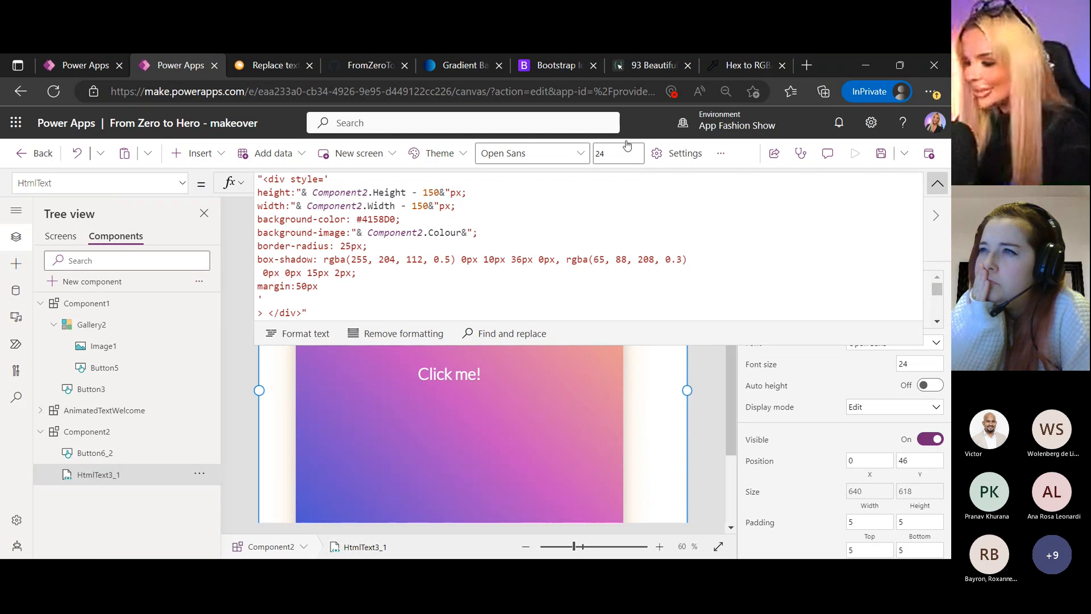
left_click(937, 183)
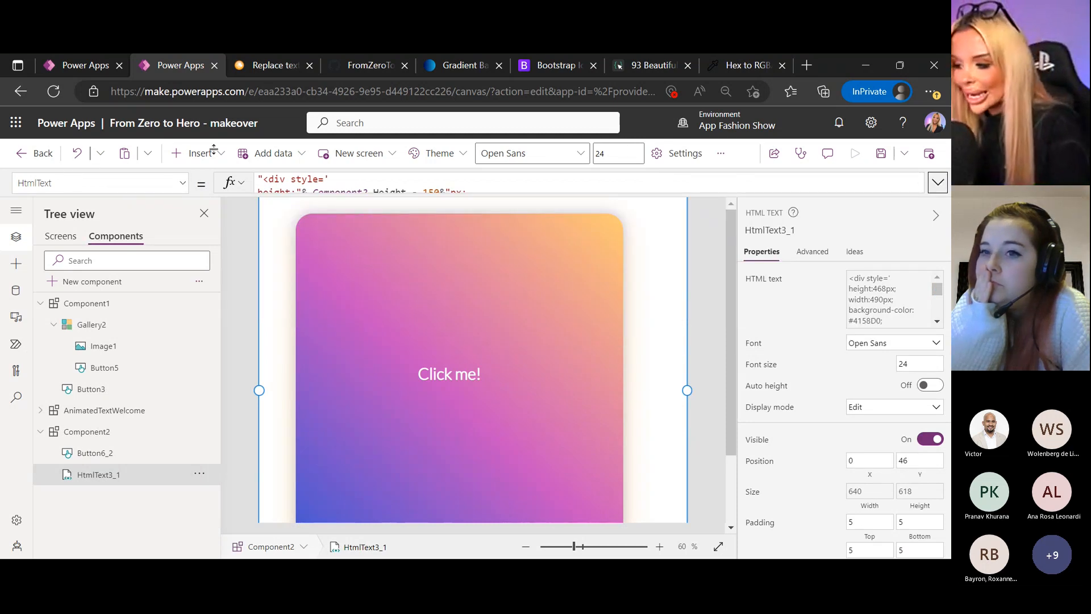
left_click(287, 187)
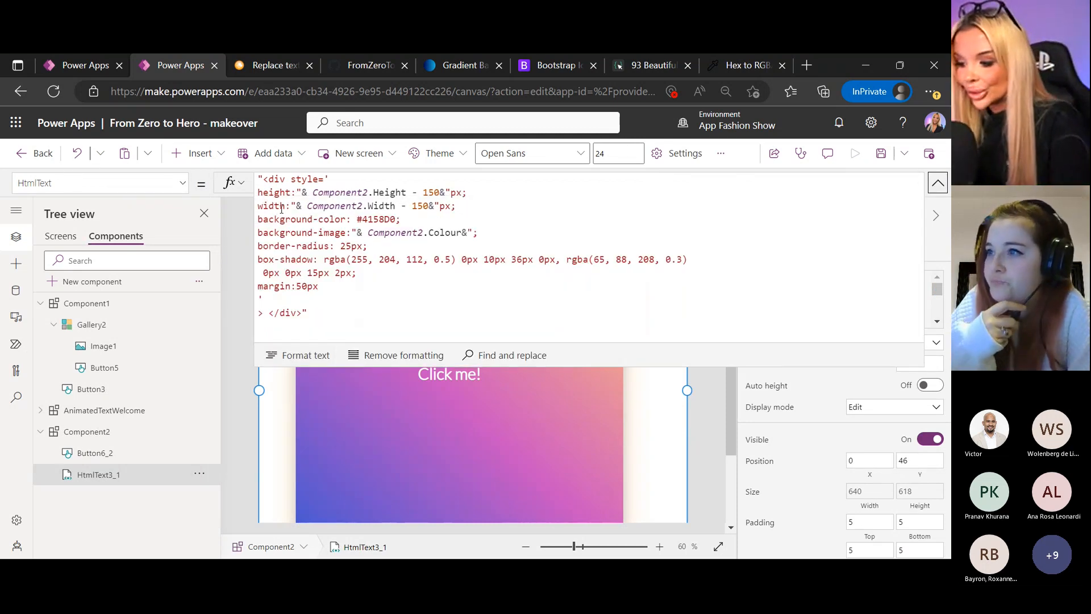
left_click(58, 236)
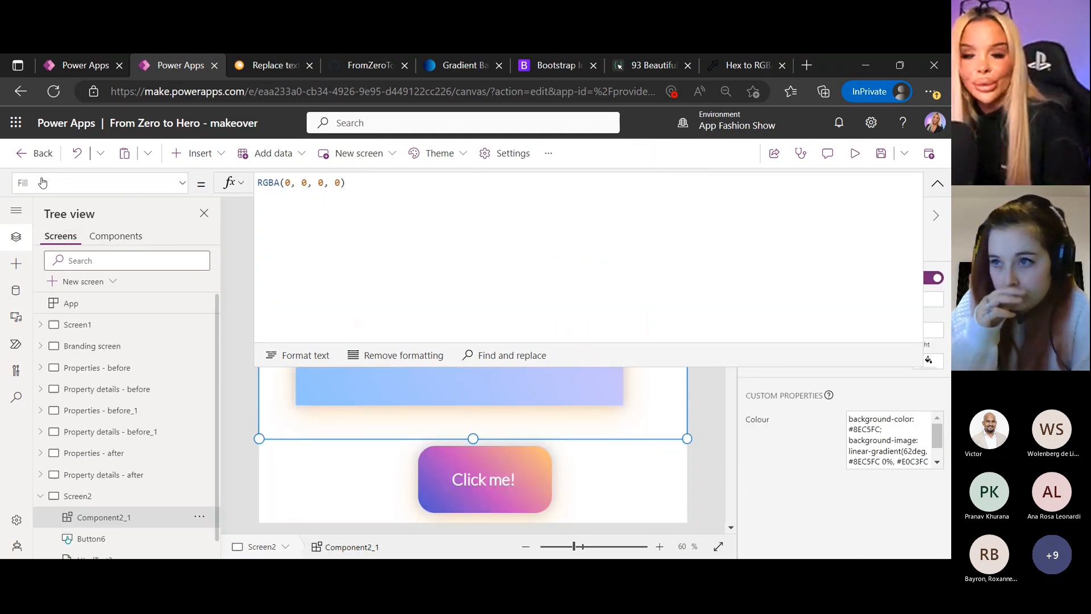
- Collapse the formula editor and deselect the component instance on Screen2
left_click(937, 183)
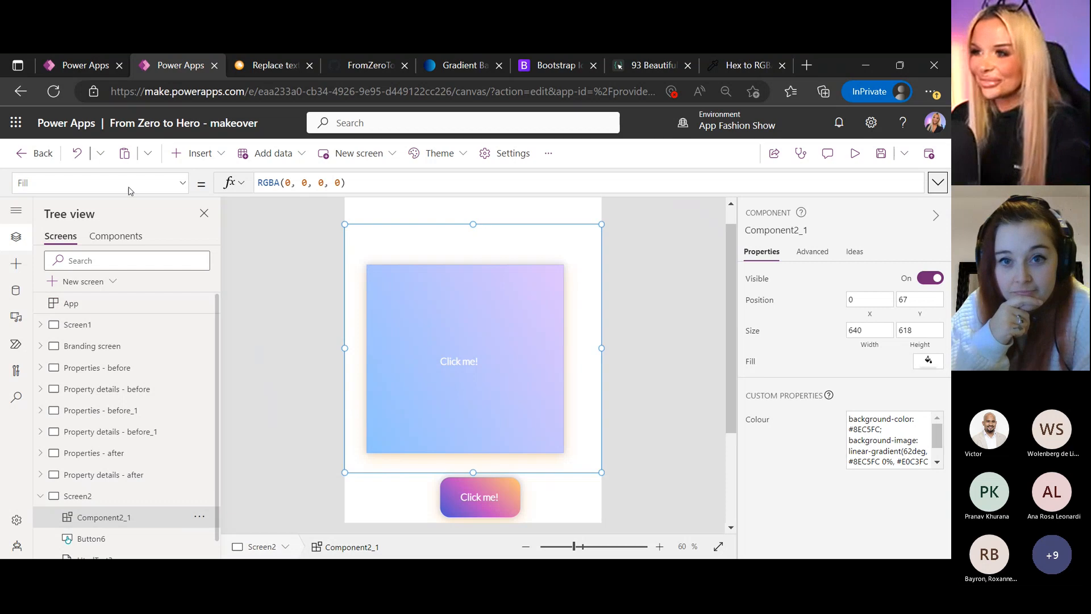
key("Escape")
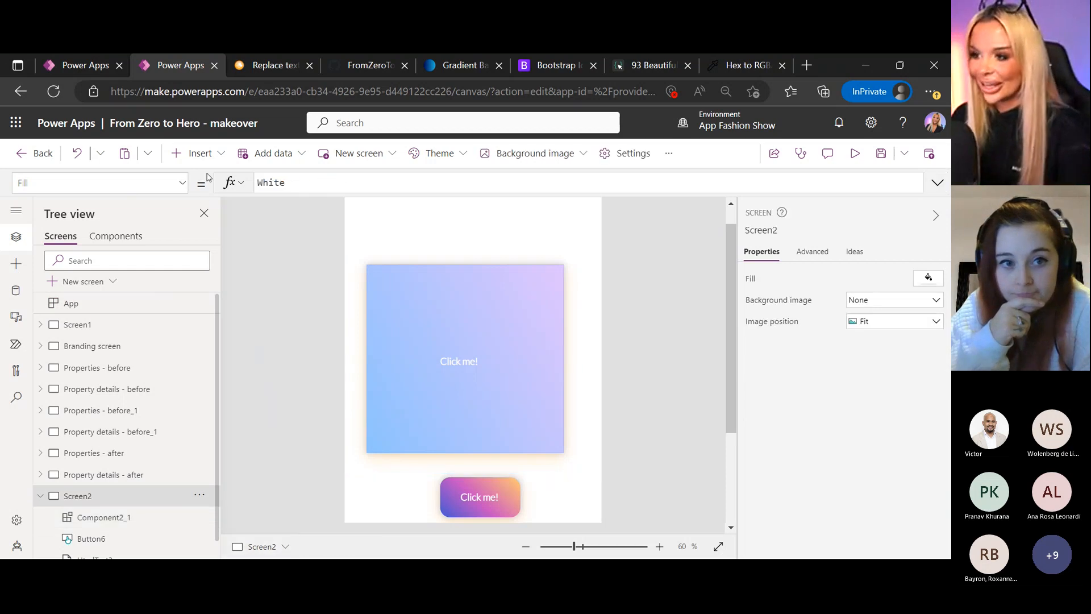
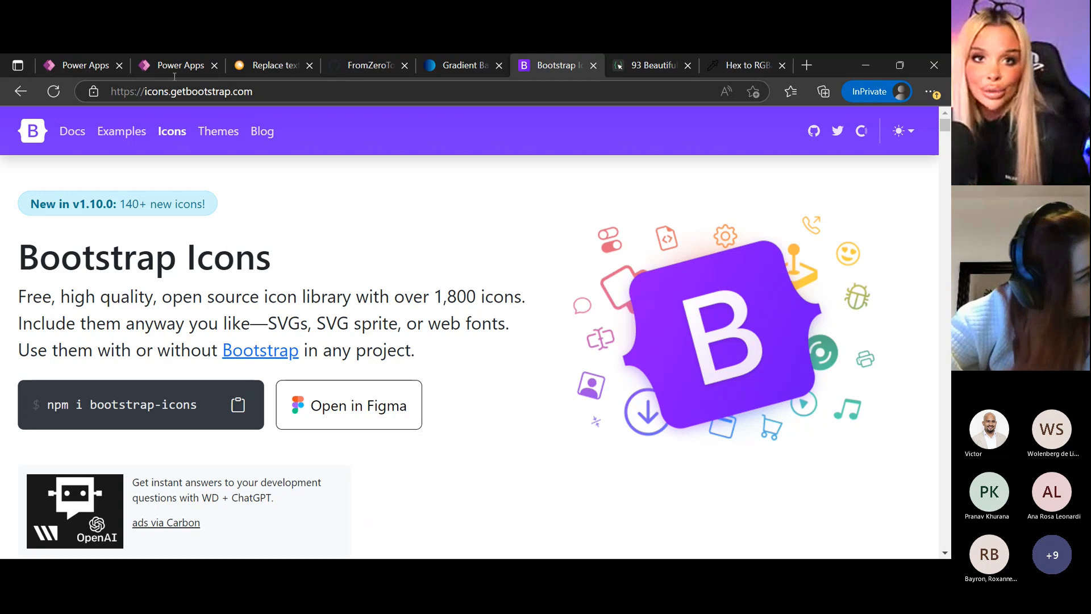
- Browse the Bootstrap Icons library and open the balloon-heart-fill icon's page
scroll(203, 181, "down", 2)
scroll(203, 181, "down", 12)
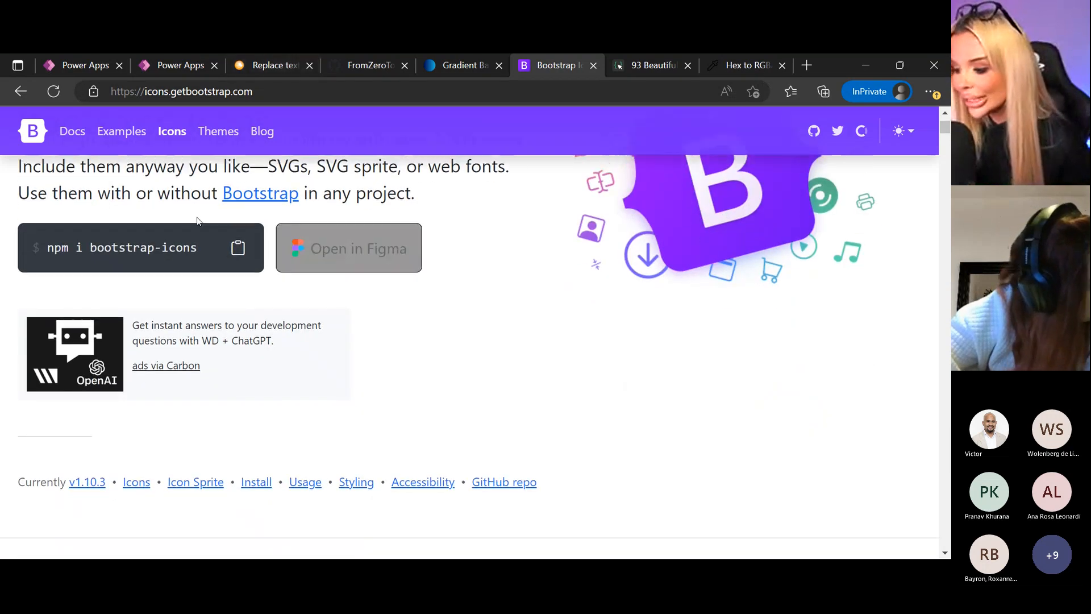
scroll(394, 196, "down", 20)
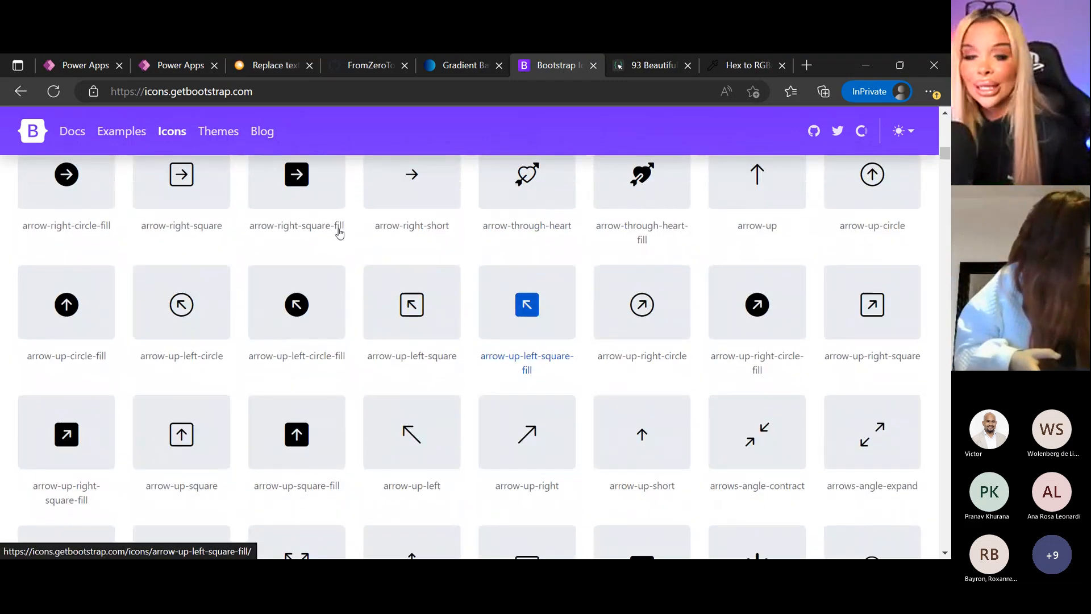
scroll(319, 244, "up", 1)
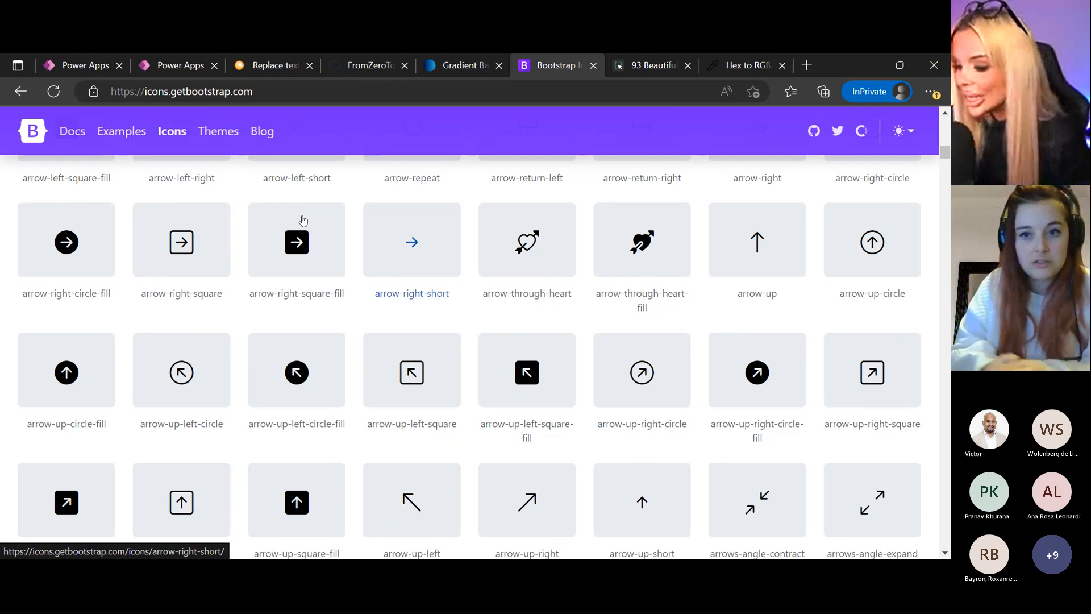
scroll(300, 228, "down", 5)
scroll(295, 241, "down", 9)
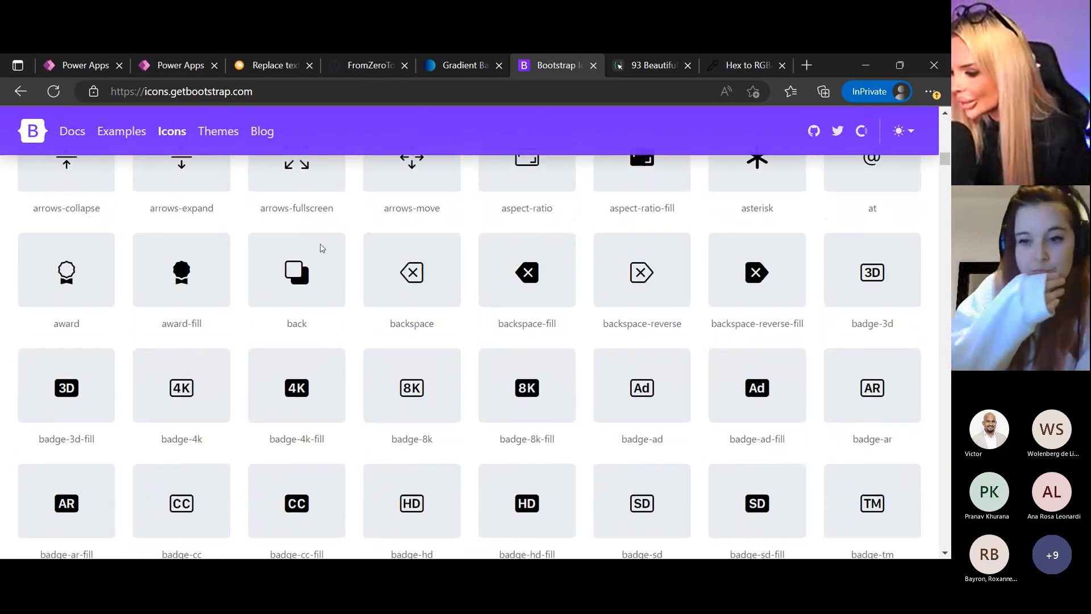
scroll(349, 233, "down", 5)
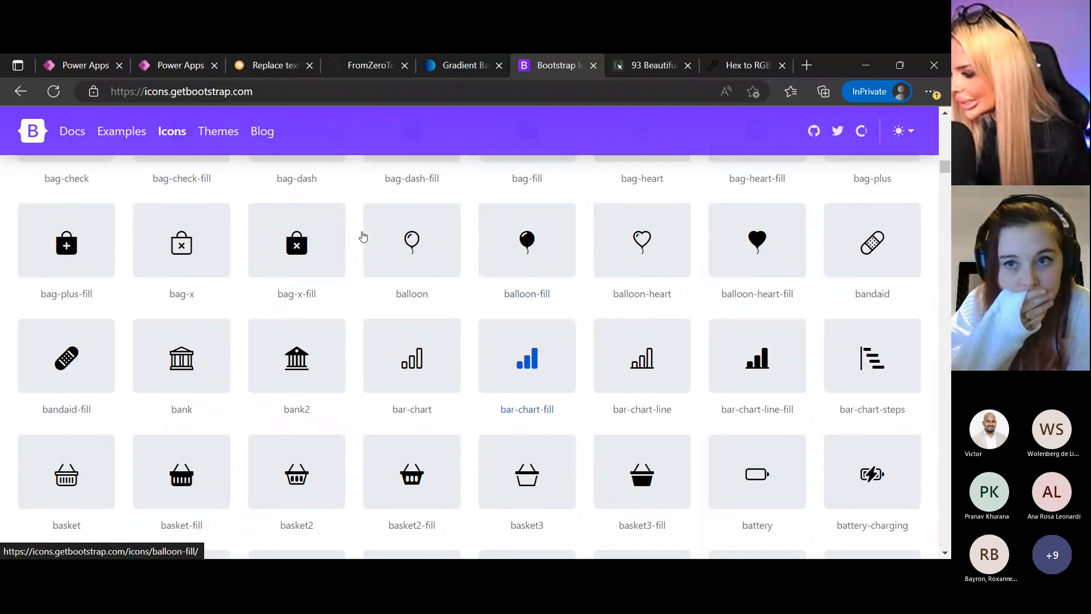
scroll(361, 236, "up", 2)
left_click(528, 264)
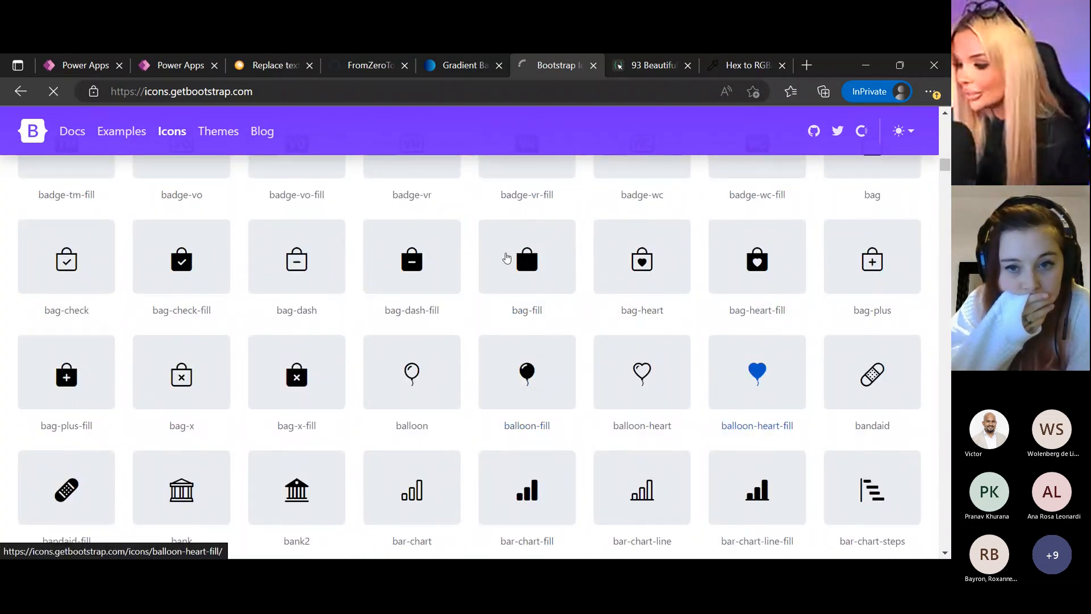
- Examine the balloon-heart-fill page from the icon preview down to its Code point and Copy HTML sections
scroll(494, 268, "down", 1)
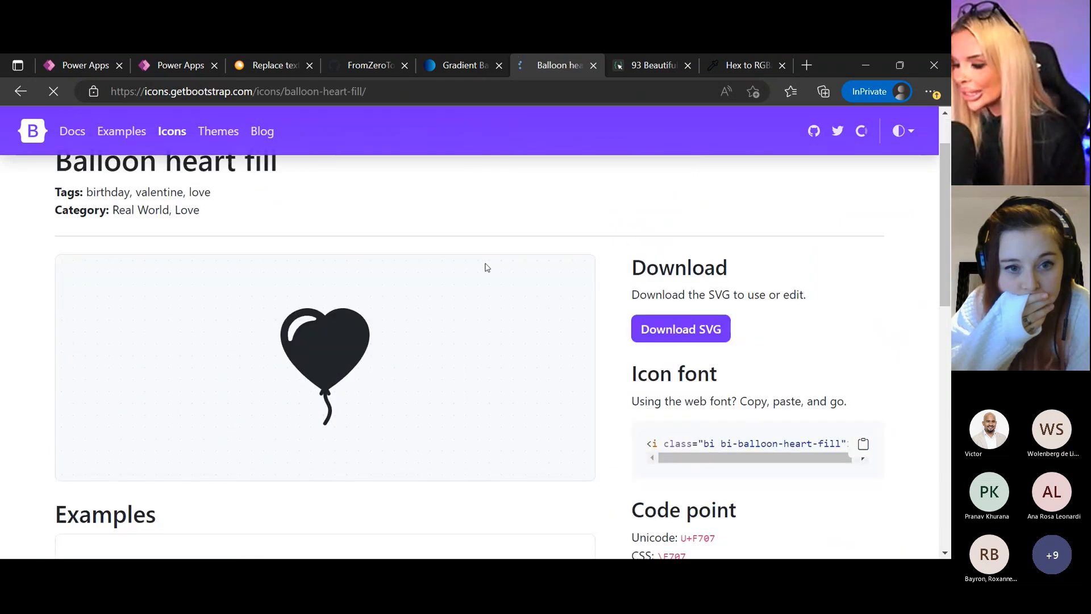
scroll(363, 251, "down", 1)
scroll(363, 251, "up", 1)
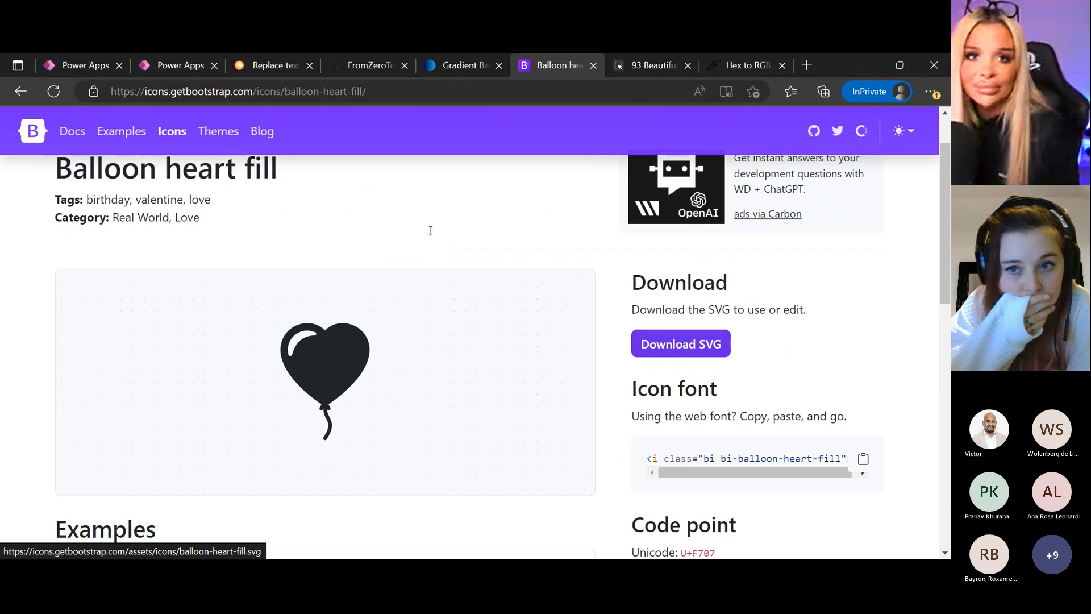
scroll(429, 233, "down", 2)
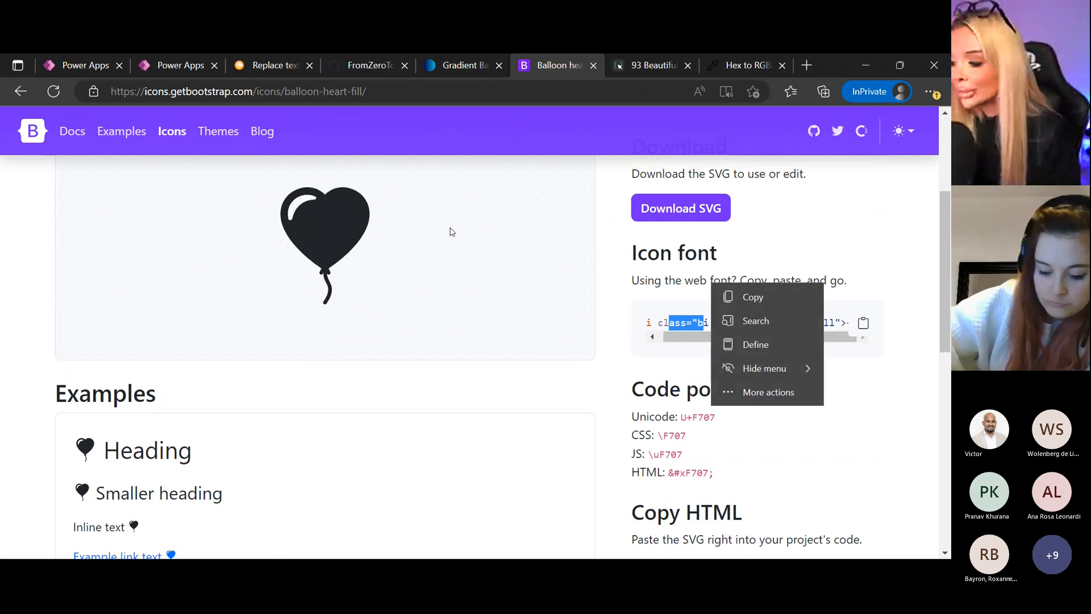
scroll(449, 234, "down", 3)
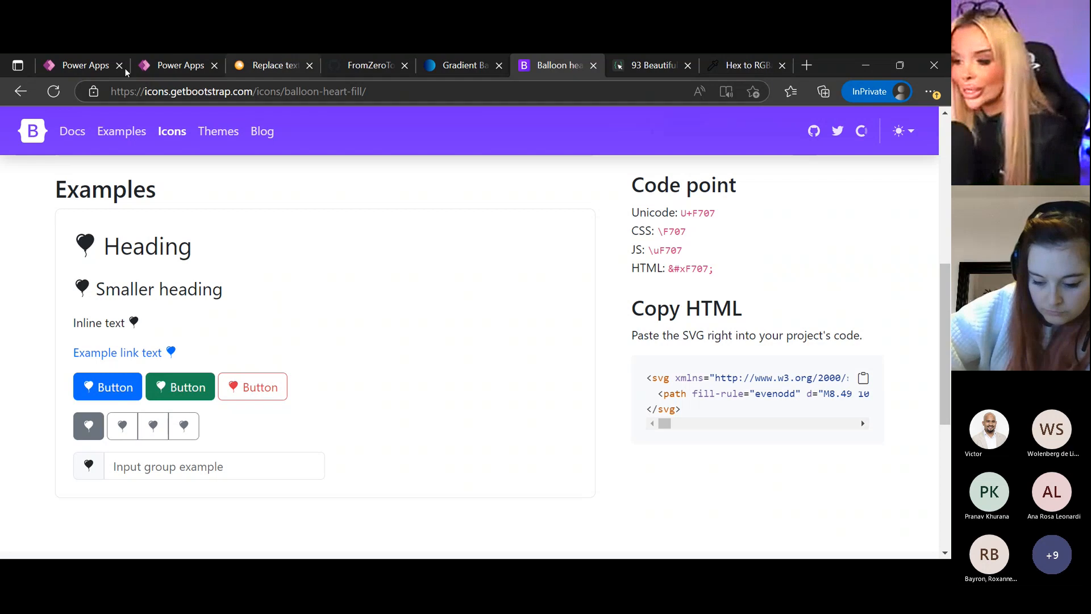
- Switch back to the Power Apps editor and add a new blank screen after Screen2
left_click(170, 65)
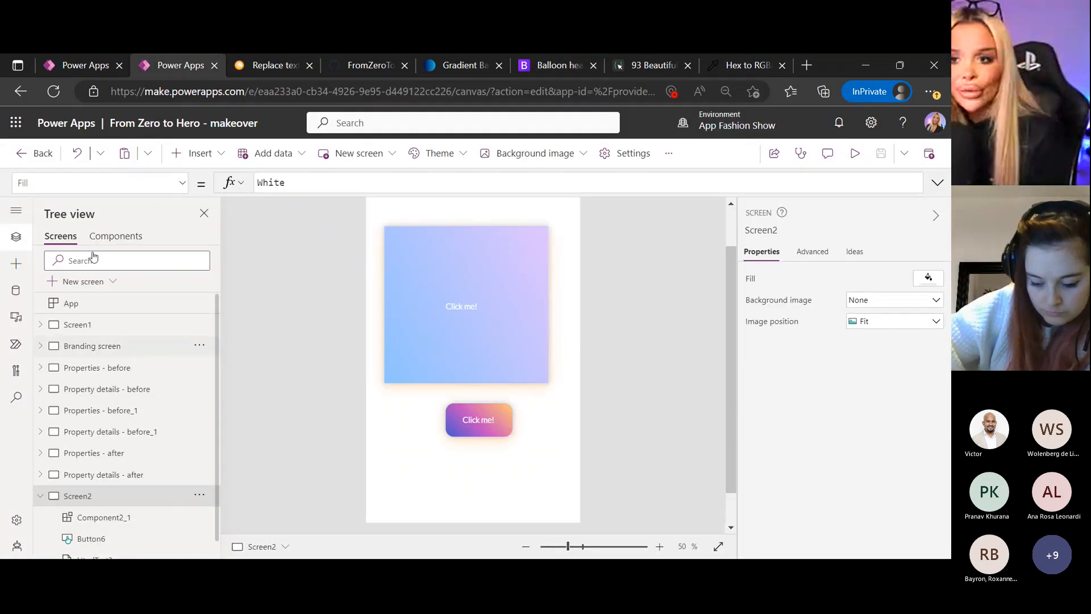
scroll(81, 294, "down", 1)
left_click(81, 290)
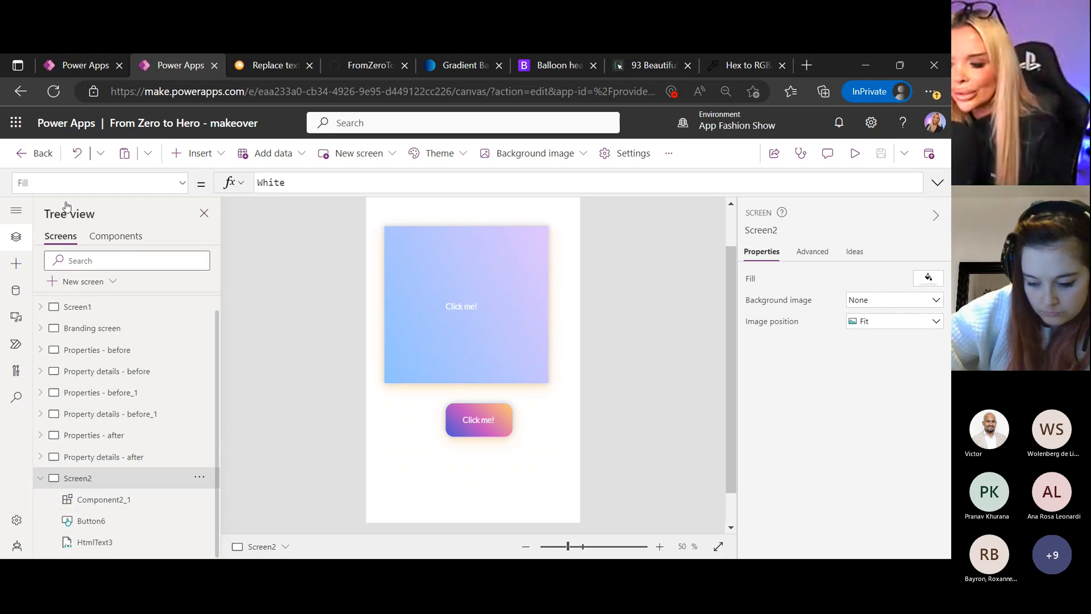
left_click(59, 238)
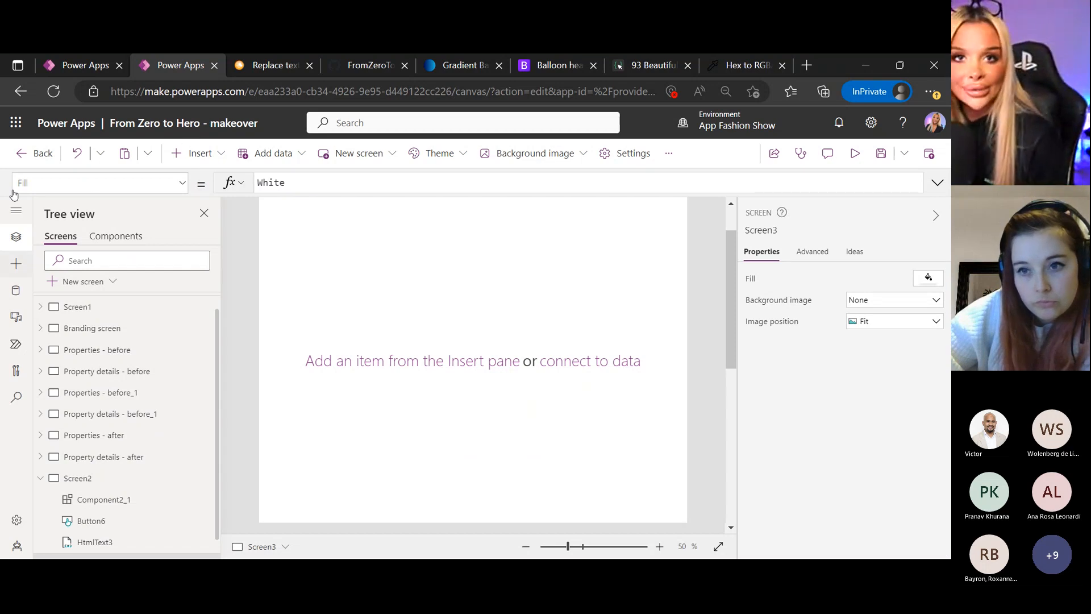
- Insert an Image control on the new blank screen and place it at about X 72, Y 342
left_click(16, 263)
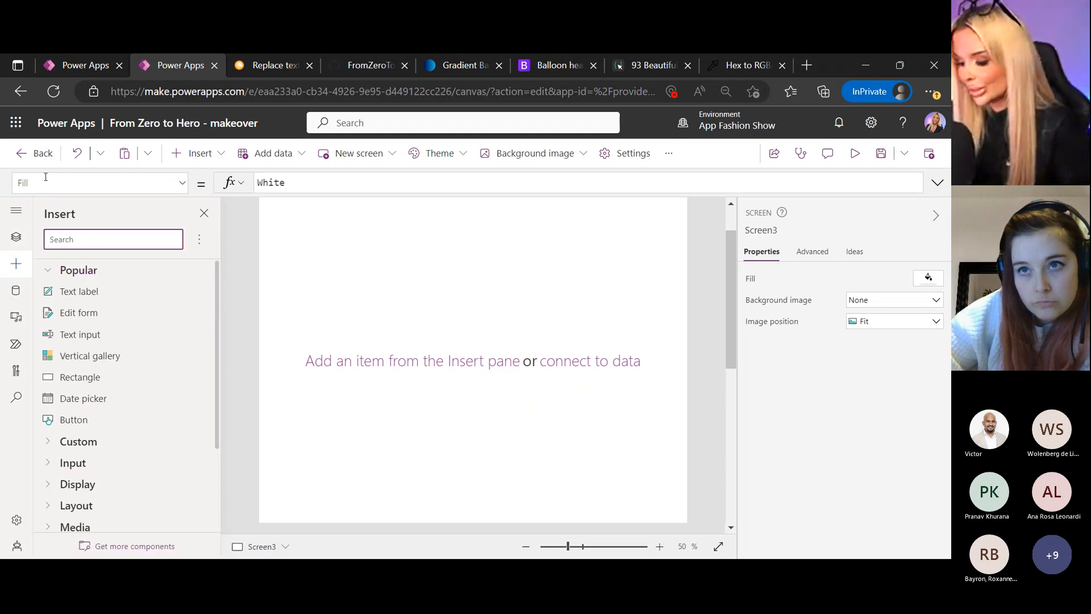
type("imag")
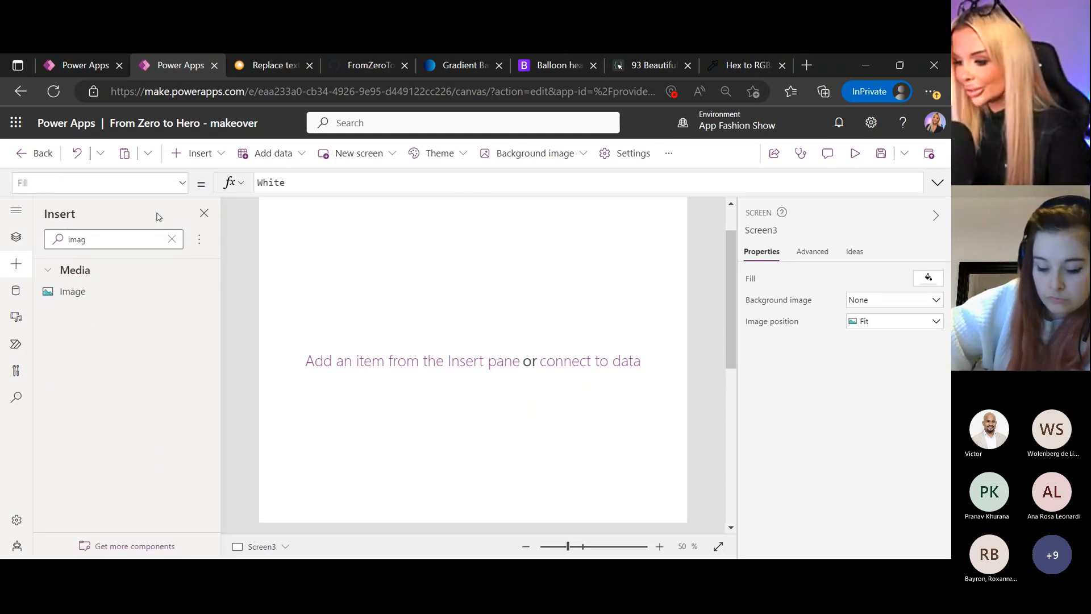
left_click(73, 292)
left_click_drag(291, 209, 343, 551)
- Replace SampleImage in the image control's Image formula with the text "data:image/svg+xml;utf8, "
left_click_drag(364, 386, 232, 133)
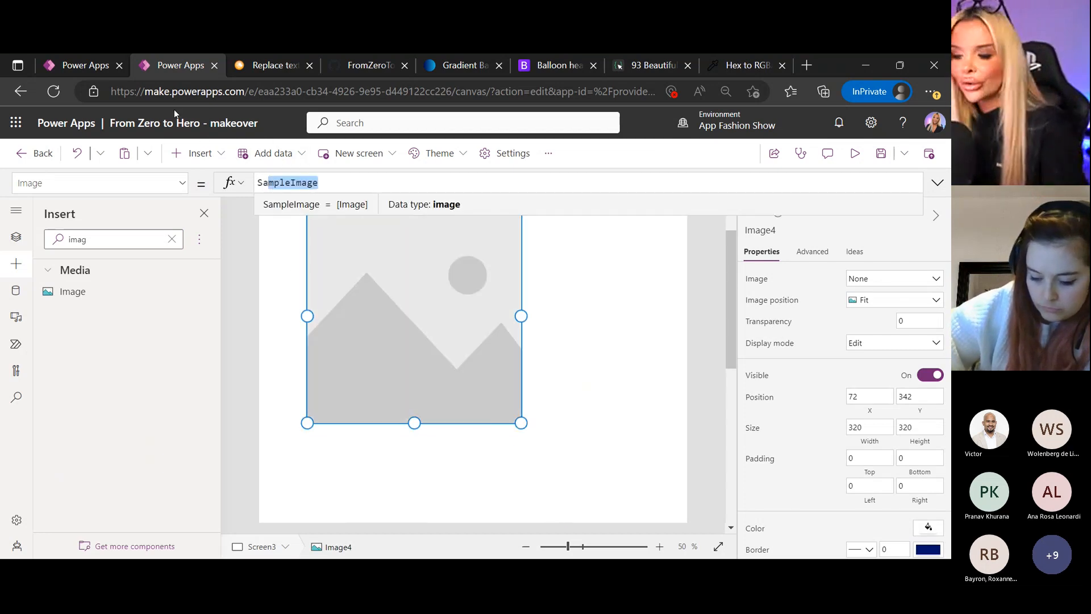
key("BackSpace")
key("BackSpace")
type("\"d")
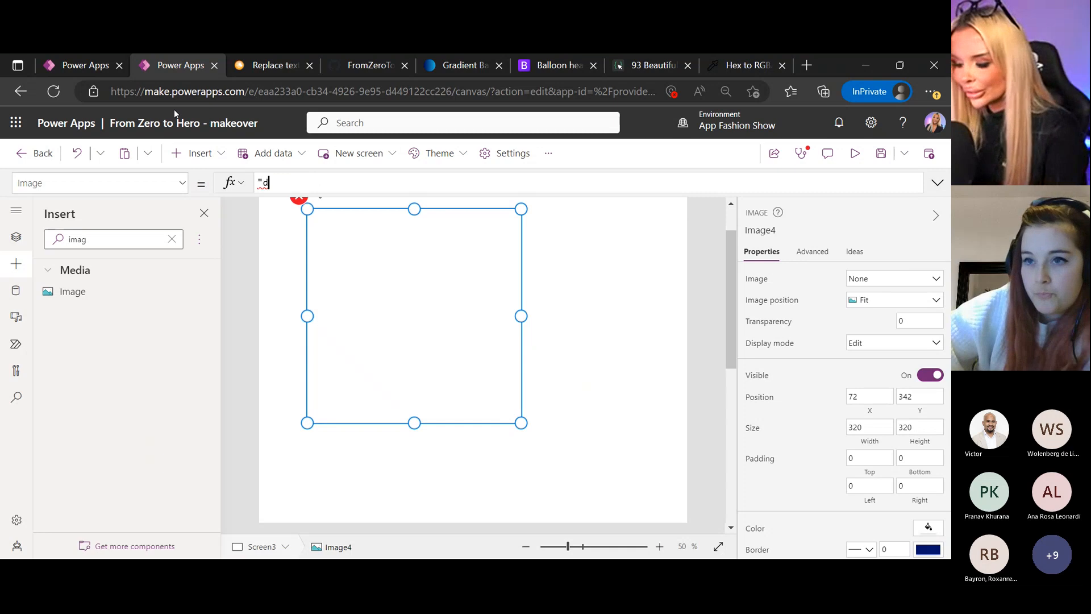
type("a")
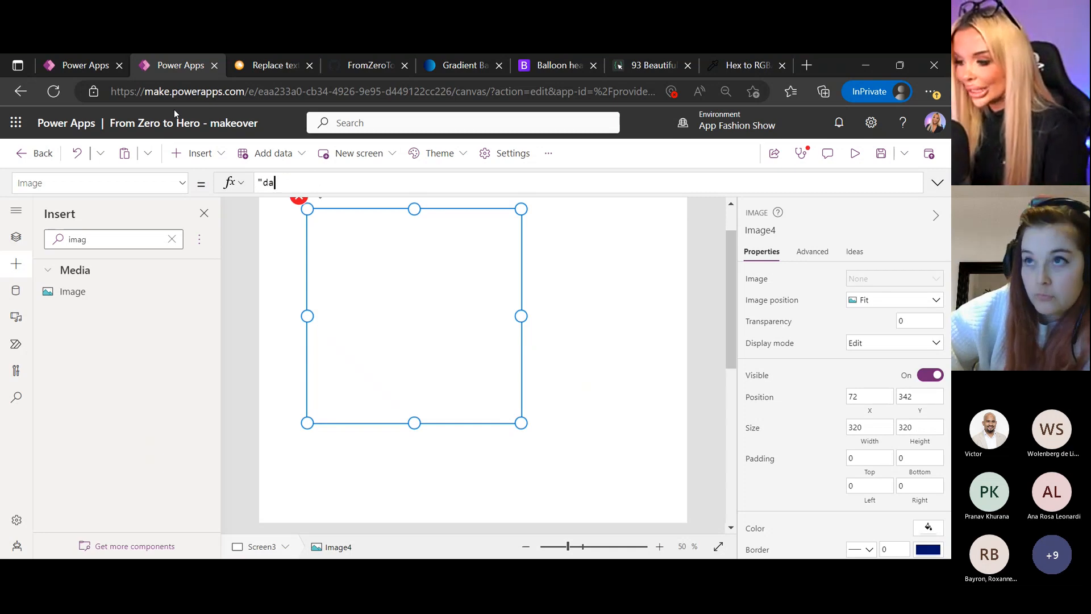
type("ta")
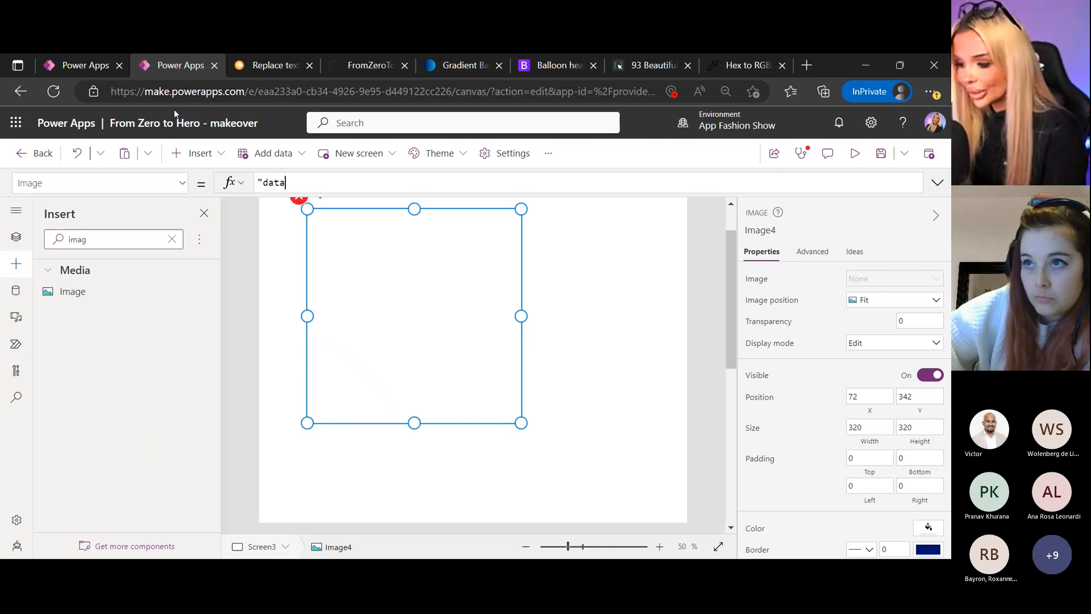
type(":image/svg")
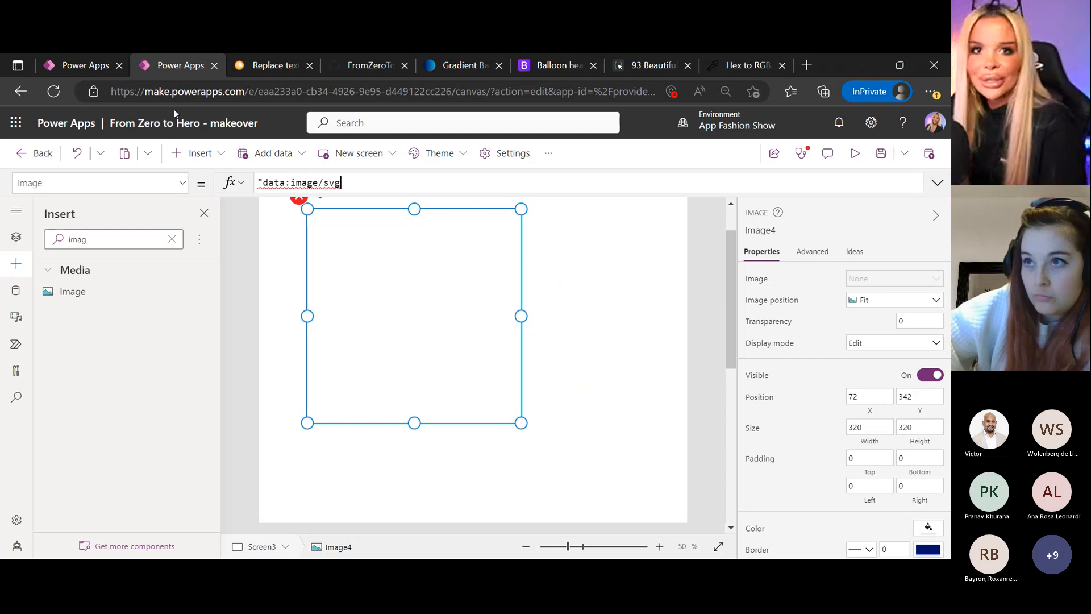
type("+xml")
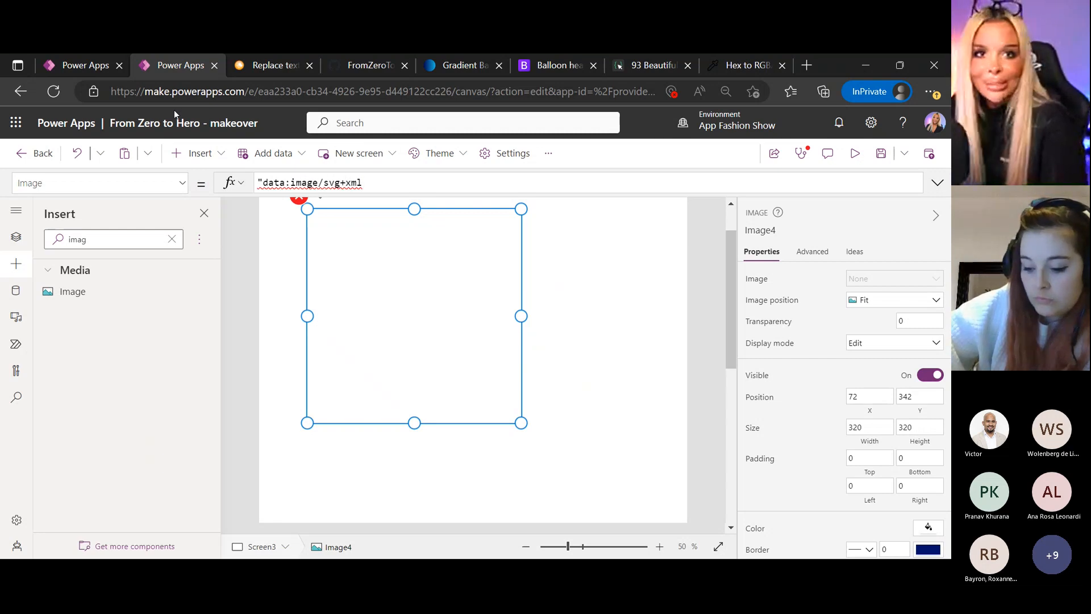
type(";utf8")
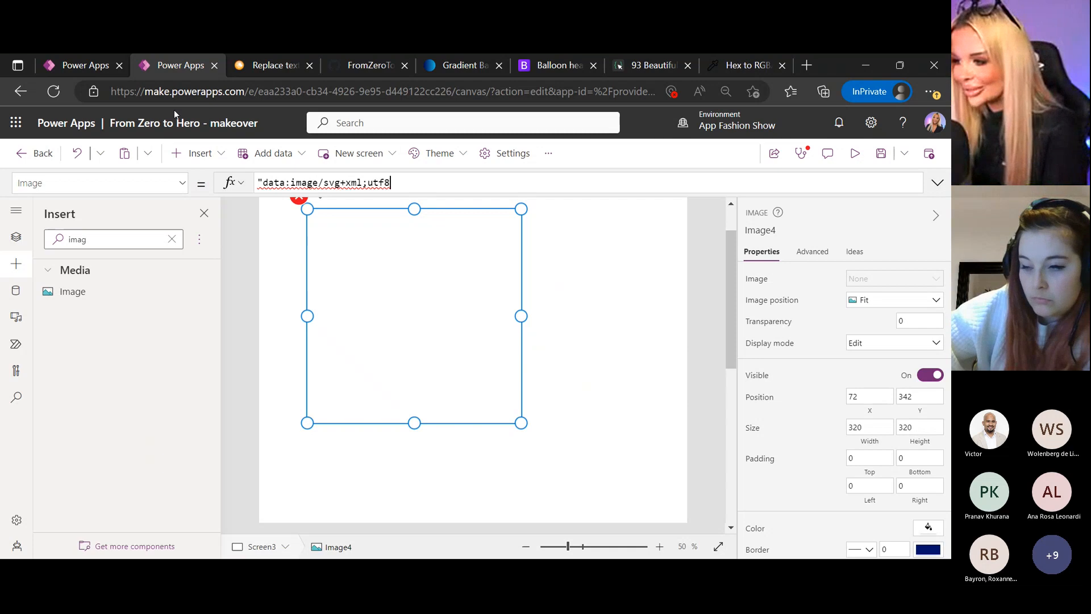
type(", \"")
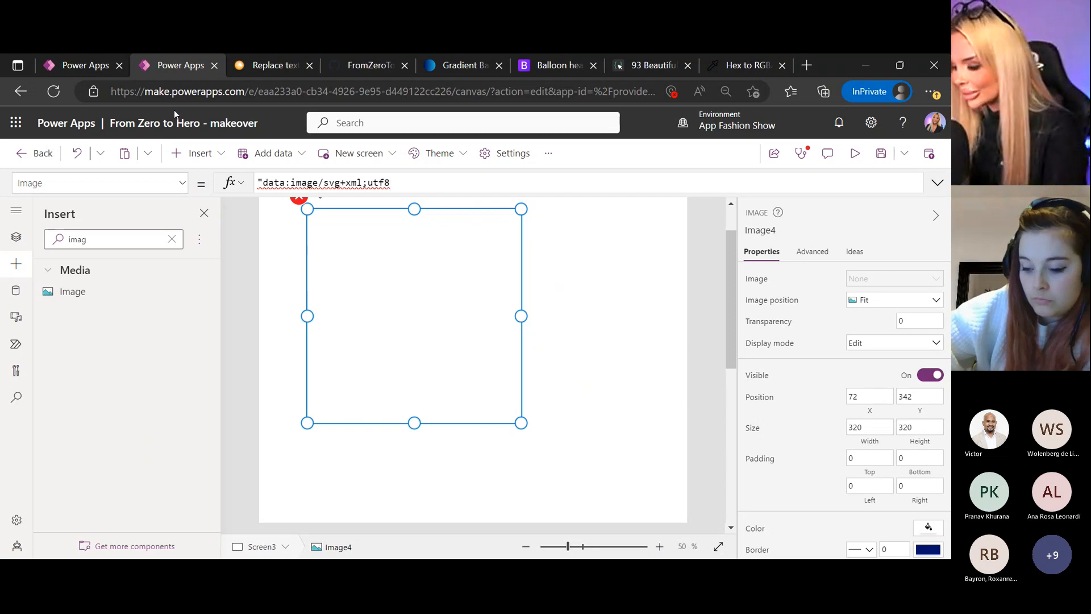
- Append & EncodeUrl(" ") to the Image formula, leaving only spaces between its quotes
type("& Enco")
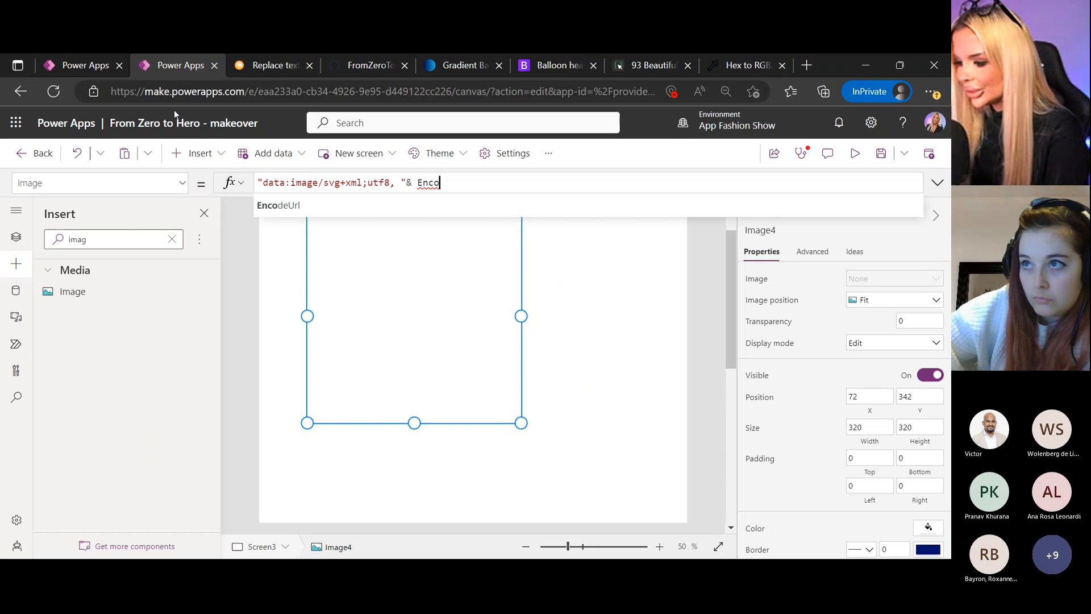
key("Tab")
type(")")
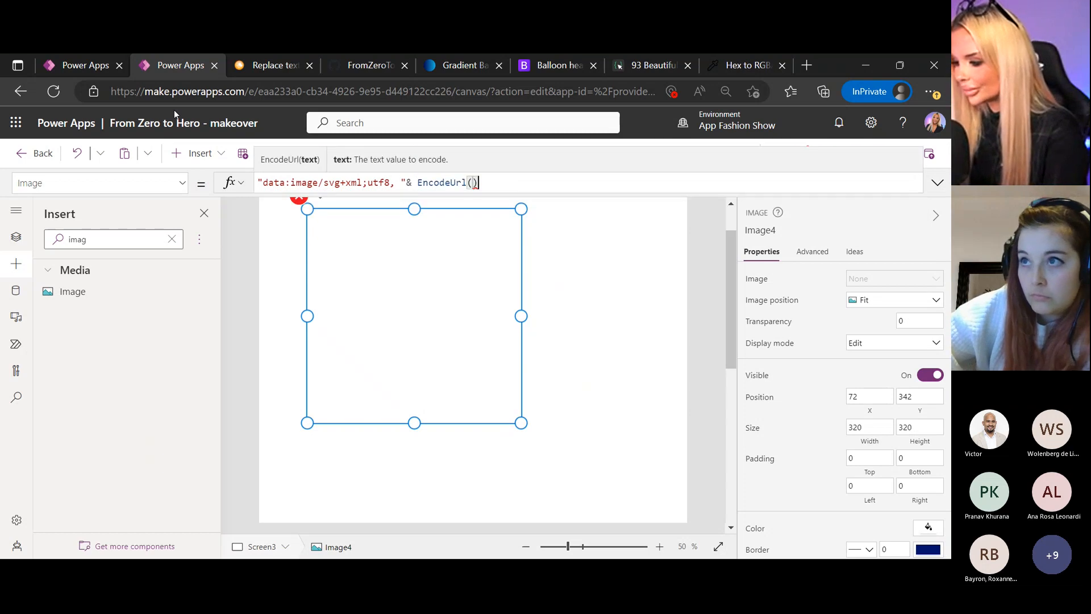
type("\"")
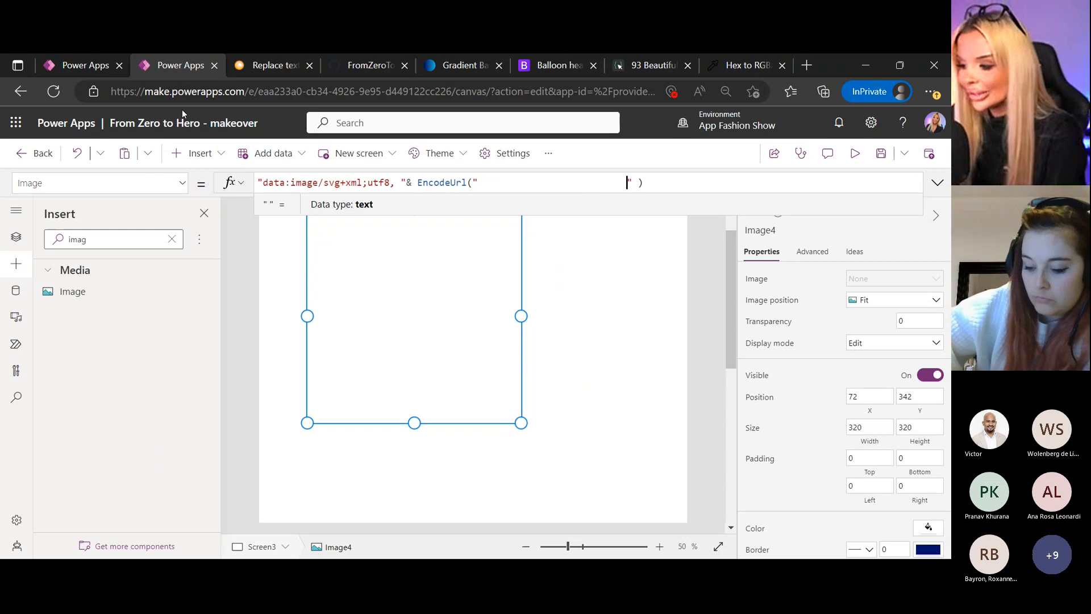
- Enlarge the formula editor and move the image control down to about X 99, Y 618
left_click_drag(359, 194, 357, 209)
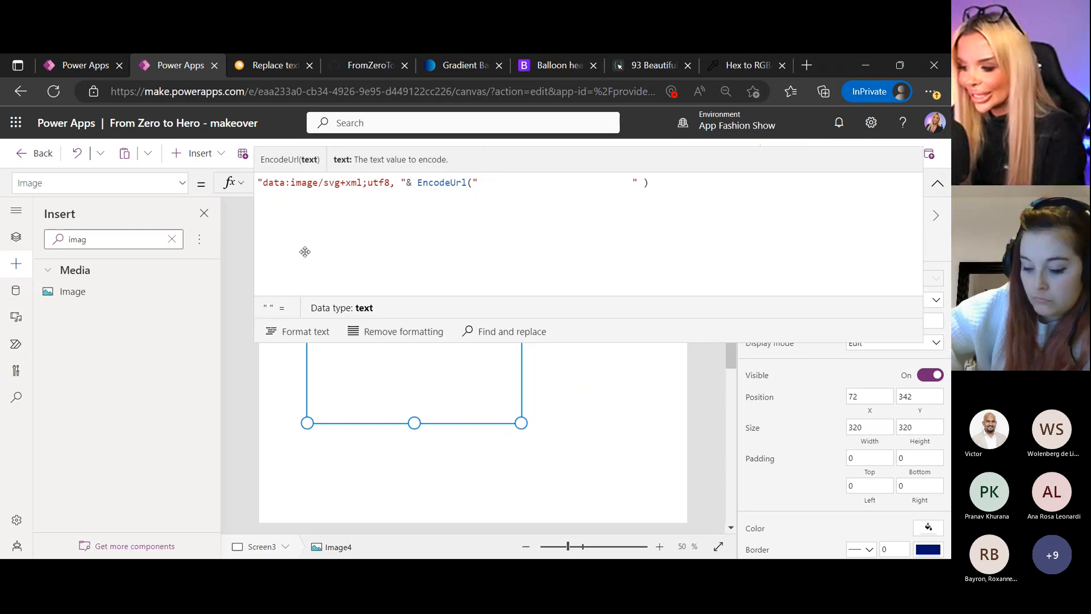
left_click_drag(305, 252, 307, 320)
- Add several line breaks between the quotes of EncodeUrl to make room for the SVG code
left_click(335, 145)
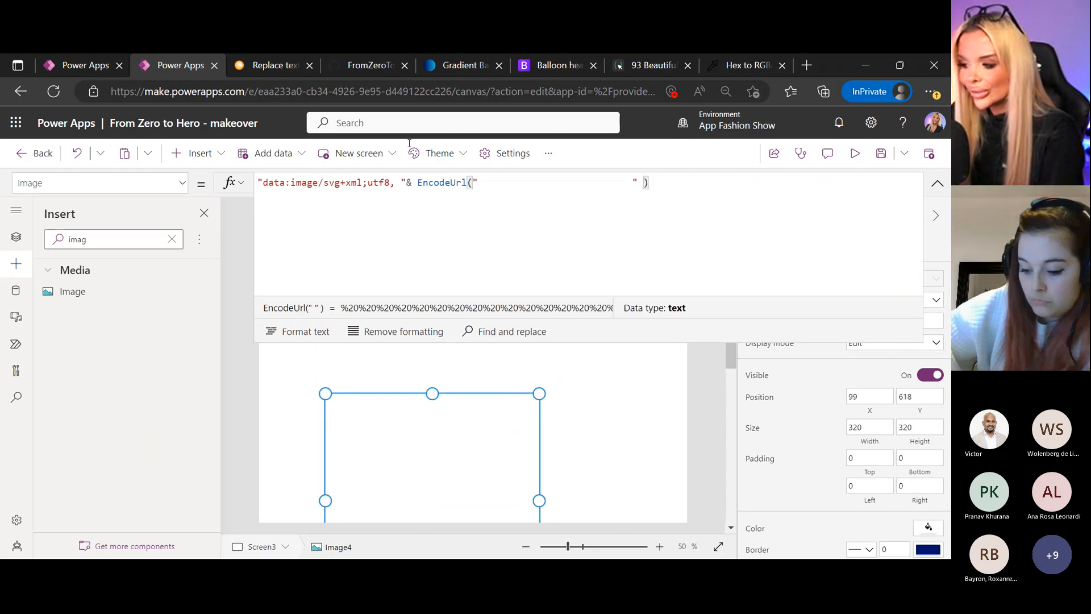
left_click_drag(376, 143, 329, 141)
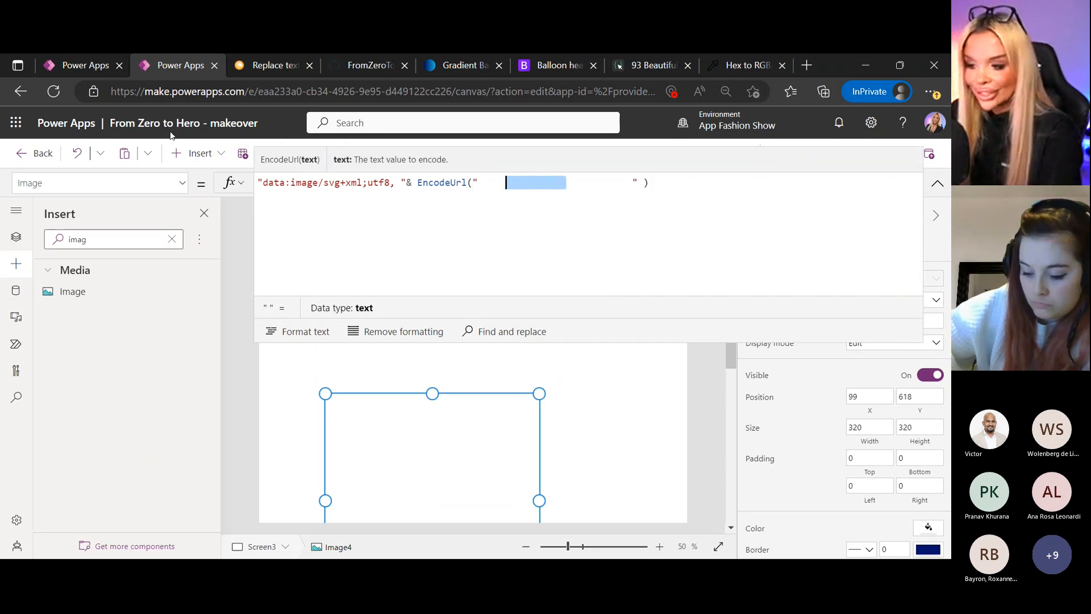
left_click(386, 141)
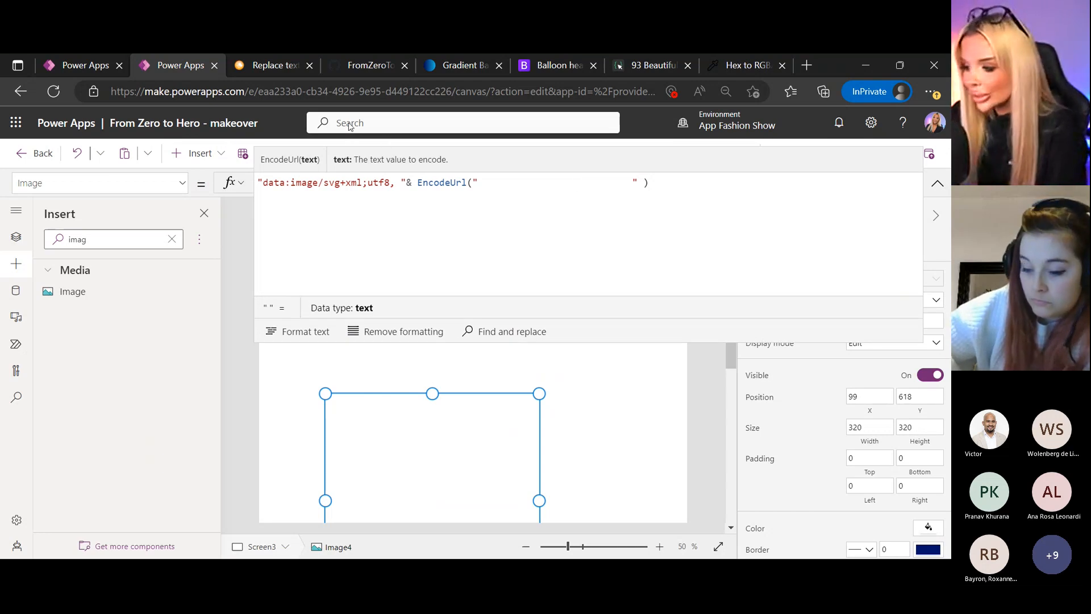
key("Return")
key("Return")
key("Return")
key("Return")
key("Return")
key("Return")
key("Return")
key("Return")
key("Return")
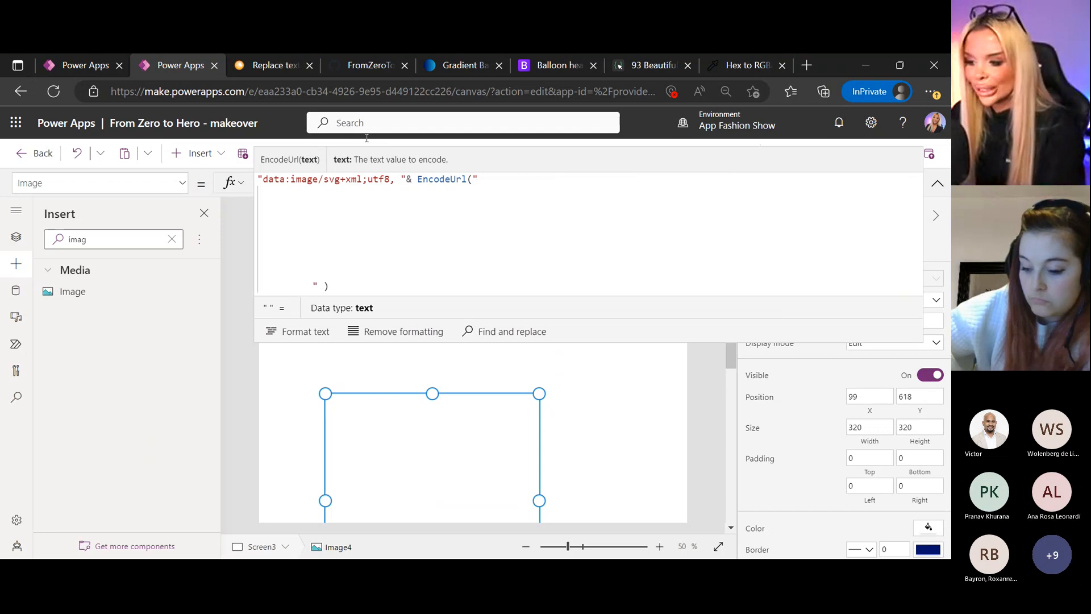
- Copy the balloon-heart-fill SVG code from the Bootstrap Icons page into the input data of the online Replace text tool
left_click(559, 65)
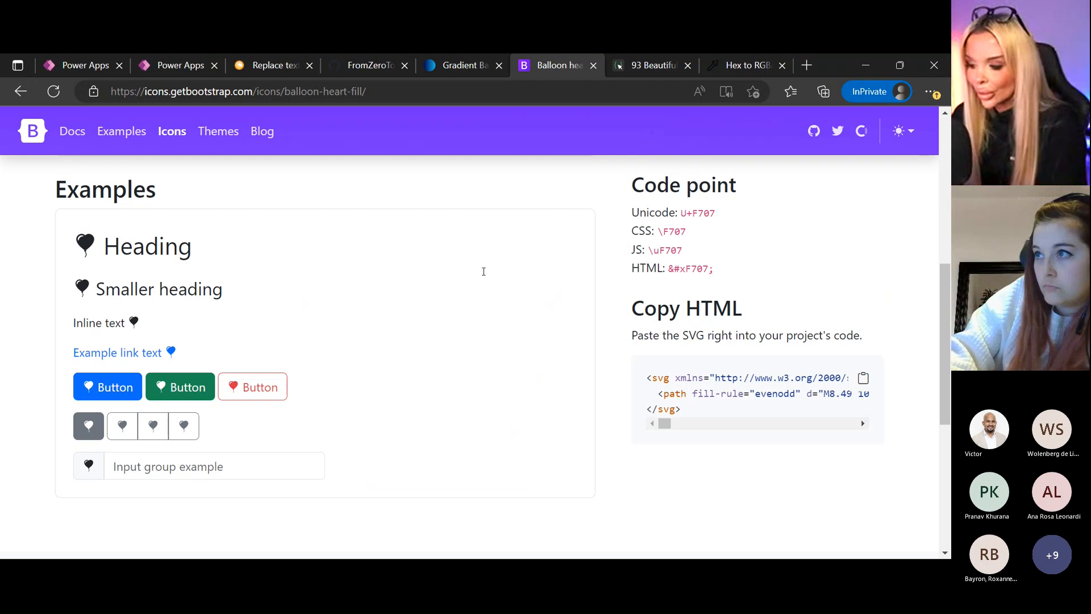
left_click_drag(721, 379, 760, 394)
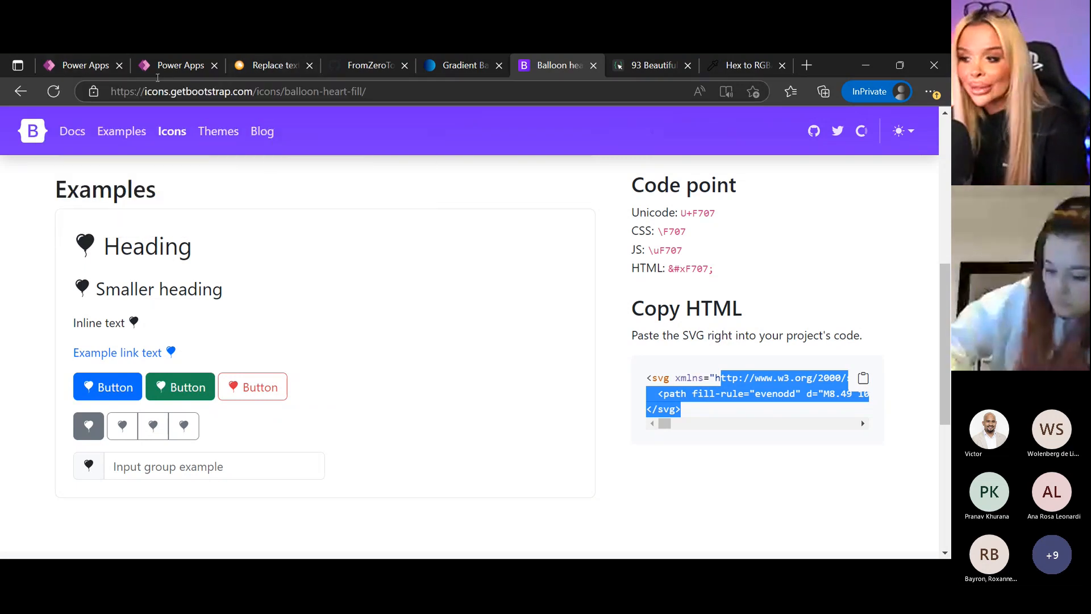
left_click(276, 65)
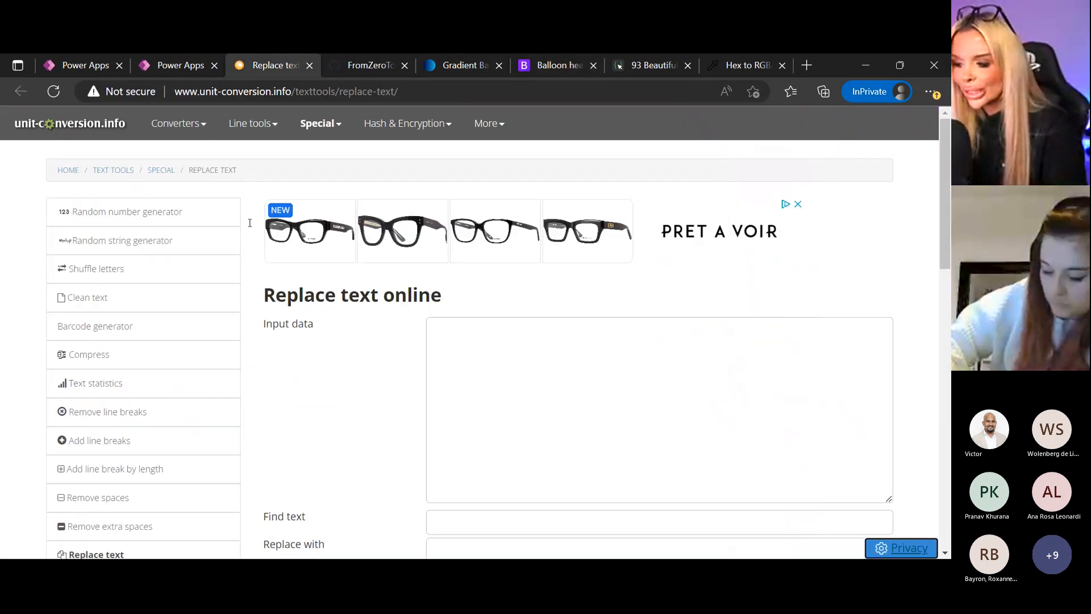
scroll(296, 238, "down", 1)
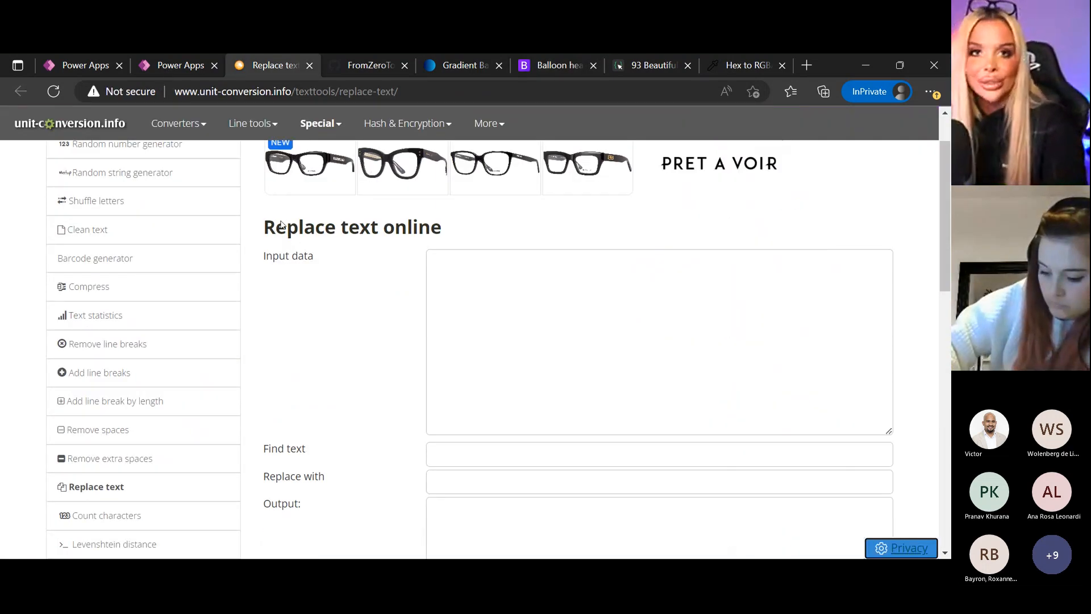
left_click(485, 292)
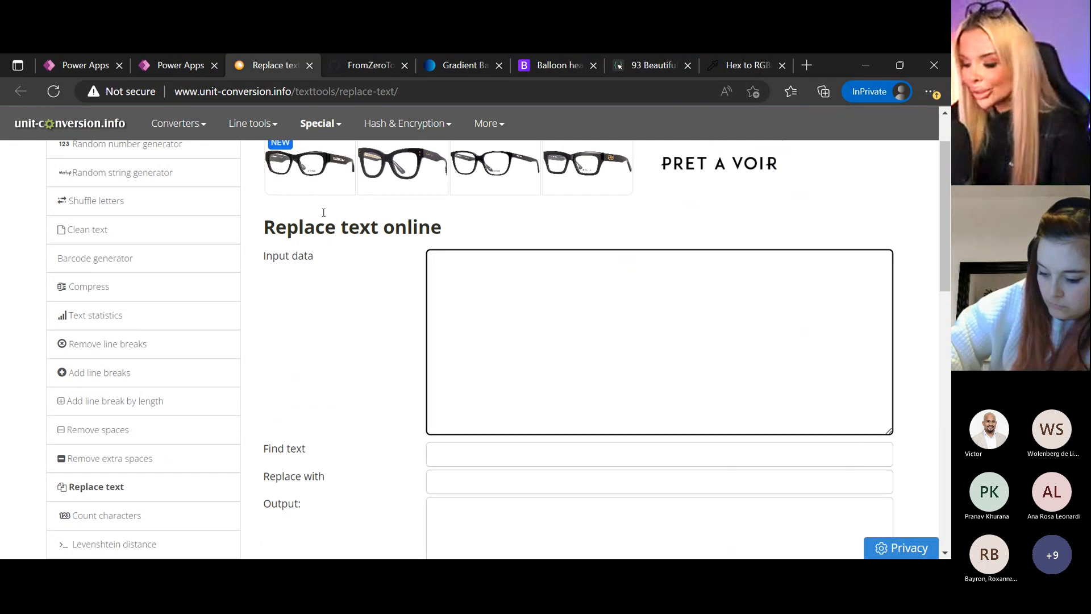
type("<svg xmlns=\"http://www.w3.org/2000/svg\" width=\"16\" height=\"16\" fill=\"currentColor\" class=\"bi bi-balloon-heart-fill\" viewBox=\"0 0 16 16\">   <path fill-rule=\"evenodd\" d=\"M8.49 10.92C19.412 3.382 11.28-2.387 8 .986 4.719-2.387-3.413 3.382 7.51 10.92l-.234.468a.25.25 0 1 0 .448.224l.04-.08c.009.17.024.315.051.45.068.344.208.622.448 1.102l.013.028c.212.422.182.85.05 1.246-.135.402-.366.751-.534 1.003a.25.25 0 0 0 .416.278l.004-.007c.166-.248.431-.646.588-1.115.16-.479.212-1.051-.076-1.629-.258-.515-.365-.732-.419-1.004a2.376 2.376 0 0 1-.037-.289l.008.017a.25.25 0 1 0 .448-.224l-.235-.468ZM6.726 1.269c-1.167-.61-2.8-.142-3.454 1.135-.237.463-.36 1.08-.202 1.85.055.27.467.197.527-.071.285-1.256 1.177-2.462 2.989-2.528.234-.008.348-.278.14-.386Z\"/> </svg>")
scroll(280, 298, "down", 1)
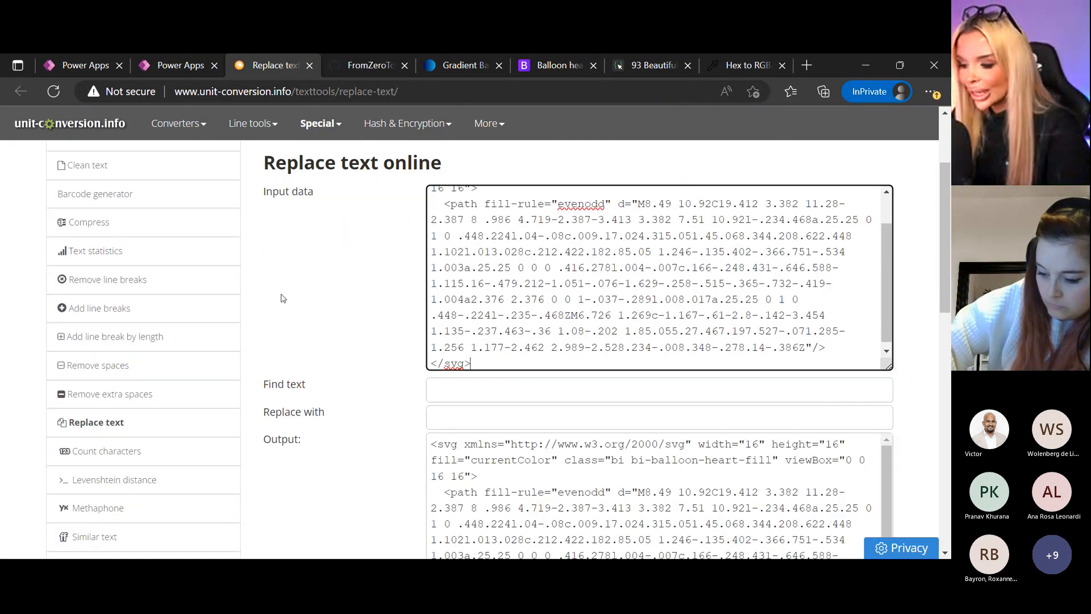
- Replace every double quote (") in the SVG code with a single quote (')
key("Tab")
type("\"")
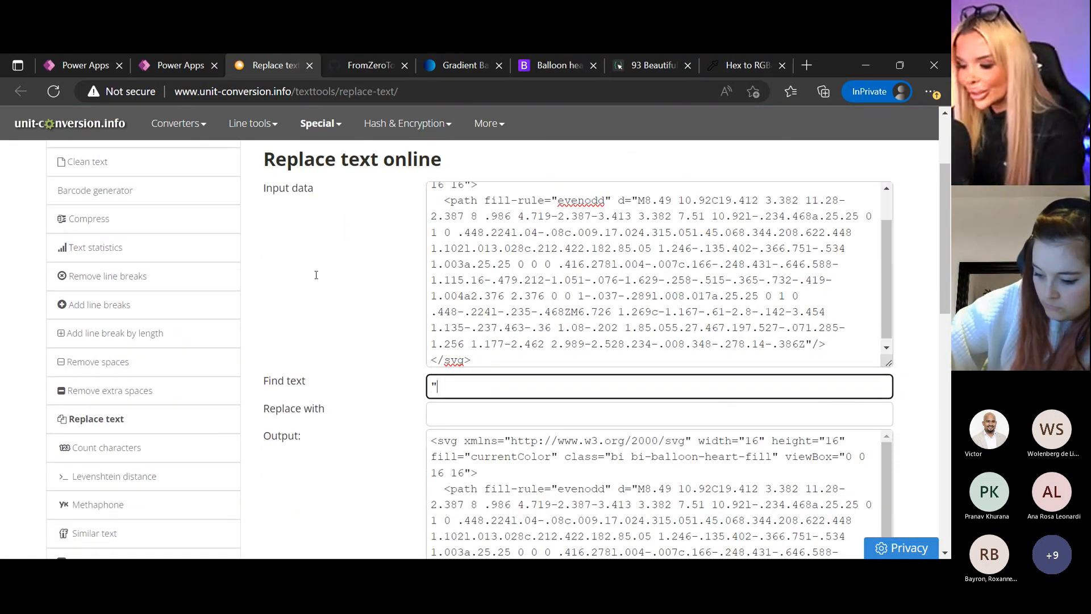
left_click(295, 306)
left_click(293, 301)
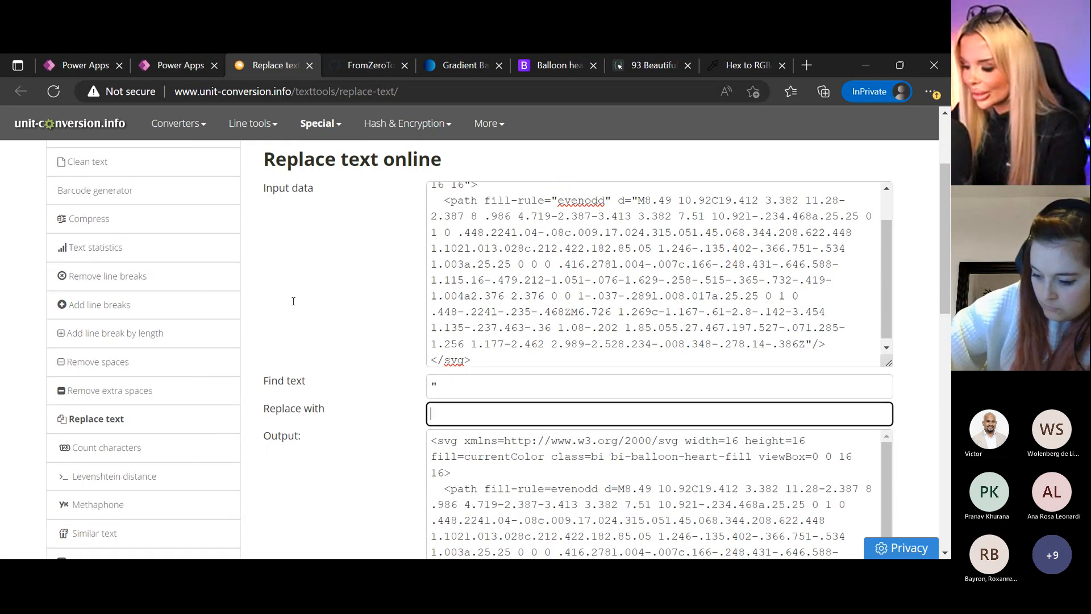
left_click(284, 243)
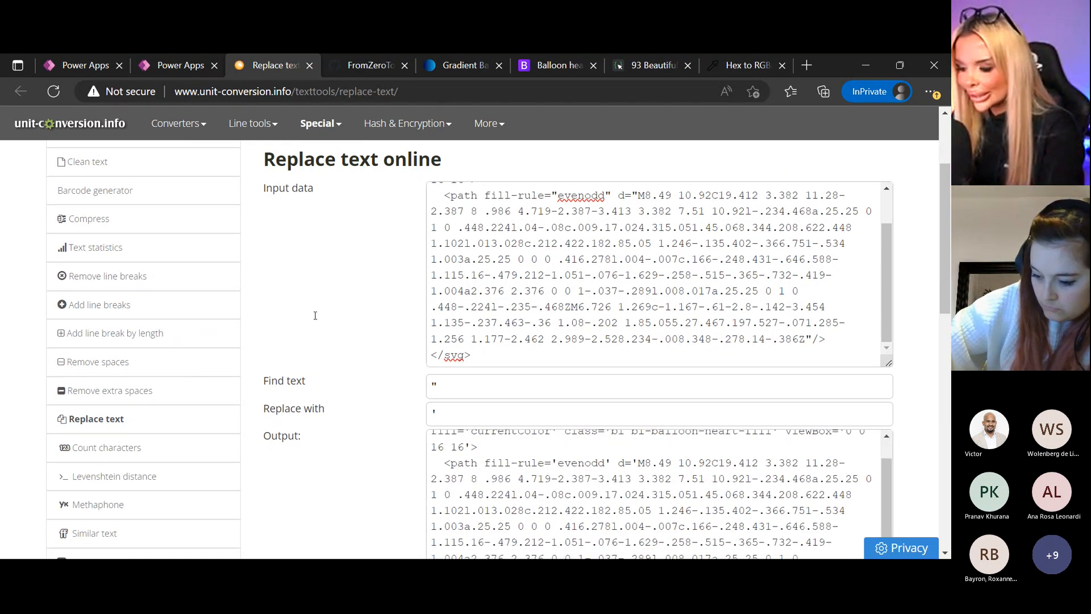
- Copy the converted SVG output and paste it between the EncodeUrl quotes of the image's formula in Power Apps
scroll(281, 296, "down", 3)
scroll(281, 295, "down", 2)
scroll(345, 316, "up", 5)
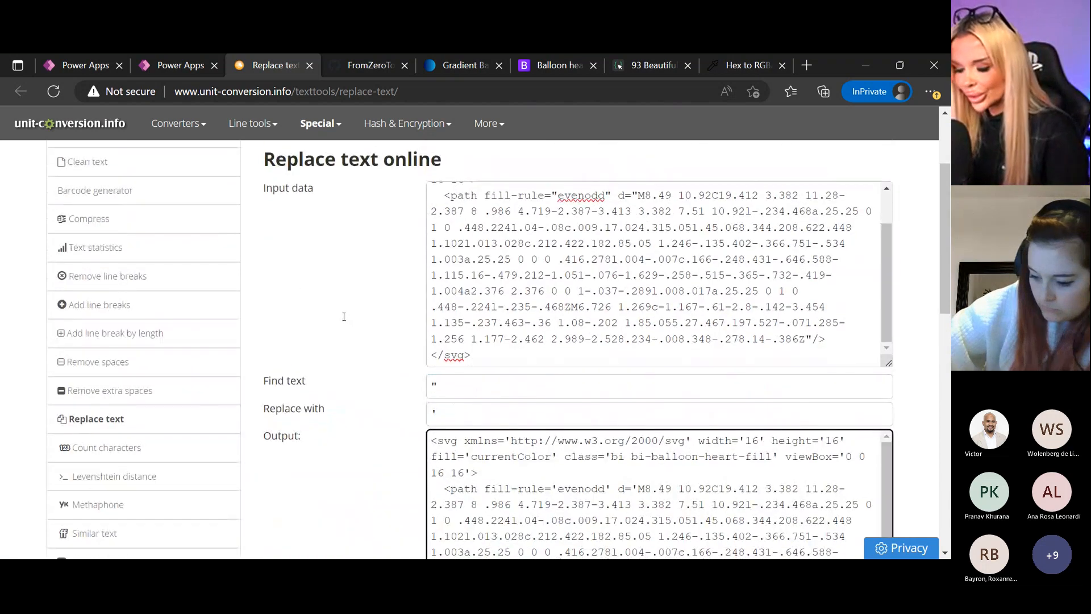
key("ctrl+a")
key("ctrl+c")
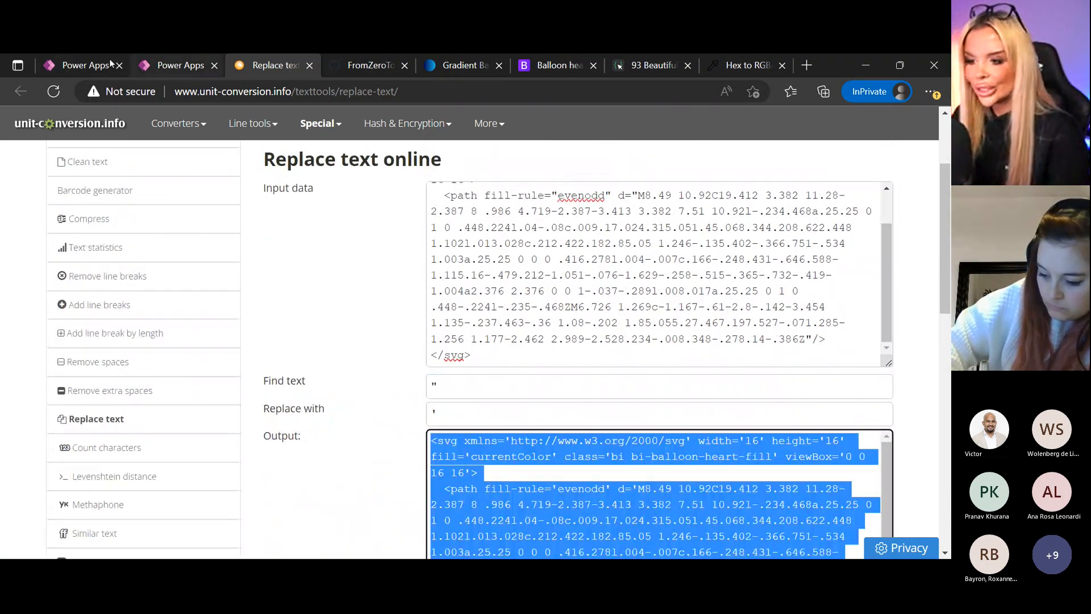
left_click(176, 65)
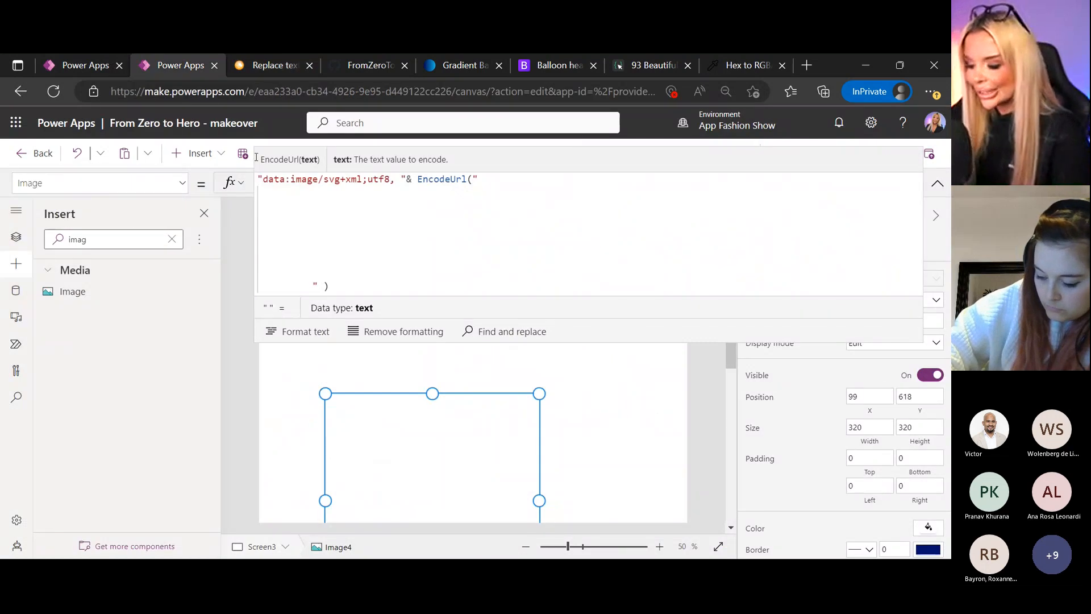
key("ctrl+v")
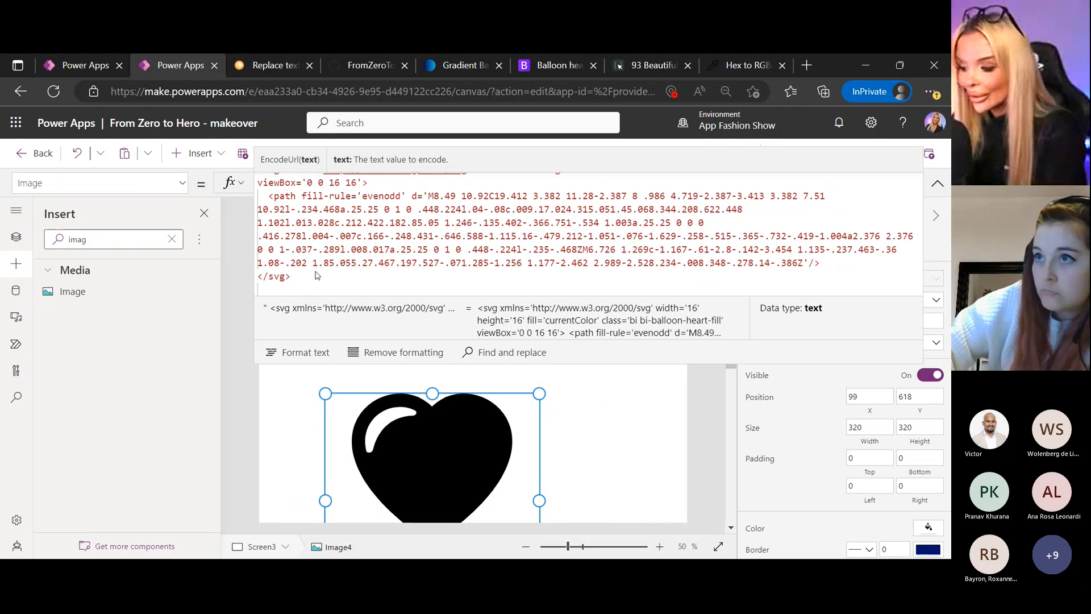
- Insert blank lines after the opening svg tag and after the path element to separate the SVG's parts
left_click(298, 277)
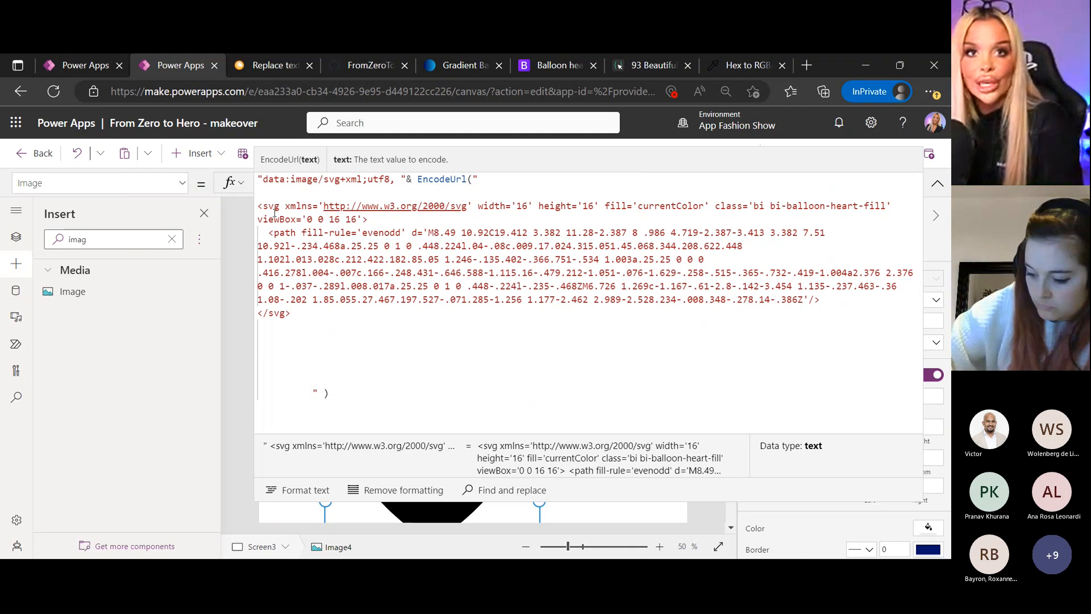
key("Return")
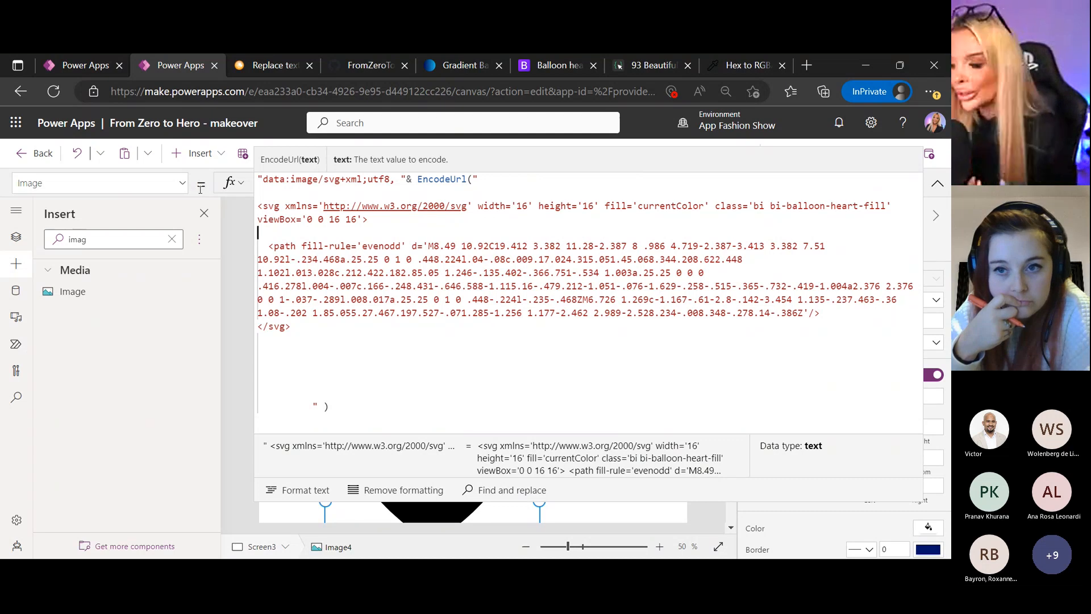
key("Down")
key("Down")
key("Down")
key("Down")
key("Down")
key("Down")
key("End")
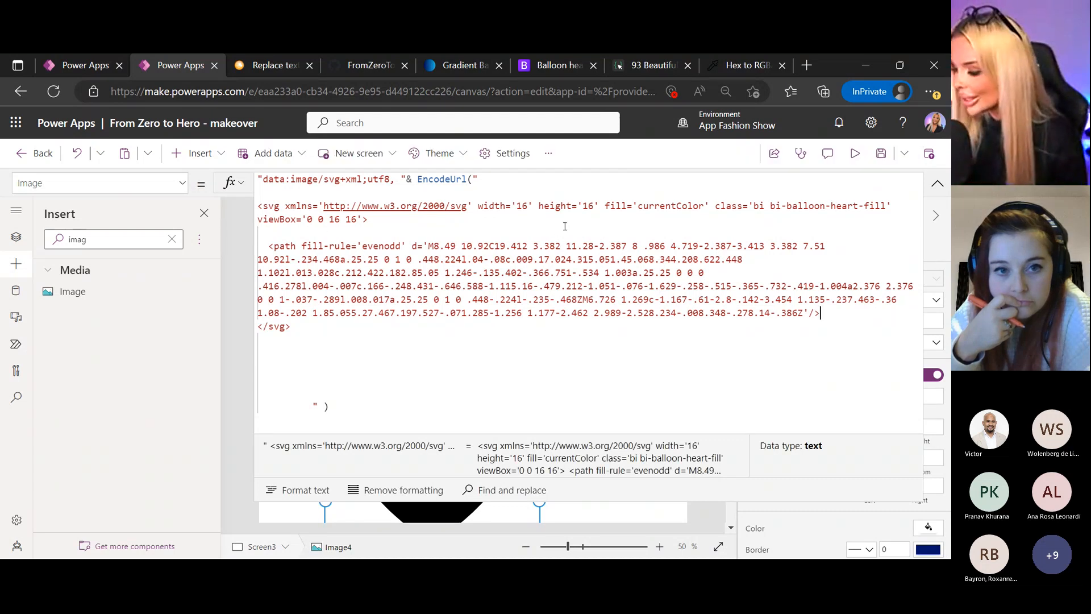
key("Return")
key("Return")
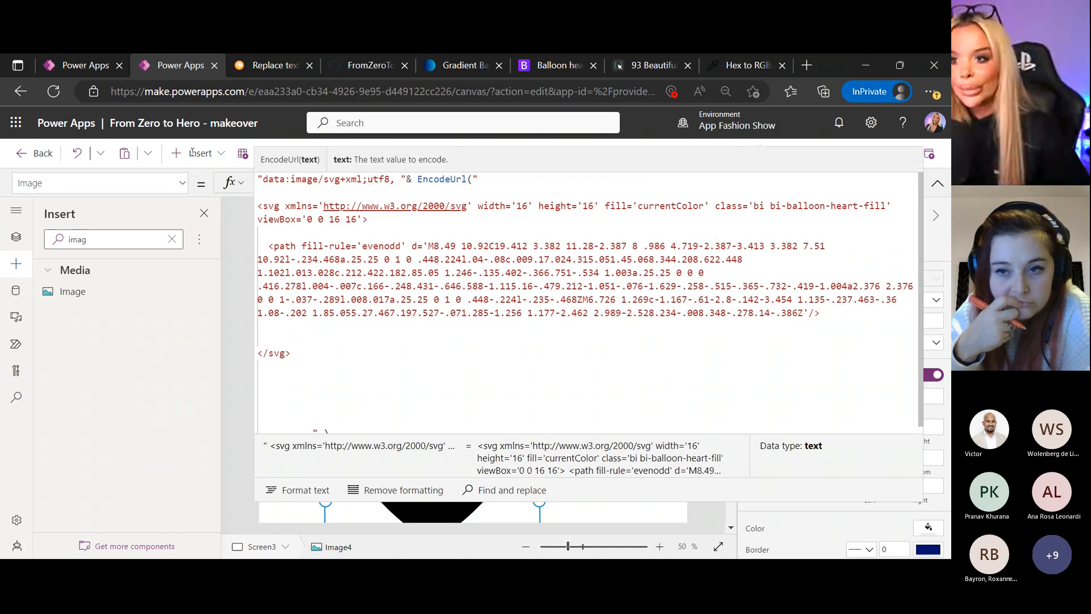
- Review the opening svg tag, path data and closing tag in the image's formula
left_click_drag(257, 192, 286, 272)
key("shift+Right")
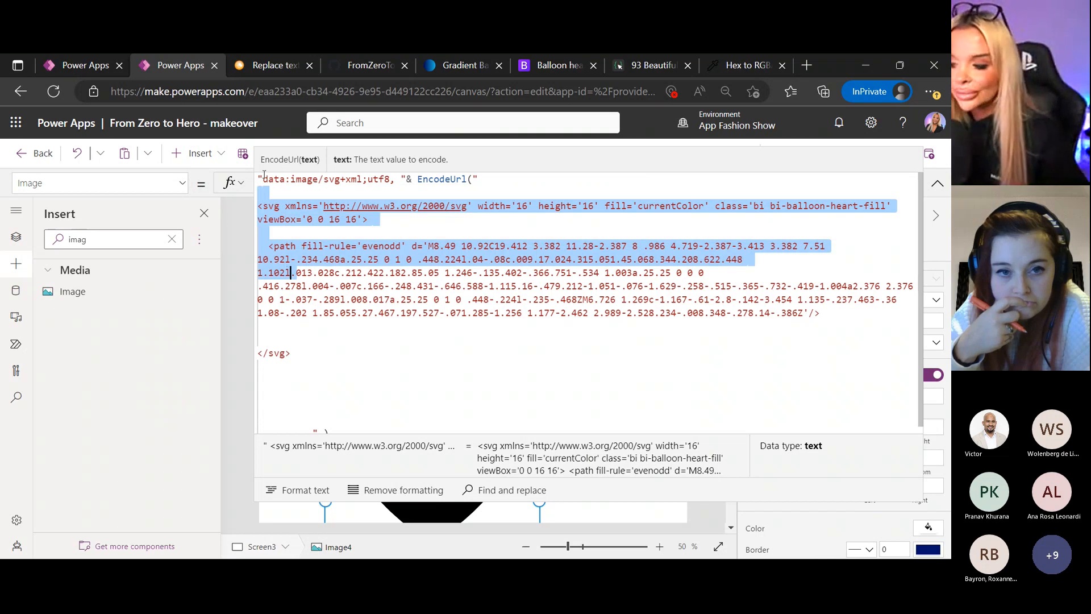
key("Right")
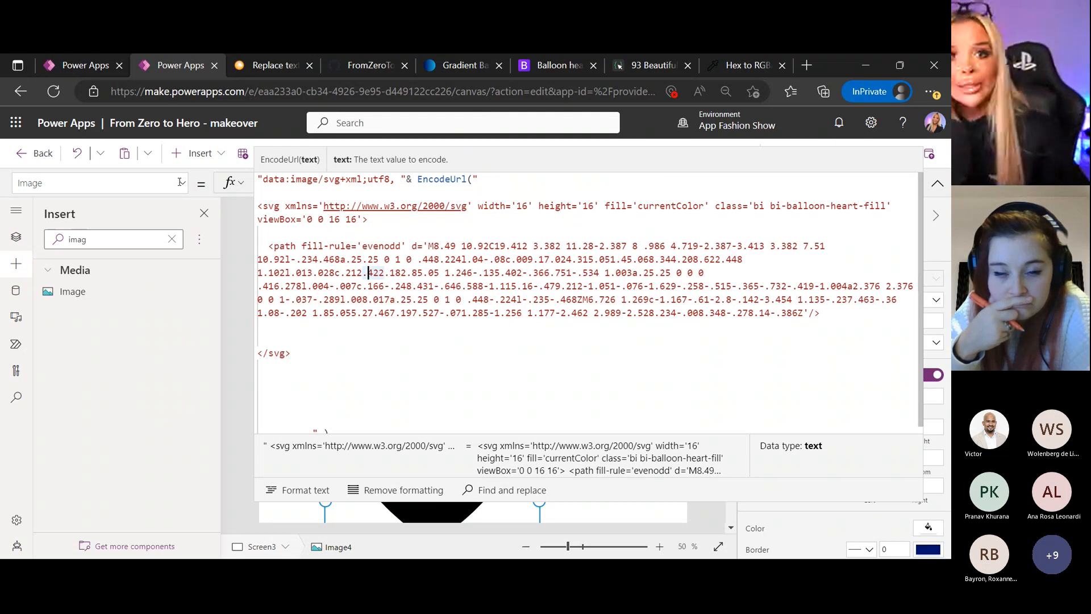
left_click_drag(329, 286, 363, 327)
left_click_drag(258, 206, 334, 219)
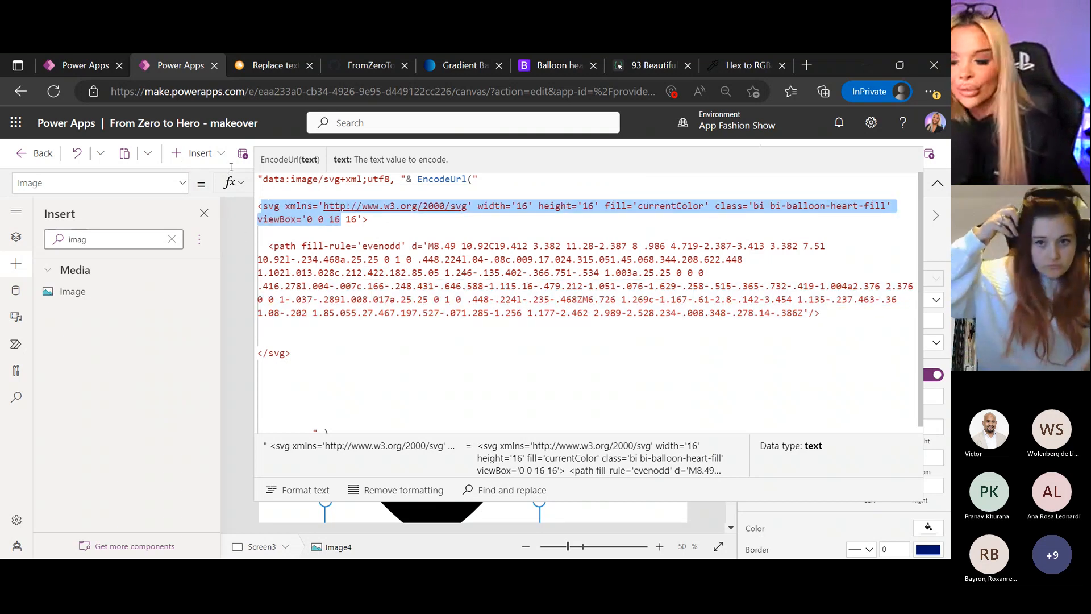
left_click(291, 353)
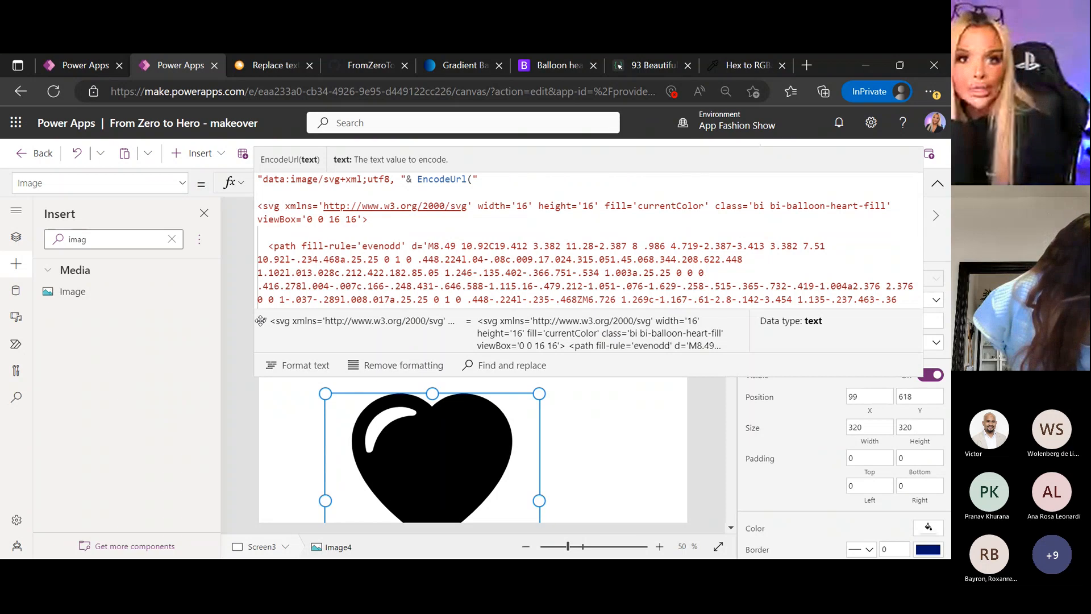
- Replace the SVG's currentColor fill with red and set its height to 13
left_click_drag(704, 206, 638, 206)
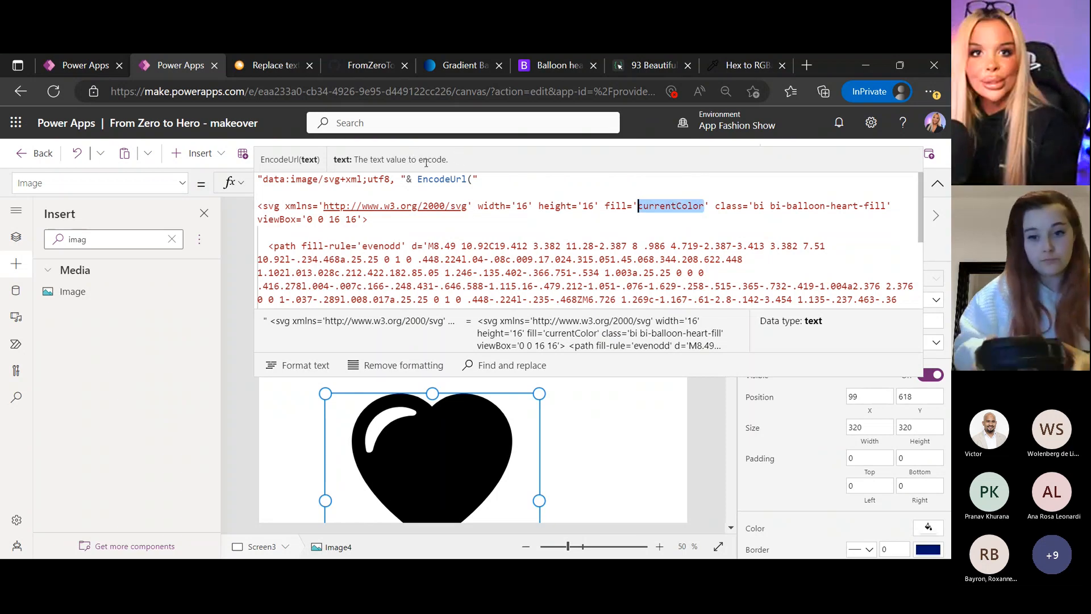
type("red")
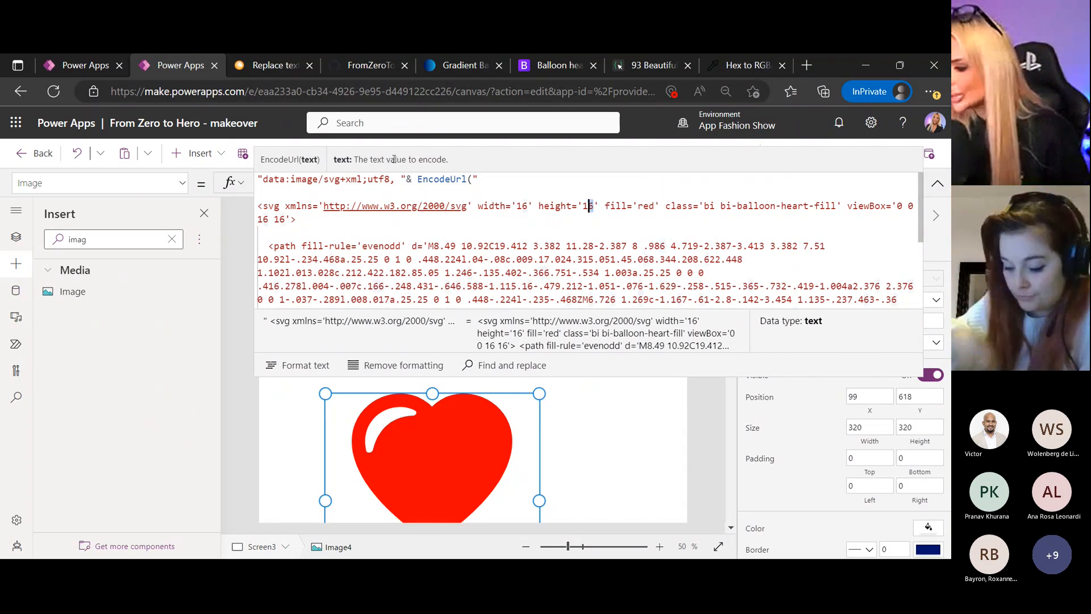
key("BackSpace")
type("3")
- Try an SVG width of 13, and return the width to 16
key("BackSpace")
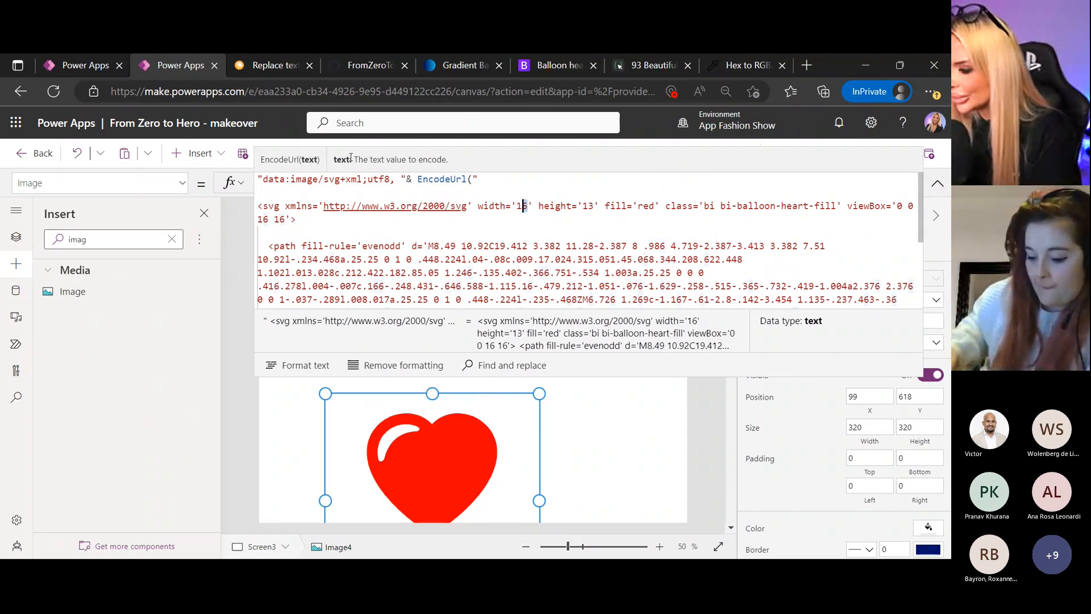
type("3")
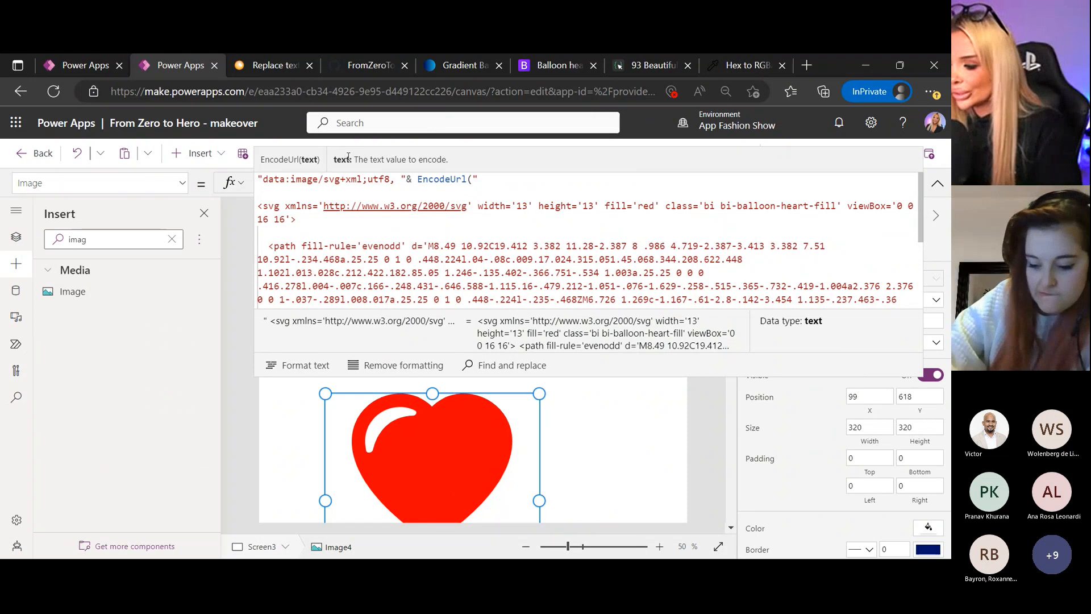
key("BackSpace")
type("6")
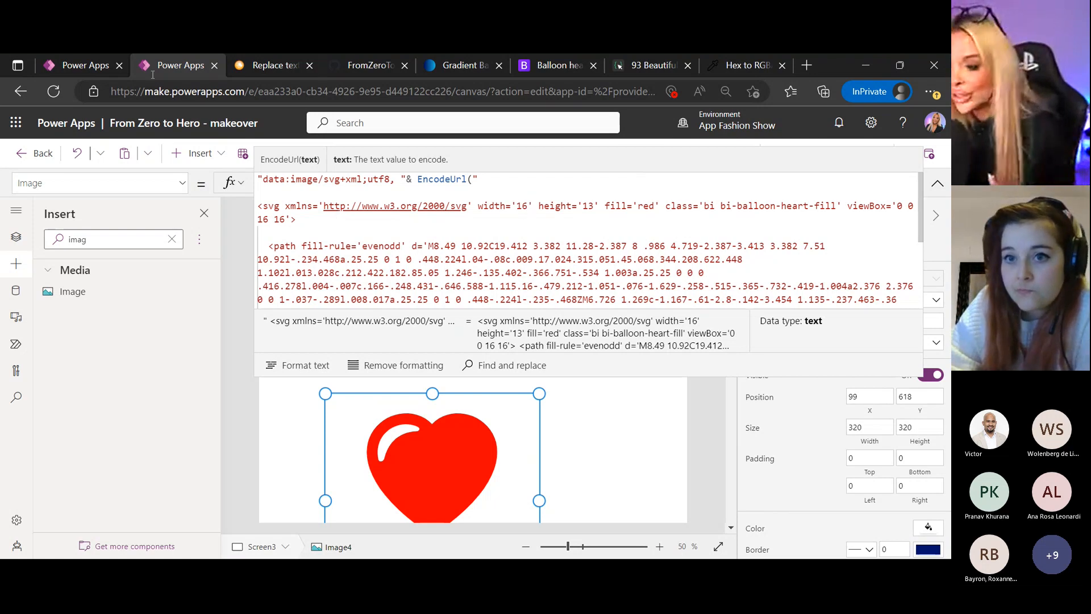
- Collapse the formula editor, and preview the Properties - after screen
left_click(16, 211)
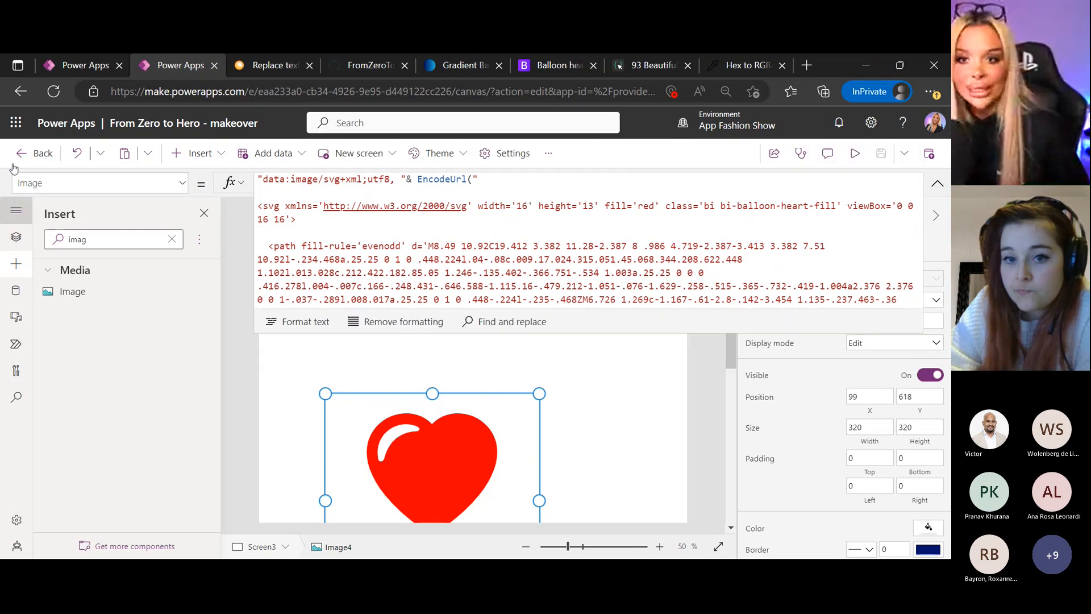
left_click(937, 183)
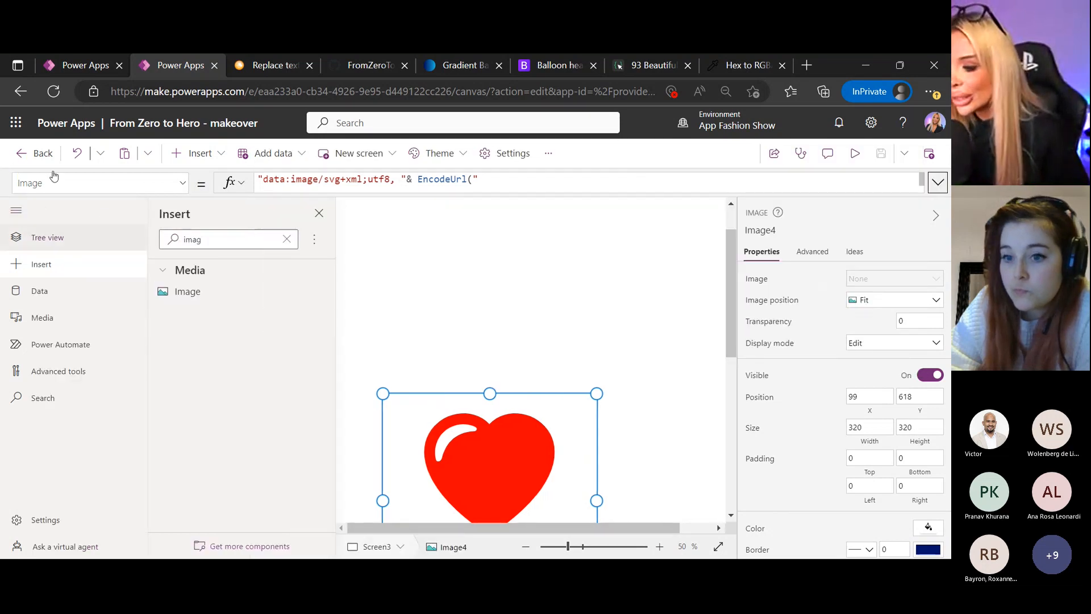
left_click(80, 233)
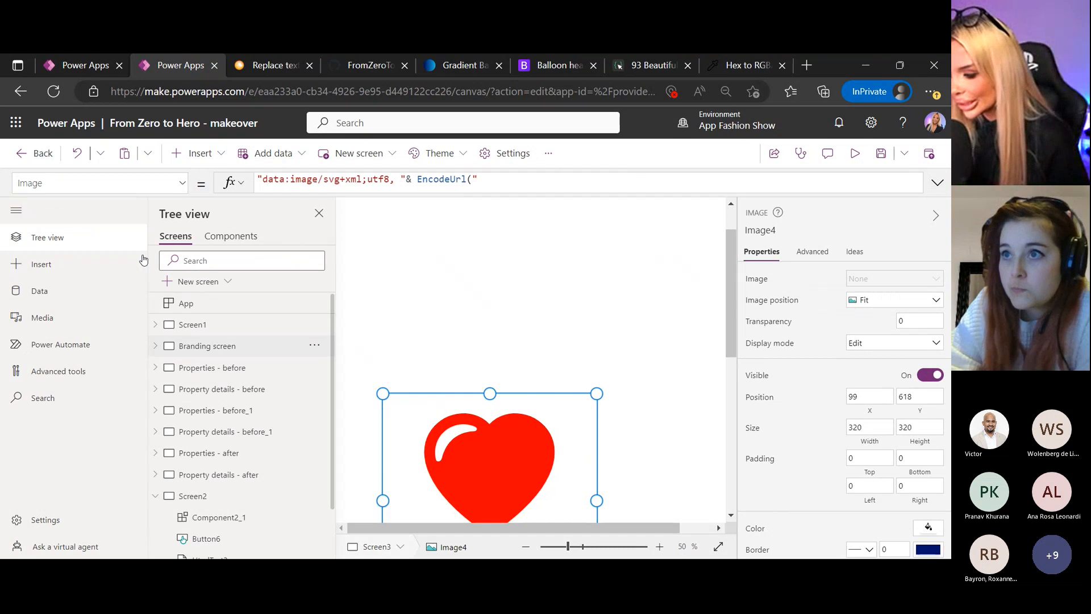
left_click(193, 325)
key("F5")
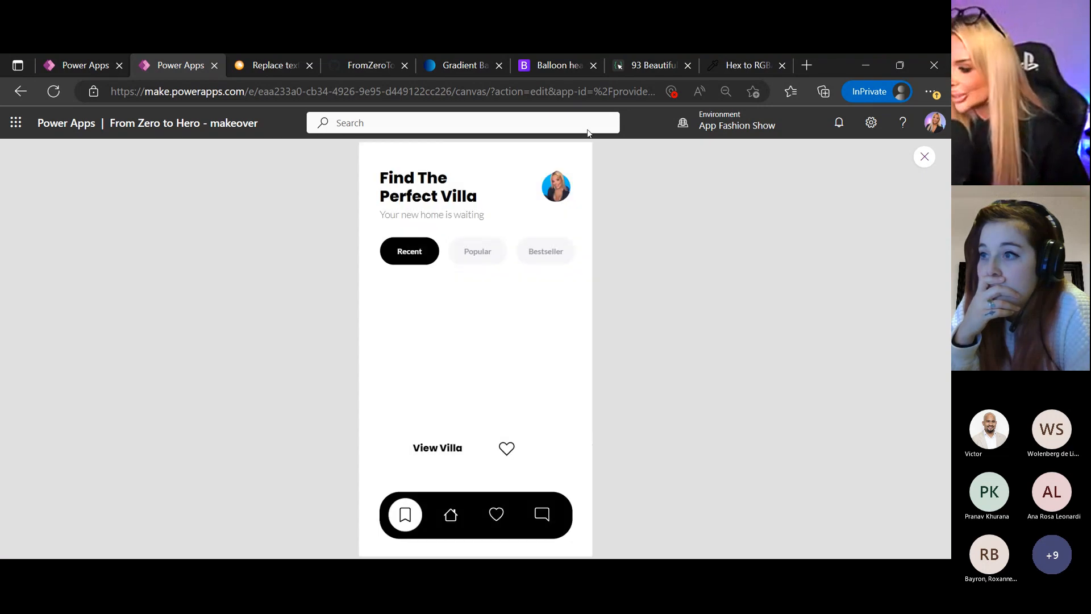
key("Escape")
key("Return")
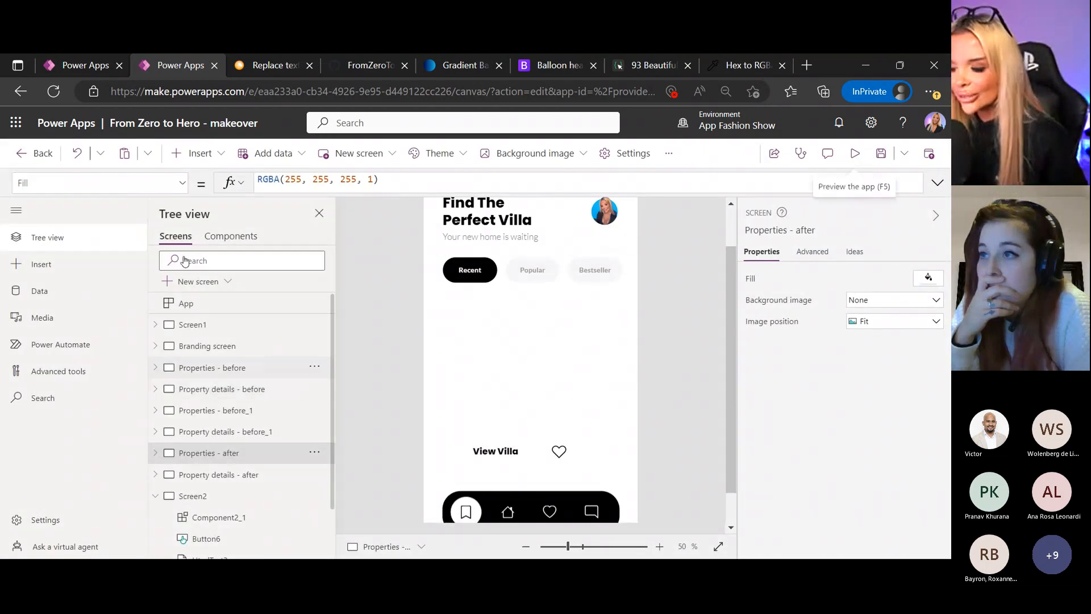
- Examine the opening svg tag in the Image formula of the AnimatedTextWelcome component's Image1_2
left_click(208, 346)
left_click(227, 236)
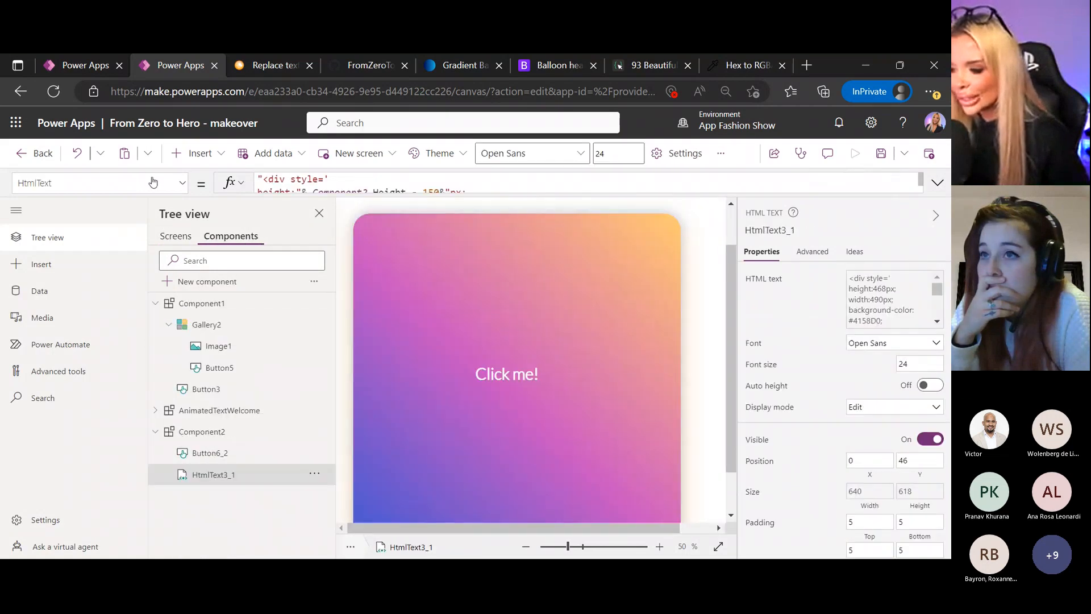
left_click(210, 409)
left_click(372, 271)
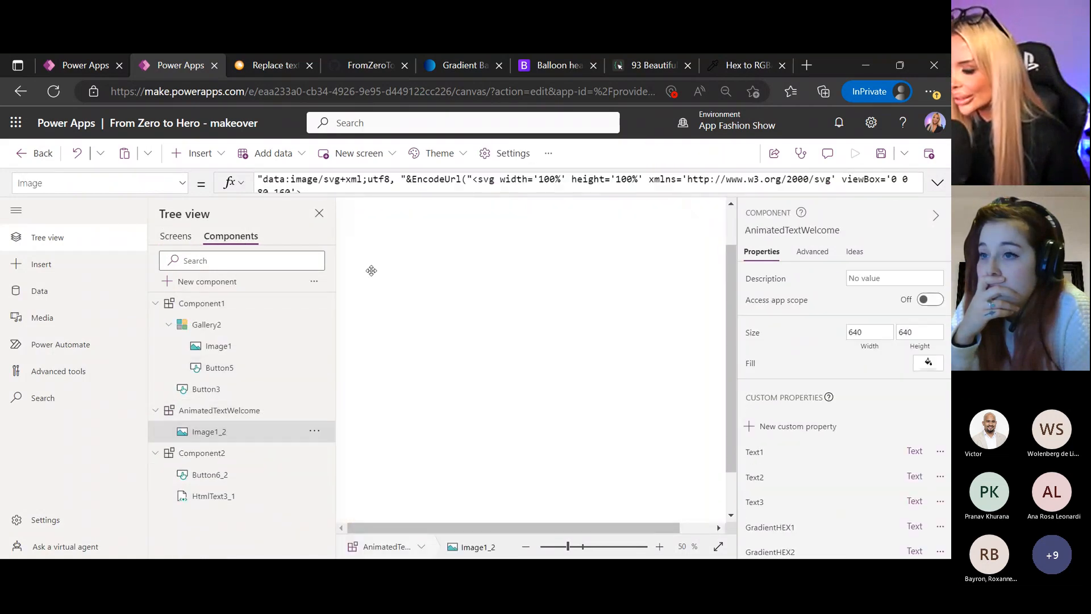
left_click_drag(283, 194, 293, 435)
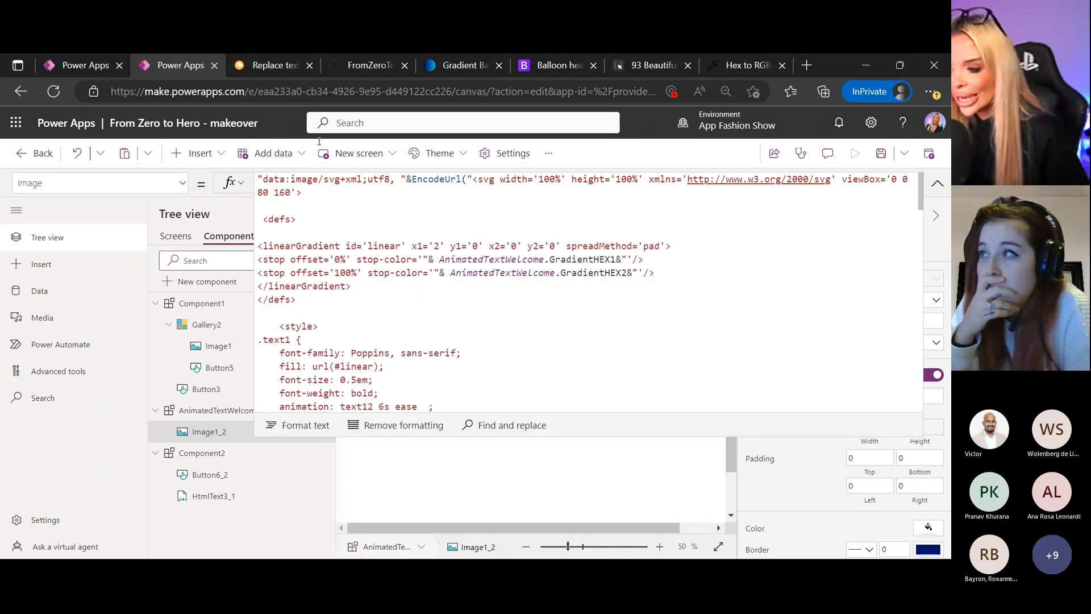
left_click_drag(478, 179, 483, 194)
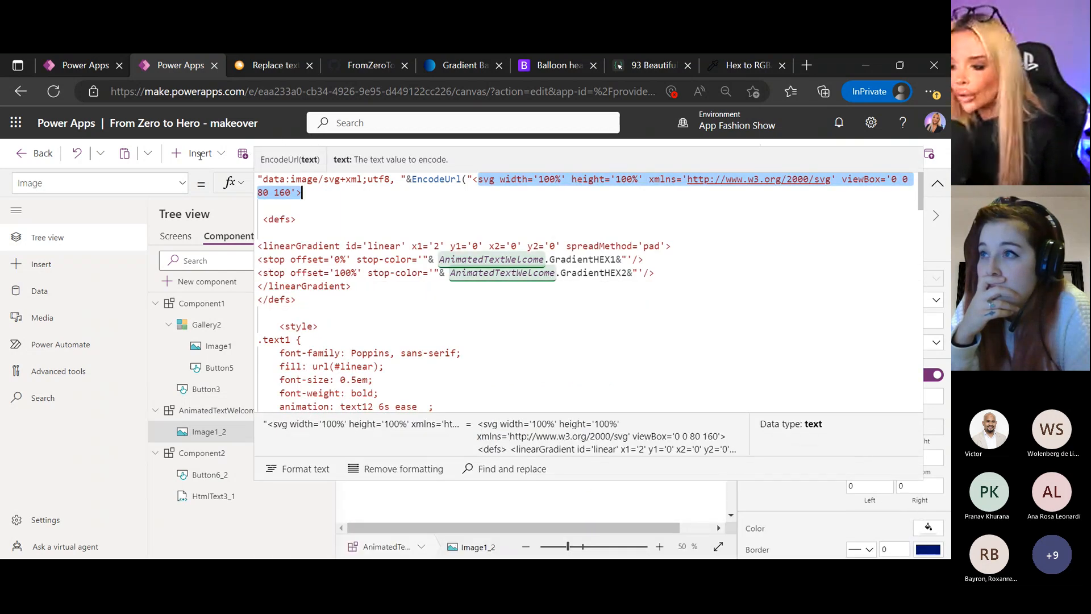
- Examine the remaining gradient, style and text code in Image1_2's SVG formula, and collapse the formula editor
left_click_drag(300, 207, 362, 367)
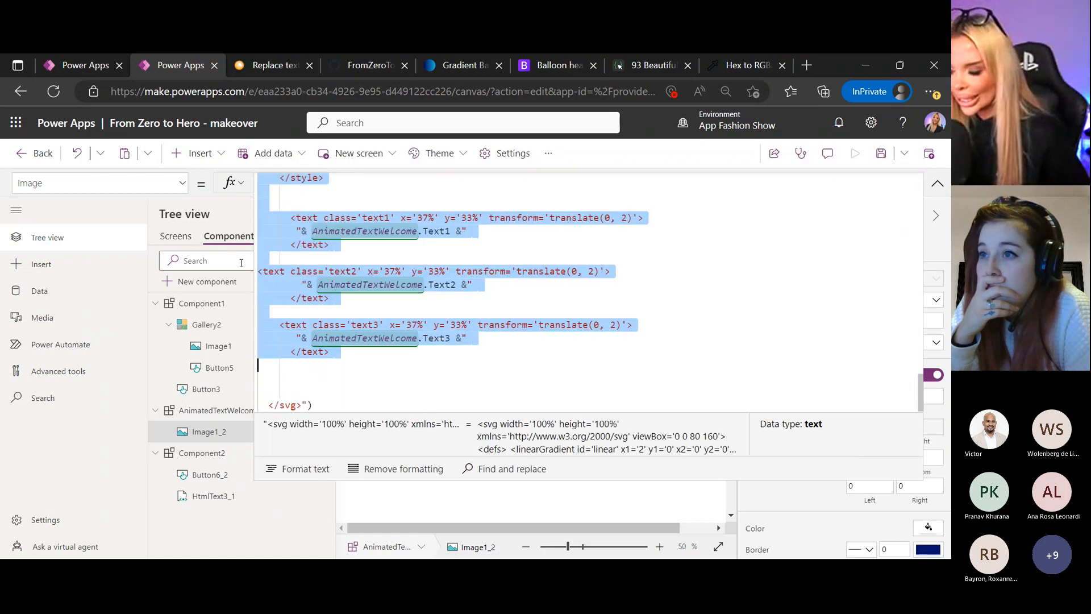
scroll(256, 221, "up", 6)
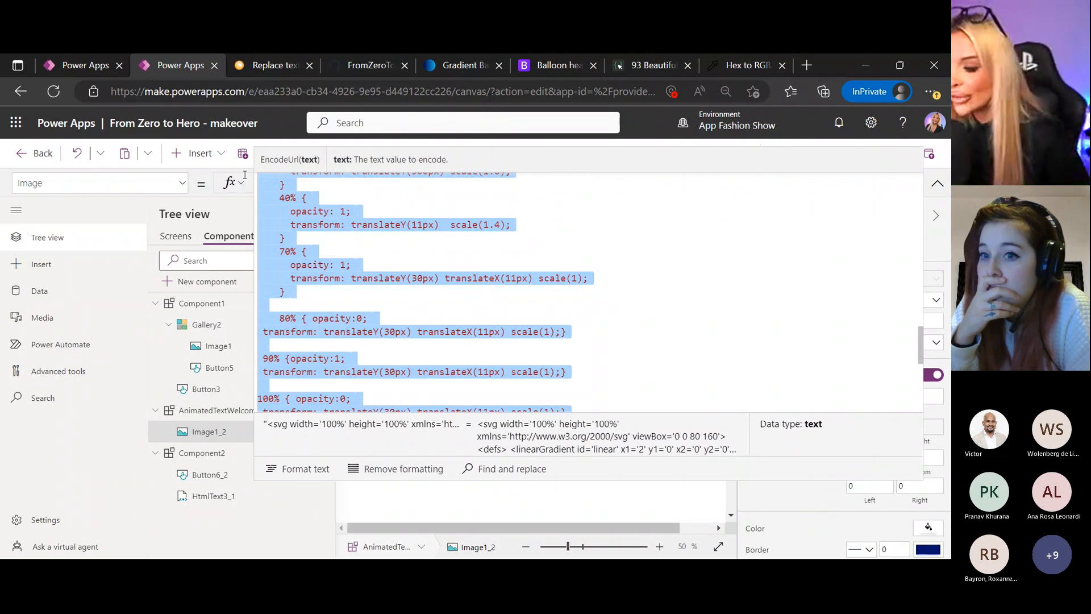
left_click(626, 148)
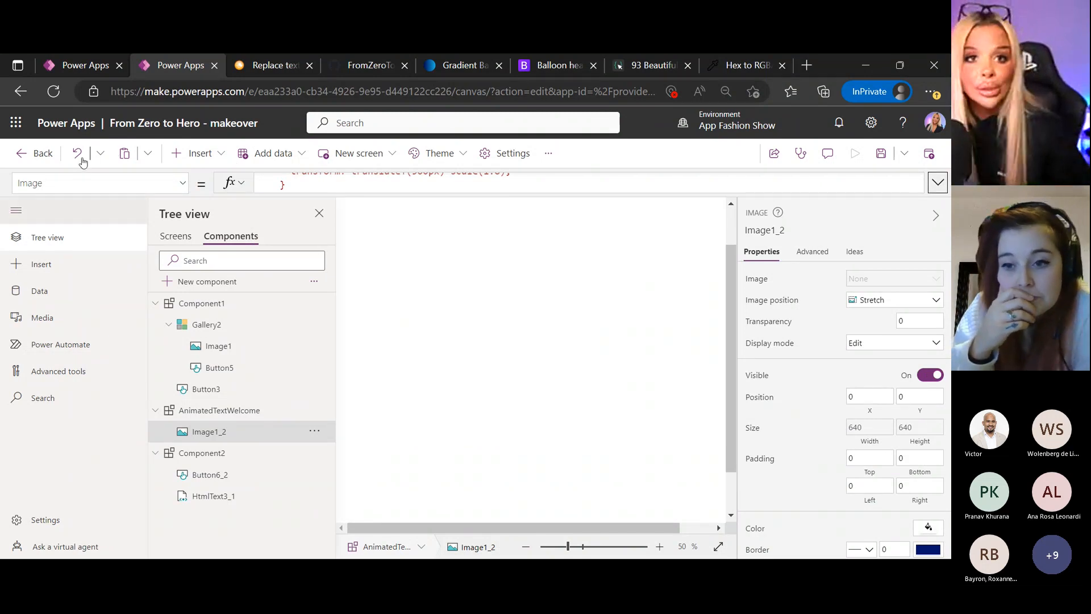
- Return to the app's screens and add a new blank screen
left_click(175, 236)
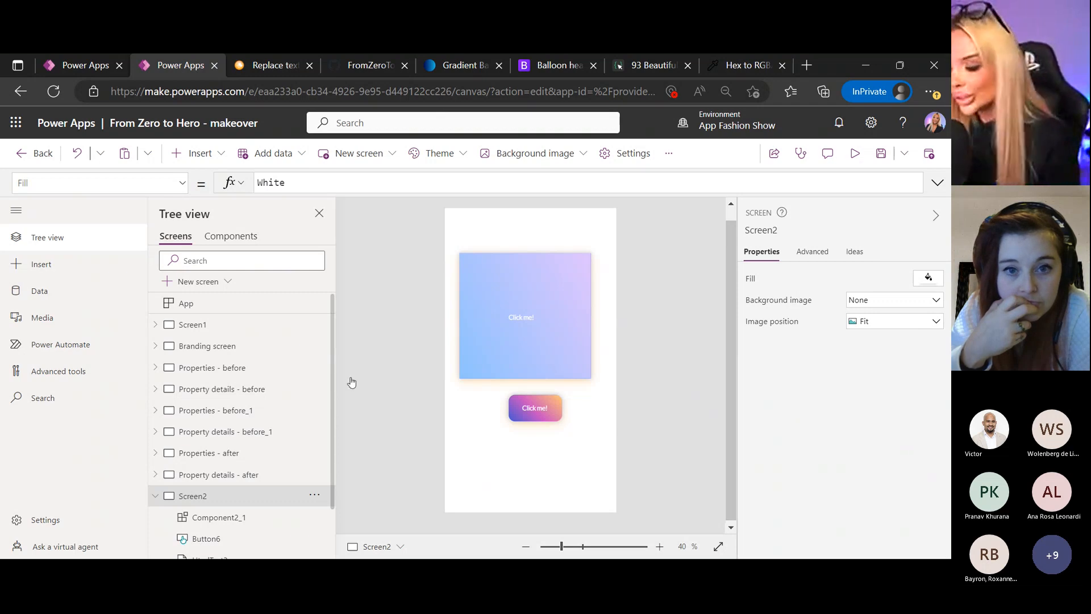
left_click(197, 282)
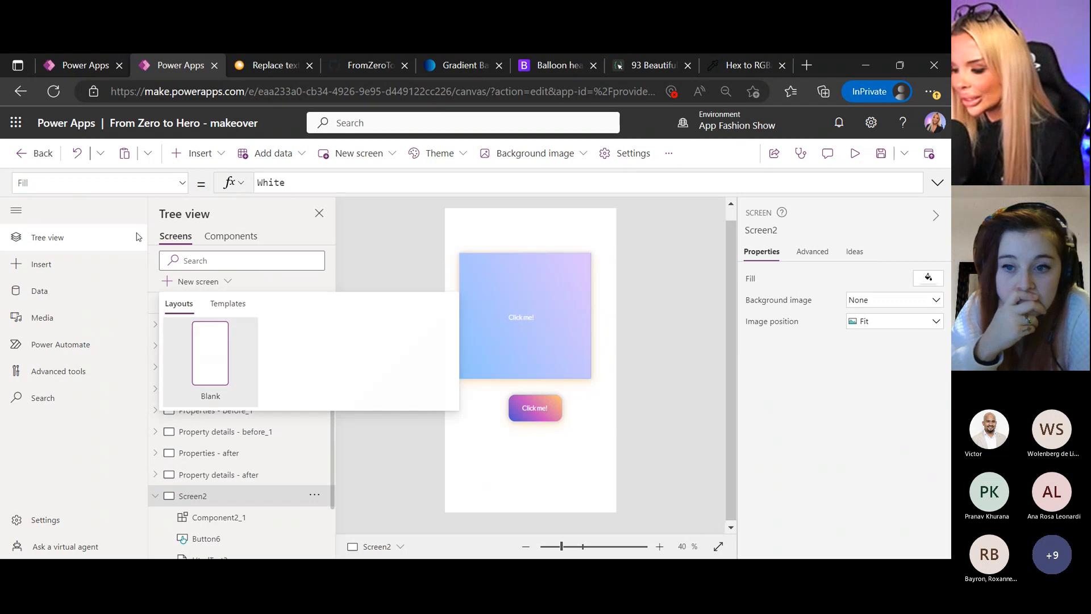
left_click(211, 352)
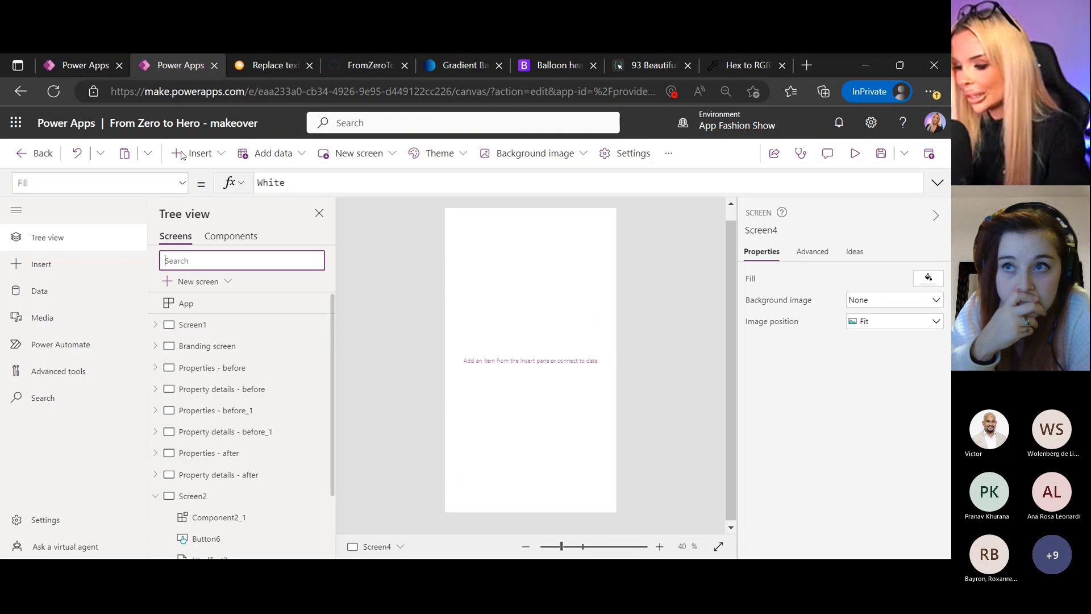
- Insert a Button control on the blank screen and place it at about X 144, Y 228
left_click(41, 264)
type("butto")
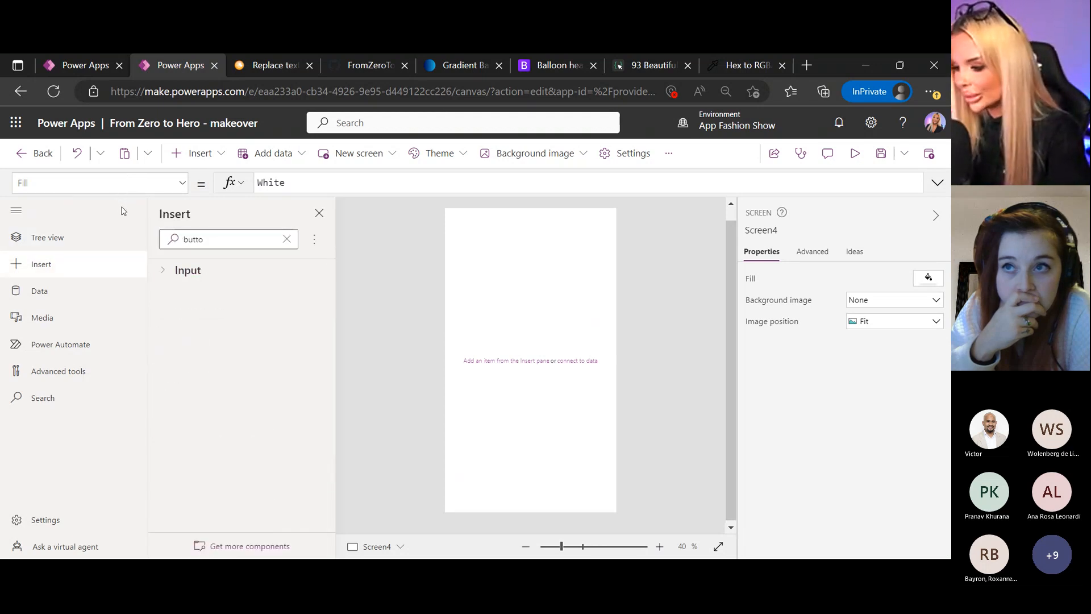
left_click(188, 291)
left_click_drag(488, 233, 501, 291)
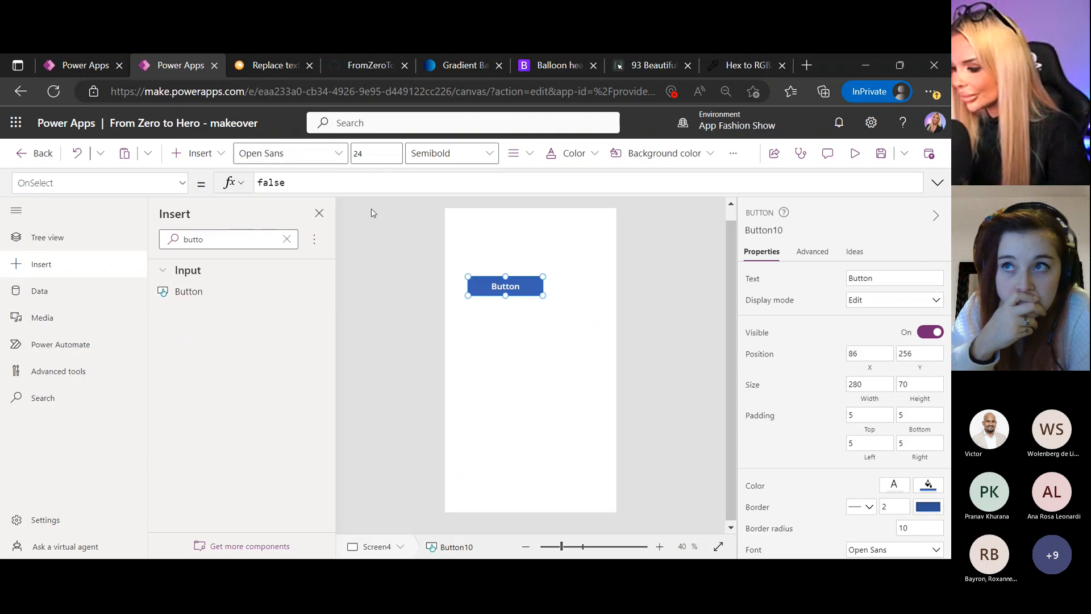
scroll(504, 335, "up", 4)
left_click_drag(504, 335, 532, 323)
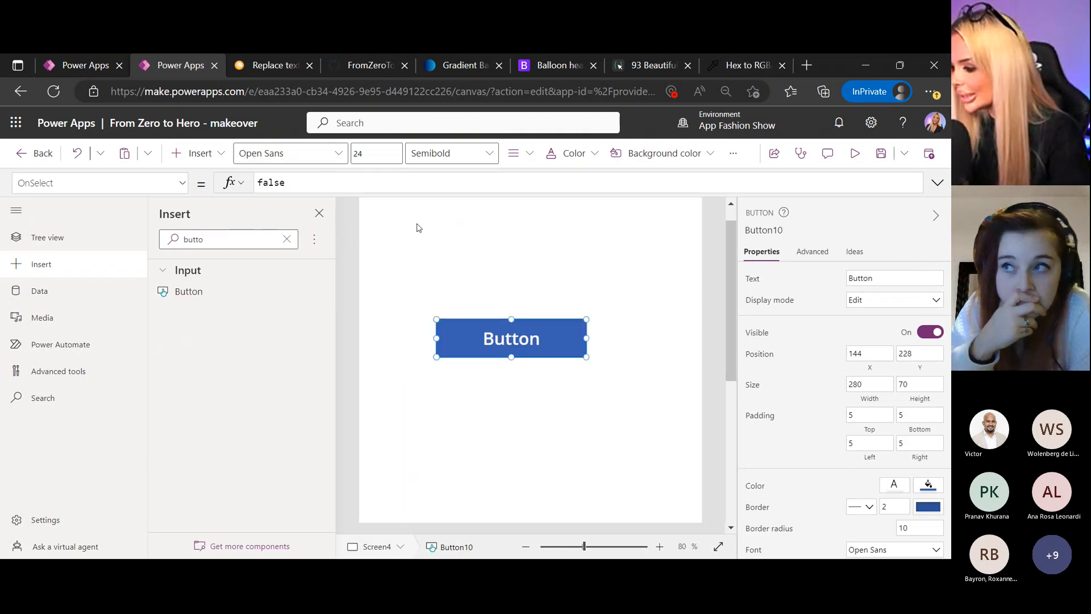
- Label the button "Add to favourites" and resize it to about 424 wide by 107 high
double_click(869, 279)
type("Add to favourites")
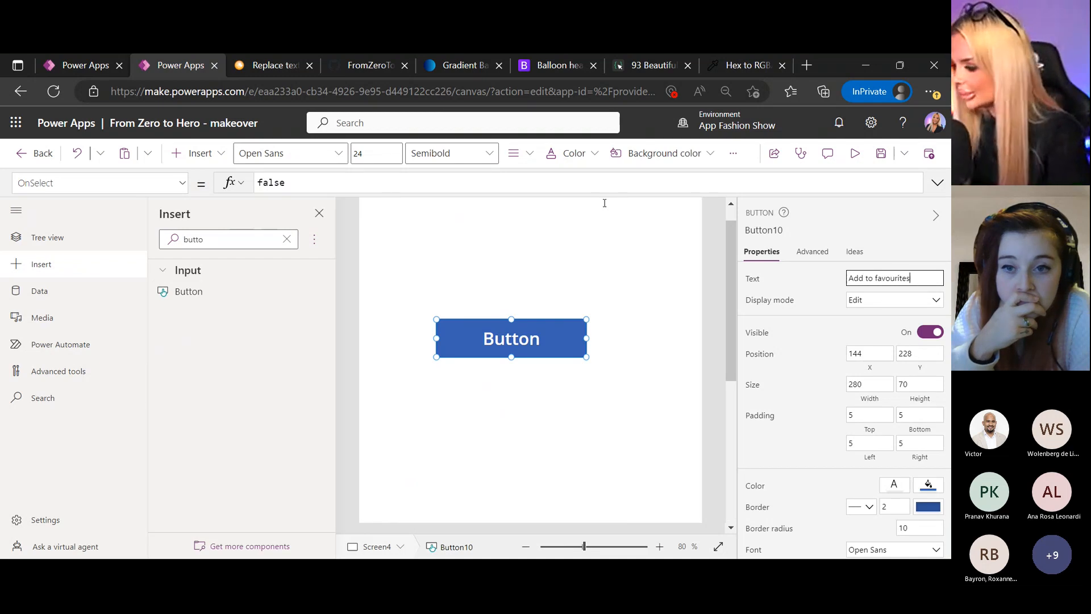
key("Return")
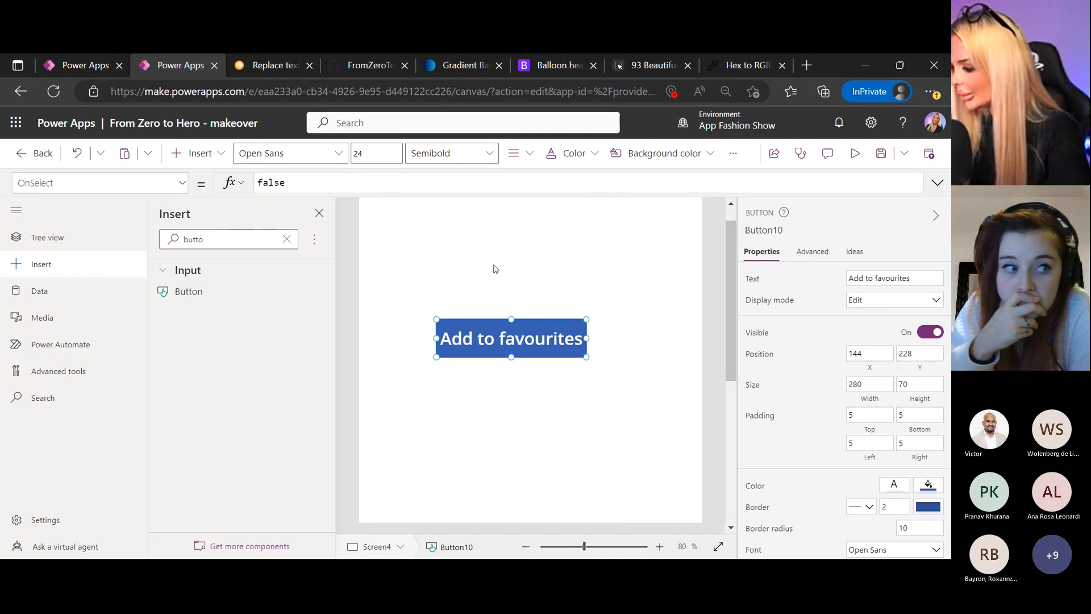
left_click_drag(586, 338, 651, 338)
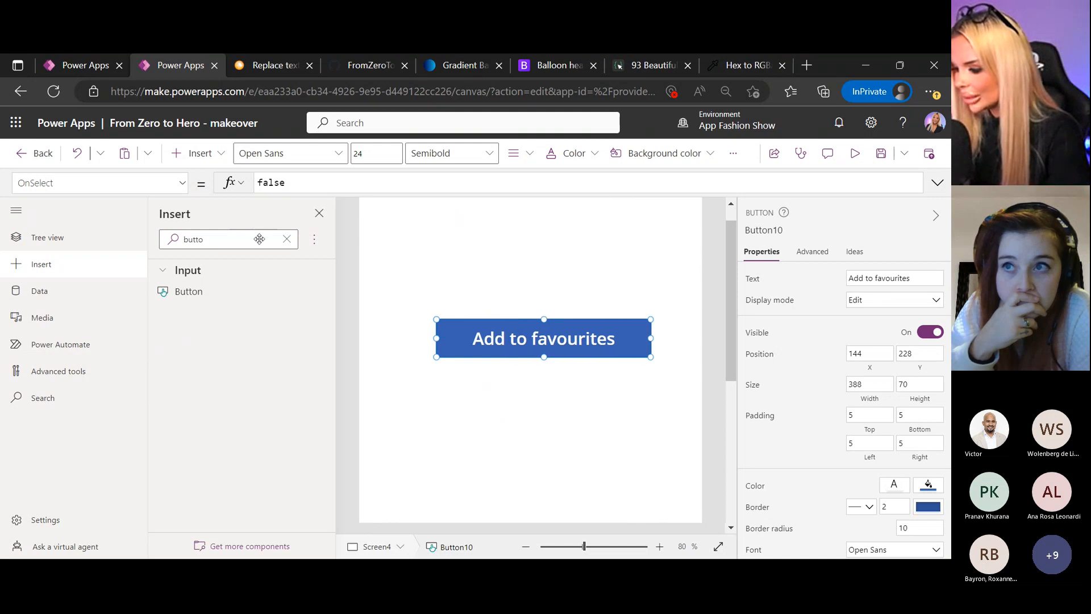
left_click_drag(436, 338, 424, 338)
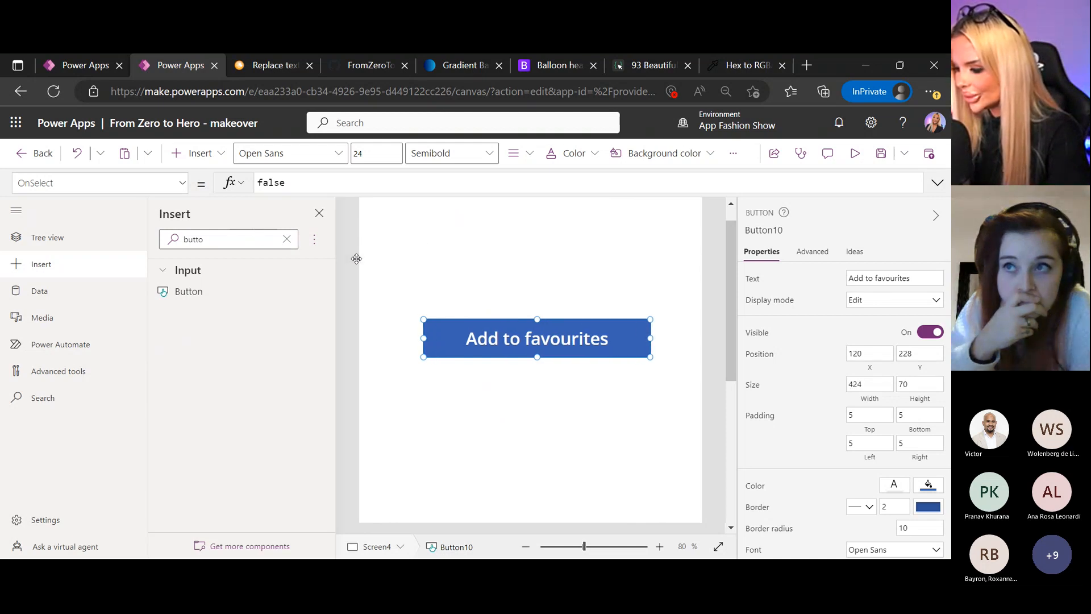
left_click_drag(537, 357, 537, 377)
- Set the button's font size to 18 and its font to Lato Light
scroll(843, 398, "down", 1)
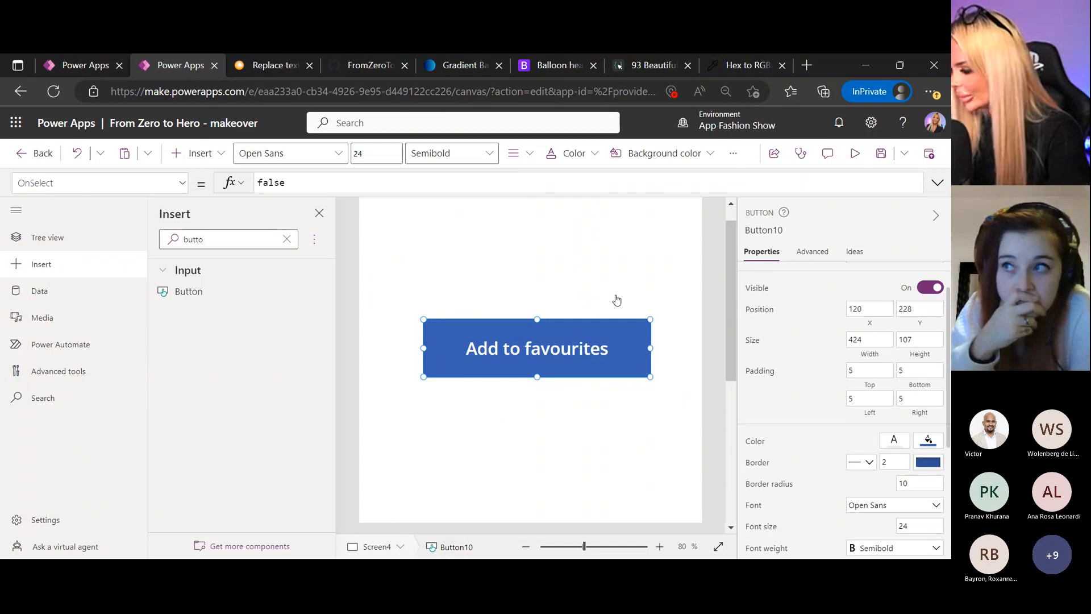
key("Tab")
key("Tab")
type("18")
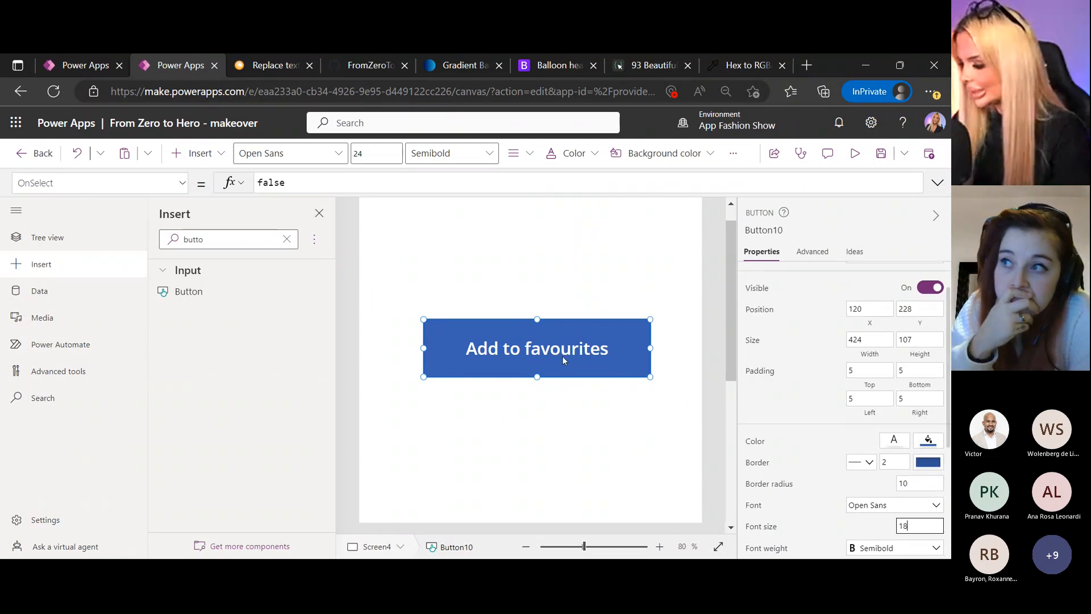
key("Return")
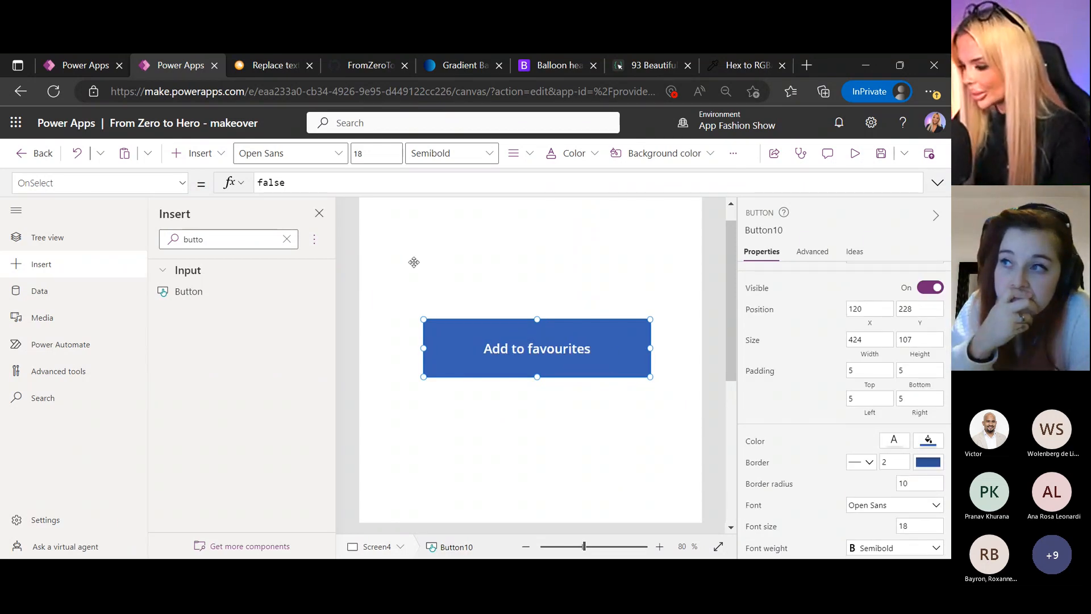
left_click(873, 506)
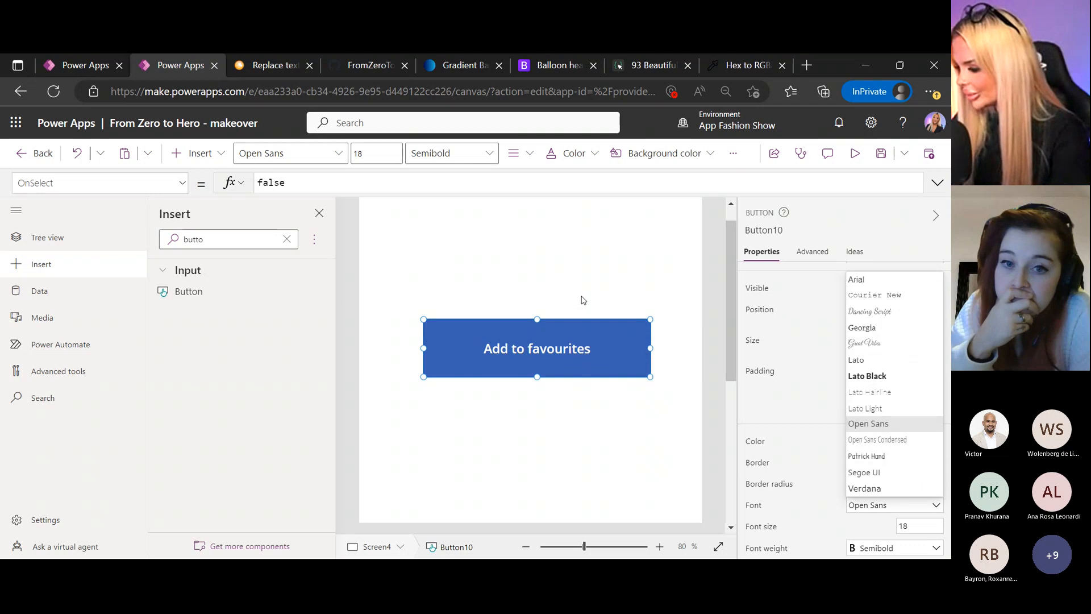
left_click(873, 408)
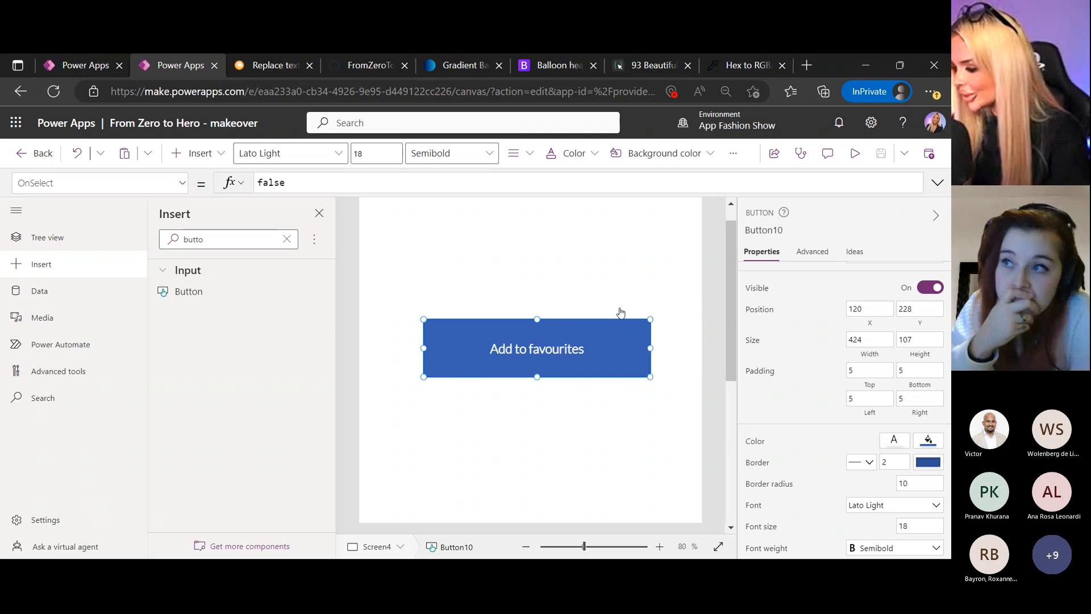
- Change the button's fill to a brighter custom blue
left_click(928, 440)
left_click(772, 297)
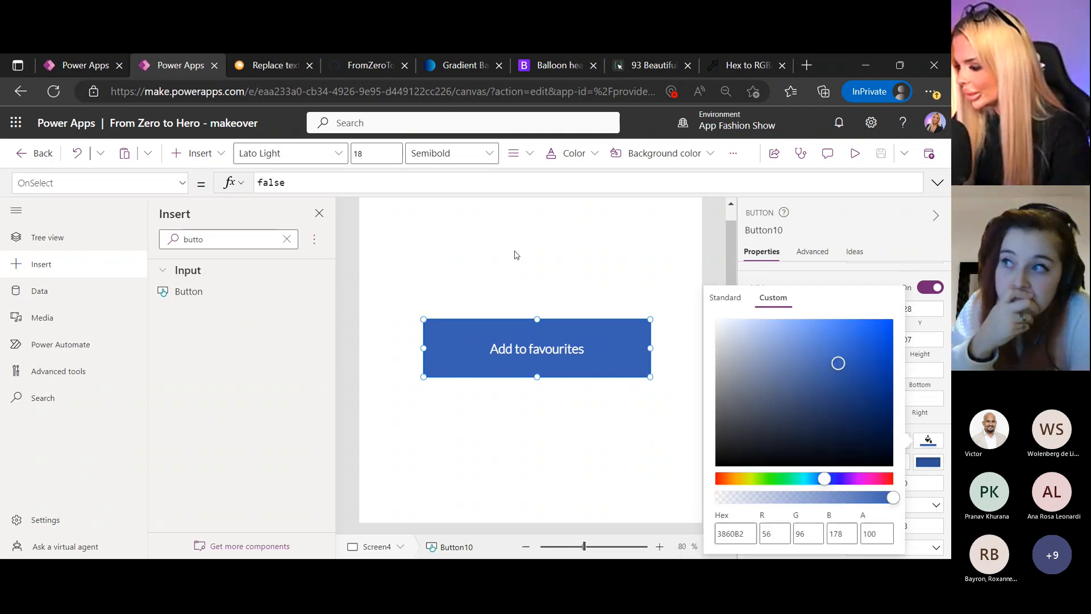
left_click_drag(805, 479, 814, 479)
mouse_move(834, 367)
left_mouse_down()
mouse_move(865, 346)
mouse_move(854, 335)
left_mouse_up()
left_click_drag(814, 479, 827, 479)
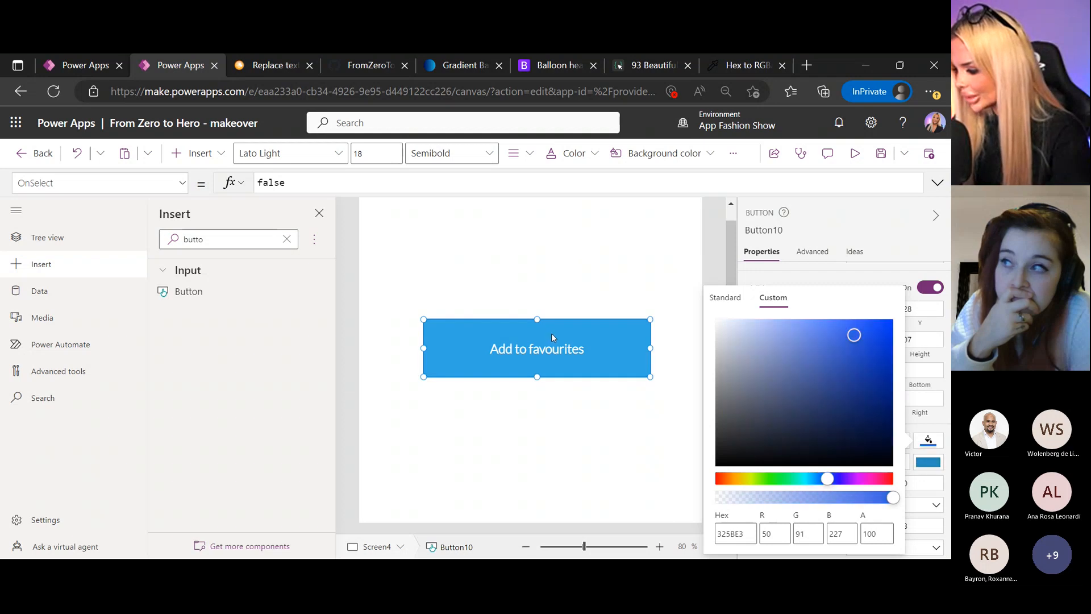
left_click(859, 319)
left_click(818, 277)
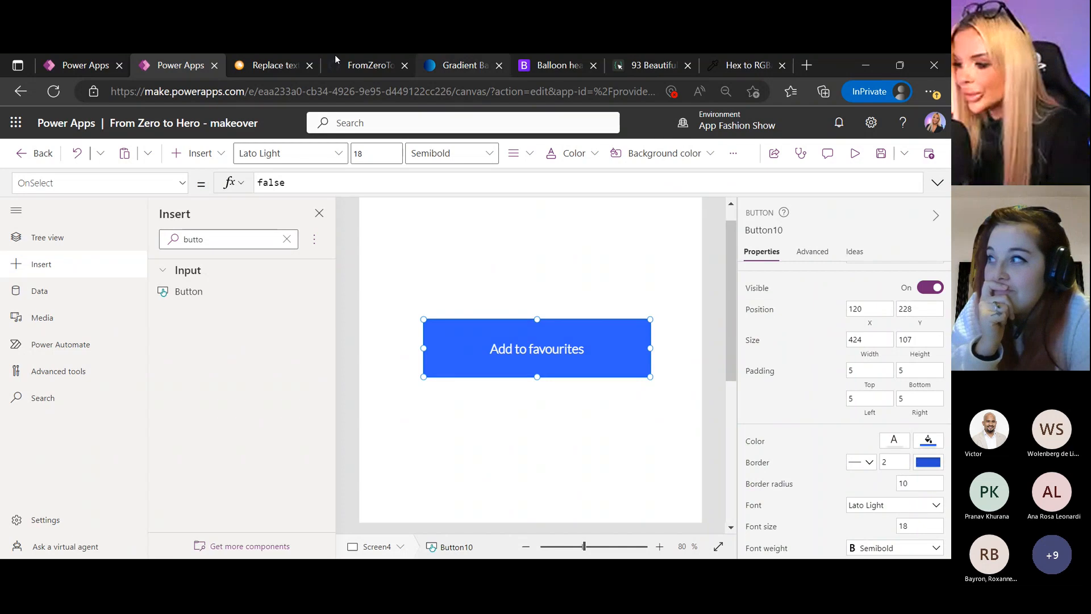
- Switch to the Bootstrap Icons site and search its icon library for "heart"
left_click(560, 64)
scroll(500, 206, "up", 10)
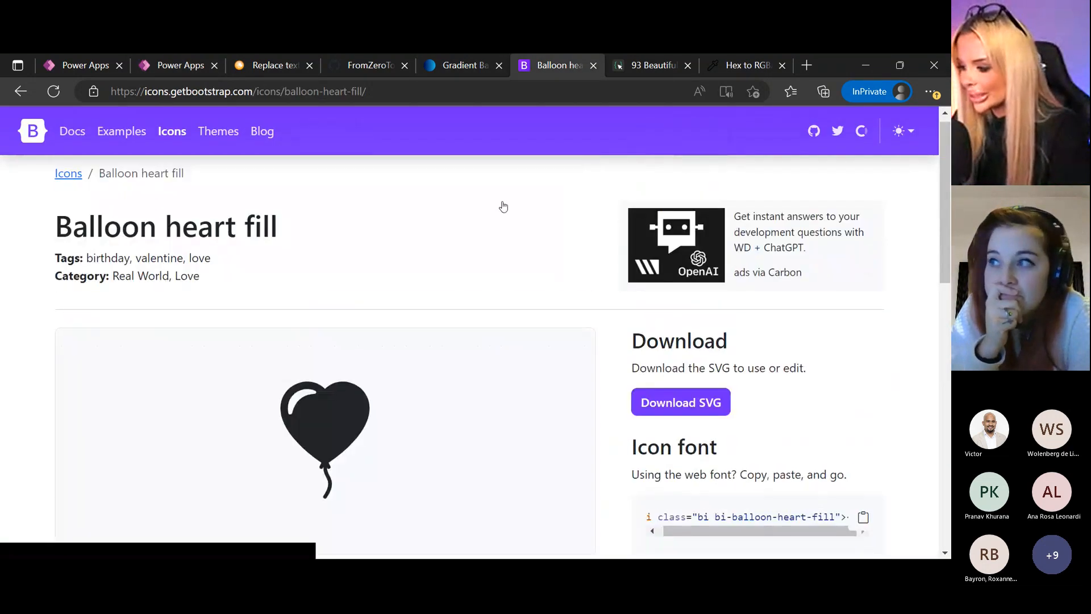
left_click(41, 142)
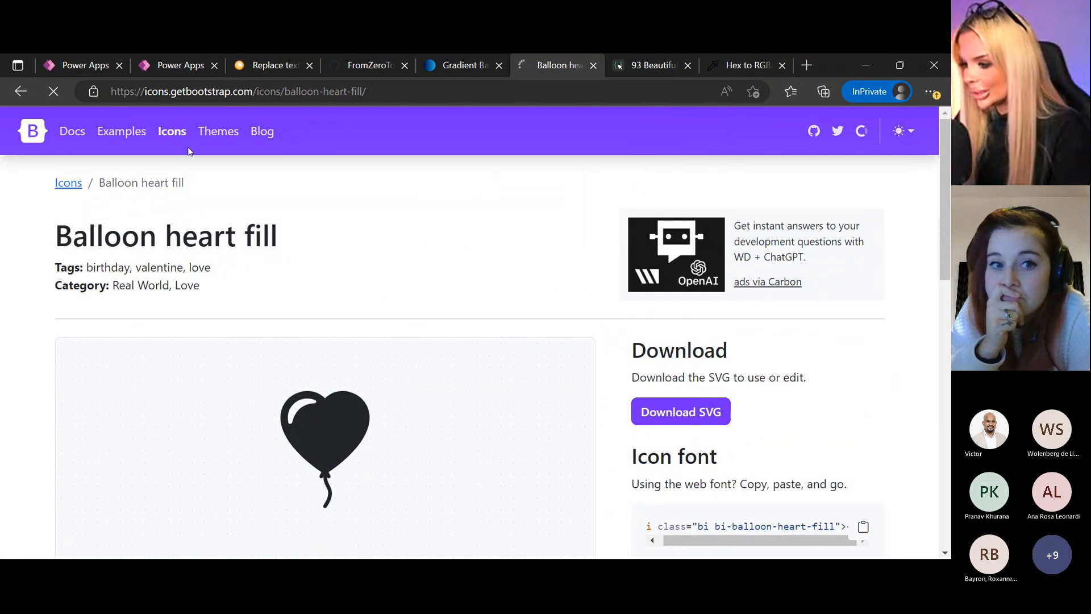
scroll(534, 308, "down", 4)
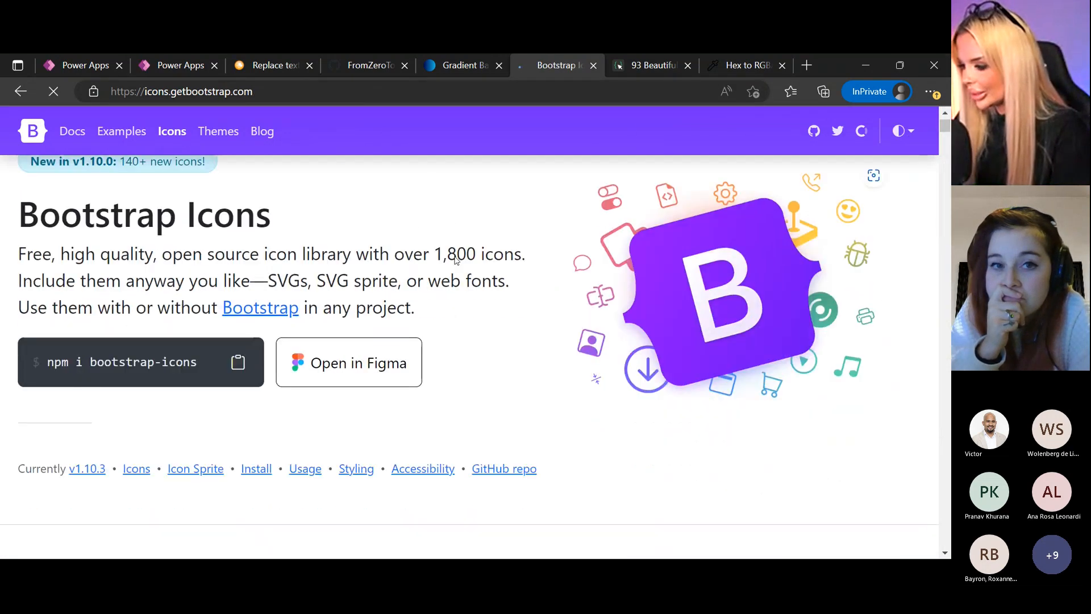
key("slash")
type("hearty")
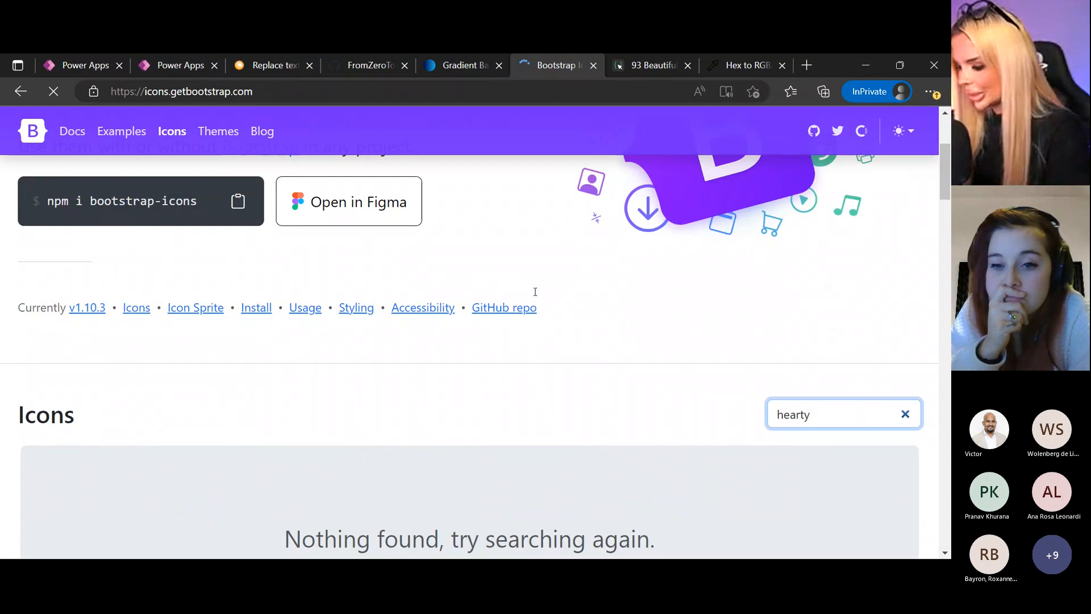
key("BackSpace")
- Open the outline icon named heart and copy its SVG HTML code
scroll(528, 307, "down", 5)
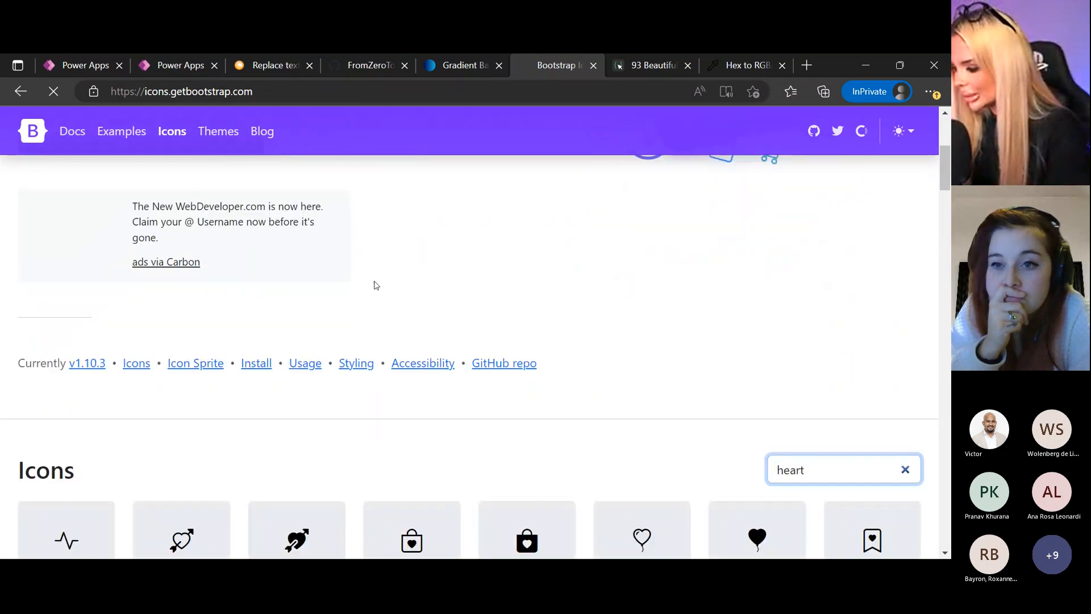
scroll(421, 299, "down", 8)
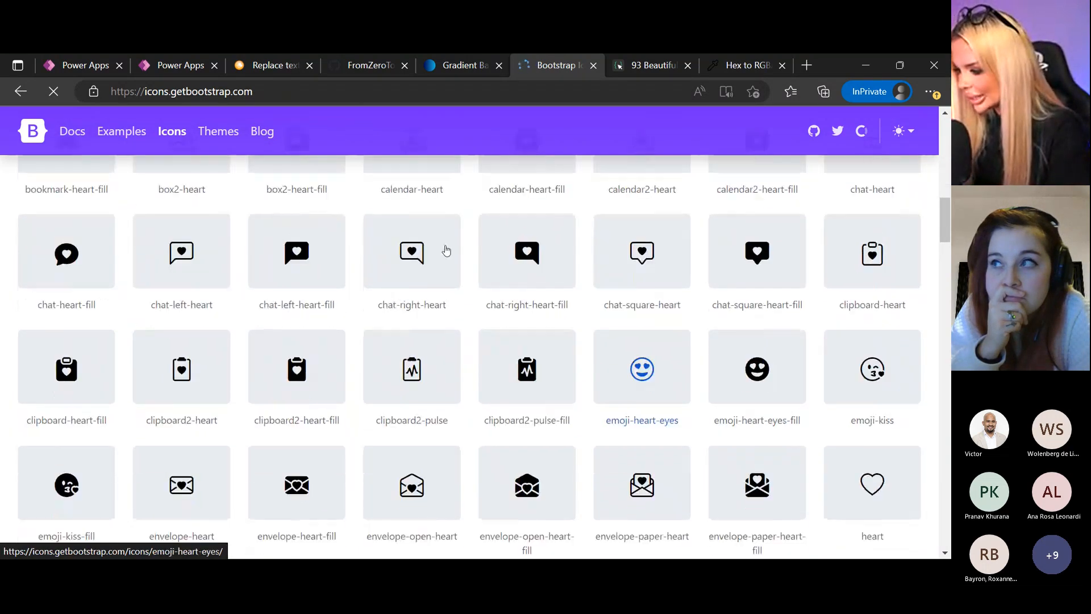
scroll(430, 236, "up", 1)
left_click(872, 341)
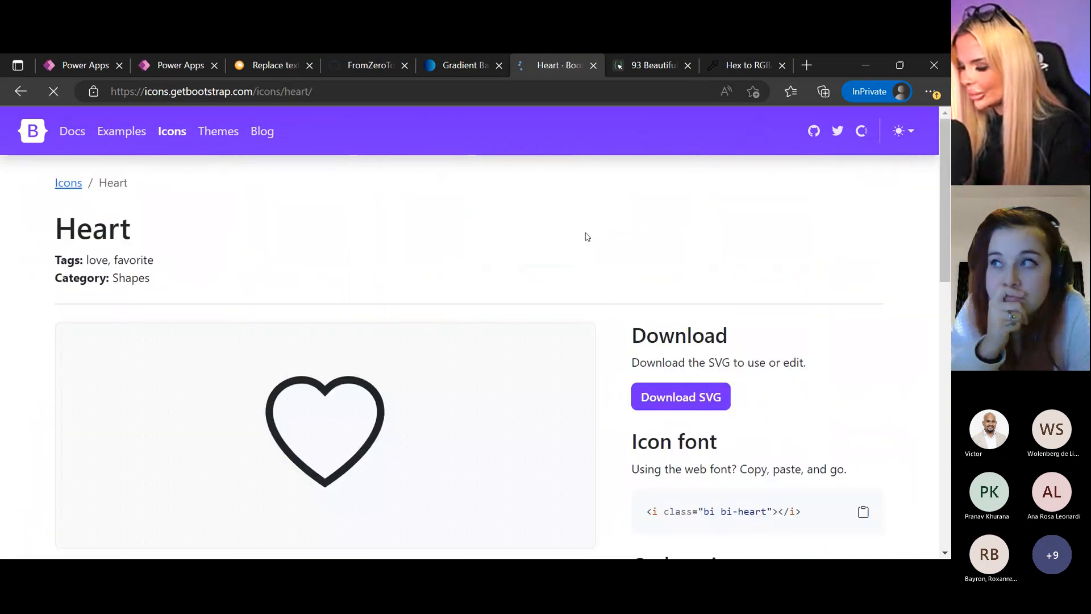
scroll(279, 270, "down", 1)
scroll(398, 249, "down", 8)
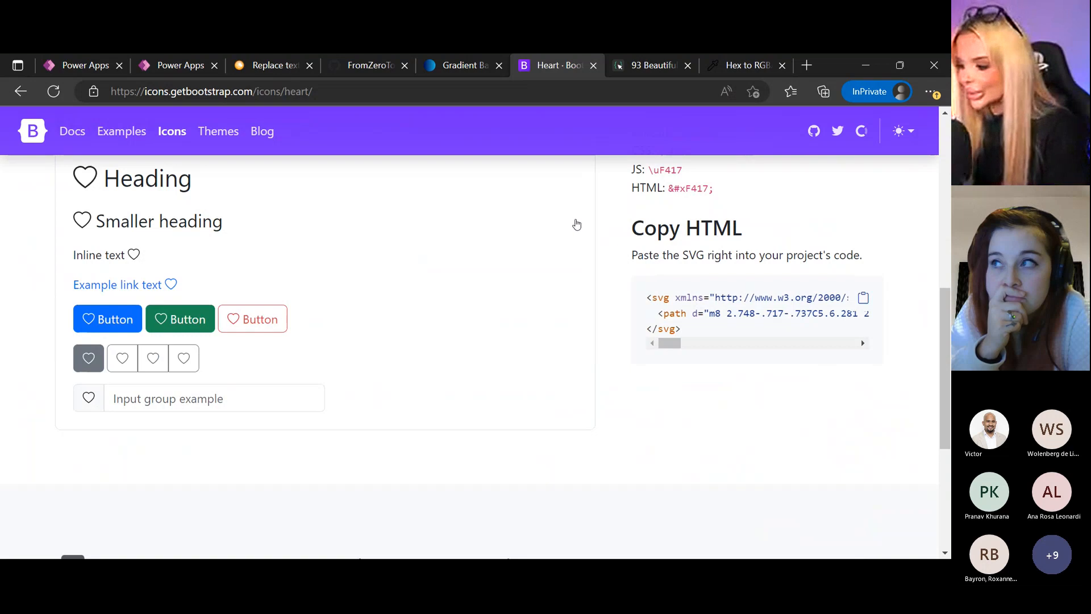
- Replace the input of the online Replace text tool with the heart SVG code, and copy the output converted to single quotes
left_click(272, 65)
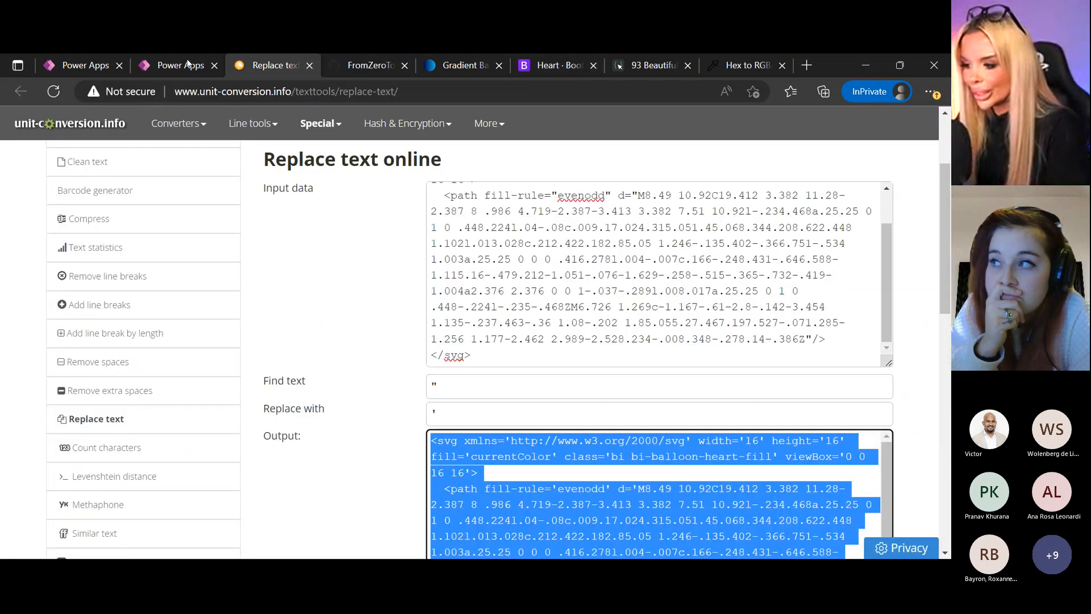
left_click(352, 205)
key("ctrl+a")
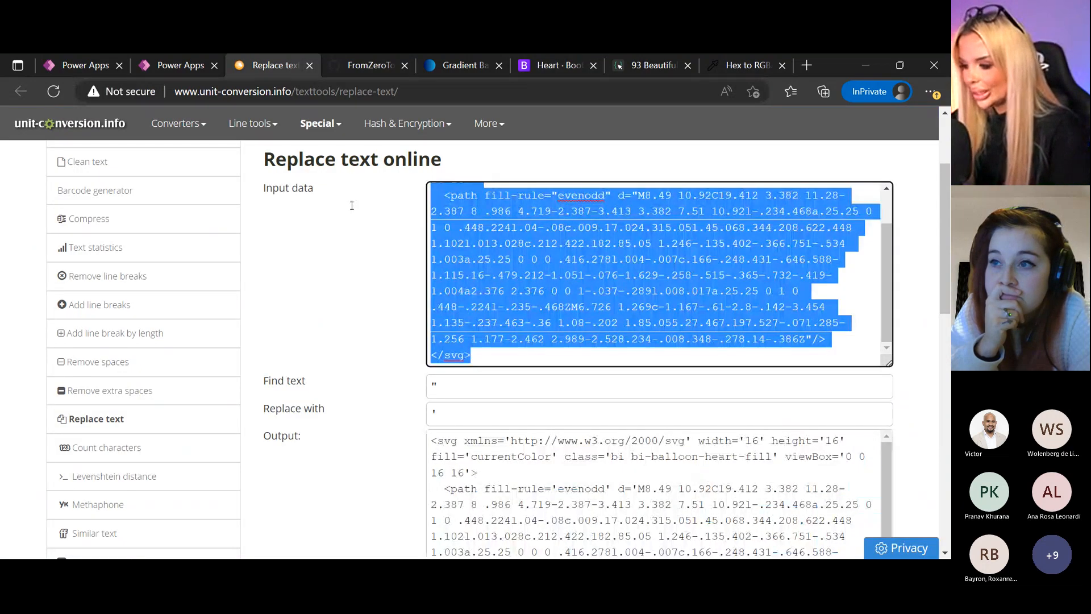
type("<svg xmlns=\"http://www.w3.org/2000/svg\" width=\"16\" height=\"16\" fill=\"currentColor\" class=\"bi bi-heart\" viewBox=\"0 0 16 16\">   <path d=\"m8 2.748-.717-.737C5.6.281 2.514.878 1.4 3.053c-.523 1.023-.641 2.5.314 4.385.92 1.815 2.834 3.989 6.286 6.357 3.452-2.368 5.365-4.542 6.286-6.357.955-1.886.838-3.362.314-4.385C13.486.878 10.4.28 8.717 2.01L8 2.748zM8 15C-7.333 4.868 3.279-3.04 7.824 1.143c.06.055.119.112.176.171a3.12 3.12 0 0 1 .176-.17C12.72-3.042 23.333 4.867 8 15z\"/> </svg>")
scroll(295, 273, "down", 1)
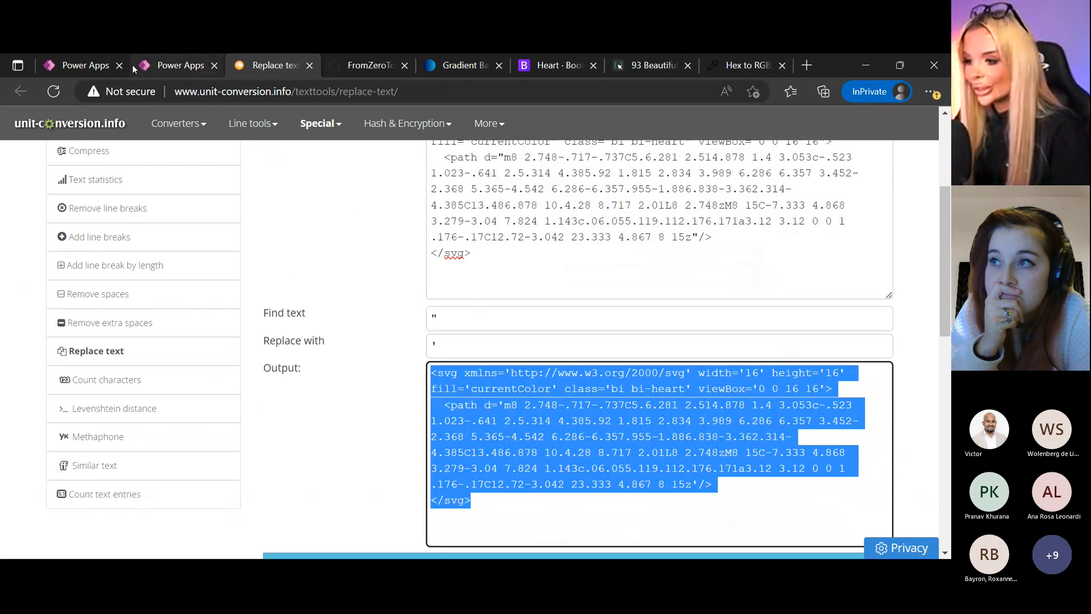
- Return to the Power Apps editor and insert an Image control on the screen with the Add to favourites button
left_click(177, 64)
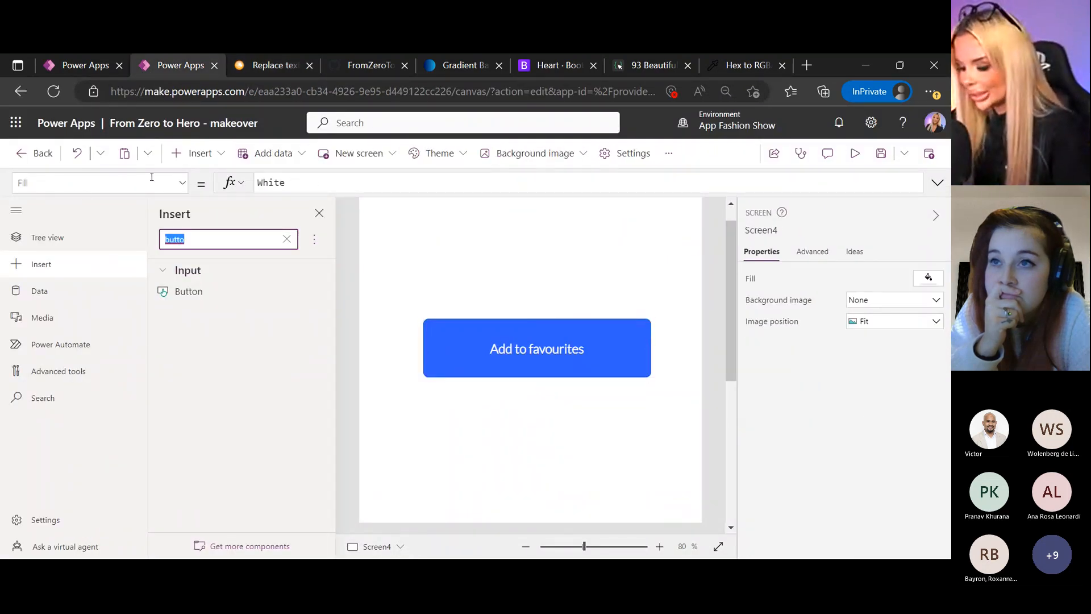
type("ima")
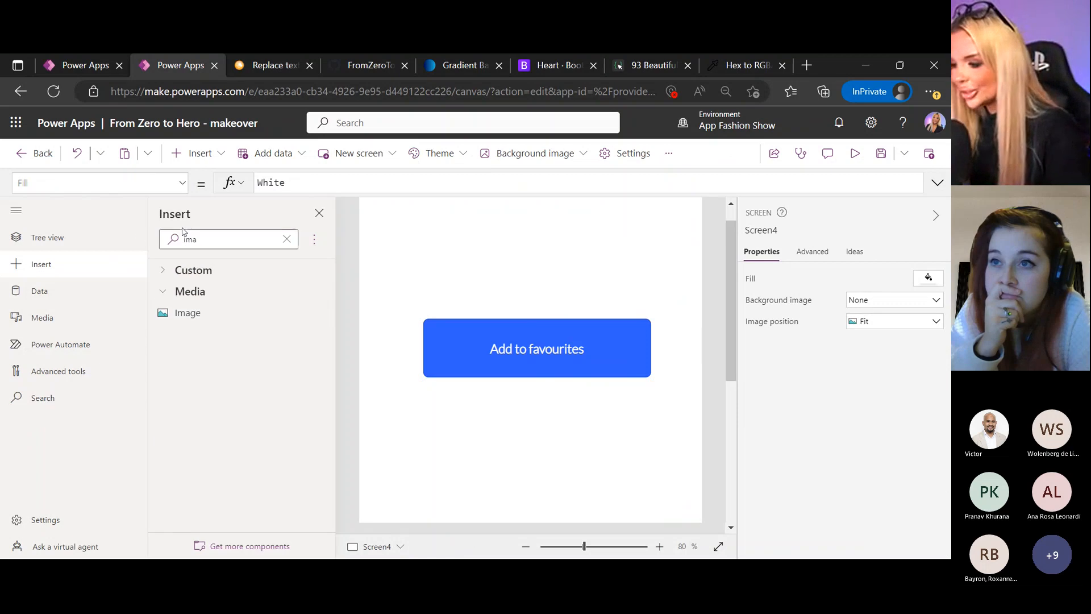
key("ctrl+minus")
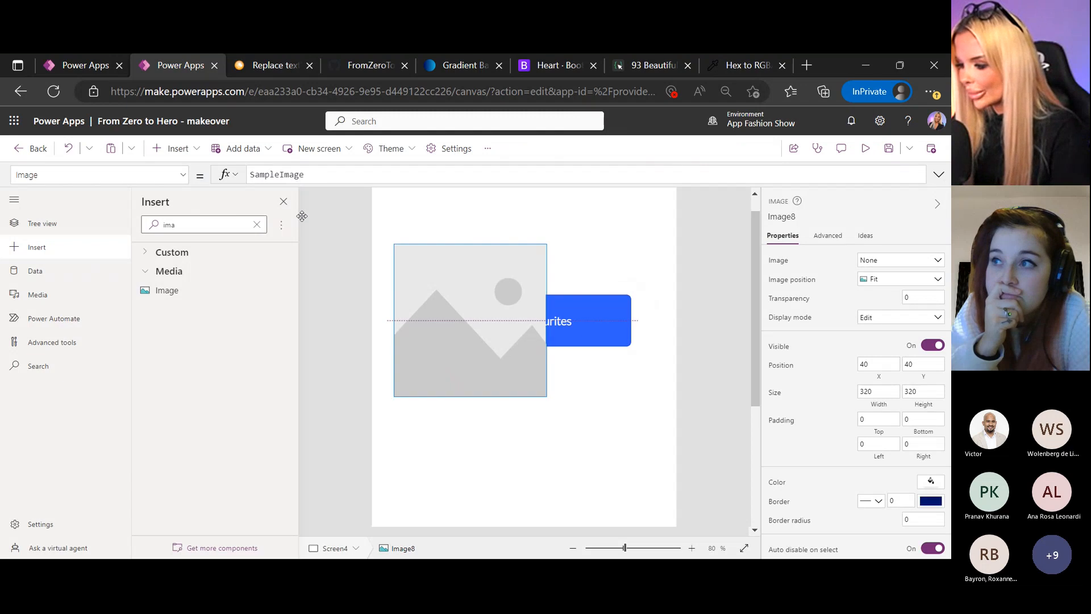
- Replace the image control's Image formula with the text string "data:image/svg+xml;utf8,"
left_click_drag(304, 175, 260, 175)
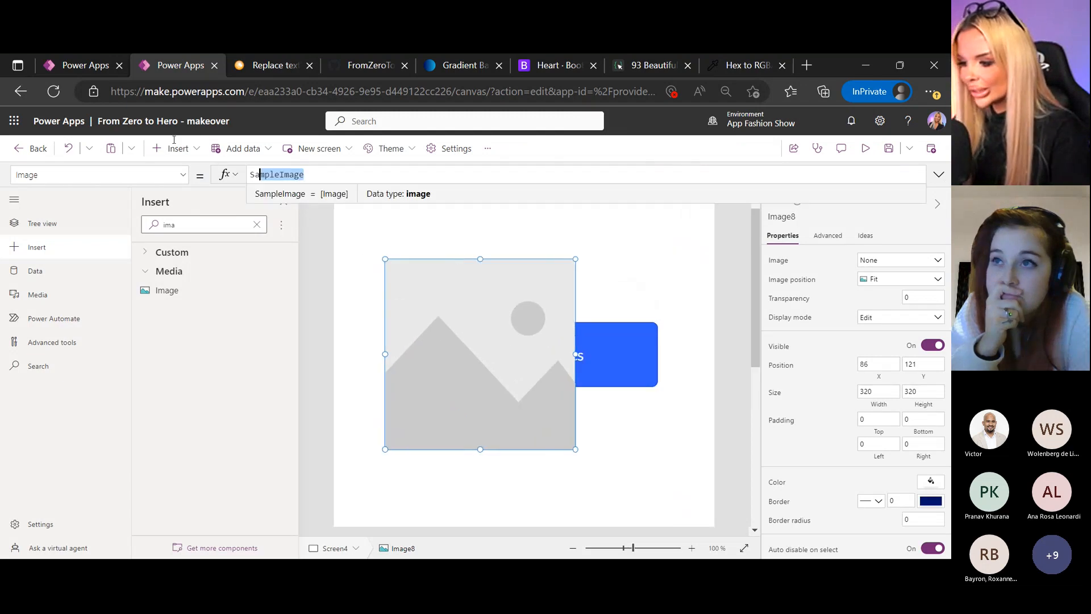
key("BackSpace")
key("BackSpace")
key("BackSpace")
type("\"dat")
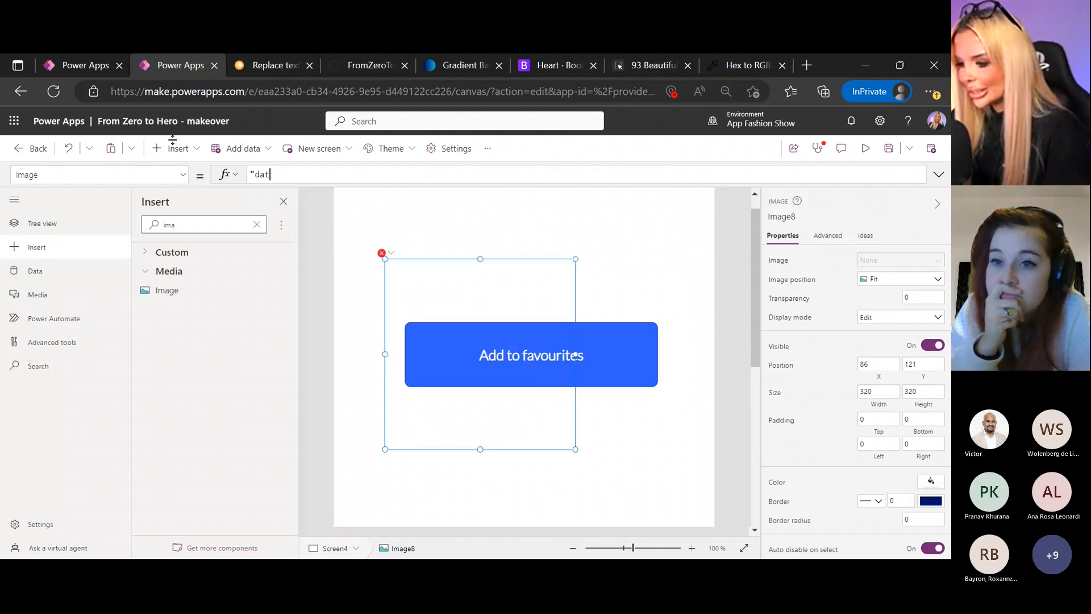
type("a:image/svg")
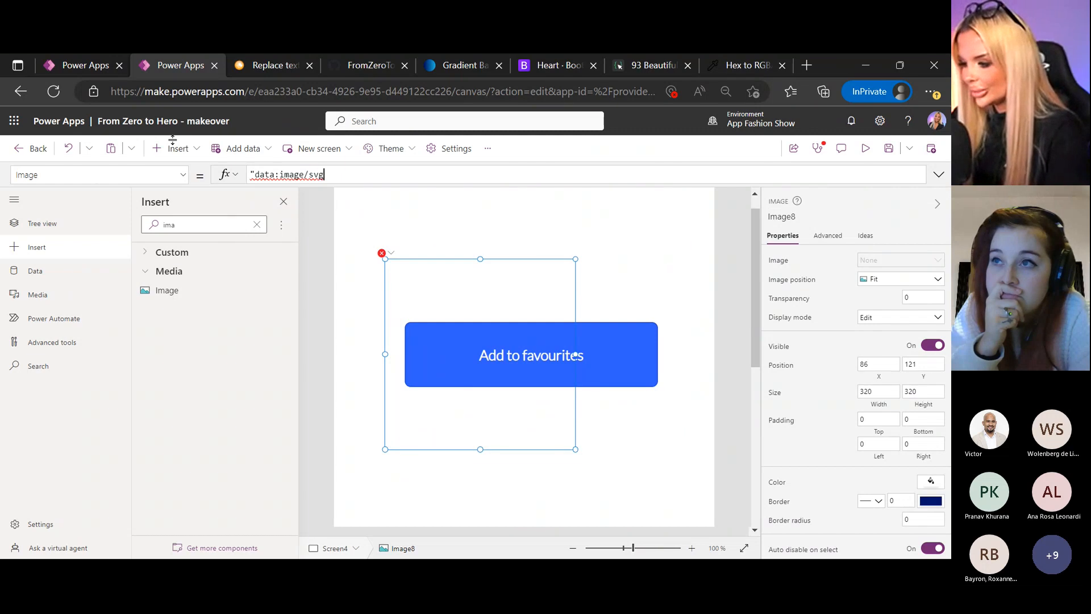
type("+xml;ut")
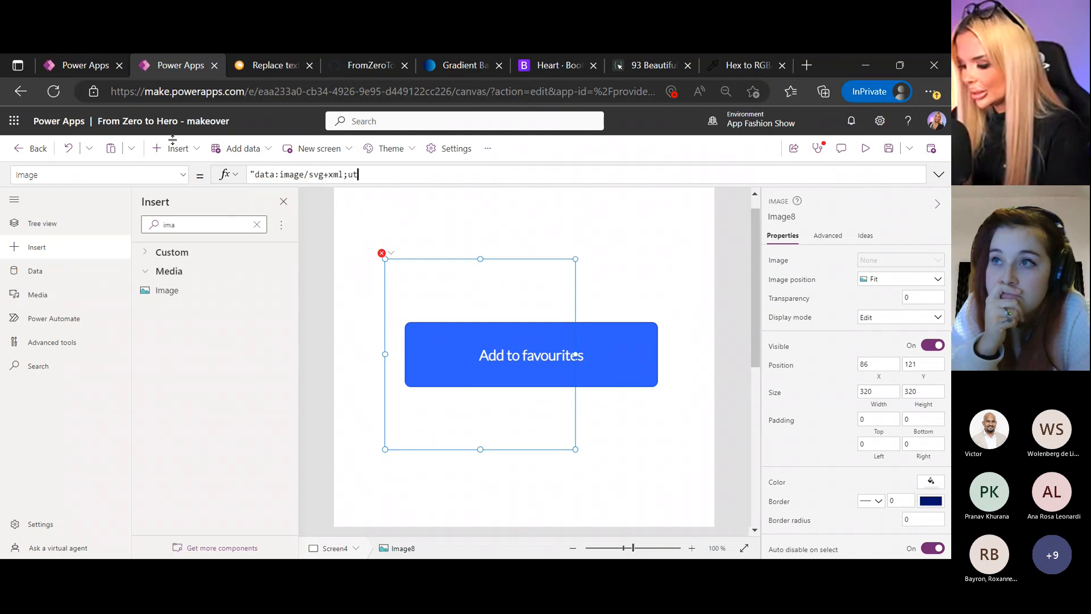
type("f8,\"^")
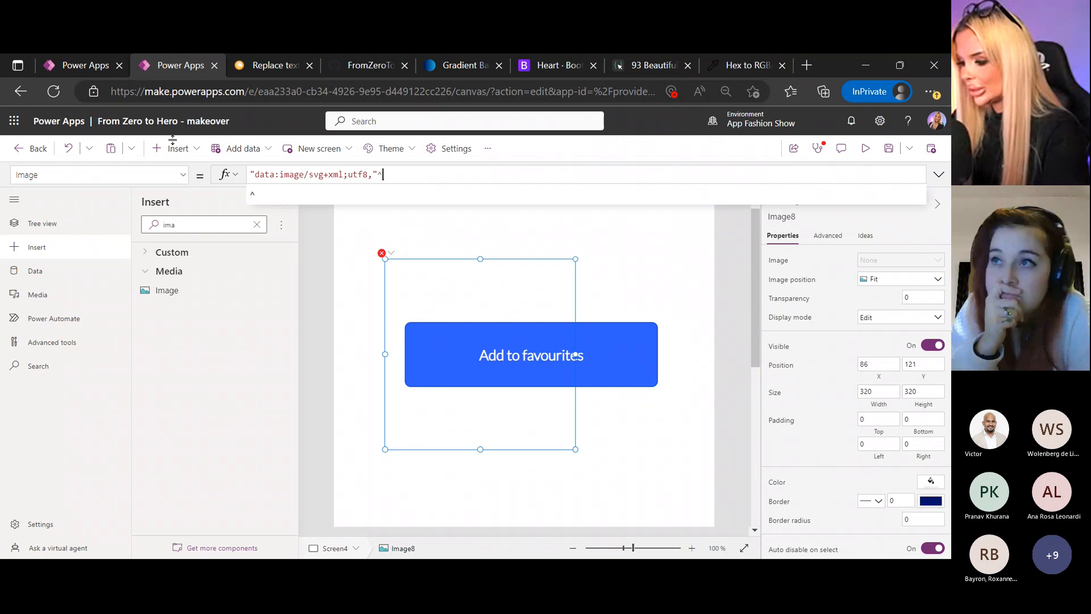
- Append & EncodeUrl("") to the Image formula and paste the single-quoted heart SVG code between its quotation marks
key("BackSpace")
type("& Enbc")
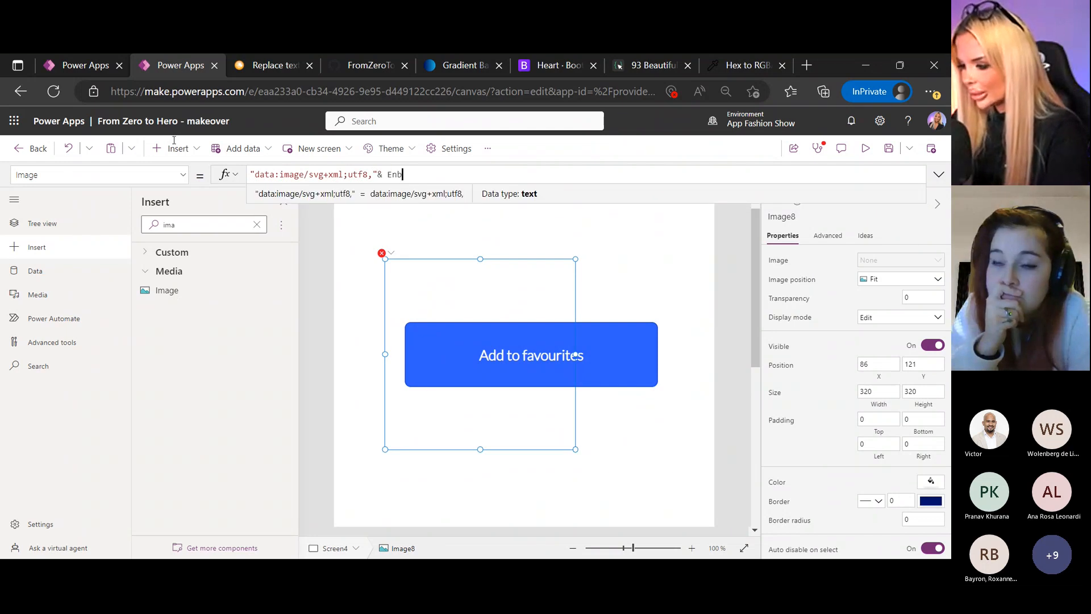
key("BackSpace")
type("cod")
key("Tab")
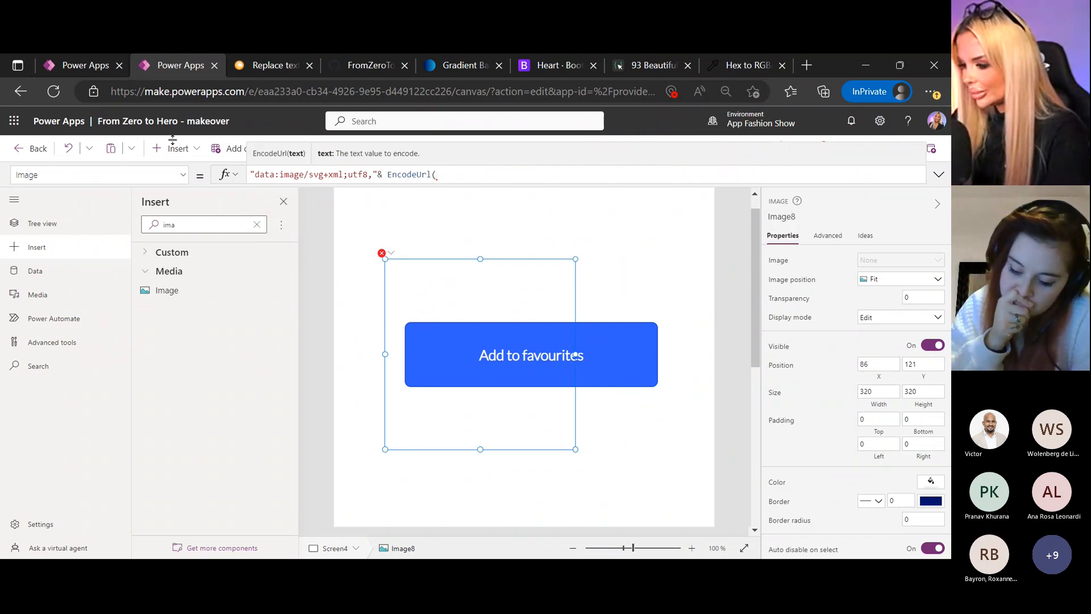
type("\"\")")
key("Left")
key("Left")
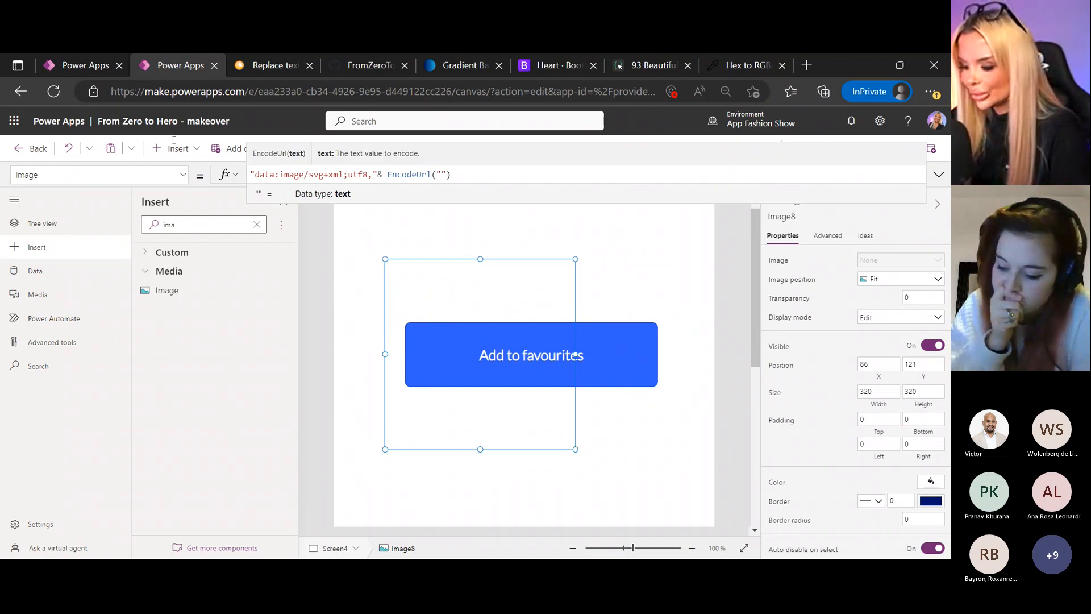
key("ctrl+v")
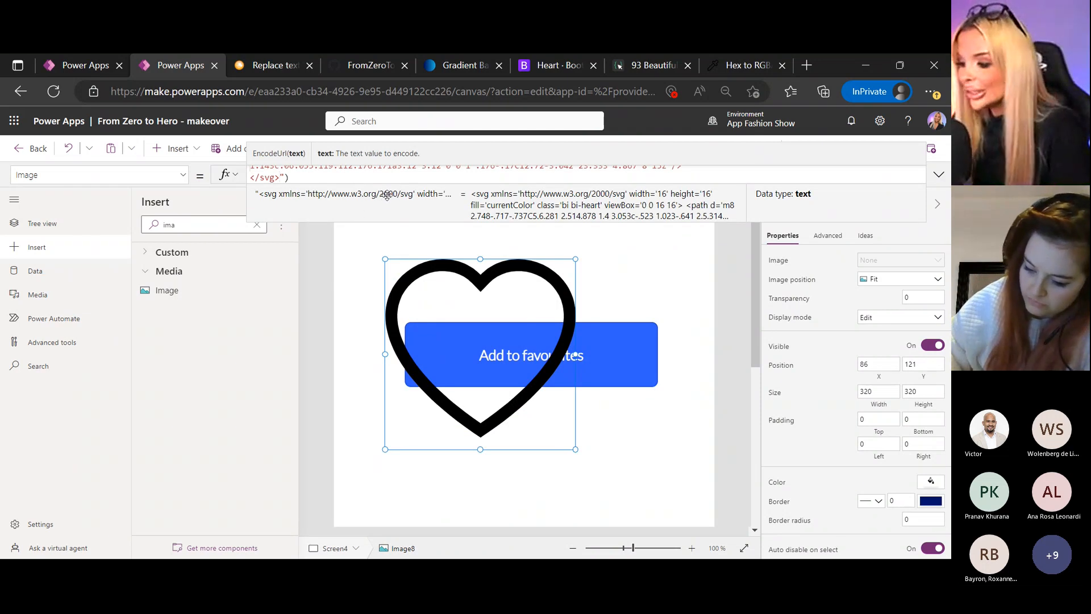
- Shrink the heart image to about 57 by 46 and place it on the button before the Add to favourites text, at about X 164, Y 258
left_click_drag(575, 259, 549, 280)
left_click_drag(401, 197, 306, 255)
scroll(355, 271, "up", 4)
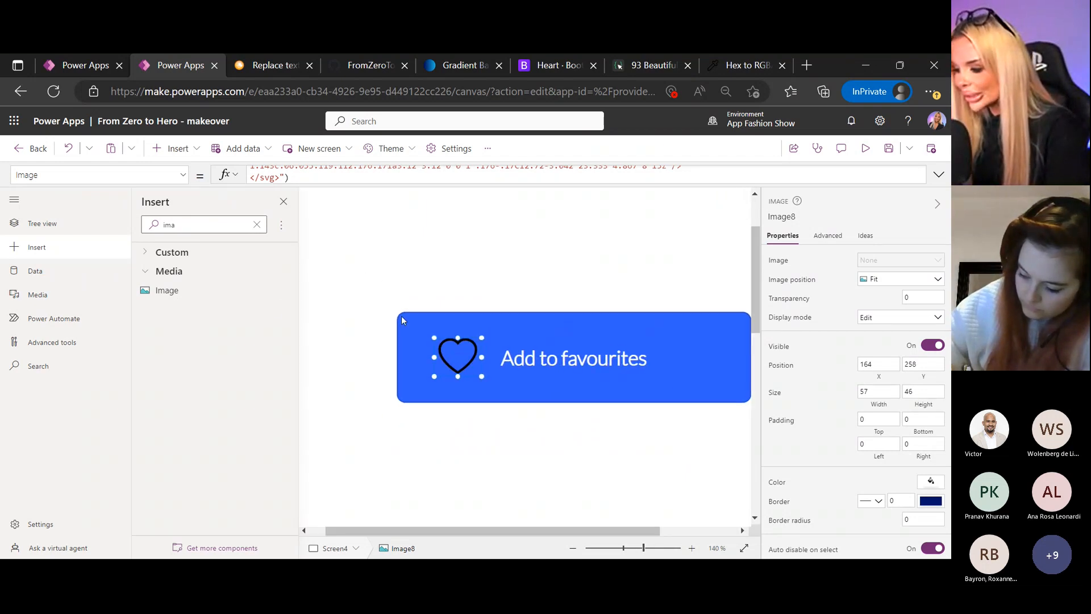
- Set the left padding of the "Add to favourites" button to 50
left_click(365, 372)
left_click(402, 372)
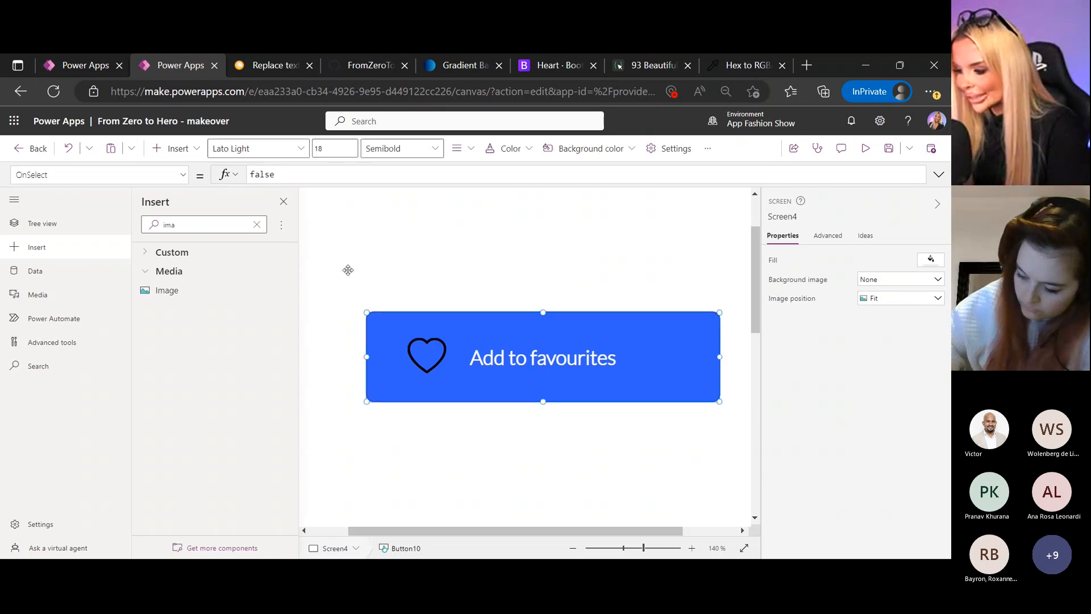
scroll(856, 370, "down", 2)
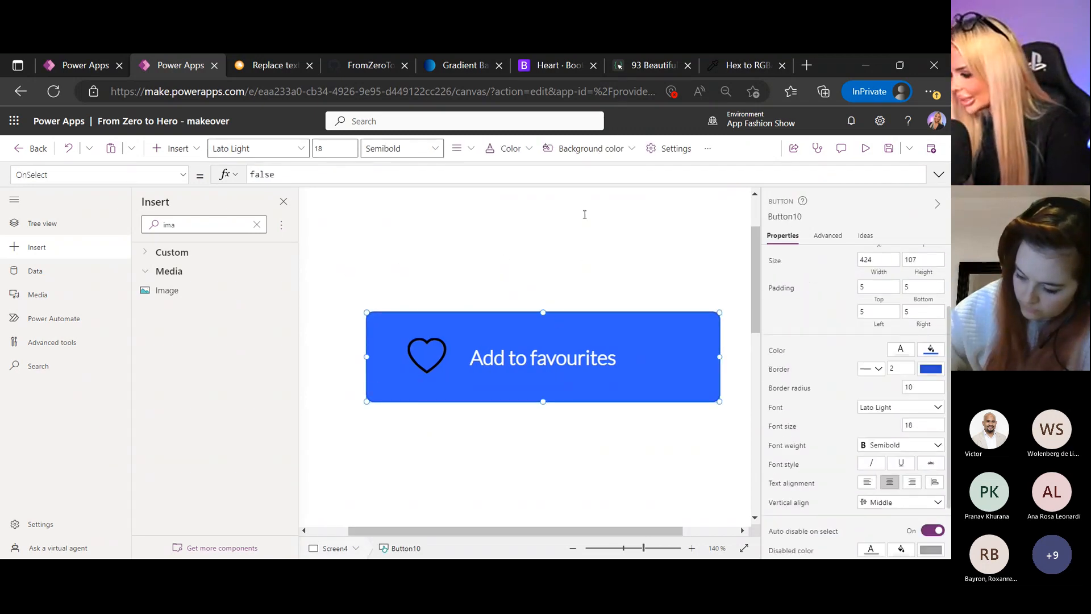
left_click(878, 311)
type("1")
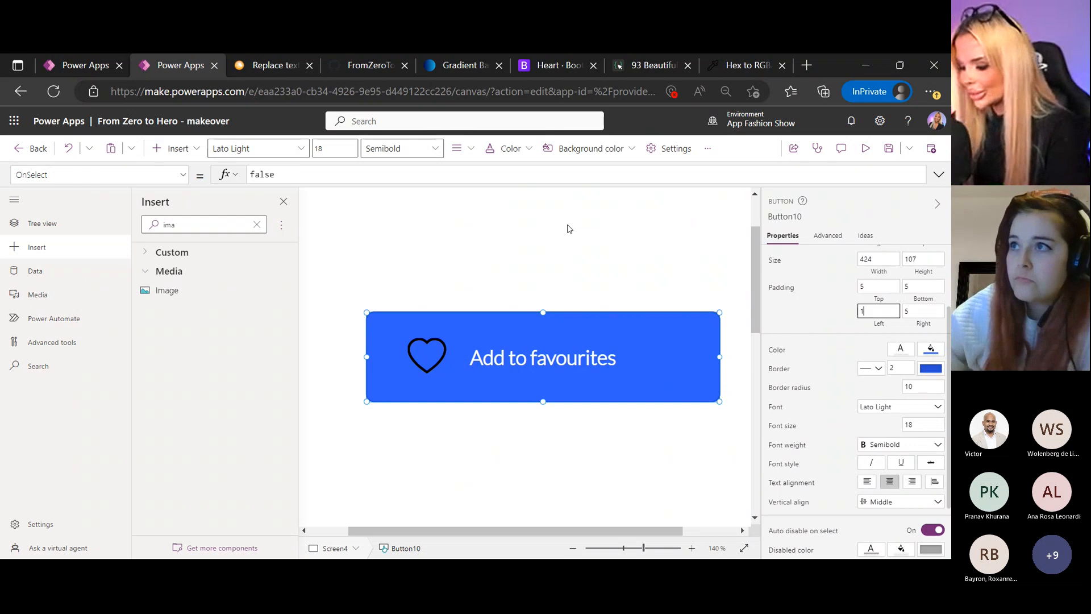
type("5")
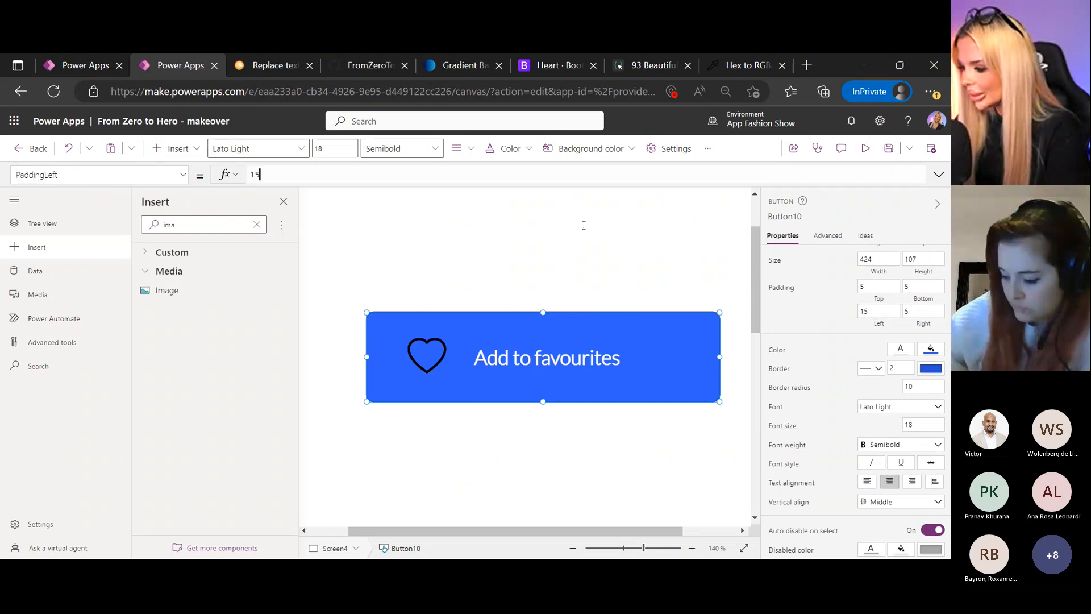
key("BackSpace")
key("BackSpace")
type("25")
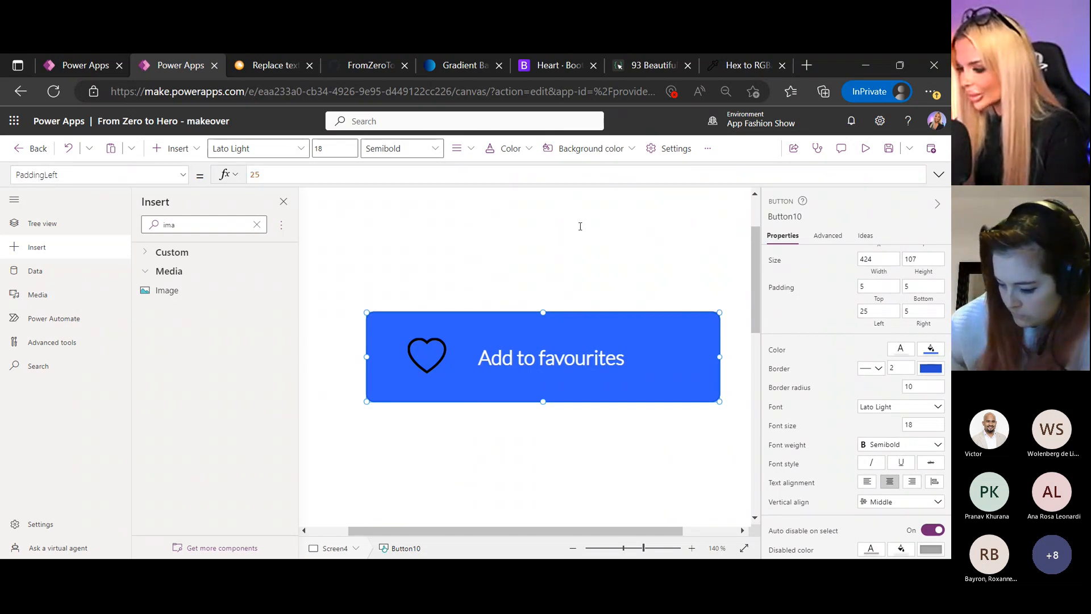
key("BackSpace")
key("BackSpace")
type("35")
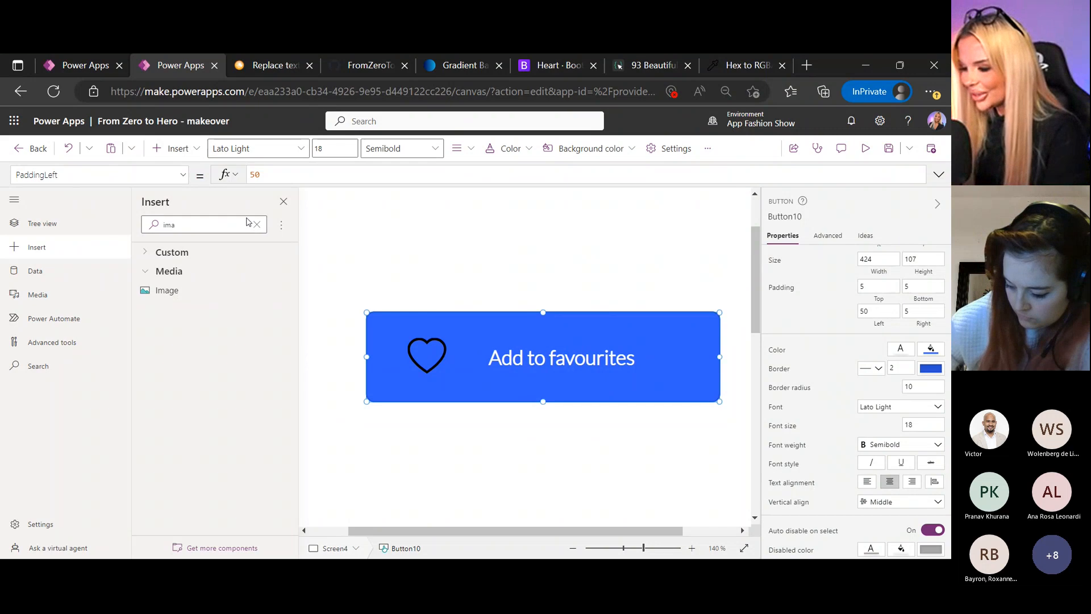
- Move the heart image closer to the button label, at X 184, and change its SVG fill to white
left_click(373, 305)
left_click_drag(423, 351, 441, 355)
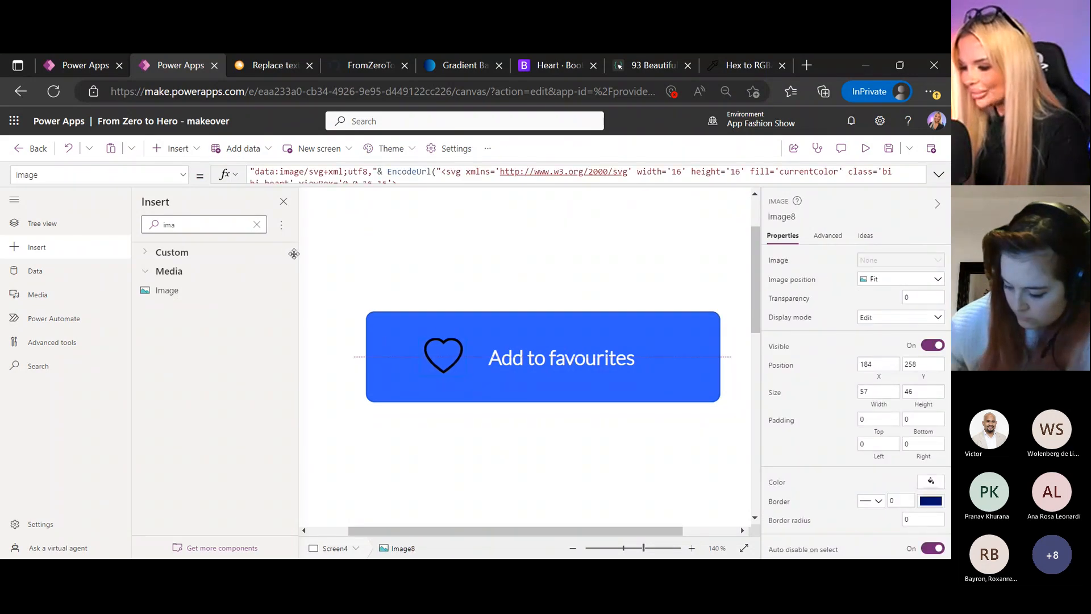
left_click(364, 176)
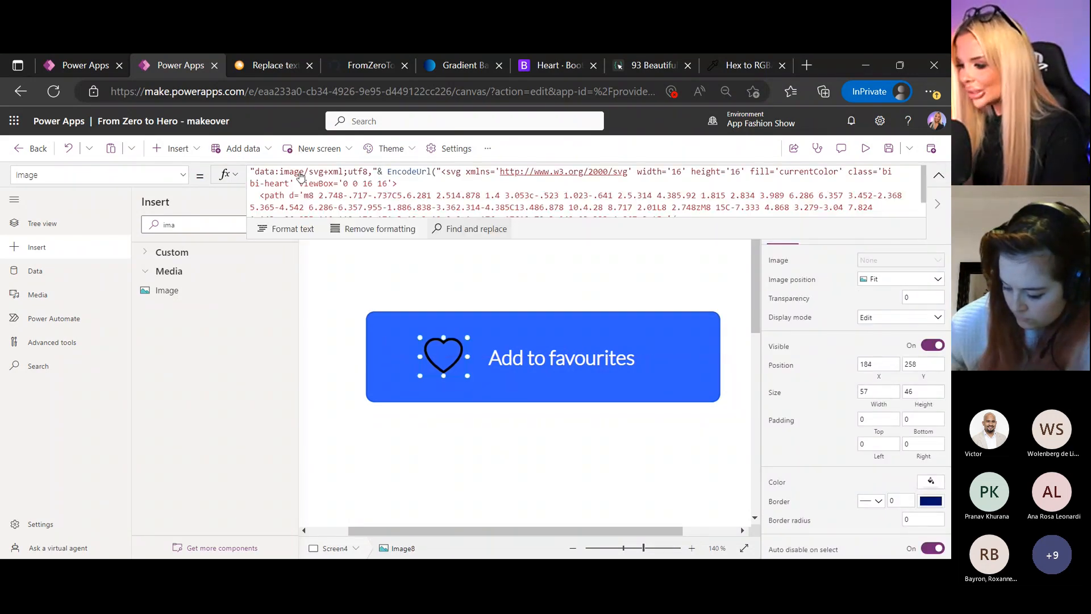
double_click(808, 171)
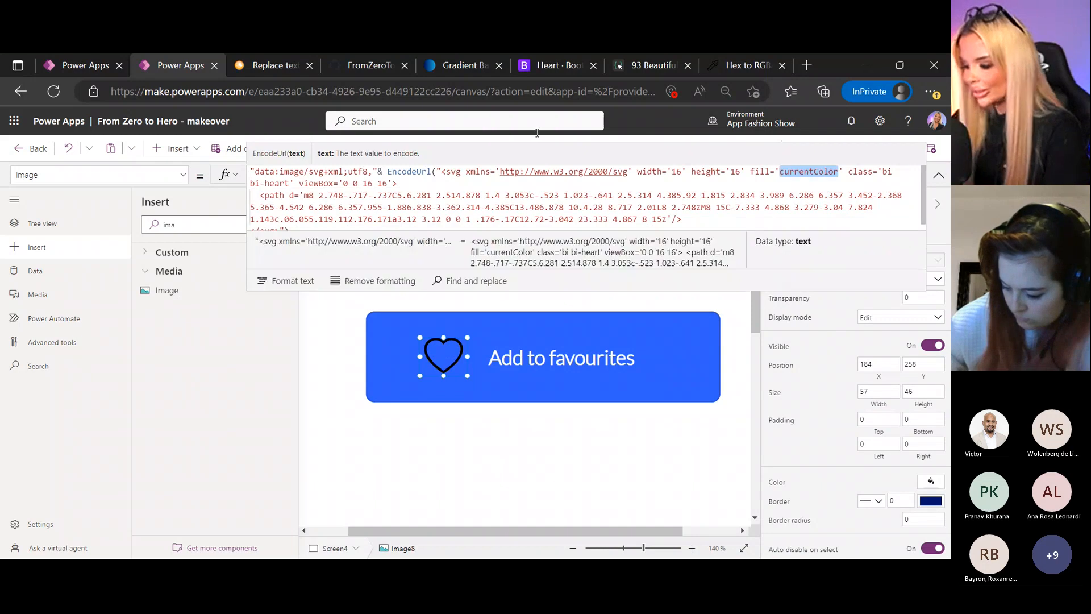
type("white4")
key("BackSpace")
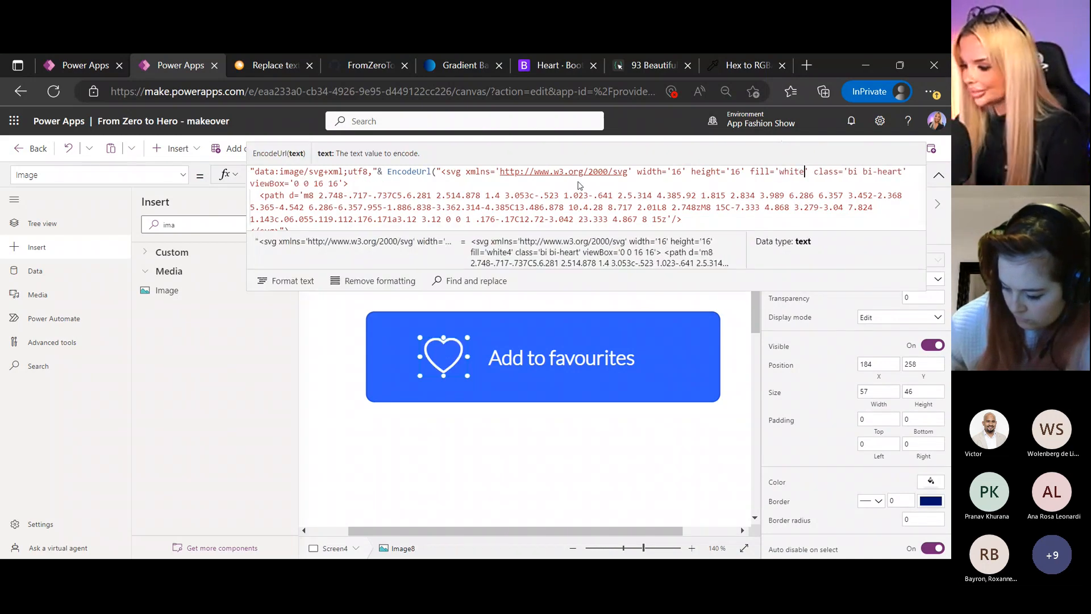
left_click(466, 308)
- Set the font size of the "Add to favourites" button to 20
scroll(470, 302, "down", 5)
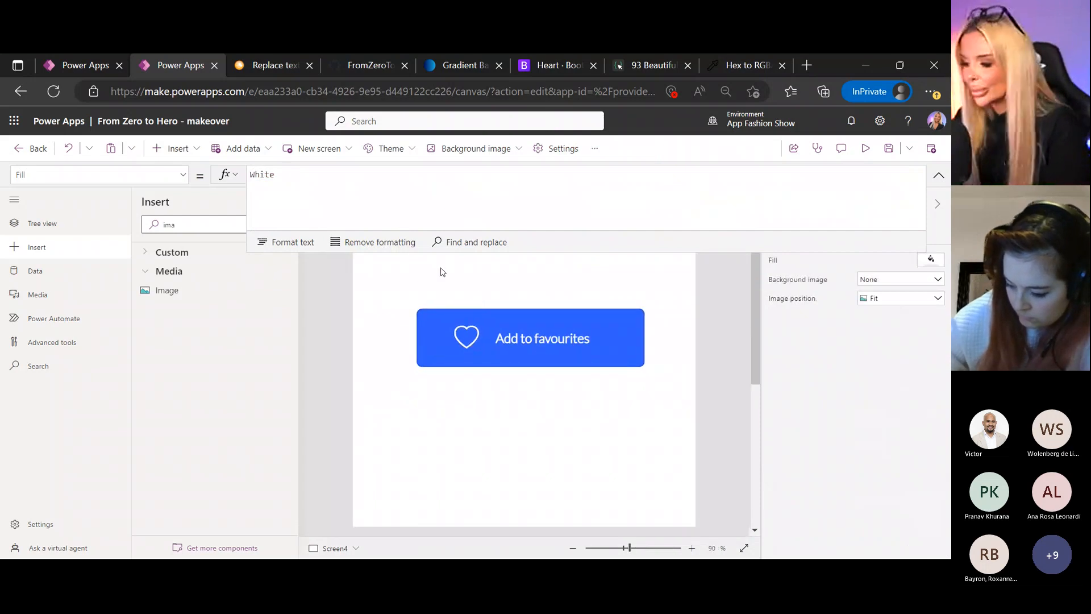
left_click(426, 316)
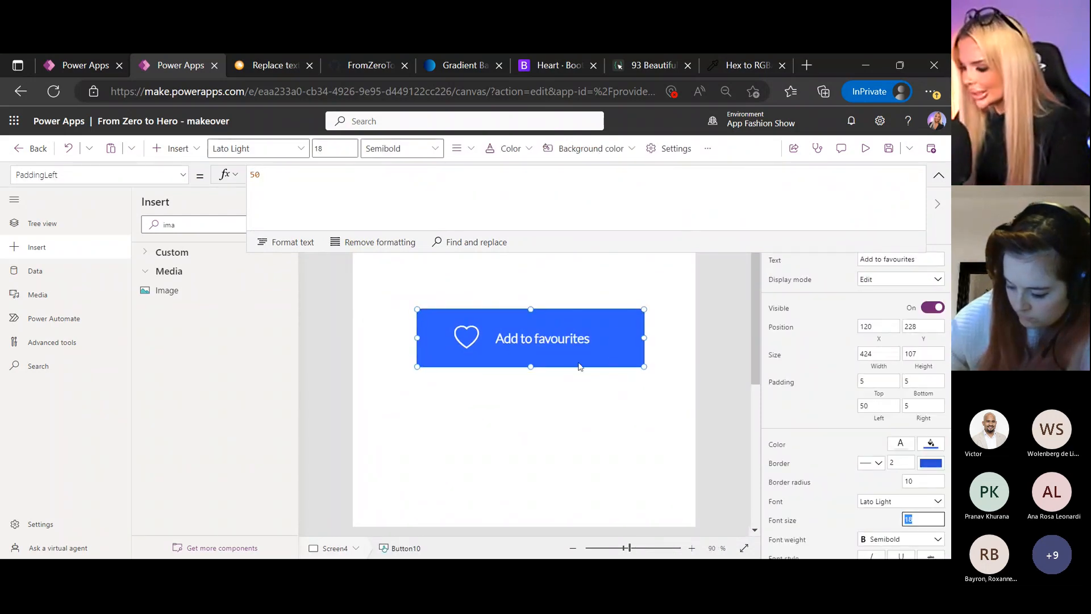
left_click(548, 356)
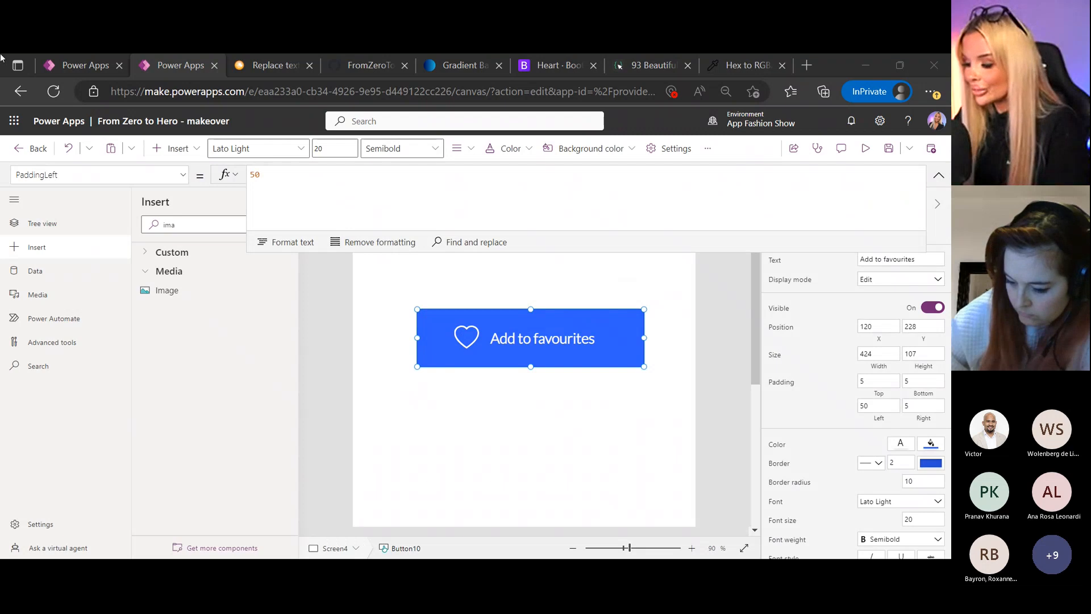
- Copy the heart image and the "Add to favourites" button together into a new component
left_click(276, 210)
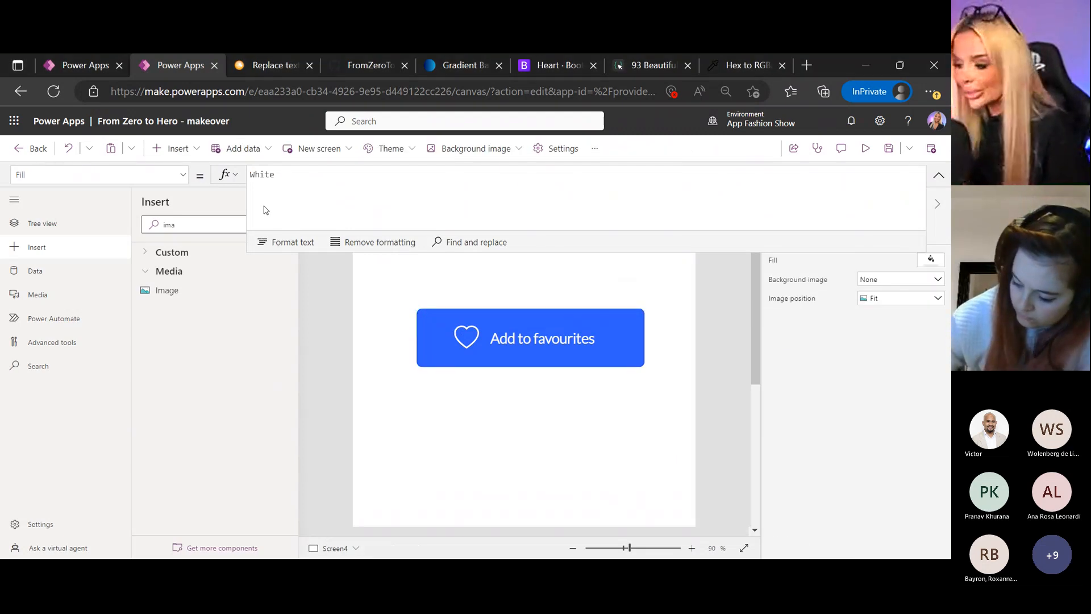
left_click_drag(392, 275, 695, 400)
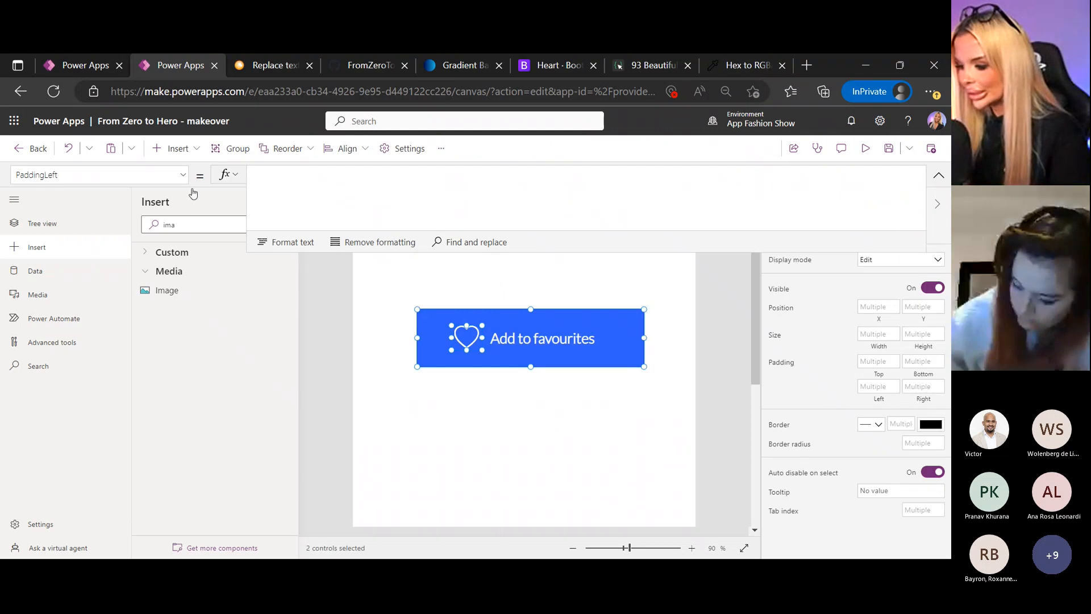
left_click(49, 220)
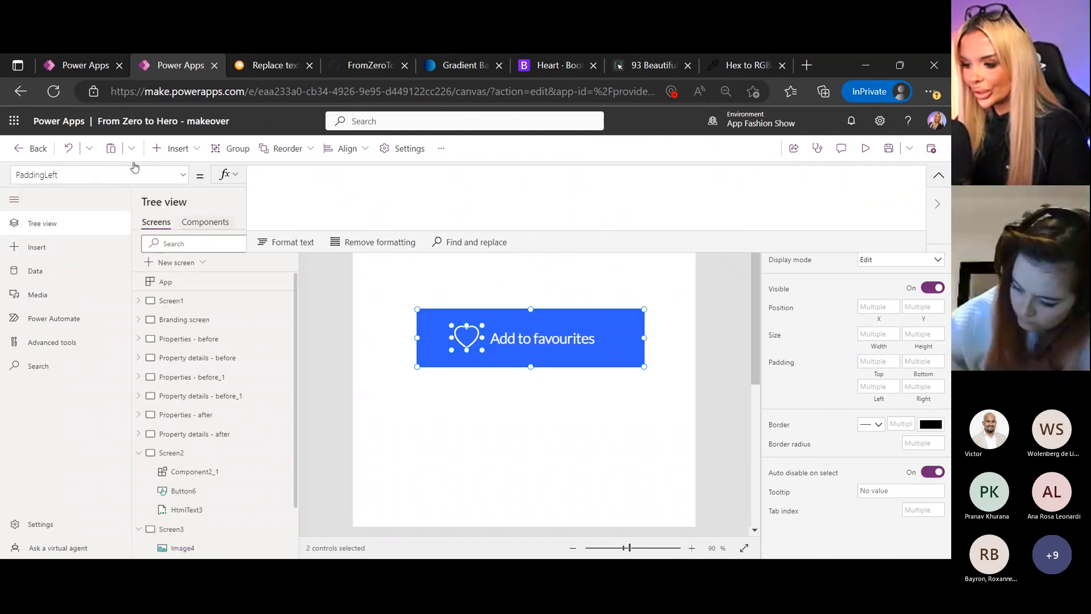
left_click(205, 222)
left_click(181, 262)
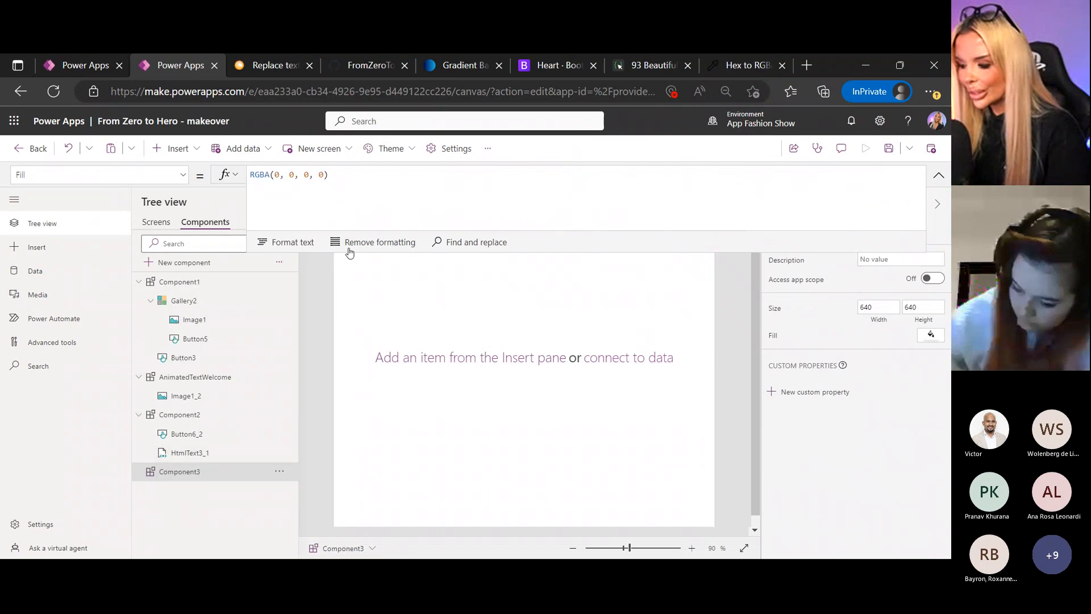
key("ctrl+v")
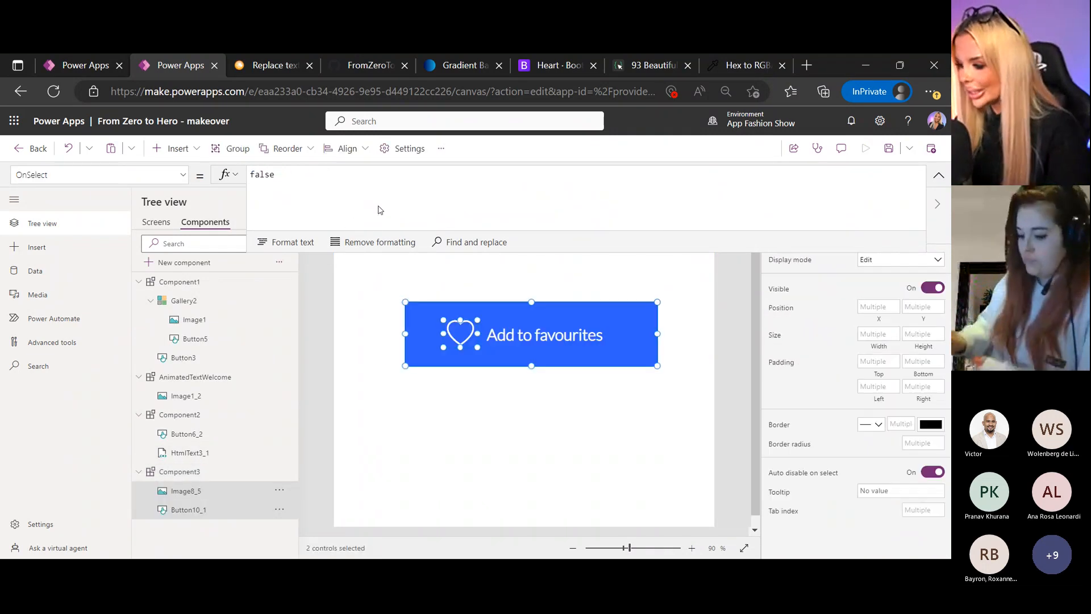
left_click(939, 175)
left_click(430, 236)
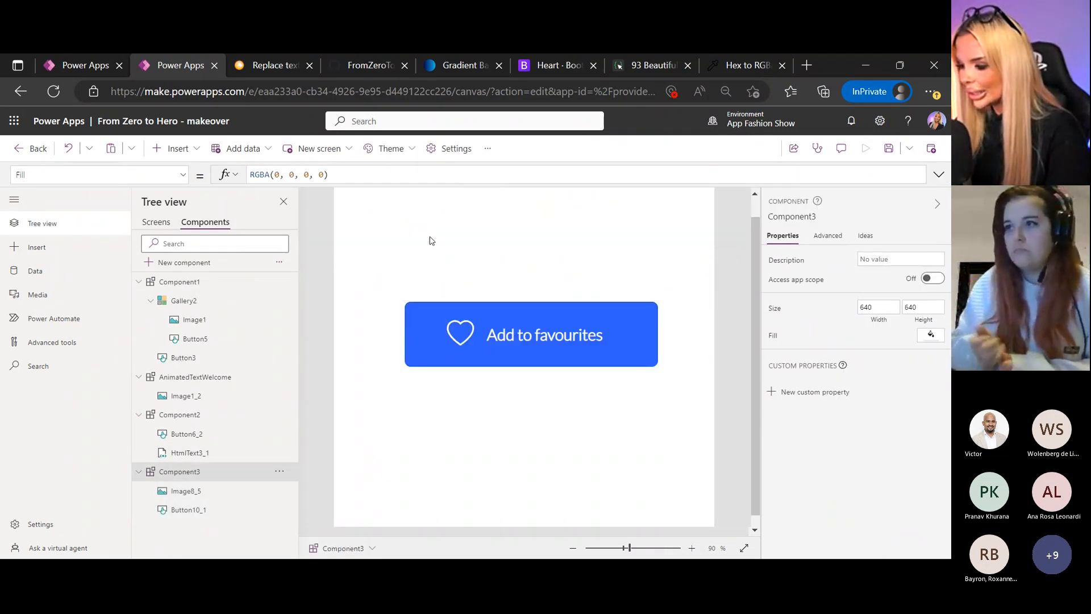
- Add a text input custom property named SVGcolor to the new component, with "white" as its default value
left_click(814, 392)
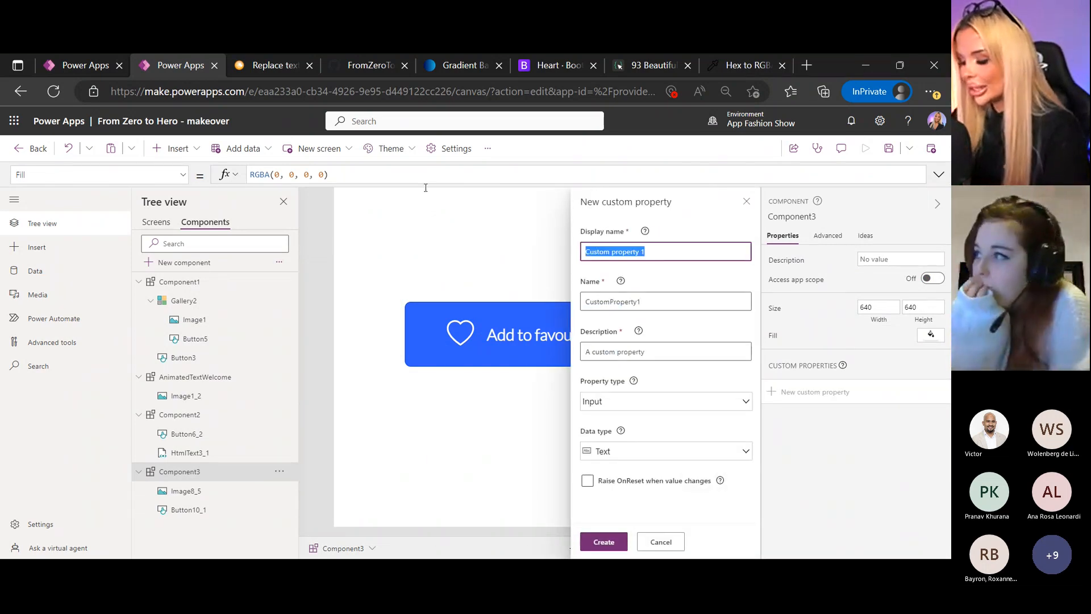
type("SVGcolor")
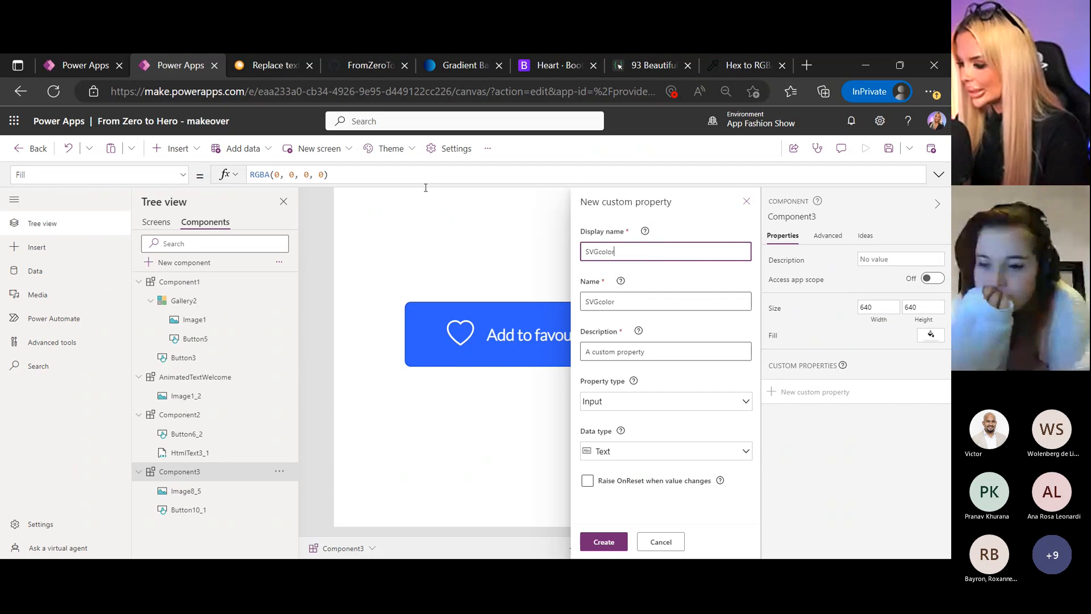
key("Return")
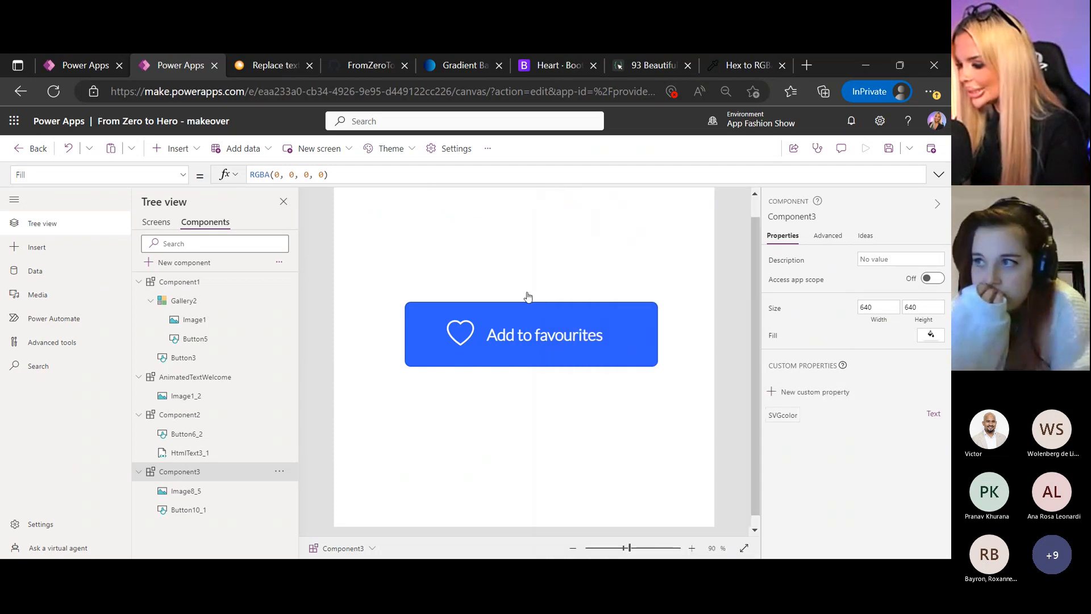
double_click(265, 174)
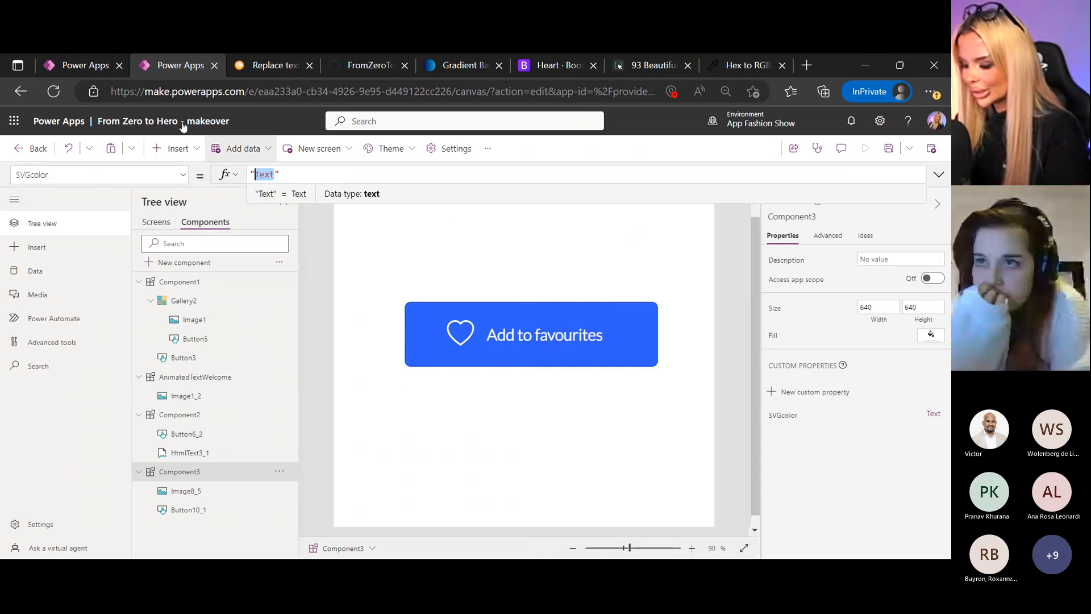
type("white")
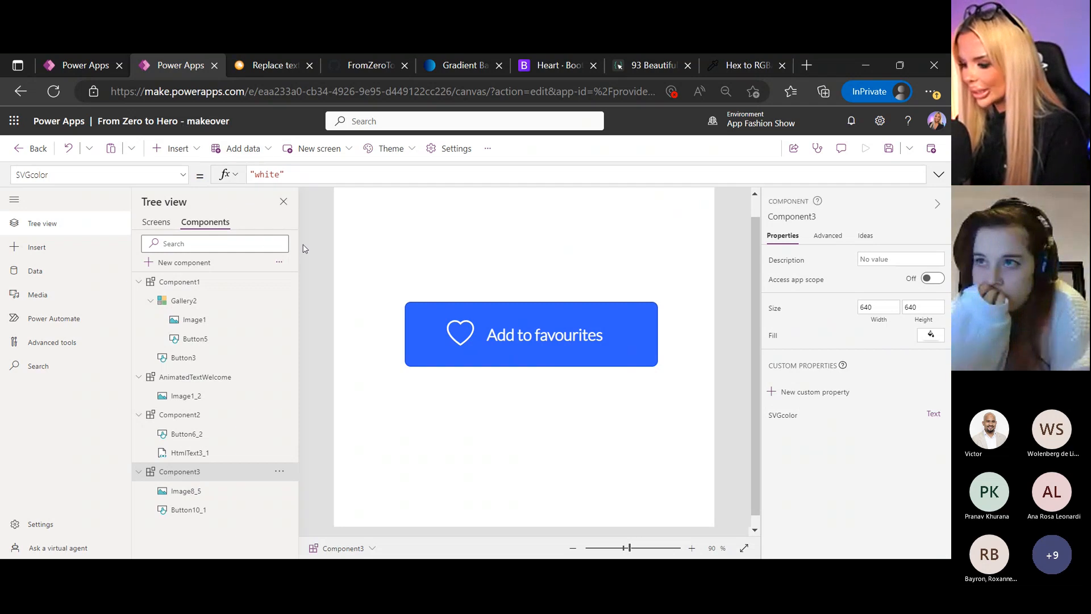
- Replace the fixed fill colour in the component's heart SVG formula with a concatenated reference to Component3.SVGcolor
left_click(186, 491)
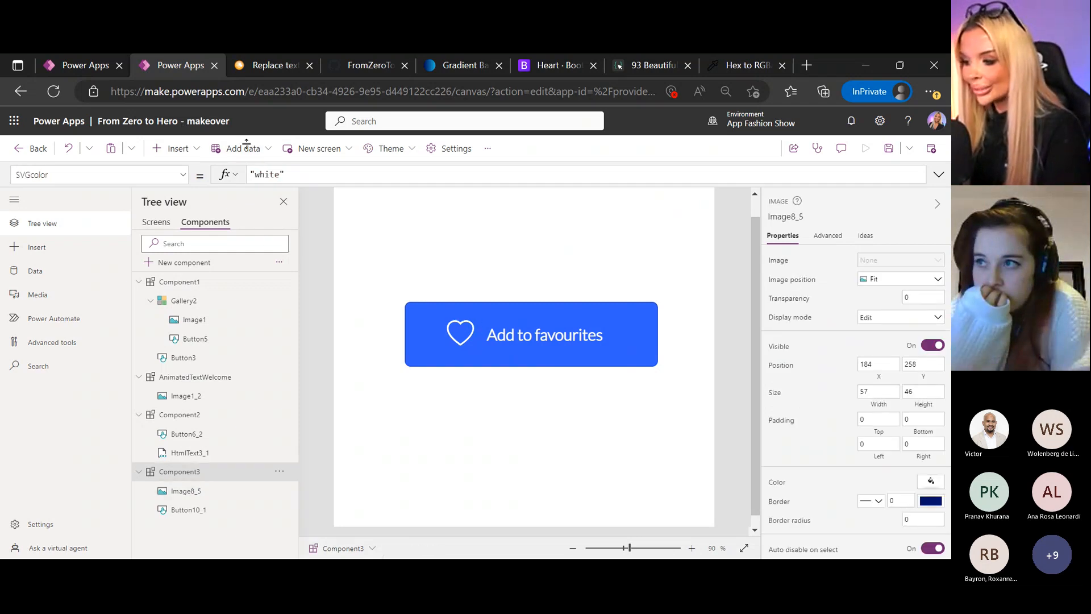
left_click(421, 174)
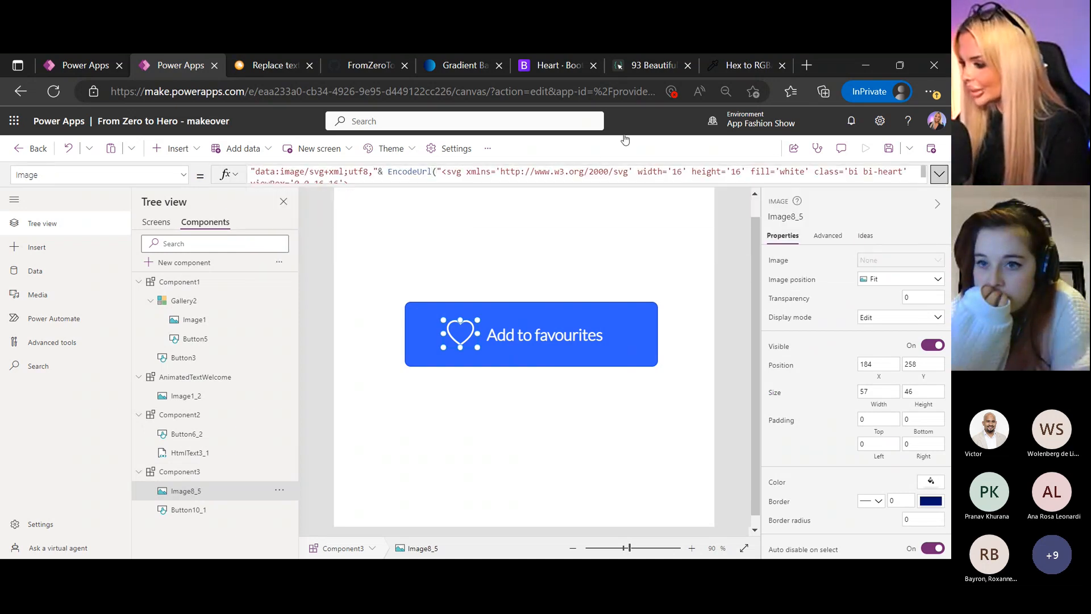
double_click(792, 171)
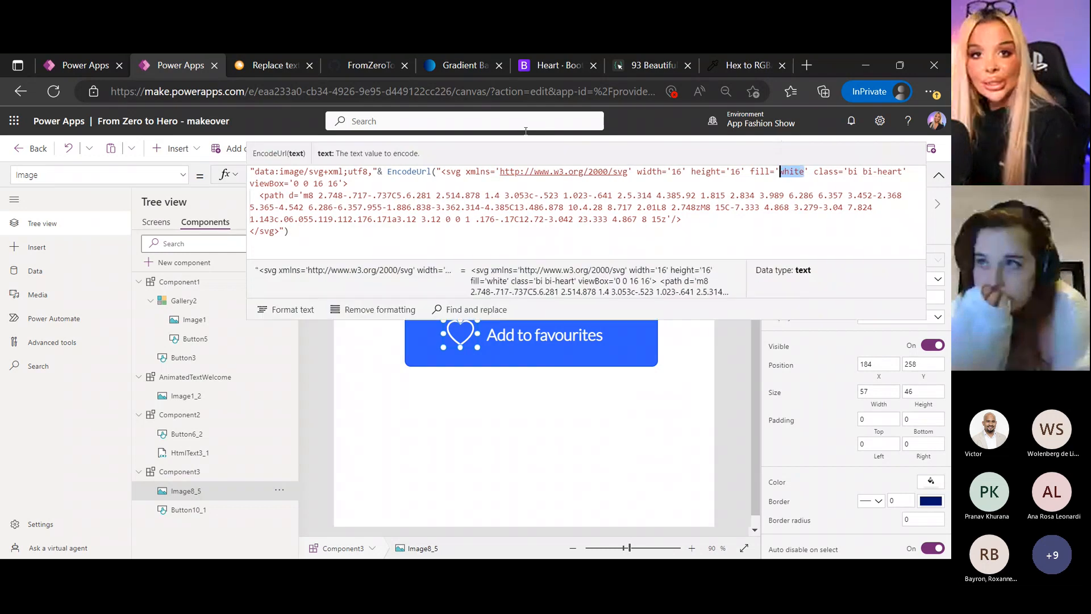
type("\"&")
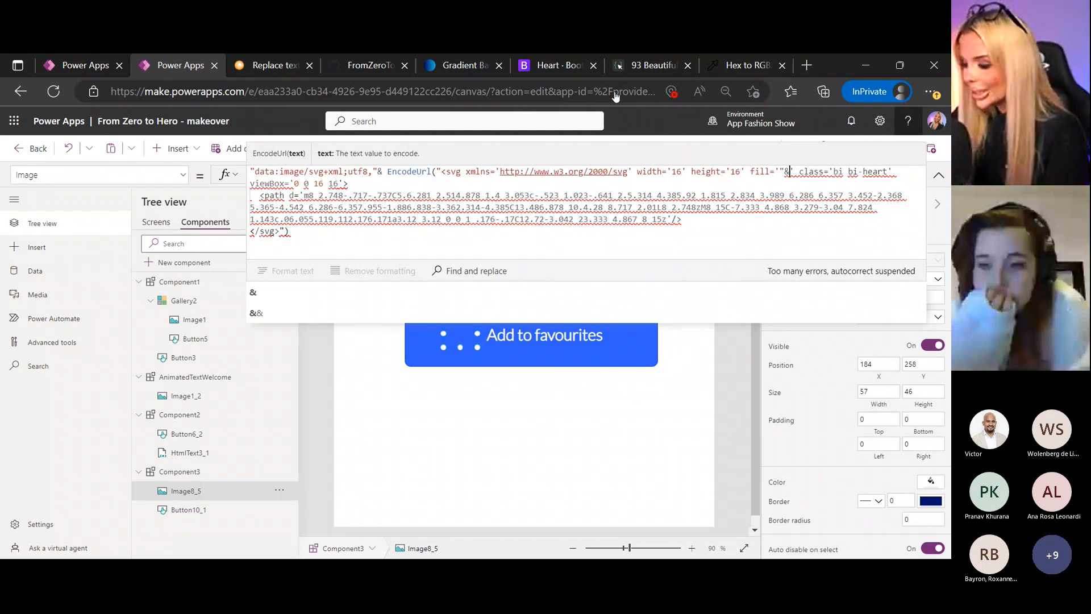
type(" component3")
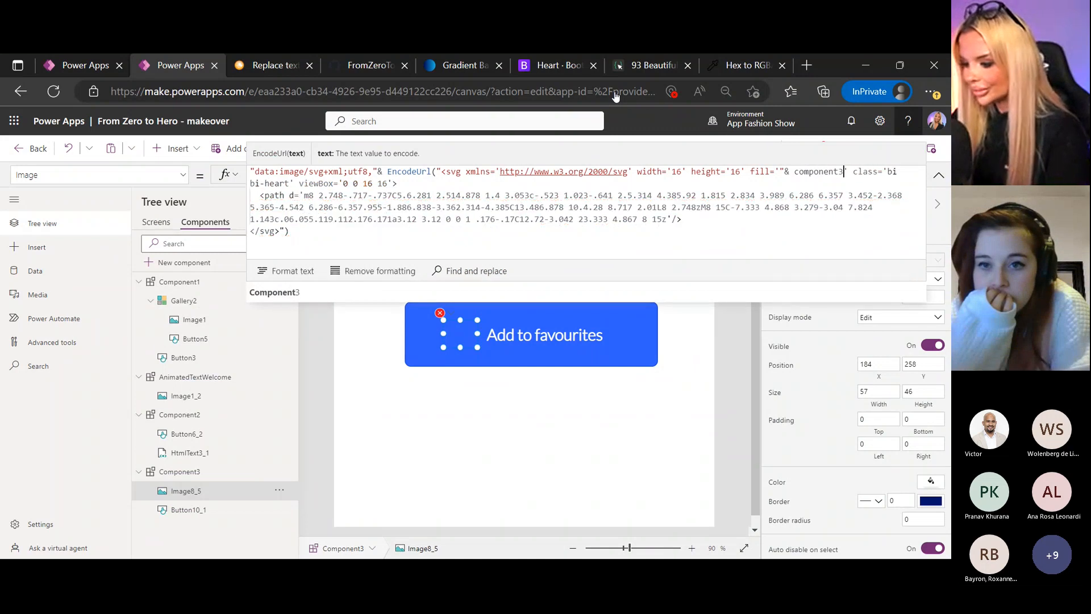
key("Tab")
type(".")
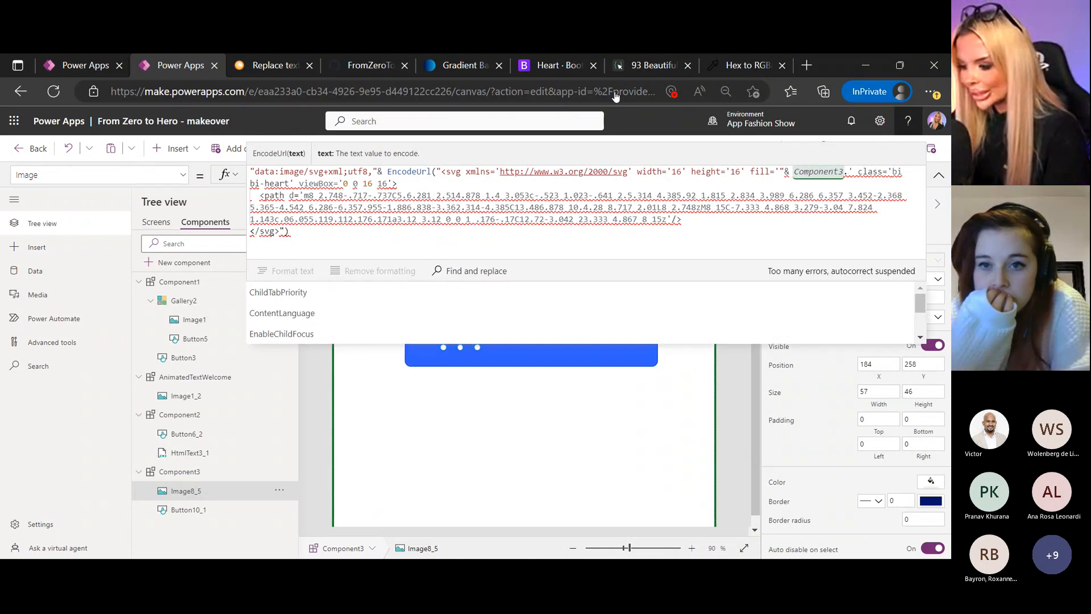
type("svg")
type("&\"")
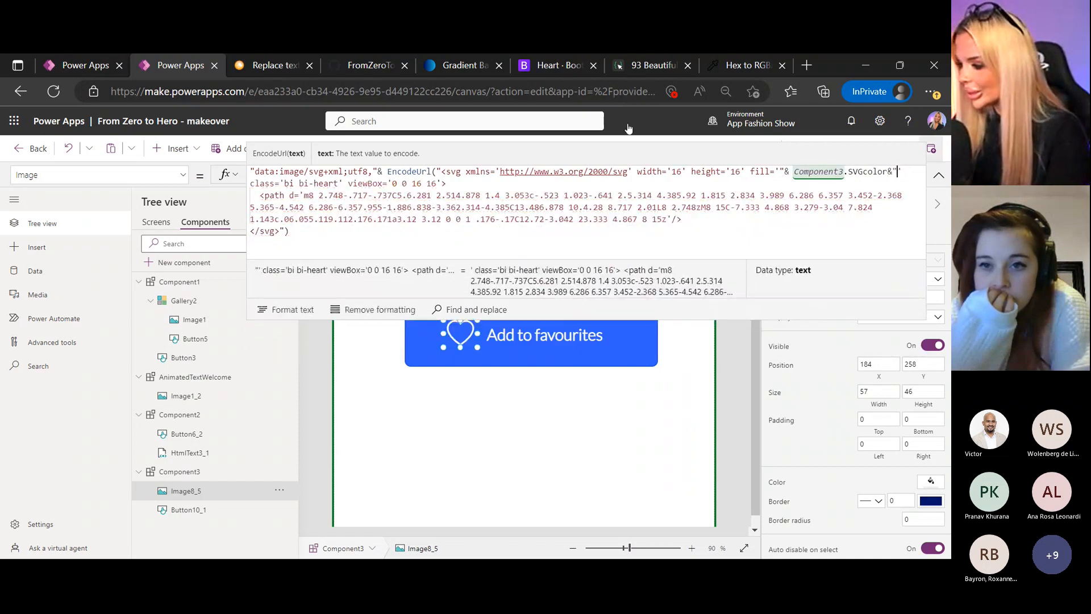
left_click(628, 144)
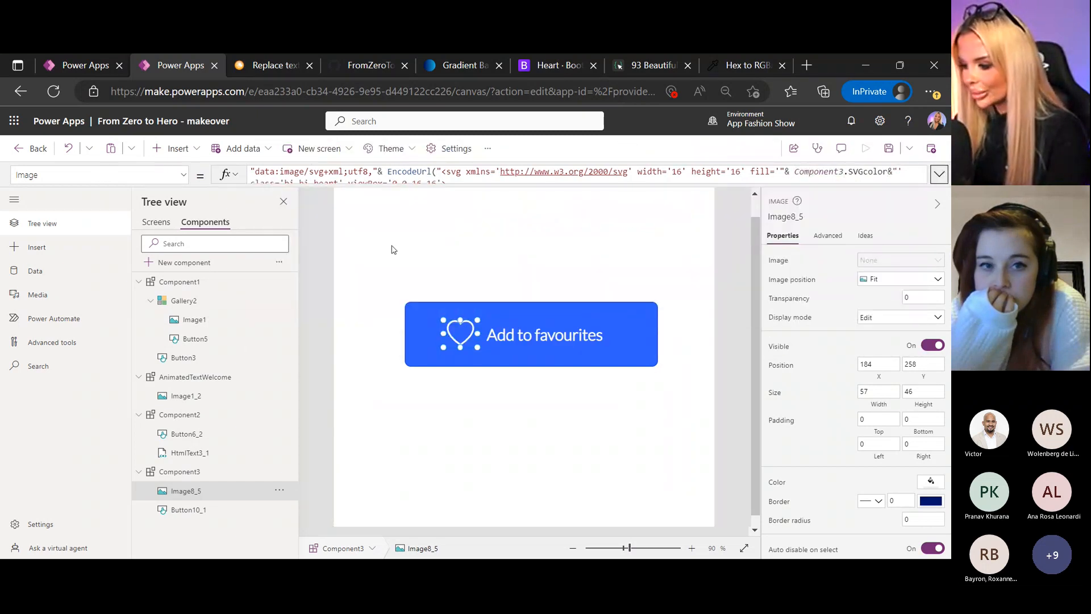
- Add an input custom property named ButtonFill with the Color data type to Component3
left_click(648, 346)
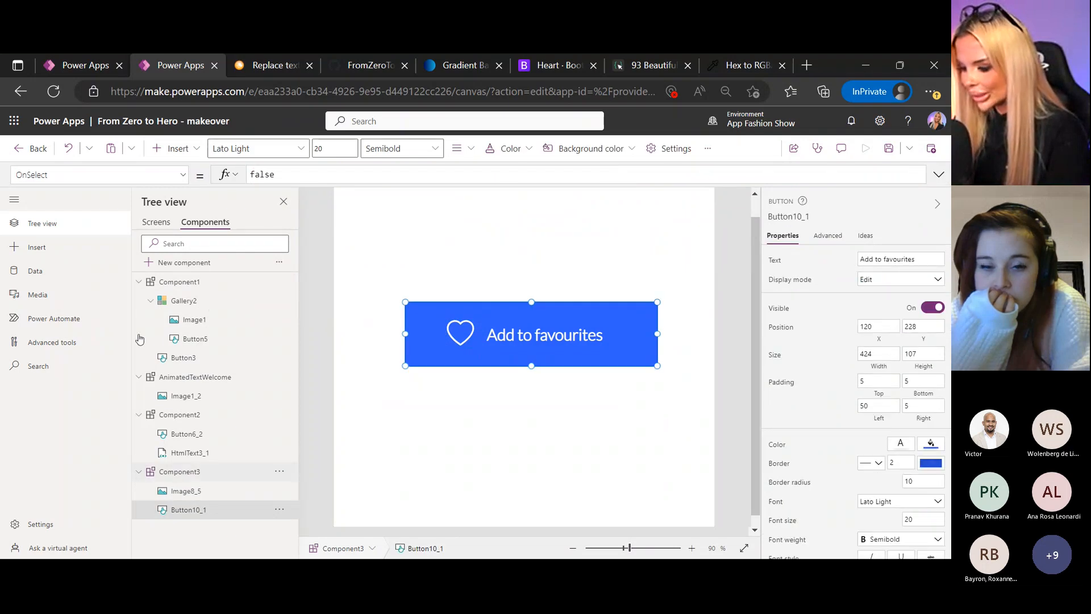
left_click(199, 472)
left_click(813, 392)
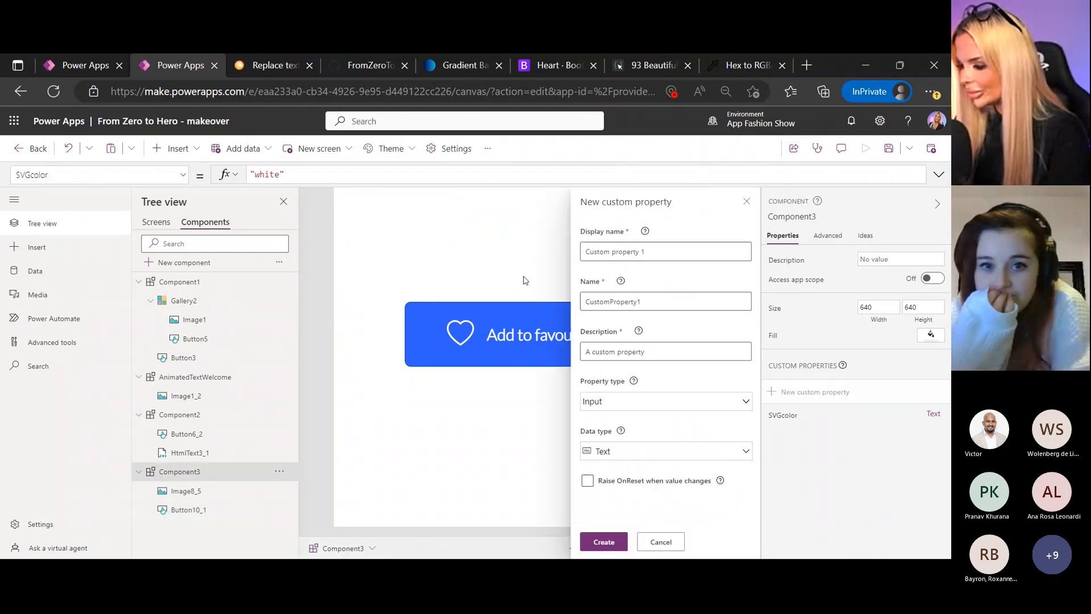
left_click(666, 401)
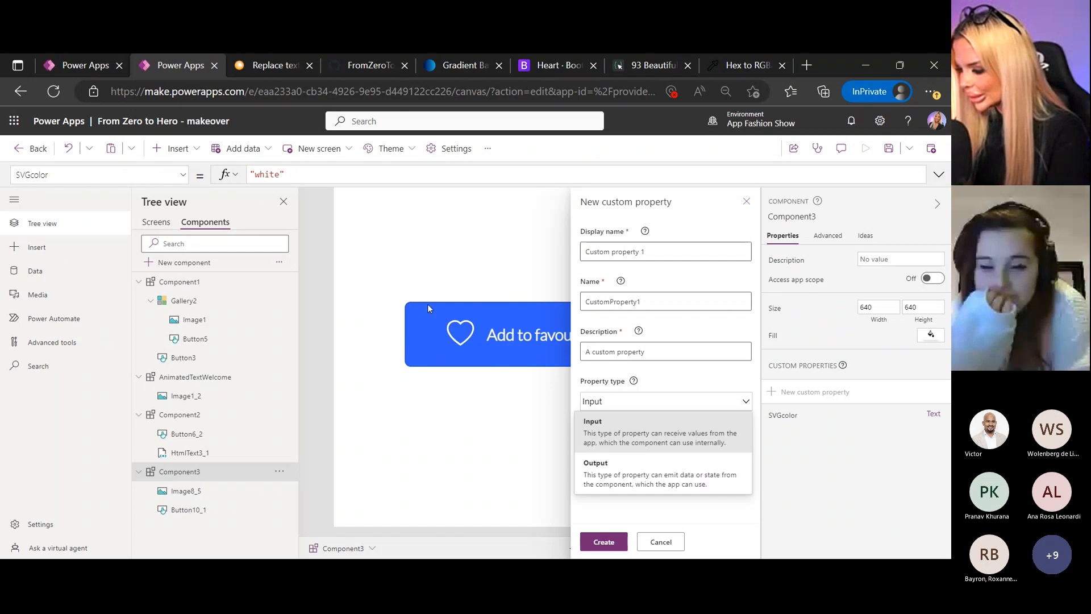
left_click(666, 401)
left_click(666, 451)
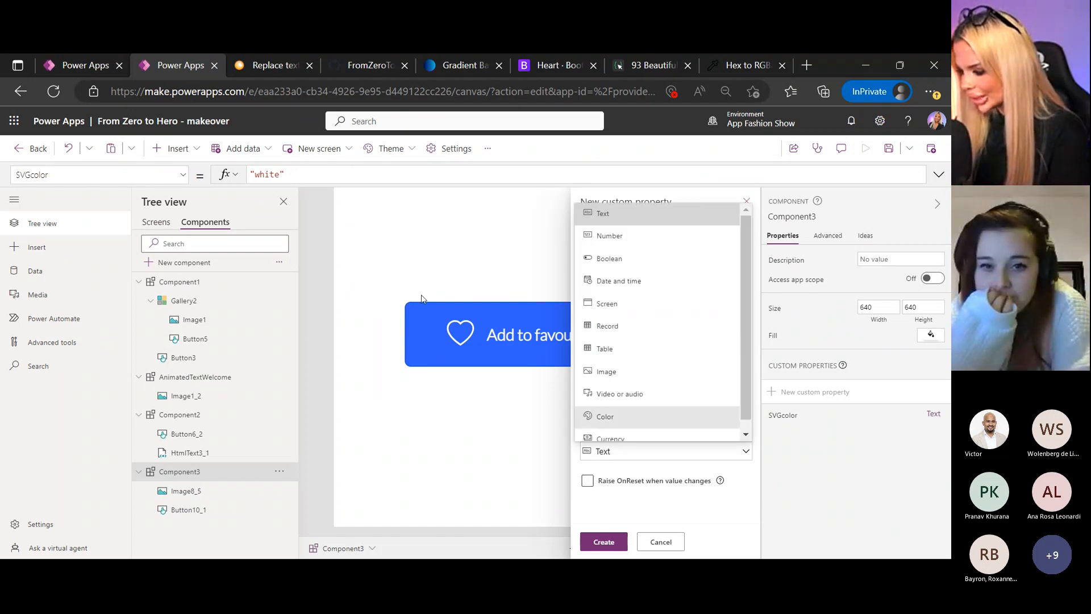
left_click(605, 417)
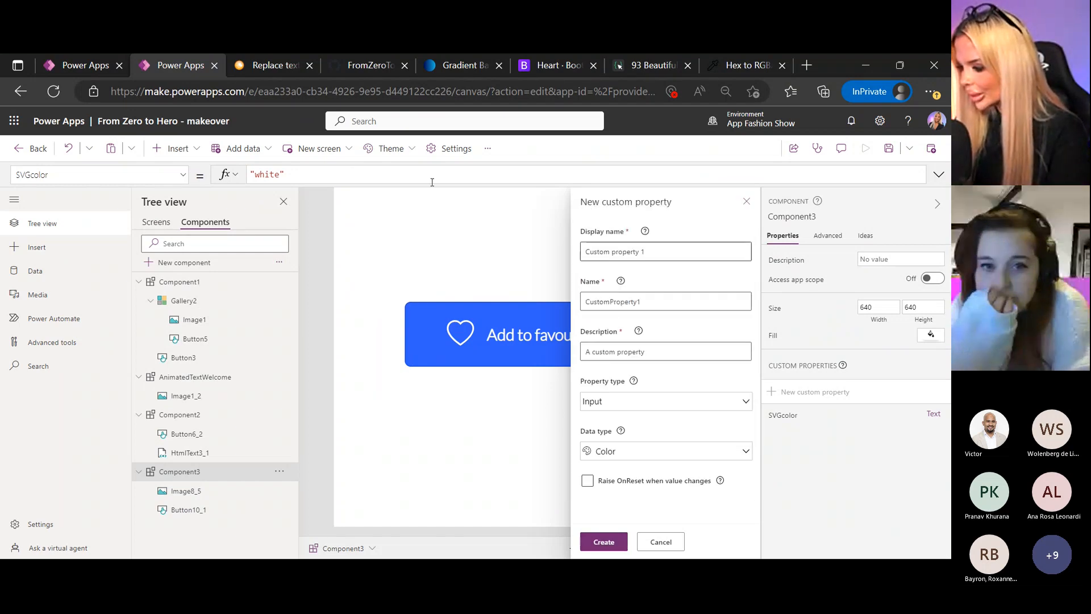
triple_click(625, 251)
type("ButtonFill")
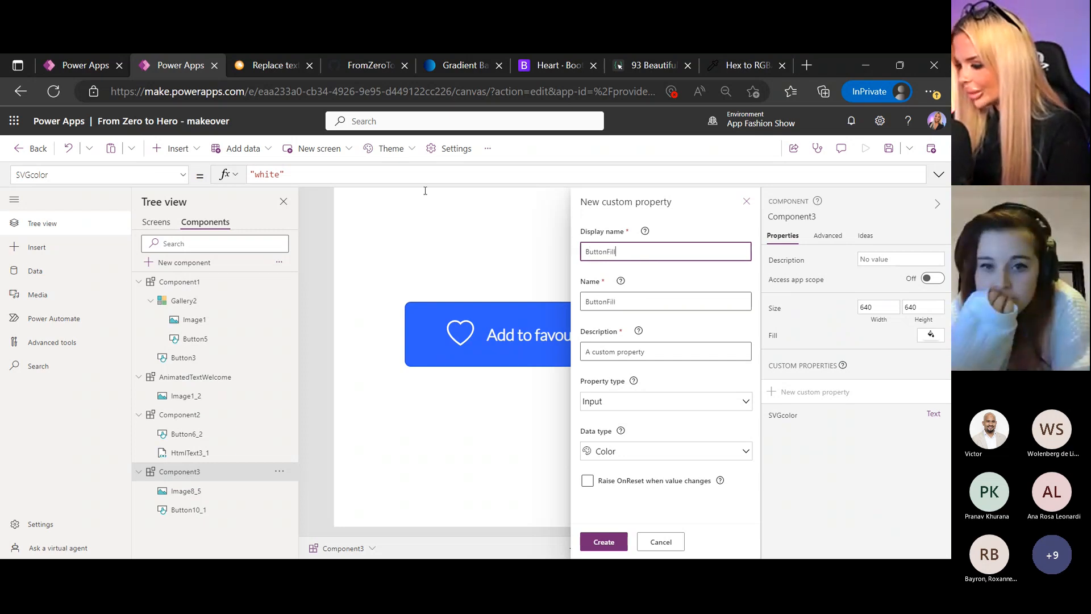
left_click(603, 542)
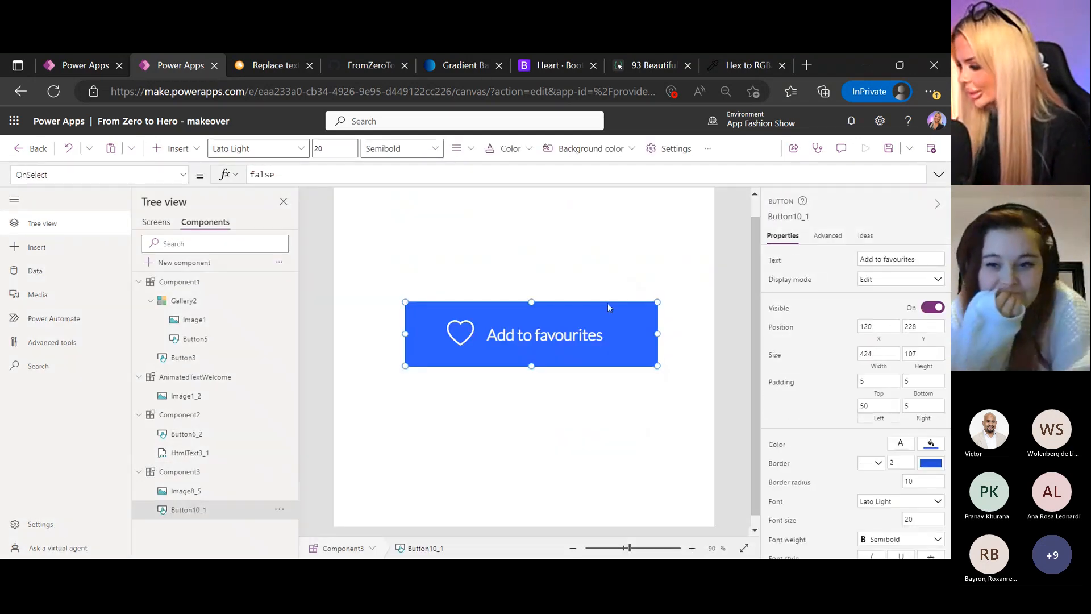
- Replace the fixed colour in the Fill formula of the component's "Add to favourites" button with Component3.ButtonFill
left_click(62, 174)
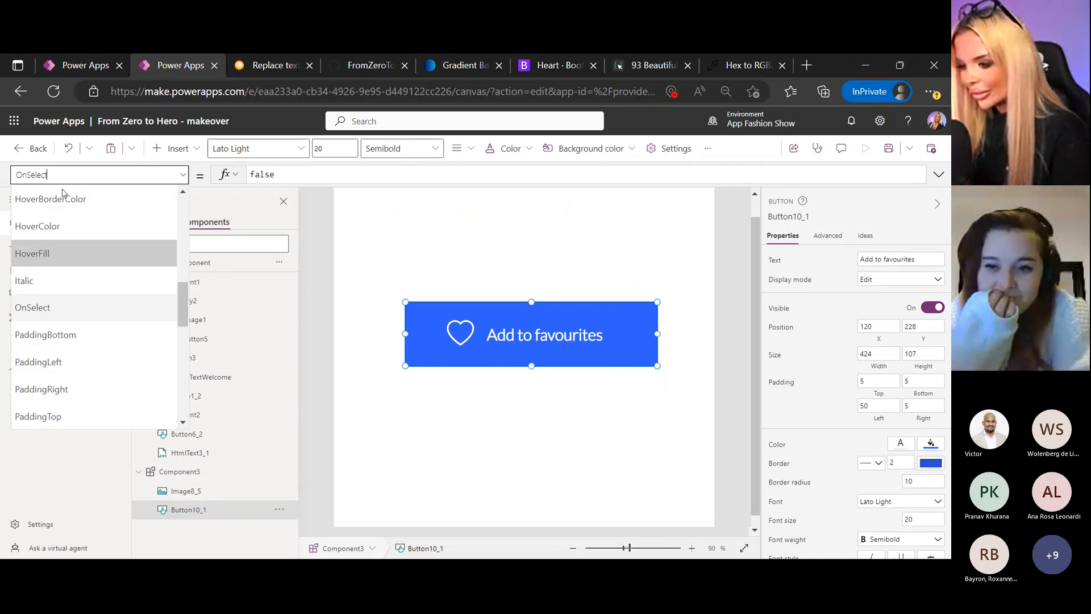
scroll(63, 194, "up", 4)
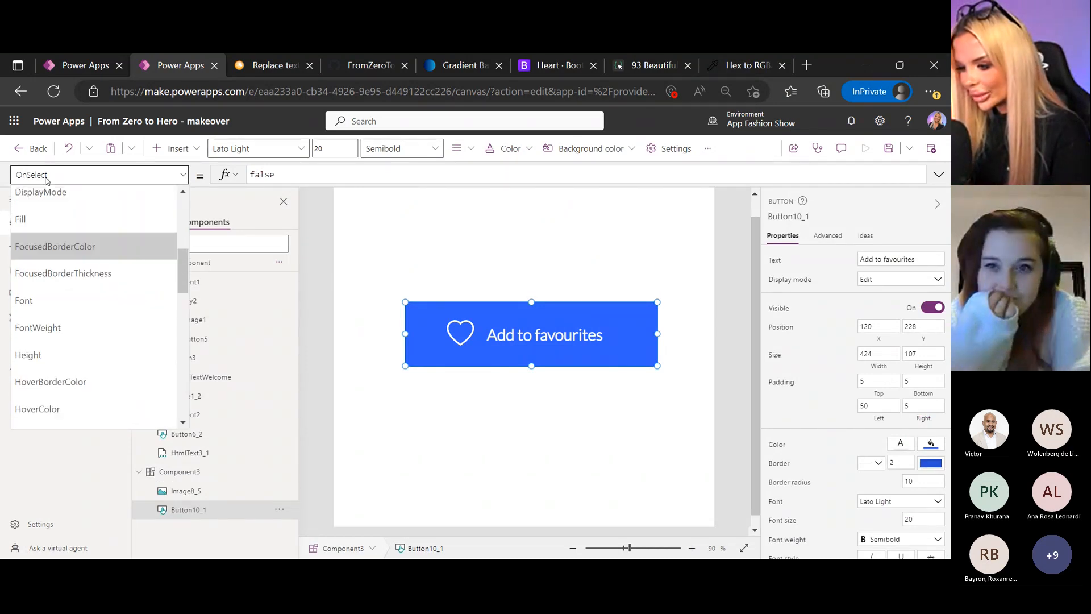
left_click(34, 218)
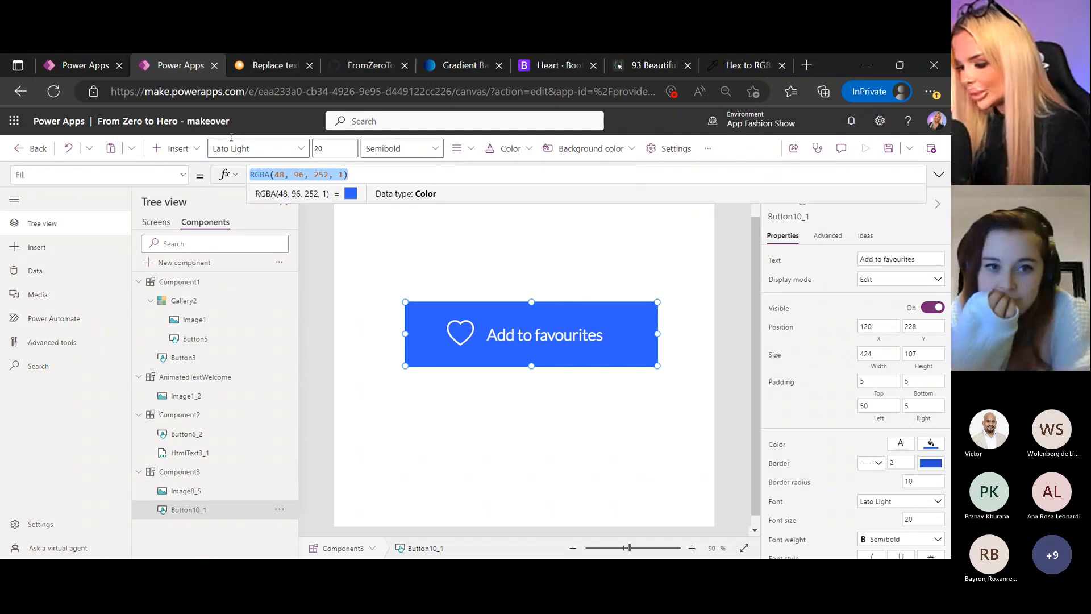
type("component3")
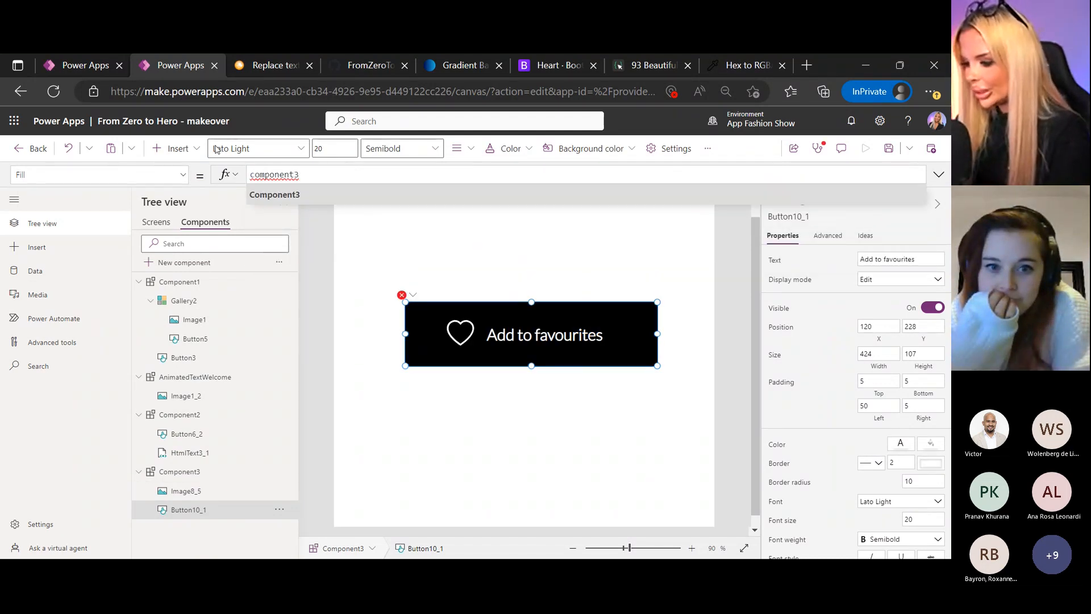
type(".but")
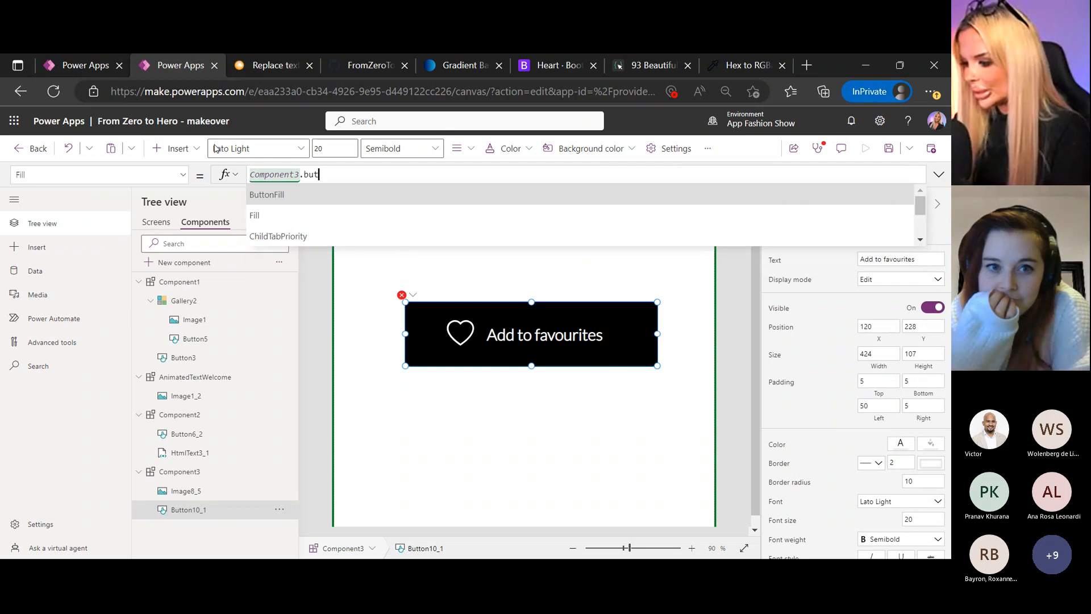
key("Tab")
- Set the default value of Component3's ButtonFill property to RGBA(48, 96, 252, 1)
left_click(179, 472)
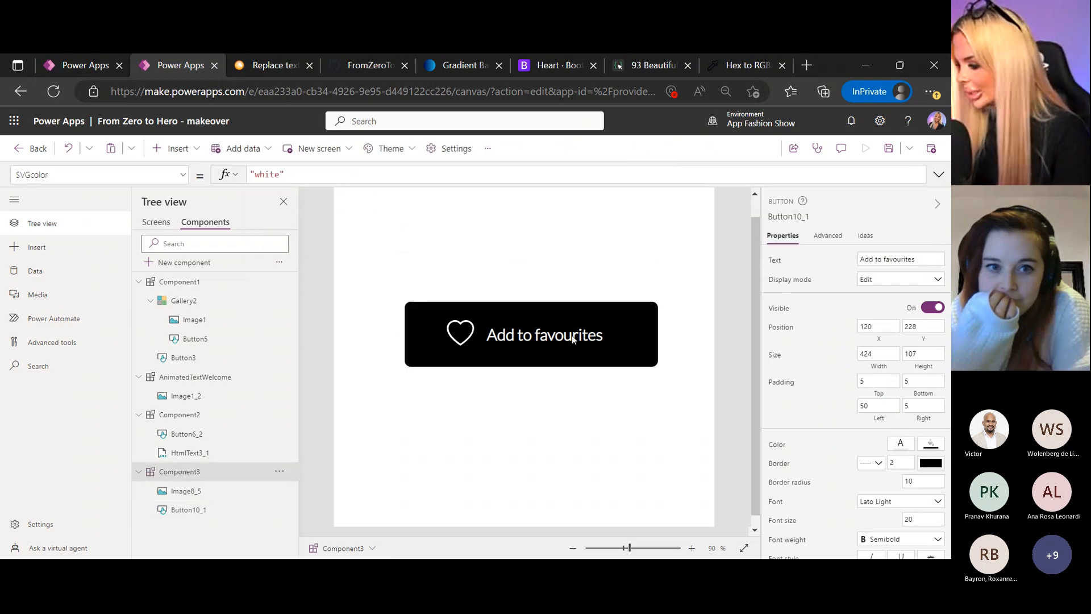
left_click(783, 437)
left_click_drag(330, 175, 206, 160)
type("RGBA(48, 96, 252, 1)")
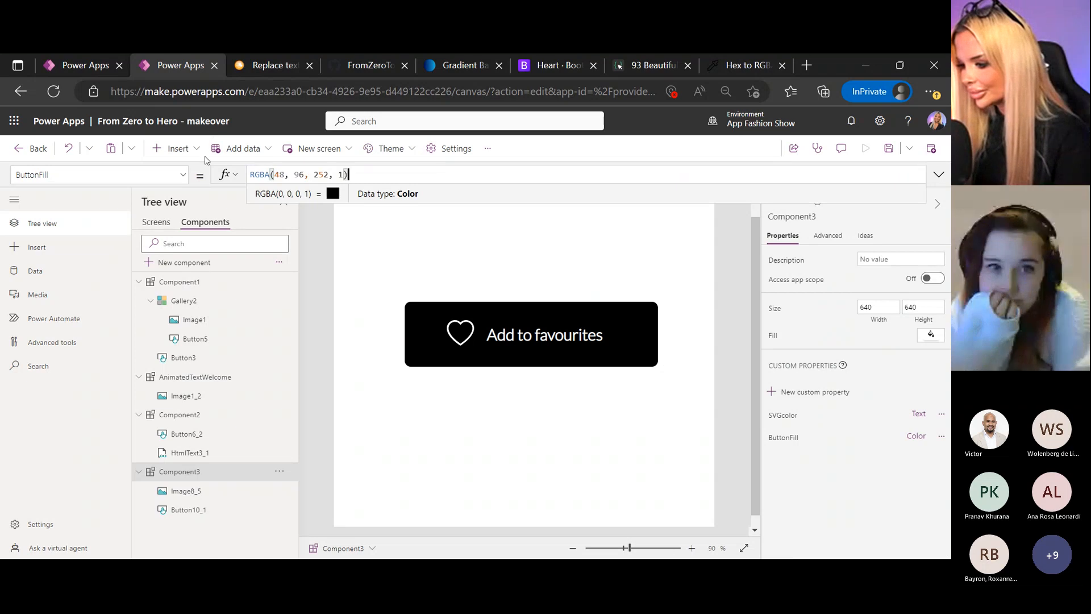
- Insert an instance of Component3 on Screen4 and place it directly below the existing button, at about Y 335
left_click(156, 222)
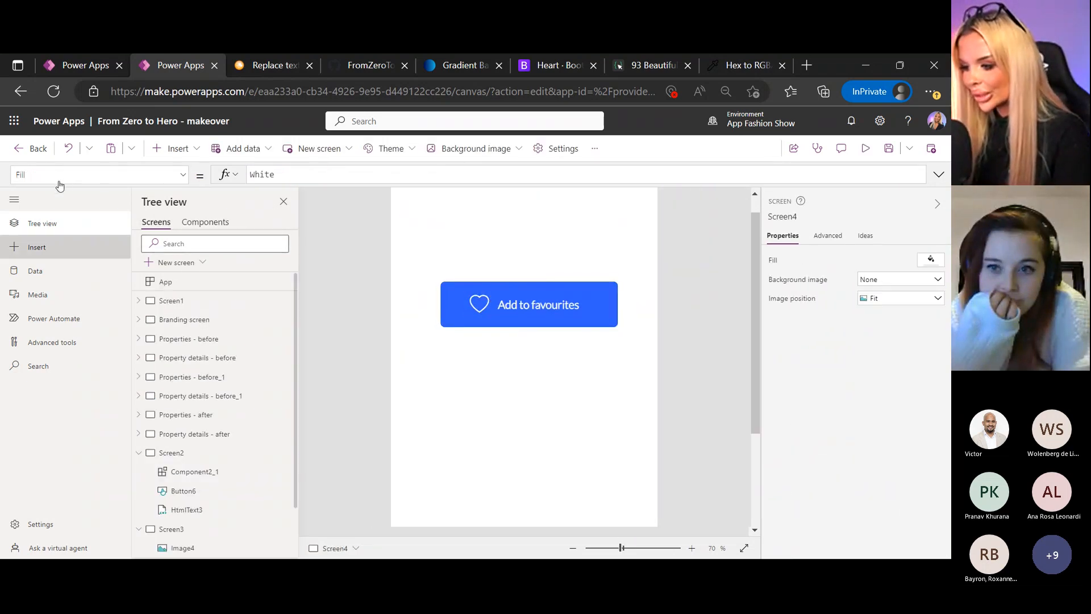
left_click(36, 246)
left_click(172, 404)
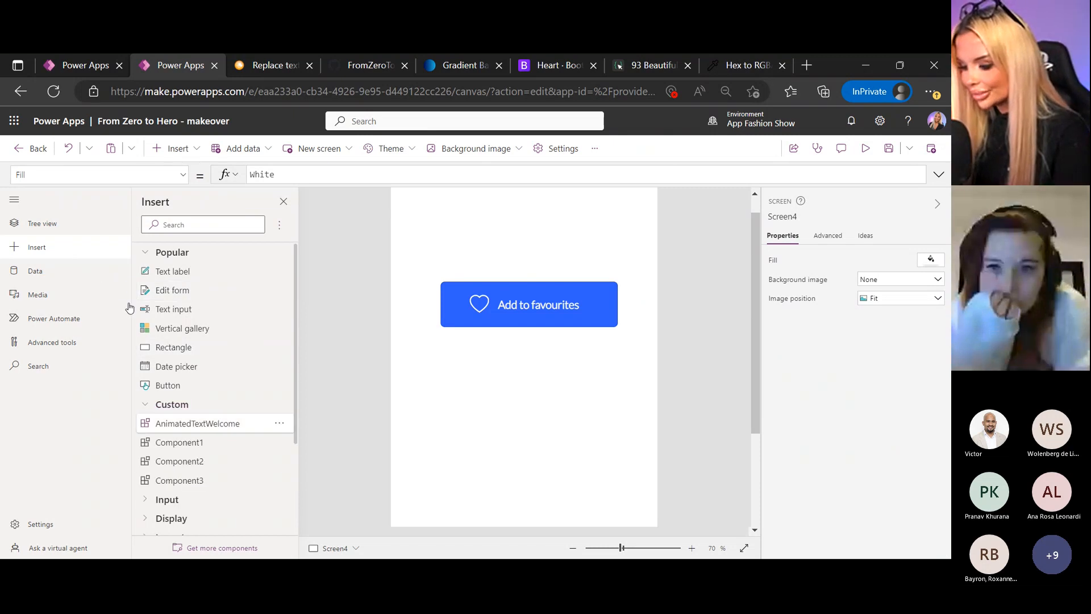
left_click(179, 481)
scroll(329, 203, "up", 2)
left_click_drag(341, 248, 349, 341)
scroll(356, 243, "down", 3)
scroll(356, 243, "up", 2)
scroll(348, 205, "up", 2)
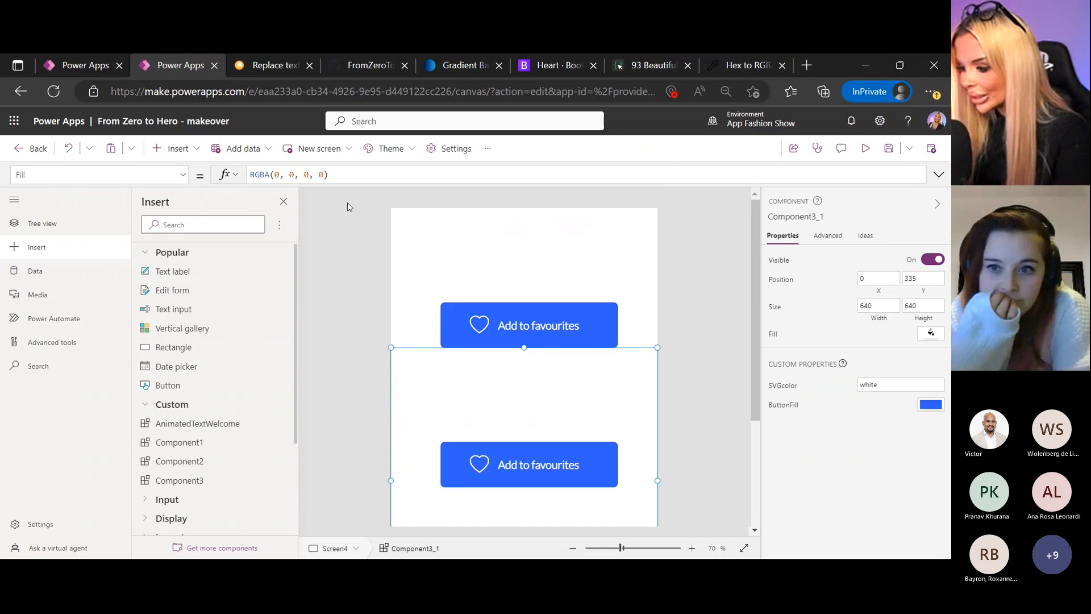
- Shrink the component instance from its upper edge so it starts at about Y 516 with a height of about 457
scroll(347, 199, "down", 2)
left_click_drag(524, 259, 524, 334)
scroll(397, 298, "down", 2)
scroll(415, 290, "up", 2)
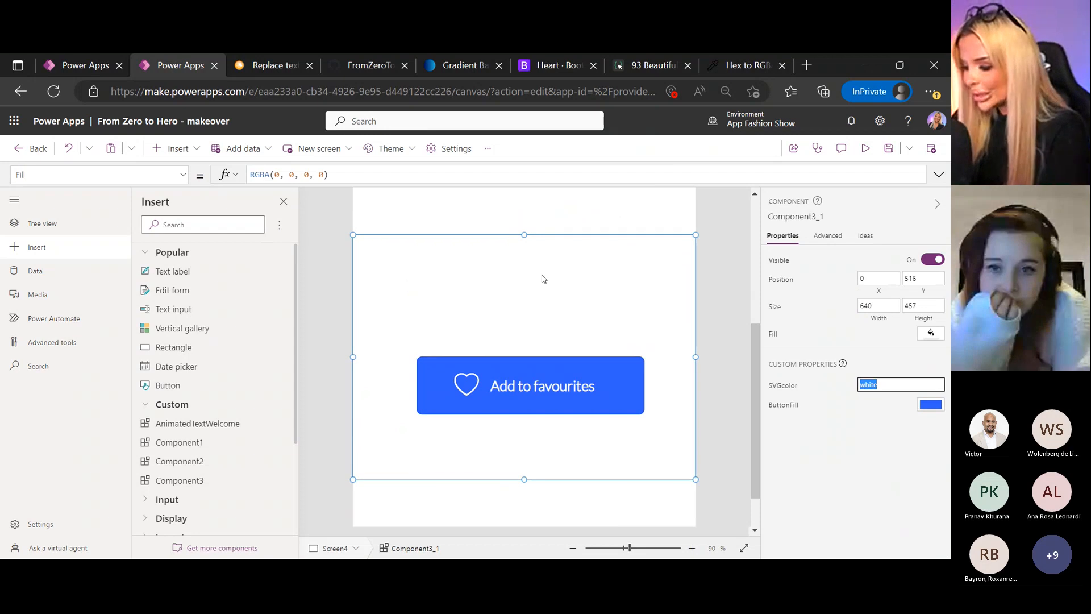
- Set the component instance's SVGcolor to black and its ButtonFill to a light grey theme colour
type("blak")
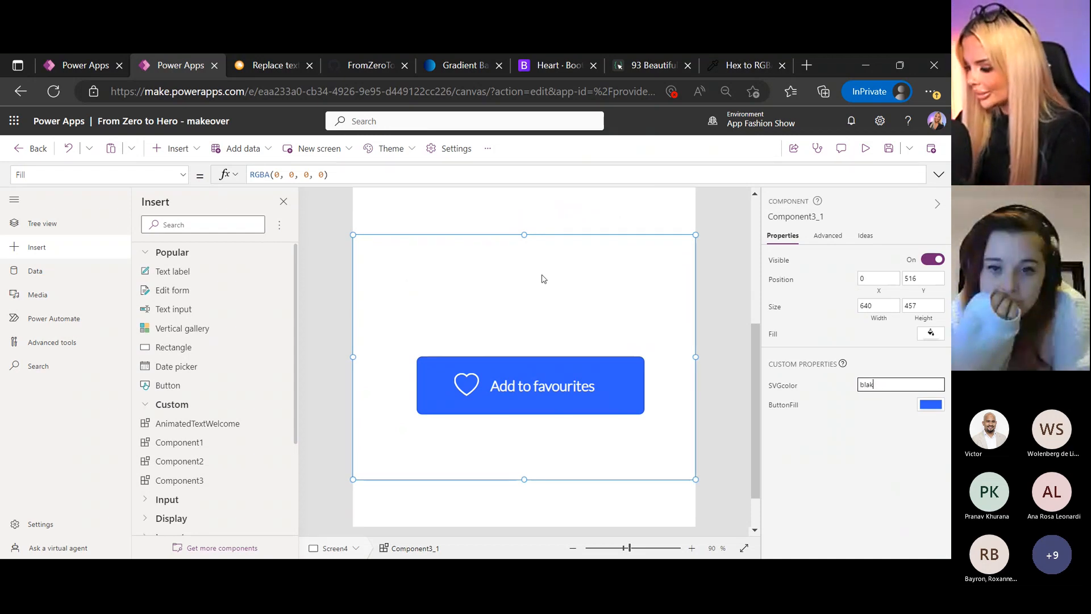
key("Tab")
key("Return")
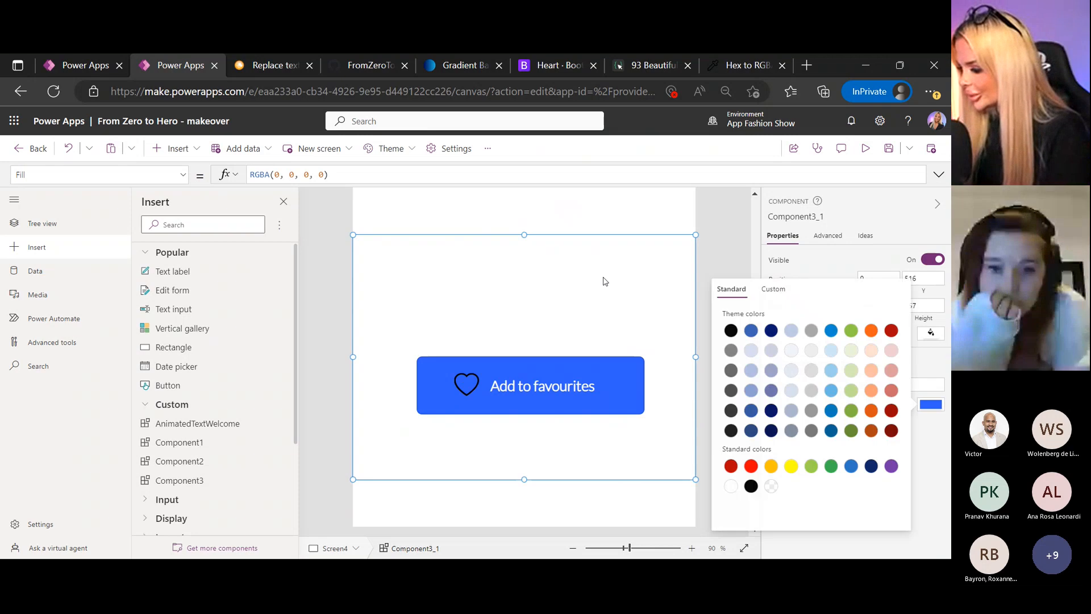
left_click(811, 351)
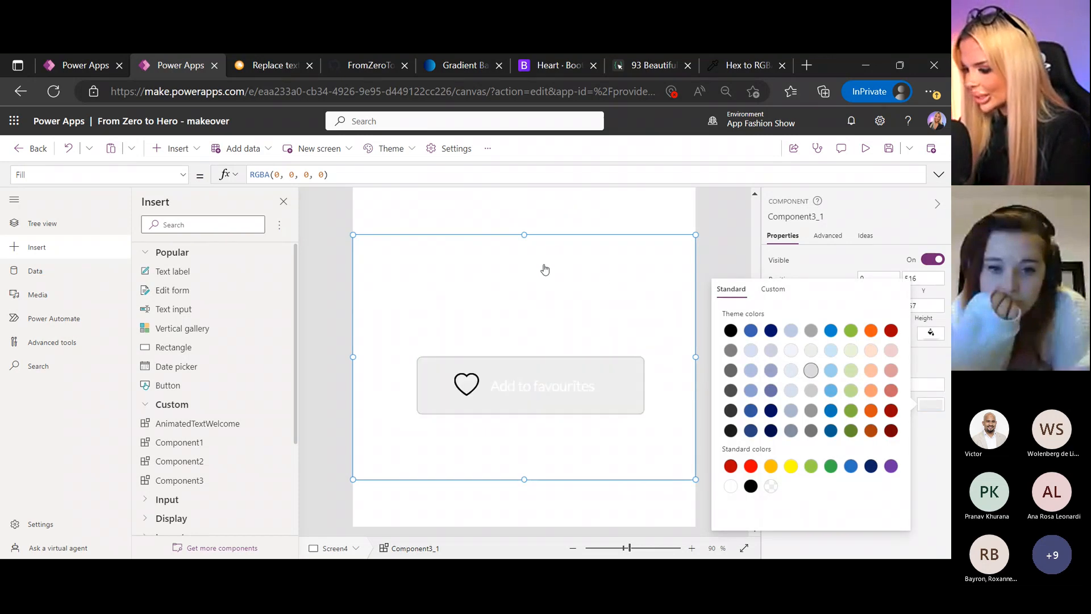
left_click(811, 370)
left_click(613, 318)
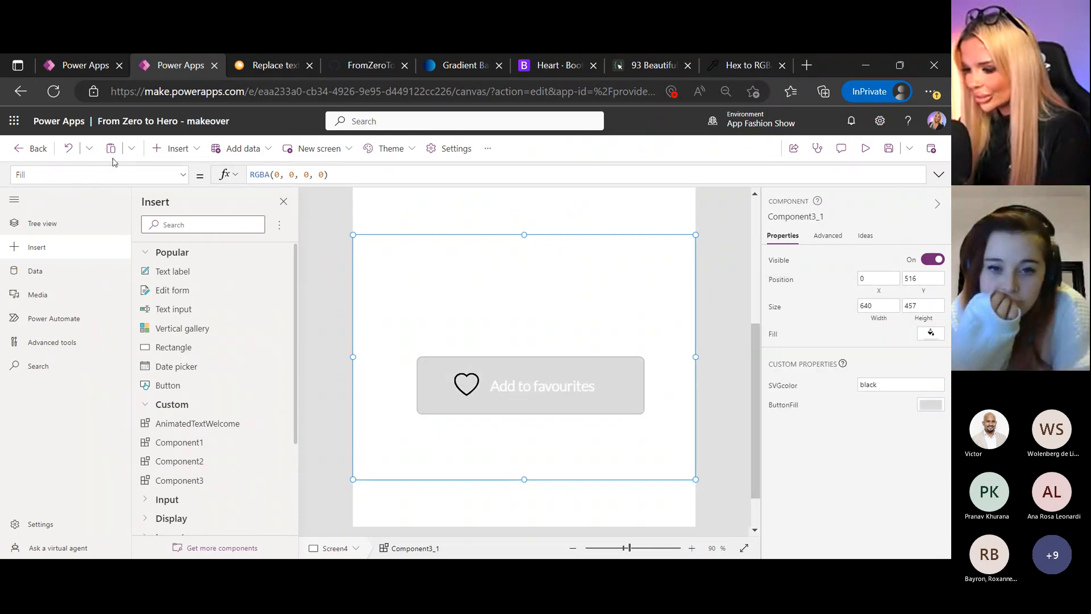
- Change the text colour of the button inside Component3 to black and check the instance on Screen4
left_click(43, 224)
left_click(205, 222)
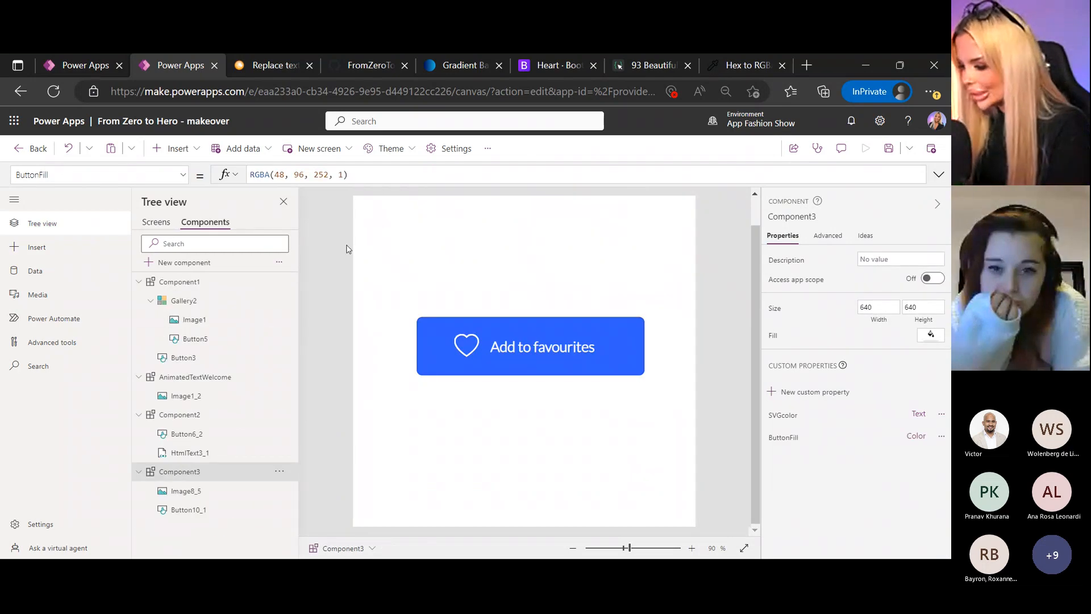
left_click(438, 337)
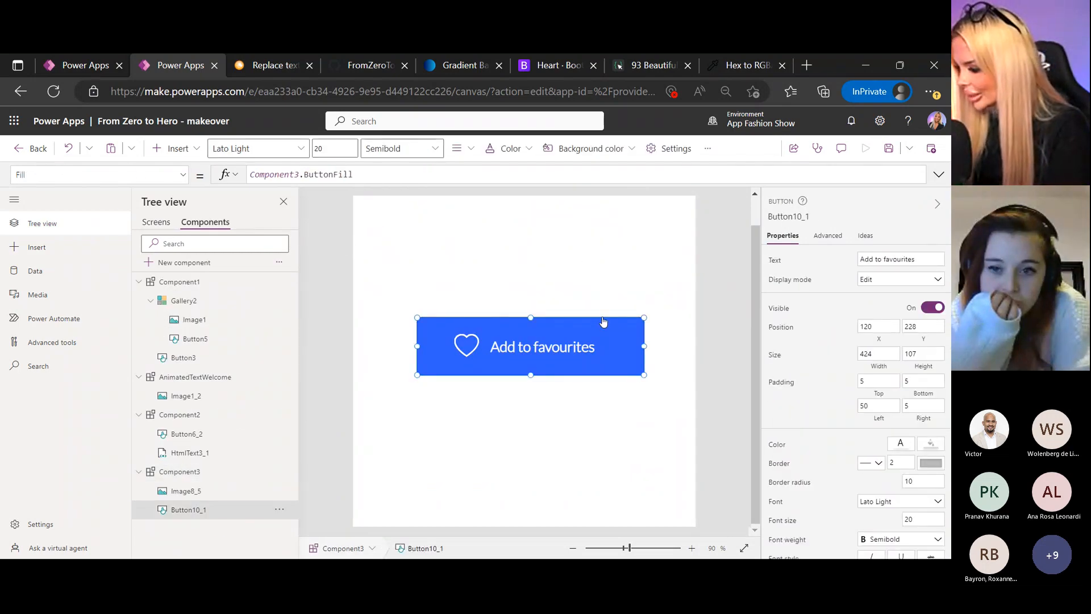
left_click(931, 442)
left_click(155, 222)
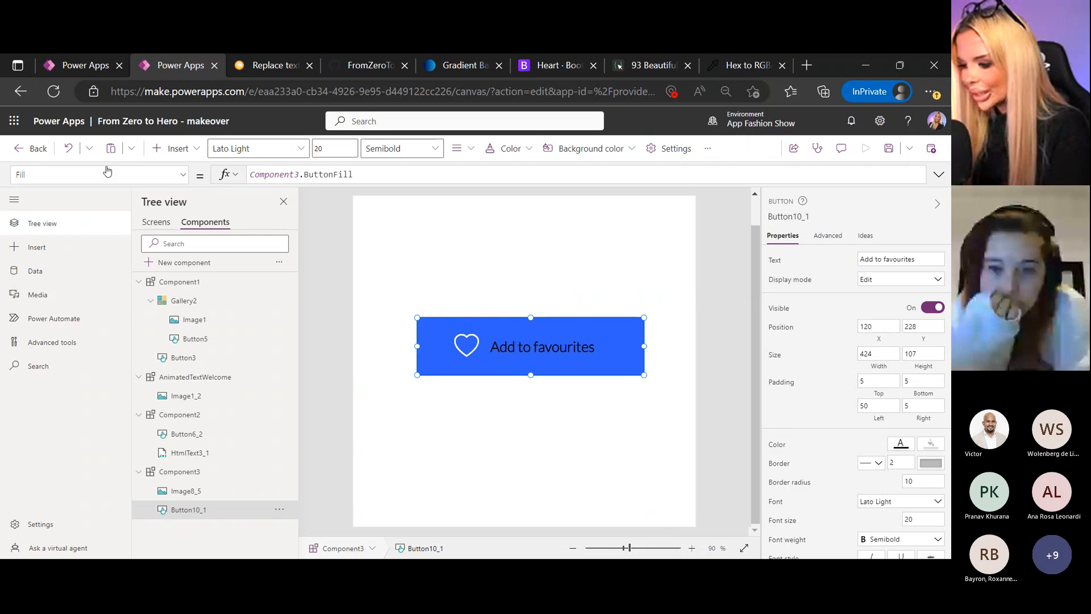
scroll(399, 285, "up", 3)
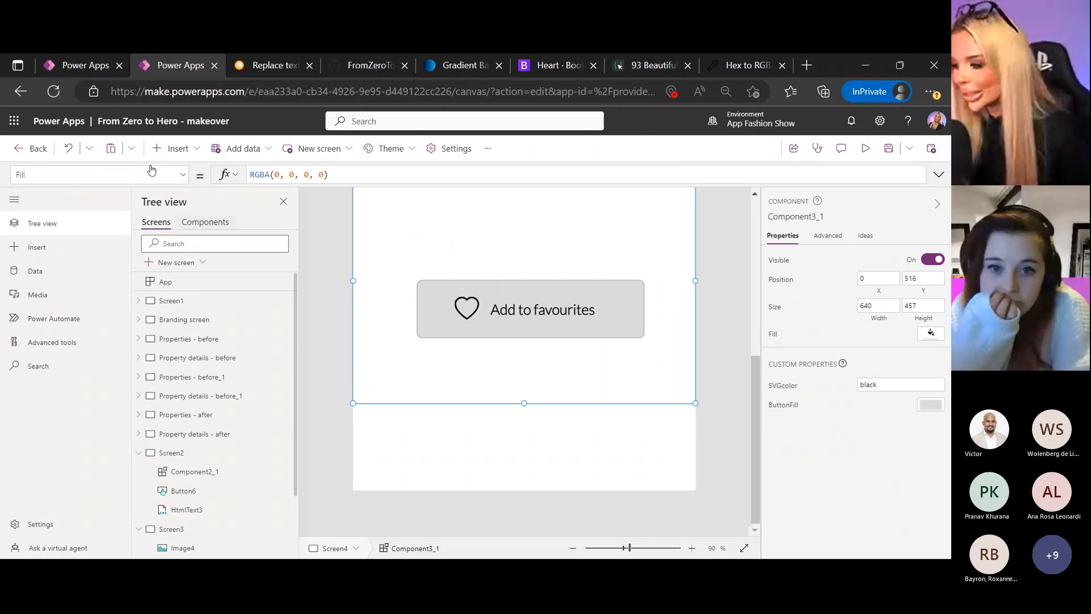
- Search the insertable controls for html and add an HTML text control to Component3
left_click(205, 223)
left_click(311, 220)
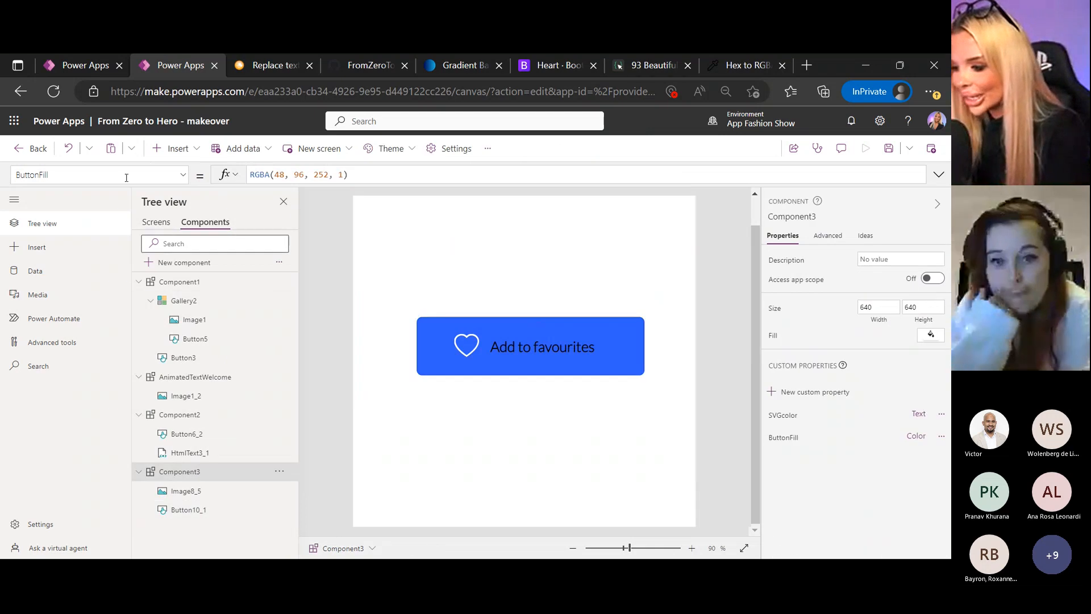
left_click(185, 243)
left_click(63, 247)
left_click(196, 225)
type("h")
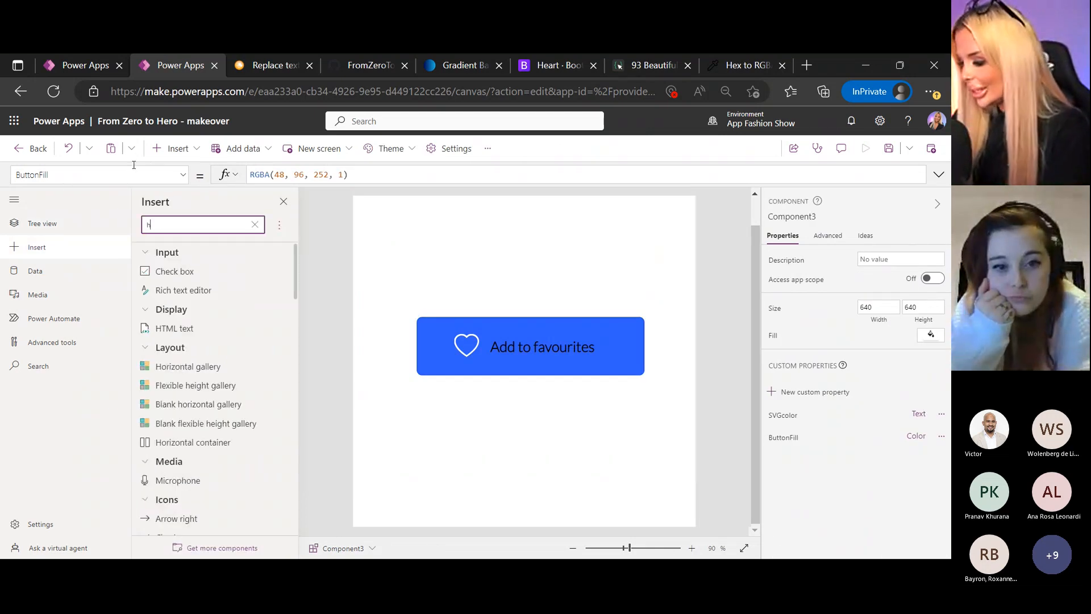
type("tml")
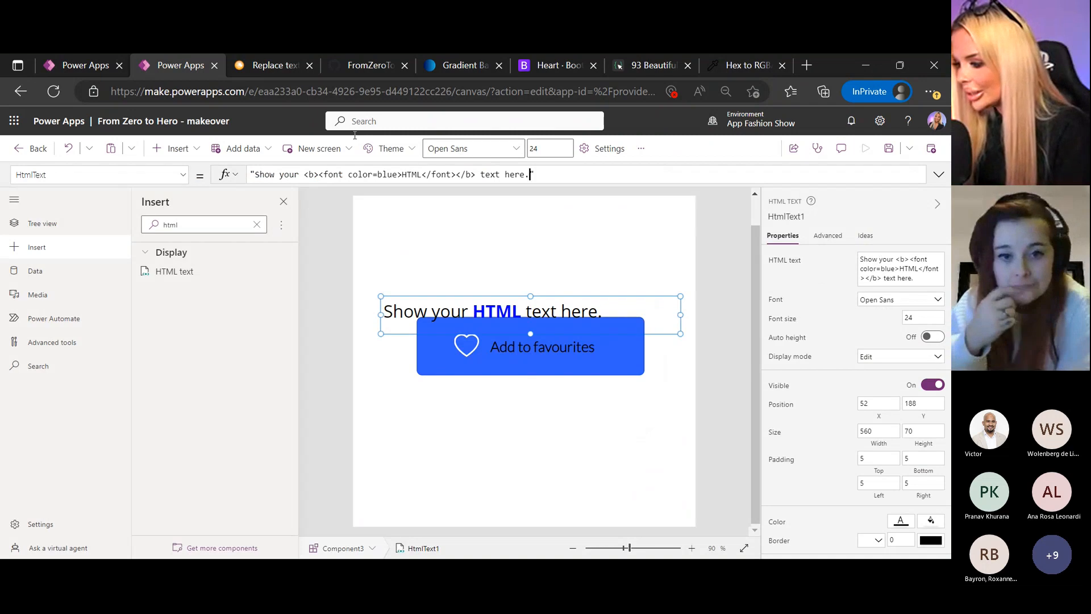
- Replace the HTML text control's placeholder content with the opening of a styled div, <div style='
left_click_drag(355, 135, 255, 143)
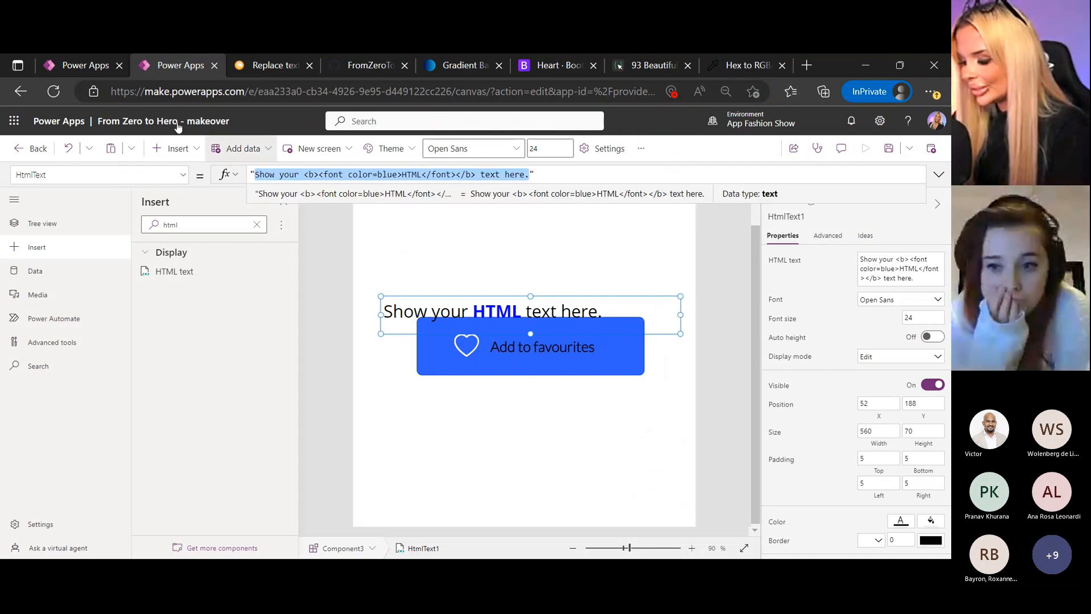
type("<div style='")
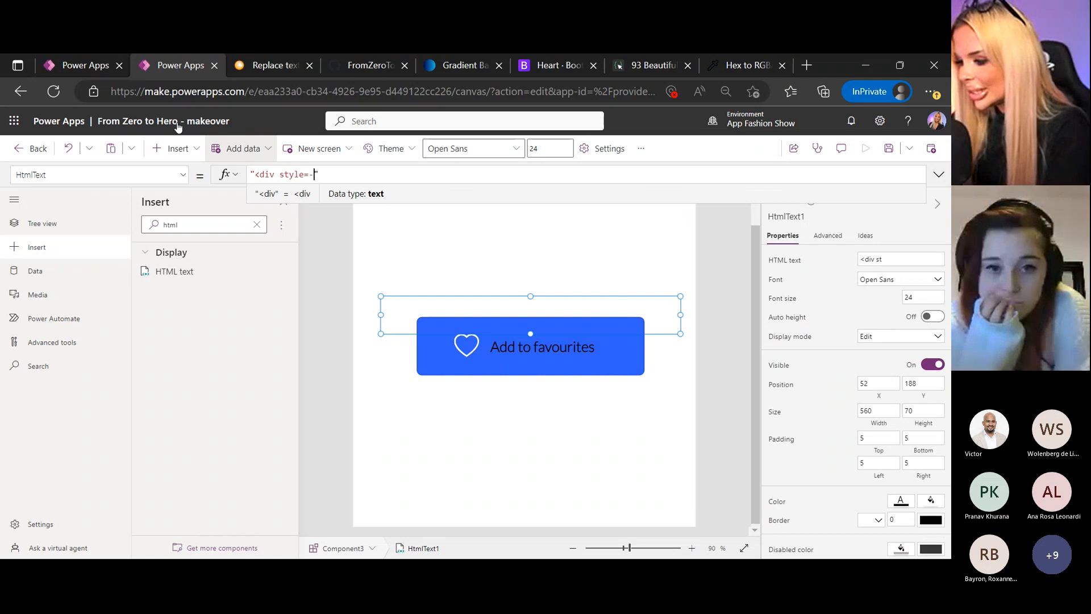
left_click(352, 271)
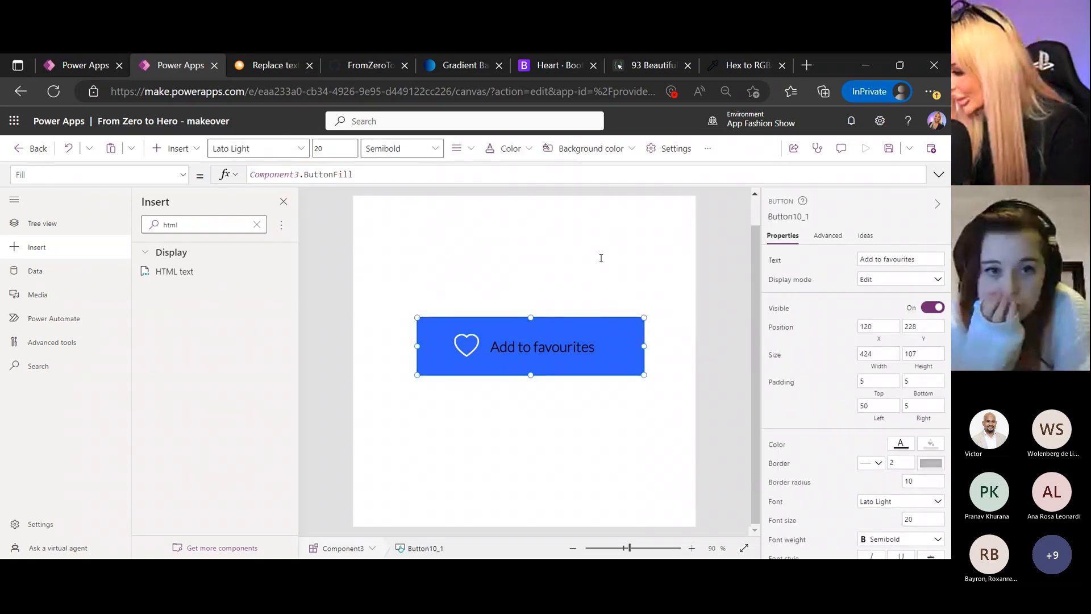
- Resize the "Add to favourites" button in Component3 to a width of 400 and a height of 100
left_click_drag(894, 353, 865, 354)
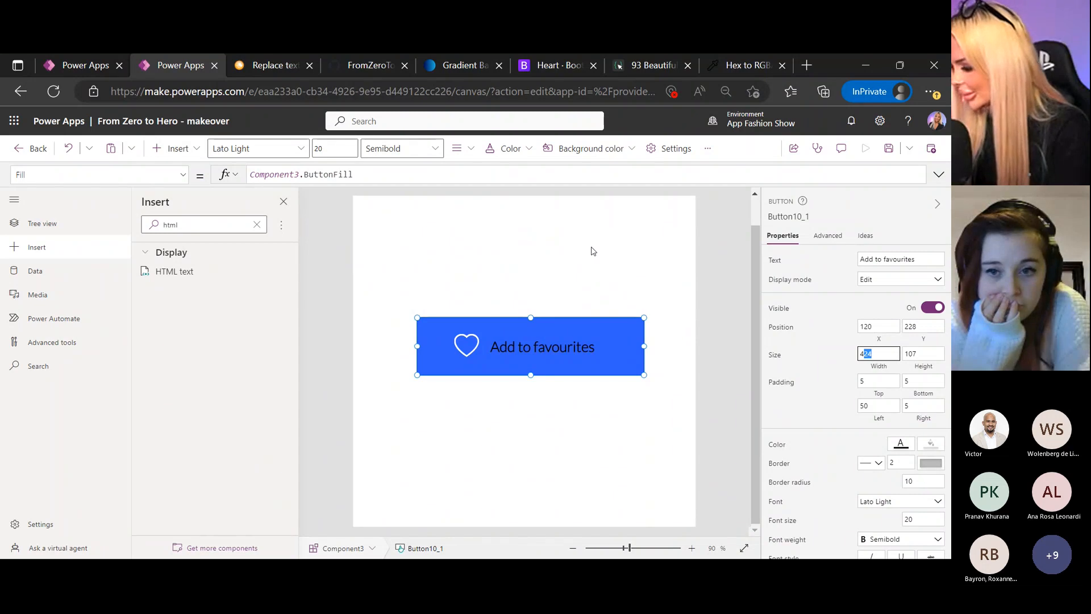
type("00")
right_click(920, 353)
left_click(930, 353)
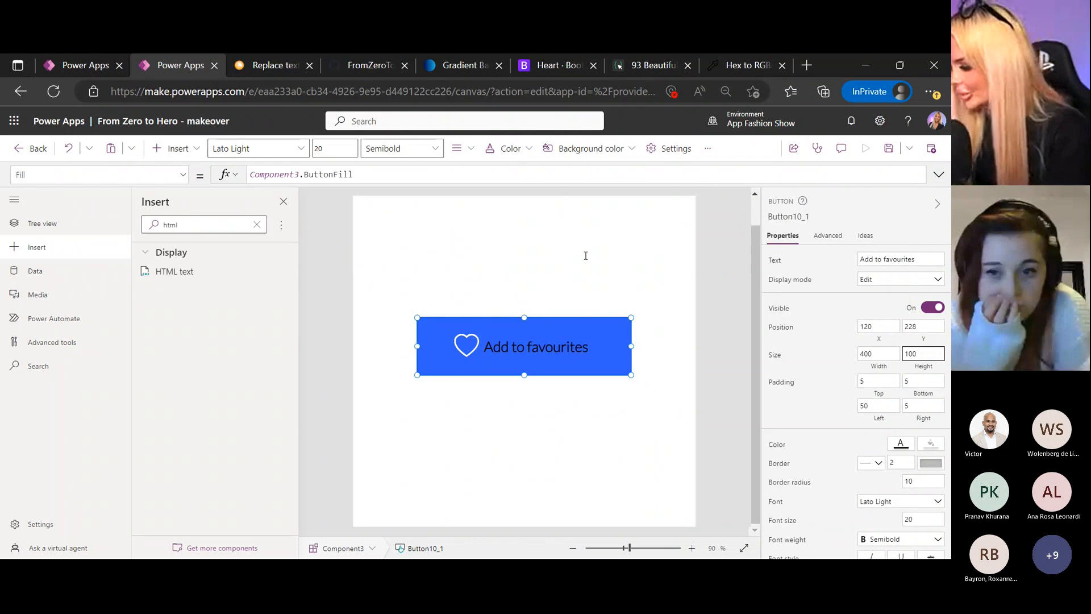
left_click(584, 254)
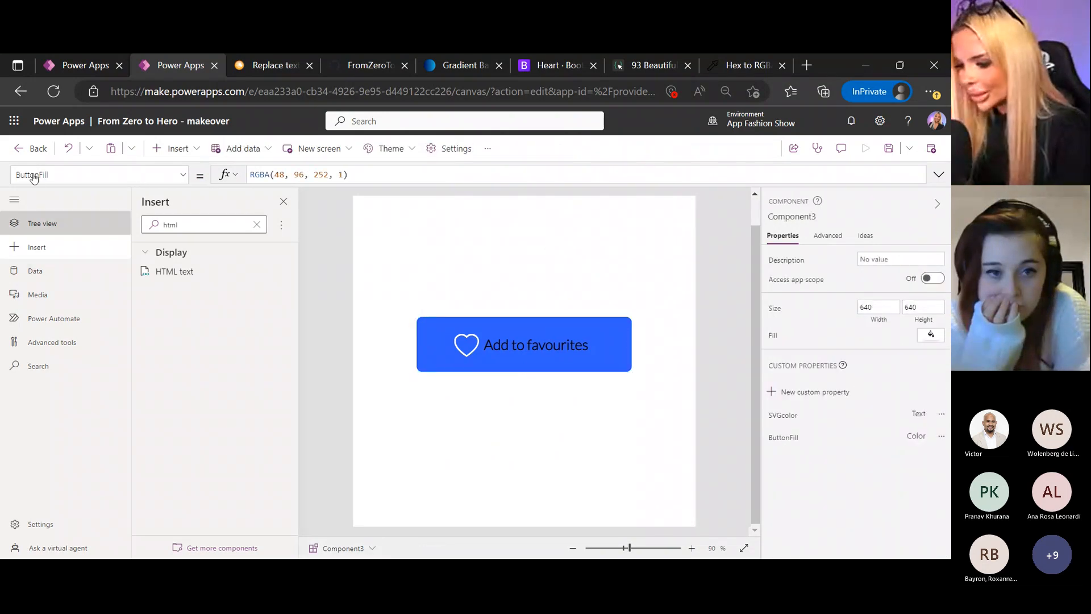
- Set the div style in Component3's HTML text control to width:400px and height:100px
left_click(42, 224)
left_click(186, 491)
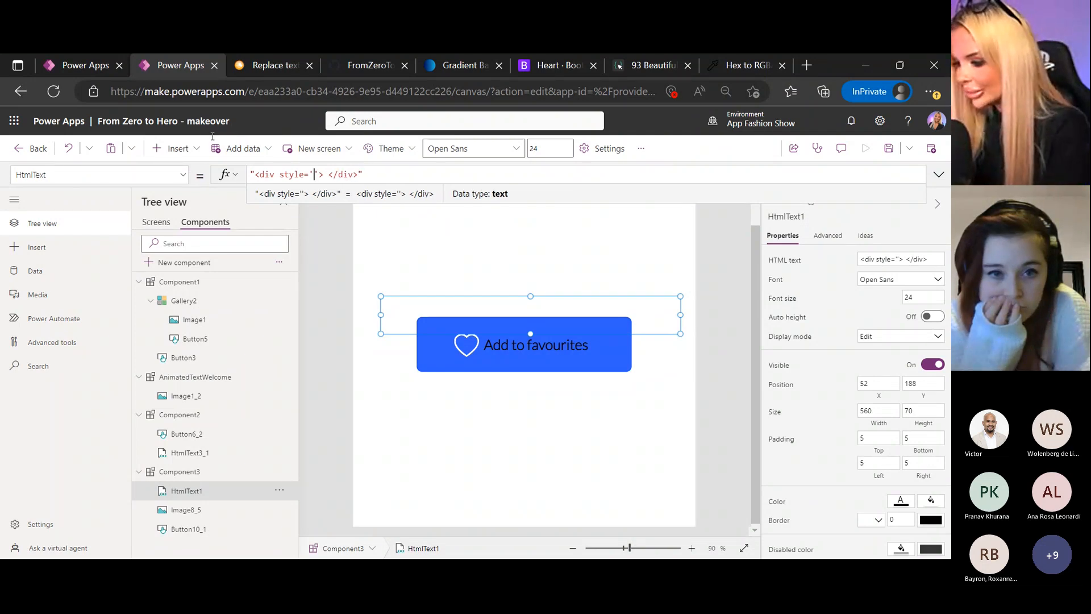
type("idth:400px;")
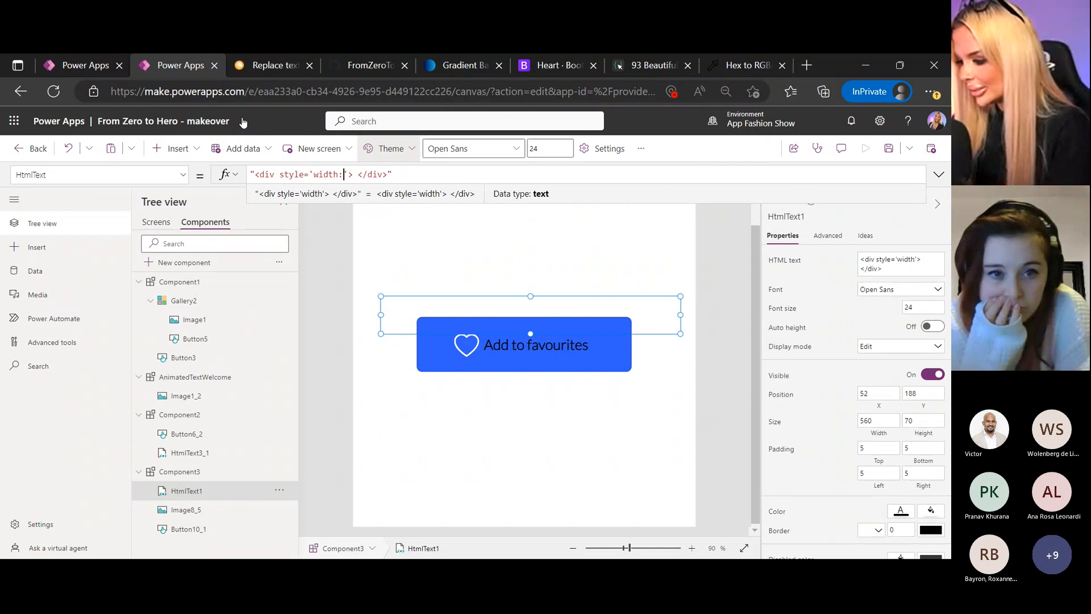
type(" height:10")
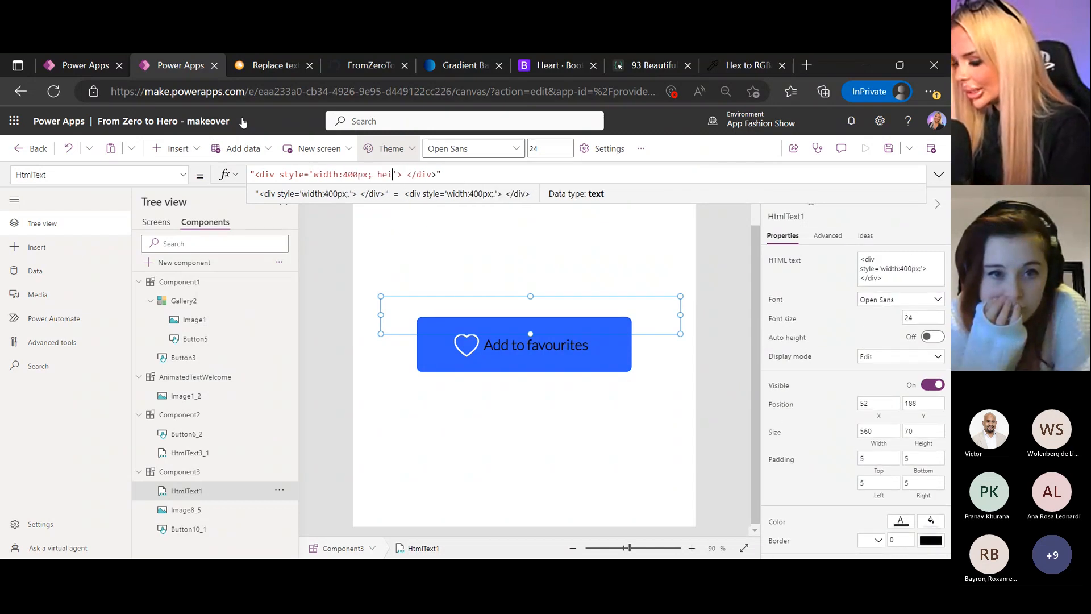
type("0px; ")
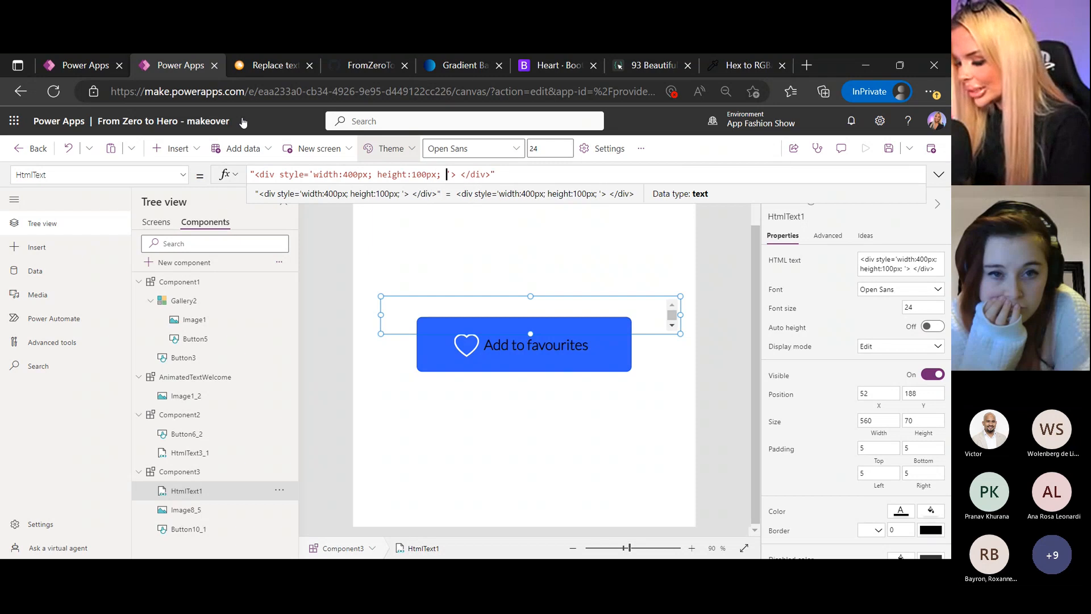
- Add box-shadow #14 from the CSS Scan examples page to the div style and enlarge the HTML text control to 561 by 181
type("box-sha")
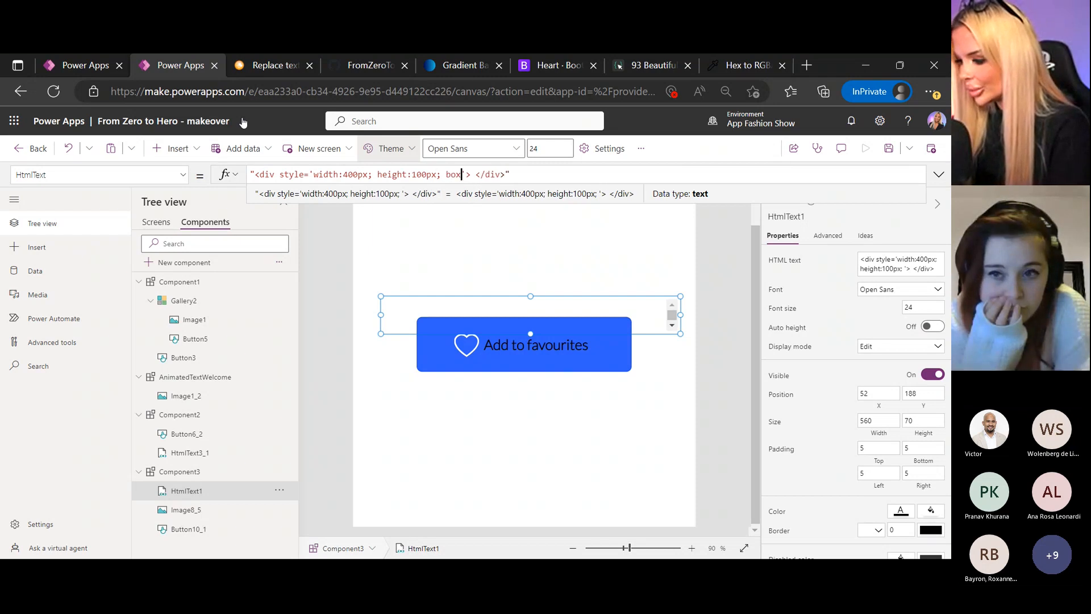
type("dow:")
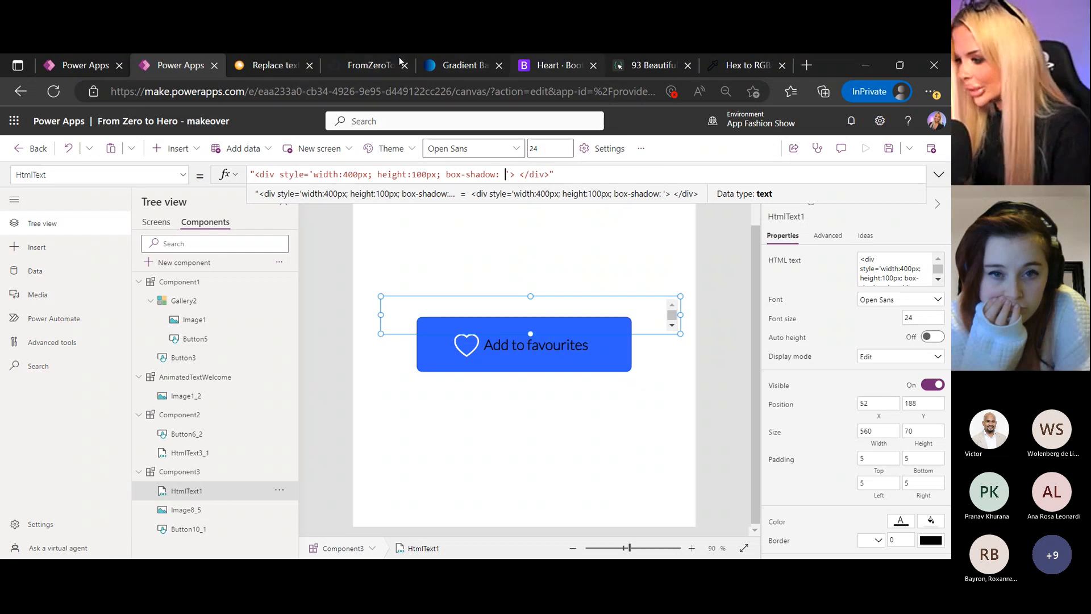
left_click(652, 66)
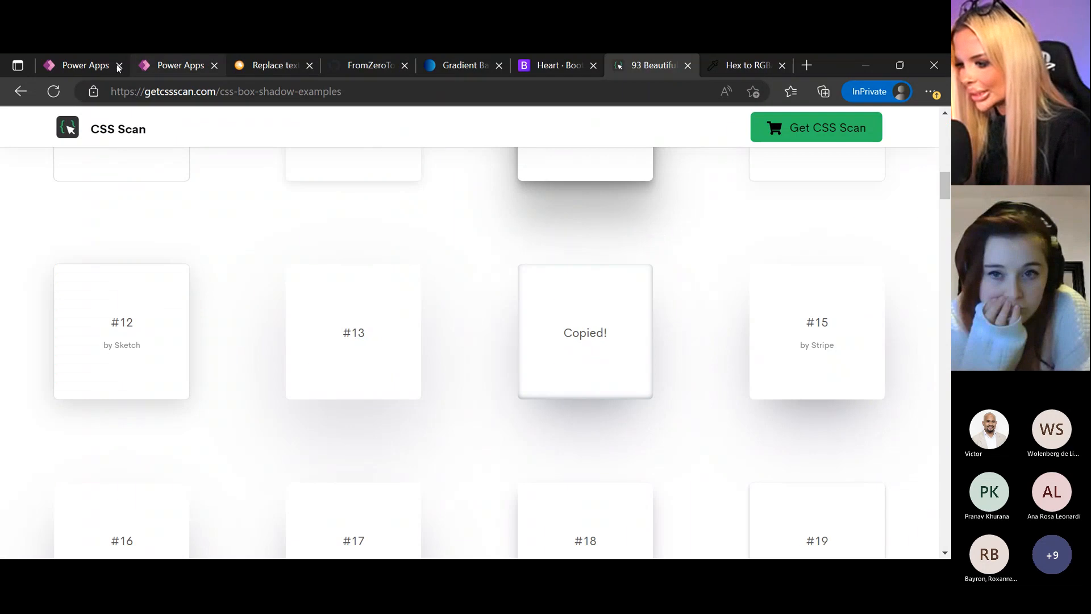
left_click(165, 65)
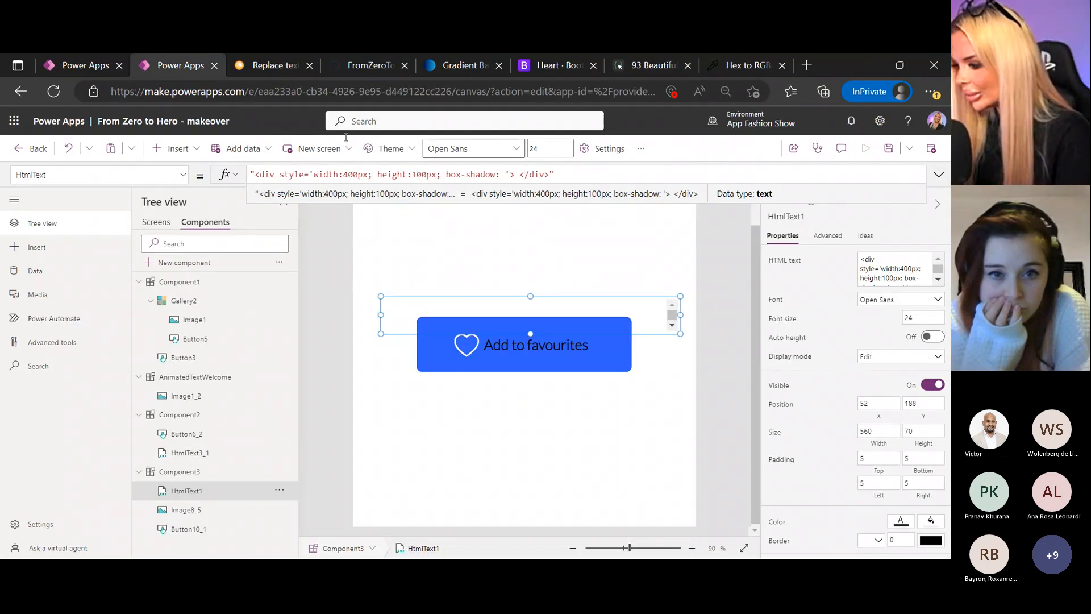
type("box-shadow: rgba(50, 50, 93, 0.25) 0px 50px 100px -20px, rgba(0, 0, 0, 0.3) 0px 30px 60px -30px, rgba(10, 37, 64, 0.35) 0px -2px 6px 0px inset;")
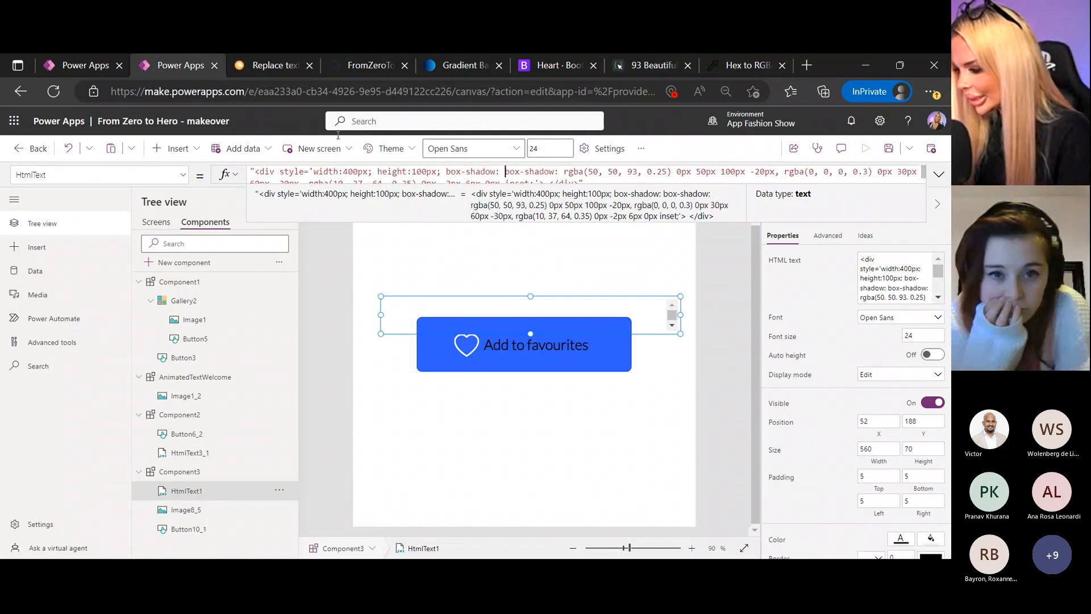
left_click_drag(506, 172, 443, 172)
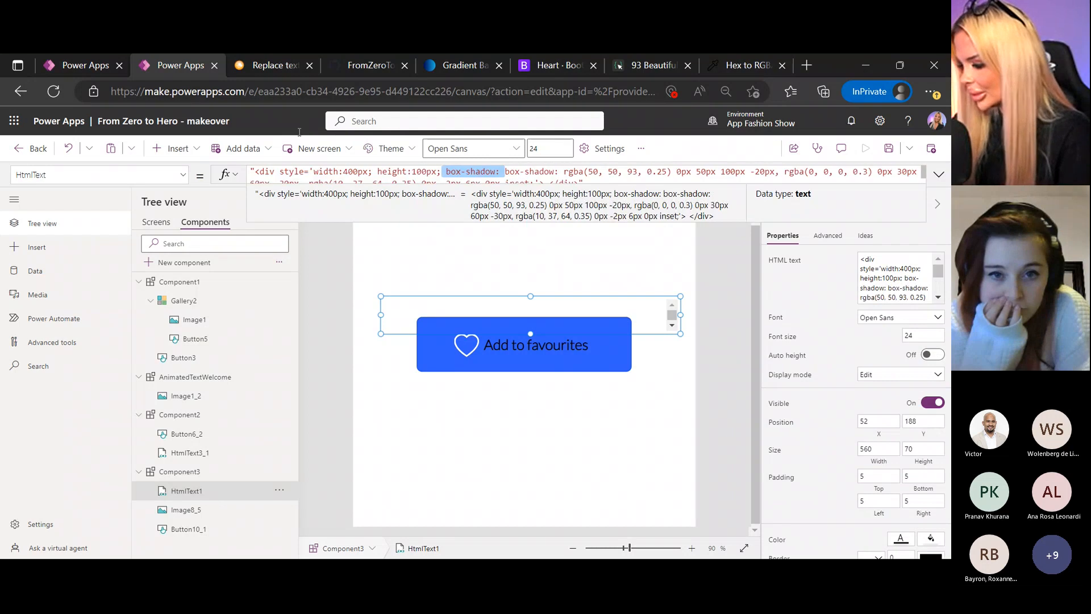
key("BackSpace")
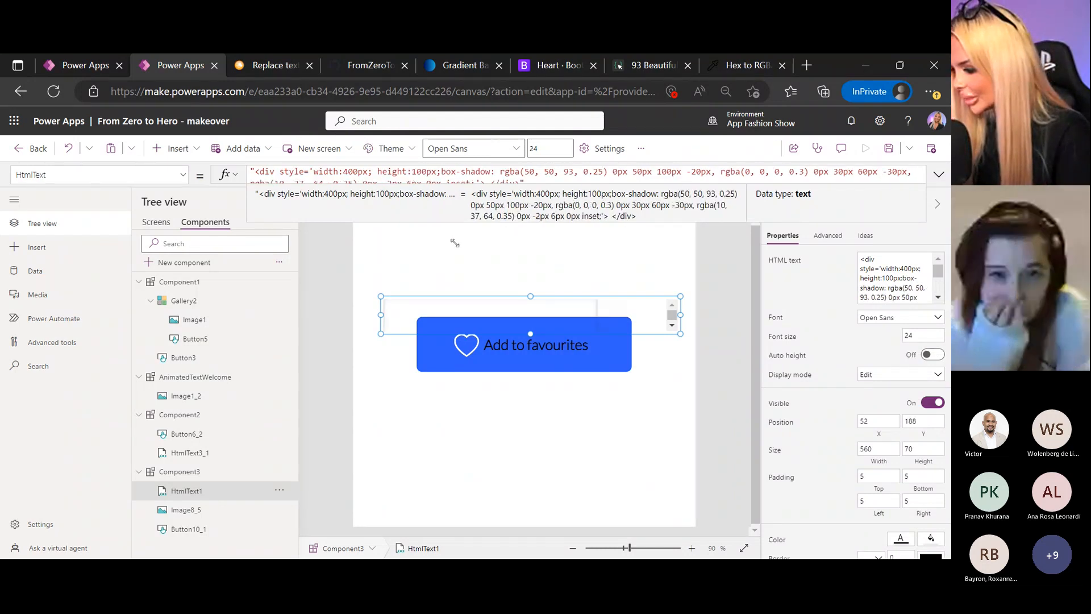
left_click_drag(680, 333, 680, 393)
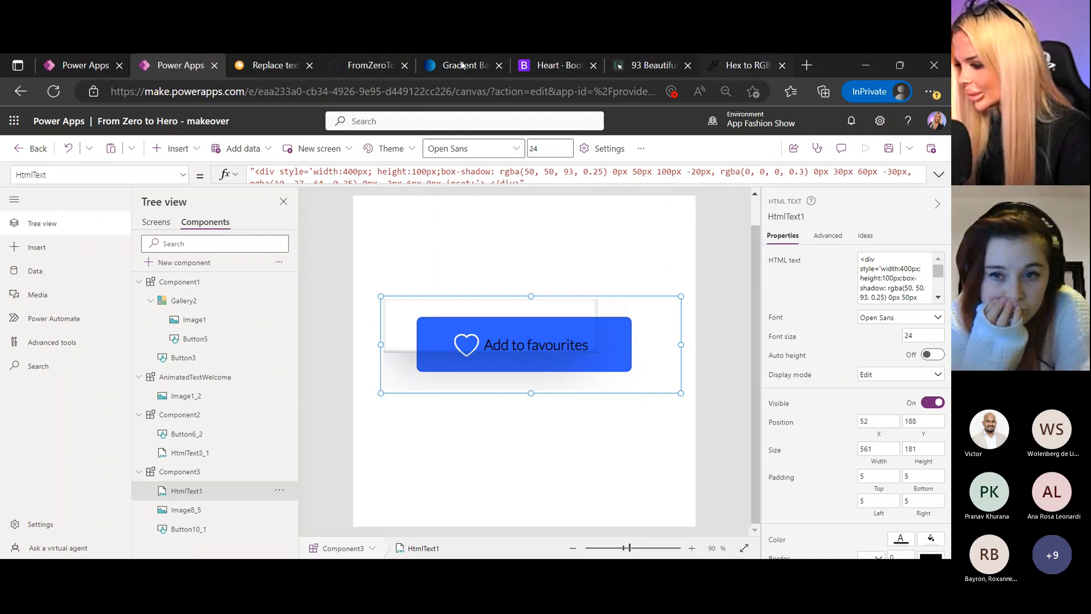
- Replace the div's shadow with box-shadow #17 from the CSS Scan examples page and increase the HTML text control's height to 305
left_click(654, 64)
scroll(444, 231, "down", 5)
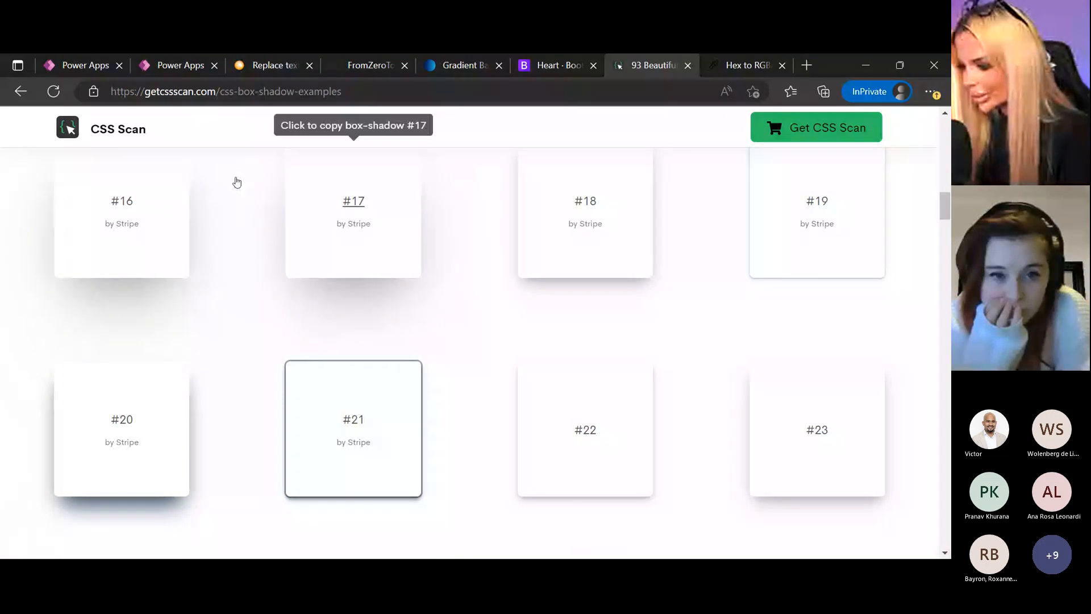
left_click(338, 194)
left_click(181, 65)
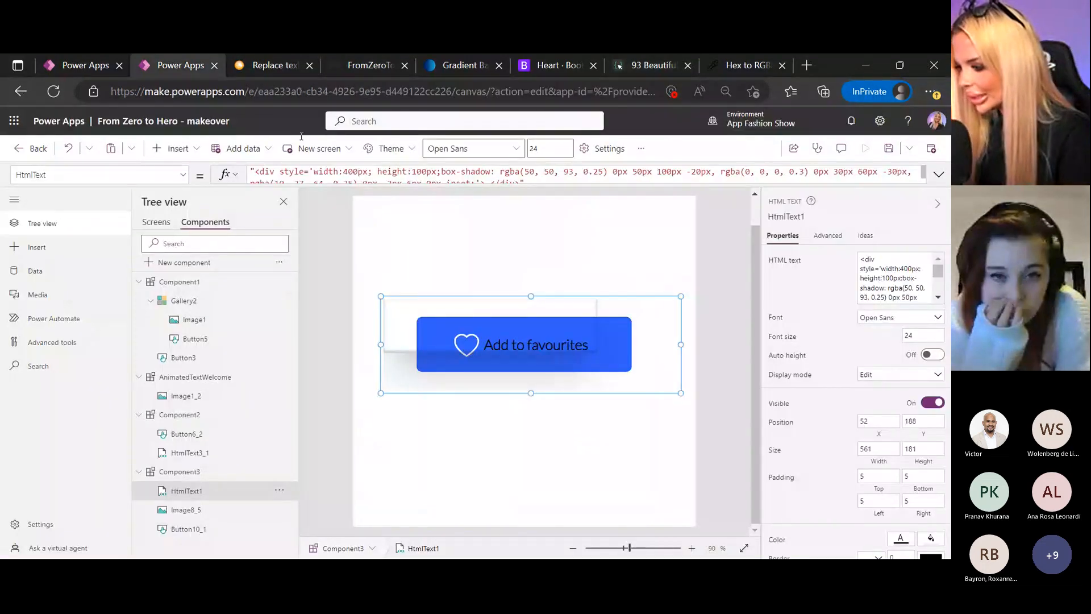
key("ctrl+a")
key("ctrl+v")
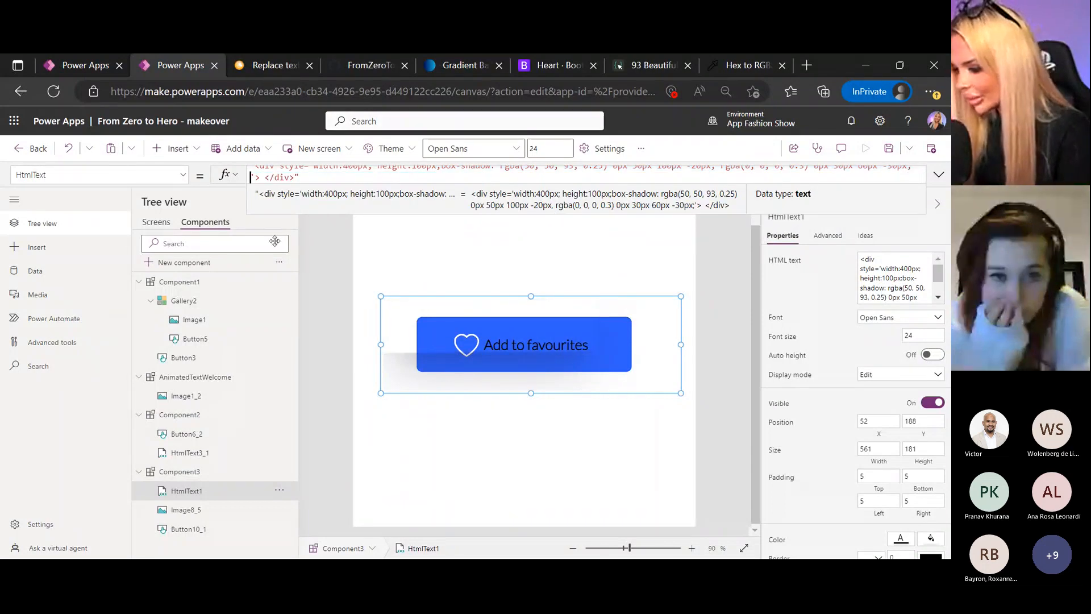
left_click(359, 296)
left_click_drag(531, 393, 531, 459)
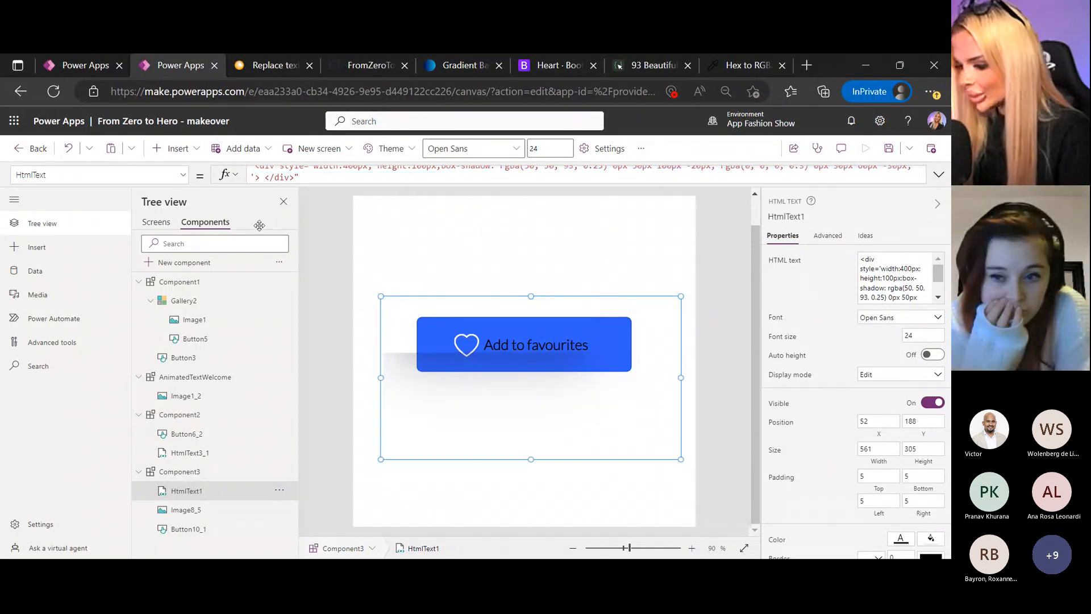
- Add margin:50px to the div style and align the HTML text control with the button at X 65, Y 170
left_click_drag(327, 186, 336, 243)
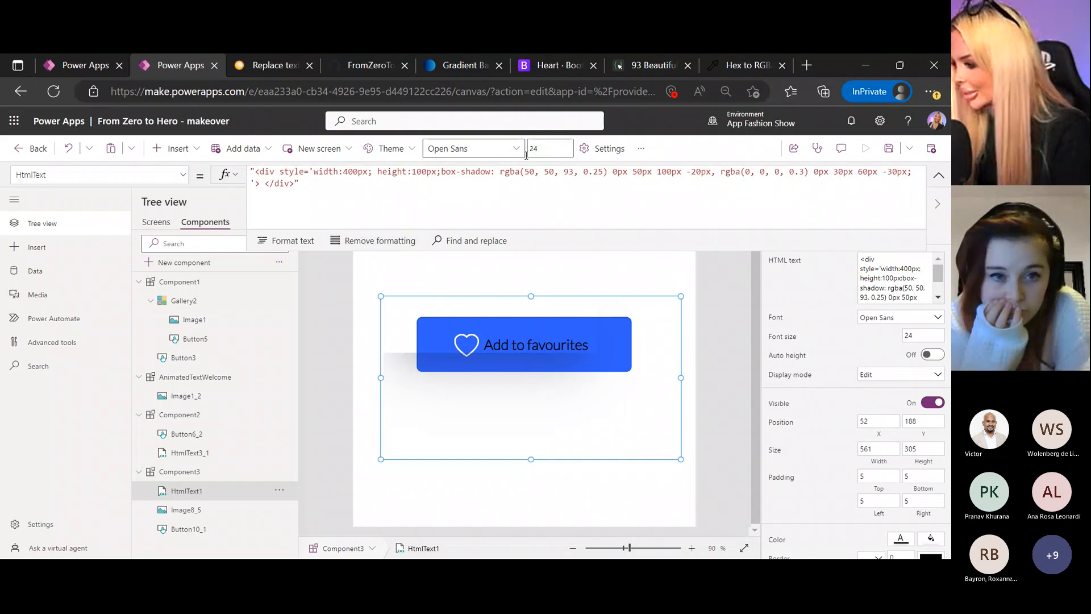
type("marg")
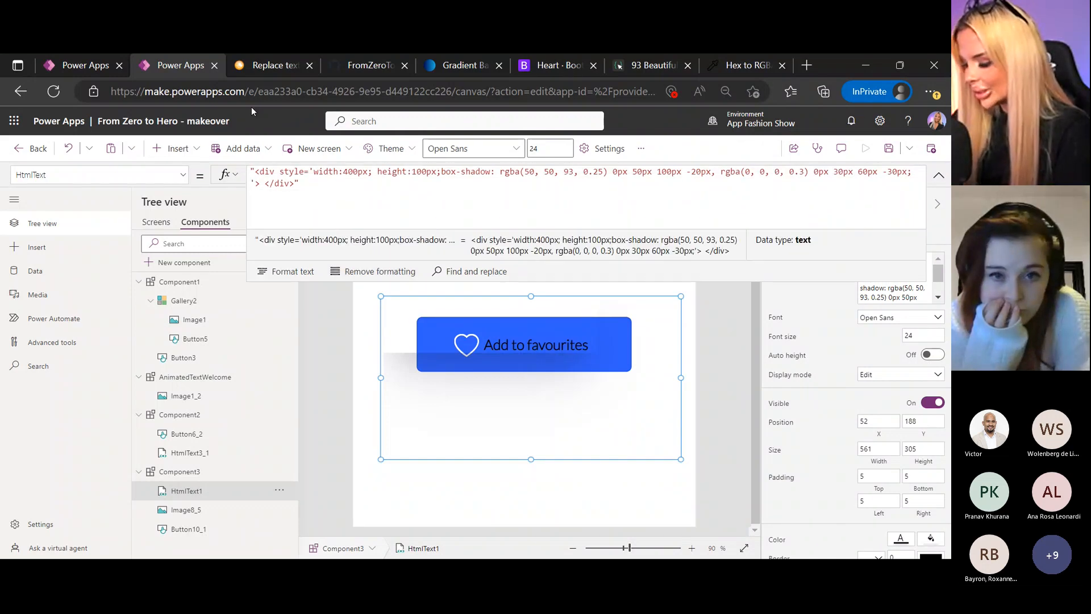
type("in:50px;")
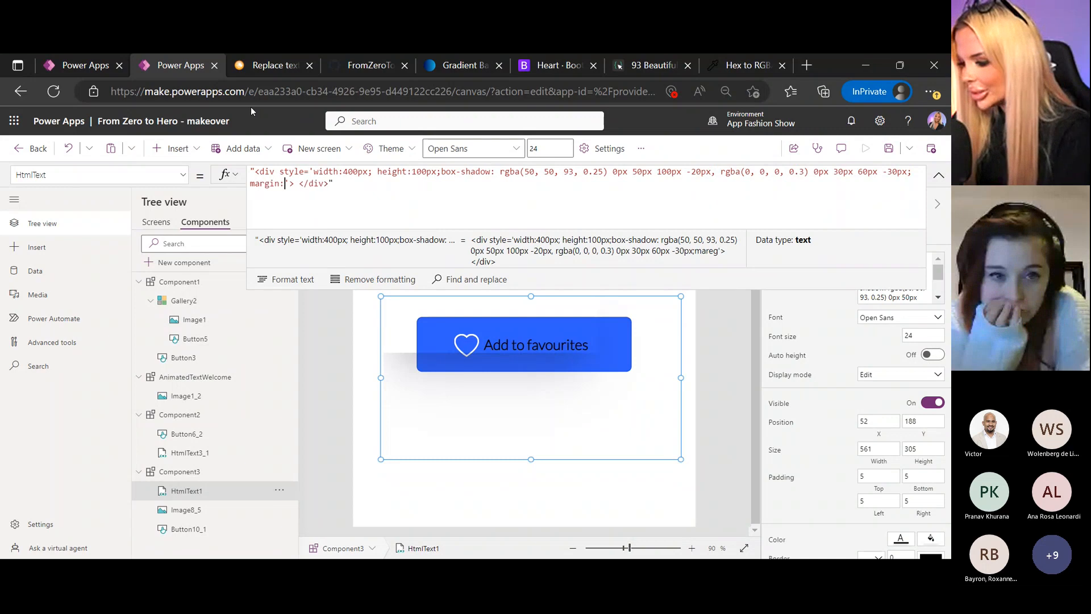
key("BackSpace")
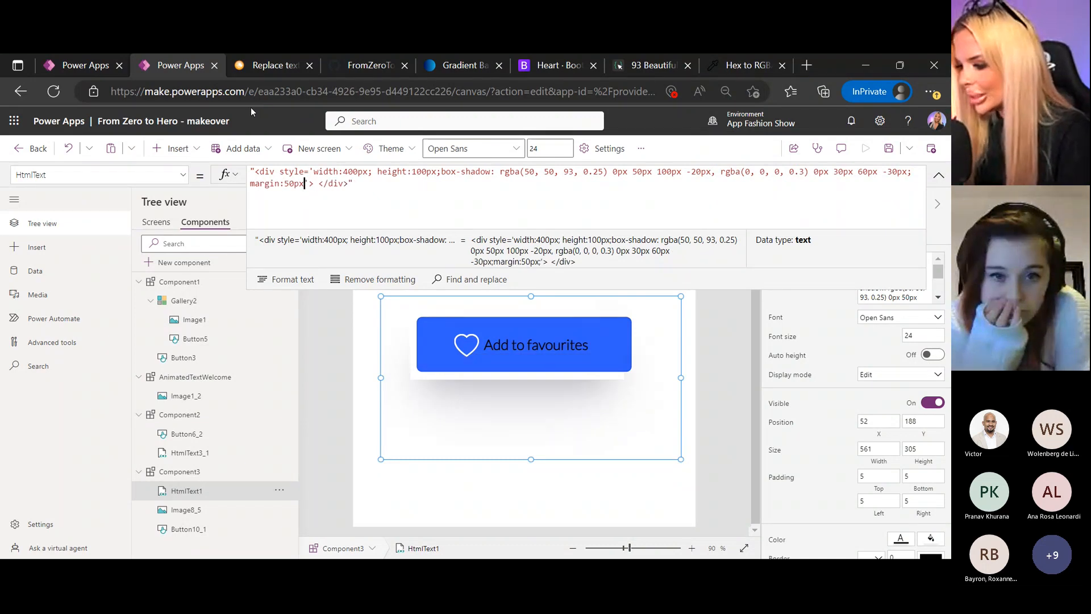
left_click(347, 272)
left_click_drag(347, 272, 346, 270)
left_click(346, 271)
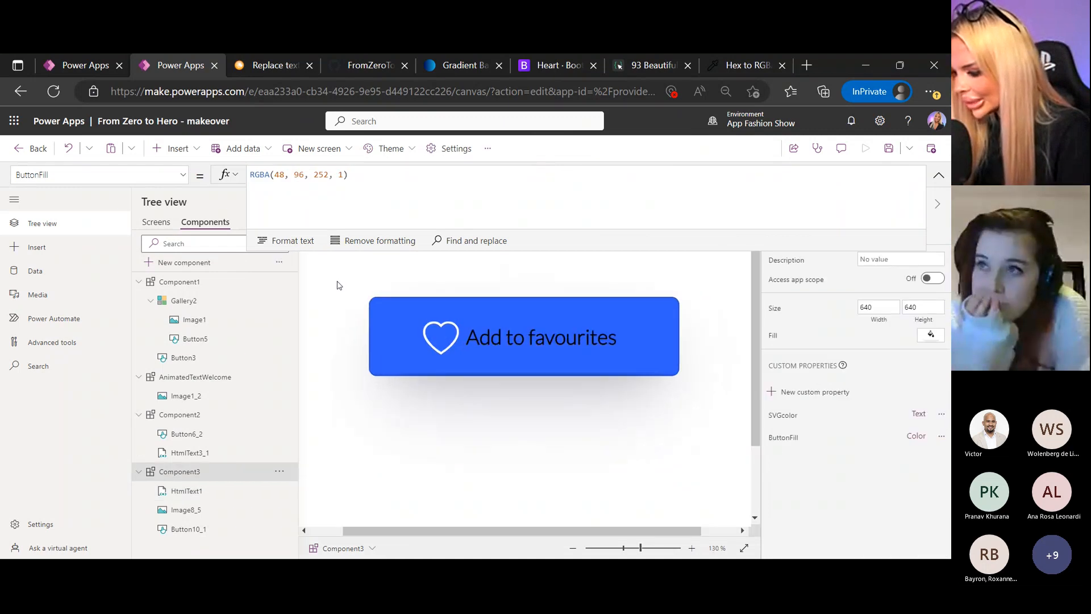
- Copy Component3's ButtonFill value RGBA(48, 96, 252, 1) and use it as the first colour of the div's box shadow
left_click(338, 287)
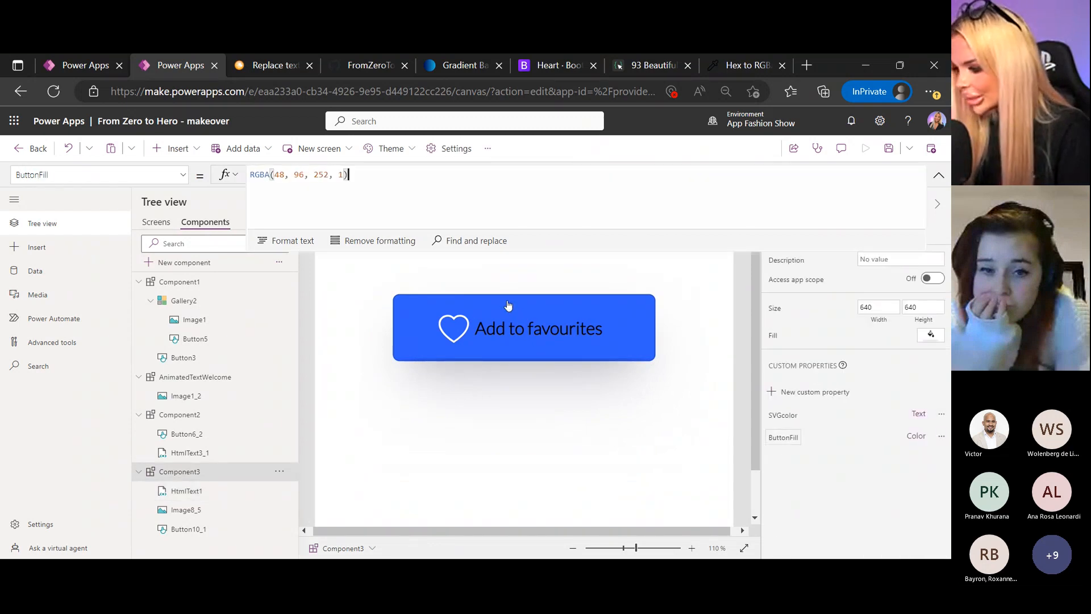
left_click(307, 179)
key("ctrl+a")
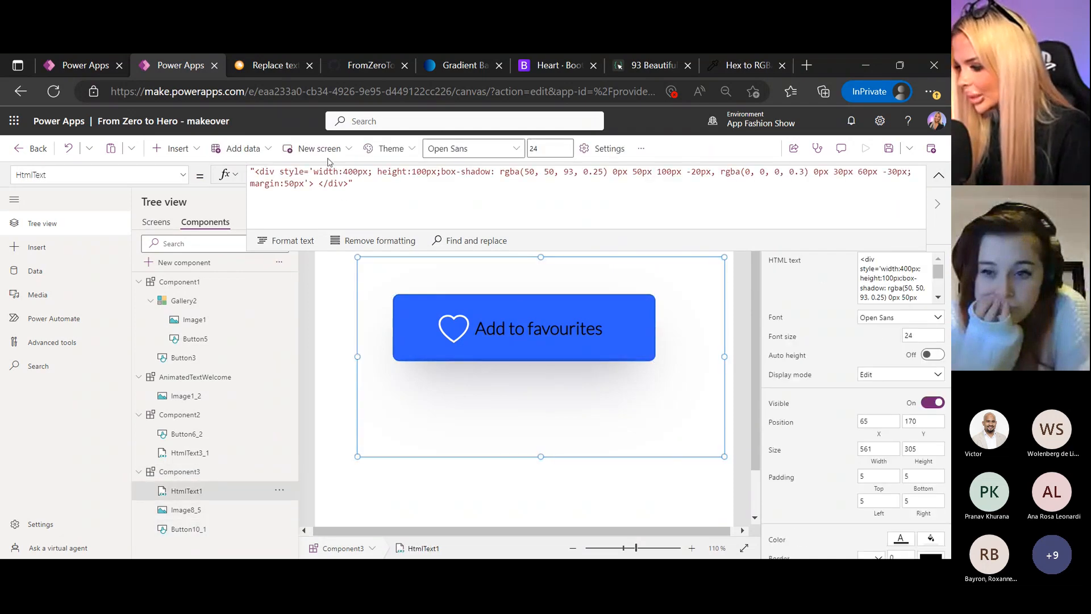
left_click_drag(607, 172, 500, 171)
key("ctrl+v")
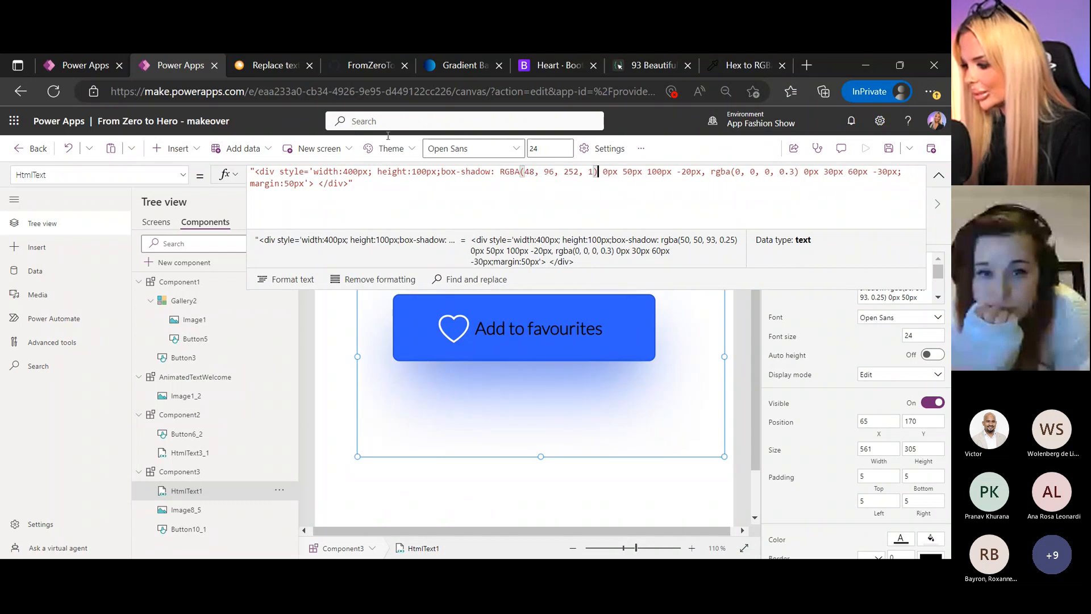
- Lower the alpha of the blue shadow colour in the div style to 0.6
type("0.3")
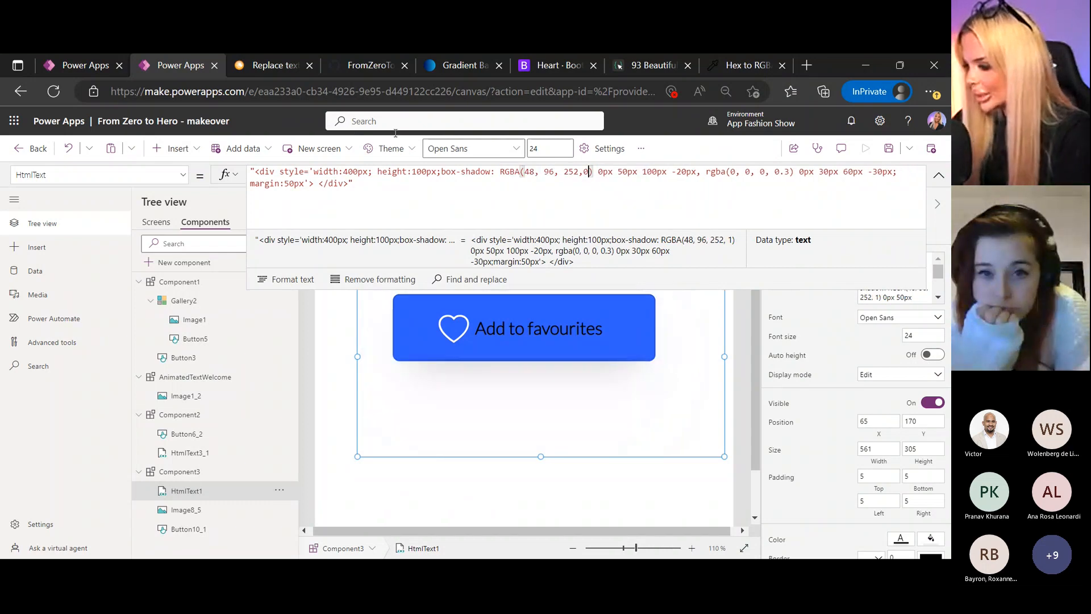
key("BackSpace")
type("5")
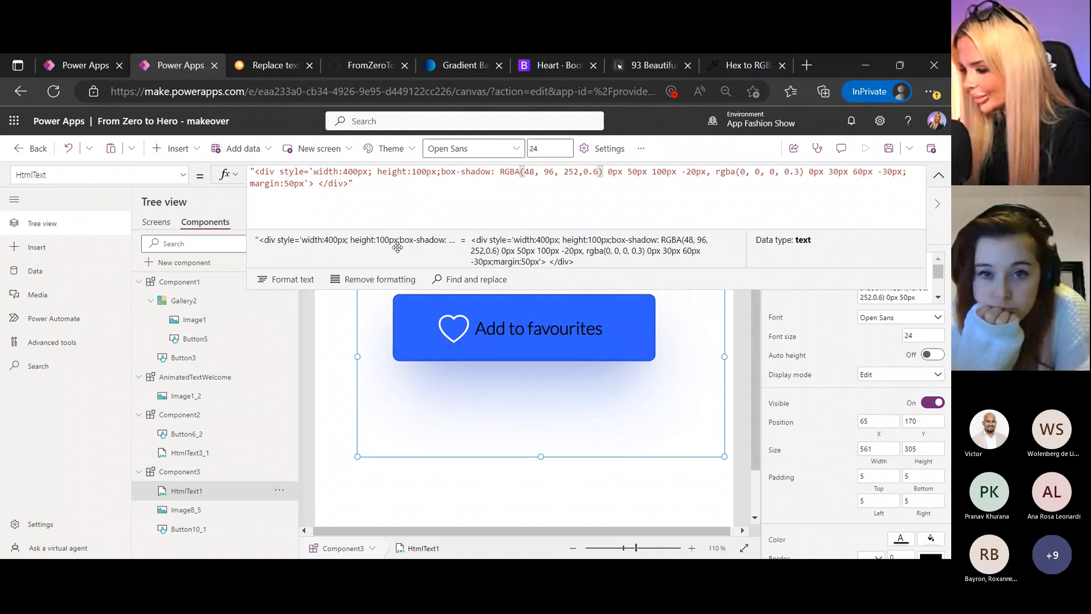
left_click(582, 318)
left_click(582, 297)
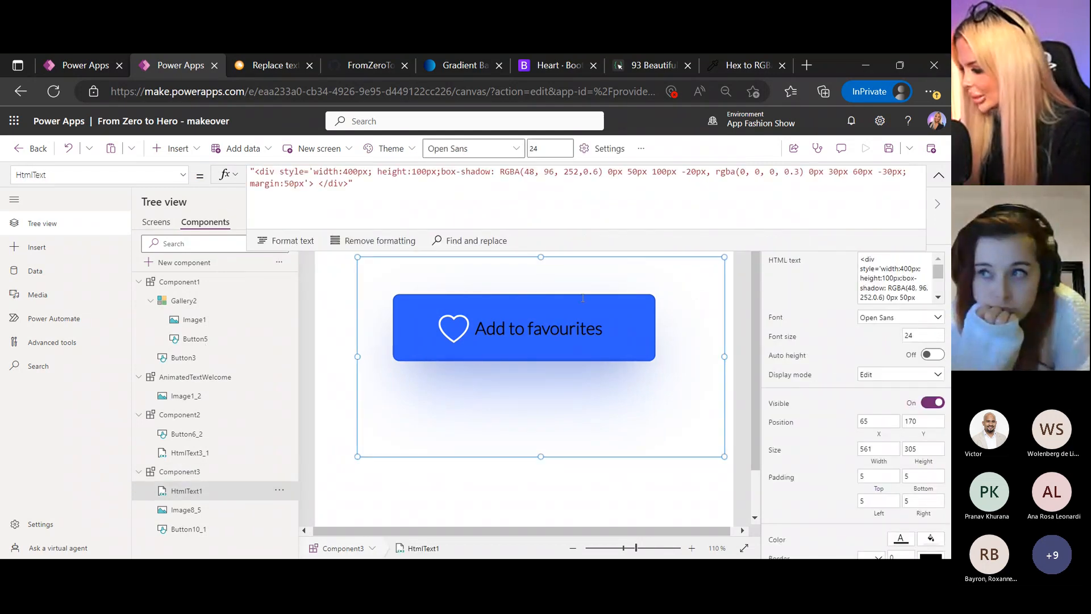
- Change the text colour of the "Add to favourites" button in Component3 to white
scroll(879, 411, "down", 2)
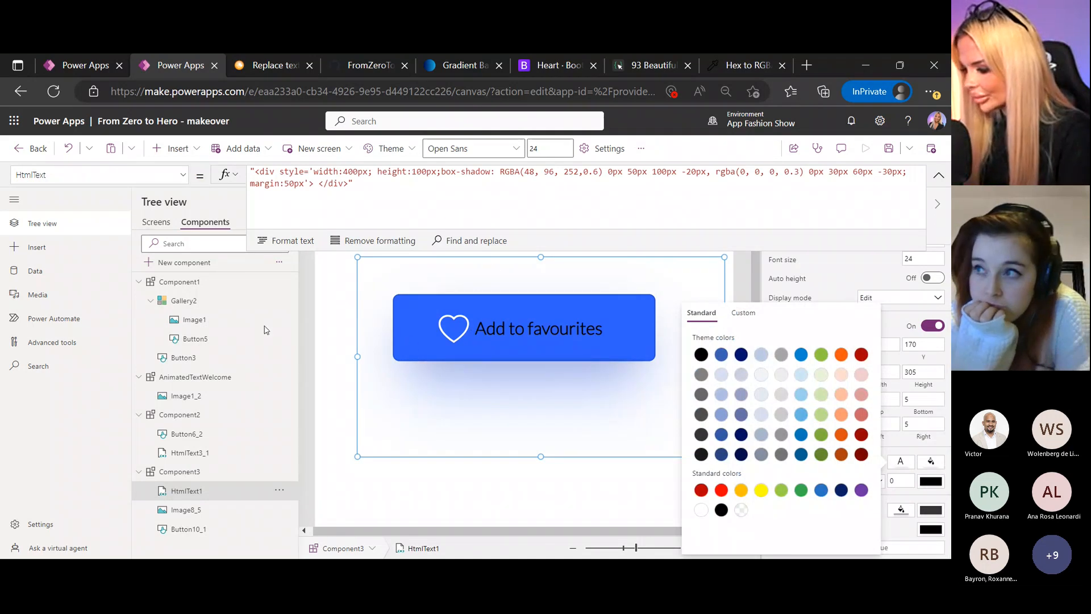
left_click(302, 336)
left_click(189, 529)
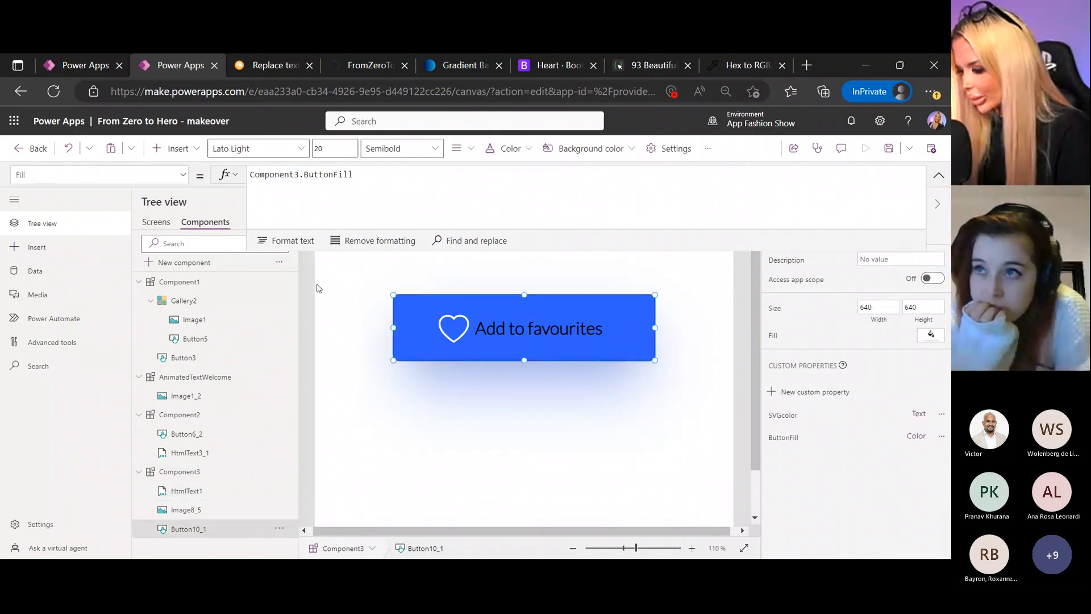
left_click(901, 444)
left_click(701, 510)
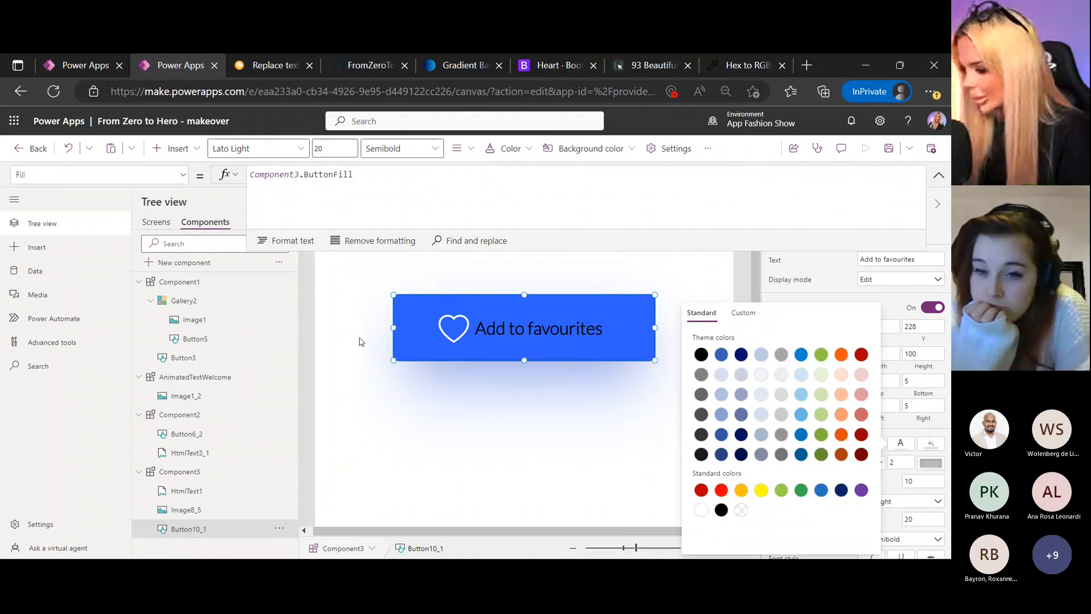
left_click(353, 339)
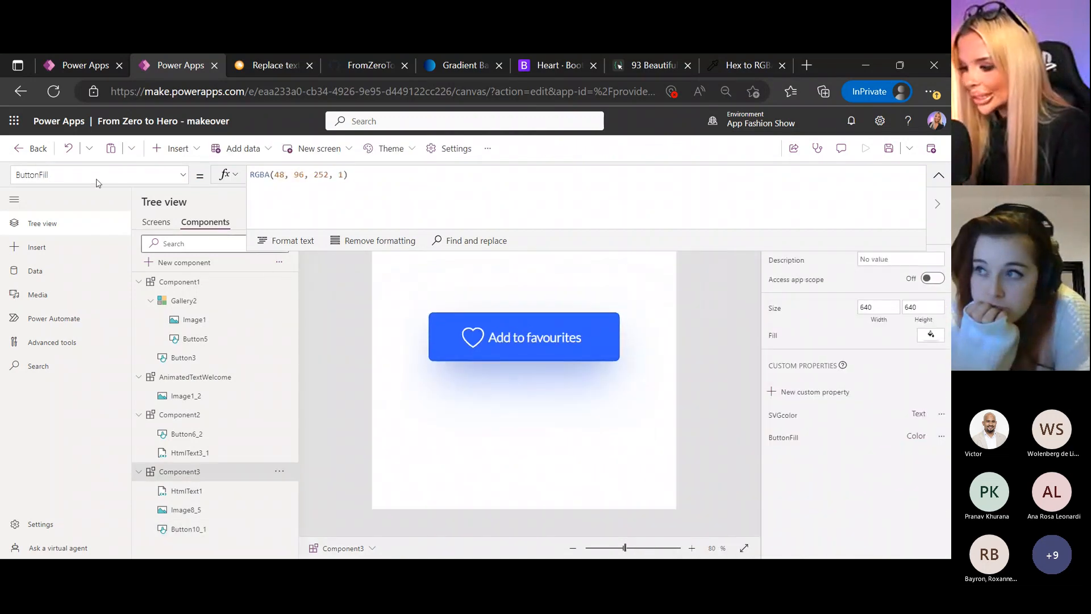
- Set the ButtonFill property of the Component3 instance on Screen4 to RGBA(48, 96, 252, 1)
left_click(156, 222)
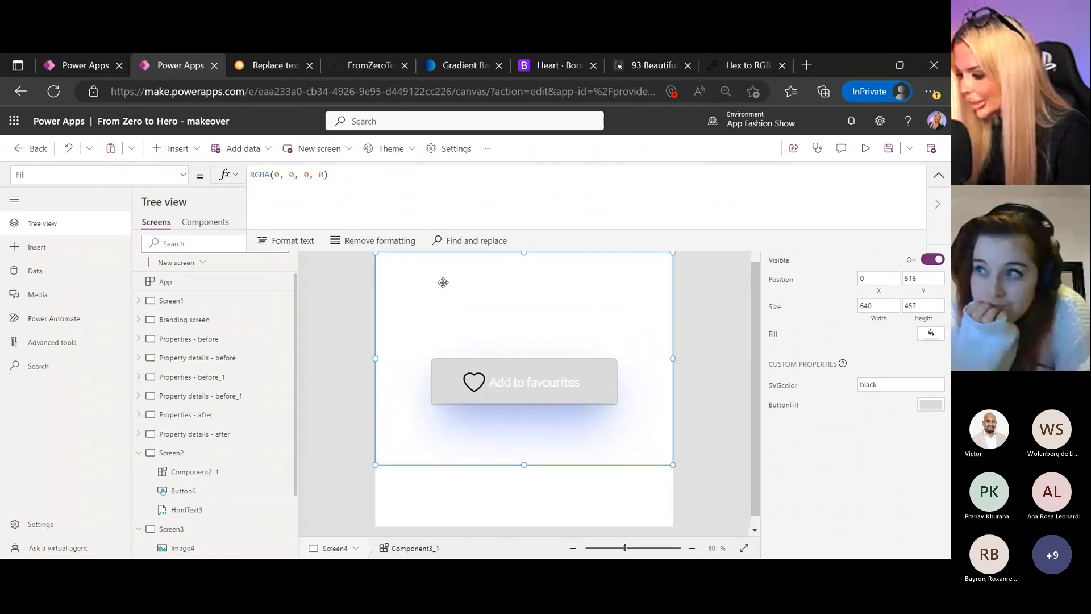
left_click(895, 385)
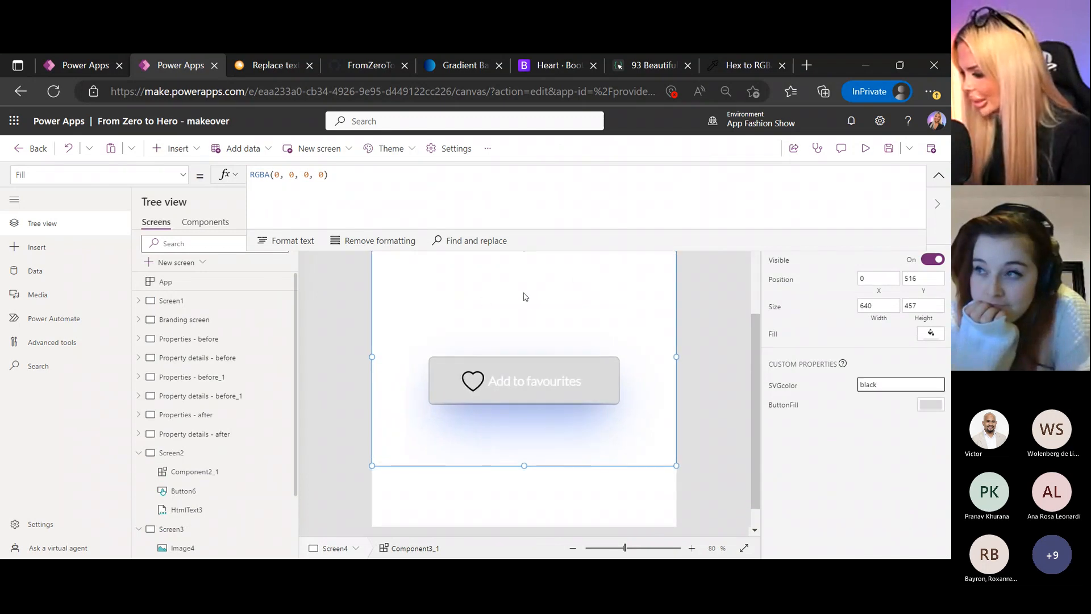
left_click(784, 404)
left_click(930, 405)
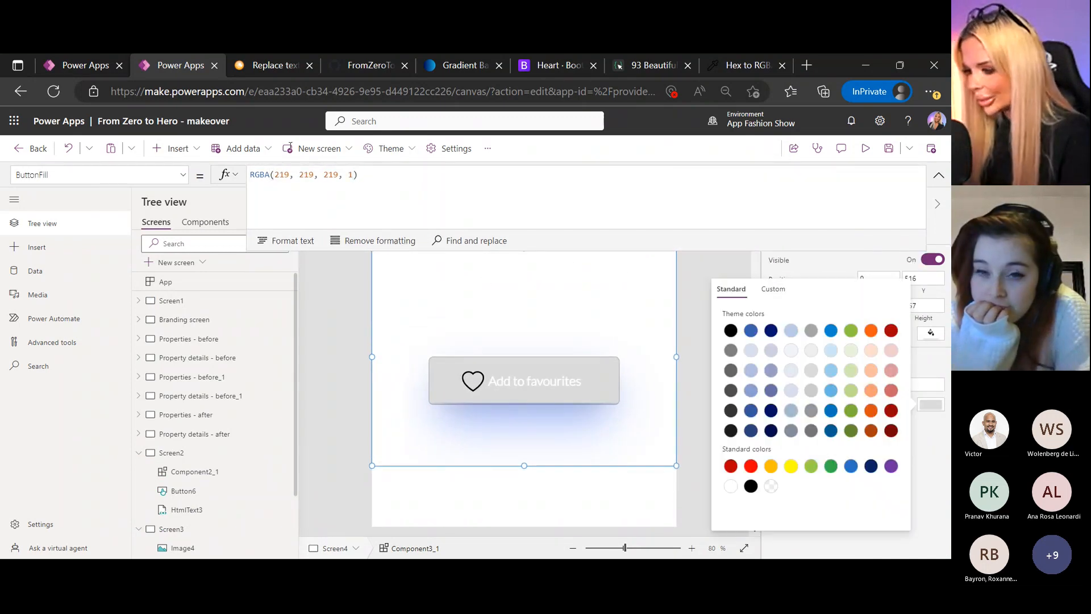
left_click(364, 175)
key("ctrl+a")
key("ctrl+v")
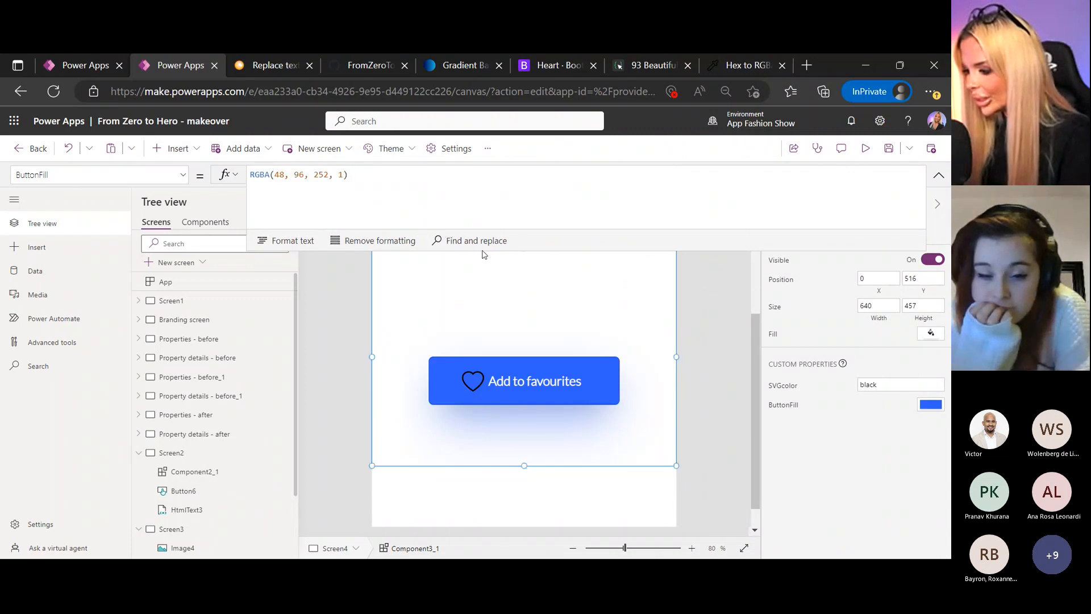
- Set the SVGcolor of the Component3 instance on Screen4 to white and move the instance down to about Y 548
double_click(887, 386)
type("white")
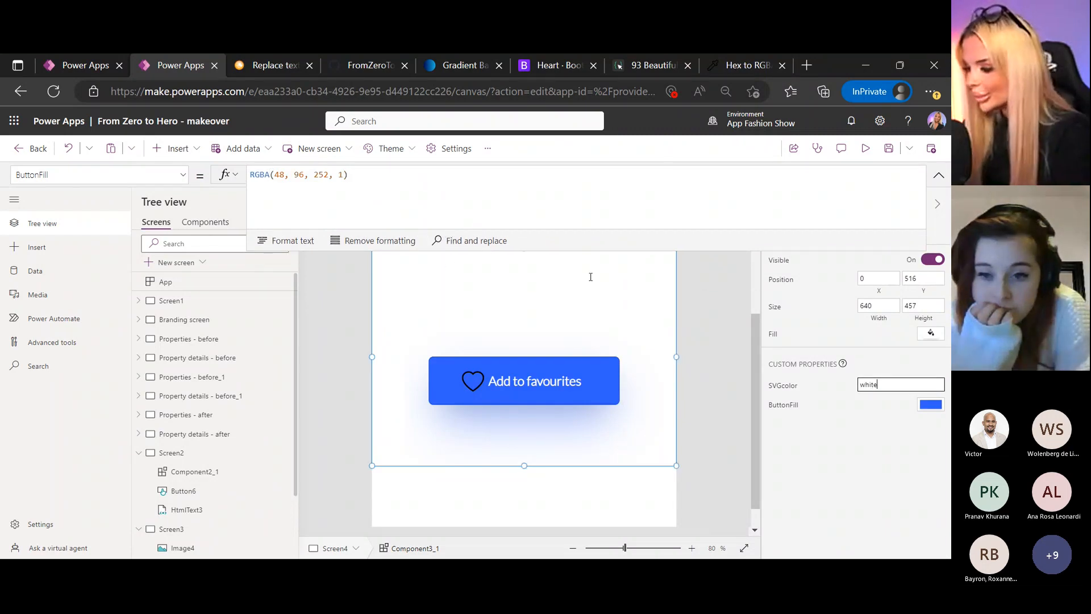
left_click(874, 356)
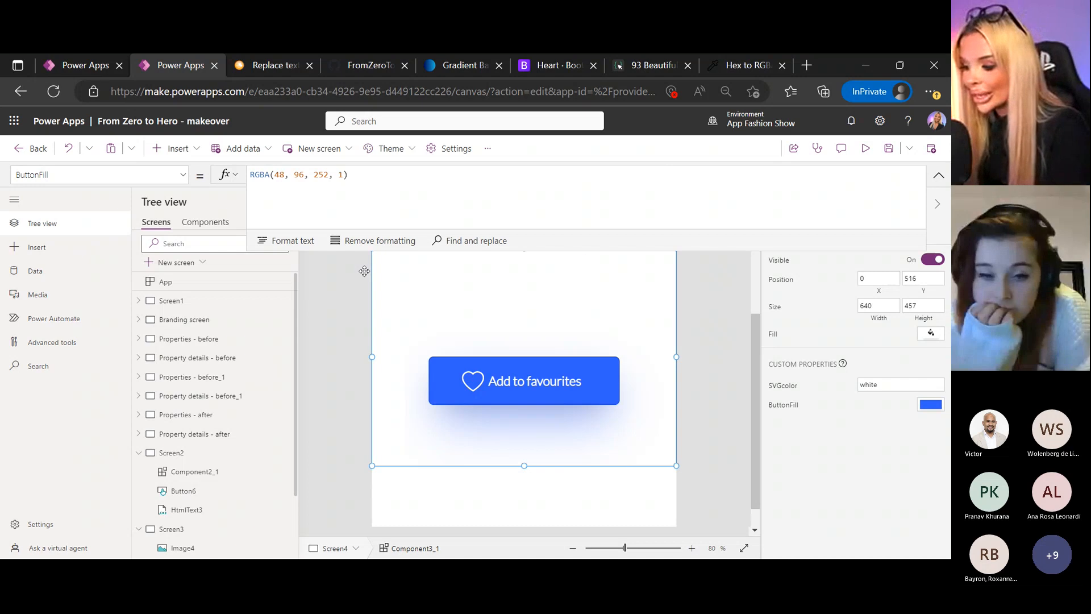
left_click_drag(546, 380, 564, 396)
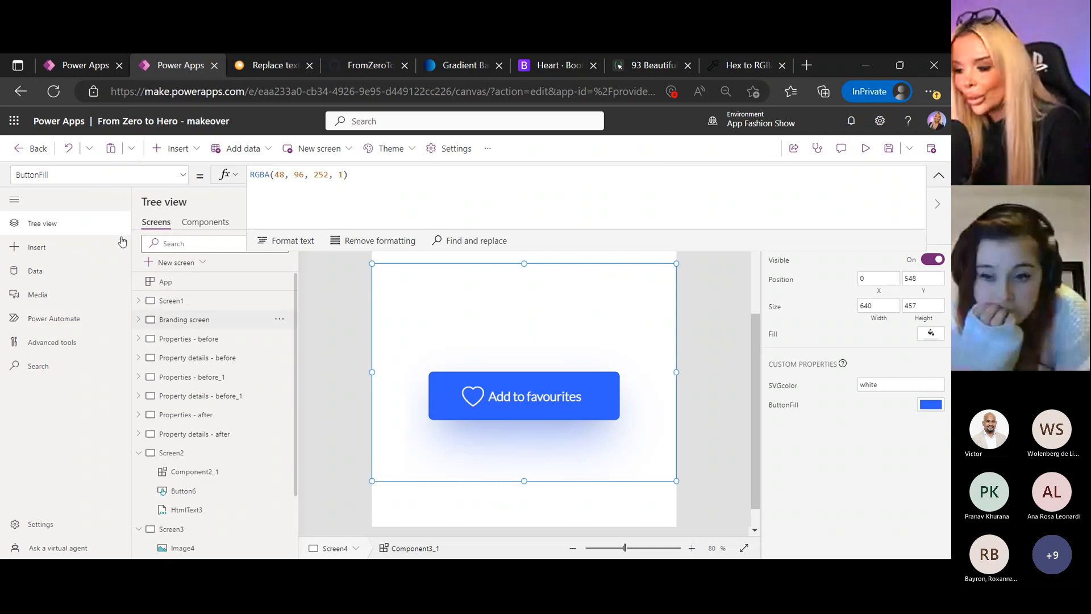
- Look through the before and after property screens and examine the bottom navigation bar on the "Properties - after" screen
left_click(177, 319)
left_click(204, 338)
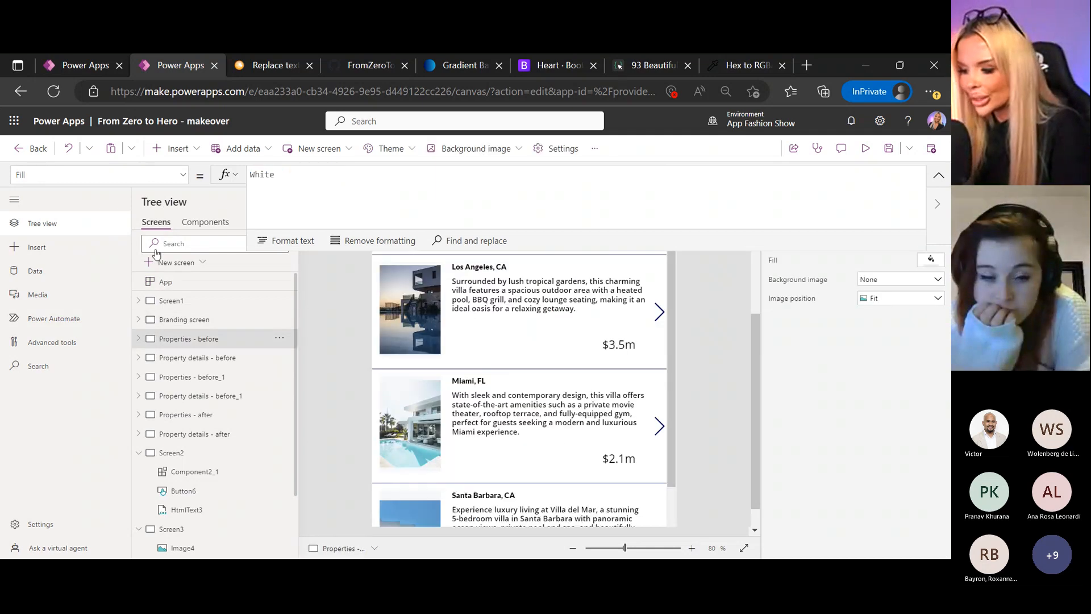
left_click(196, 357)
left_click(191, 377)
left_click(200, 396)
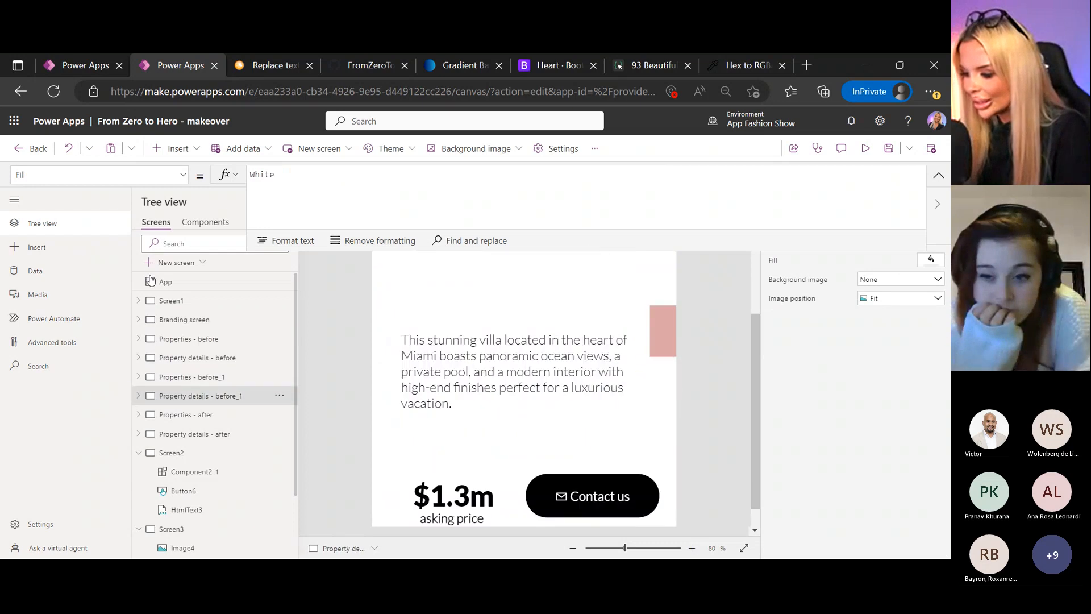
left_click(195, 434)
left_click(186, 414)
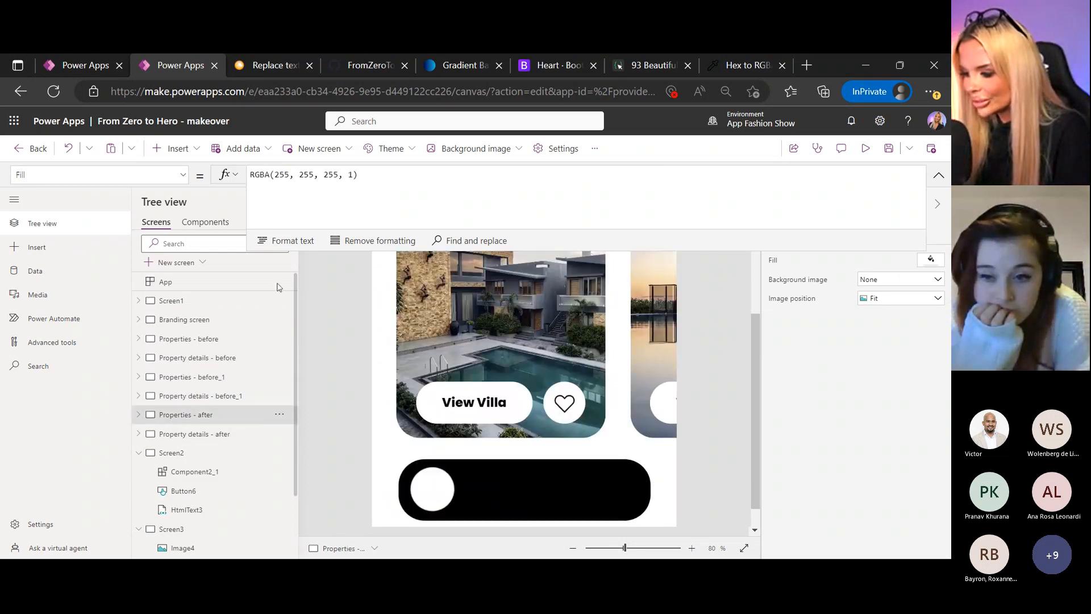
scroll(308, 362, "down", 2)
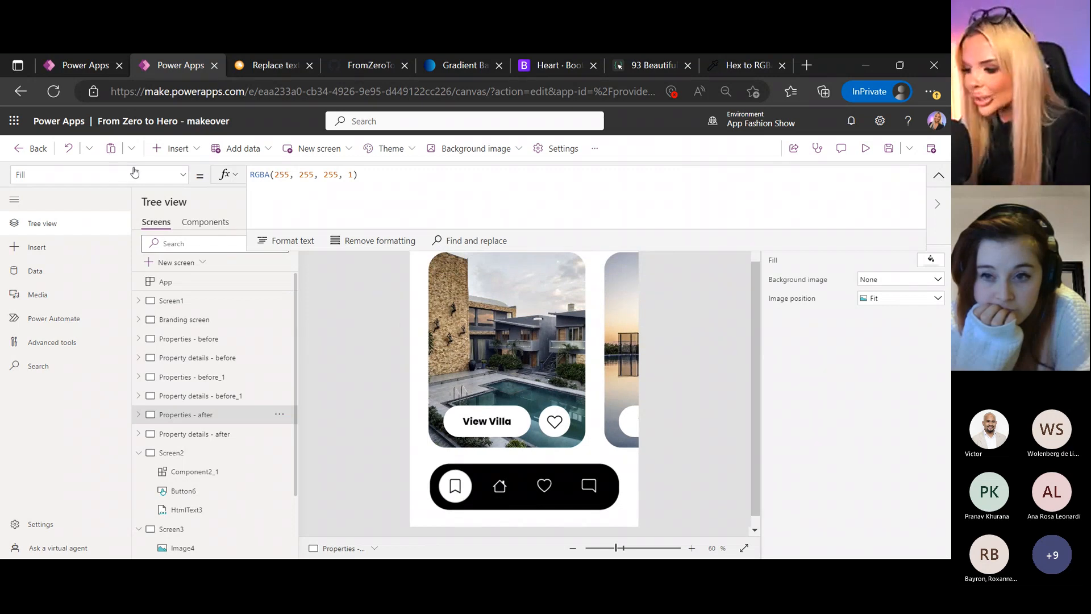
- Create a new blank component and insert a button into it
left_click(205, 222)
left_click(184, 263)
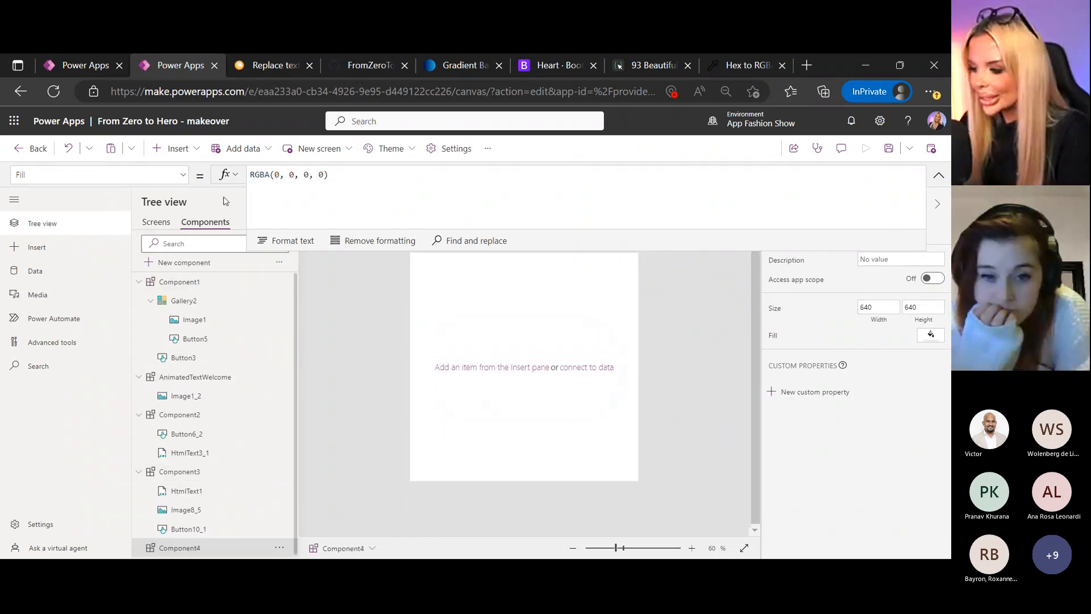
left_click(385, 283)
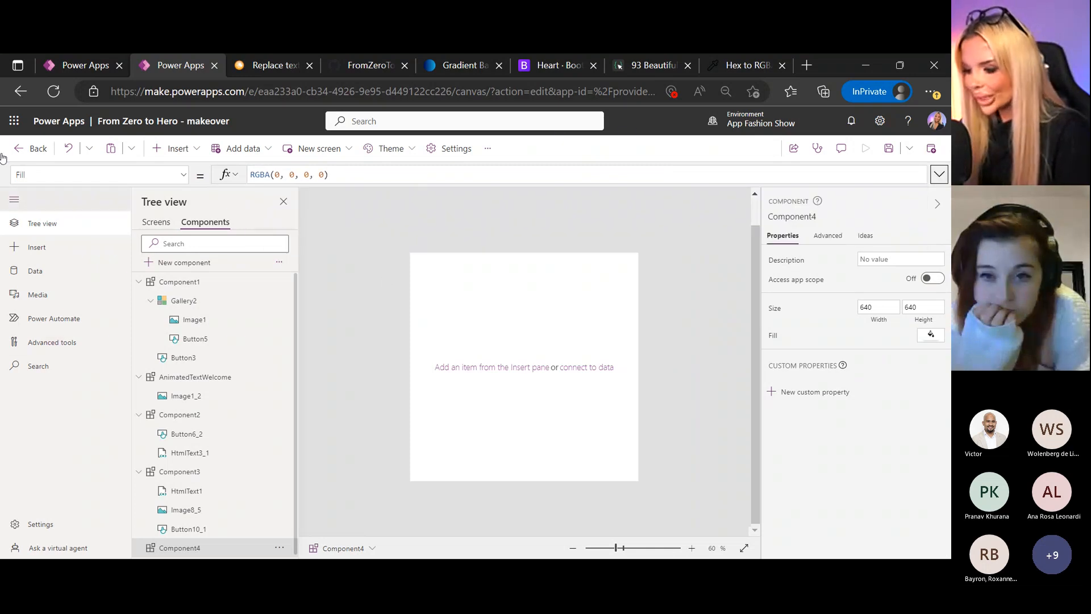
left_click(36, 248)
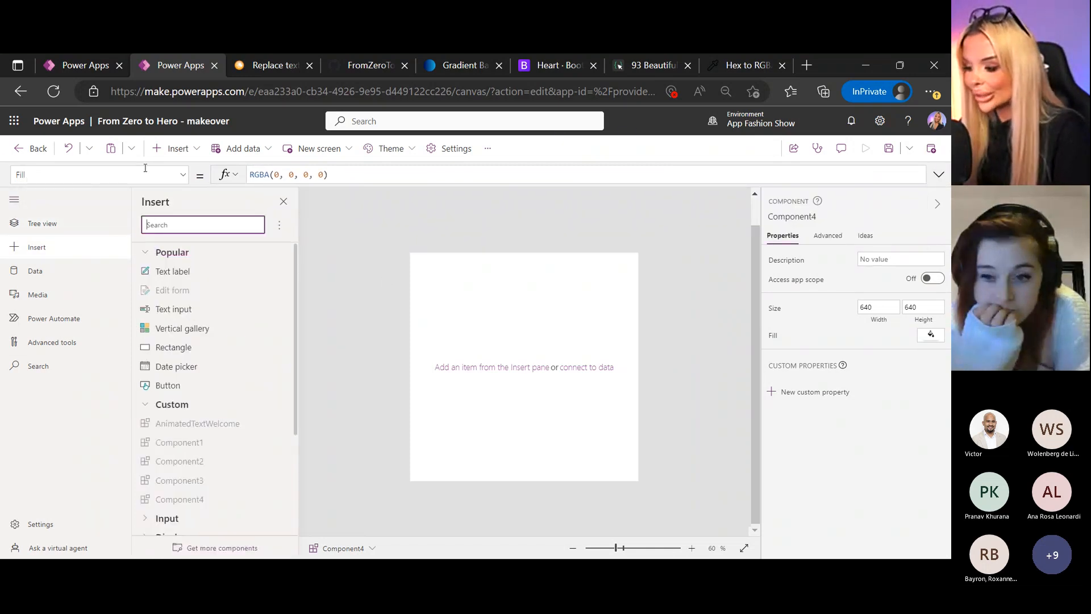
type("button")
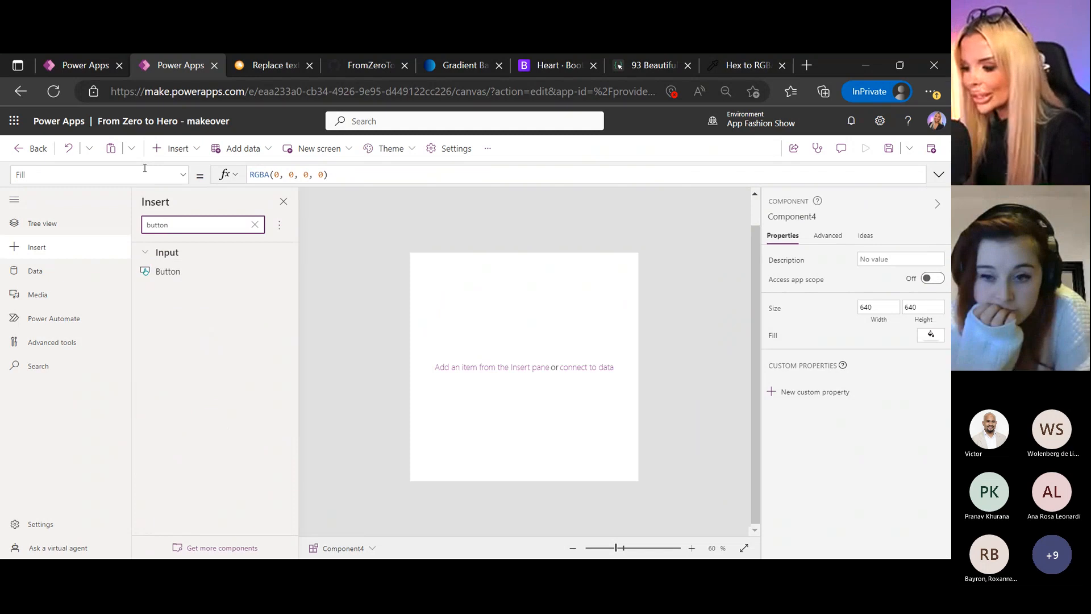
left_click(168, 271)
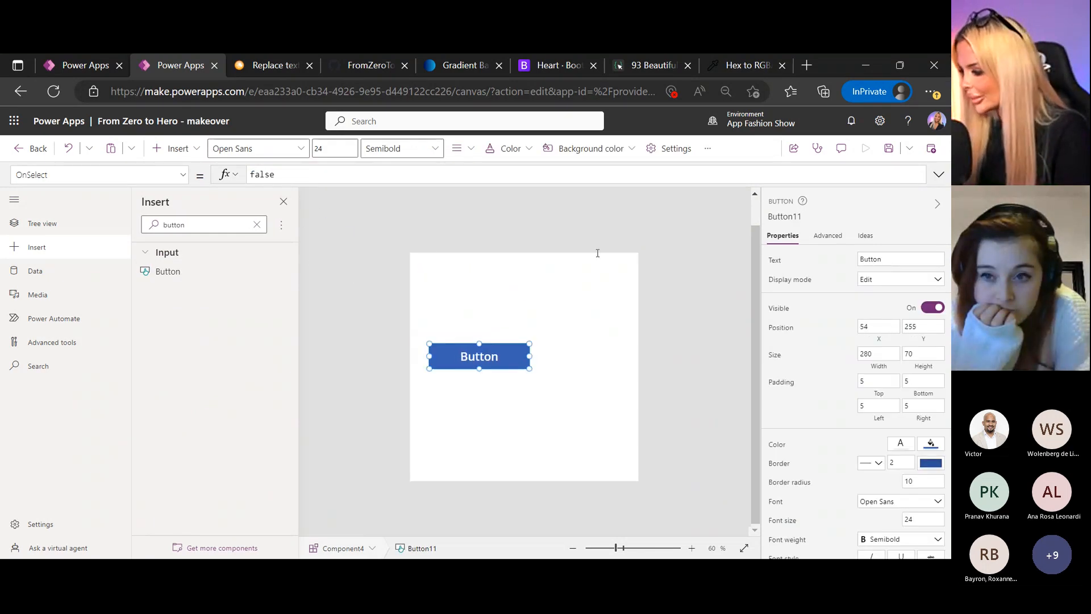
- Resize the new component's button to 520 wide by 200 high and move it to about X 42, Y 219
left_click_drag(895, 353, 765, 348)
key("Return")
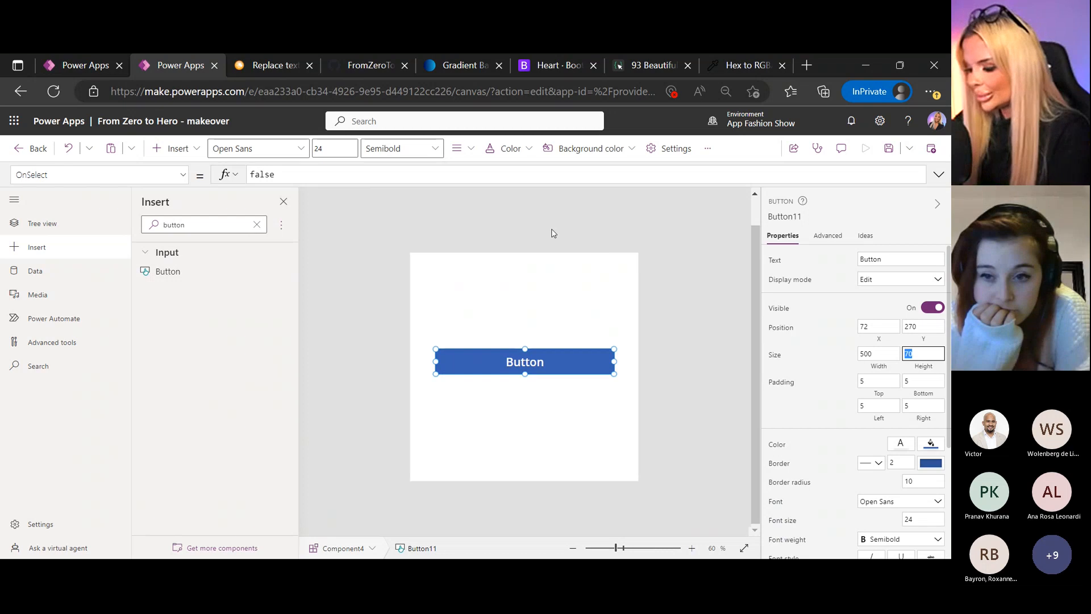
type("200")
key("Return")
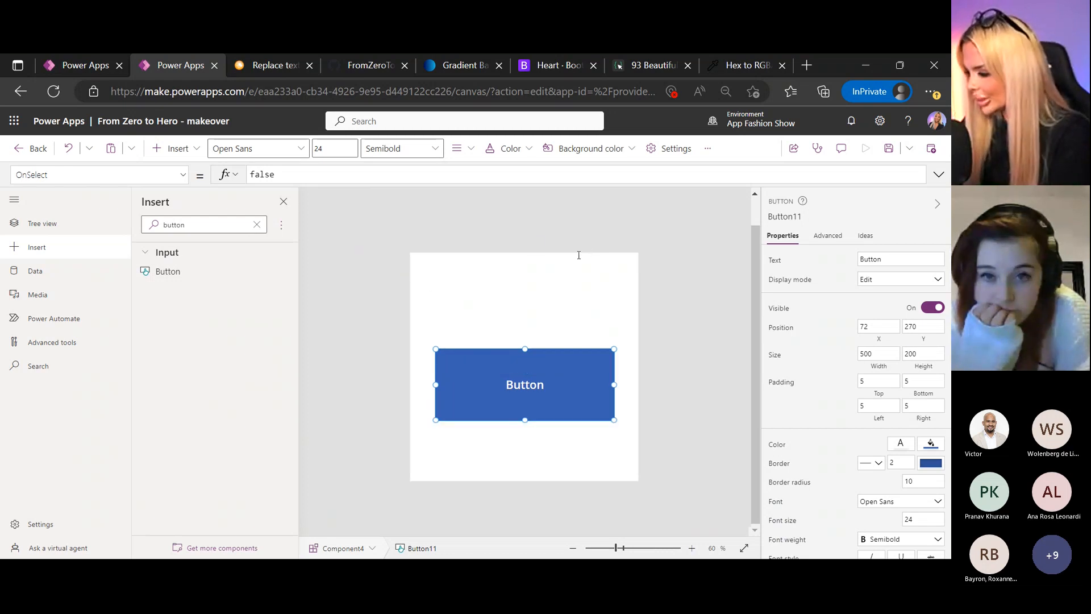
left_click(865, 354)
type("2")
left_click(722, 363)
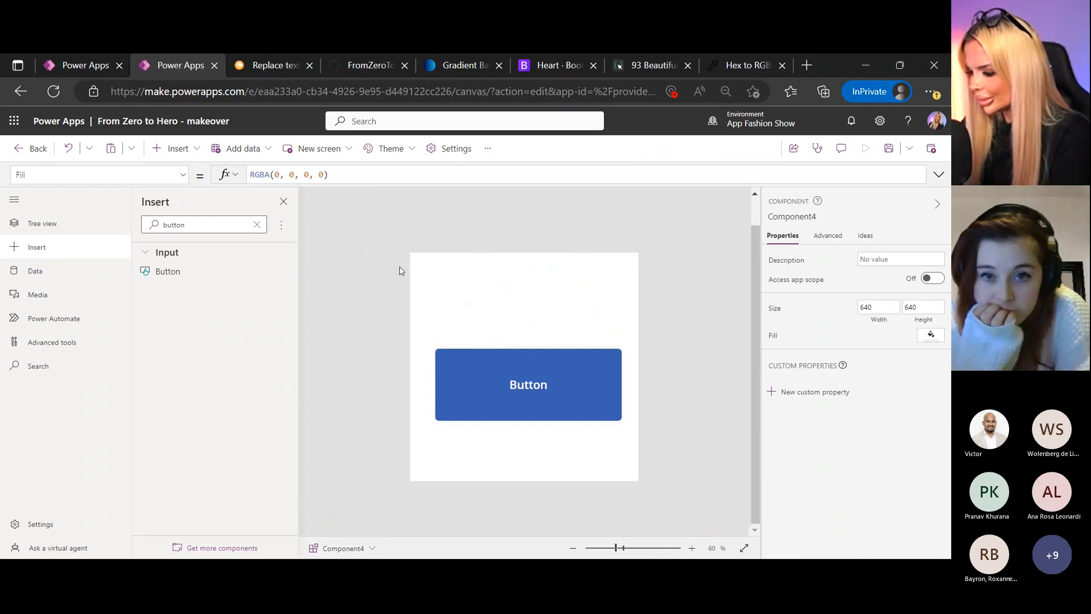
mouse_move(601, 374)
left_mouse_down()
mouse_move(587, 375)
mouse_move(600, 363)
mouse_move(592, 355)
left_mouse_up()
- Set the button's border radius to 50
scroll(852, 398, "down", 2)
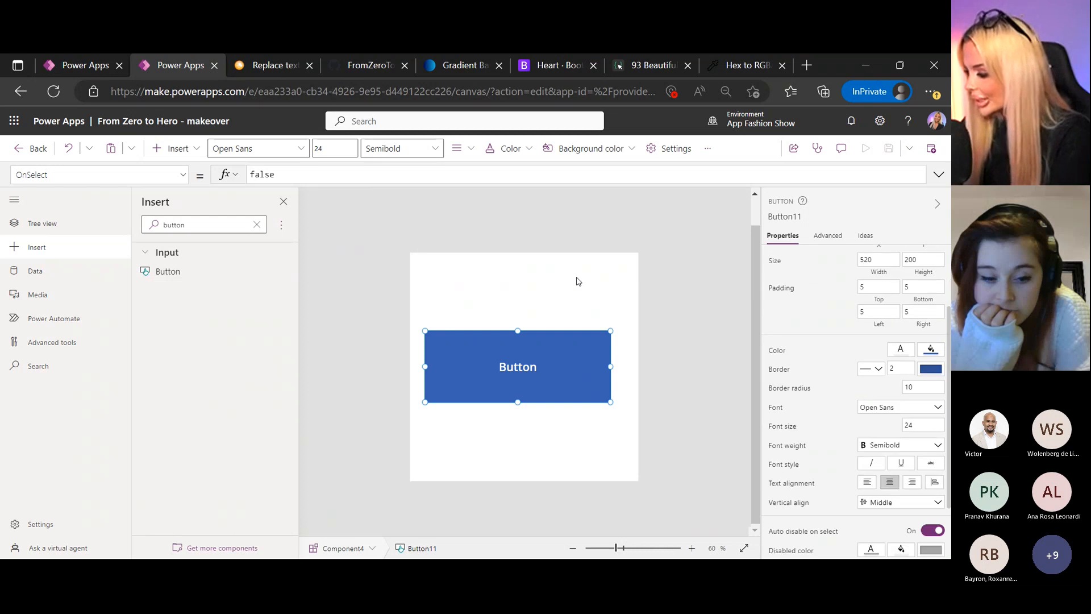
left_click_drag(922, 425, 857, 412)
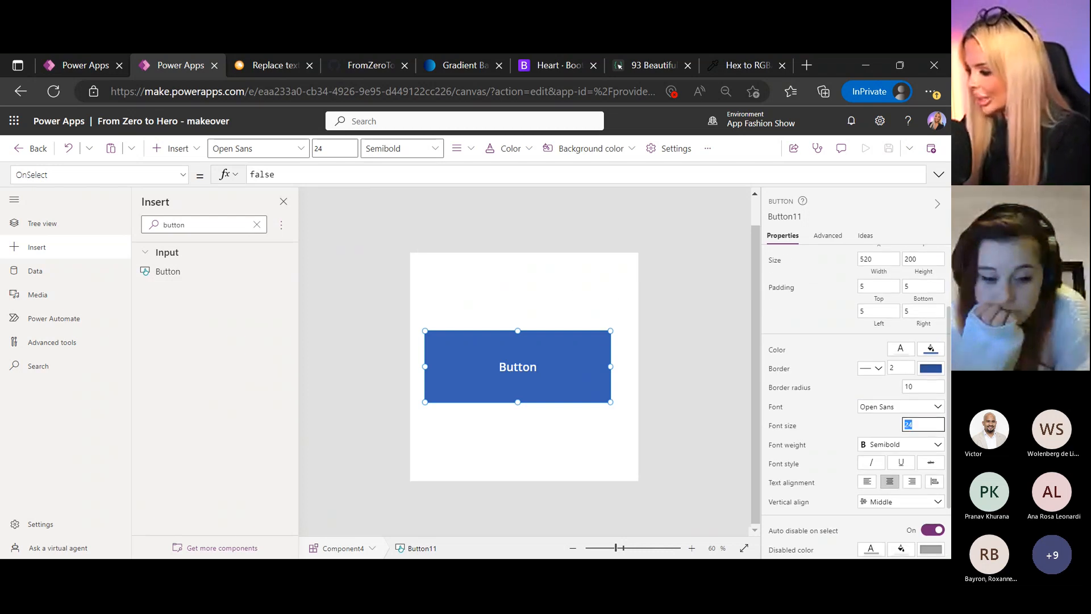
left_click(923, 386)
type("50")
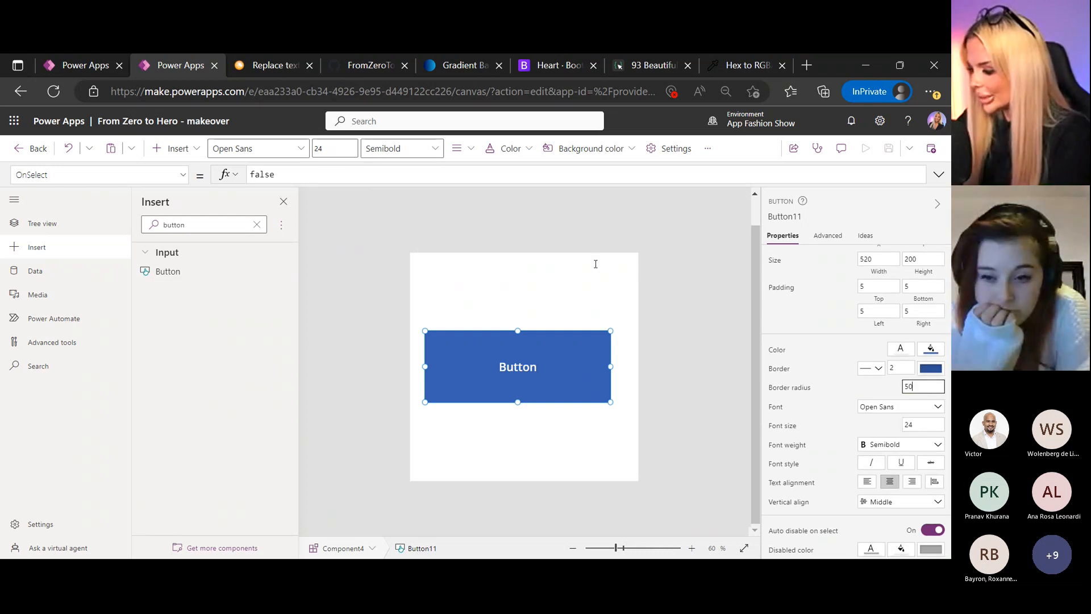
left_click(562, 256)
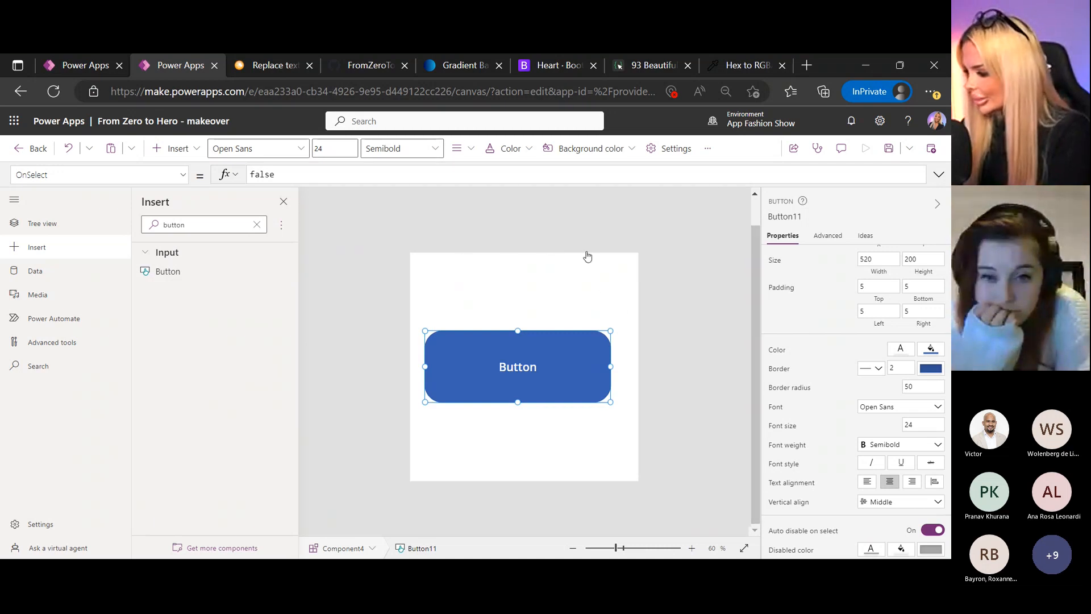
- Clear the button's text and set its display mode to View
scroll(882, 349, "up", 2)
double_click(884, 259)
key("BackSpace")
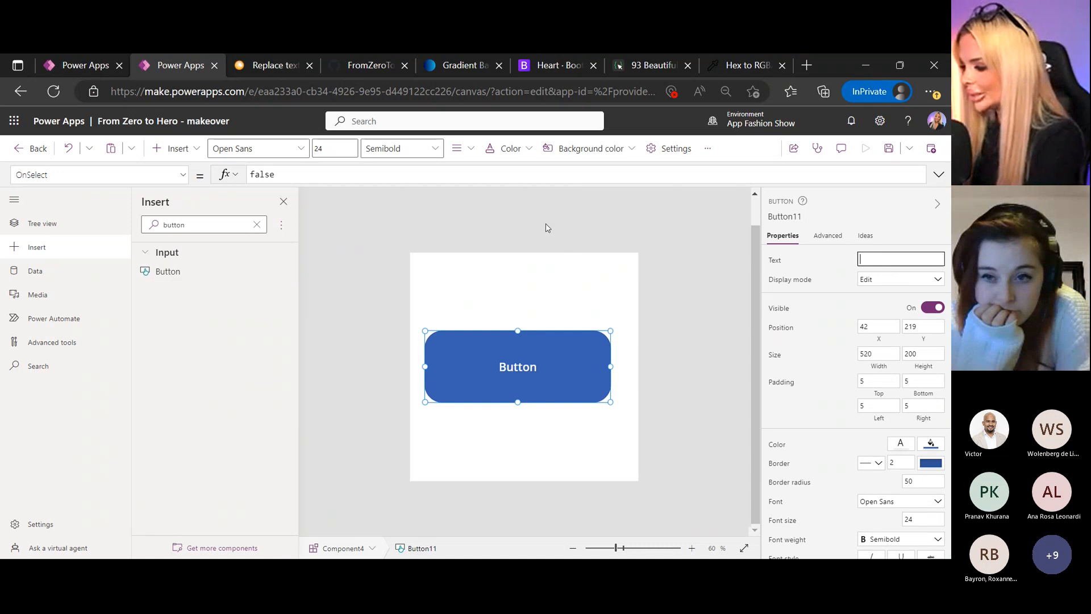
left_click(548, 228)
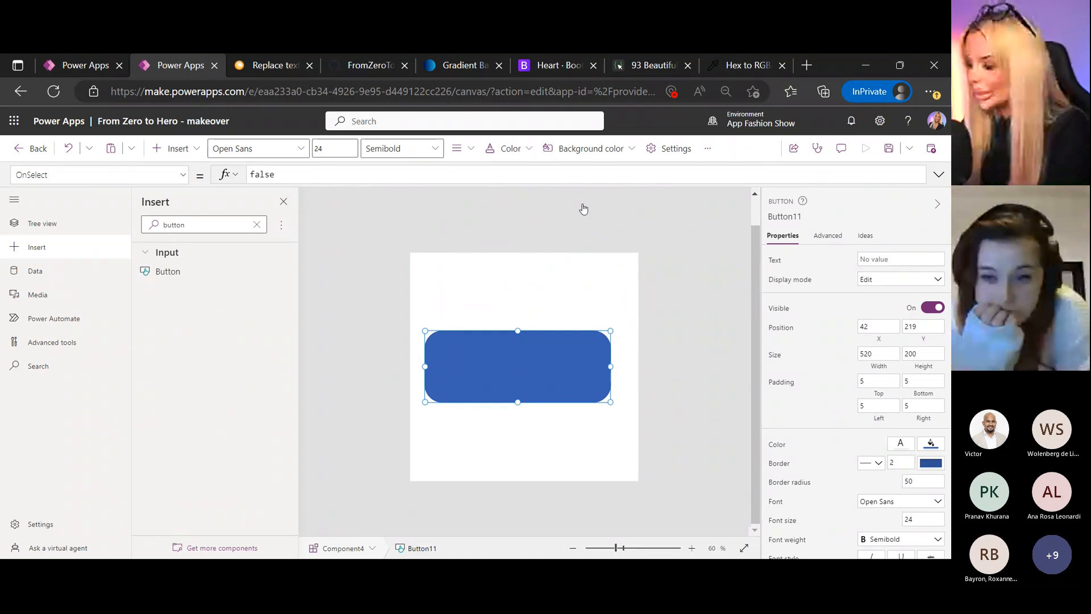
left_click(901, 279)
left_click(886, 318)
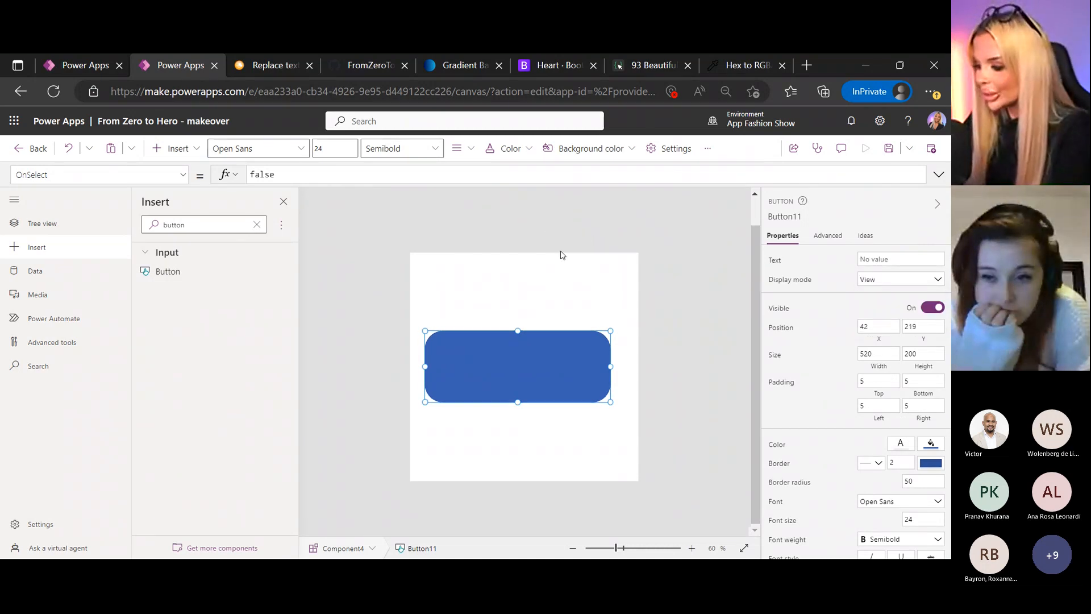
- Change the button's fill to black and reposition it to about X 57, Y 216
left_click(931, 444)
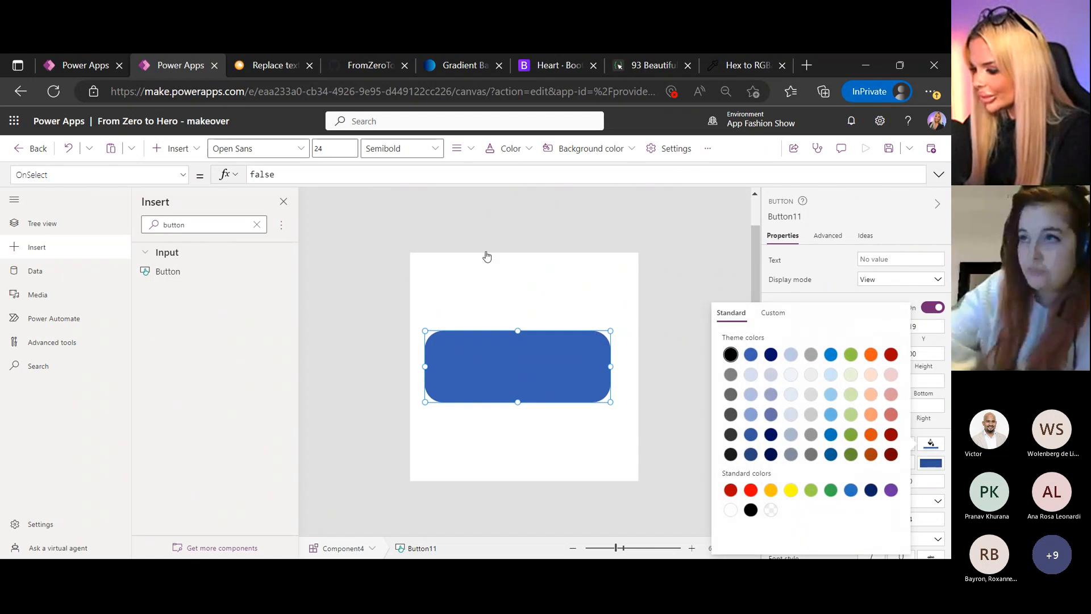
left_click(731, 354)
left_click(377, 275)
left_click_drag(378, 277, 382, 276)
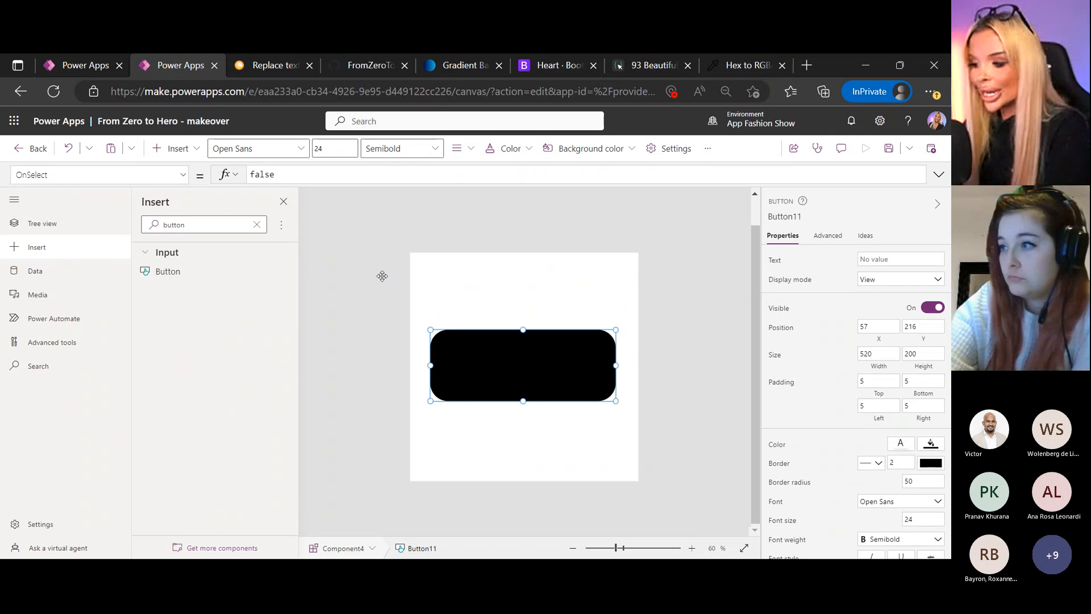
- Insert a blank horizontal gallery into Component4 and move it over the black button at about Y 179
left_click(42, 223)
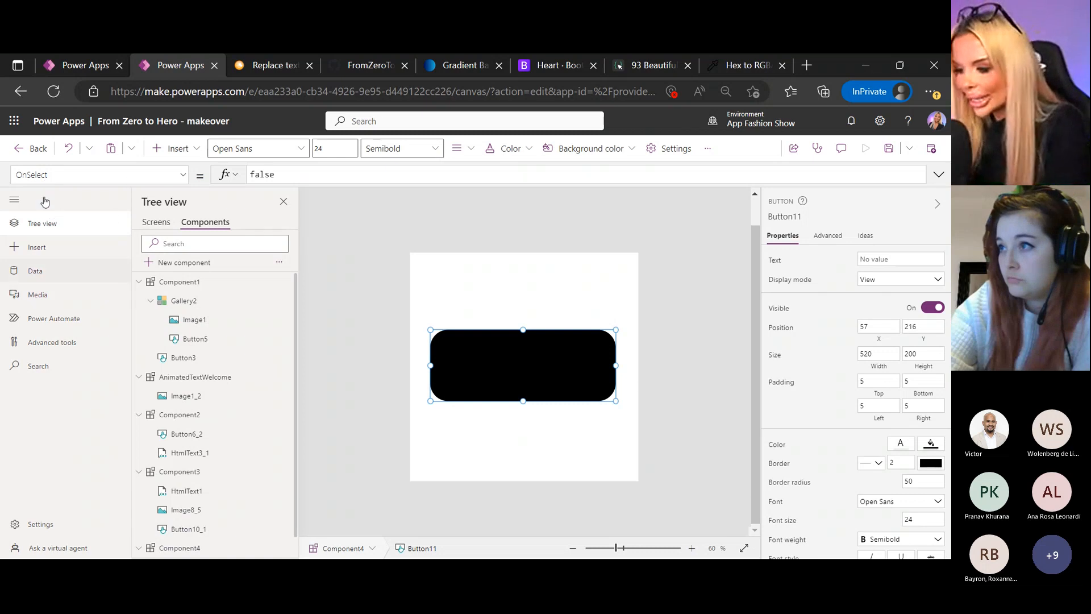
left_click(36, 246)
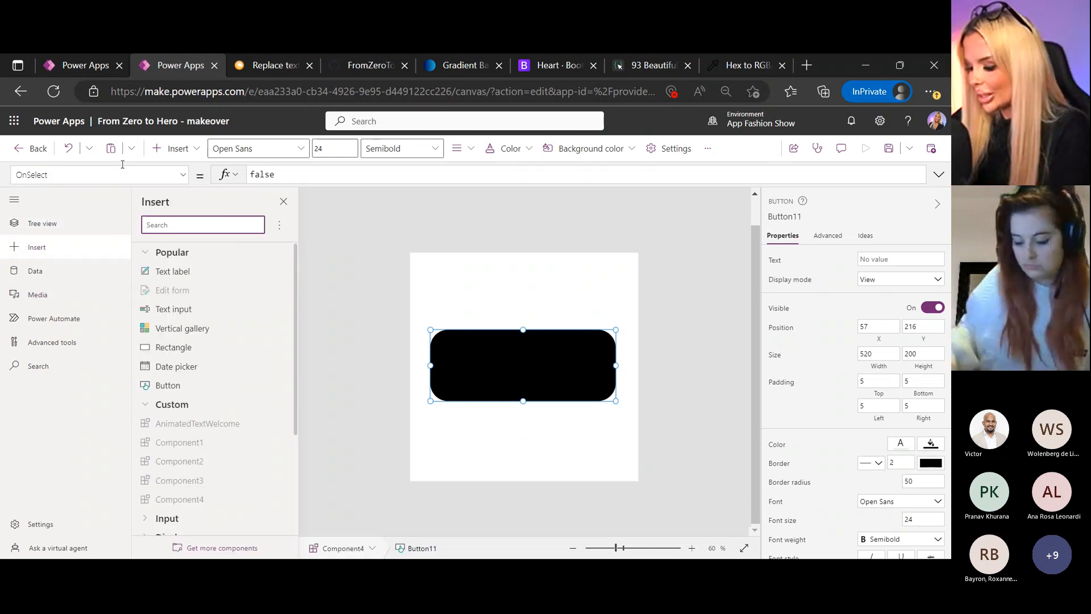
type("hori")
left_click_drag(199, 290, 317, 248)
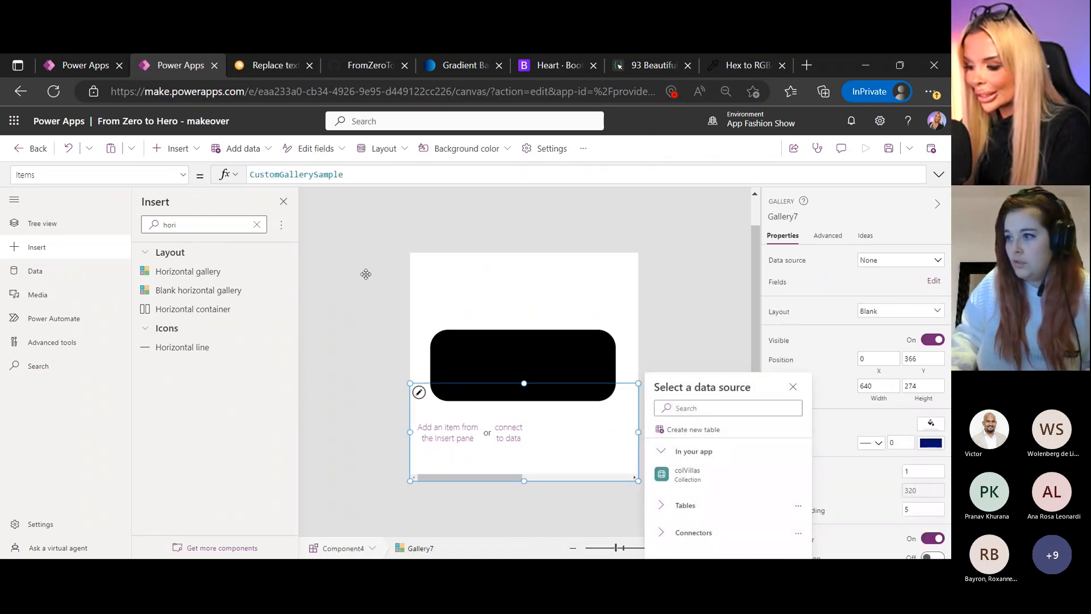
left_click_drag(367, 244, 370, 230)
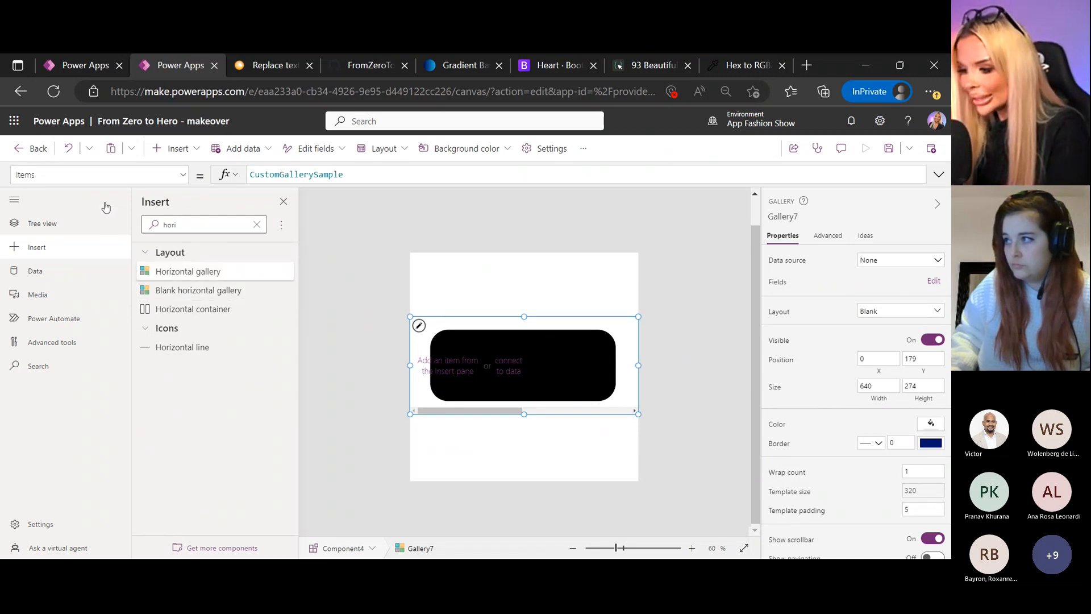
- Create a custom input property named MenuItems with the Table data type on Component4
left_click(67, 223)
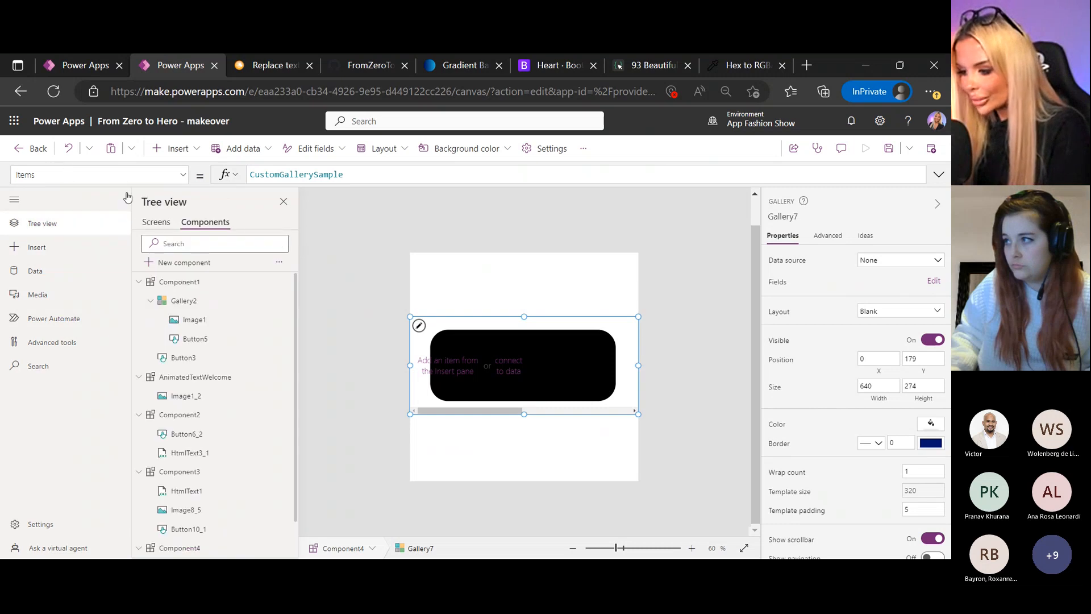
left_click(169, 506)
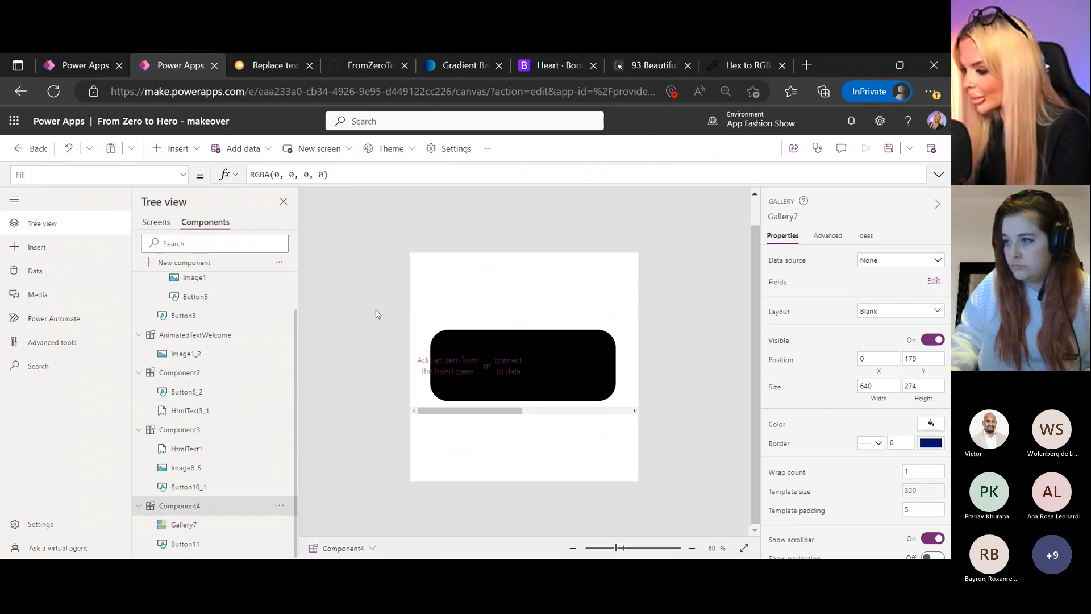
left_click(809, 392)
triple_click(632, 251)
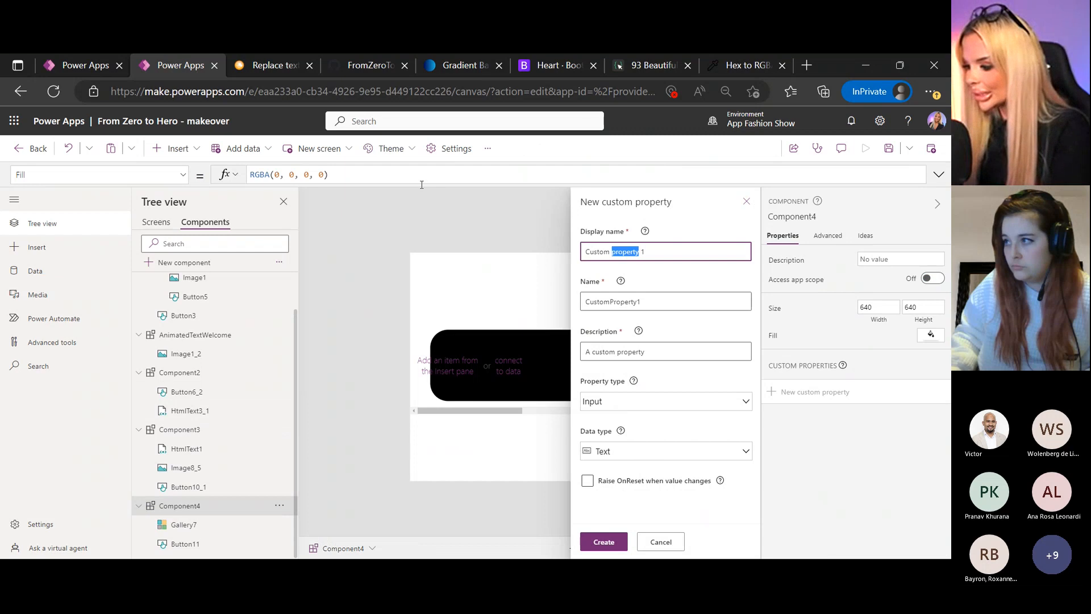
type("MenuItems")
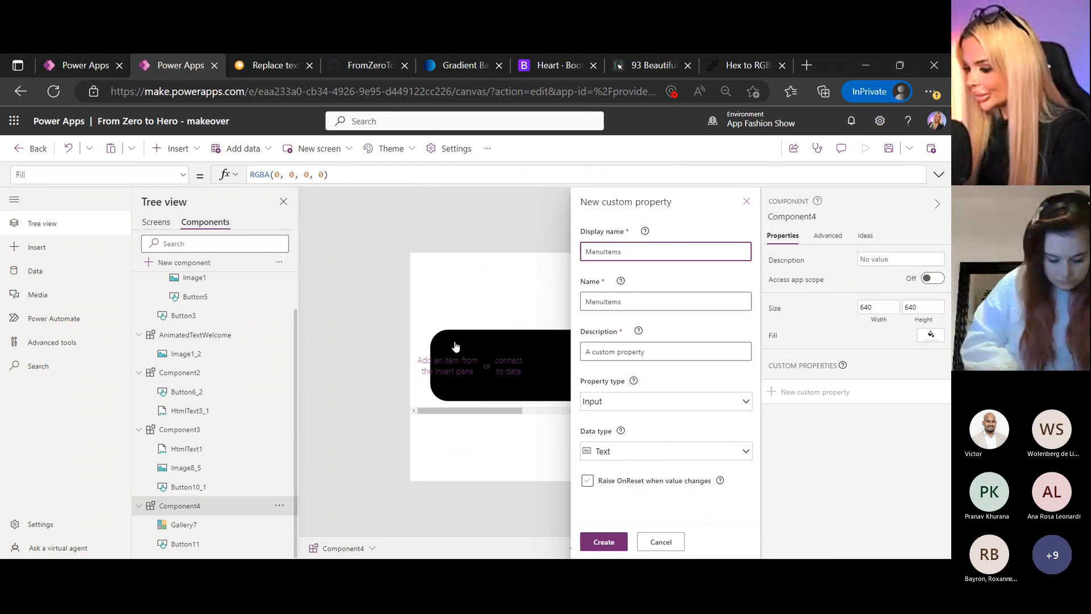
left_click(430, 325)
left_click(666, 450)
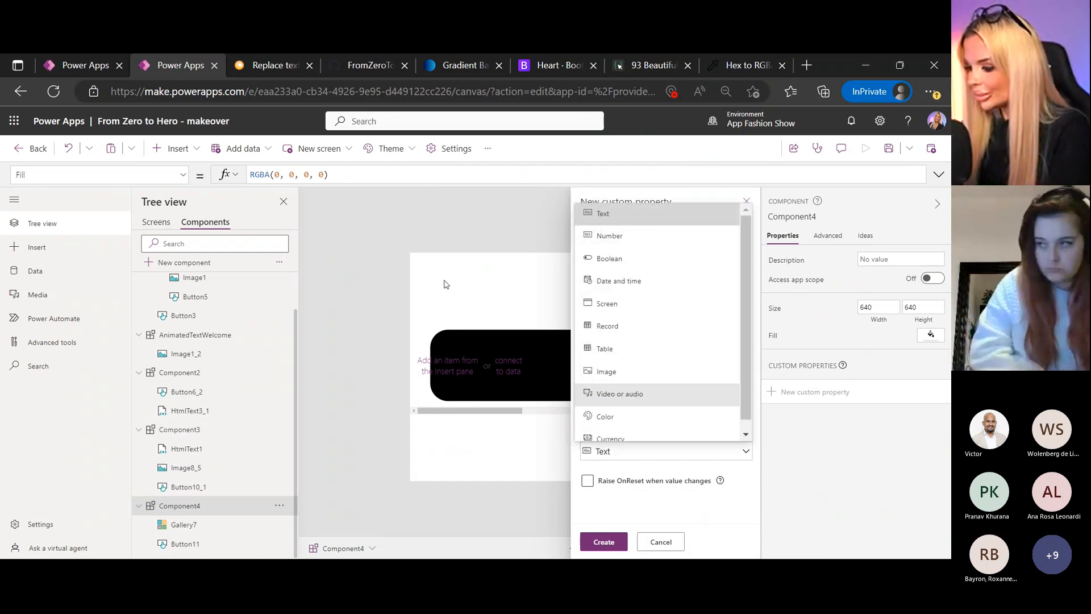
left_click(606, 341)
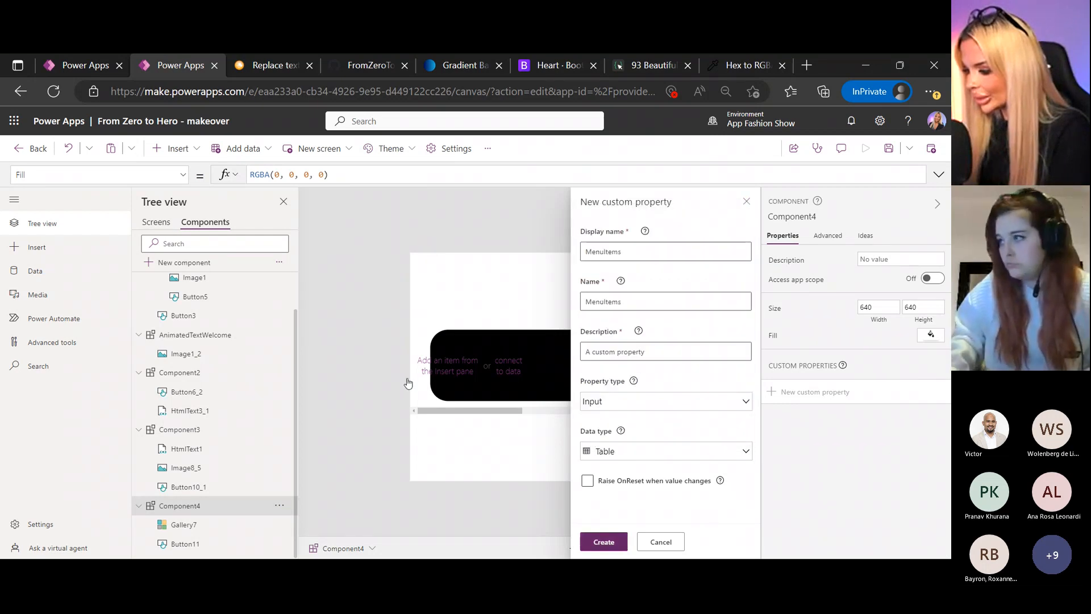
left_click(604, 542)
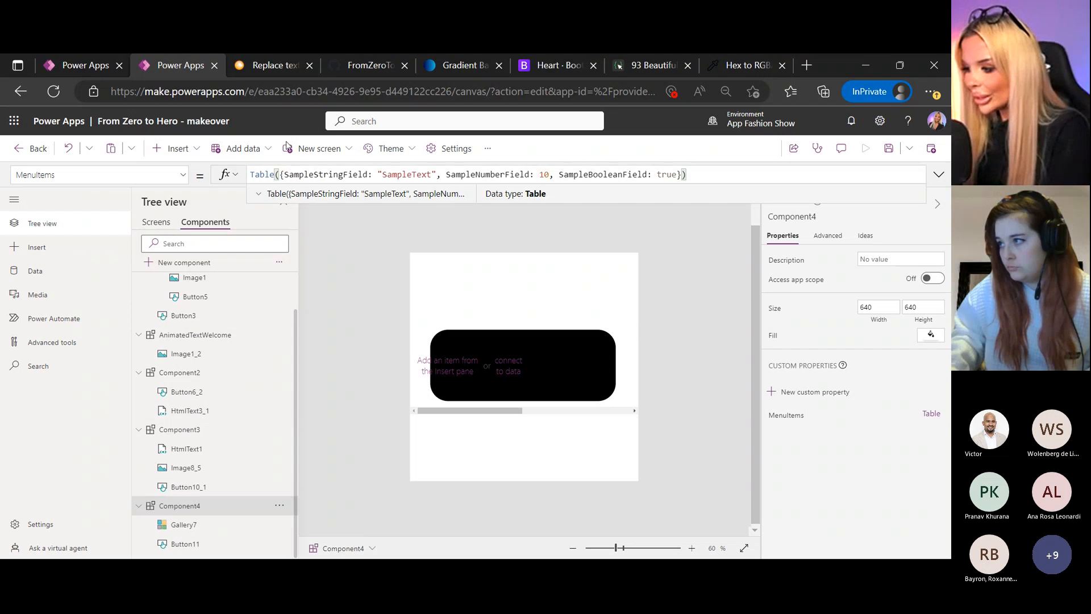
- Copy the full MenuItems table formula with the SVG icon records from Component1
left_click_drag(265, 153, 268, 211)
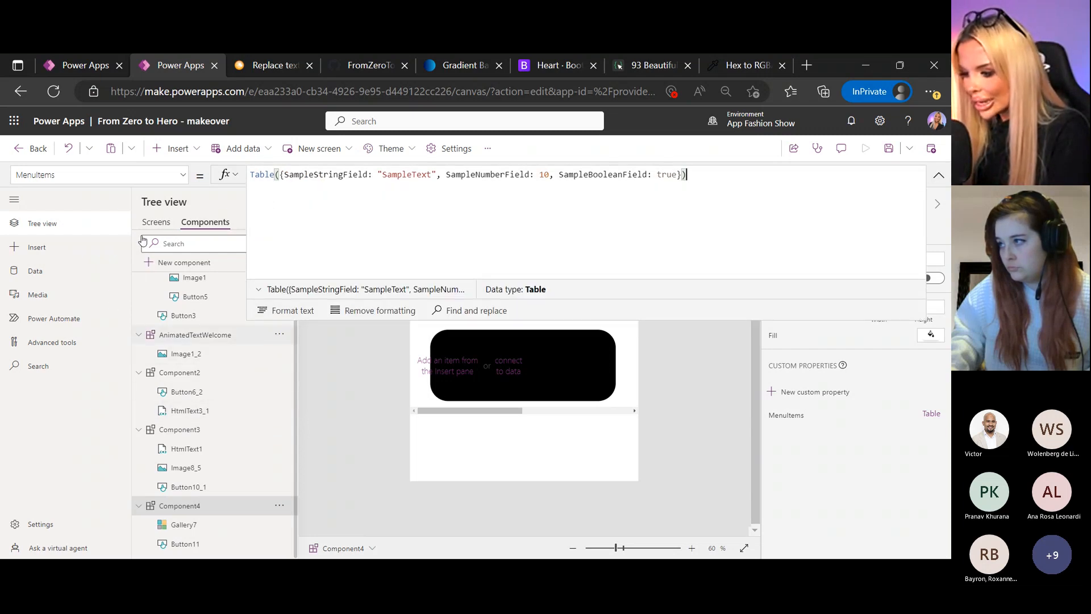
scroll(145, 247, "up", 1)
left_click(196, 377)
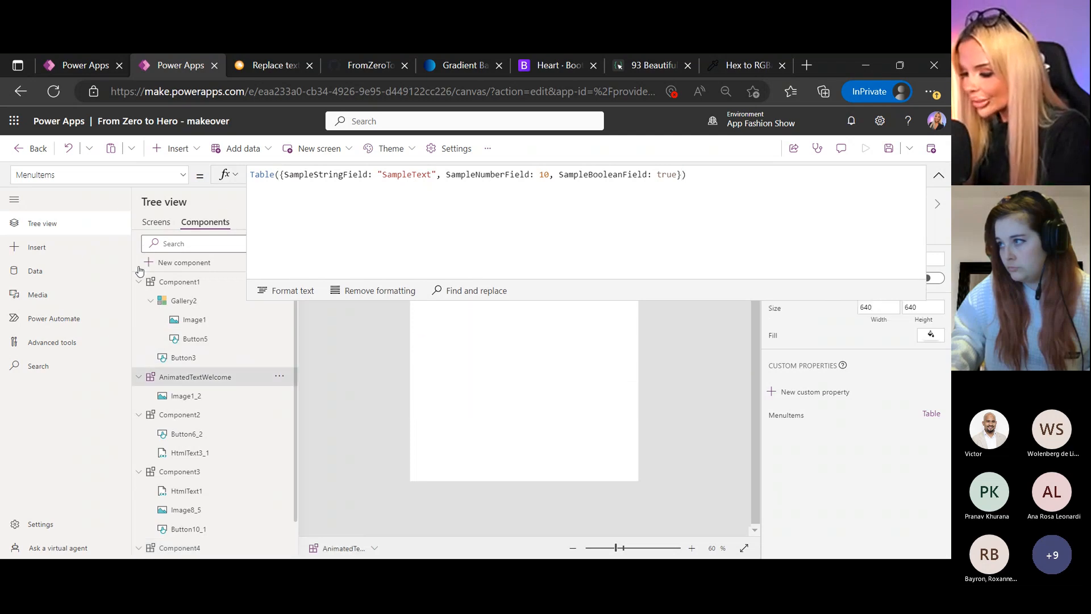
left_click(180, 282)
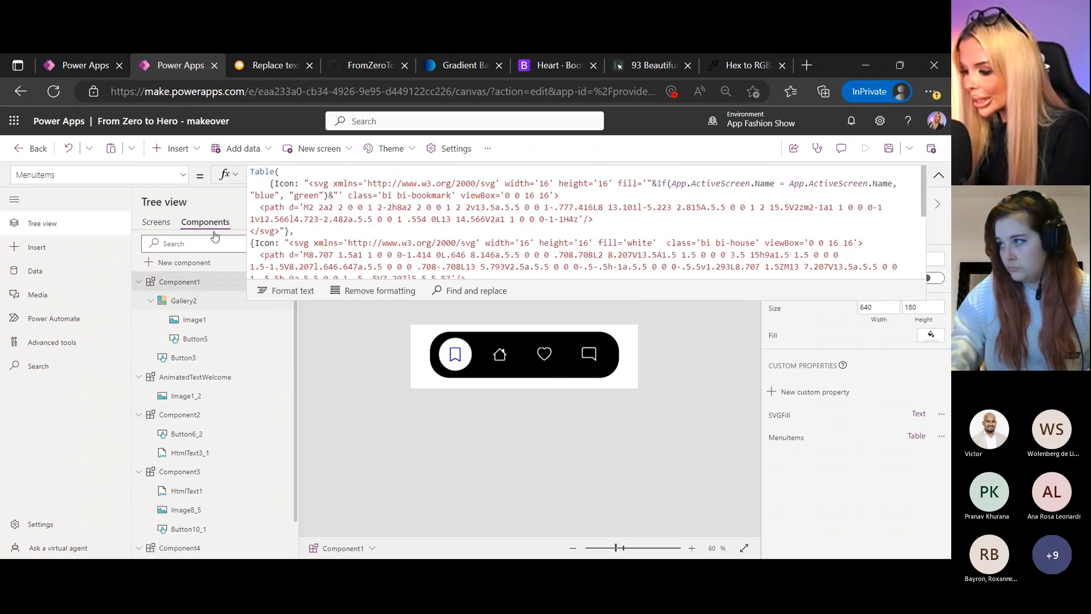
left_click(546, 353)
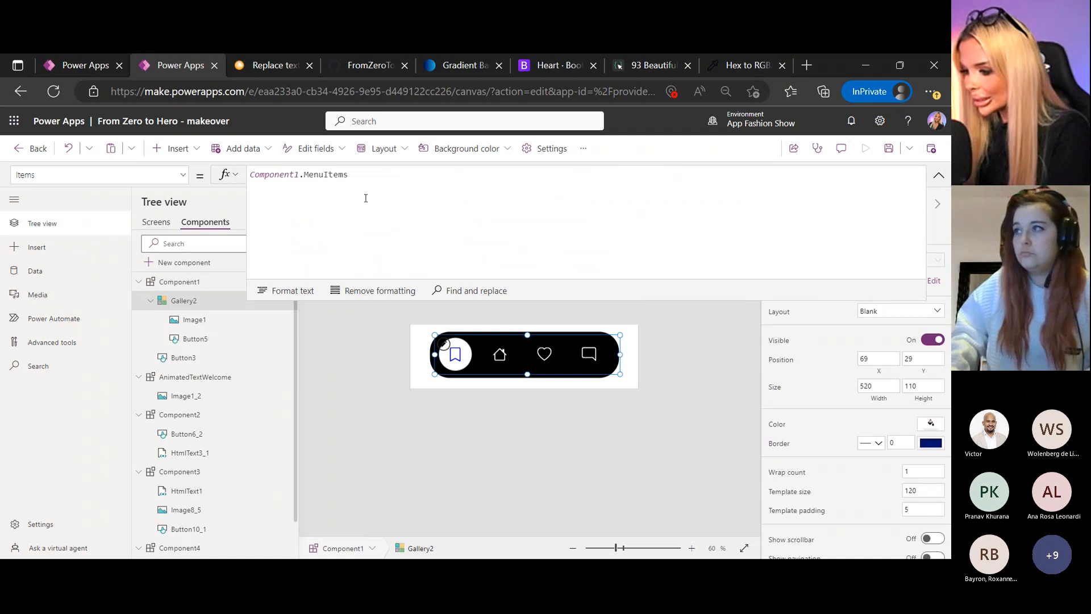
left_click(180, 282)
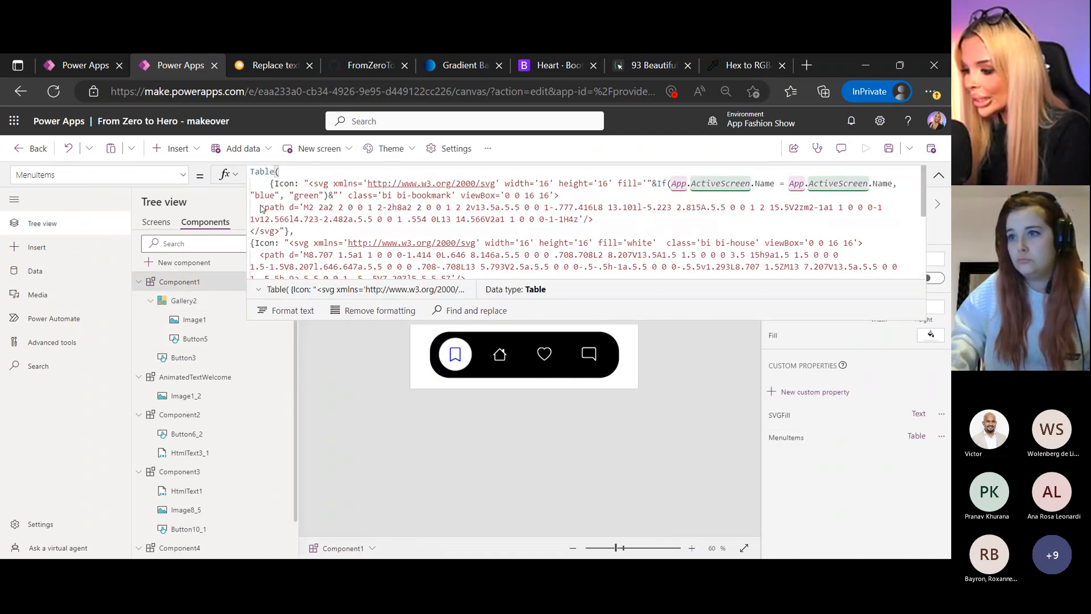
left_click(308, 207)
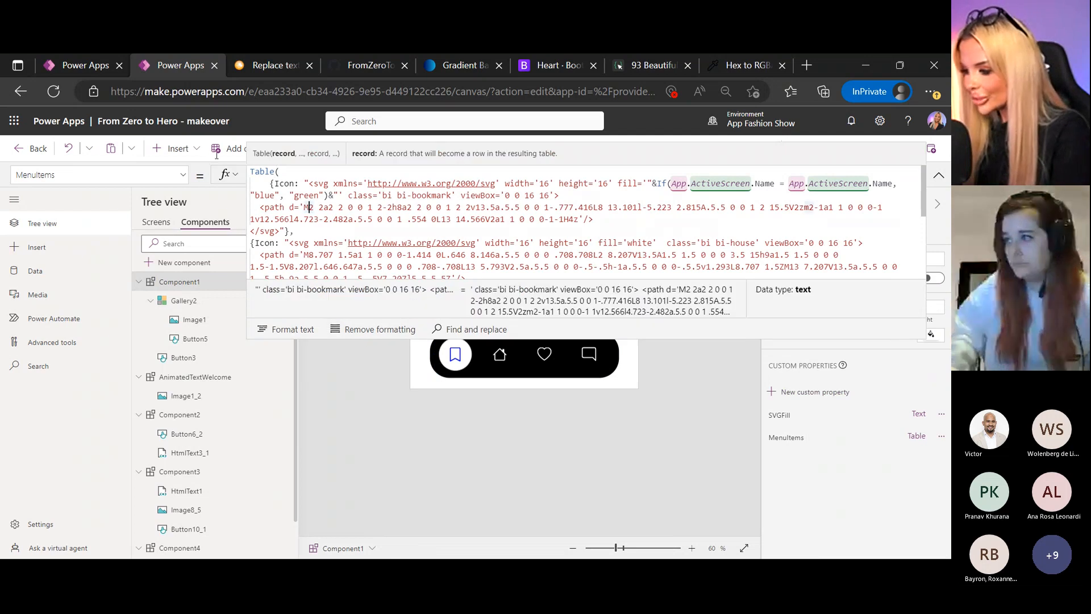
key("ctrl+a")
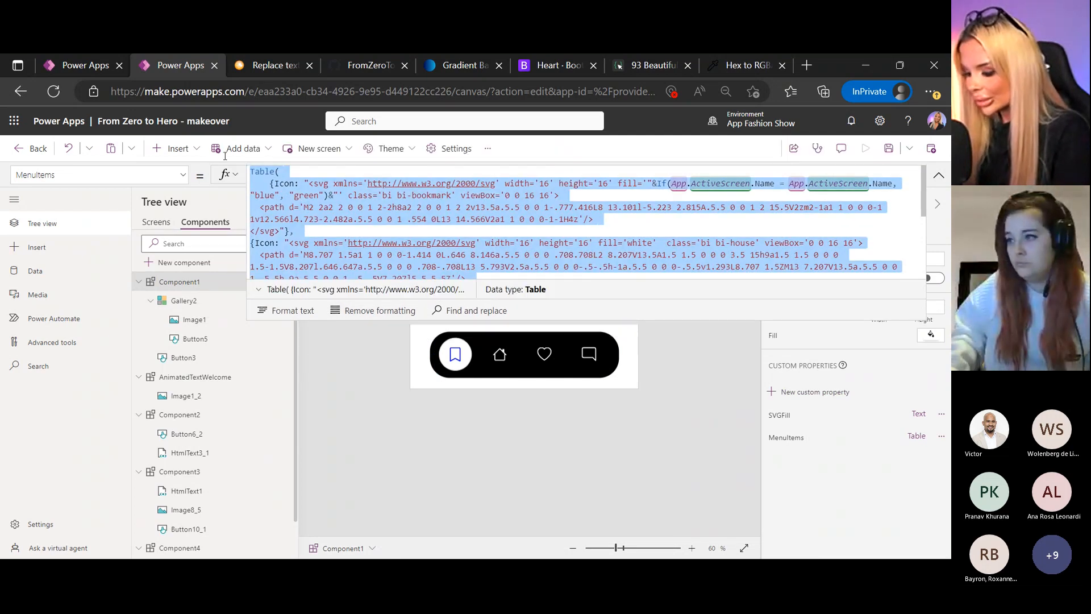
- Replace Component4's sample MenuItems formula with the table formula copied from Component1
scroll(193, 342, "down", 2)
left_click(194, 430)
left_click(193, 487)
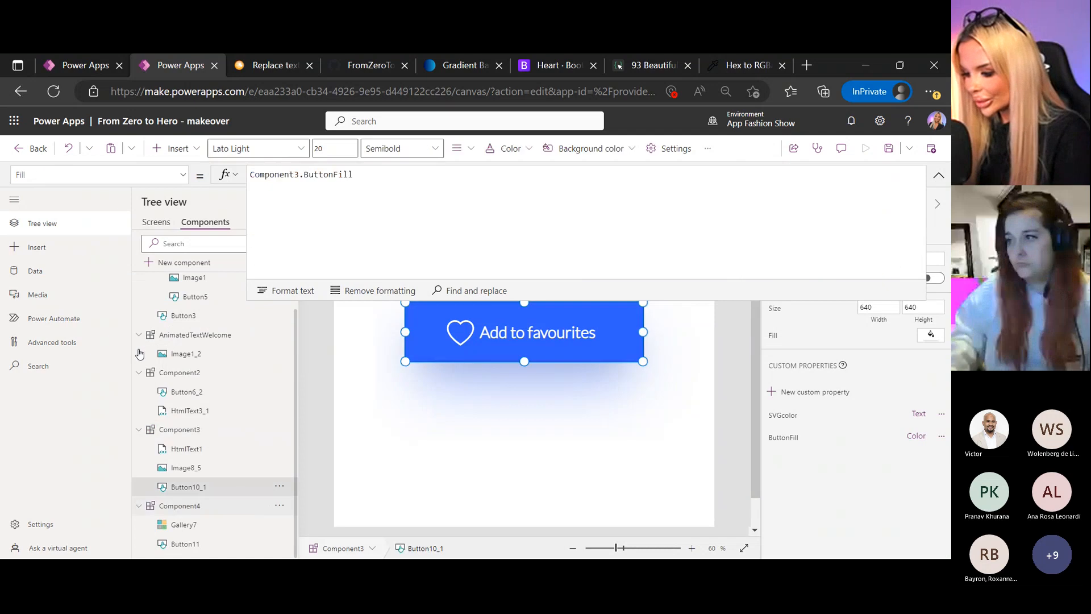
left_click(193, 505)
left_click(529, 267)
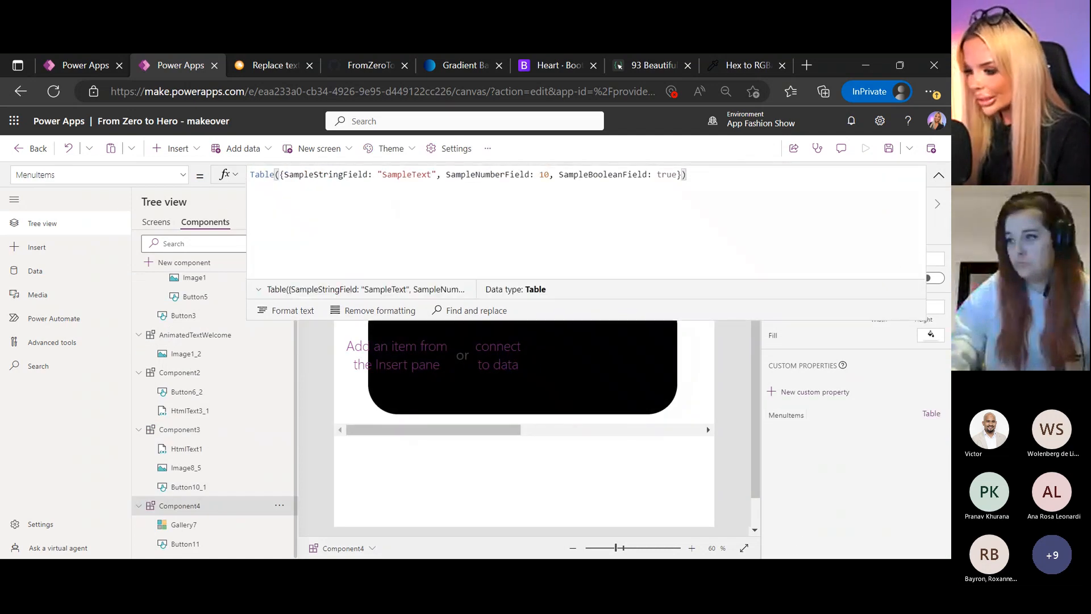
key("ctrl+a")
key("ctrl+v")
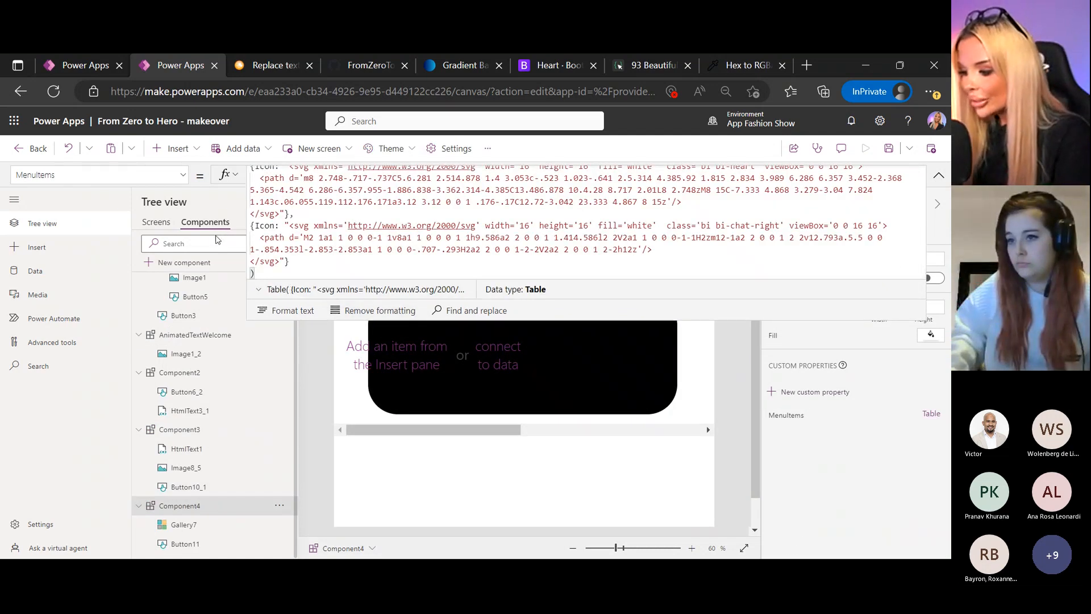
- Separate the four icon records in Component4's MenuItems formula with blank lines
left_click_drag(326, 320, 326, 552)
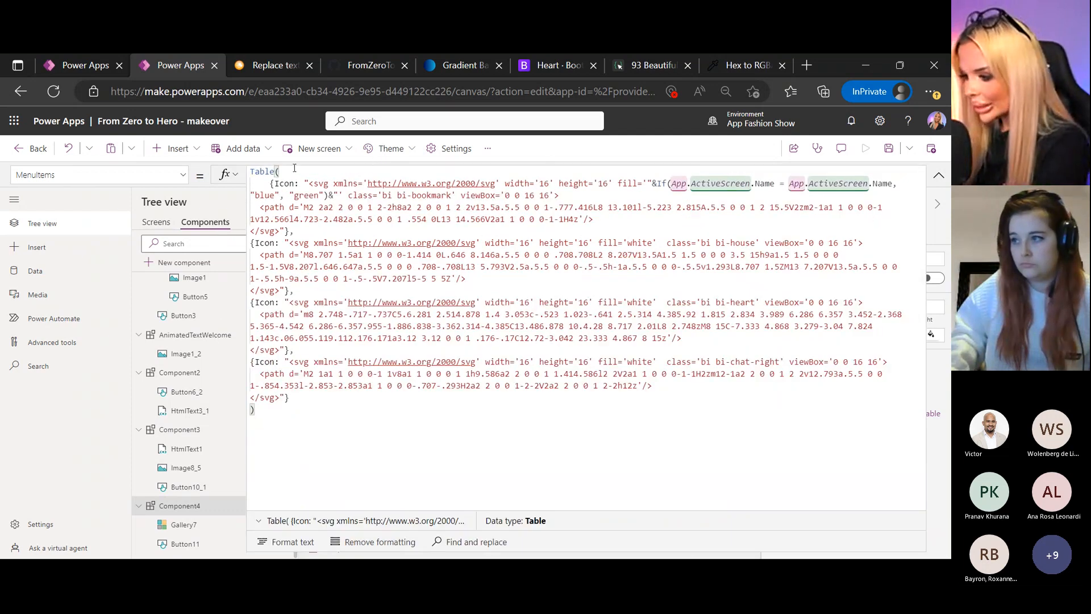
left_click(294, 231)
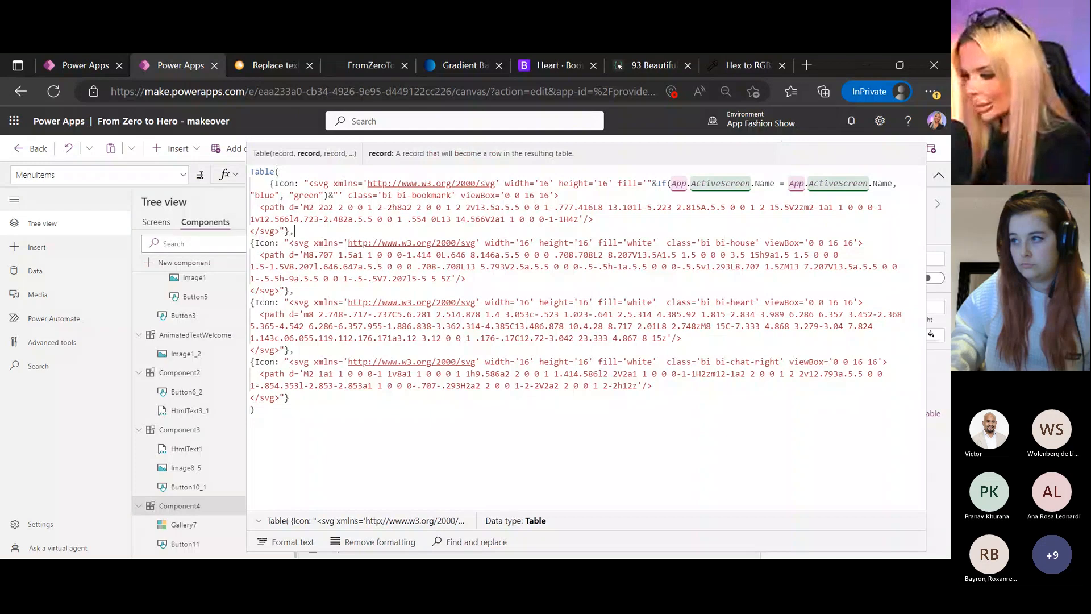
key("Return")
left_click(295, 302)
key("Return")
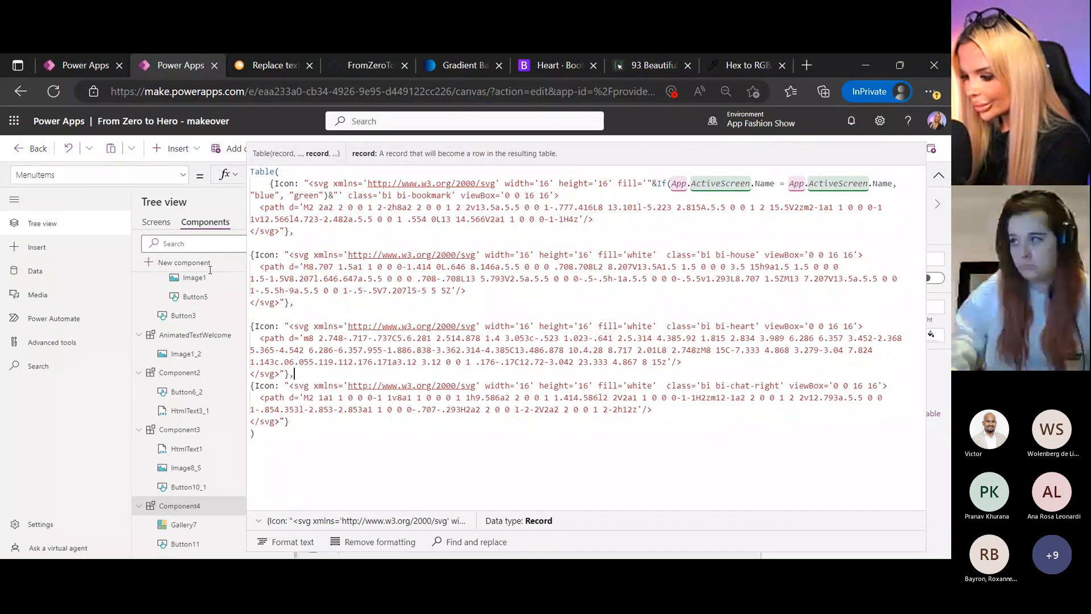
key("Return")
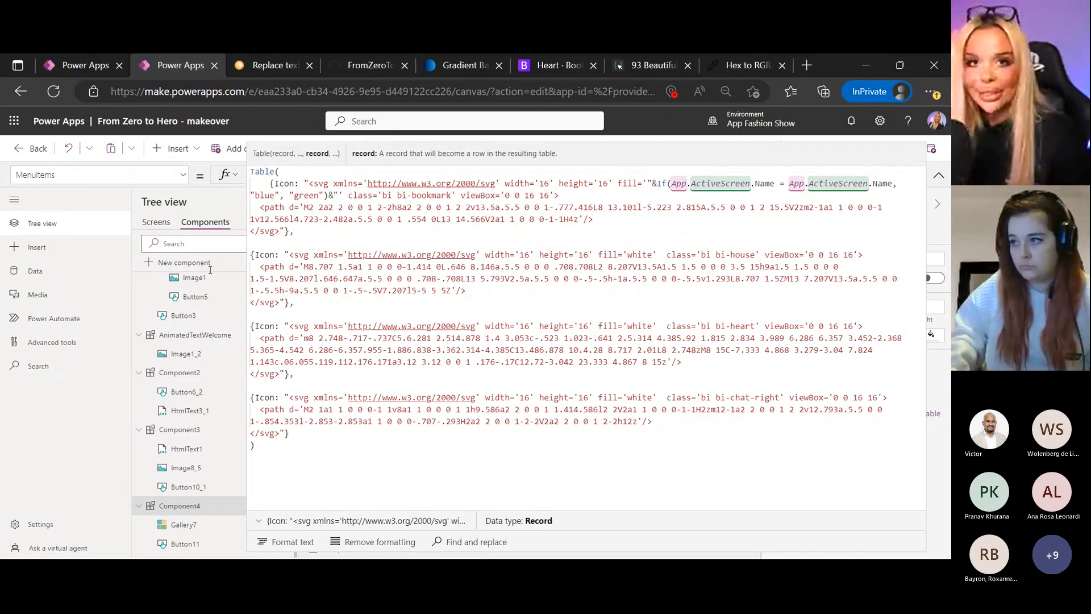
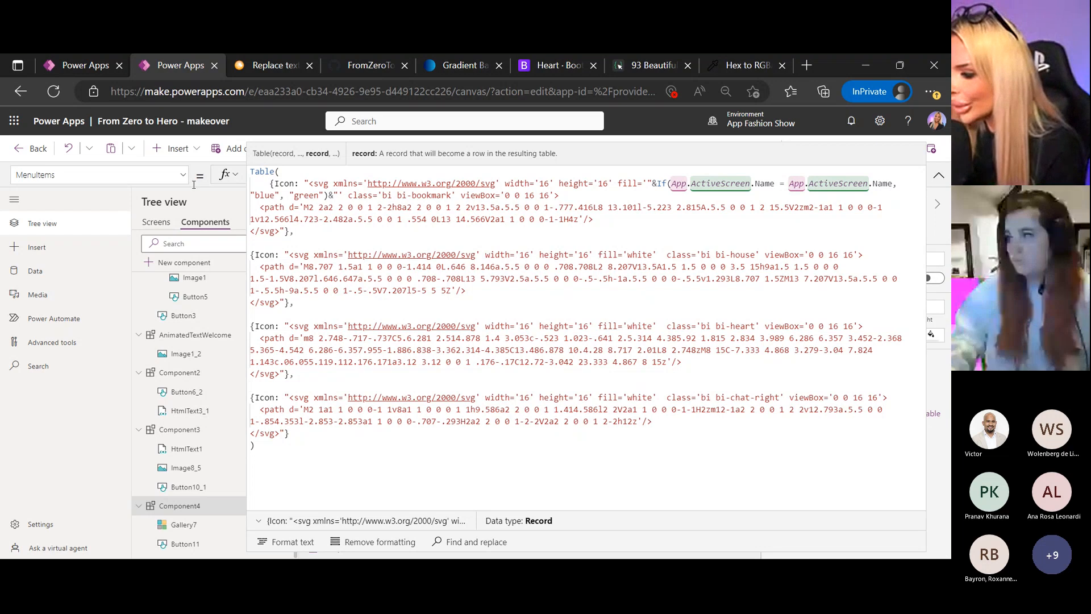
- Add the field "Navigate: App.ActiveScreen" to the bookmark icon's record in the MenuItems formula
key("Up")
key("Up")
key("Up")
key("Up")
key("Up")
key("Up")
key("Up")
key("Up")
key("Up")
key("Up")
key("Up")
key("Up")
key("Up")
key("Left")
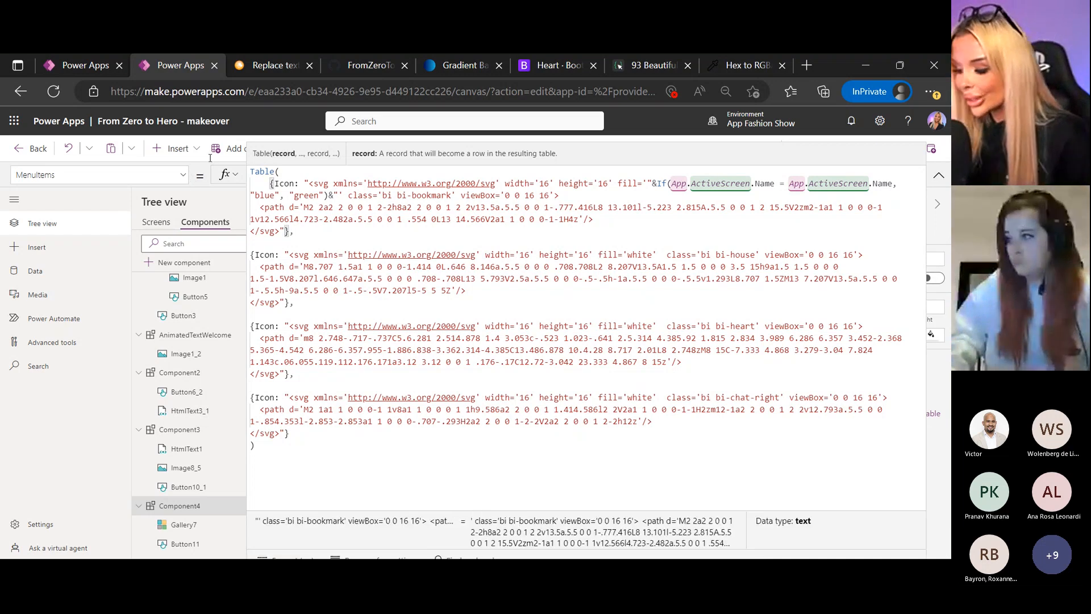
key("BackSpace")
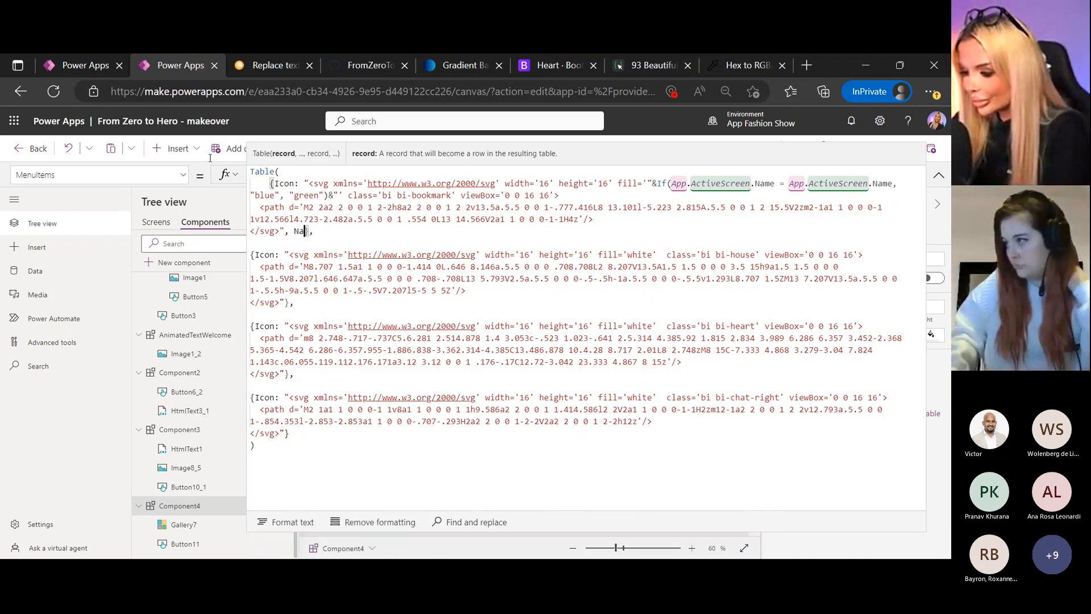
type(", Navigate")
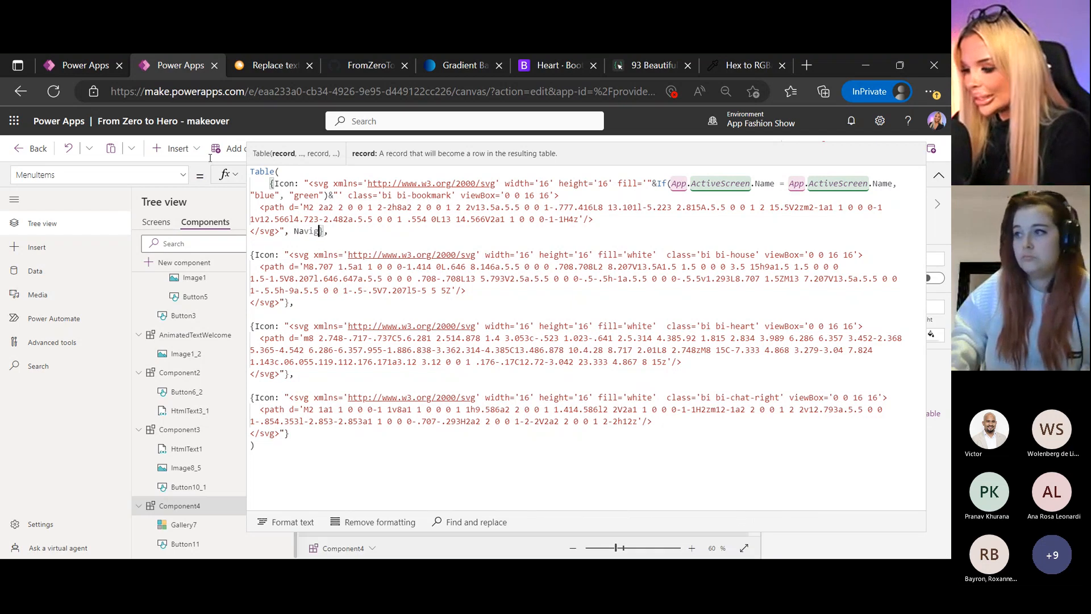
type(":")
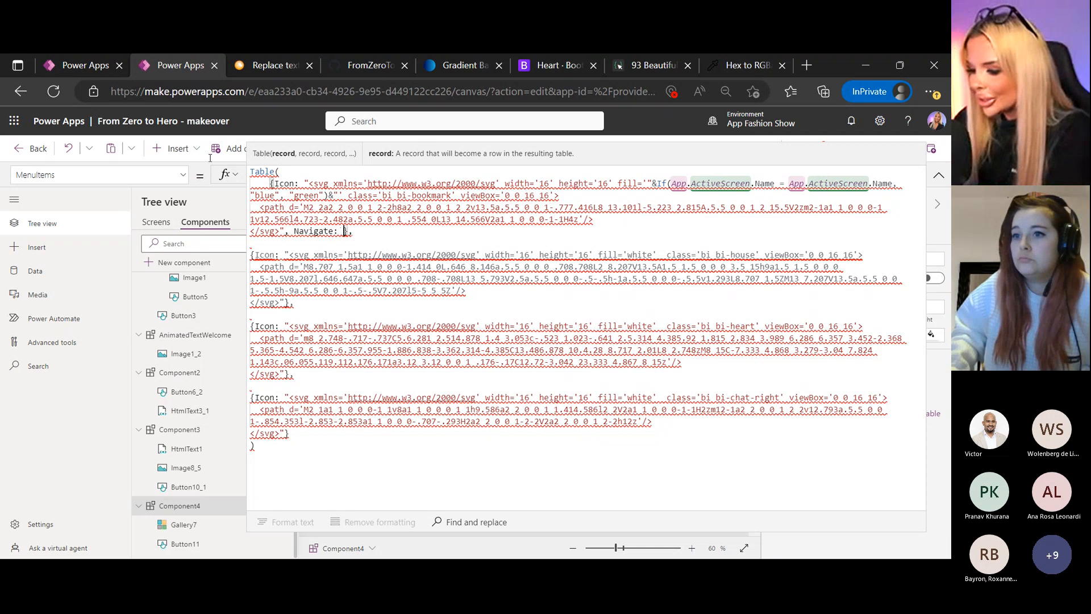
type("App.Acti")
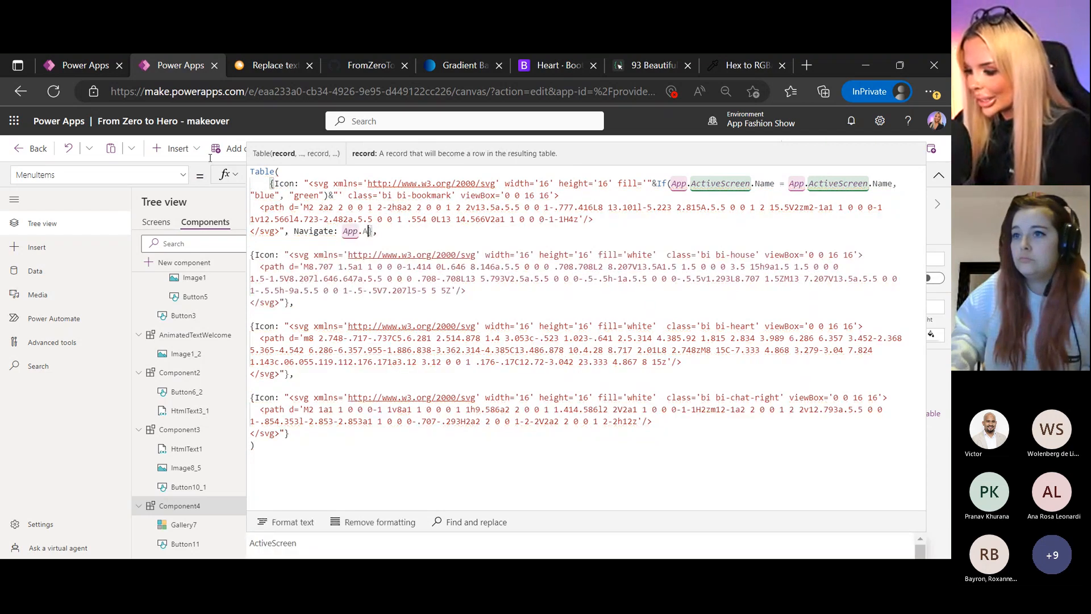
type("veScreen")
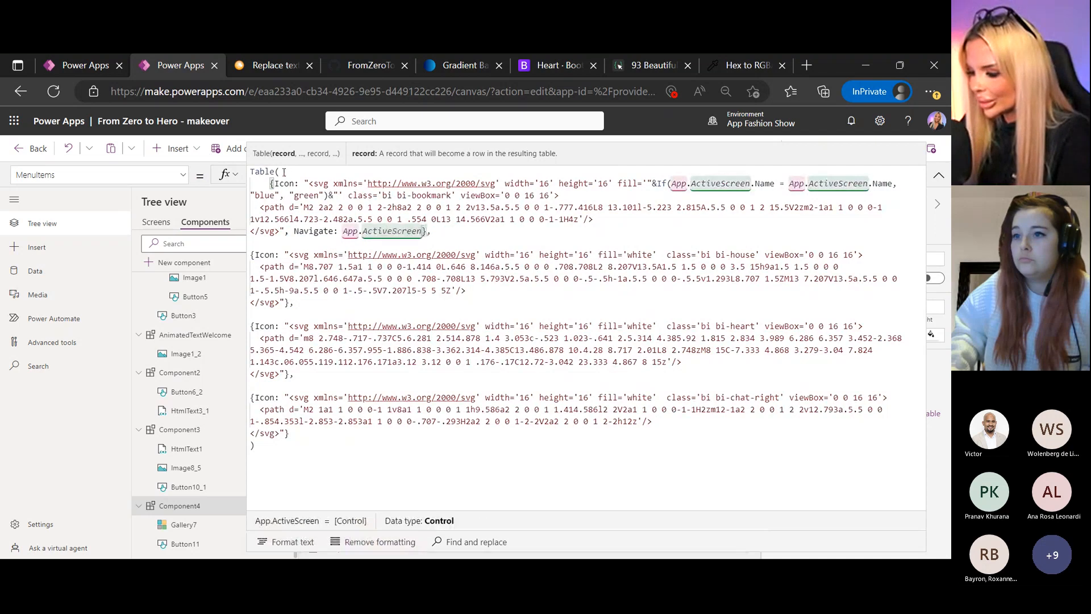
- Copy the Navigate: App.ActiveScreen field into the house, heart and chat-right records, removing the duplicate comma in the house record
key("shift+Left")
key("shift+Left")
key("shift+Left")
key("shift+Left")
key("shift+Left")
key("shift+Left")
key("shift+Left")
key("shift+Left")
key("shift+Left")
key("shift+Left")
key("shift+Left")
key("shift+Left")
key("shift+Left")
key("shift+Left")
key("shift+Left")
key("shift+Left")
key("shift+Left")
key("shift+Left")
key("shift+Left")
key("shift+Left")
key("ctrl+c")
left_click(285, 302)
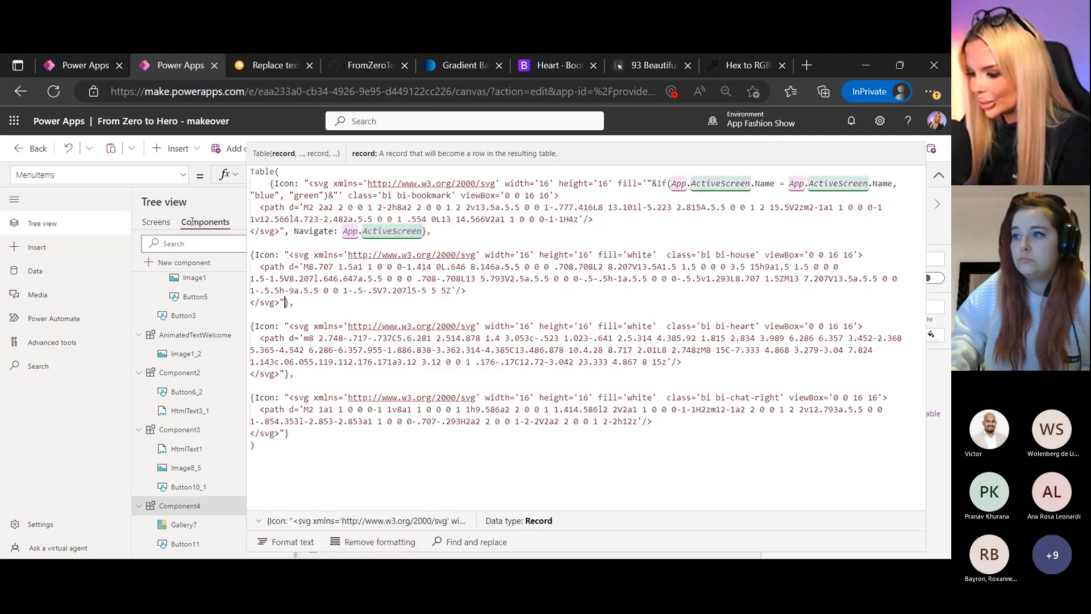
key("ctrl+v")
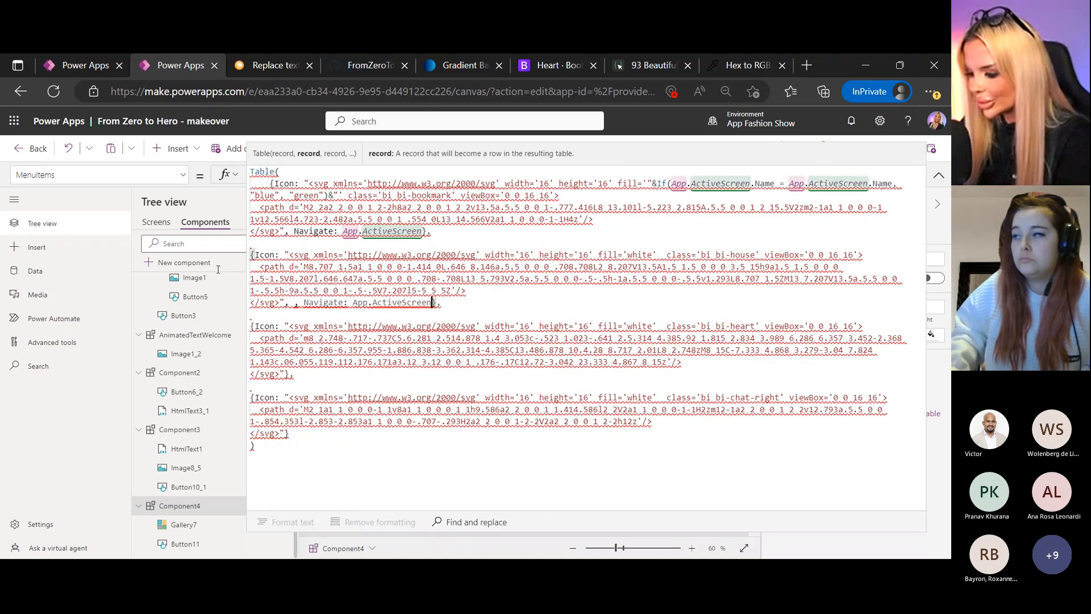
left_click(299, 303)
key("BackSpace")
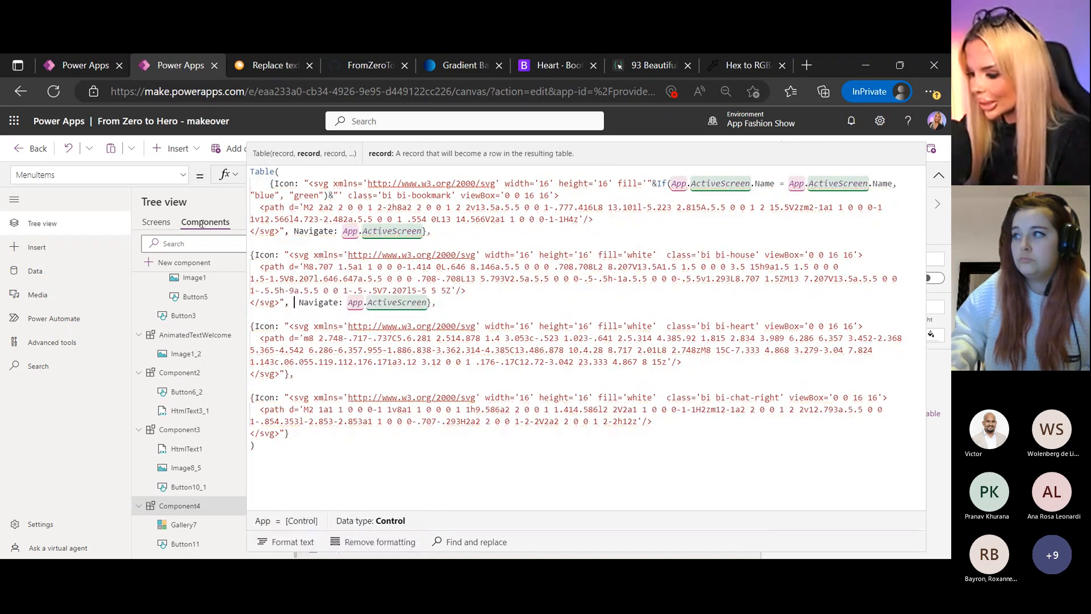
key("ctrl+v")
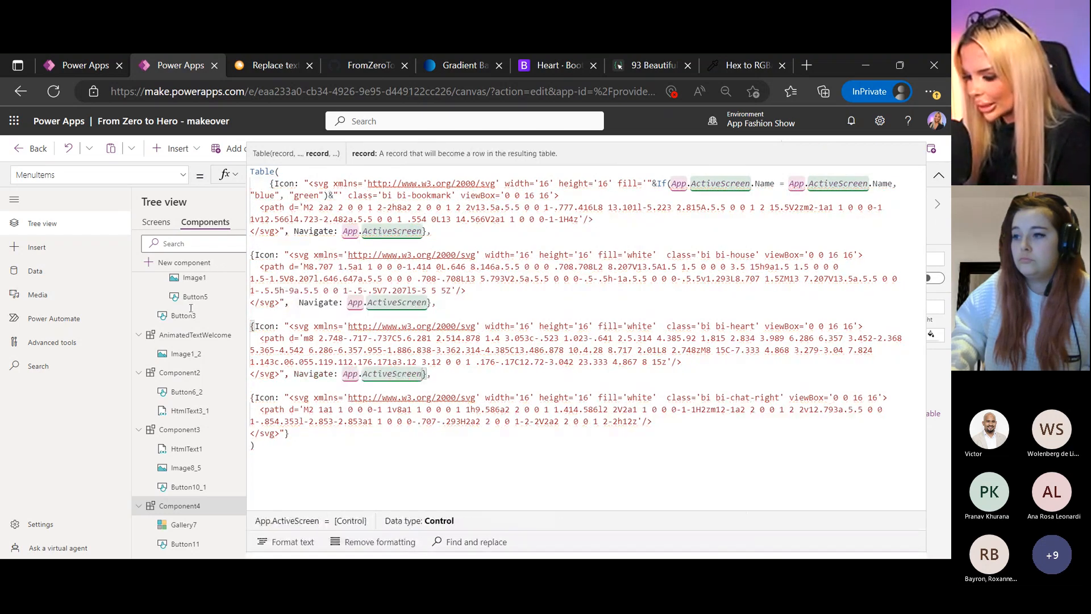
left_click(286, 433)
key("ctrl+v")
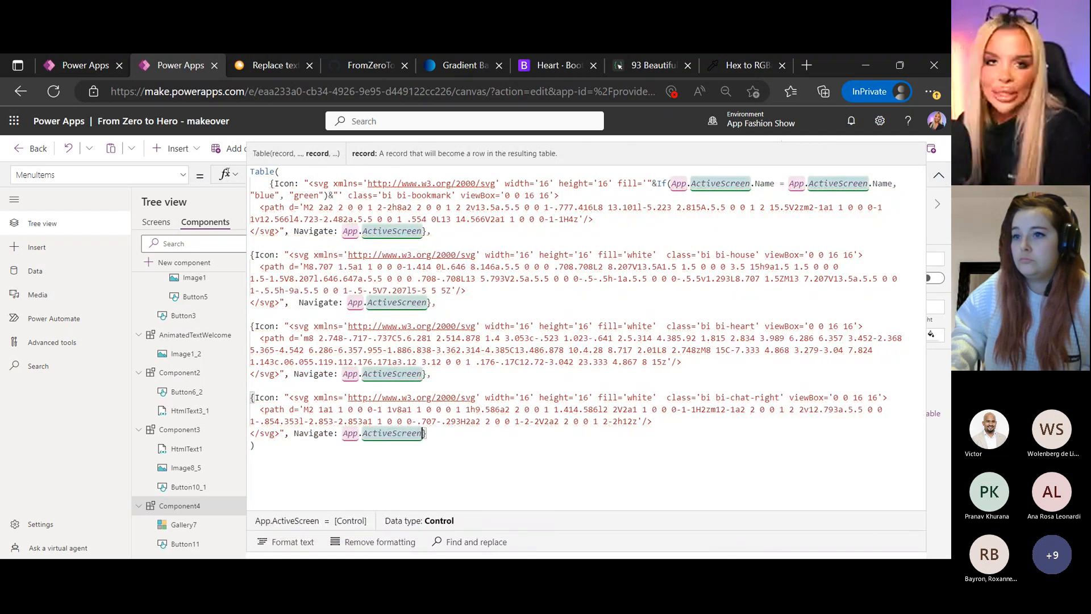
left_click(630, 138)
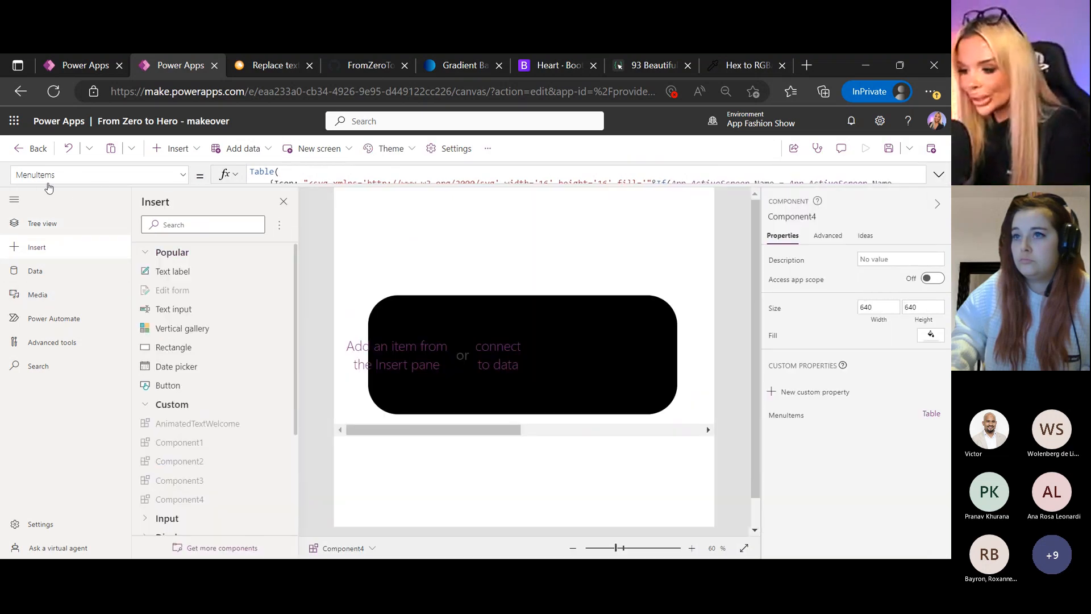
- Insert an image control into the gallery of Component4
type("i")
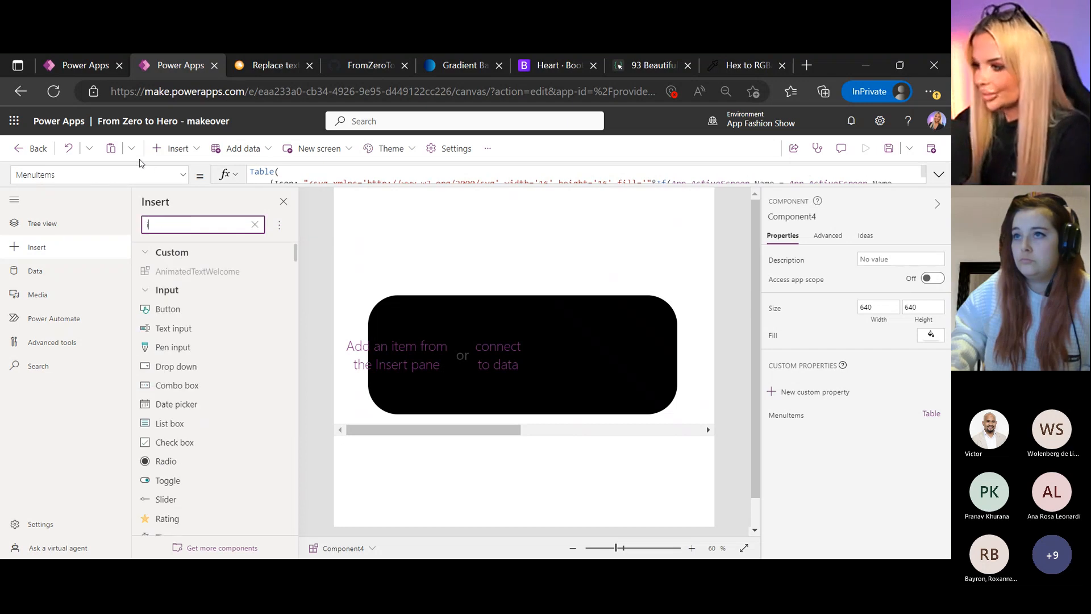
type("mage")
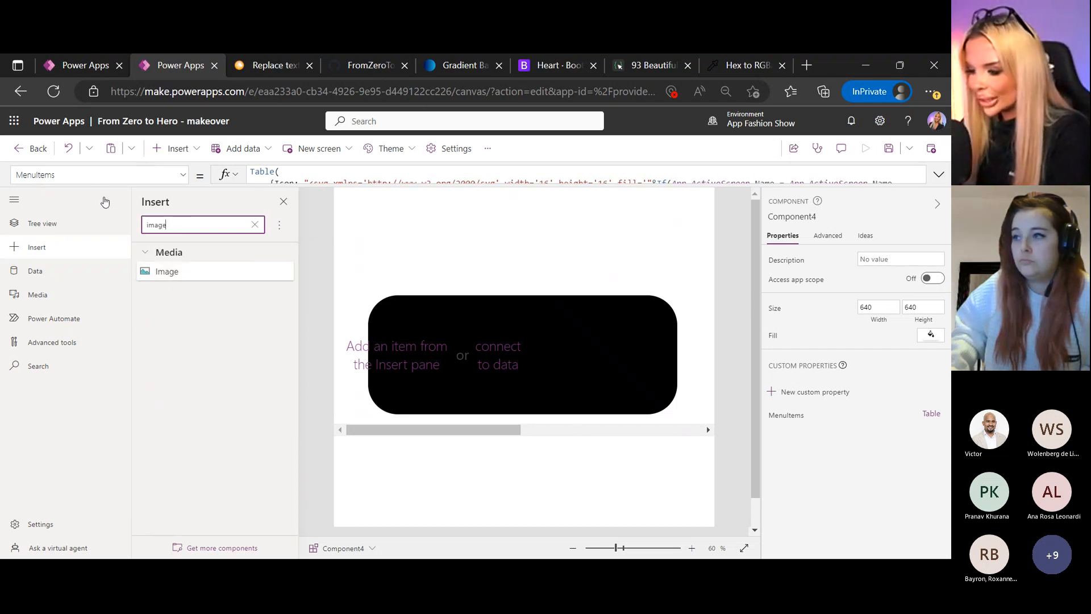
left_click(165, 271)
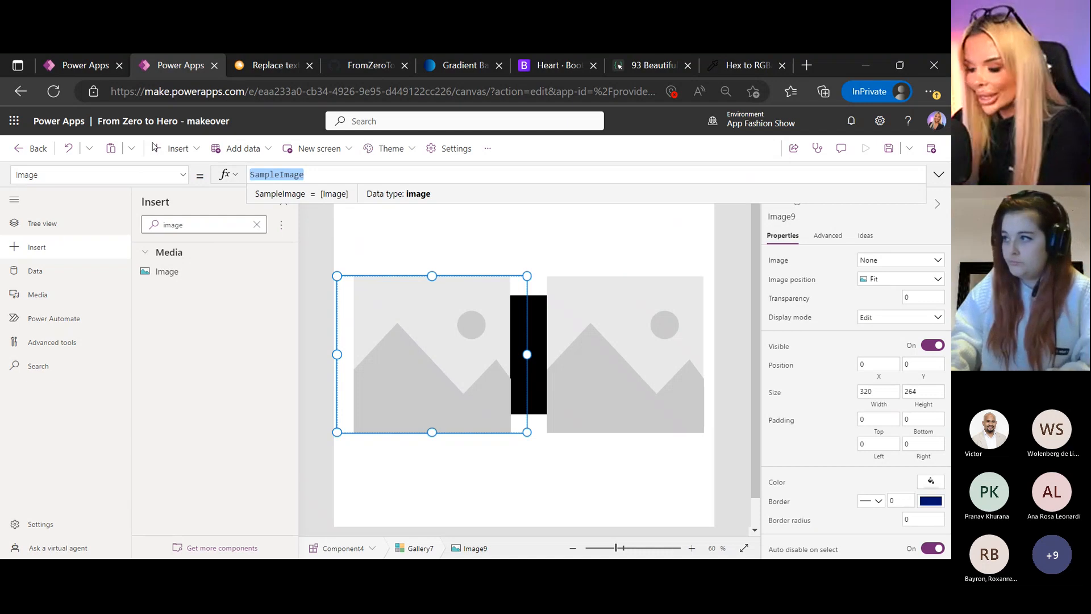
- Replace the gallery image's Image formula with "data:image/svg+xml;utf8, "& EncodeUrl(" ")
key("BackSpace")
type("\"da")
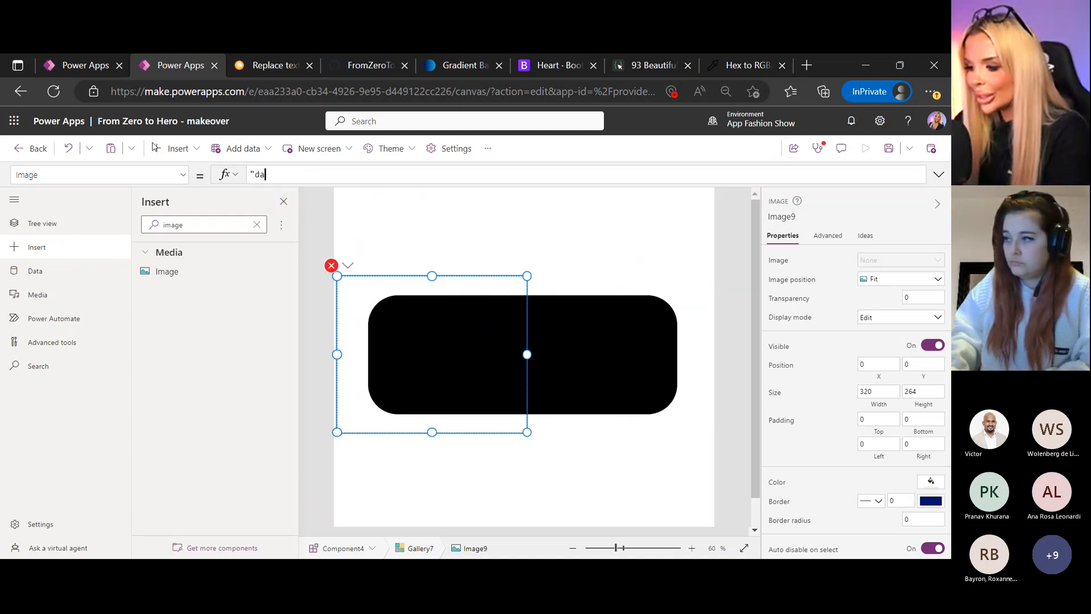
type("ta:imag")
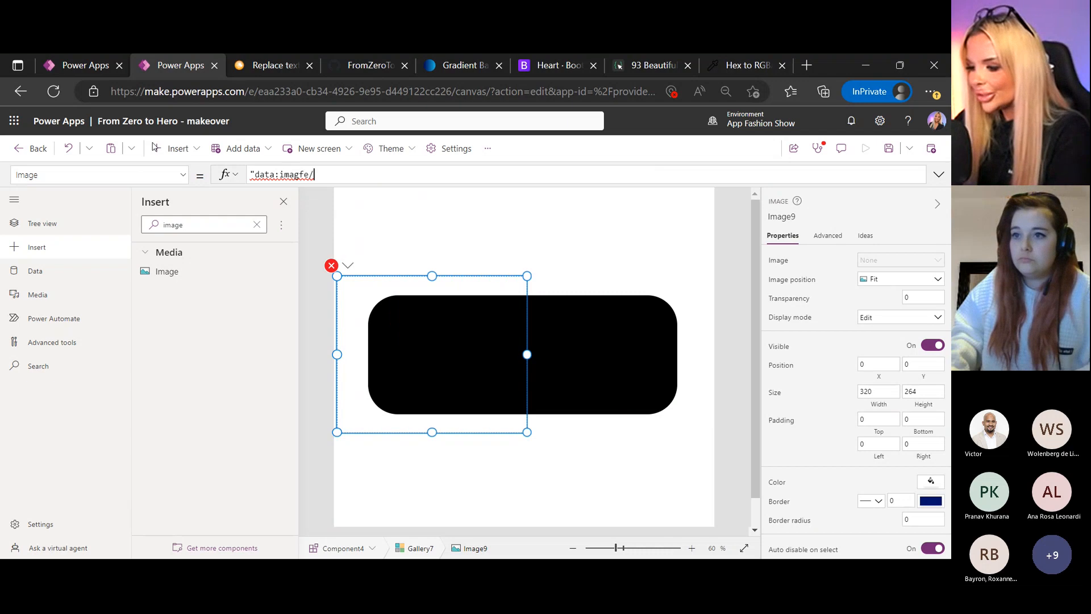
type("e/svg")
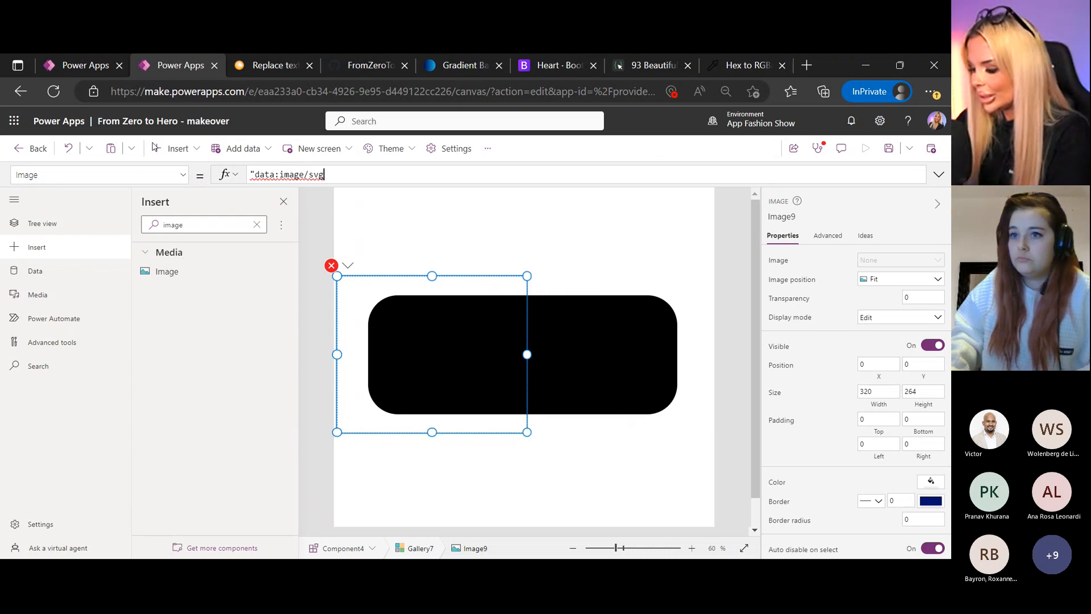
type("+xml;utf8")
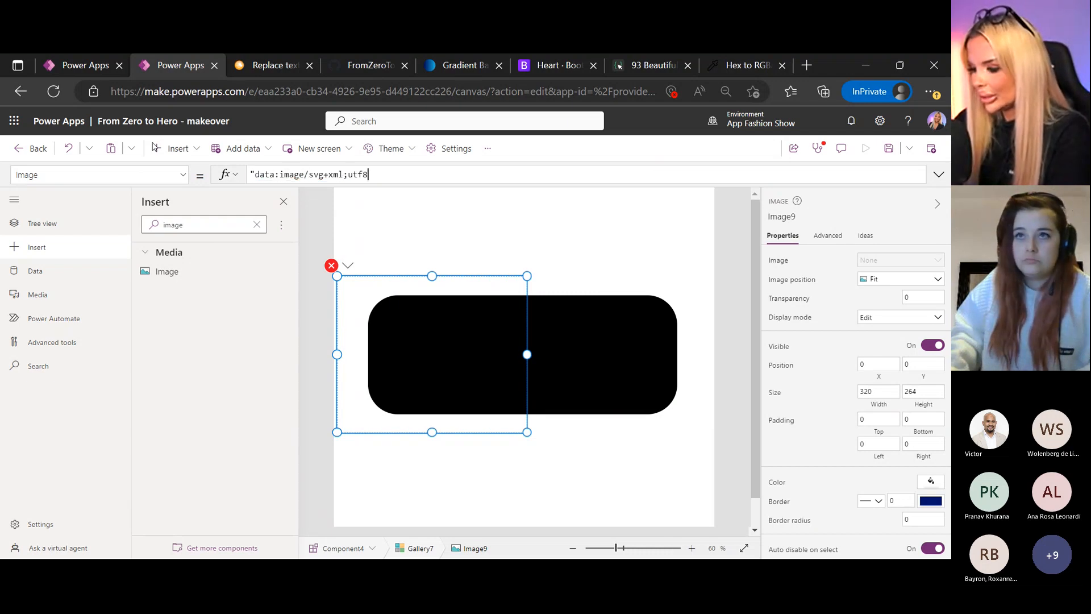
type(", \"& ")
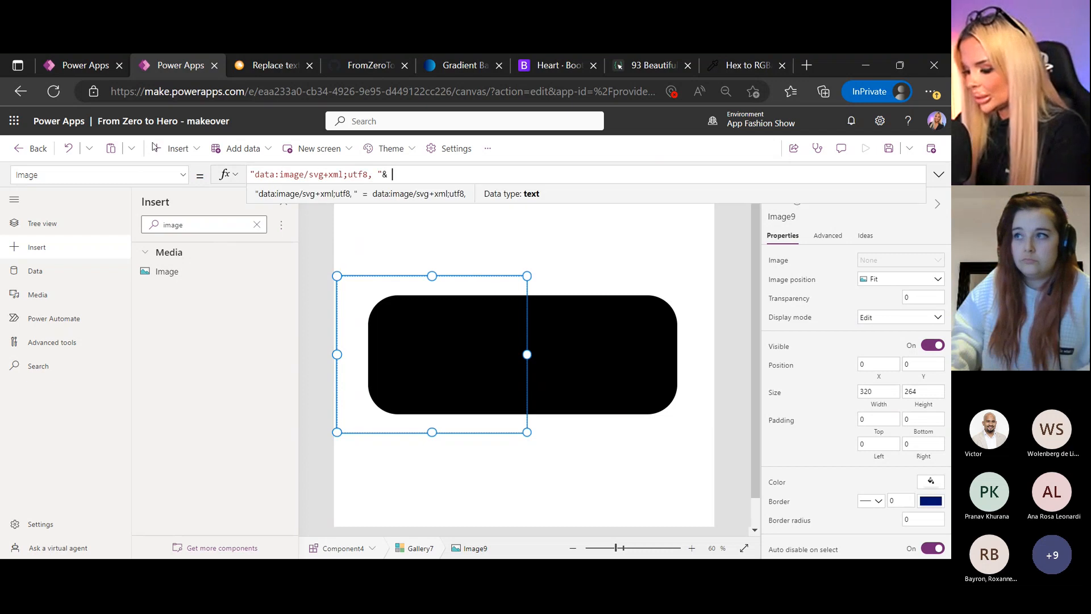
type("EncodeUrl(\"")
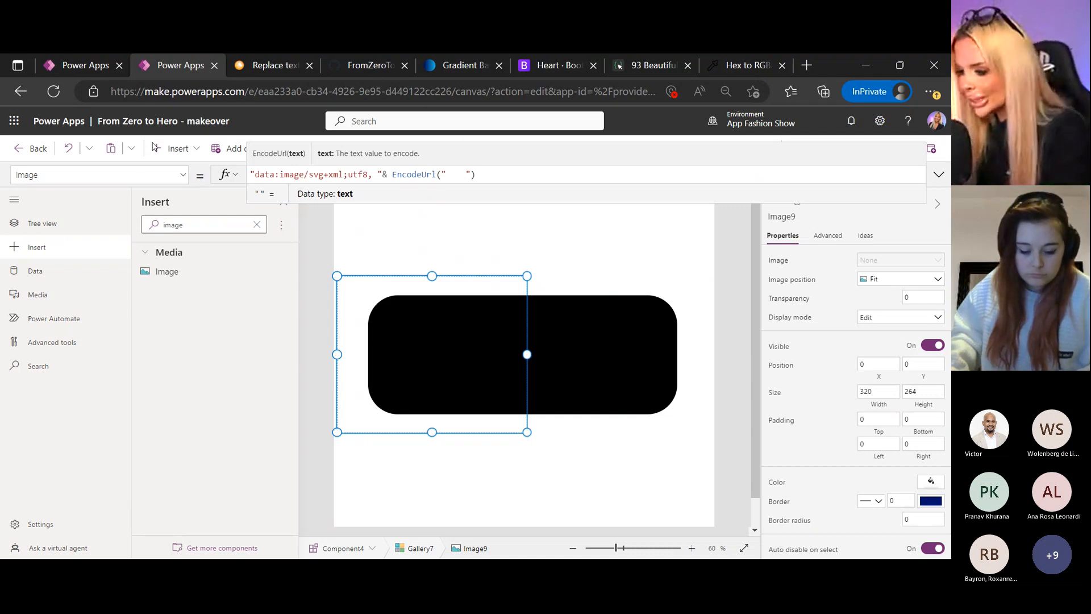
- Set the Items property of Gallery7 in Component4 to Component4.MenuItems
left_click(47, 223)
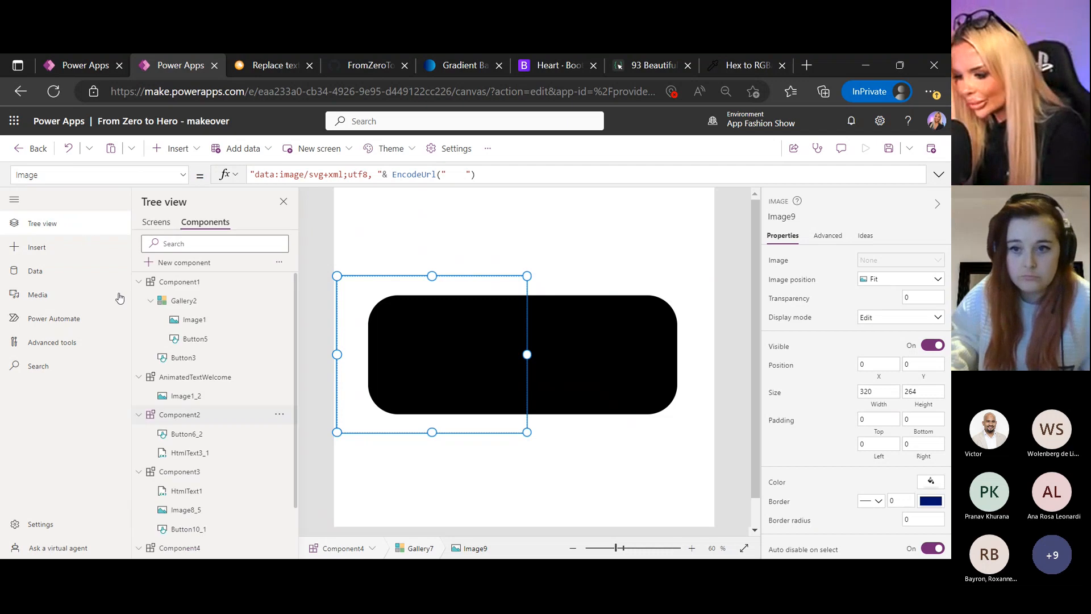
scroll(143, 360, "down", 2)
left_click(183, 505)
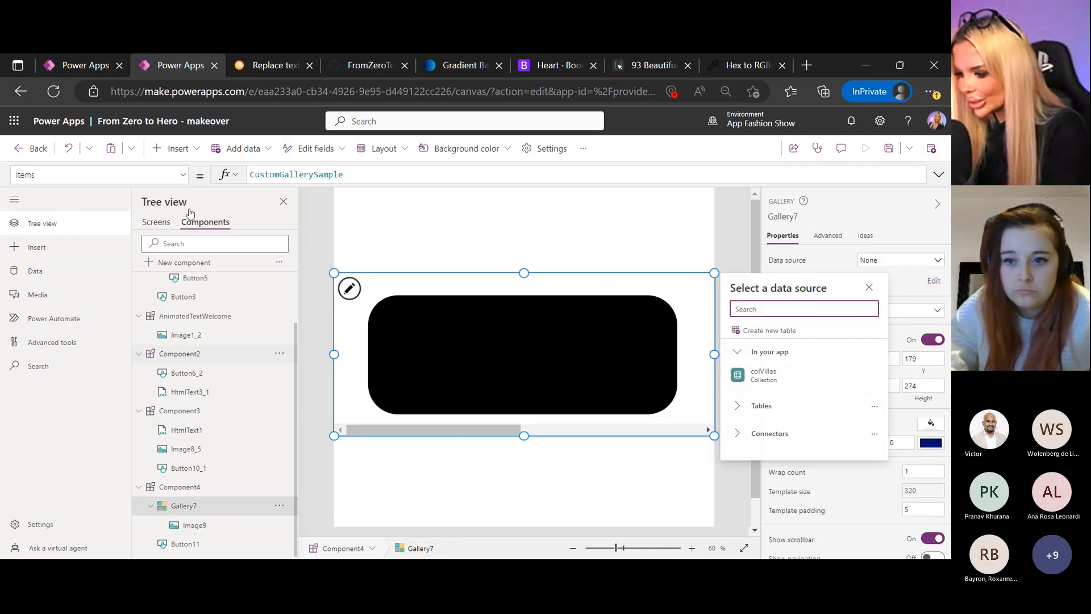
left_click_drag(348, 175, 244, 145)
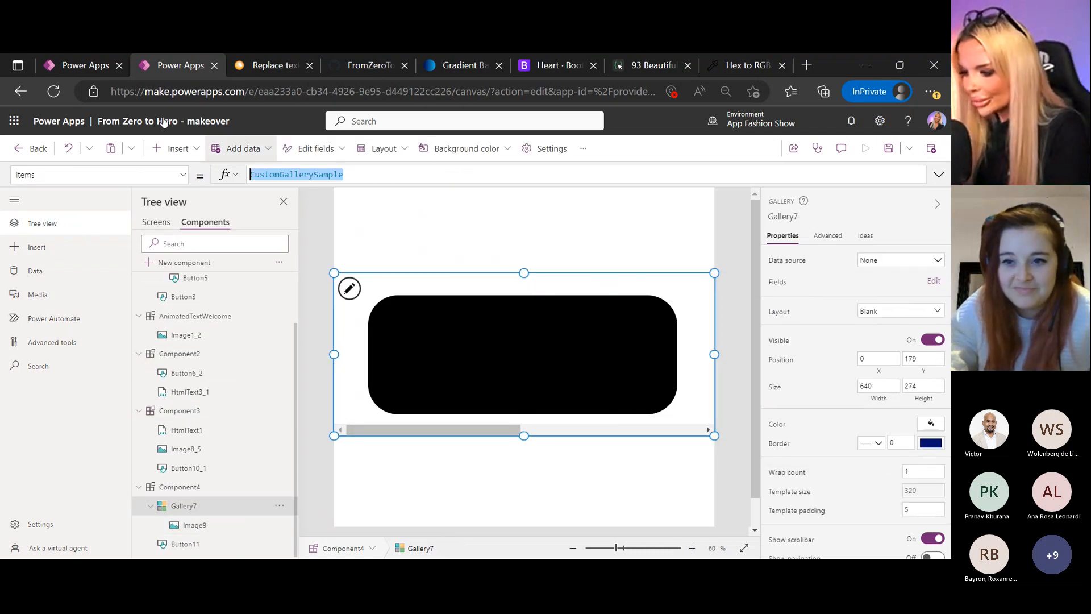
type("Component4.")
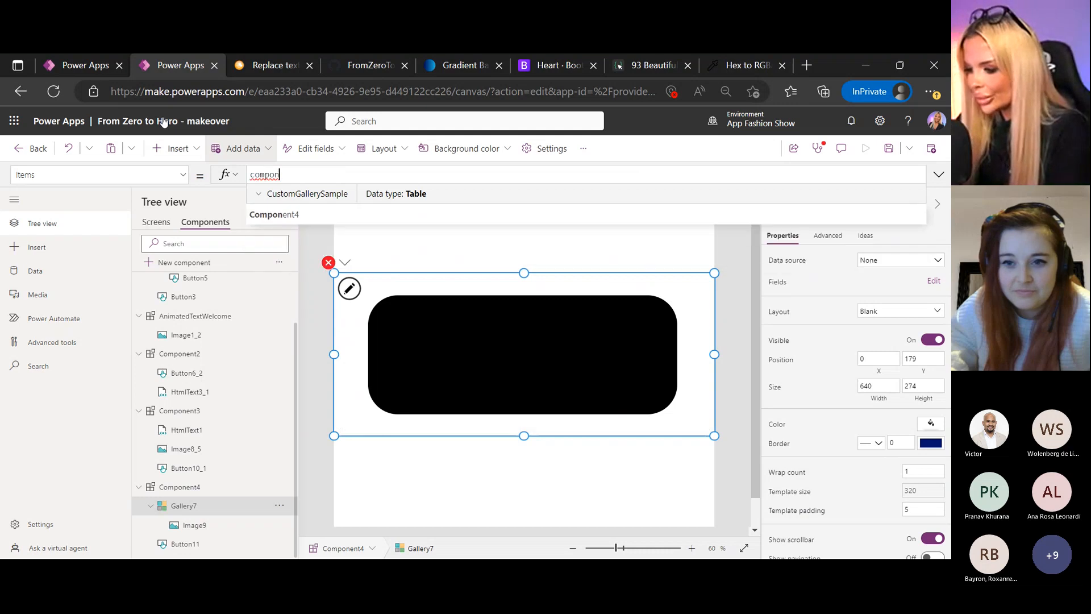
type("Me")
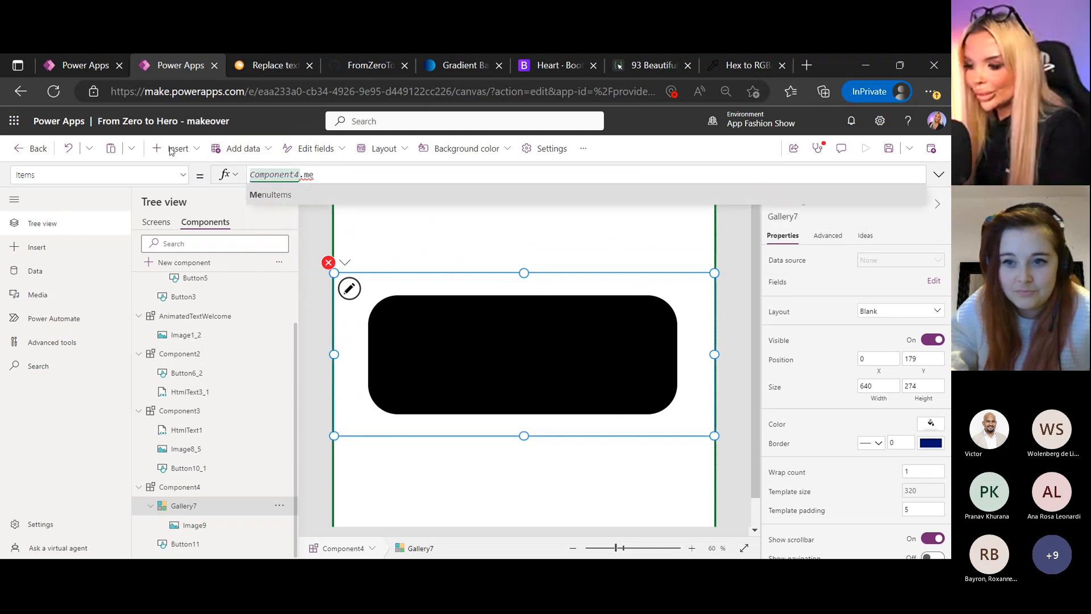
key("Tab")
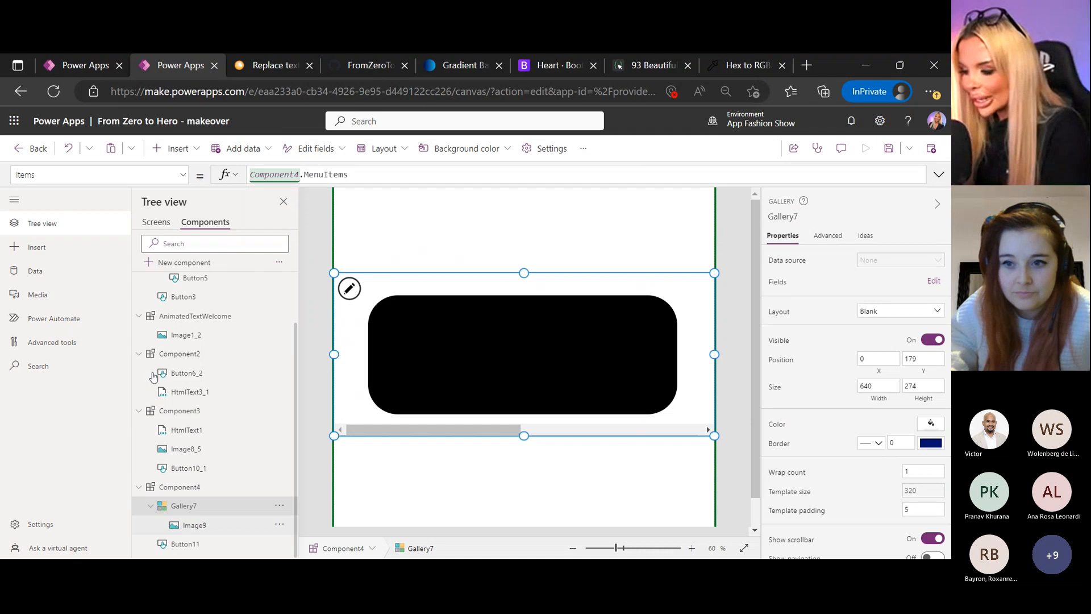
- Concatenate ThisItem.Icon between the quoted strings inside EncodeUrl in the Image9 formula
left_click(194, 524)
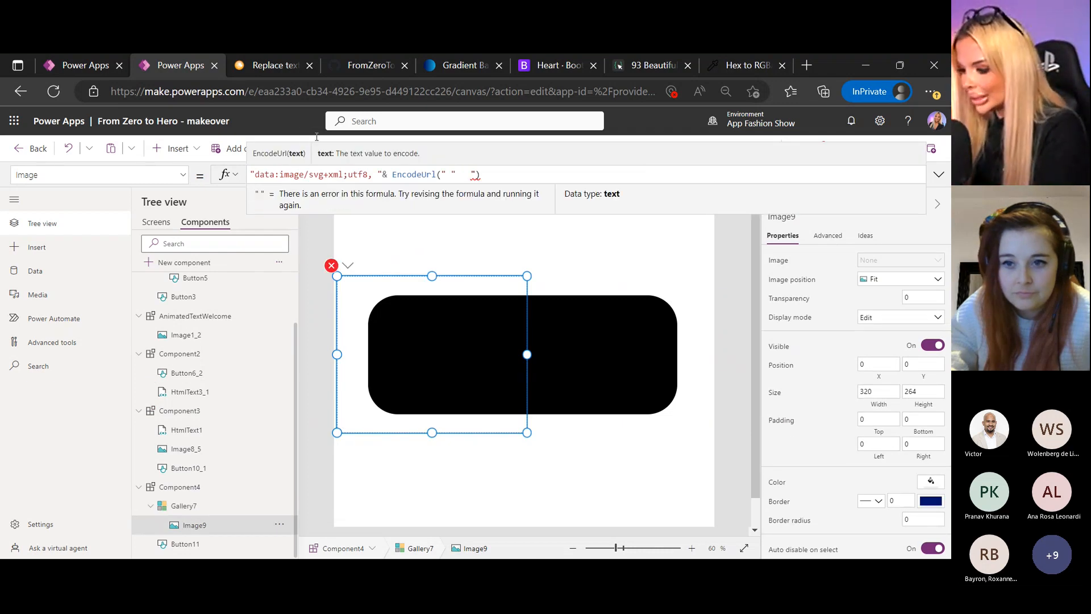
type("& thisi")
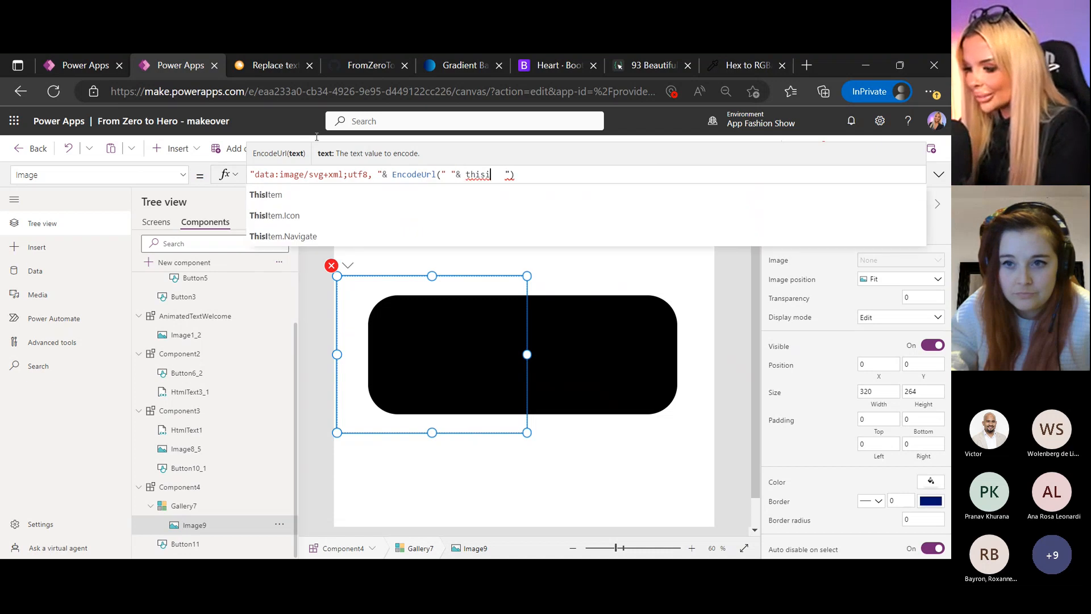
key("Tab")
type(".")
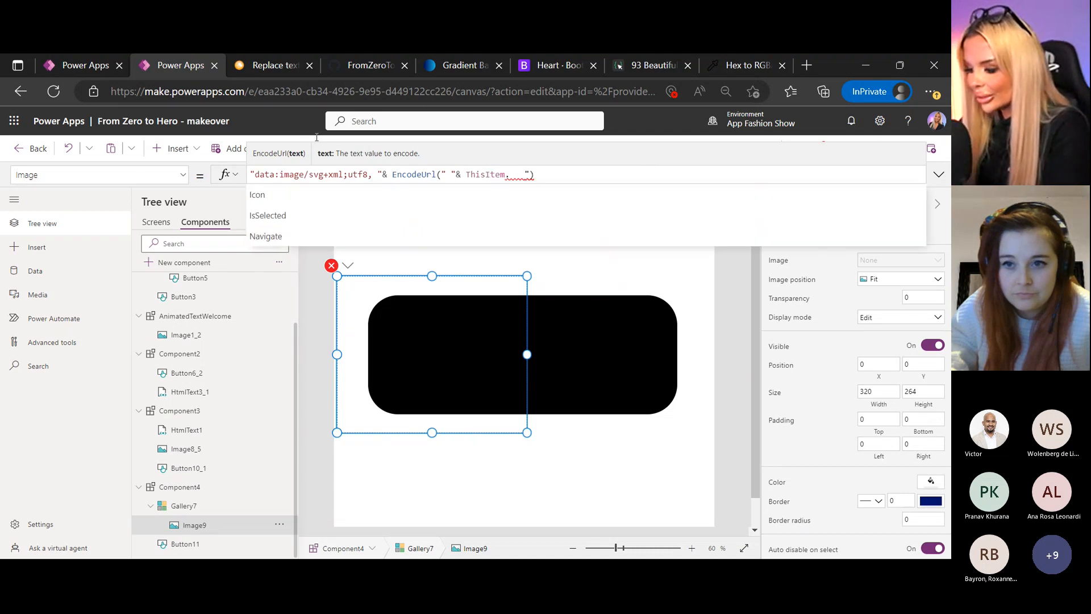
key("Tab")
type("&")
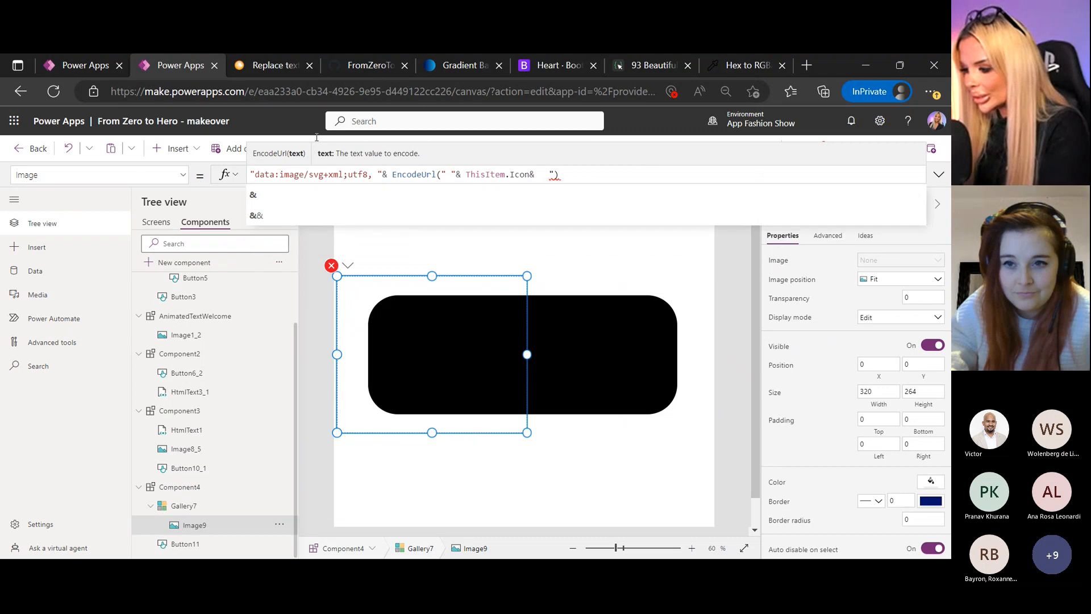
type("\"")
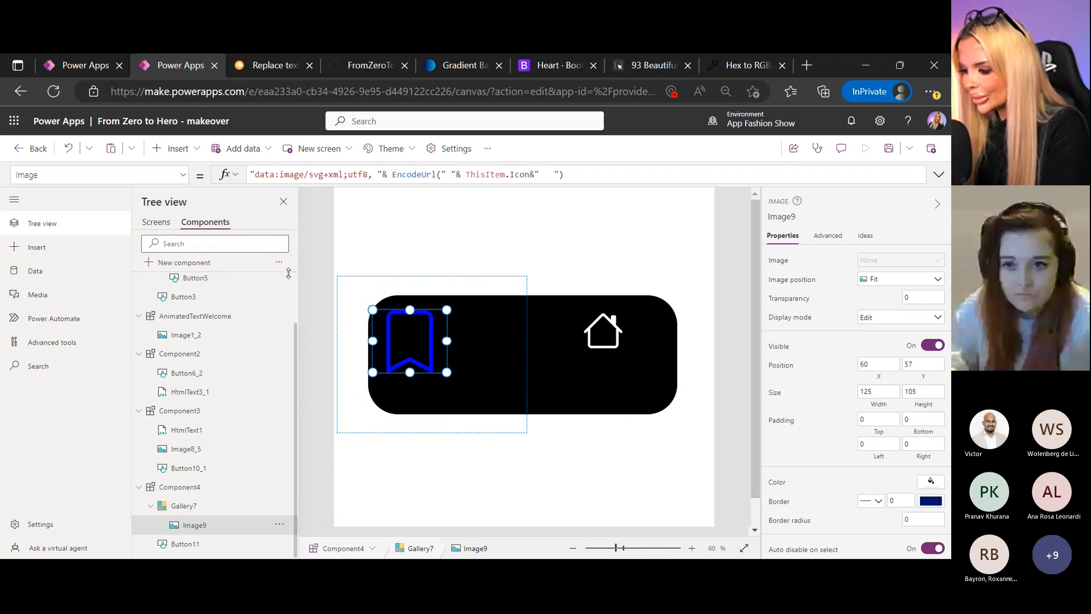
- Narrow the gallery template to about 136 and fit the gallery to the black bar, about 520 wide at X 57
left_click(342, 283)
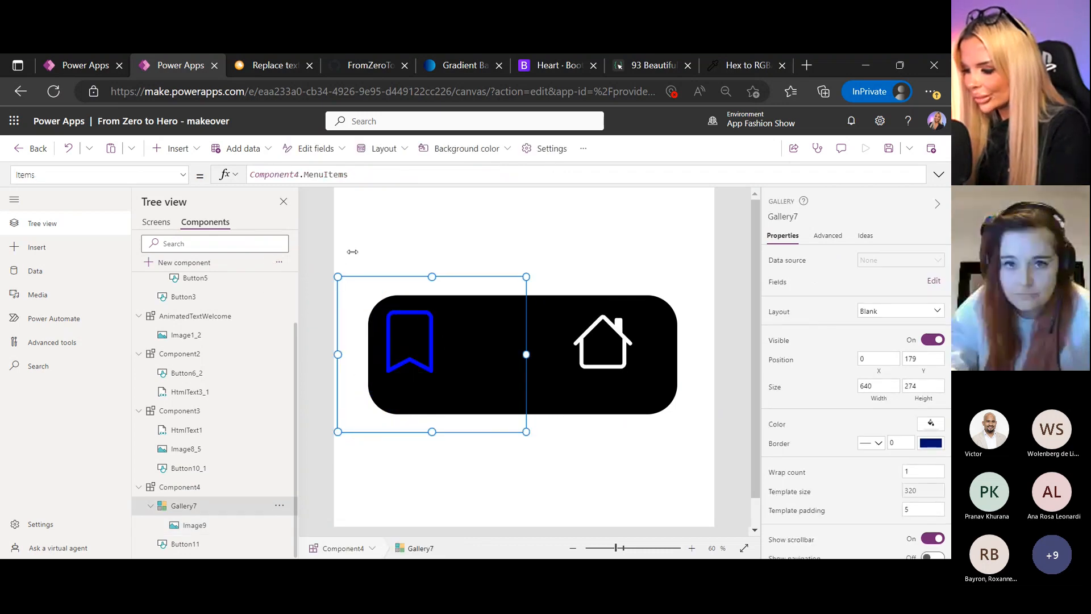
left_click_drag(526, 354, 364, 361)
left_click_drag(411, 324, 368, 354)
left_click(400, 409)
left_click(452, 409)
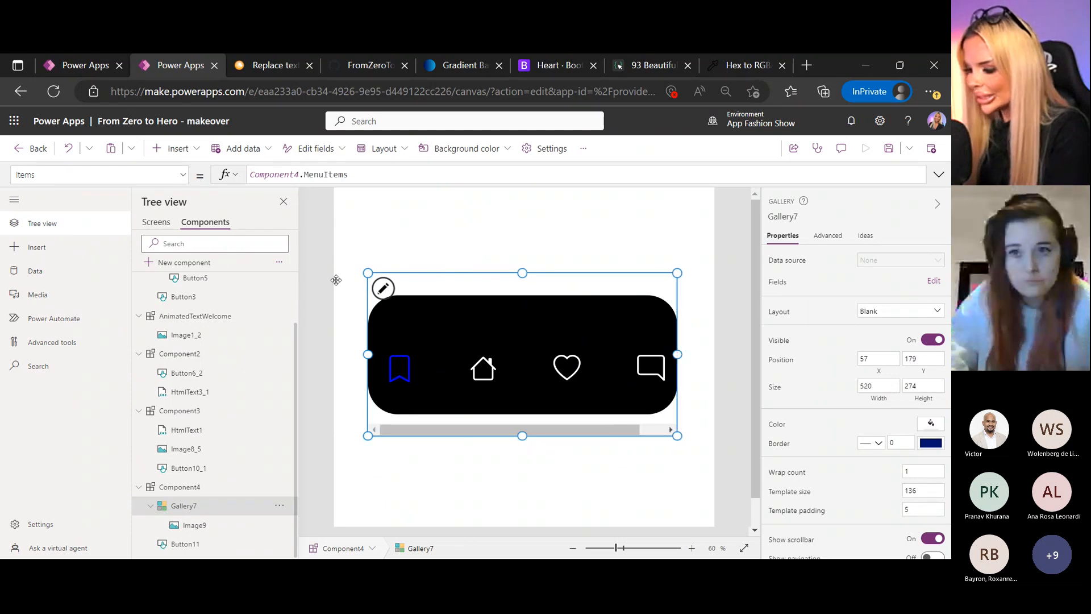
- Narrow the gallery template further to fit all four icons and center the icon image, about 66 by 46, in its cell
left_click(475, 459)
left_click(409, 368)
left_click(442, 382)
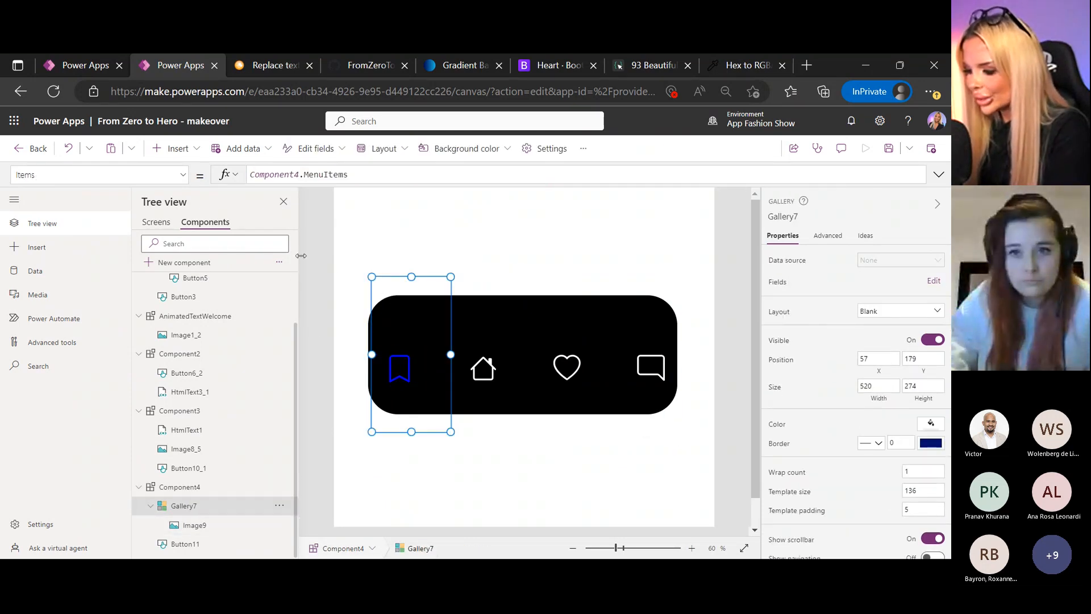
left_click_drag(450, 354, 406, 367)
left_click(427, 449)
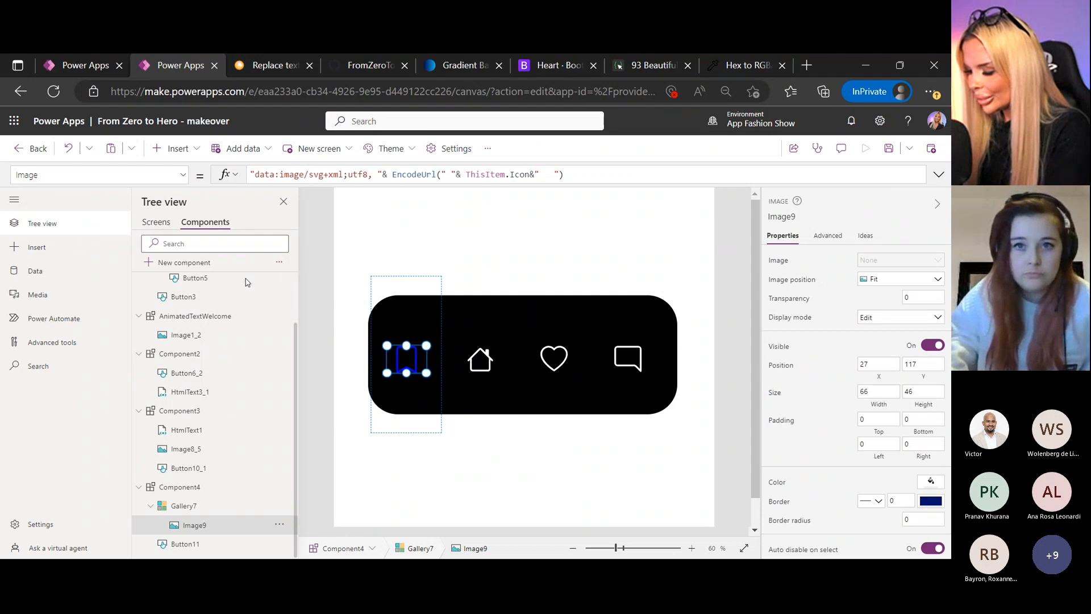
- Insert a button into the gallery and fit it over the icon, about 93 by 75 at X 13, Y 102
left_click(327, 388)
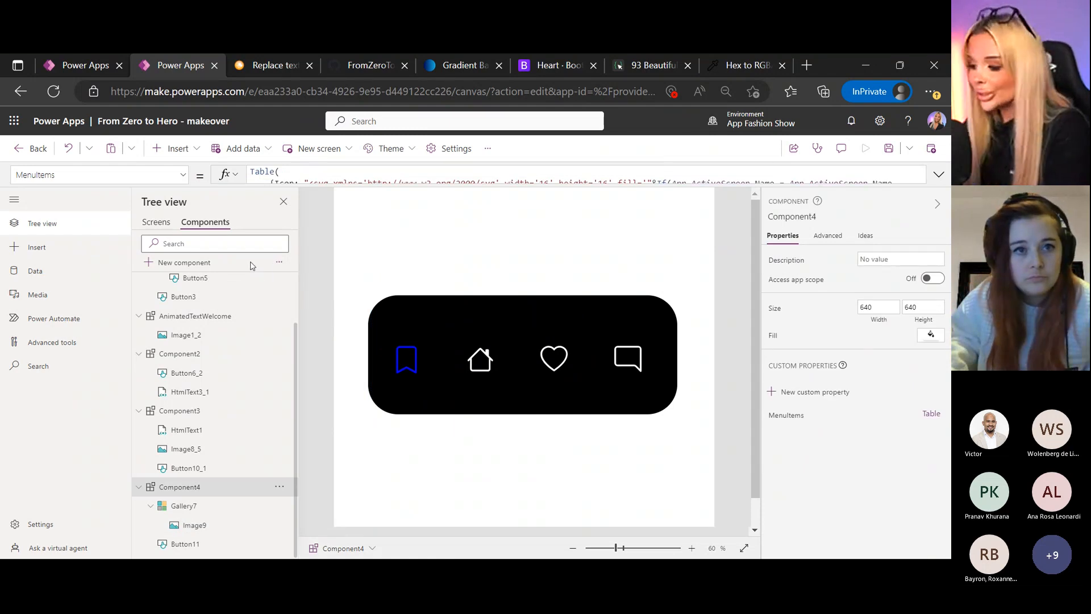
left_click(164, 148)
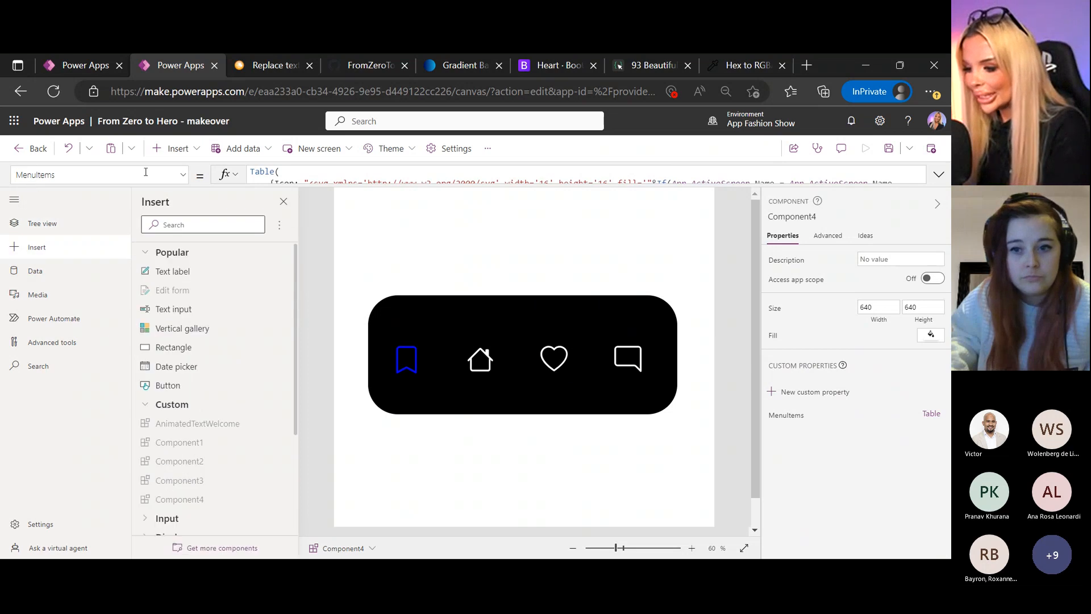
type("butt")
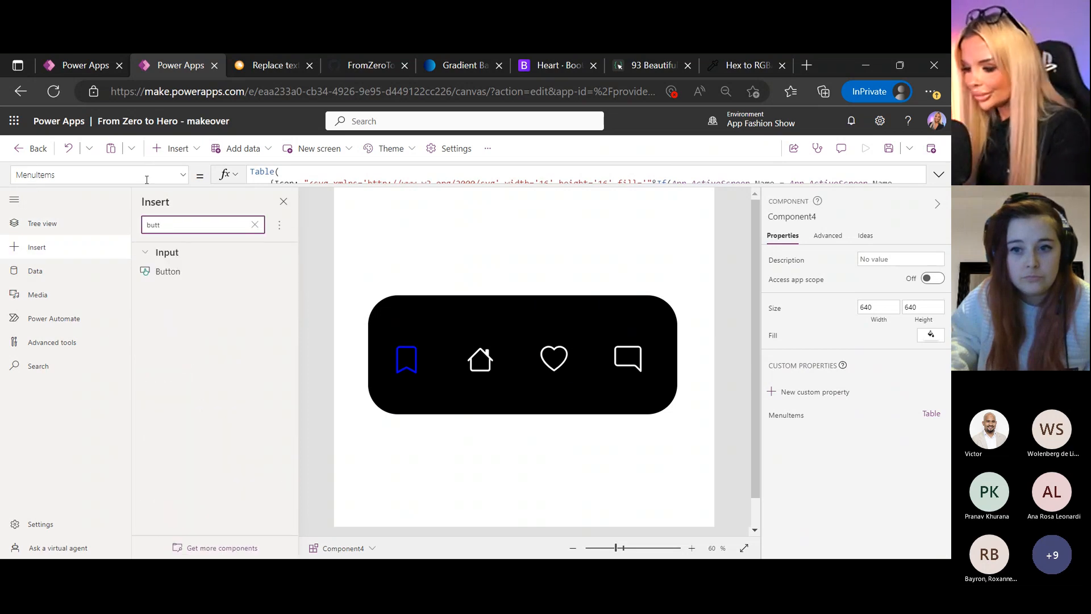
left_click(167, 271)
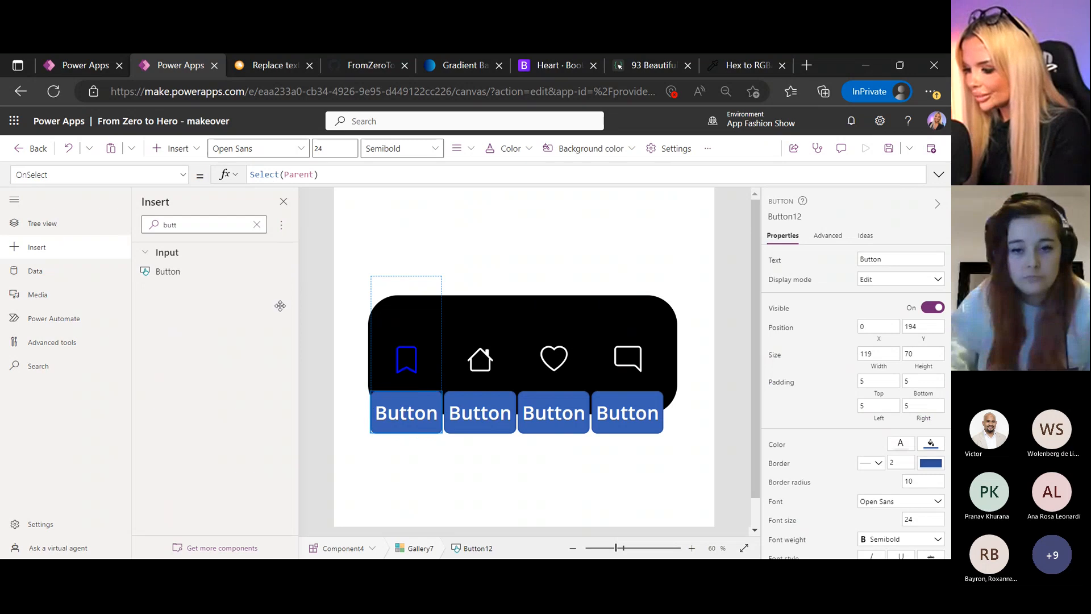
left_click_drag(280, 306, 275, 260)
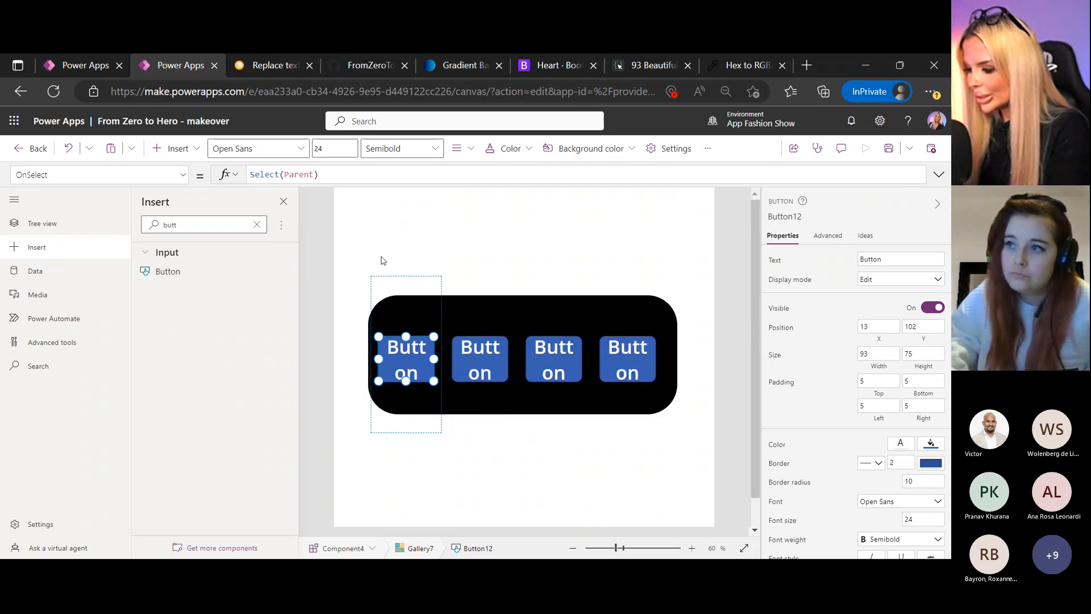
- Make the gallery button a circle with border radius 90 and size 100 by 100, centered over the icon at X 10, Y 90
scroll(612, 329, "down", 1)
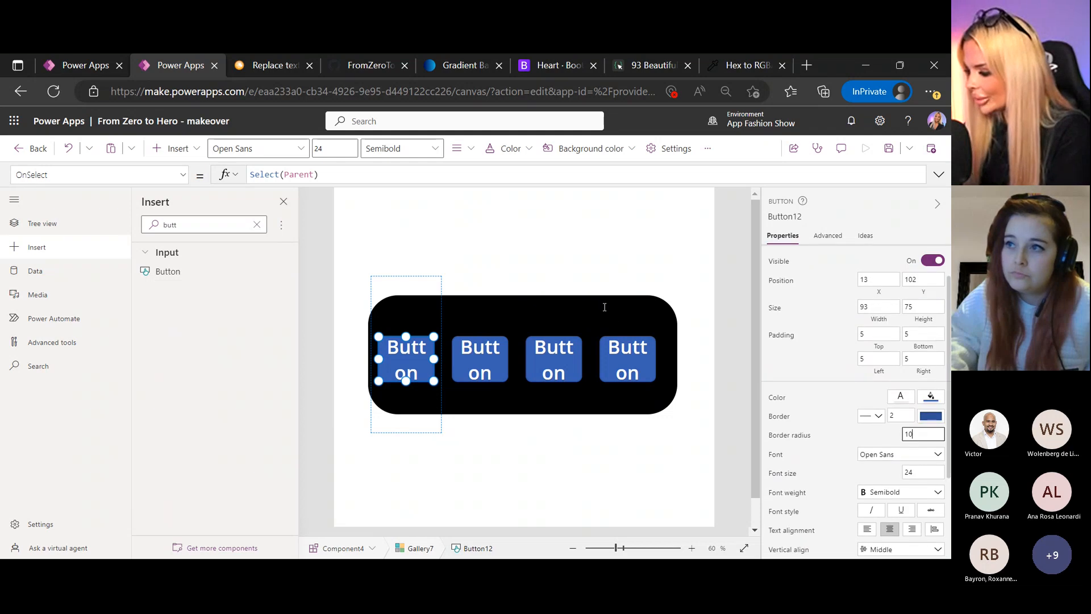
type("90")
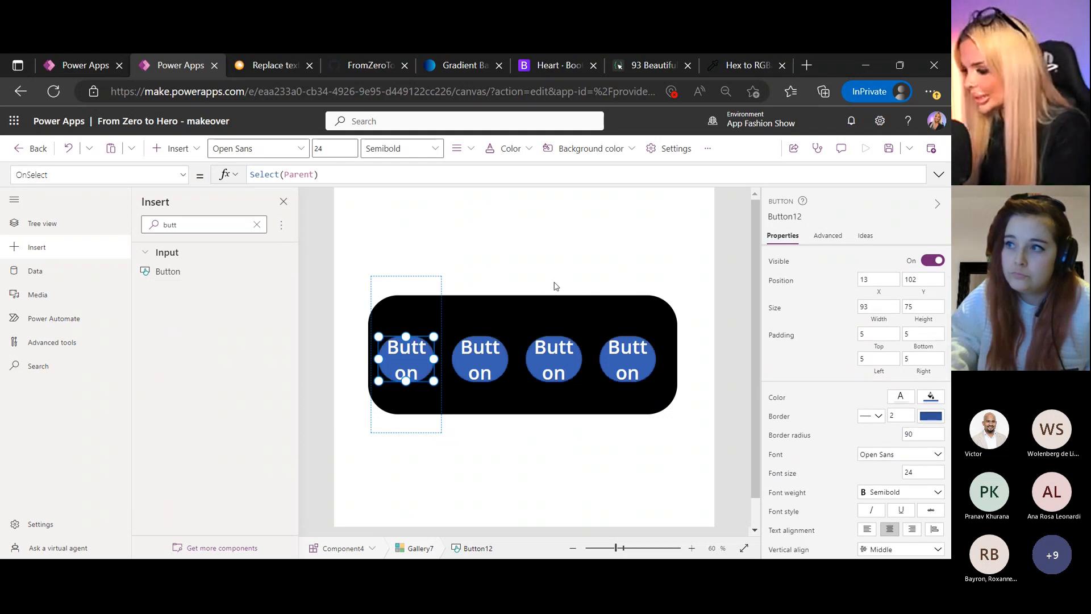
scroll(614, 226, "up", 1)
left_click(586, 250)
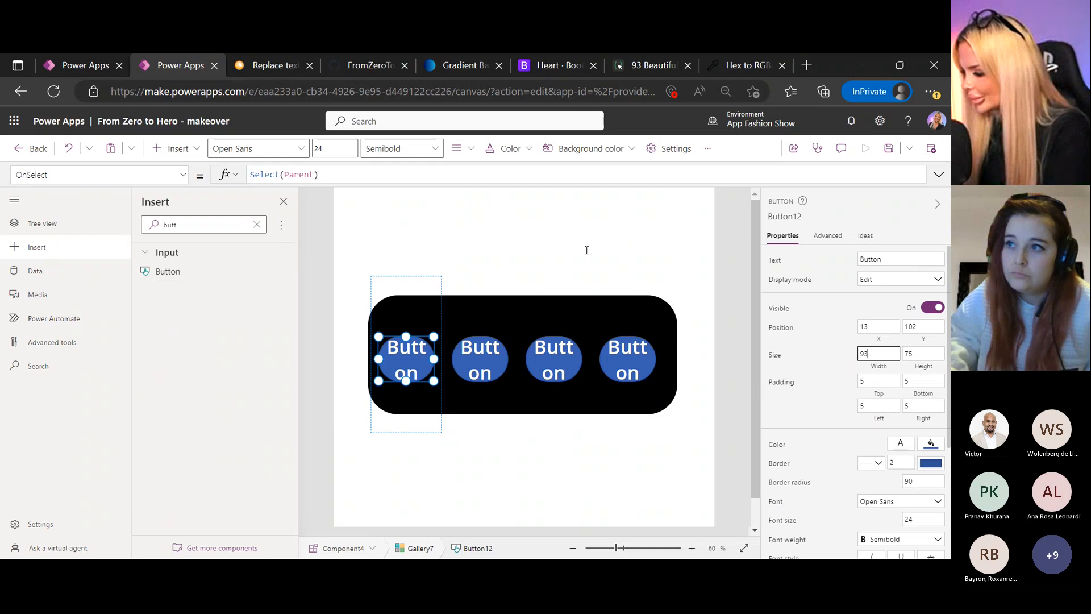
type("1")
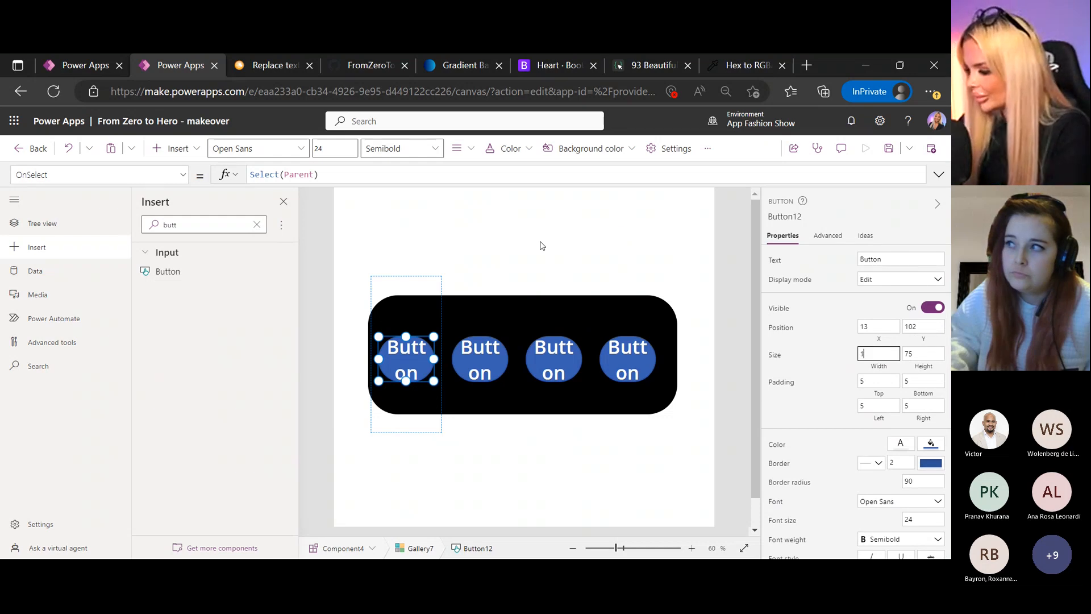
type("00")
key("Tab")
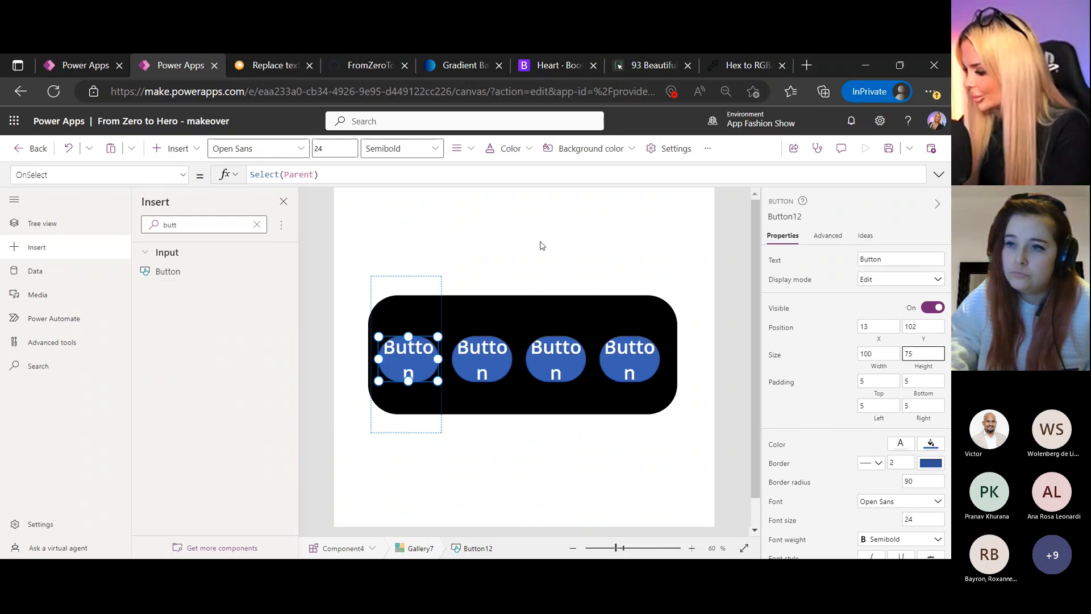
left_click(536, 242)
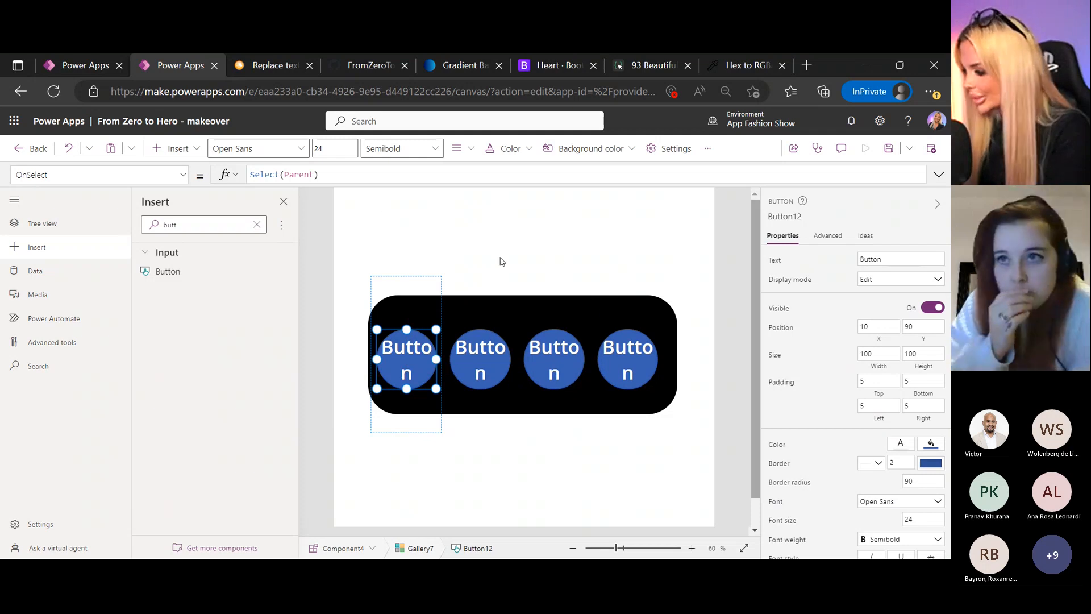
- Set the gallery button's fill color to white
scroll(815, 417, "down", 1)
left_click(930, 396)
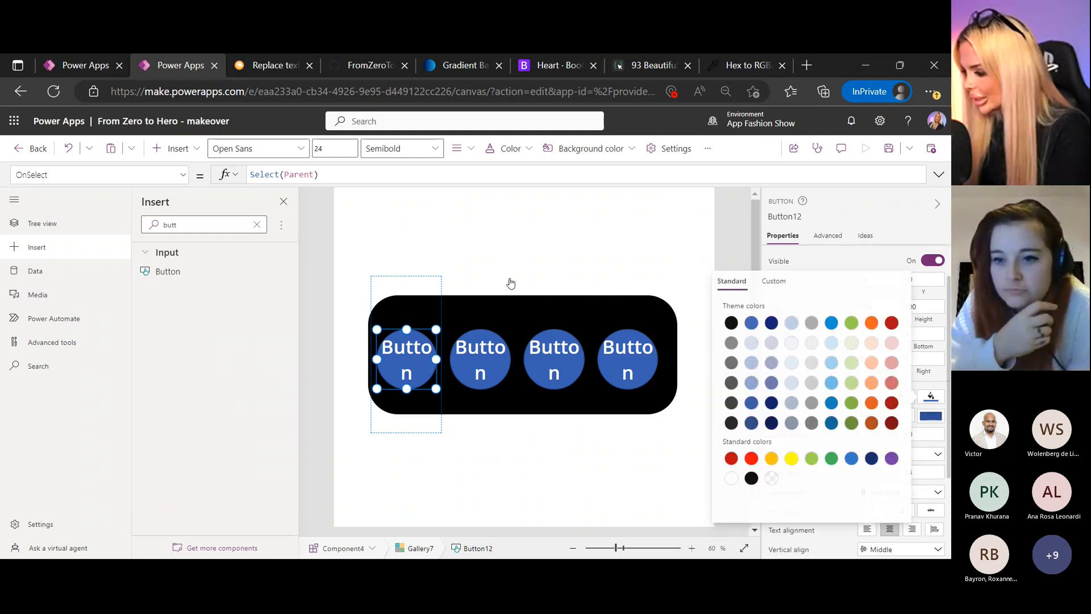
left_click(731, 478)
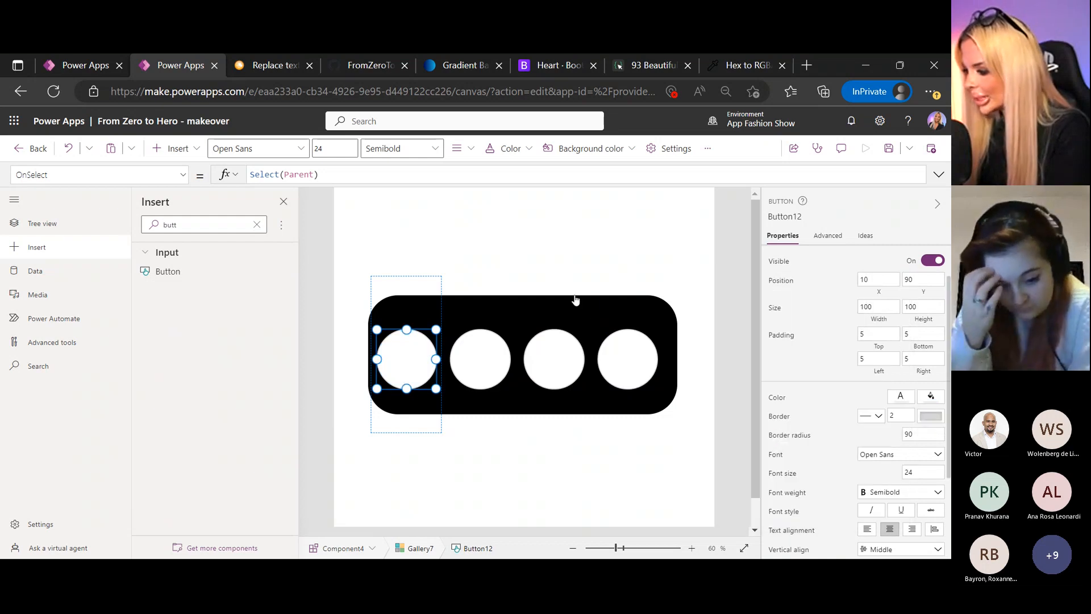
scroll(853, 370, "down", 3)
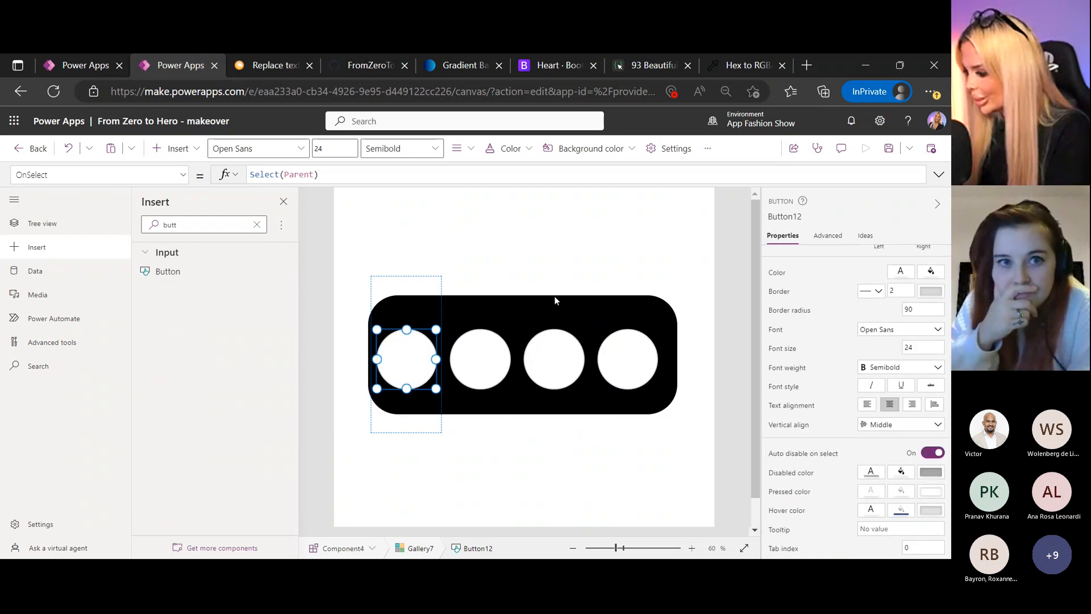
- Set the gallery button's Visible property to If(ThisItem.IsSelected, true) and try selecting the home and heart items
scroll(831, 416, "up", 3)
left_click(778, 308)
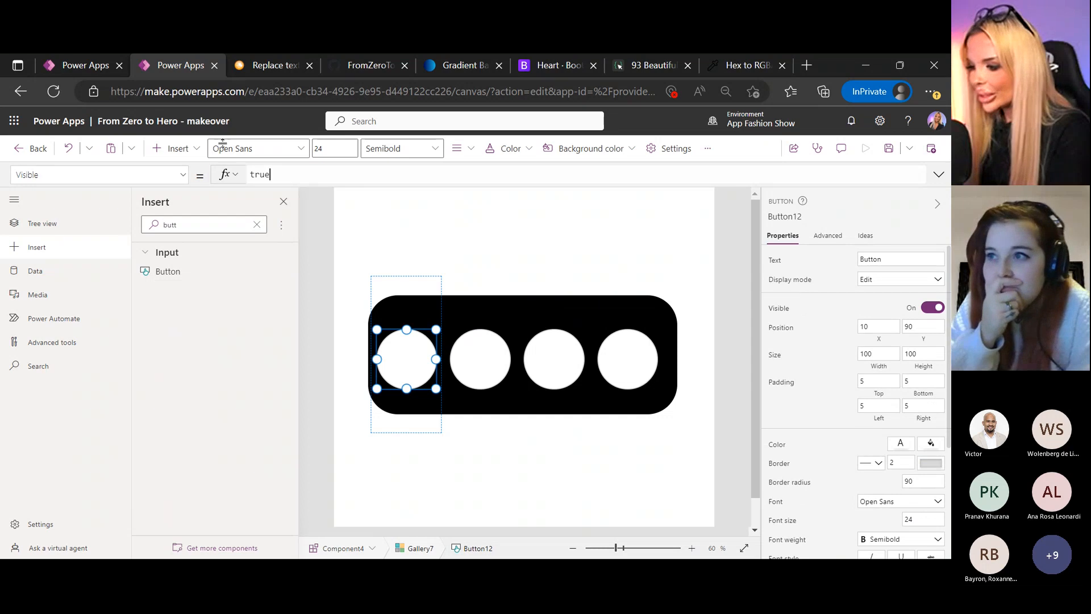
left_click(328, 175)
key("ctrl+a")
type("If(thisitem")
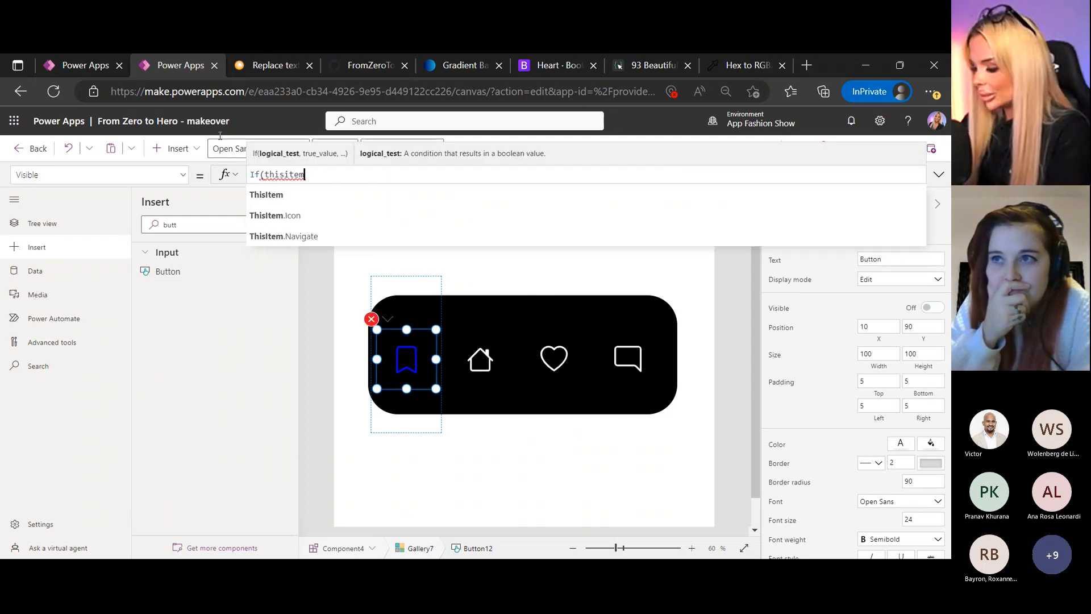
type(".")
key("Down")
key("Down")
key("Tab")
type(",. ")
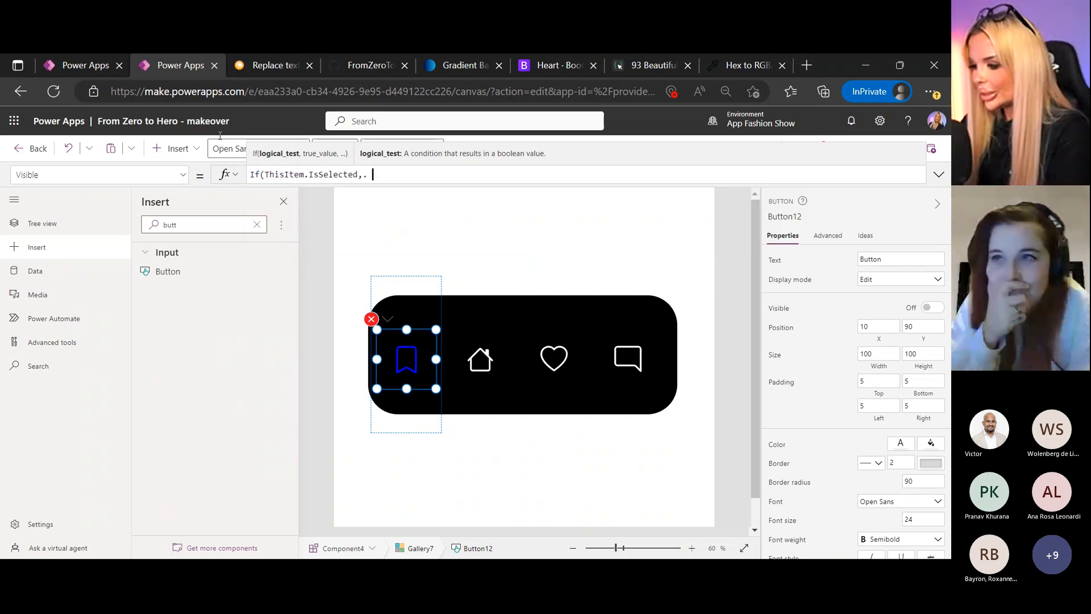
key("BackSpace")
key("BackSpace")
type(" true)")
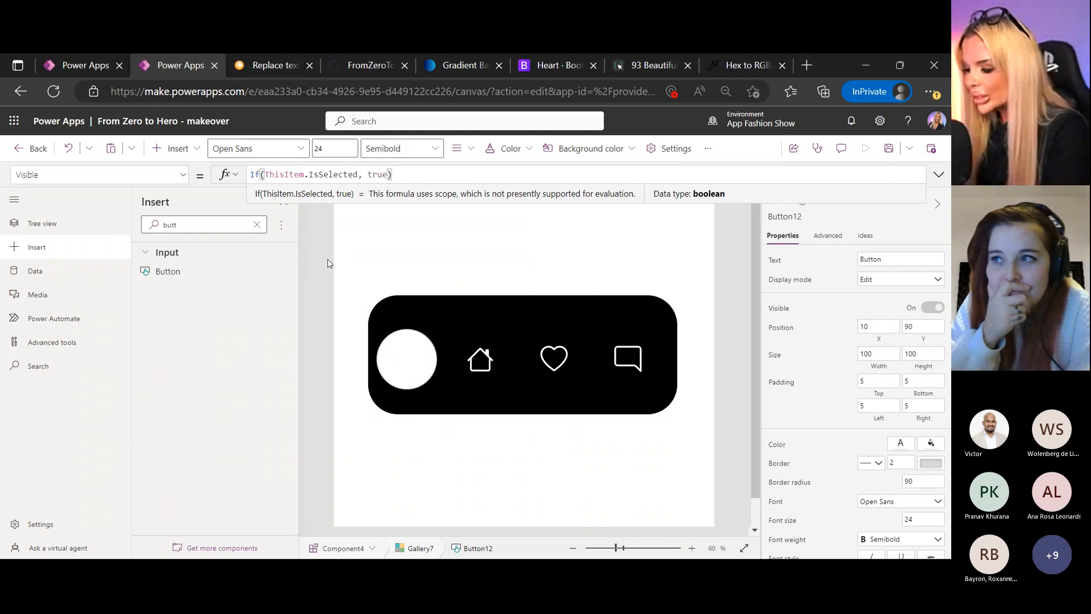
left_click(480, 359, "alt")
left_click(554, 358, "alt")
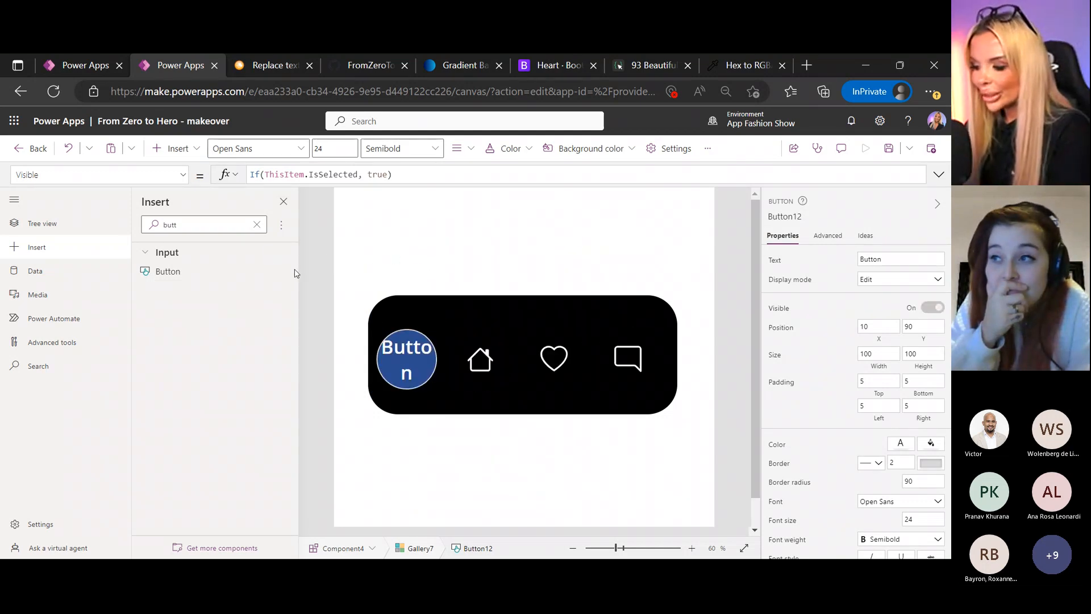
- Reorder the gallery contents so the icon image lies in front of the round button
left_click(39, 223)
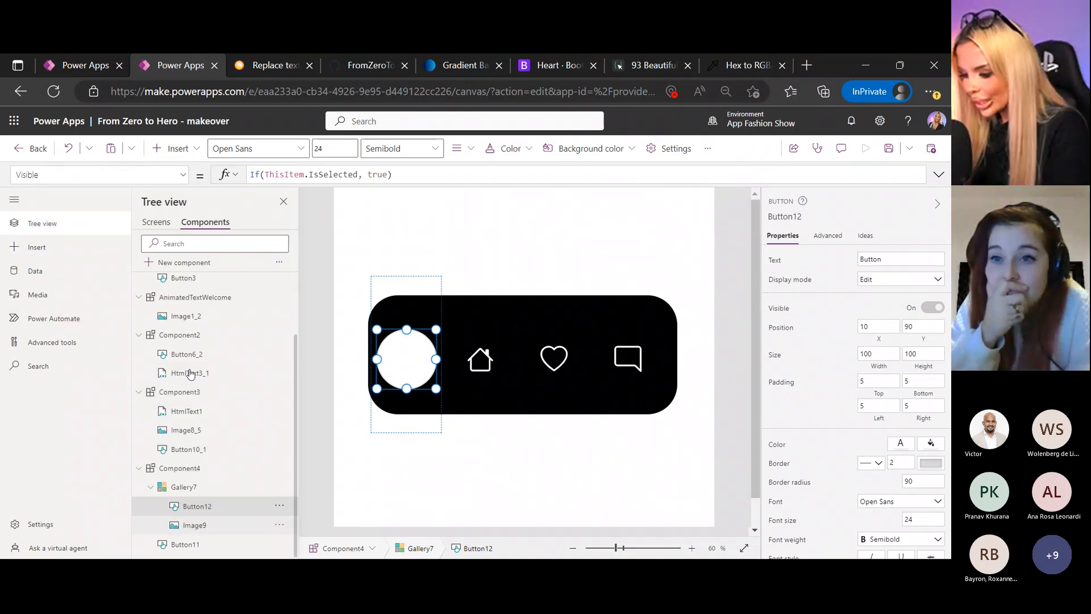
left_click(279, 525)
left_click(421, 462)
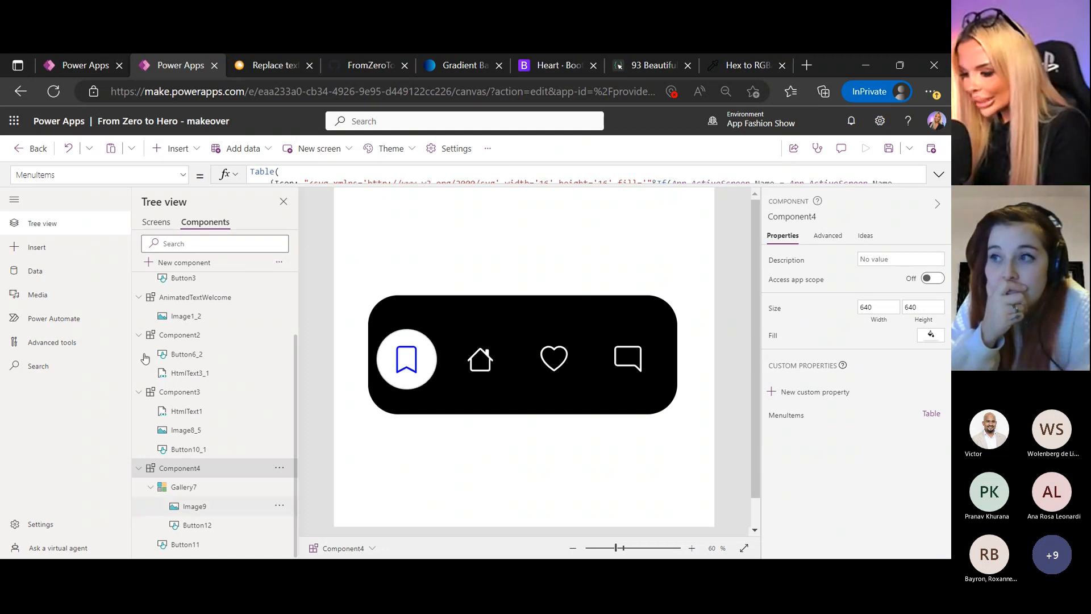
- Clear the gallery button's text and set its HoverFill to RGBA(96,96,96,0.3)
left_click(85, 175)
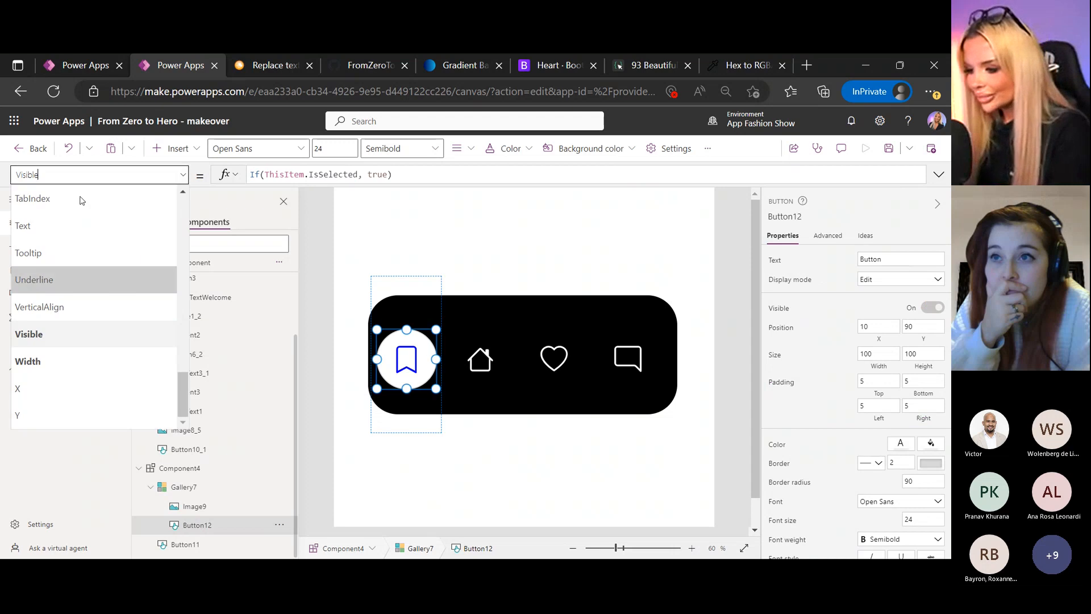
scroll(60, 214, "up", 8)
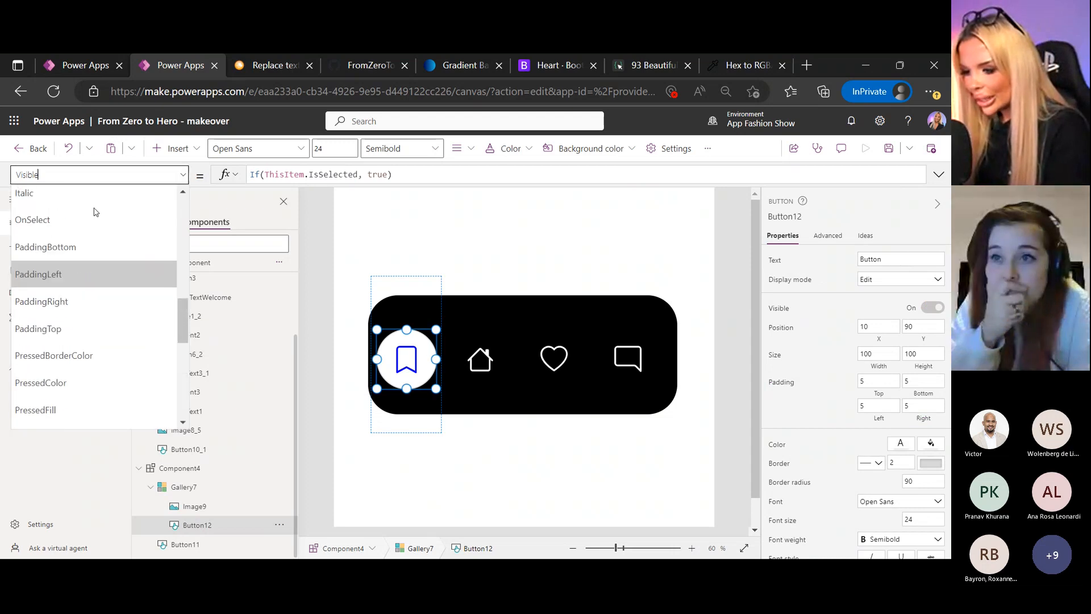
left_click(98, 203)
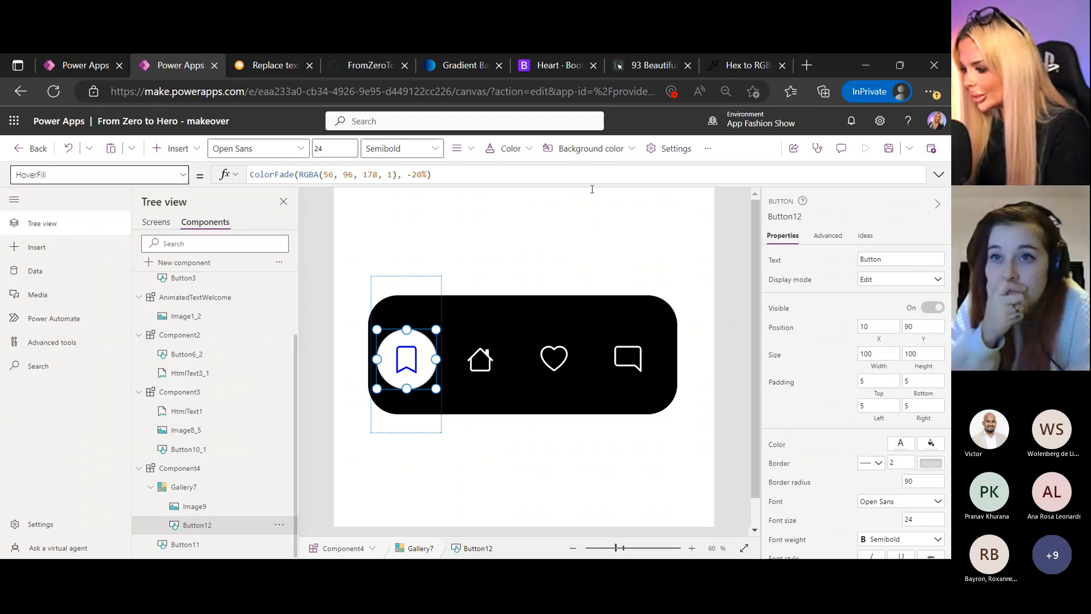
left_click(295, 174)
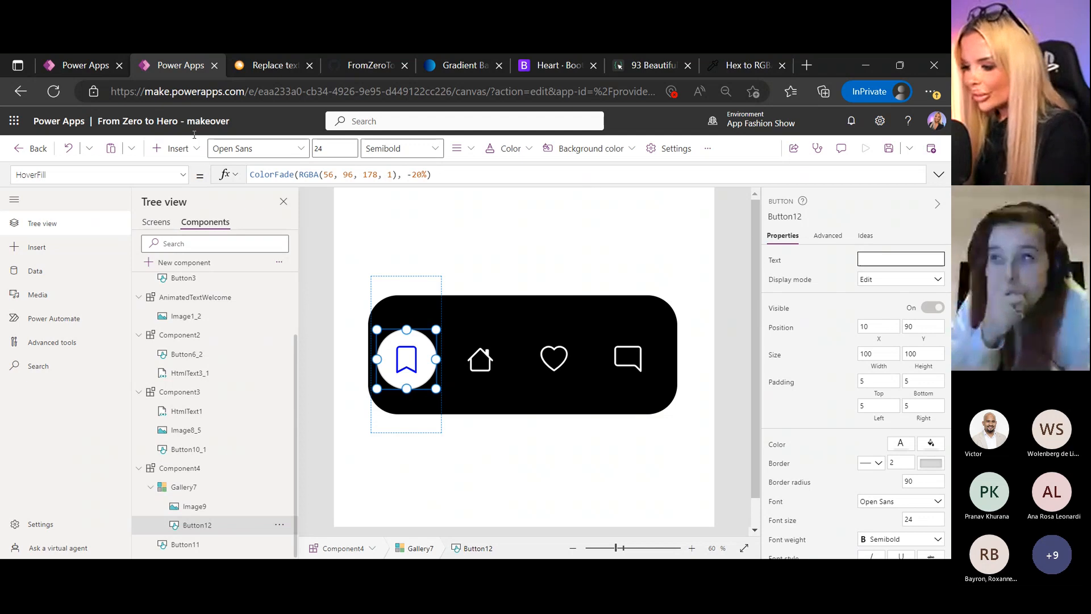
key("ctrl+a")
key("BackSpace")
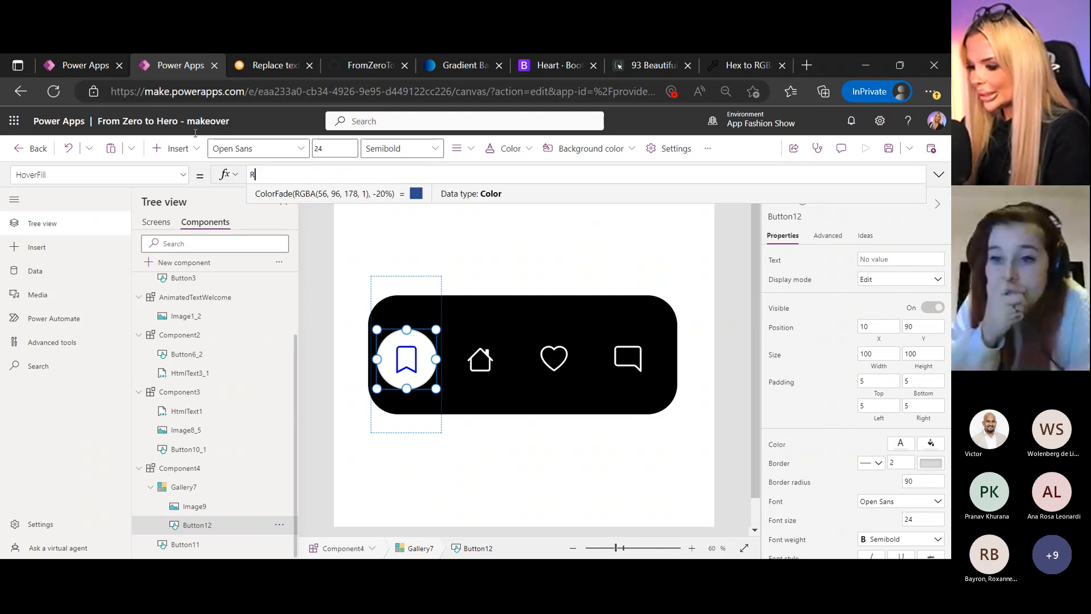
type("RGBA(96,96")
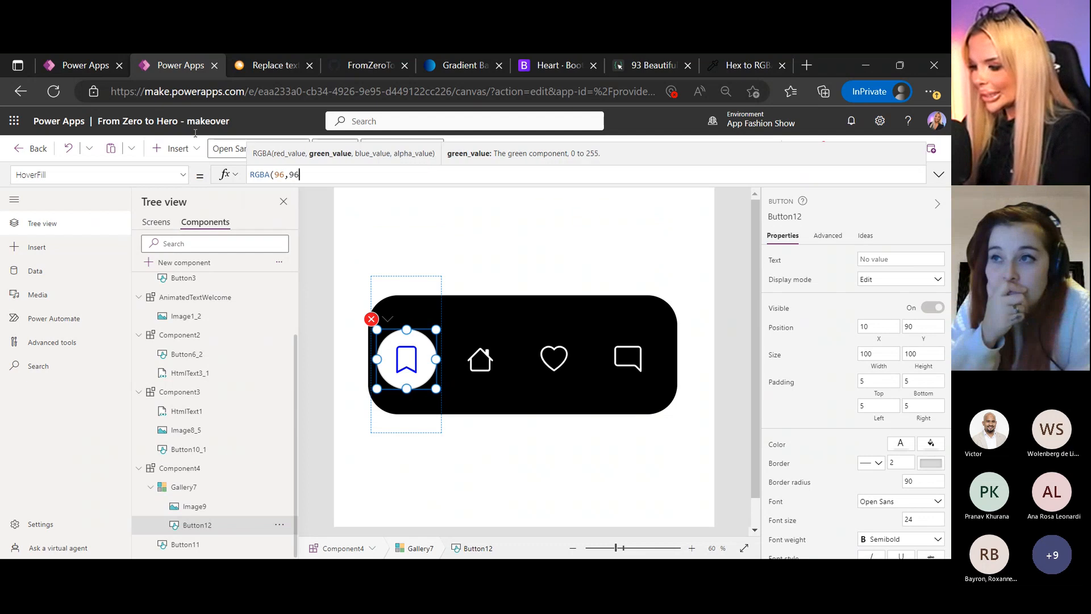
type(",96,0/.3")
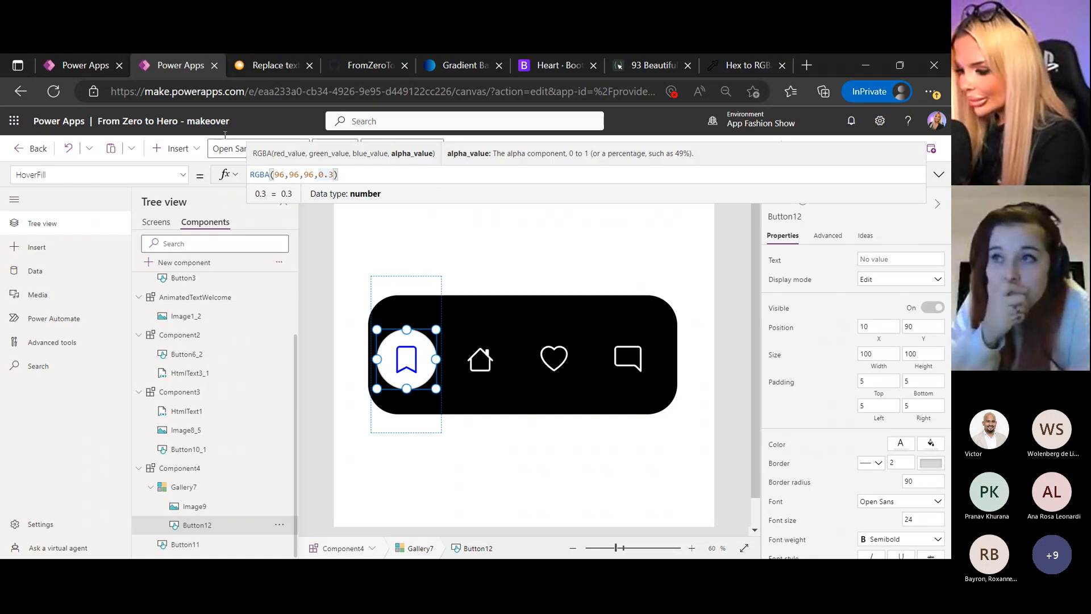
- Change the gallery button's HoverFill to RGBA(196,196,196,0.9)
key("BackSpace")
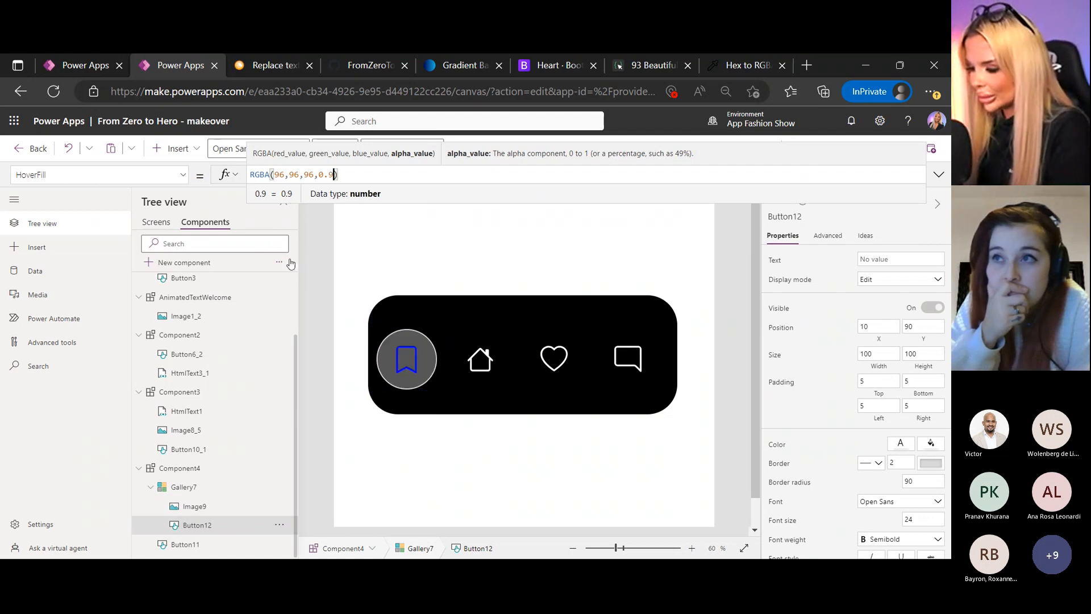
key("Left")
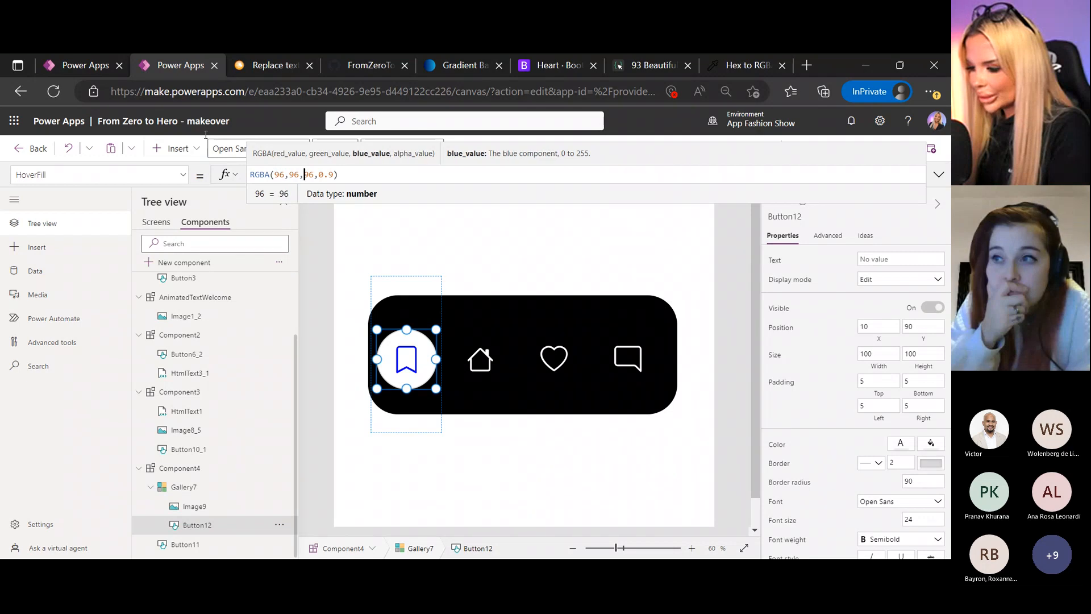
type("1")
key("Left")
key("Left")
key("Left")
key("Left")
type("1")
key("Left")
key("Left")
key("Left")
key("Left")
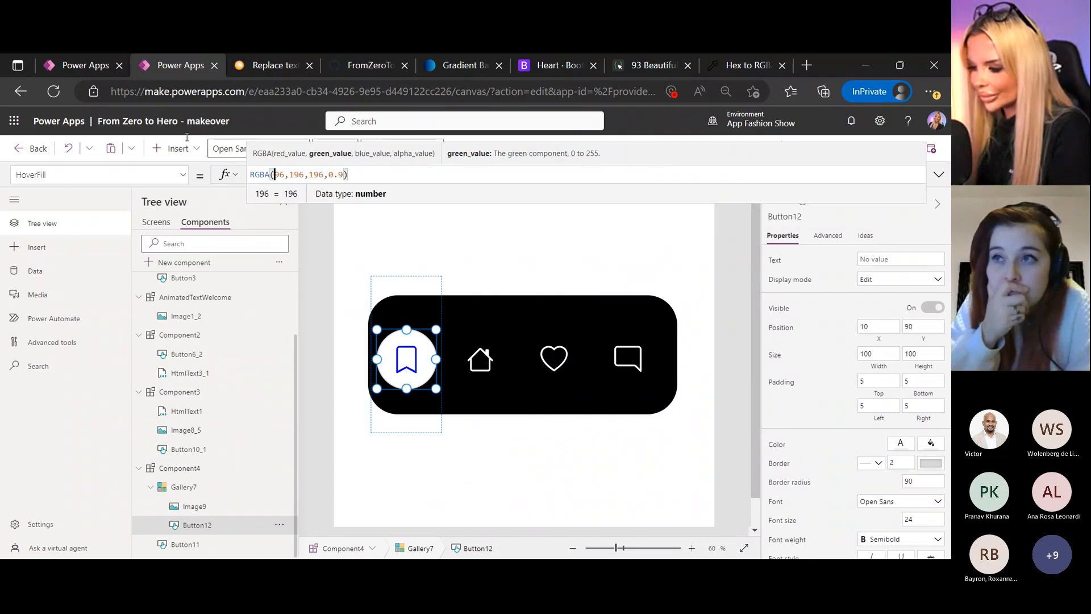
type("1")
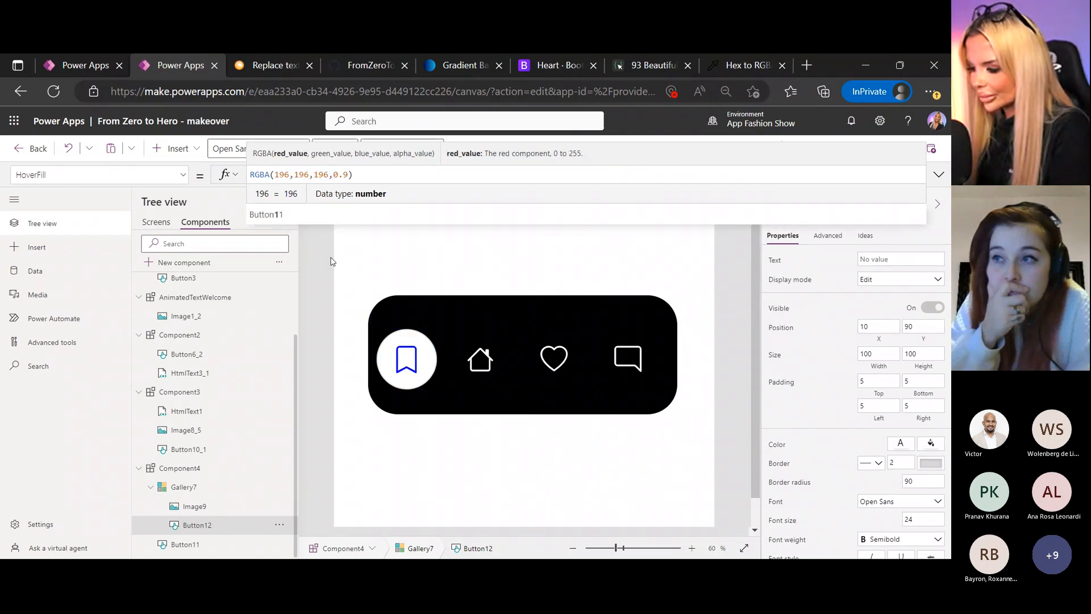
left_click(331, 259)
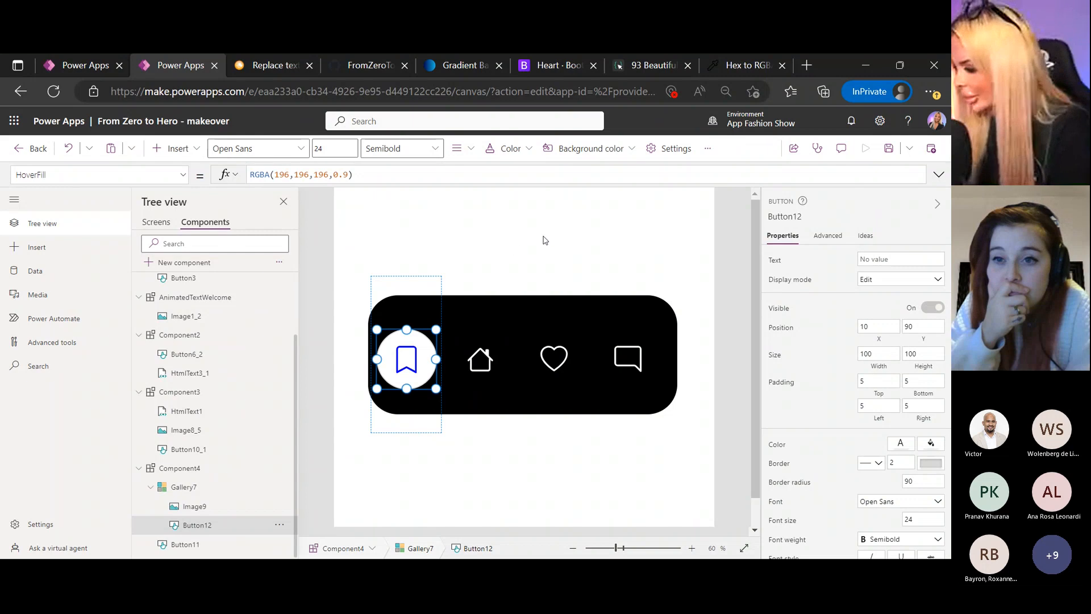
- Cut the If(ThisItem.IsSelected, true) formula out of the gallery button's Visible property
left_click(402, 175)
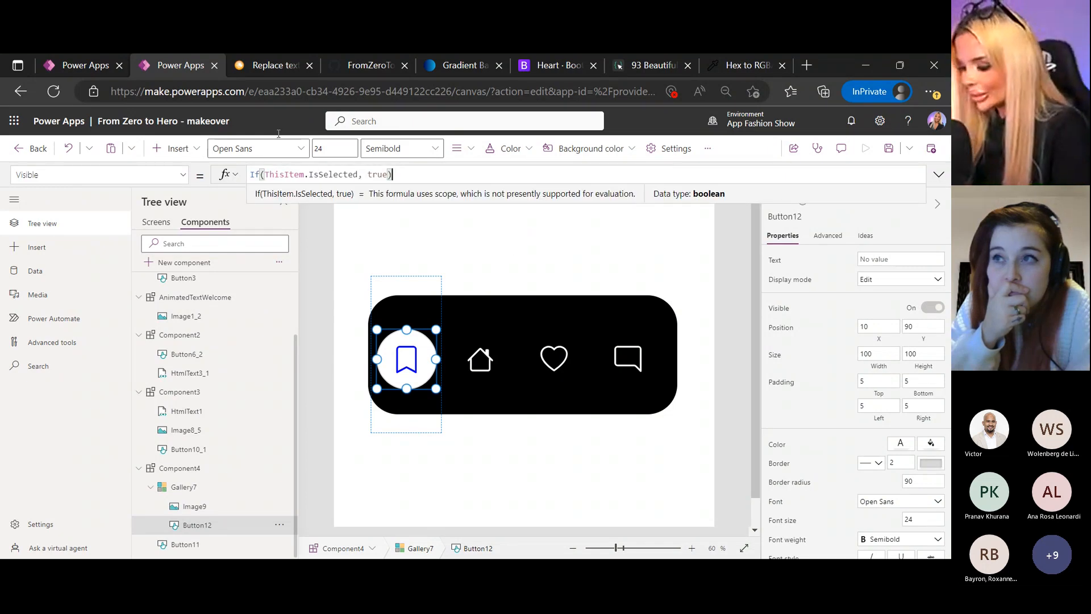
key("ctrl+a")
key("BackSpace")
left_click(225, 219)
left_click(392, 324)
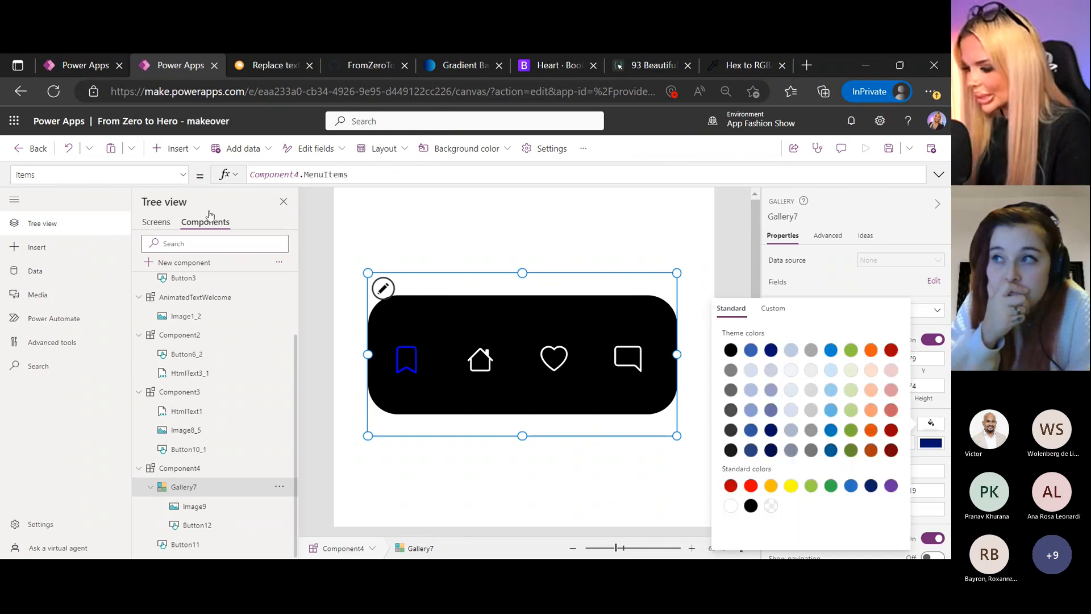
left_click(183, 174)
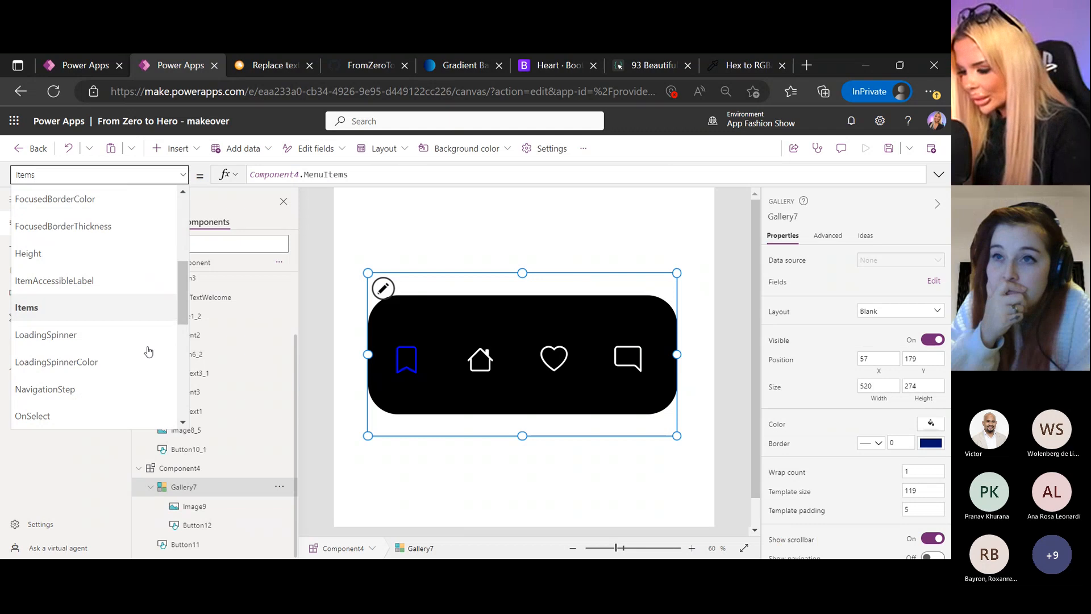
- Replace the gallery button's Fill value with the If(ThisItem.IsSelected, true) formula
left_click(197, 525)
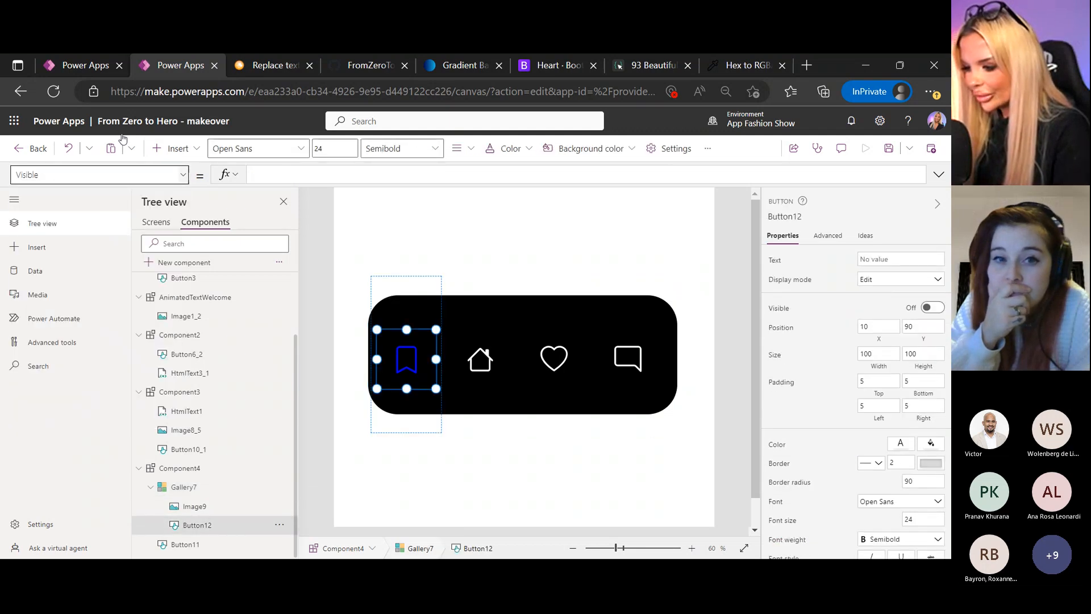
left_click(111, 174)
scroll(96, 210, "up", 10)
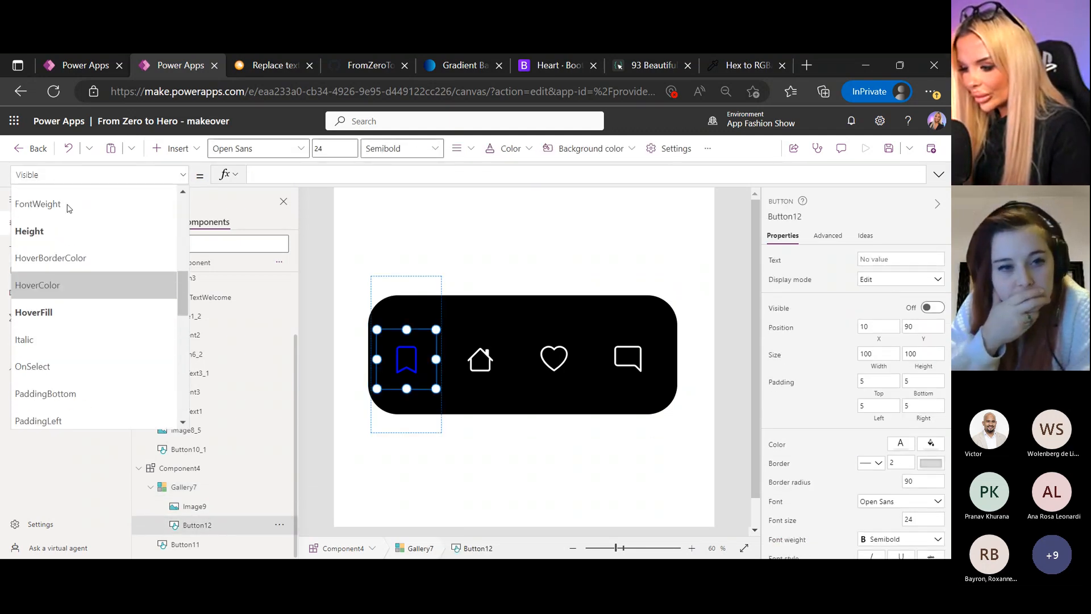
scroll(61, 199, "up", 2)
left_click(62, 275)
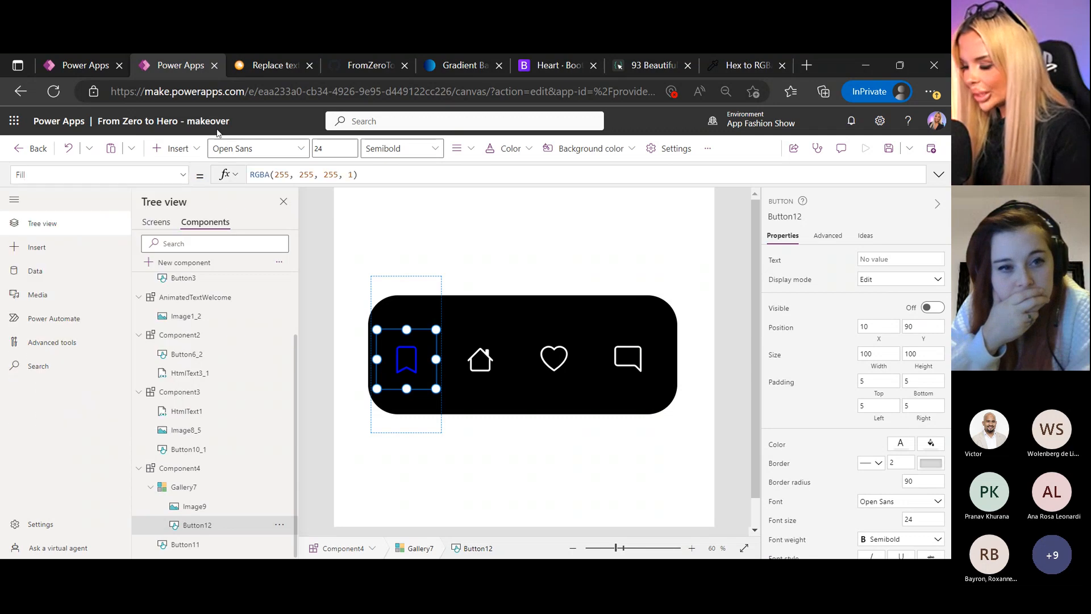
key("ctrl+a")
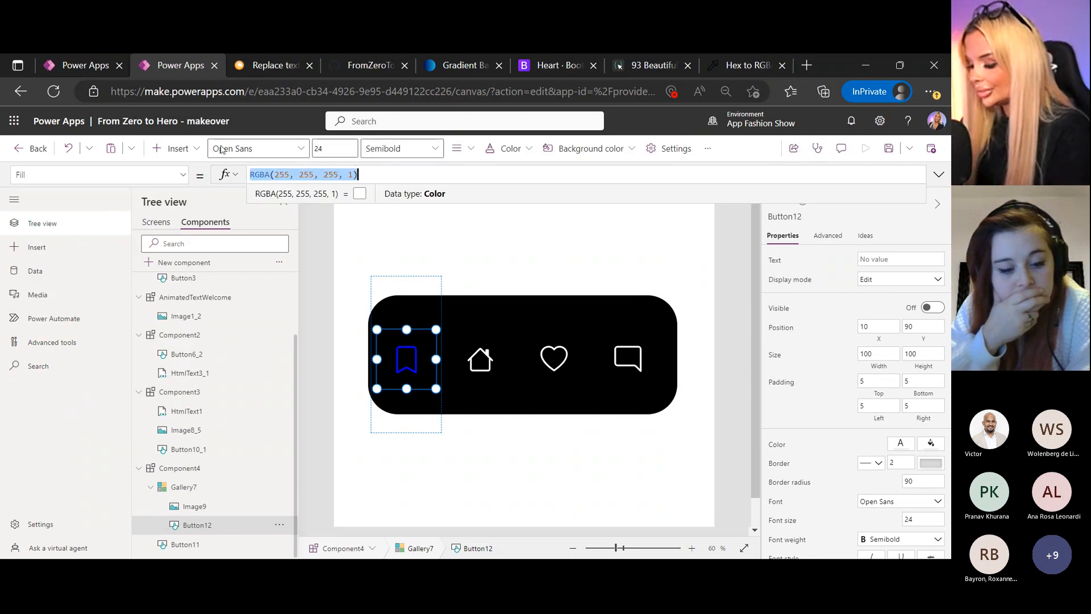
type("I")
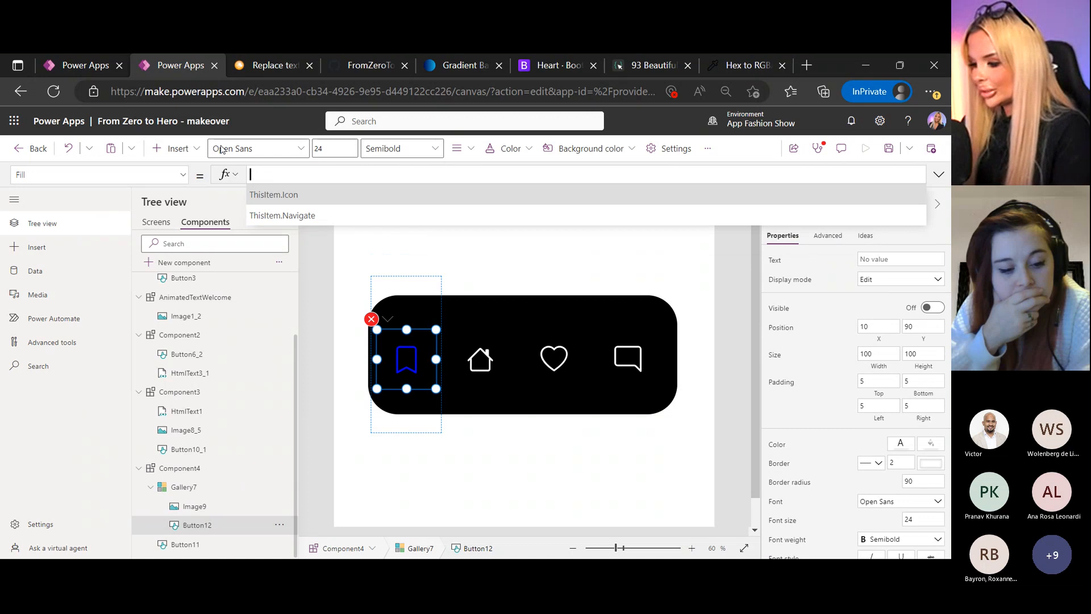
key("ctrl+v")
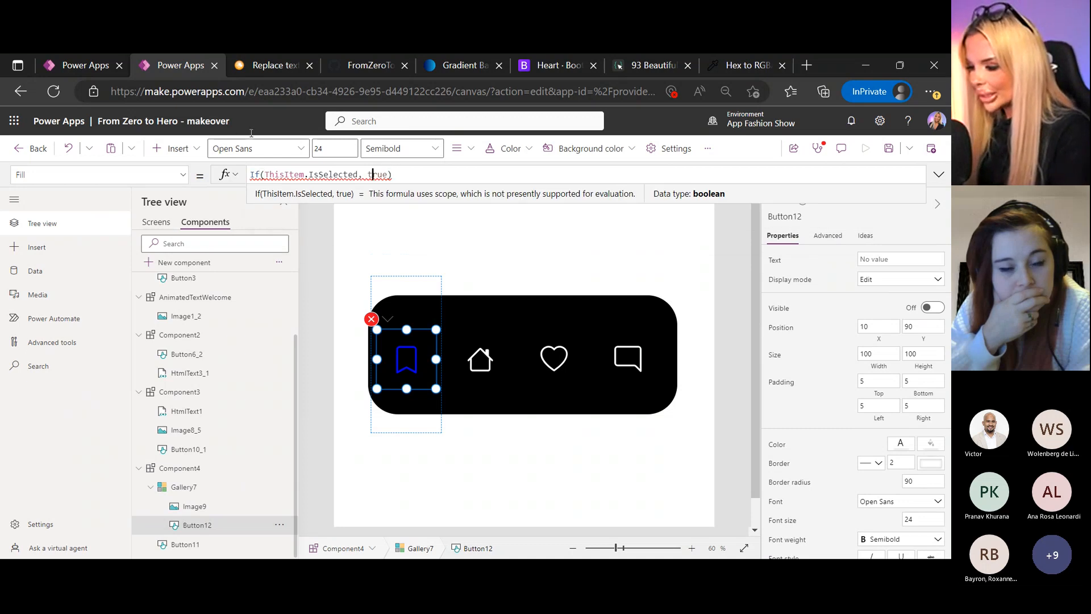
- Make the button's Fill formula return Color.AntiqueWhite when selected and Color.Black otherwise, and turn the button's visibility on
key("Left")
key("ctrl+shift+Left")
type("white,")
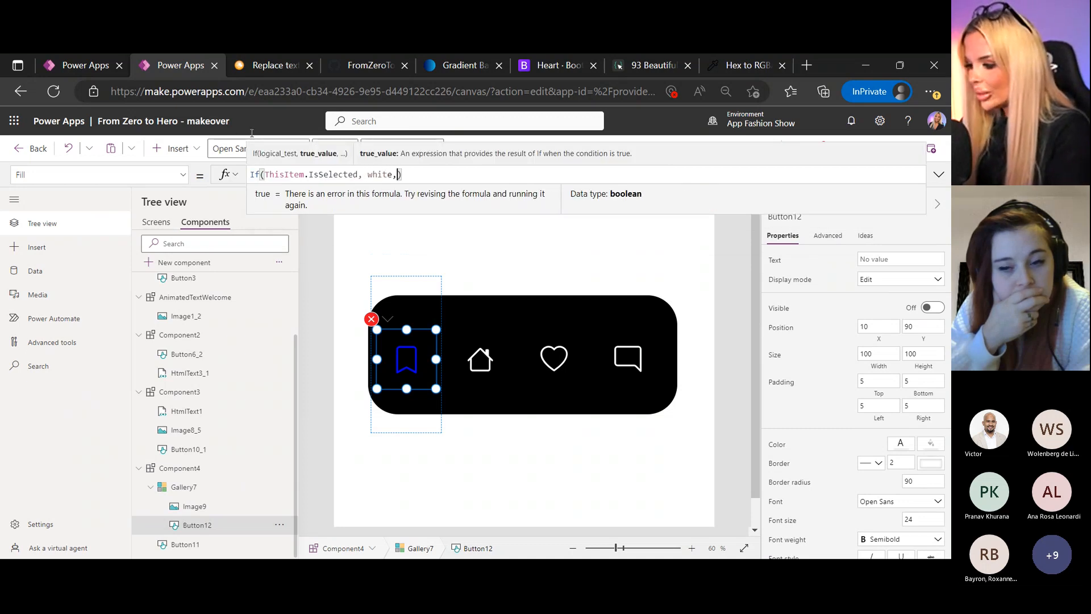
key("BackSpace")
key("BackSpace")
key("BackSpace")
key("BackSpace")
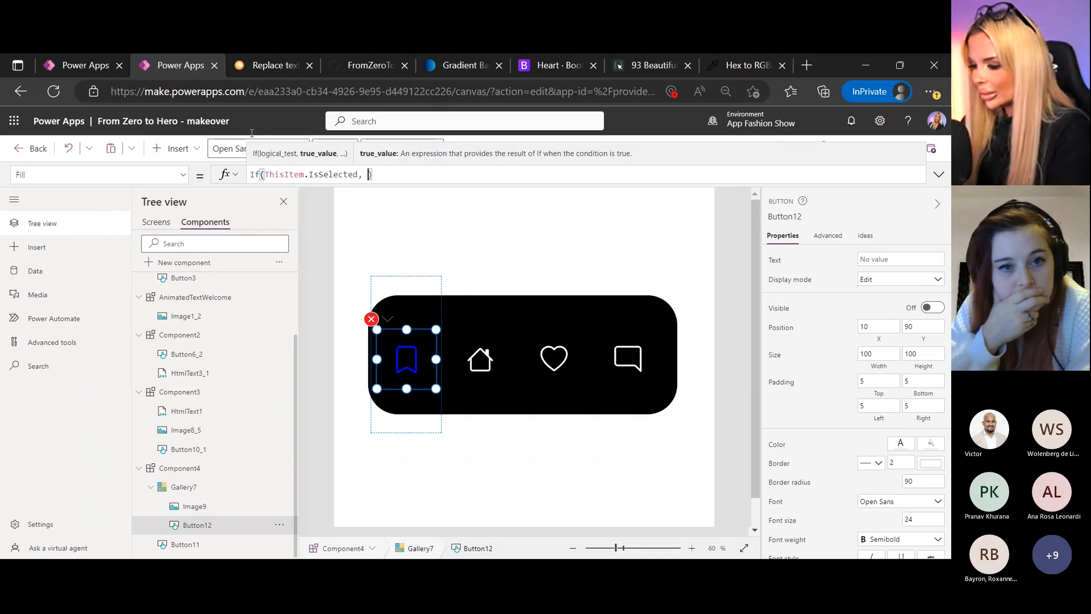
type("Wh")
key("Up")
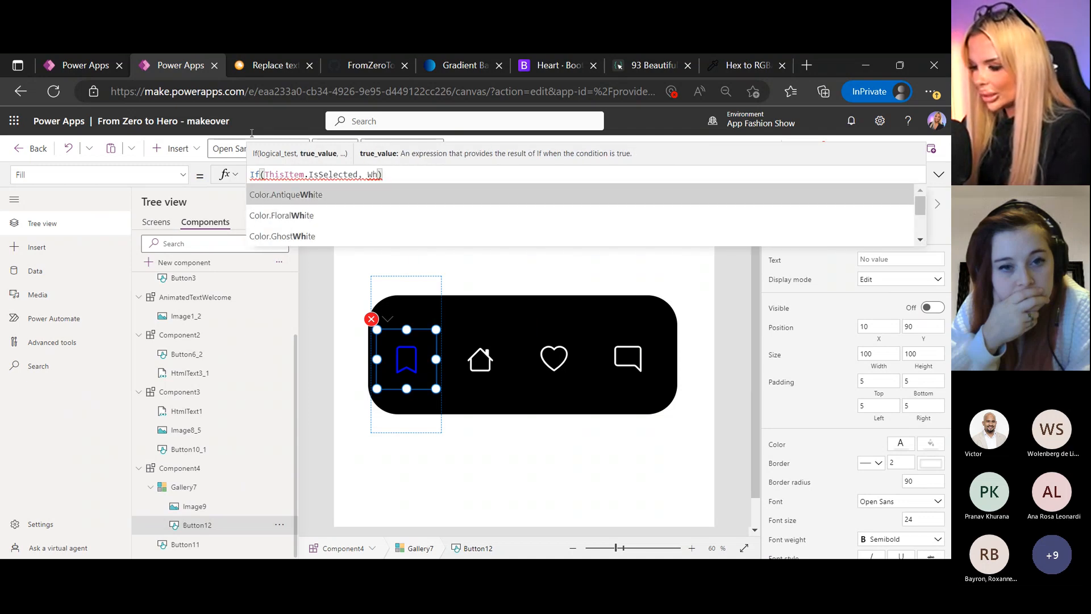
key("Tab")
type(", bl")
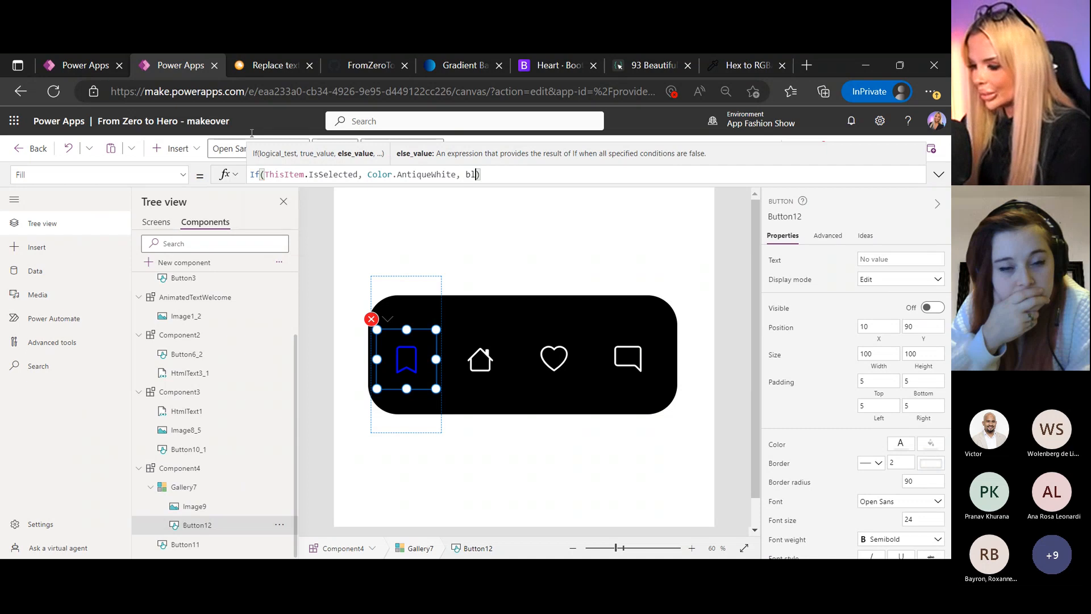
type("ack")
key("Tab")
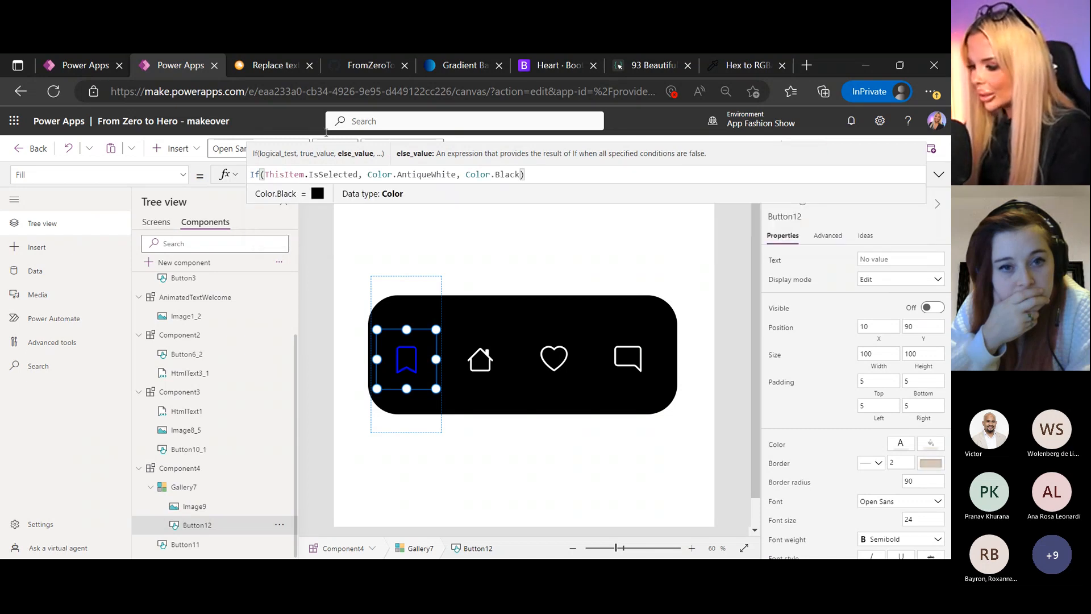
left_click(282, 254)
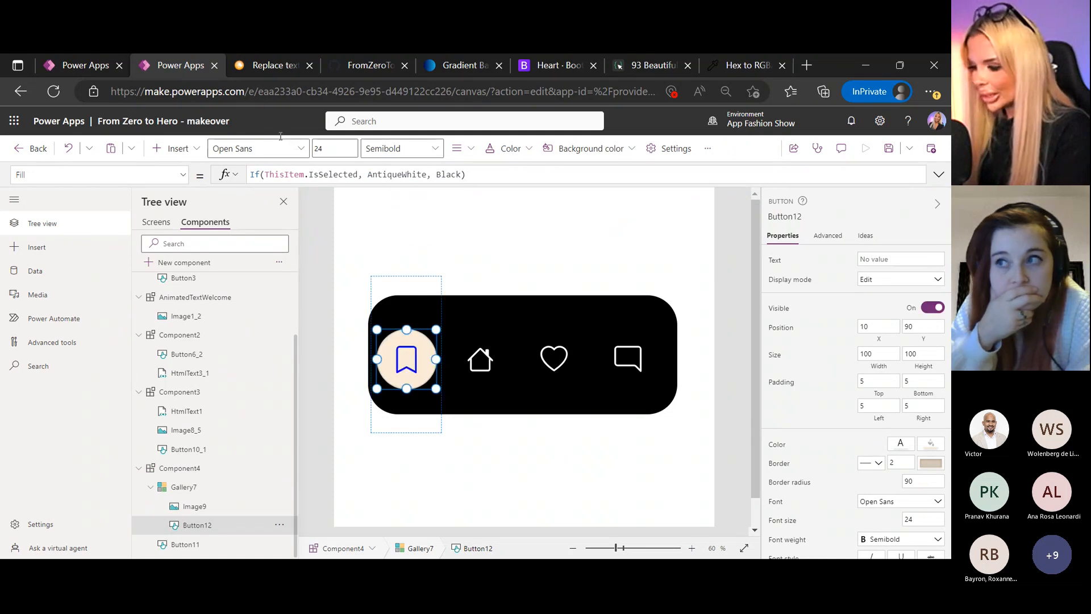
- Change the gallery button's Fill formula so that the selected item returns Color.White
left_click(419, 175)
double_click(426, 174)
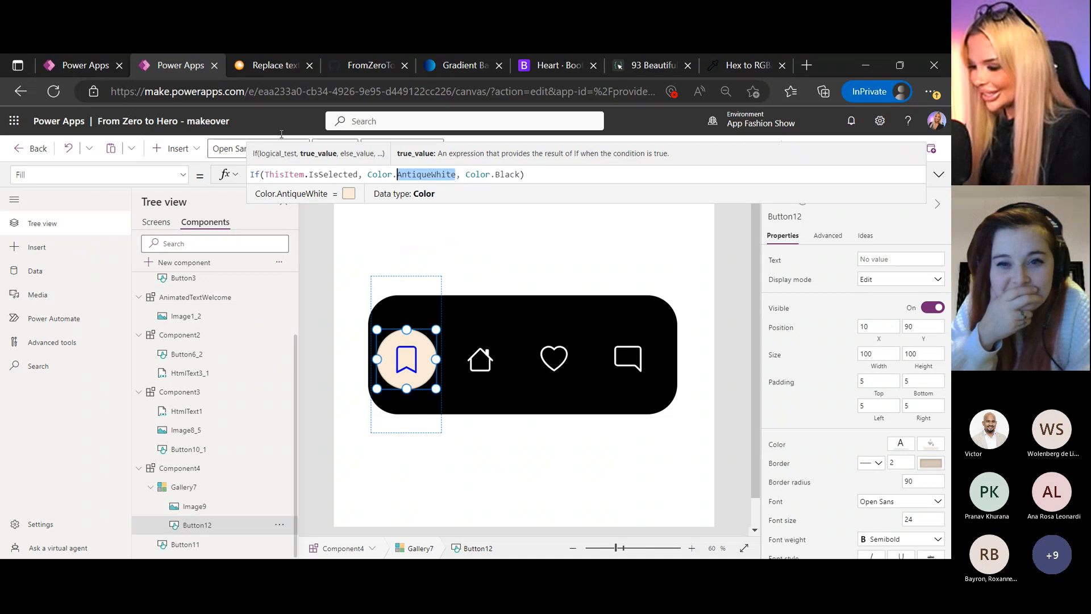
type("white")
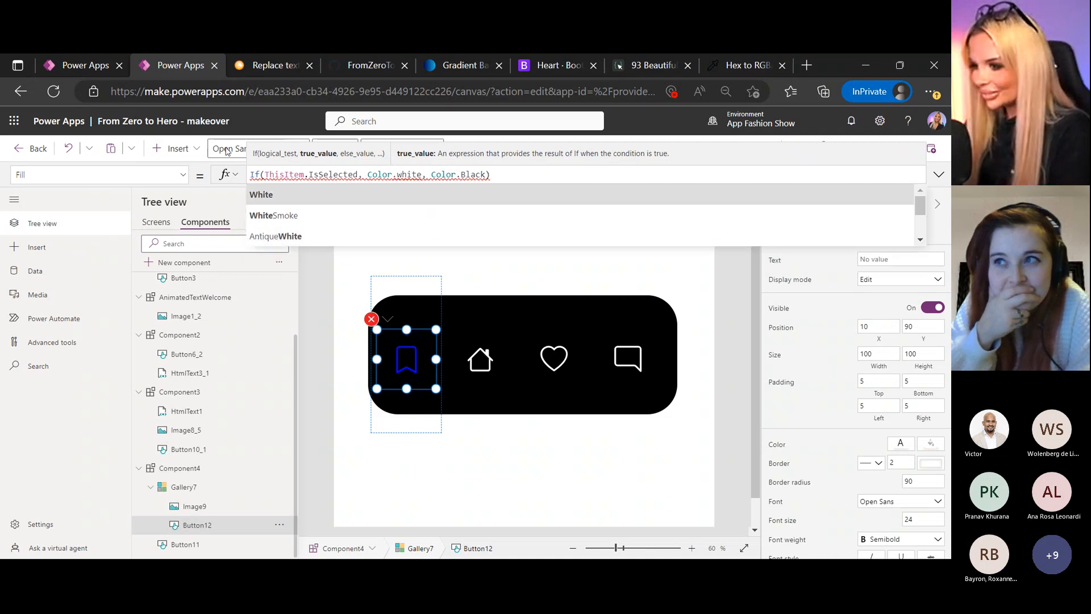
left_click(250, 189)
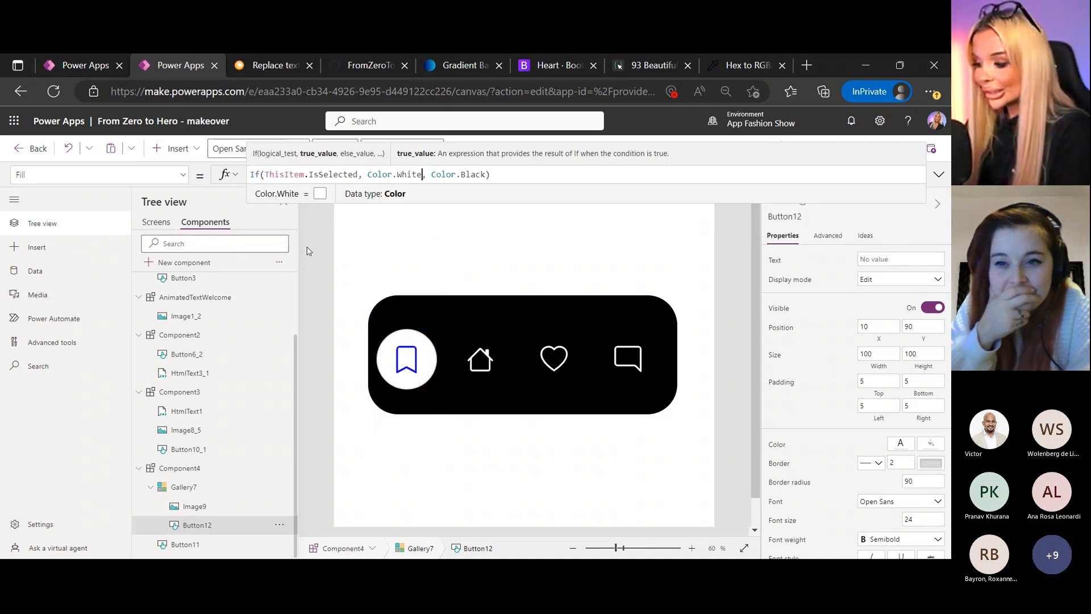
left_click(341, 245)
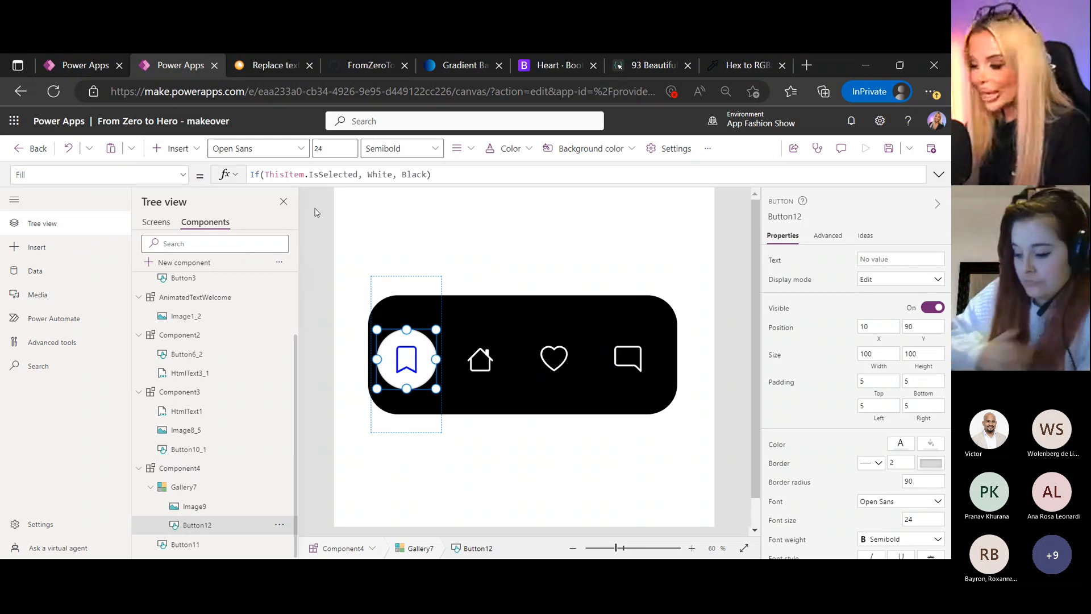
- In Component4's MenuItems formula, set the bookmark icon's conditional fill colors to "black" when true and "white" otherwise
left_click(180, 467)
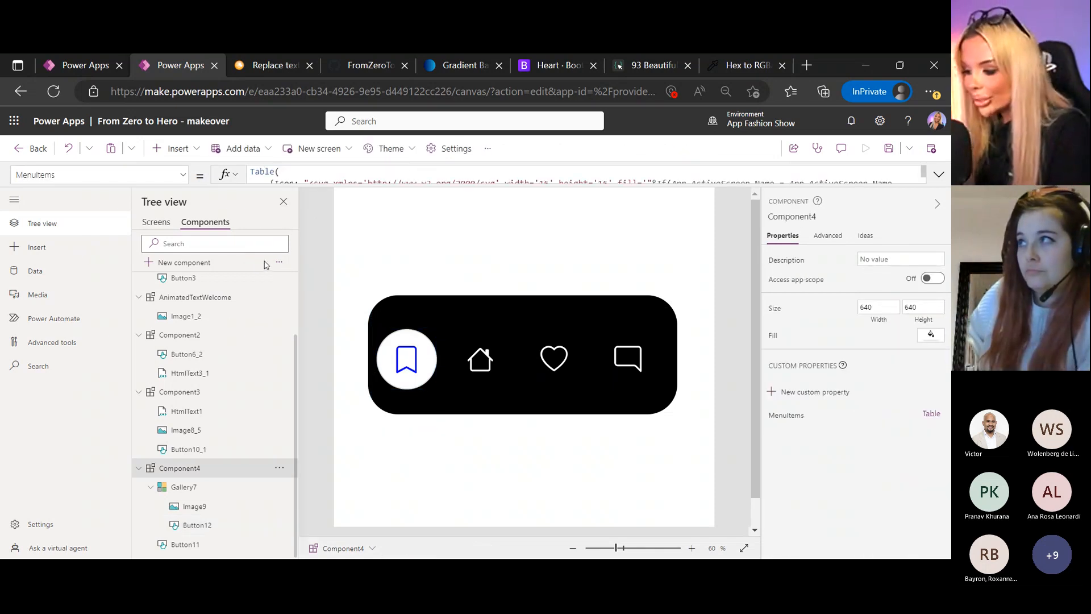
left_click(194, 506)
left_click(278, 172)
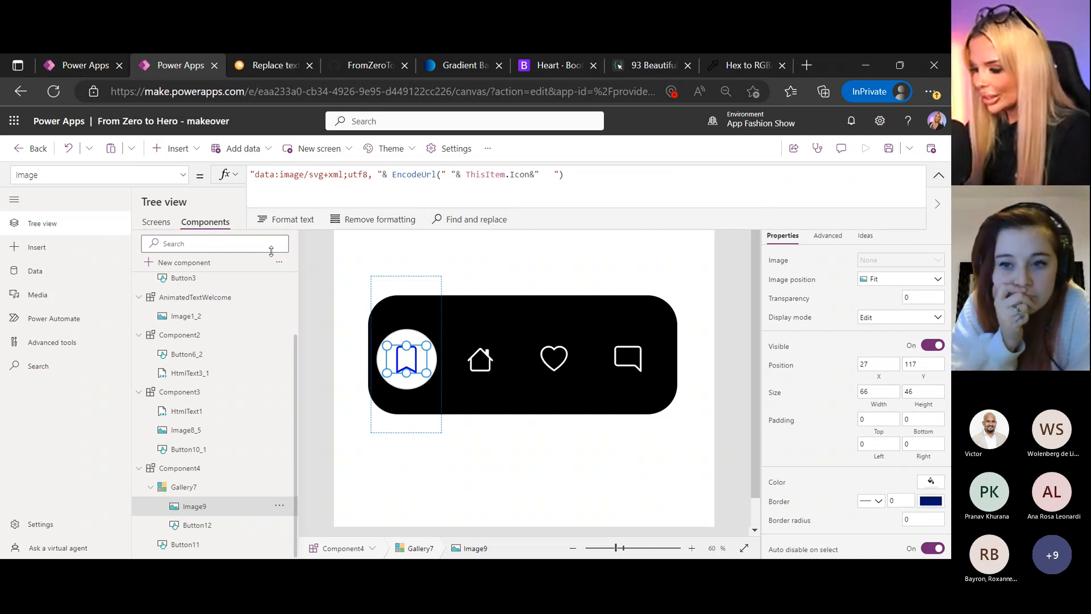
left_click(180, 468)
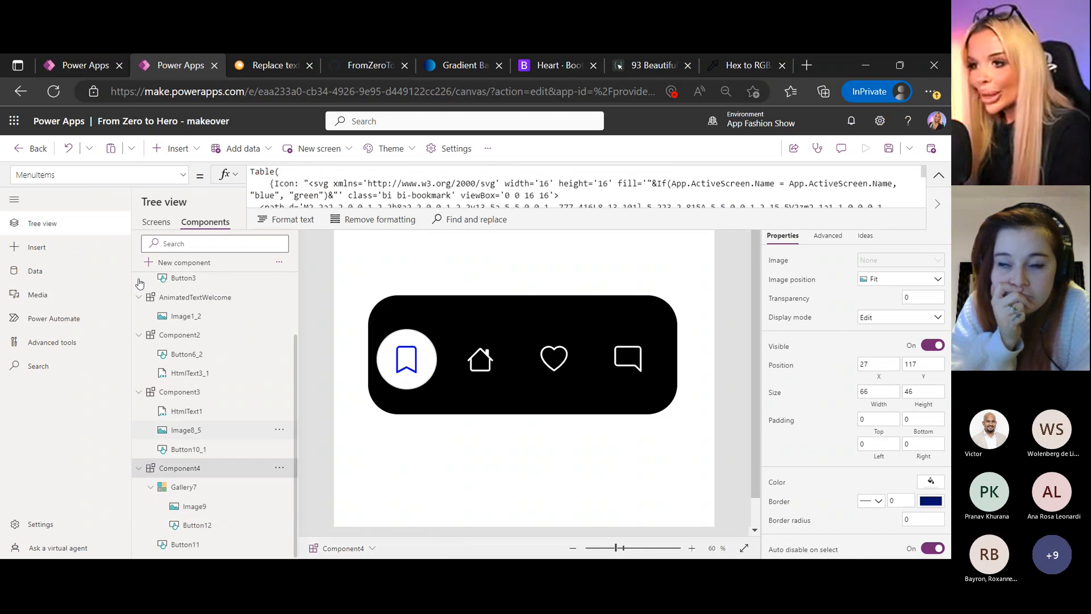
left_click(253, 177)
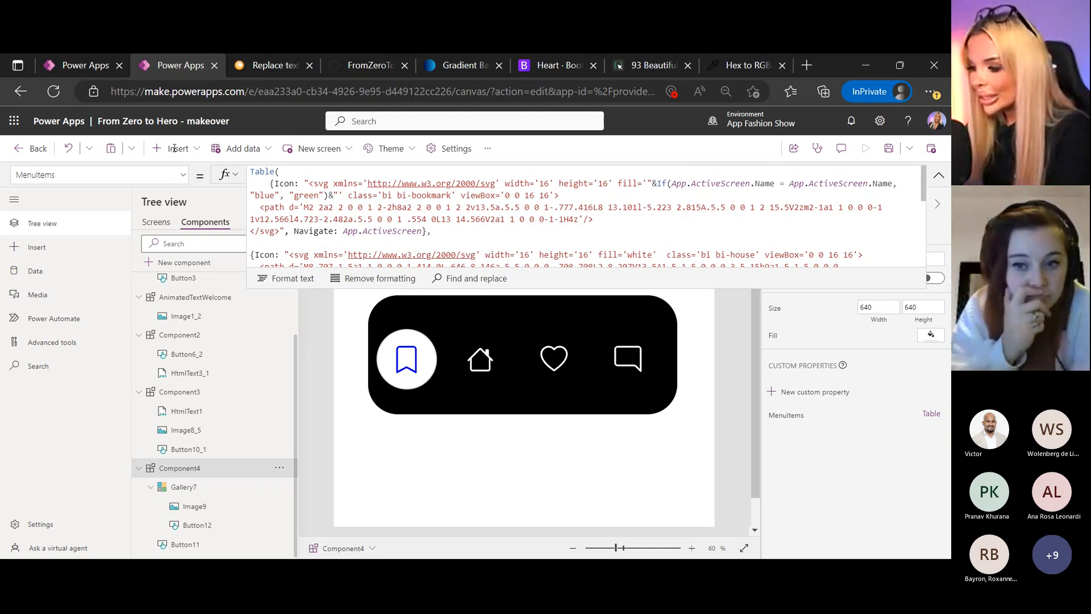
double_click(264, 195)
type("black")
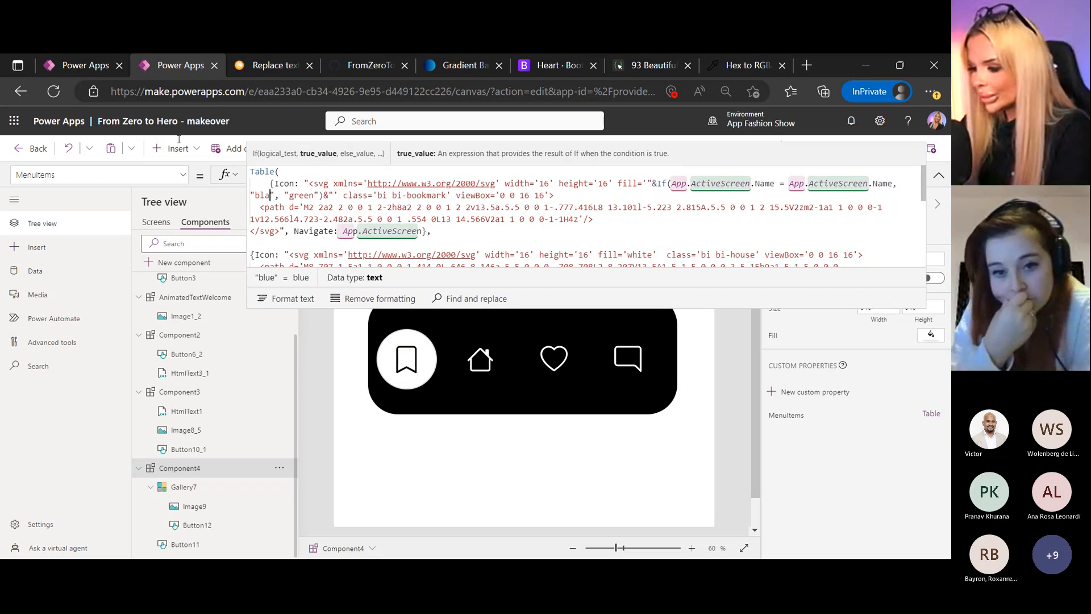
double_click(307, 195)
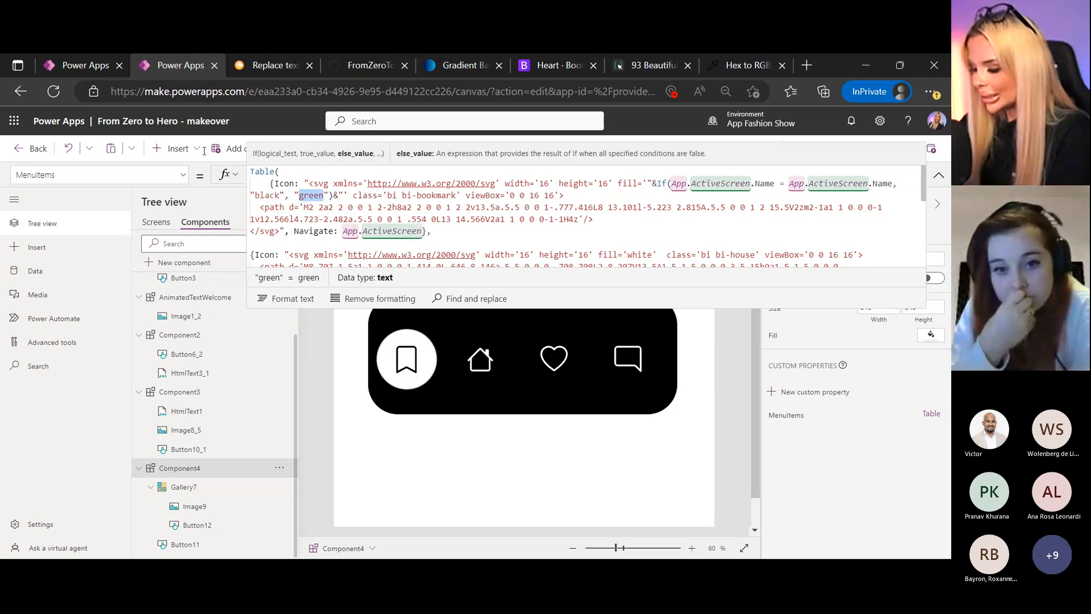
type("white")
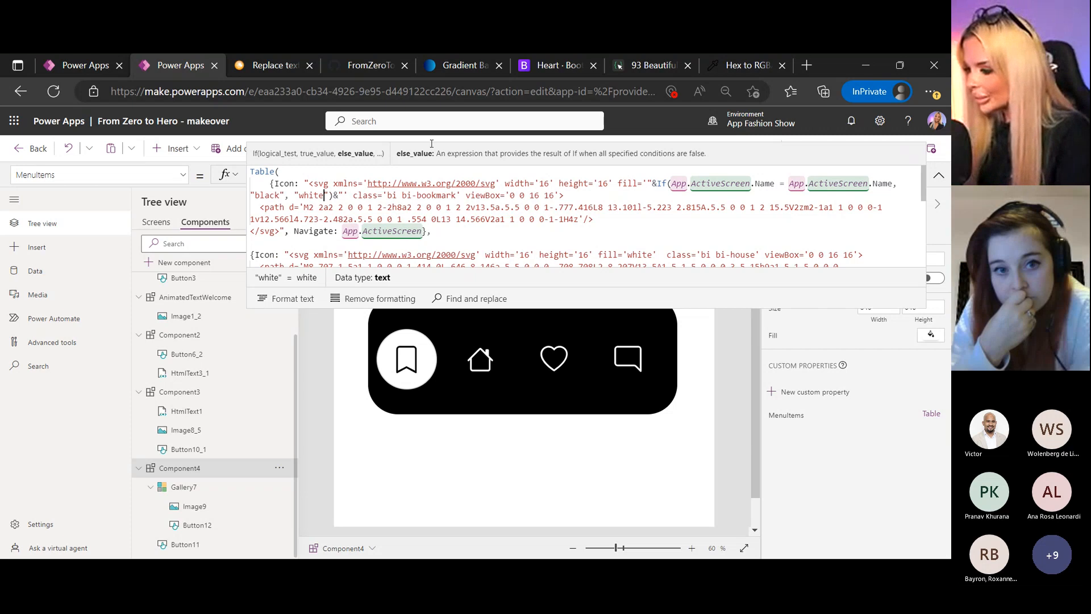
- Copy the bookmark icon's conditional fill expression and replace the house icon's fill='white' attribute with it
left_click(353, 195, "shift")
key("ctrl+c")
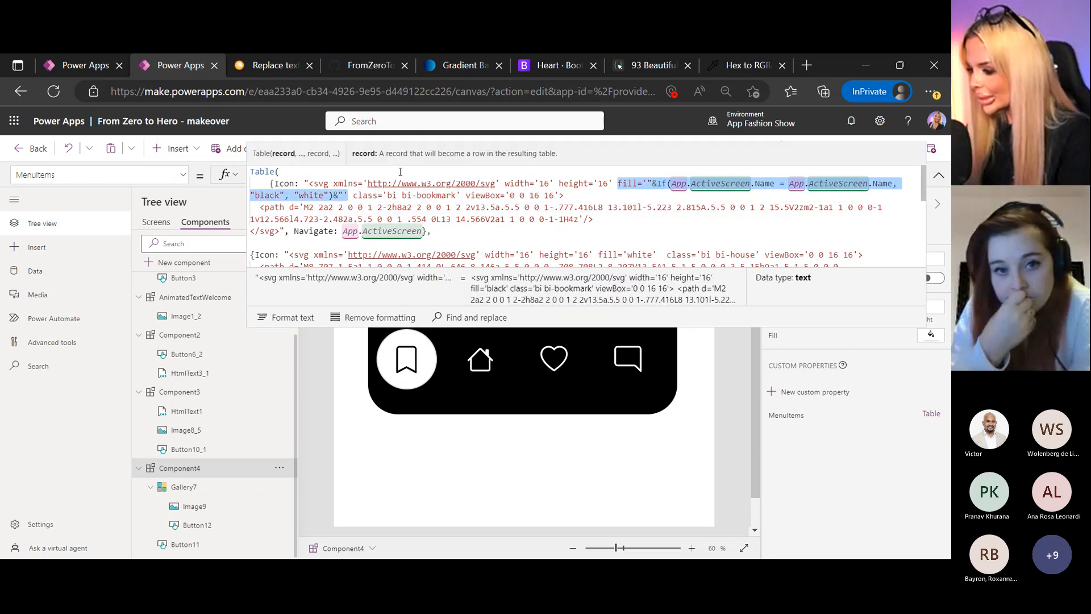
scroll(400, 172, "down", 2)
left_click_drag(400, 157, 439, 157)
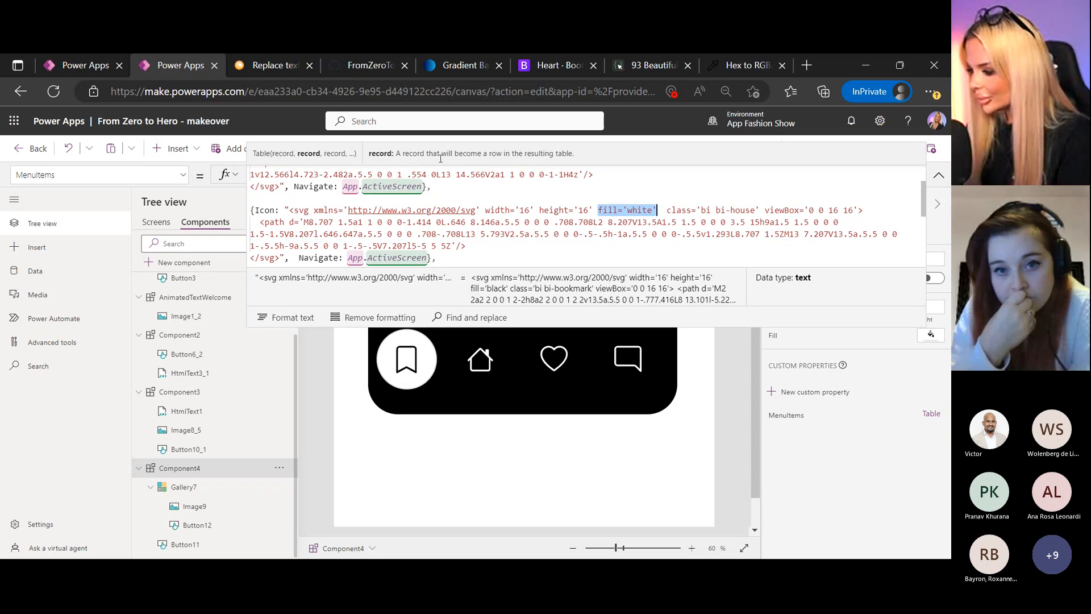
key("ctrl+v")
- Replace the heart icon's fill='white' attribute with the copied conditional black/white fill expression
scroll(312, 162, "down", 1)
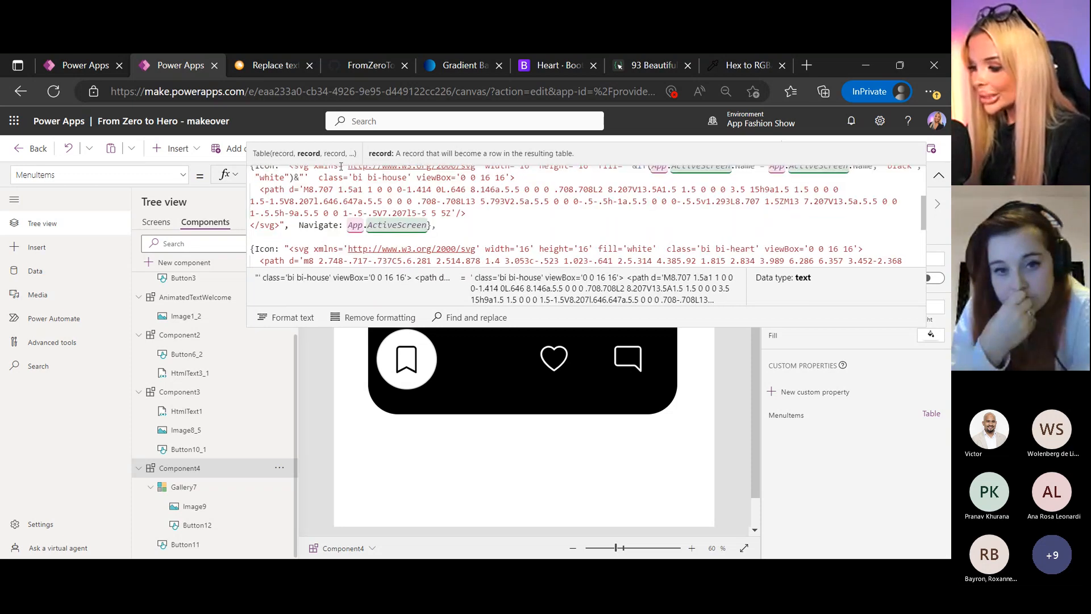
scroll(341, 166, "down", 2)
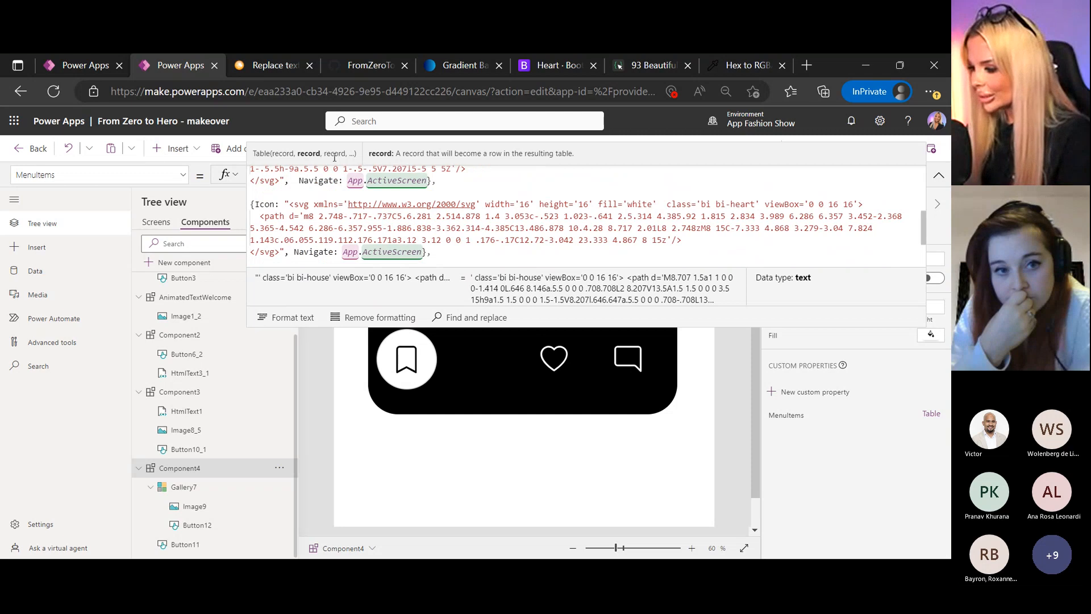
key("shift+Right")
key("shift+Right")
key("shift+Right")
key("shift+Right")
key("shift+Right")
key("shift+Right")
key("shift+Right")
key("shift+Right")
key("shift+Right")
key("shift+Right")
key("shift+Right")
key("shift+Right")
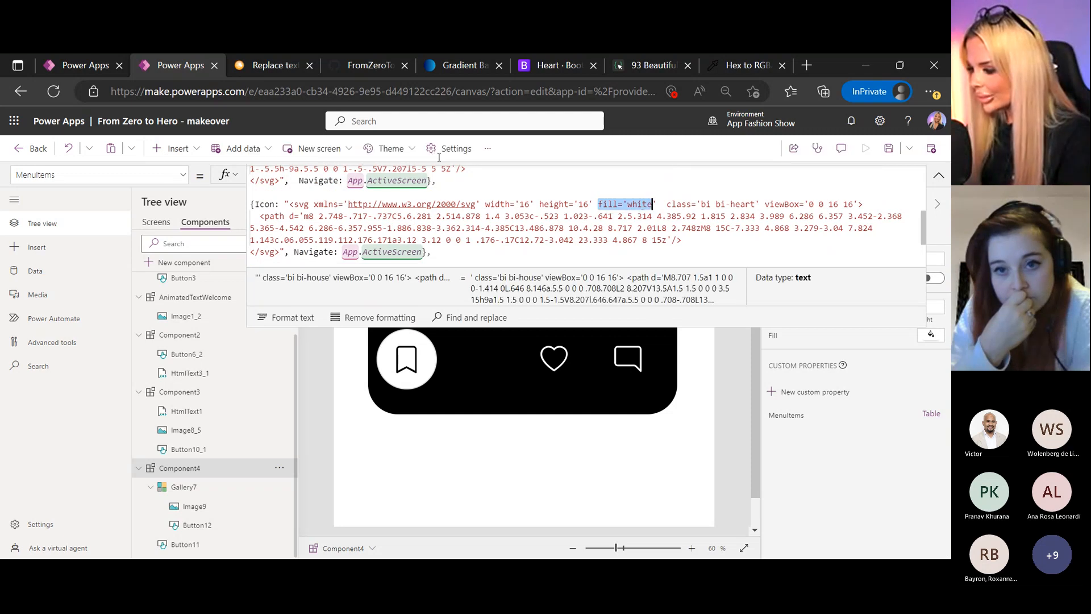
key("ctrl+v")
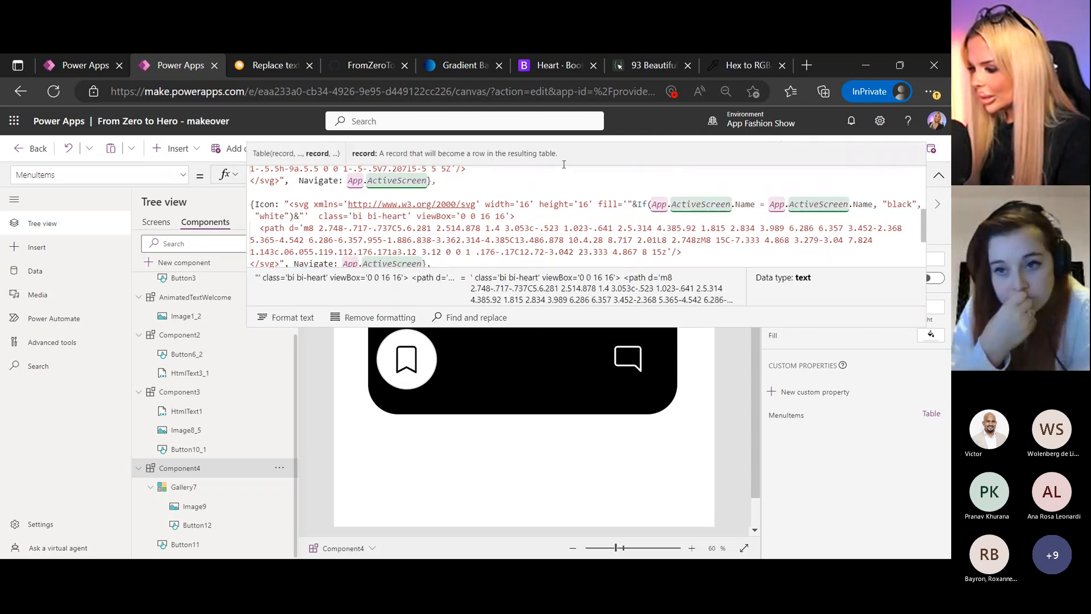
- Replace the chat icon's fill='white' attribute with the copied conditional fill expression, keeping a space after height='16'
scroll(251, 166, "down", 3)
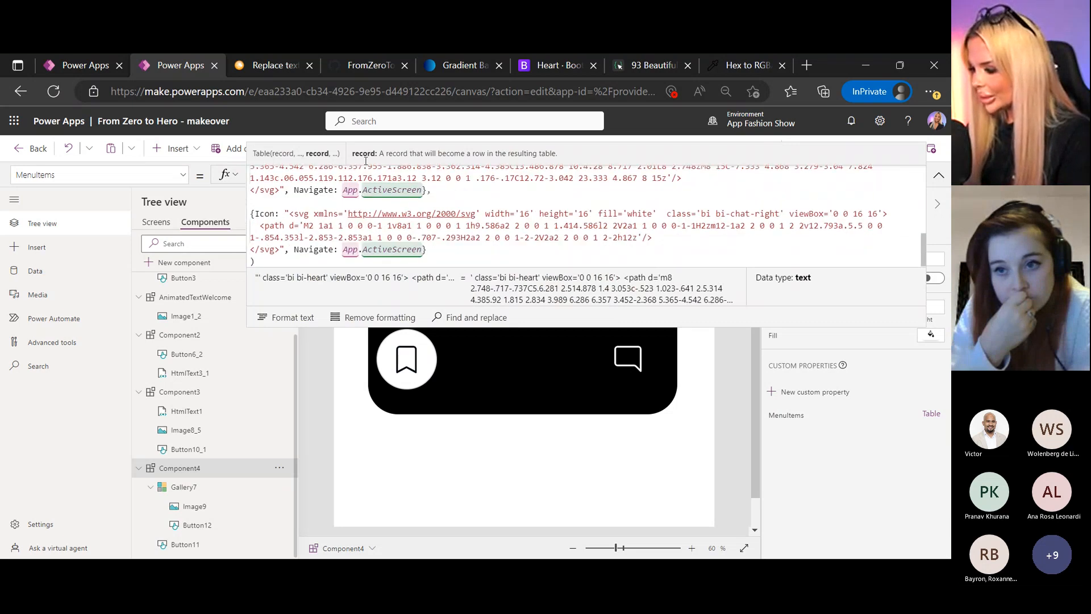
key("shift+Right")
key("shift+Right")
key("shift+Right")
key("shift+Right")
key("shift+Right")
key("shift+Right")
key("shift+Right")
key("shift+Right")
key("shift+Right")
key("shift+Right")
key("shift+Right")
key("shift+Right")
key("shift+Right")
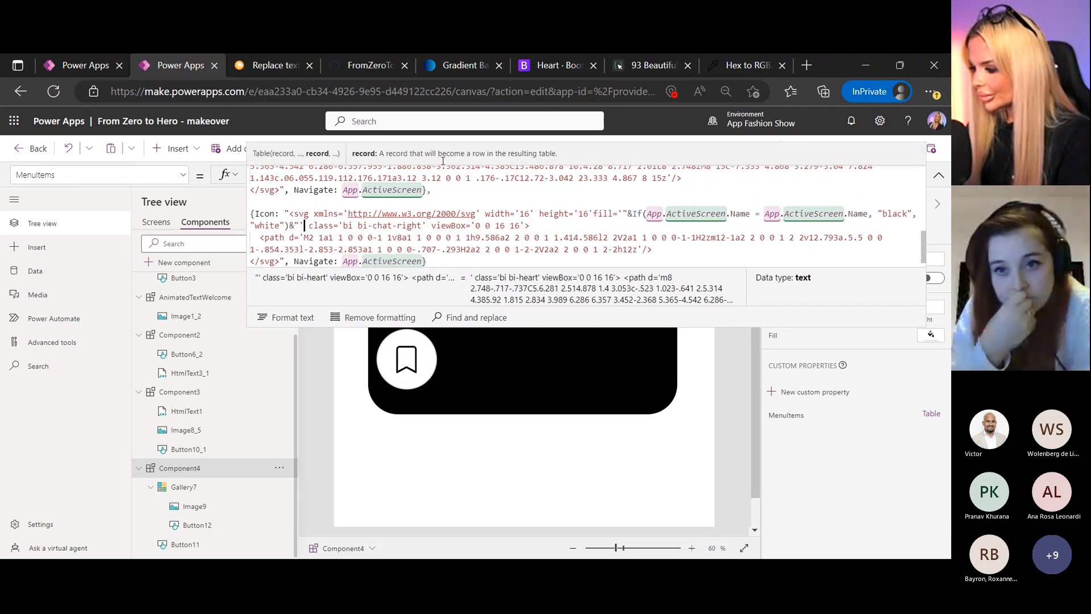
key("ctrl+v")
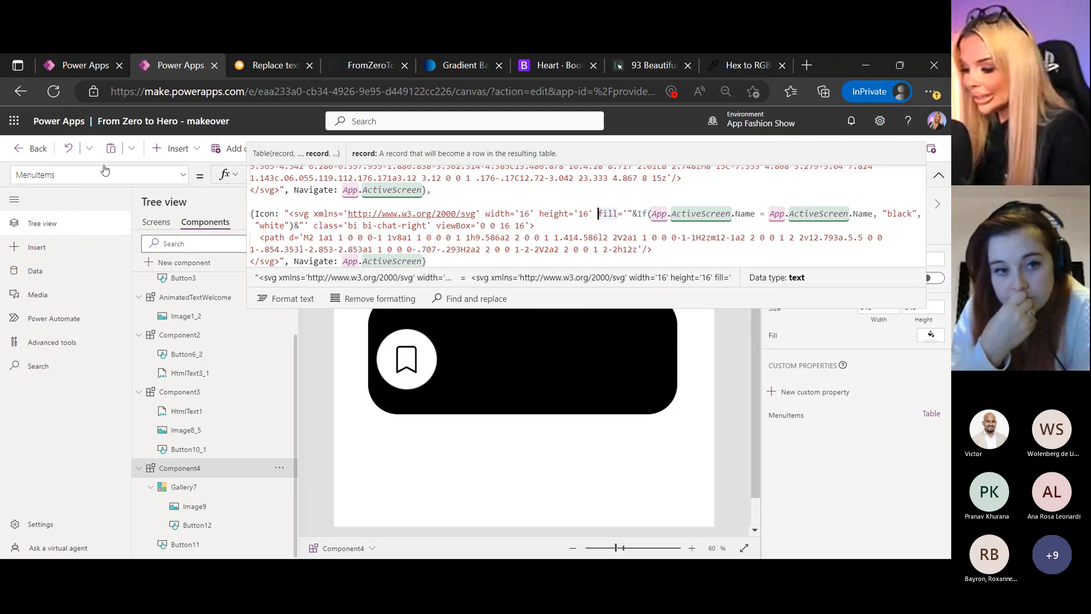
- Add a new blank screen to the app
left_click(156, 221)
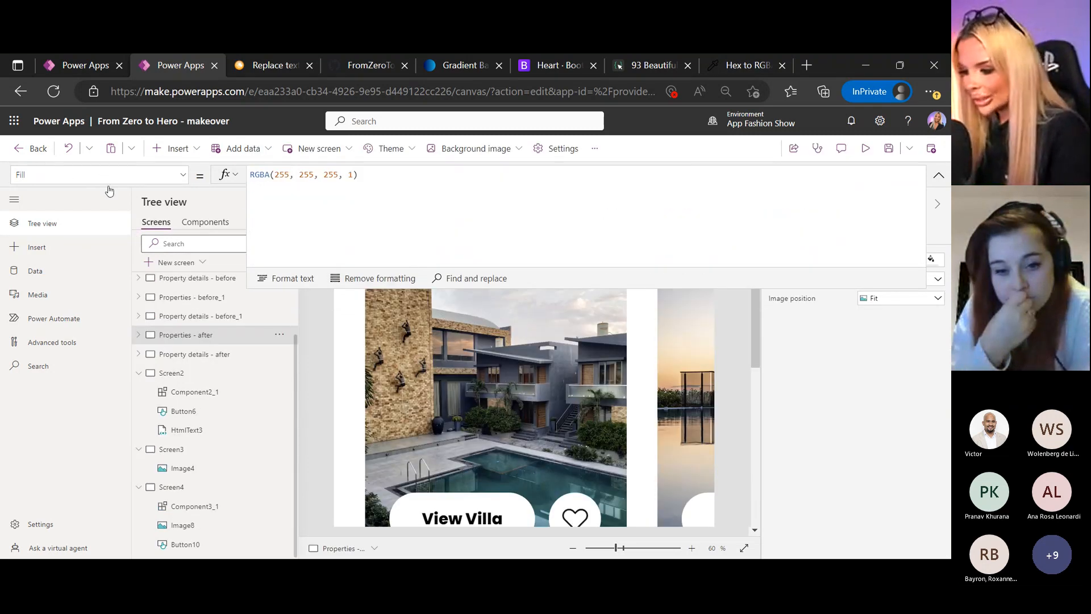
left_click(176, 262)
left_click(186, 334)
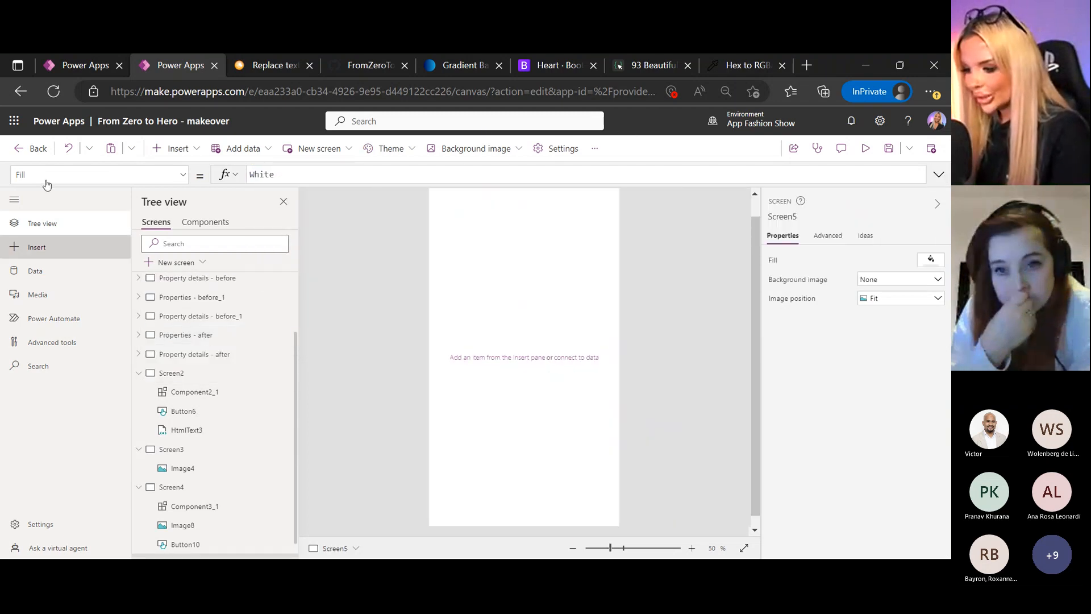
- Insert the custom Component4 navigation bar on the blank screen and move it lower on the screen
left_click(36, 247)
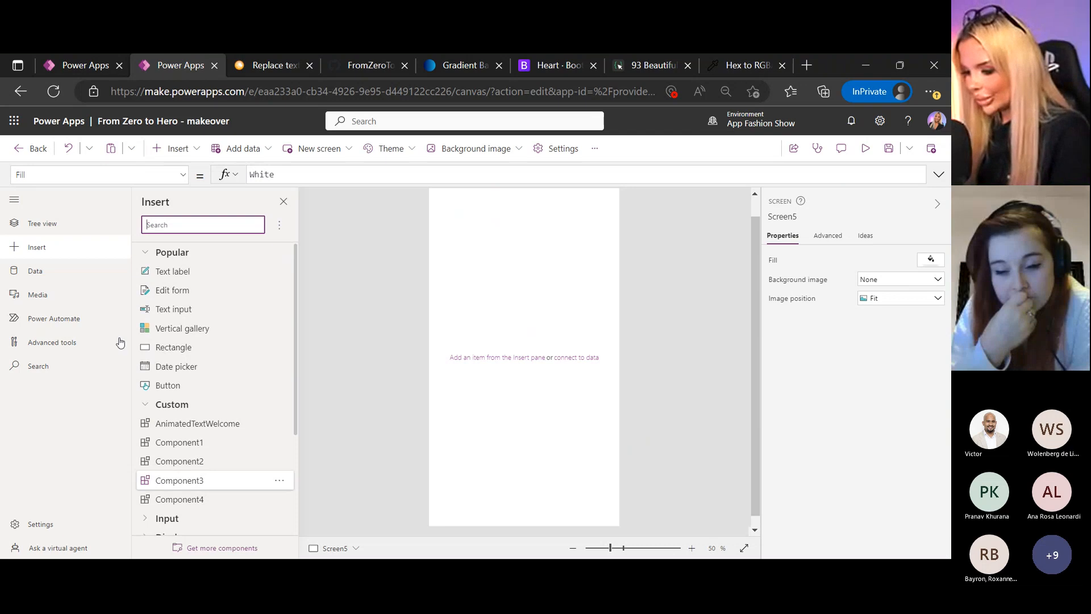
left_click(179, 499)
scroll(374, 208, "up", 1)
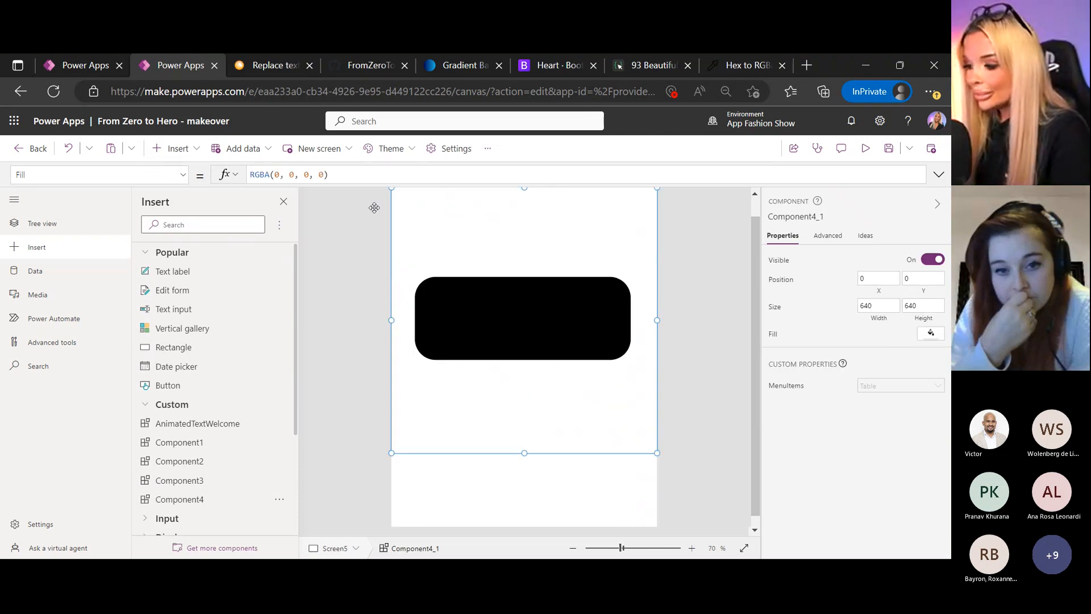
left_click_drag(373, 207, 372, 235)
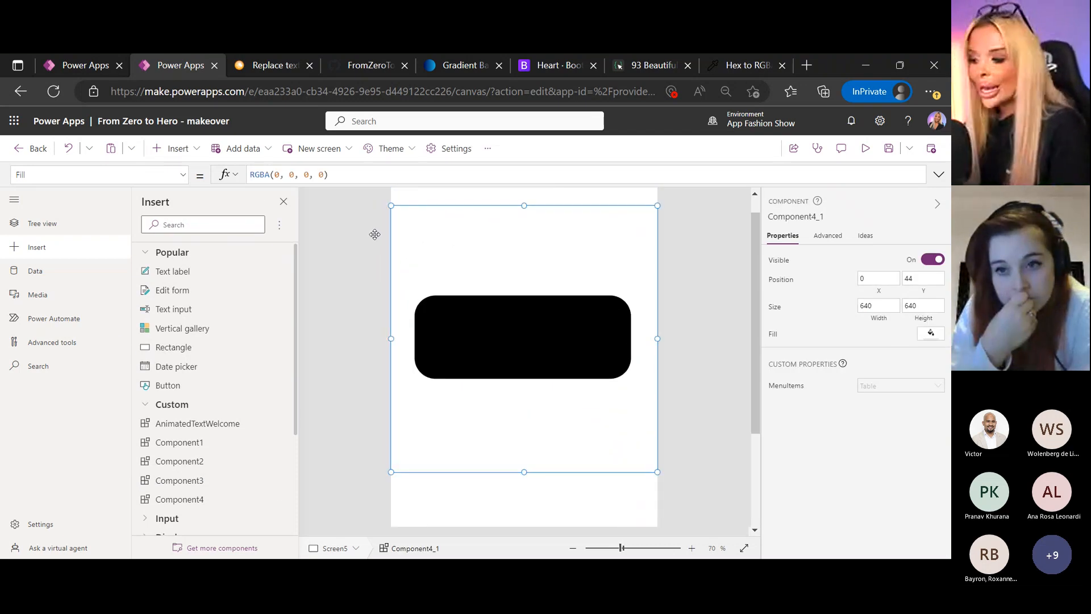
left_click_drag(533, 280, 531, 361)
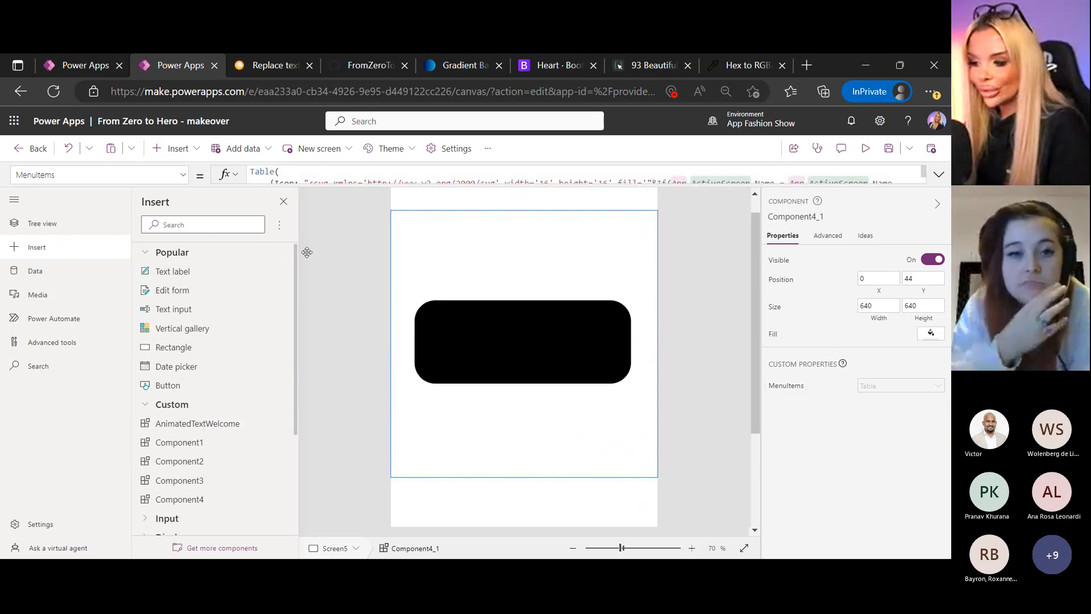
- In the placed component's MenuItems formula, make the bookmark icon's fill condition compare App.ActiveScreen.Name with Screen5.Name
left_click(250, 177)
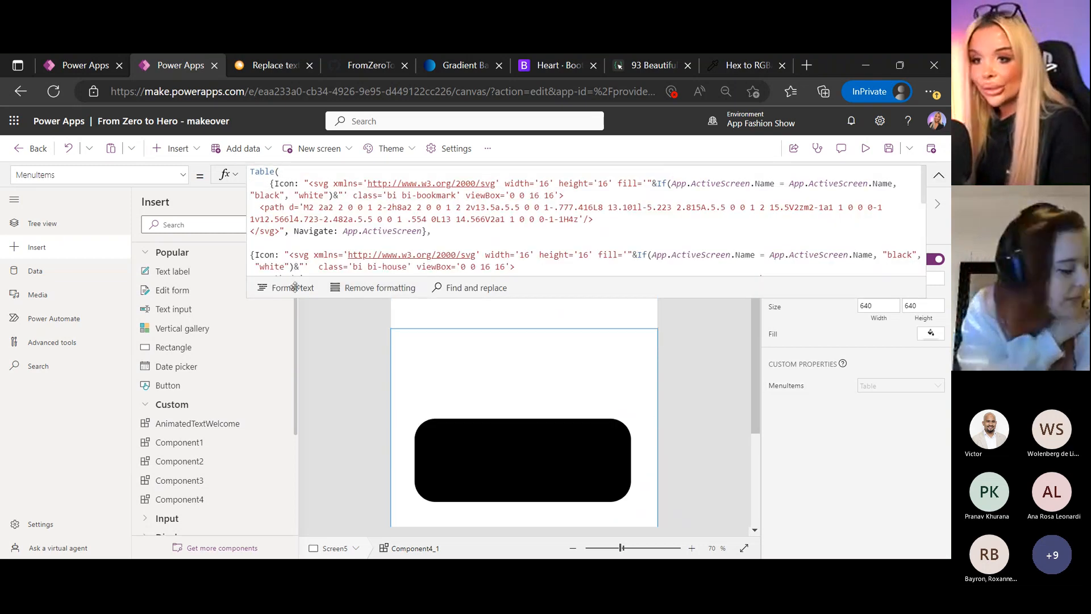
scroll(160, 290, "down", 3)
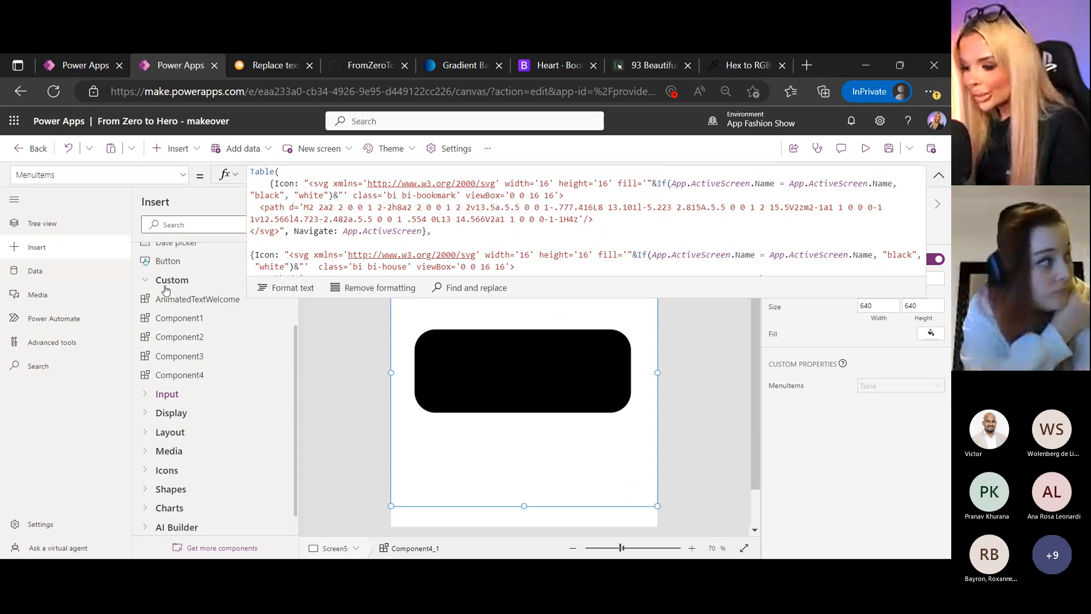
left_click(42, 222)
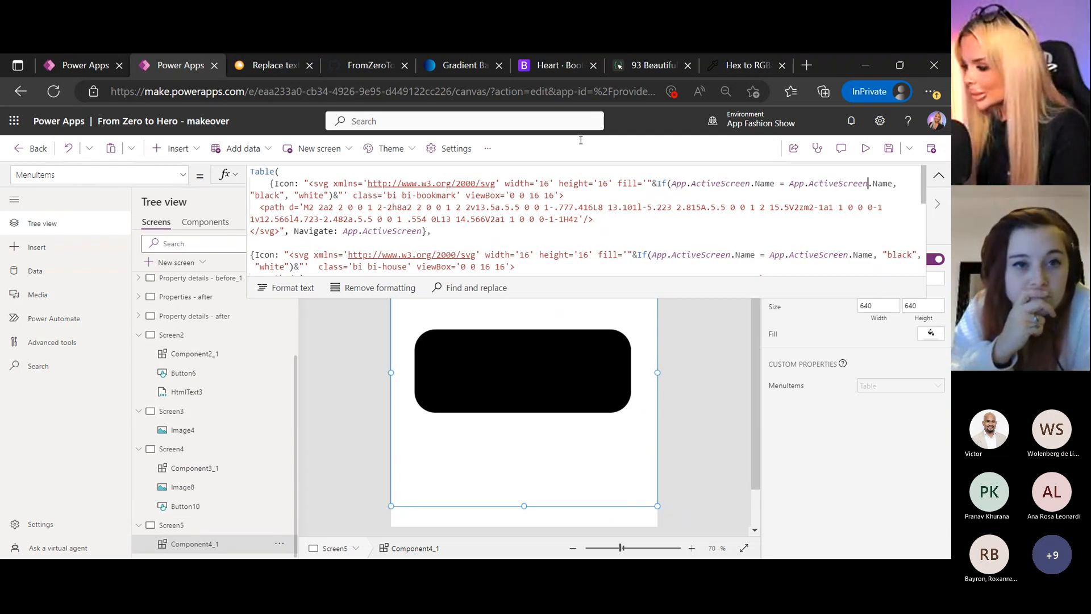
left_click_drag(869, 184, 791, 183)
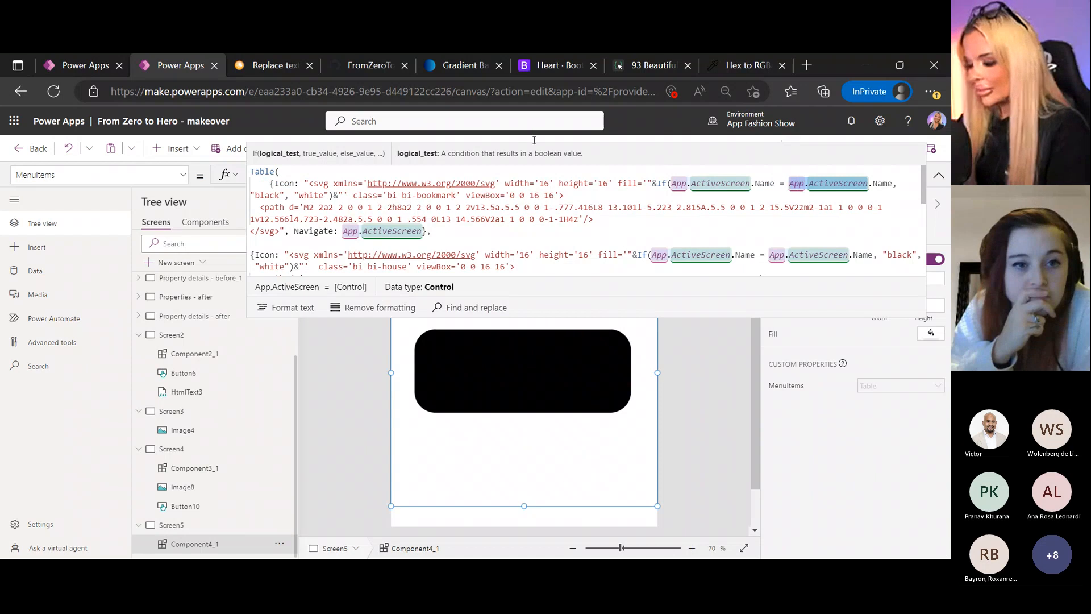
type("Screen5")
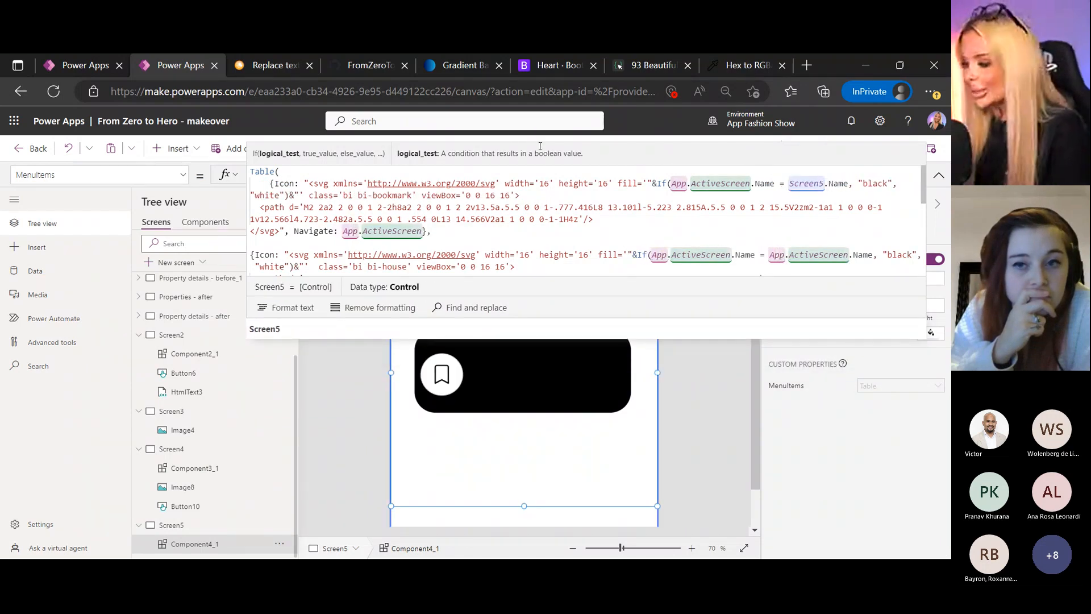
- Make the house icon's fill condition compare App.ActiveScreen.Name with 'Properties - after'.Name
scroll(569, 160, "down", 2)
left_click_drag(875, 210, 769, 210)
type("prop")
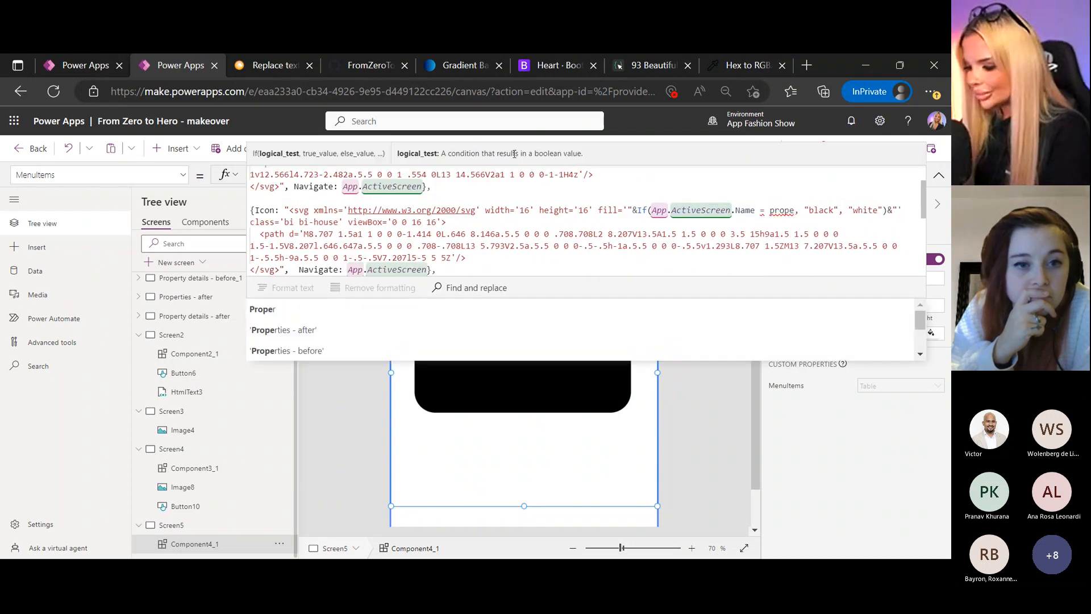
key("Down")
key("Tab")
type(".name")
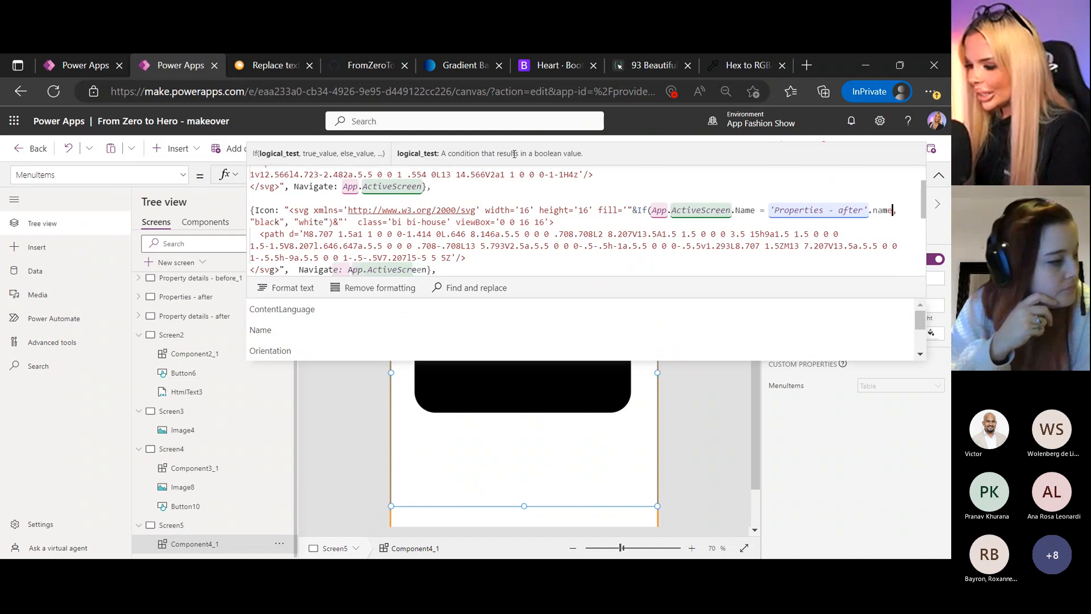
left_click(301, 309)
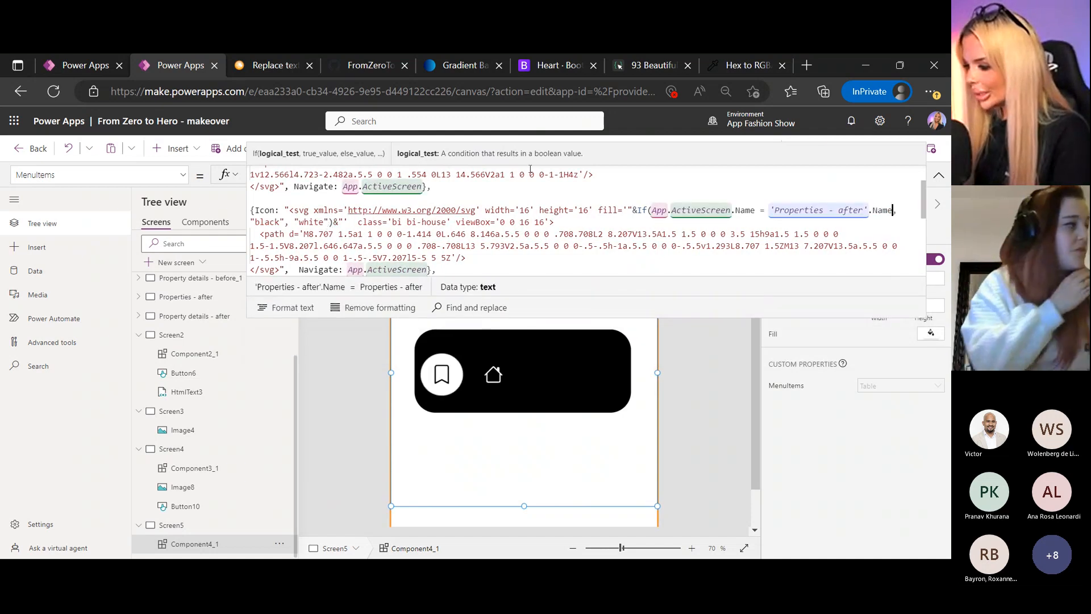
scroll(530, 169, "down", 3)
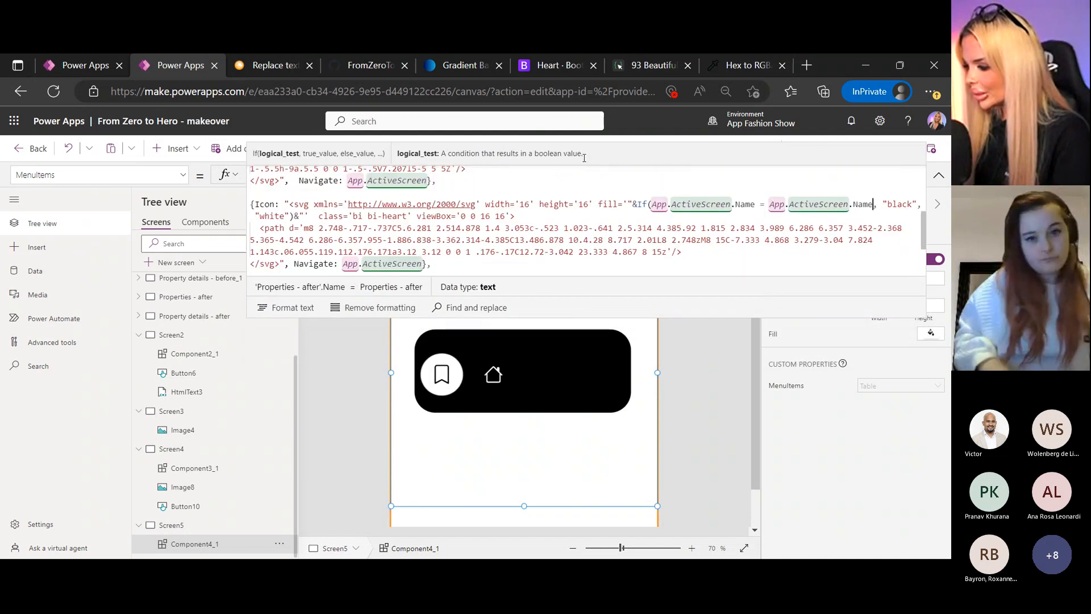
- Make the heart icon's fill condition compare App.ActiveScreen.Name with 'Properties - before'.Name
key("ctrl+shift+Left")
key("ctrl+shift+Left")
key("ctrl+shift+Left")
type("proper")
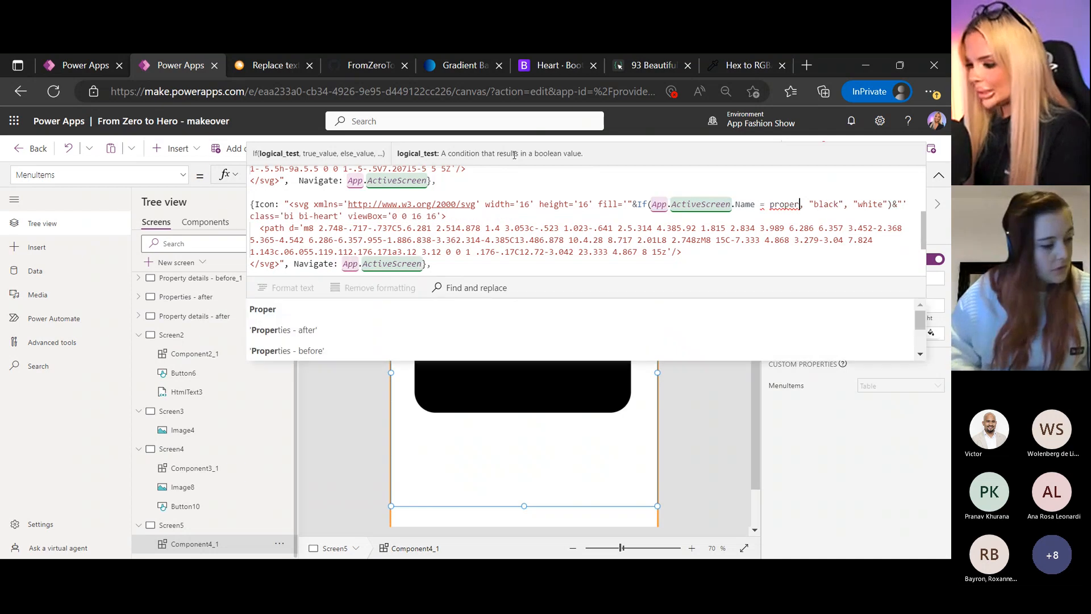
key("Down")
key("Down")
key("Down")
key("Return")
type(".Name")
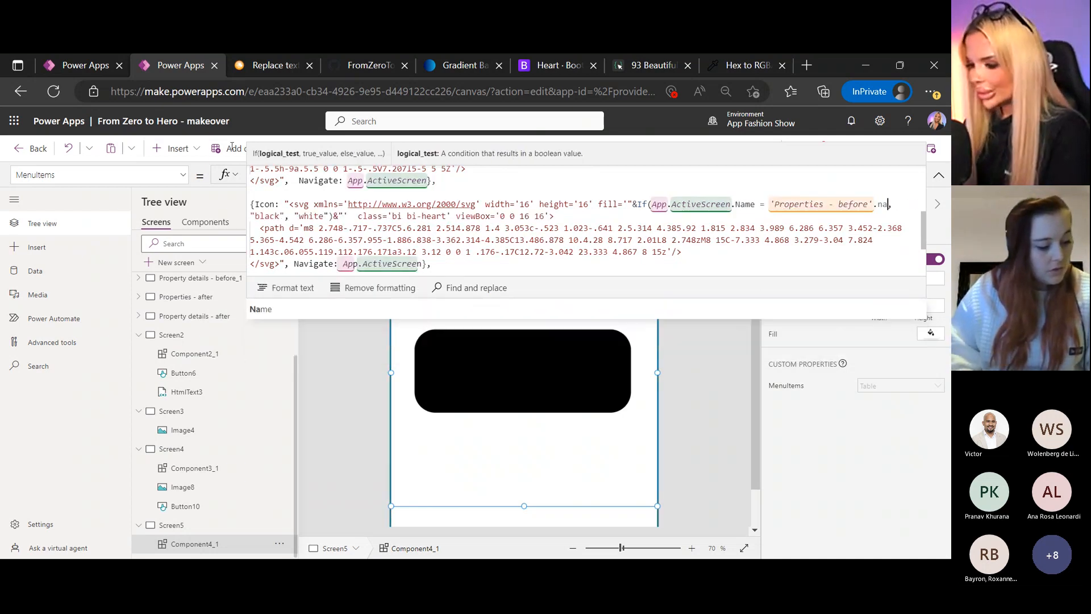
- Make the chat icon's fill condition compare App.ActiveScreen.Name with 'Property details - after'.Name and leave the formula
scroll(561, 174, "down", 3)
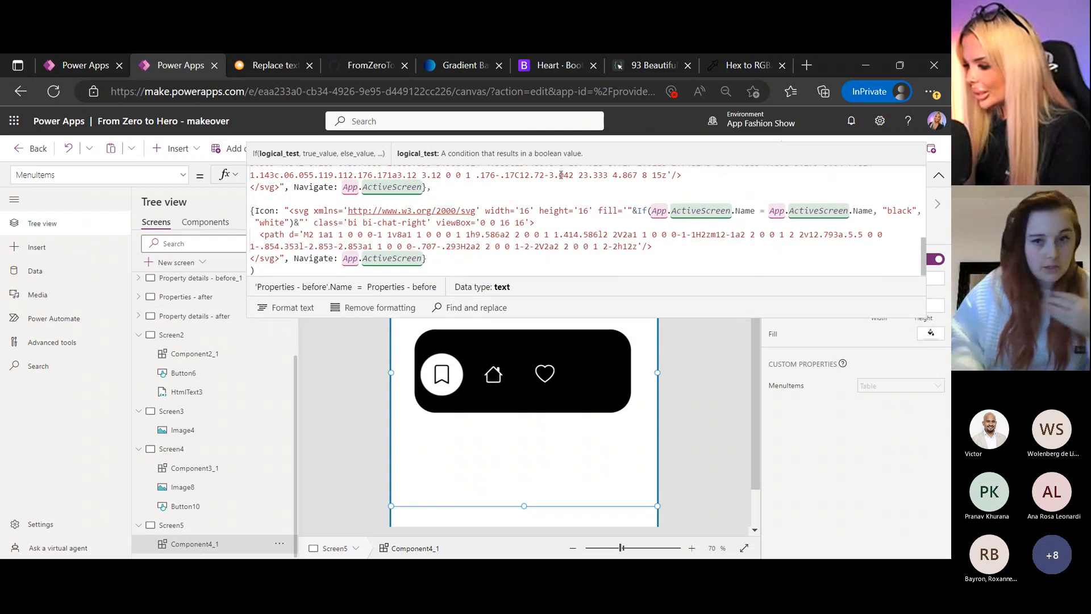
left_click_drag(873, 211, 769, 211)
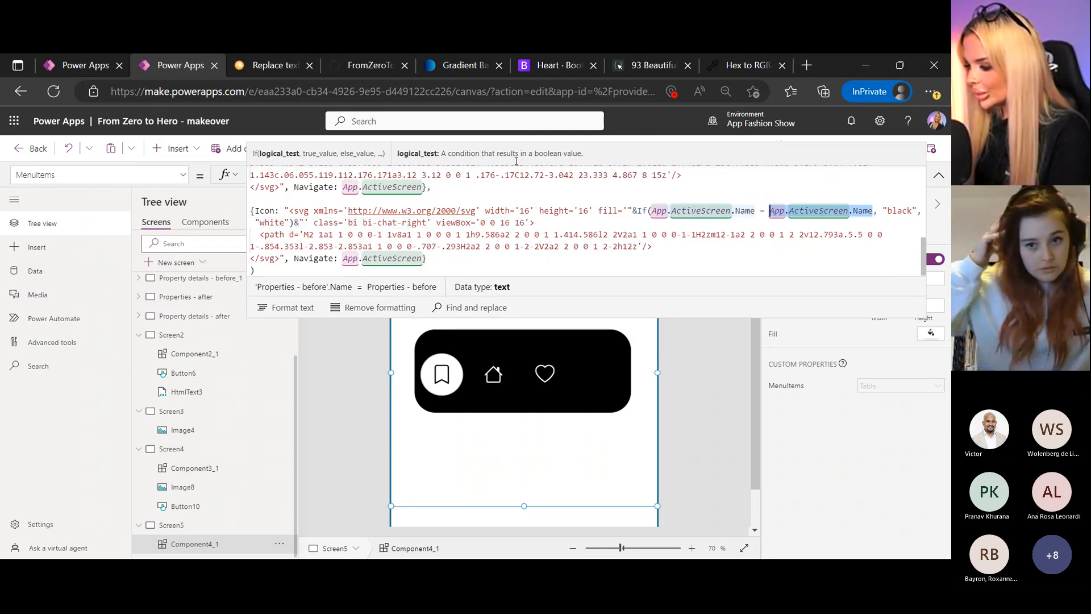
type("propert")
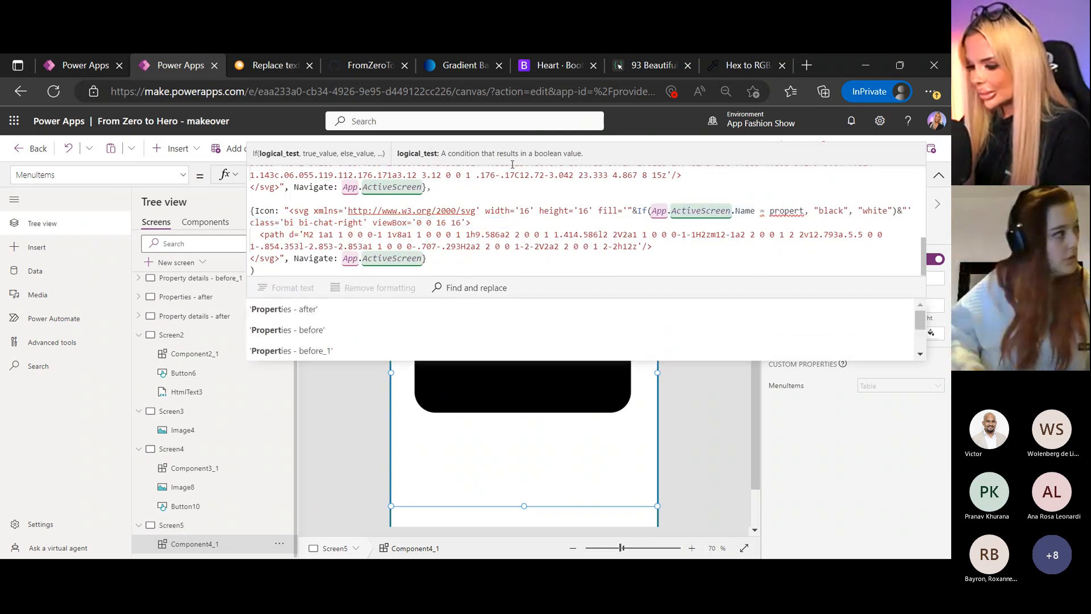
key("Down")
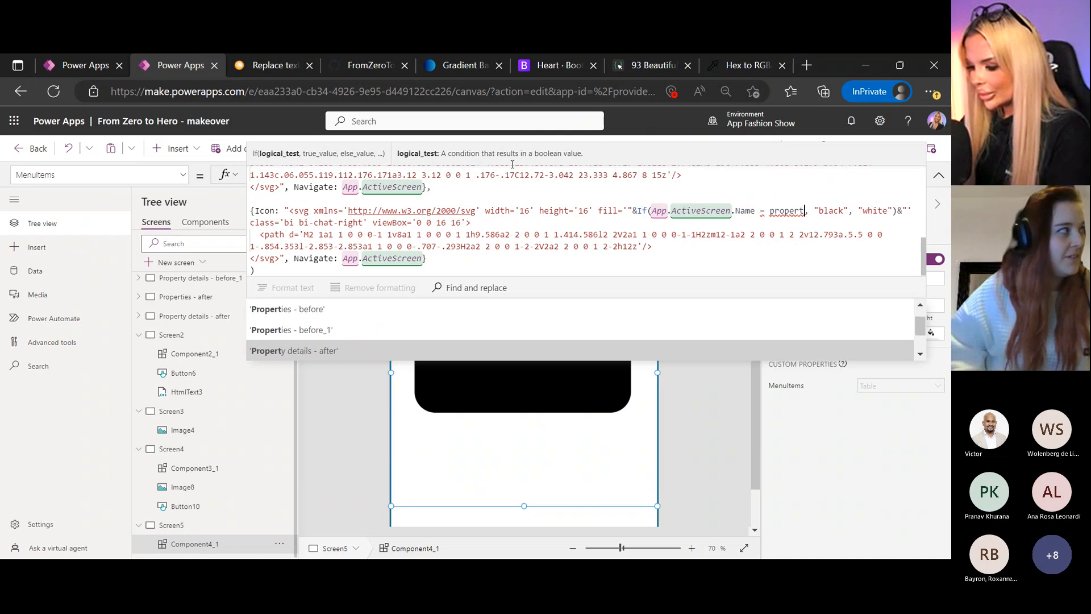
key("Tab")
type(".nam")
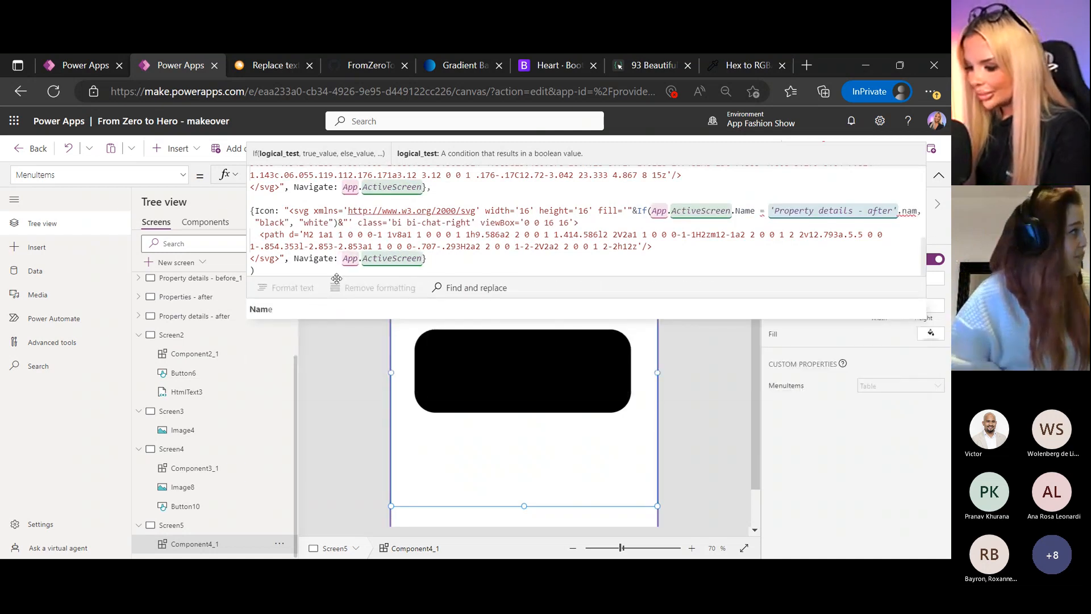
key("Tab")
left_click(523, 443)
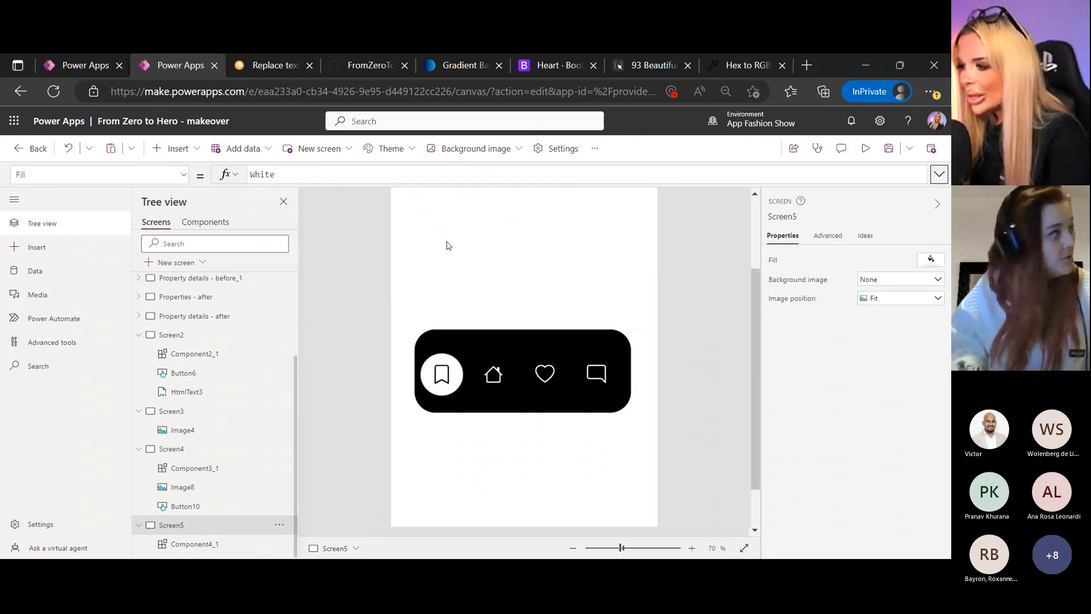
- Paste a copy of the placed navigation bar component onto the 'Property details - after' screen
scroll(463, 264, "down", 1)
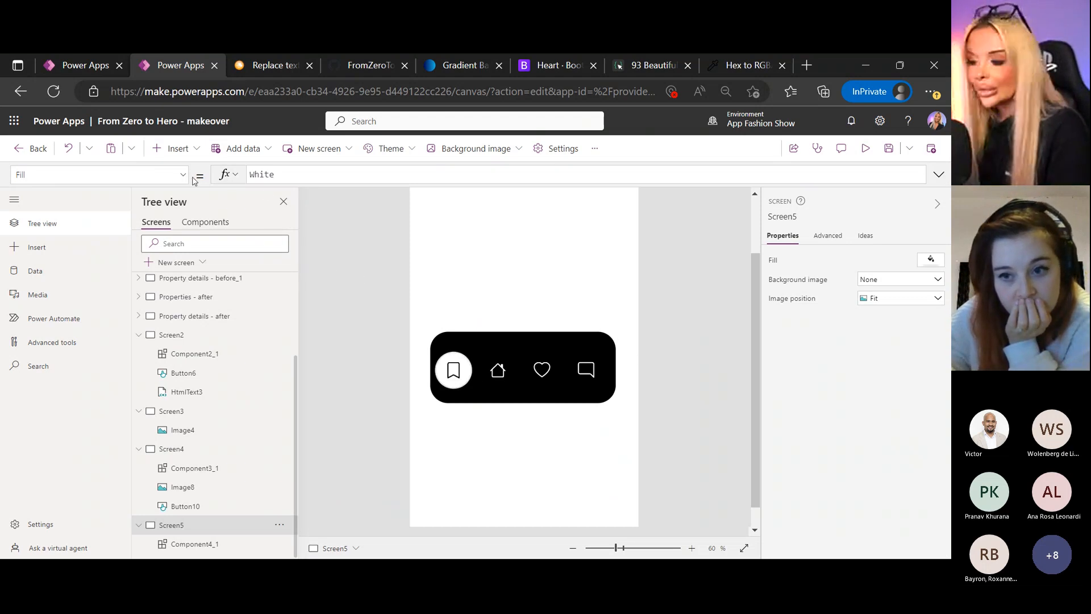
key("Down")
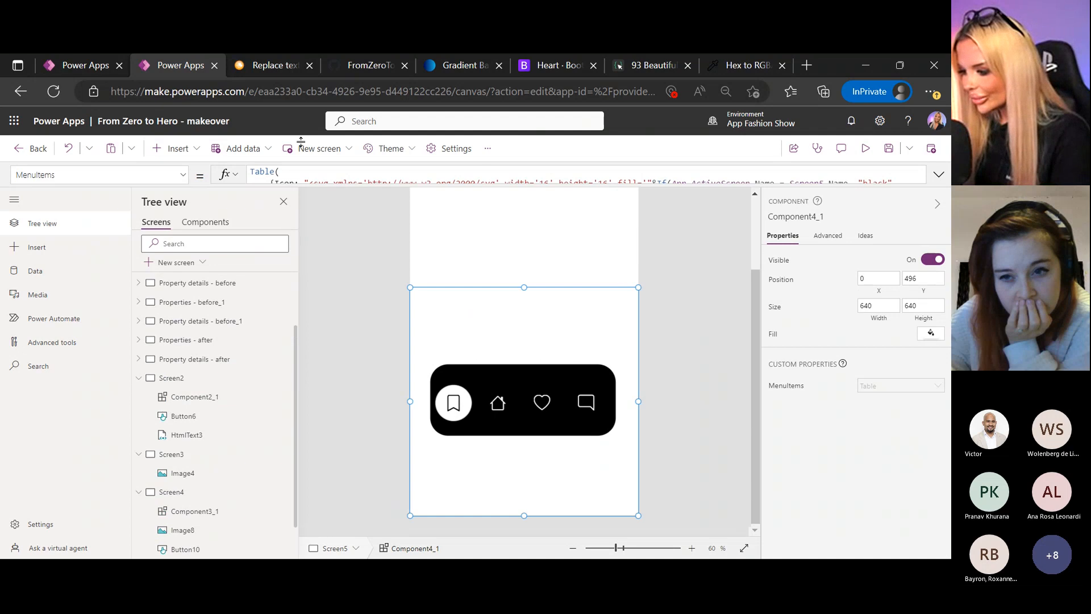
left_click_drag(302, 142, 305, 200)
left_click(480, 167)
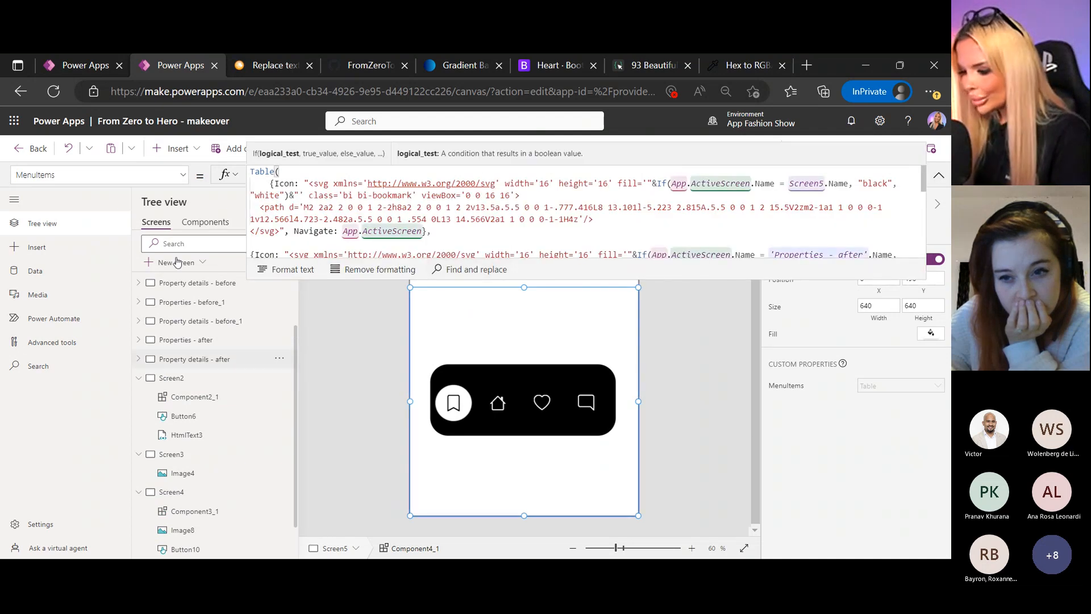
left_click(193, 358)
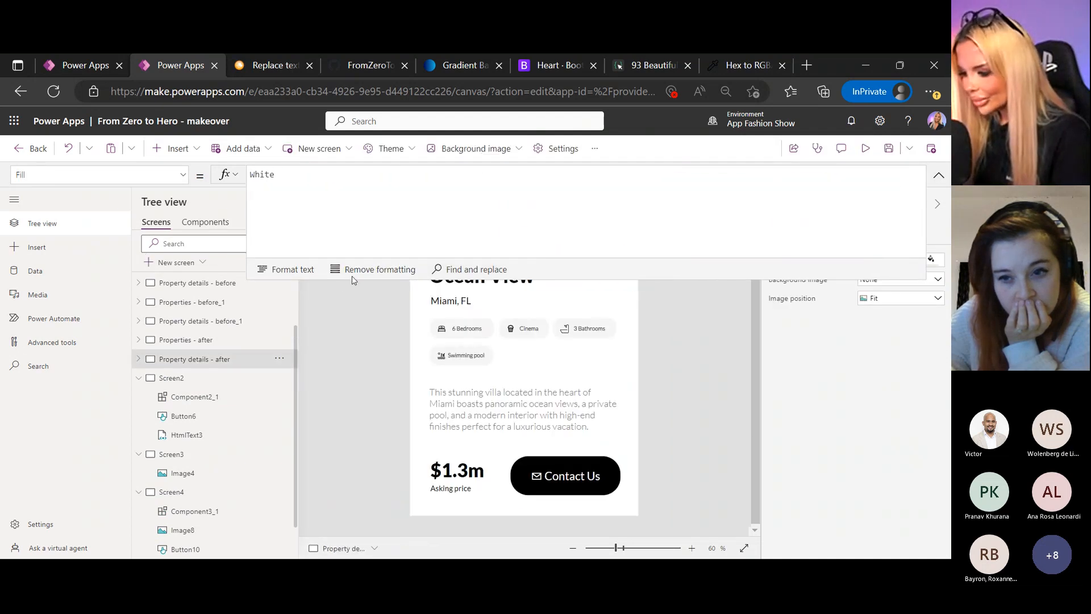
left_click(939, 175)
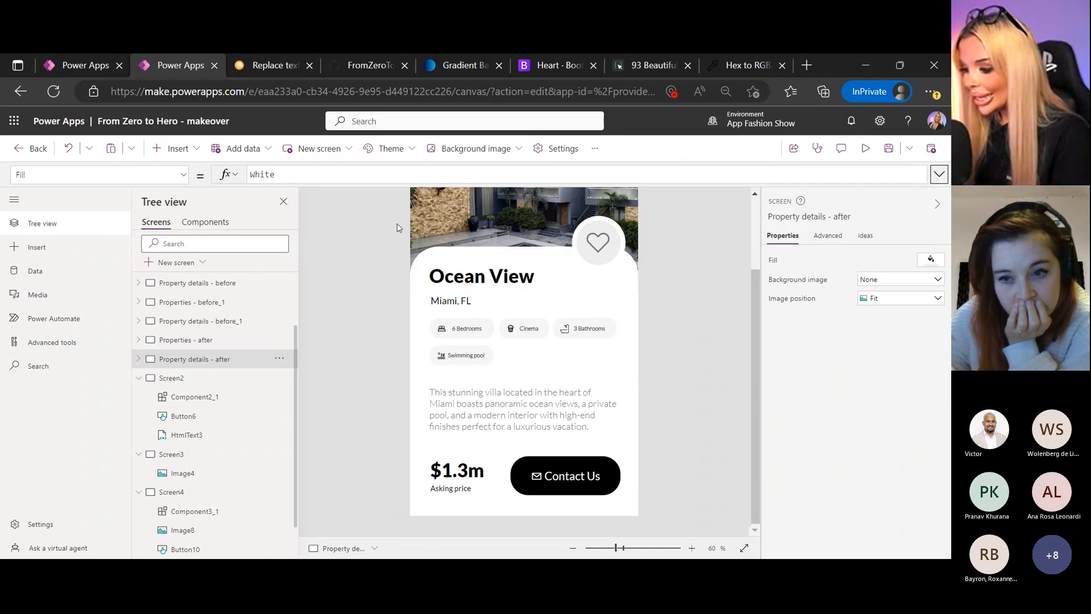
scroll(398, 223, "up", 2)
scroll(301, 195, "down", 2)
left_click(421, 273)
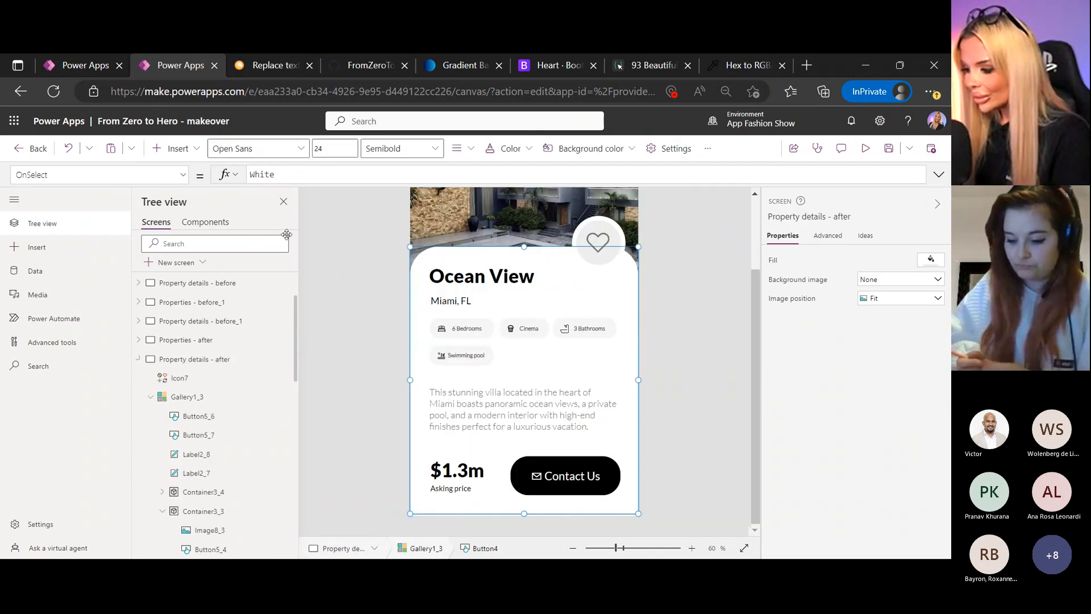
left_click(329, 287)
key("ctrl+v")
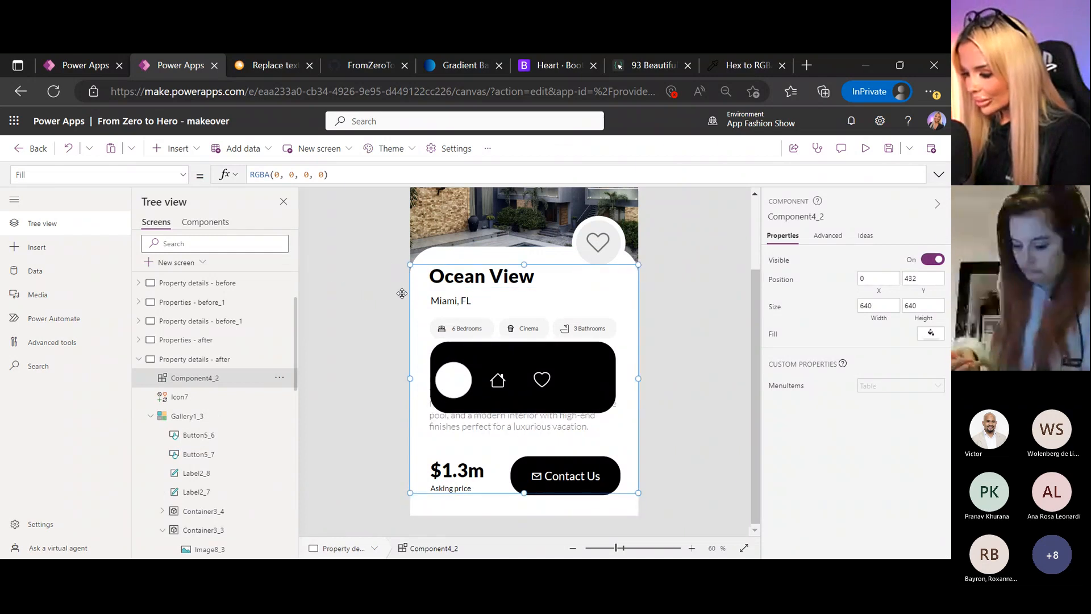
- Review the pasted navigation bar's MenuItems formula and which icon it highlights on this screen
scroll(402, 292, "up", 2)
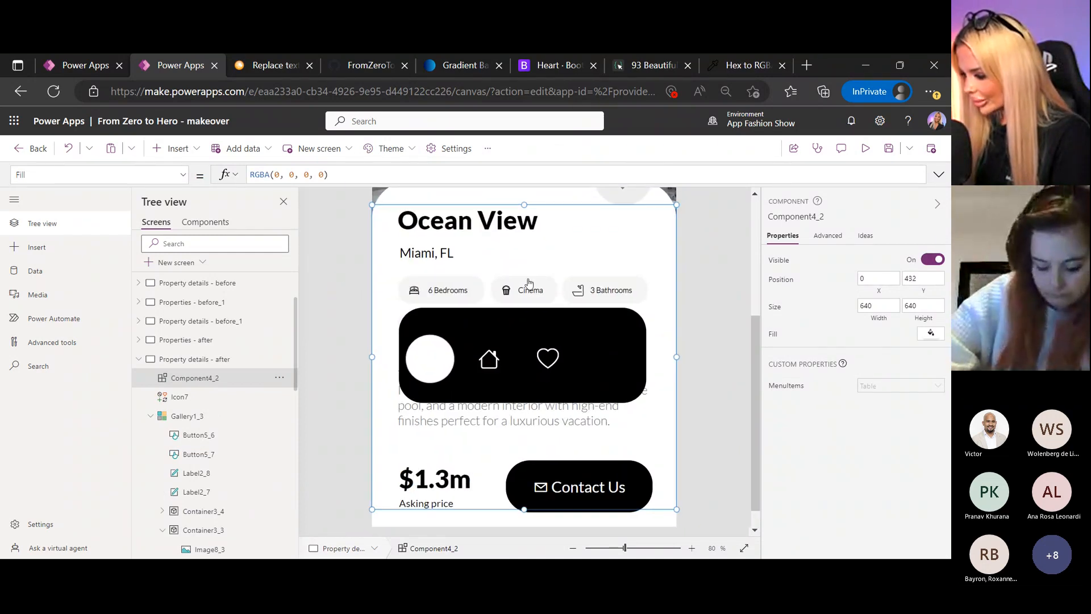
left_click(530, 284)
left_click(449, 173)
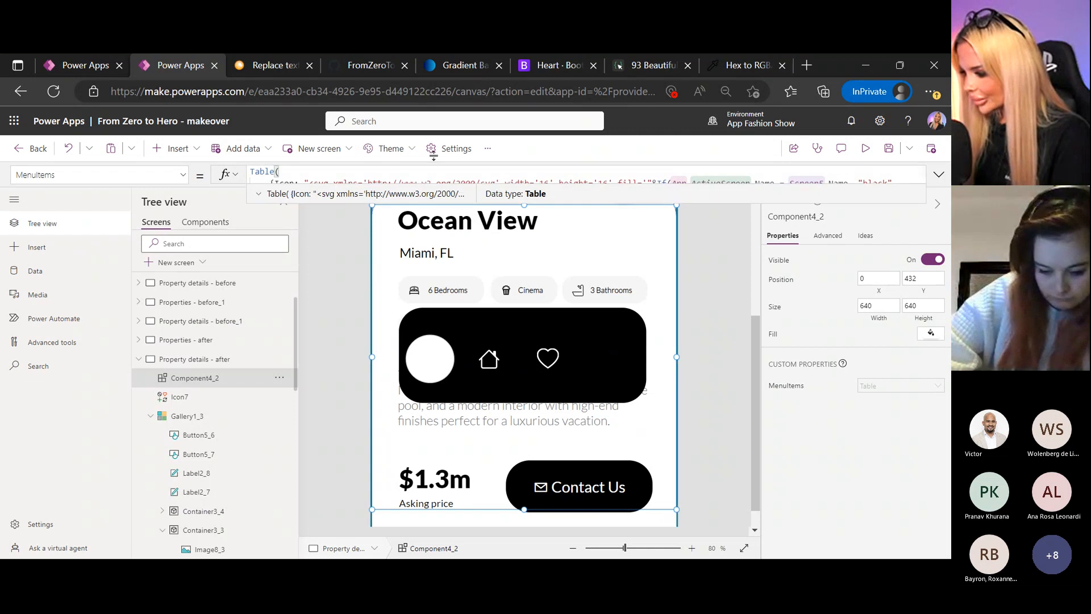
left_click_drag(434, 156, 427, 195)
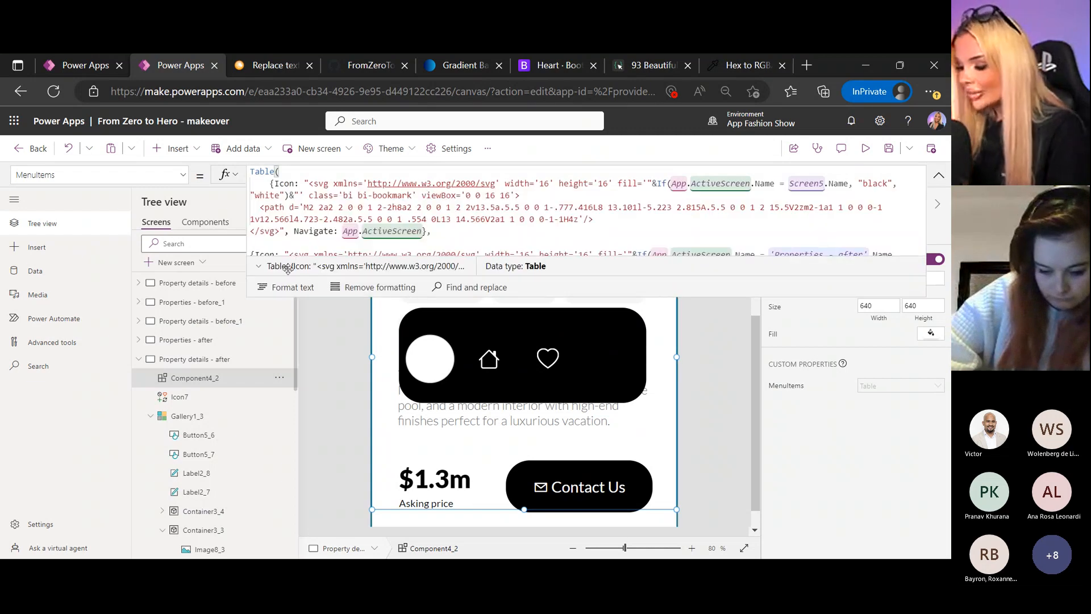
left_click(321, 269)
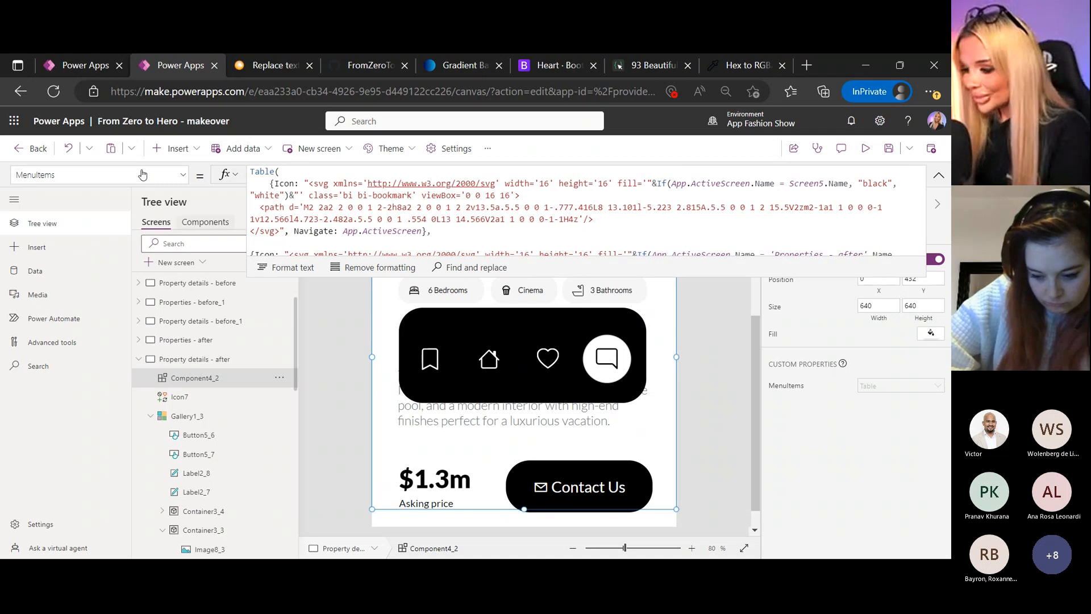
- In Component4, replace the round gallery button's Fill condition with App.ActiveScreen.Name = App.ActiveScreen.Name
left_click(205, 222)
left_click(408, 370)
left_click(409, 369)
left_click(390, 370)
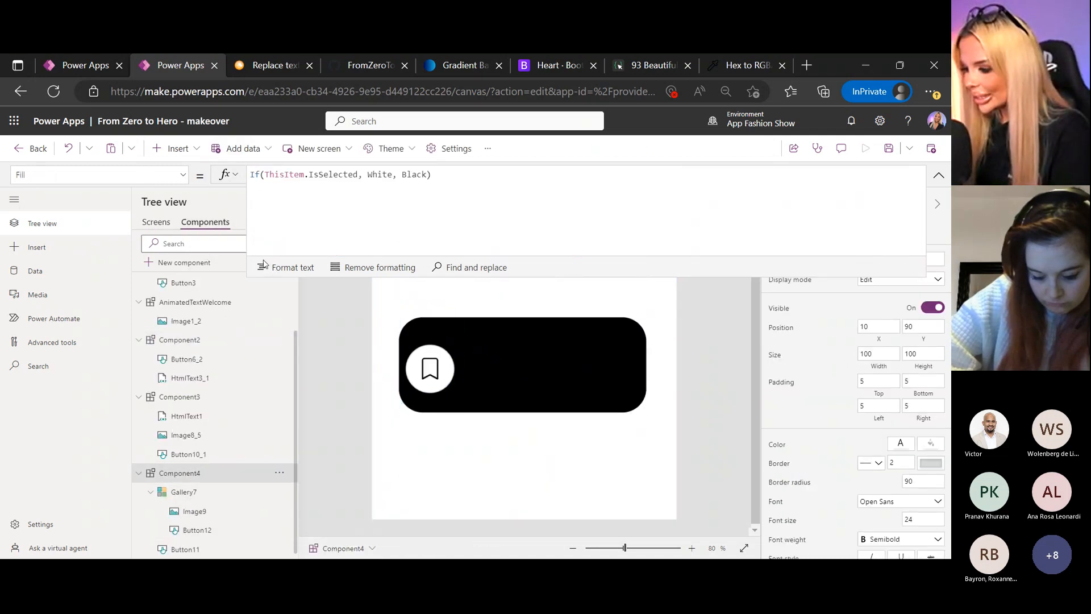
left_click(422, 369)
left_click(410, 368)
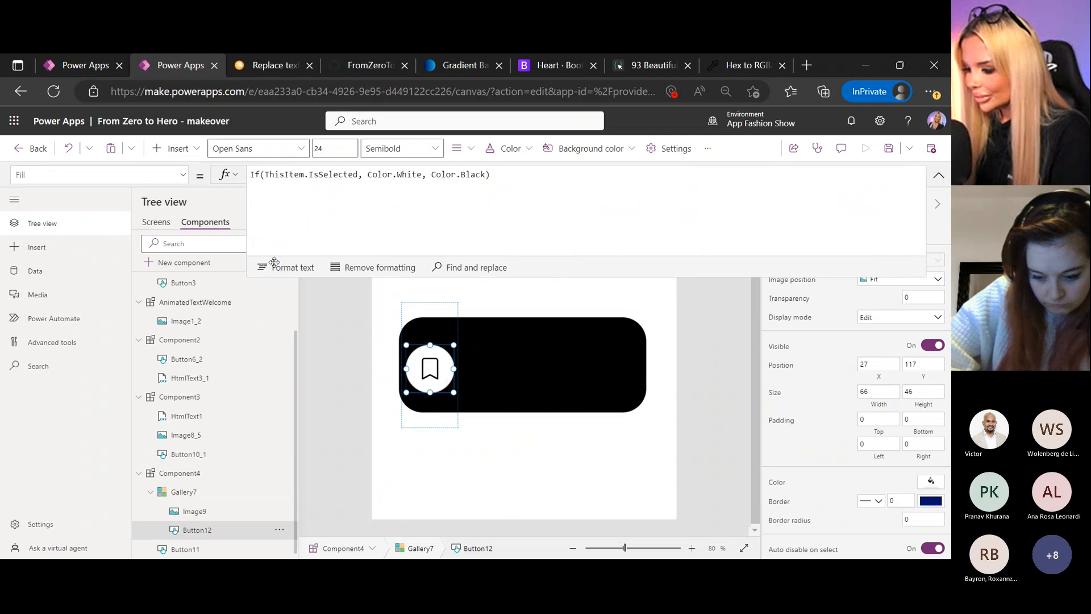
left_click_drag(441, 181, 181, 137)
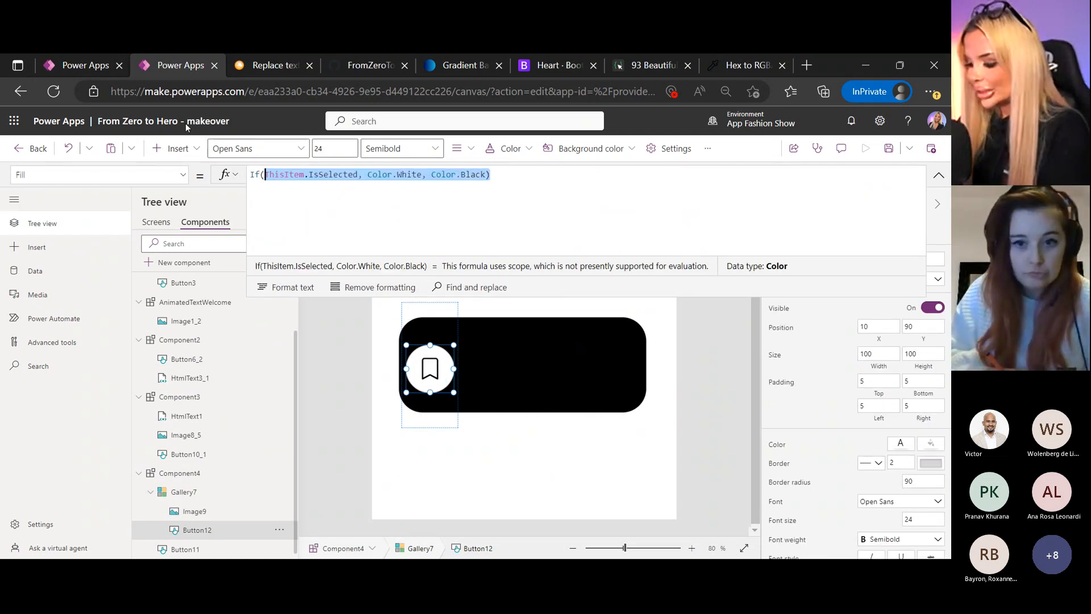
type("app.active")
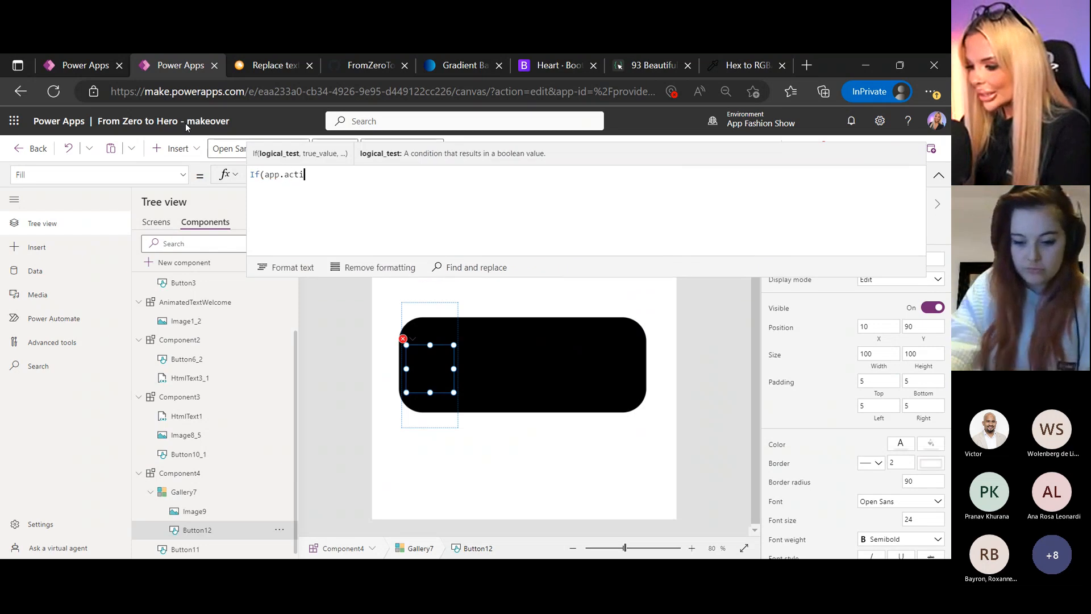
key("BackSpace")
key("BackSpace")
key("BackSpace")
key("BackSpace")
key("BackSpace")
key("BackSpace")
key("BackSpace")
key("BackSpace")
key("BackSpace")
key("BackSpace")
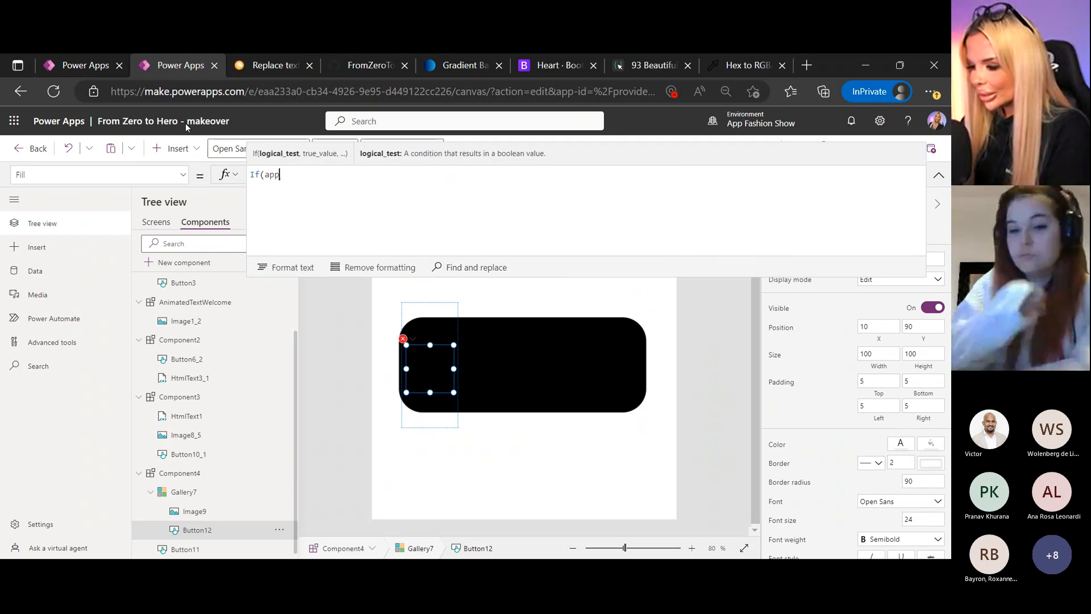
type("App.")
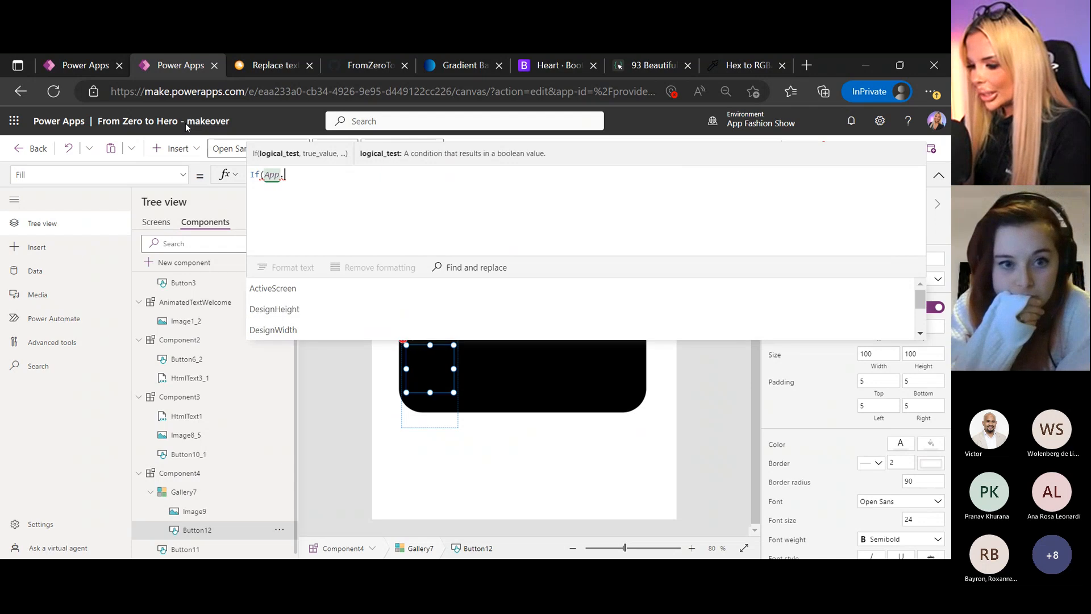
type("ActiveScreen.Name")
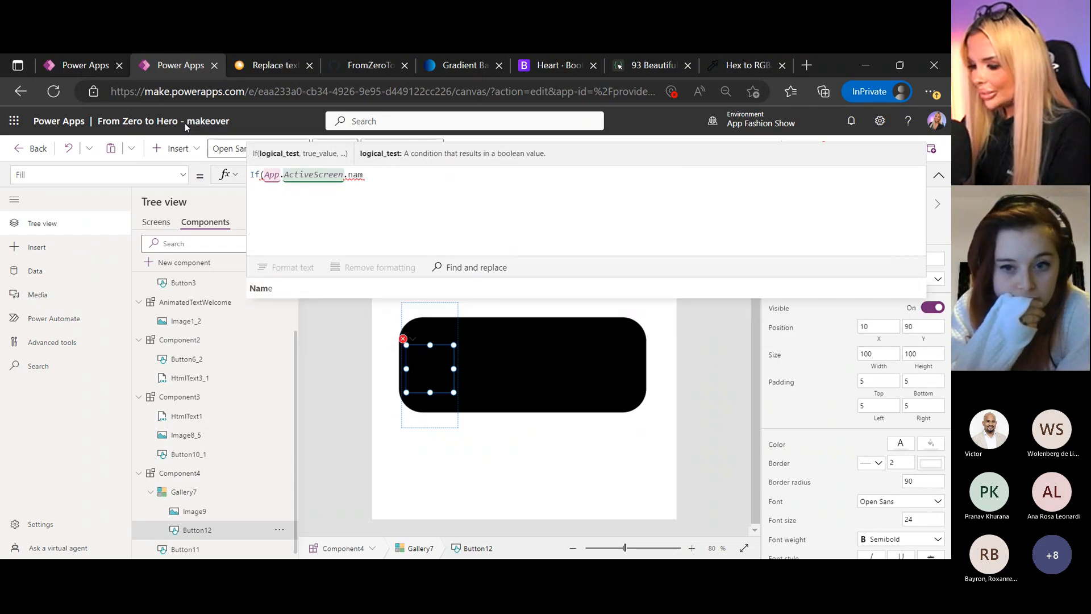
type(" = ")
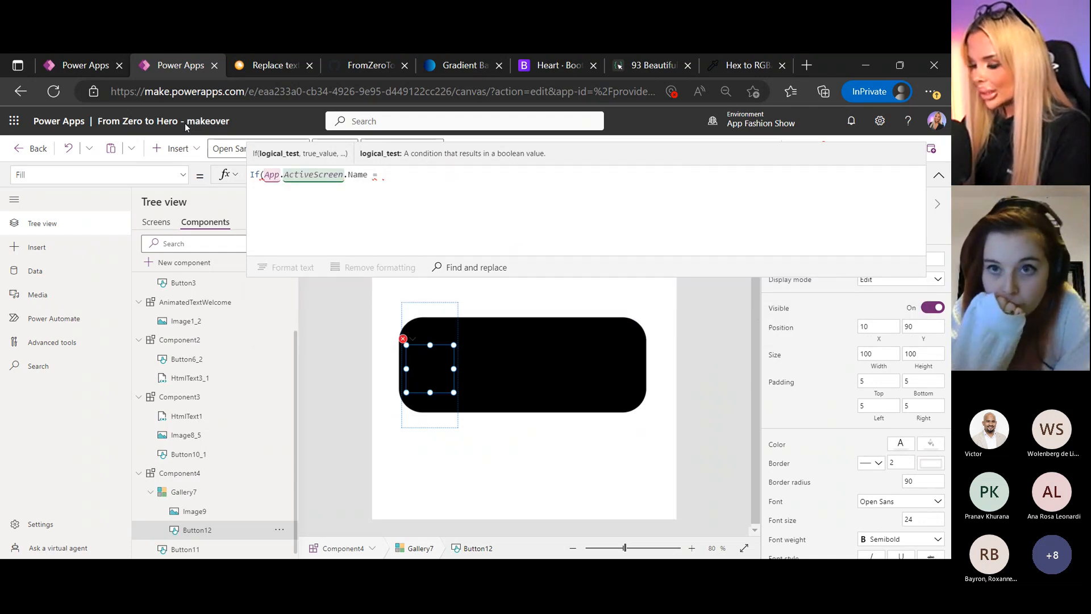
type("App.ActiveScreen")
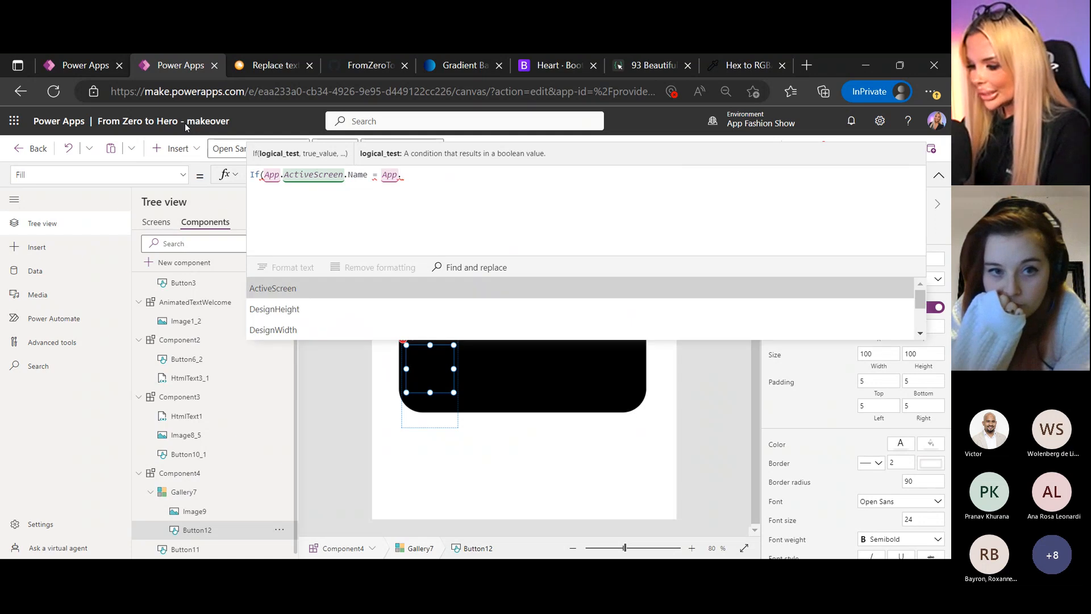
type(".Name,")
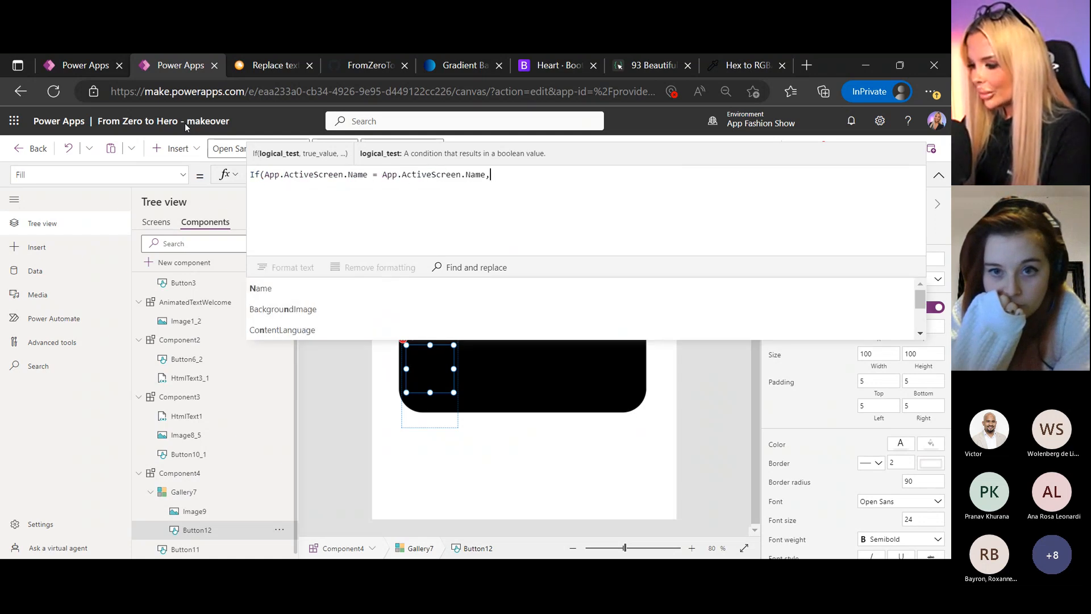
- Complete the round button's Fill formula with Color.White when the condition is true and Color.Black otherwise
type(" white, black)")
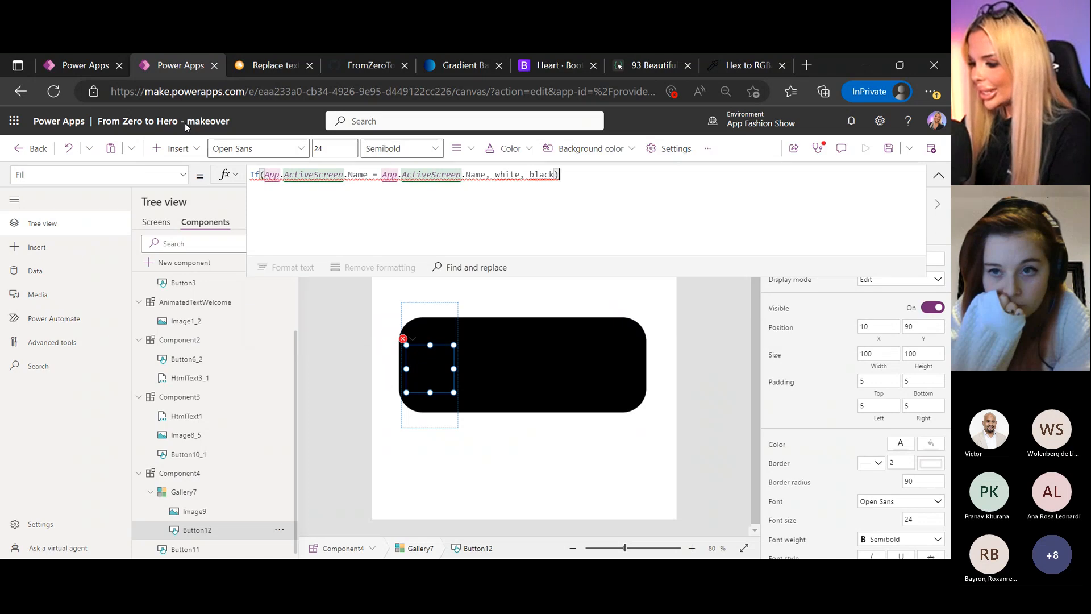
key("BackSpace")
key("BackSpace")
key("BackSpace")
key("BackSpace")
key("BackSpace")
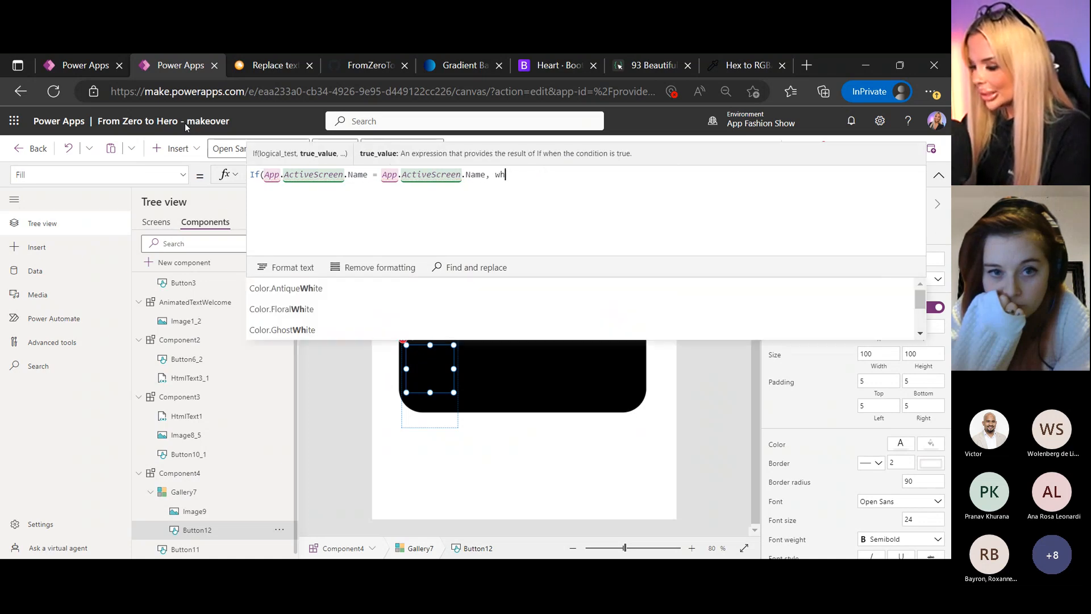
type("e")
key("Down")
key("Down")
key("Down")
key("Down")
key("Down")
key("Down")
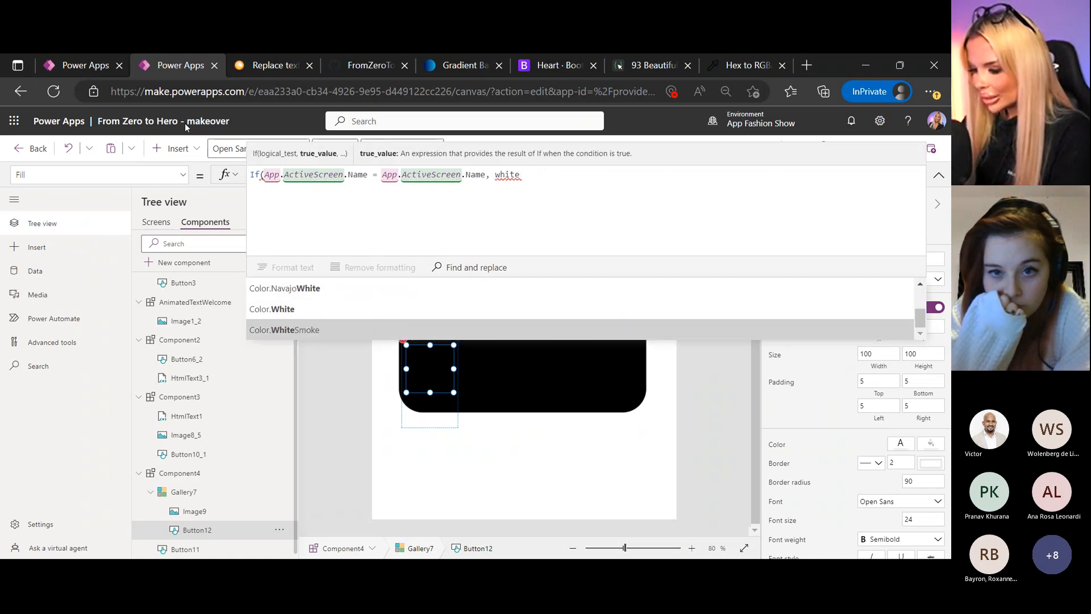
key("Up")
key("Tab")
type(", Color.bl")
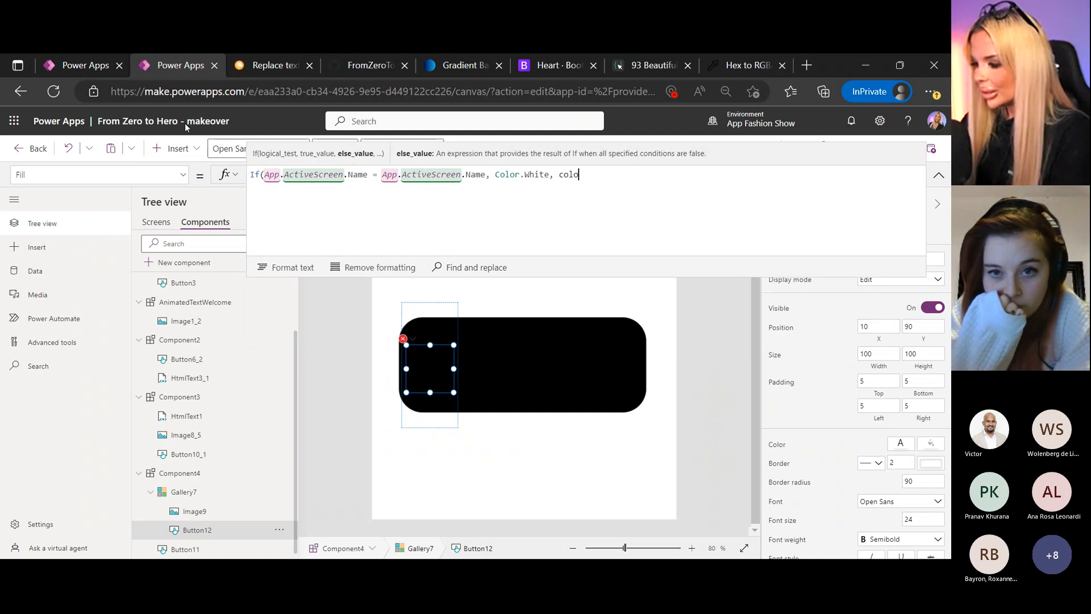
key("Tab")
type(")")
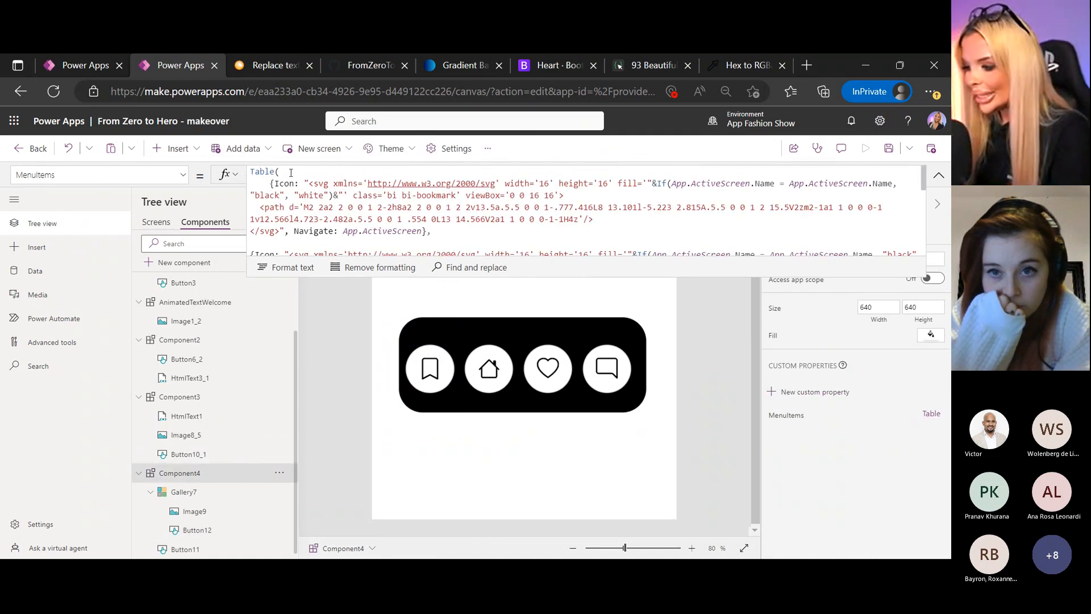
- Review the Navigate values in Component4's default MenuItems formula
left_click_drag(293, 232, 424, 230)
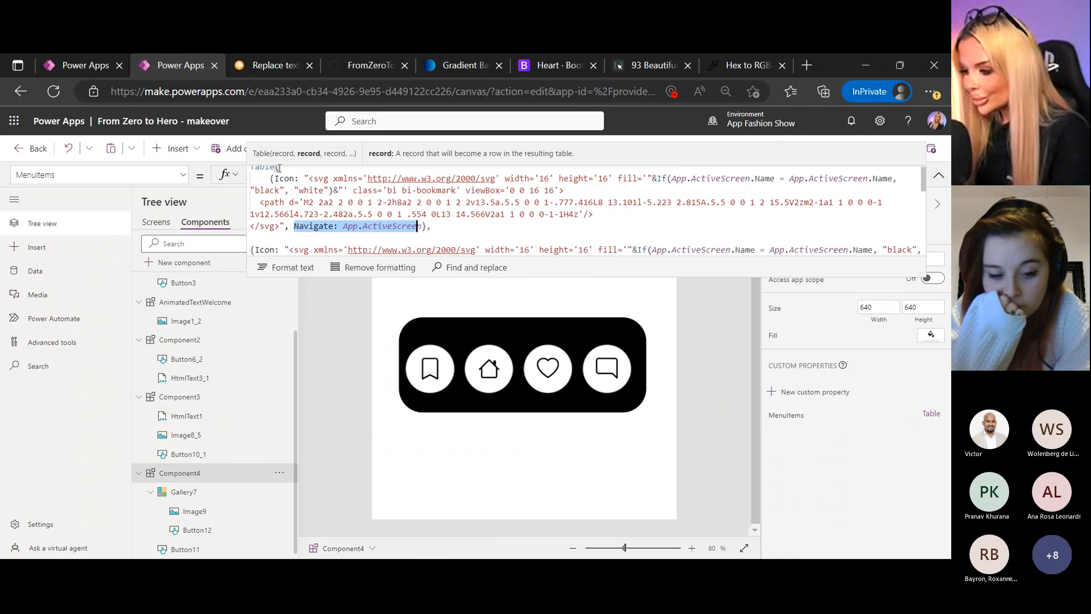
scroll(283, 168, "down", 2)
left_click(285, 170)
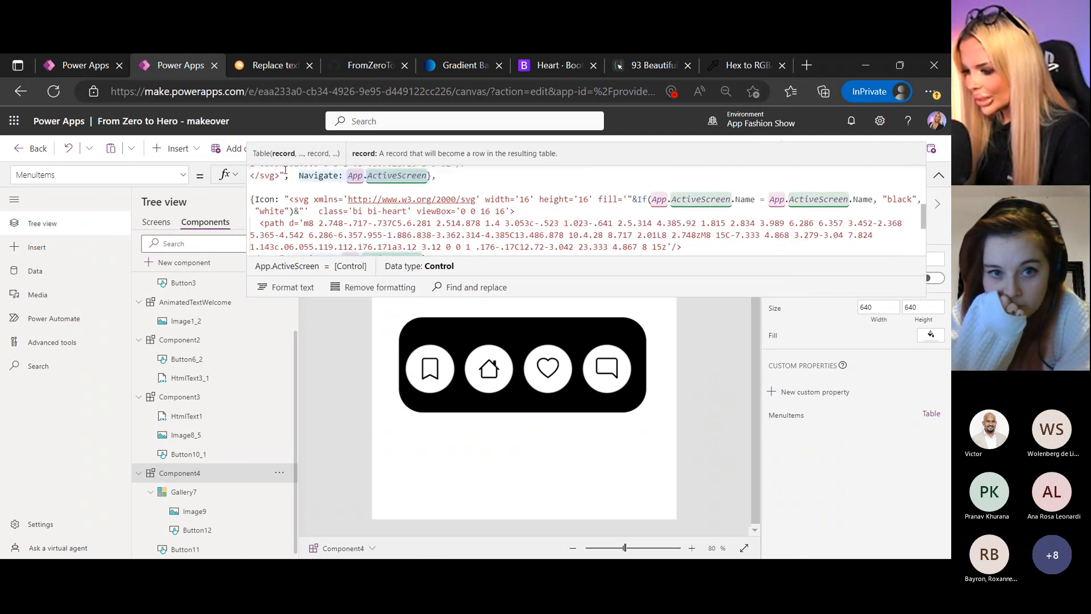
left_click(939, 175)
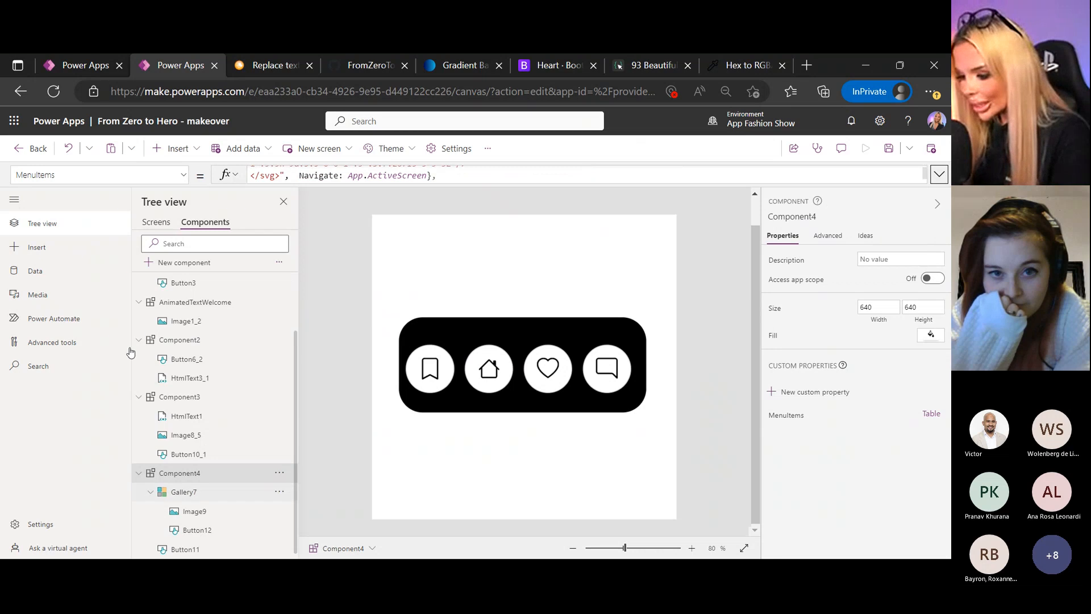
- Replace the OnSelect formula of the round gallery button in Component4 with a Navigate call targeting ThisItem.Navigate
left_click(197, 530)
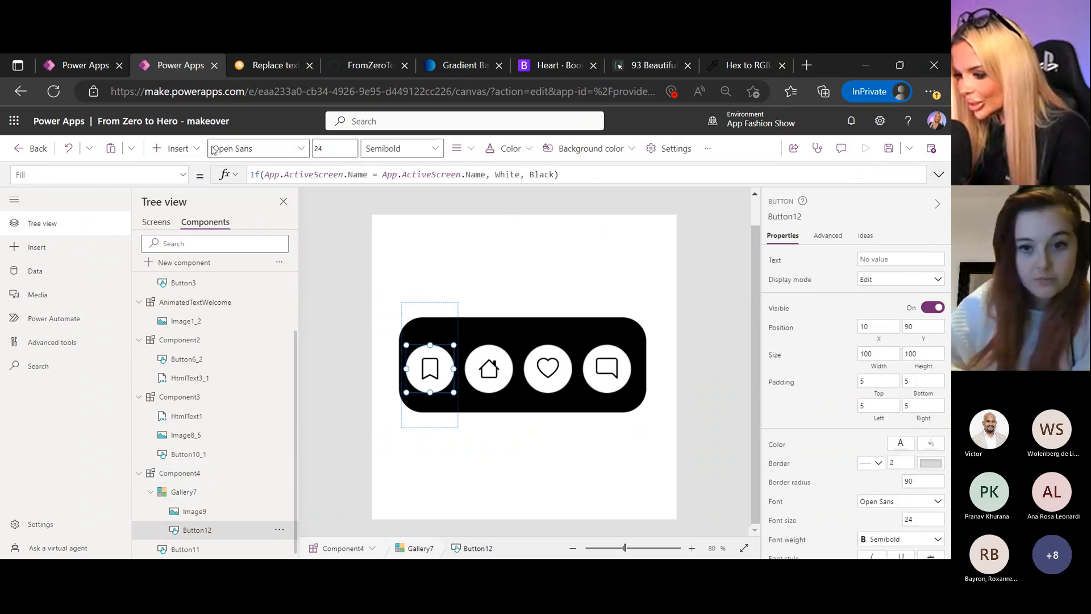
left_click(99, 174)
scroll(71, 244, "down", 2)
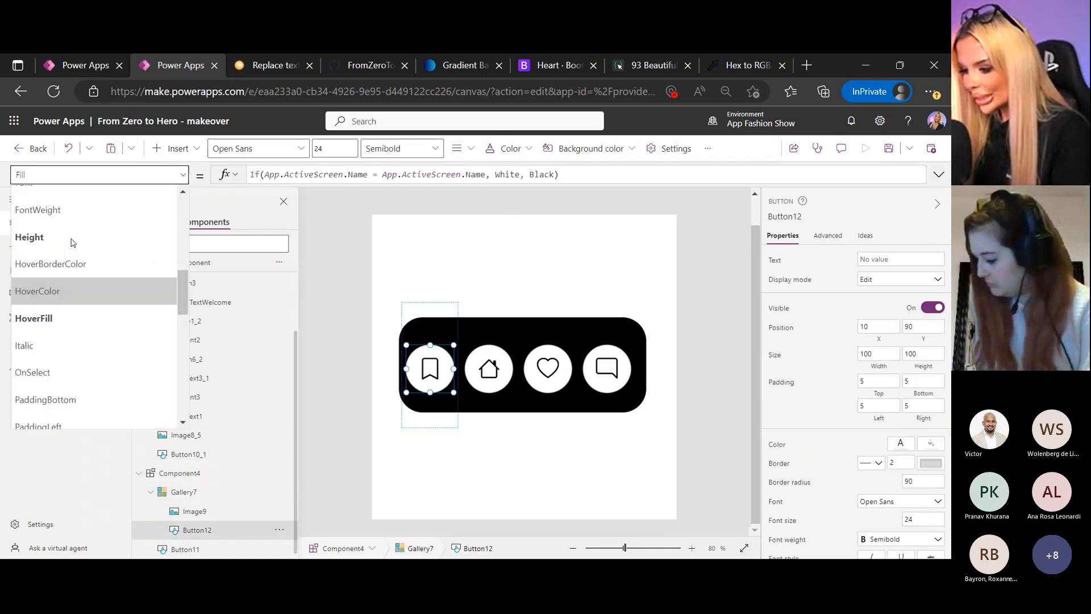
scroll(69, 245, "down", 1)
left_click(71, 266)
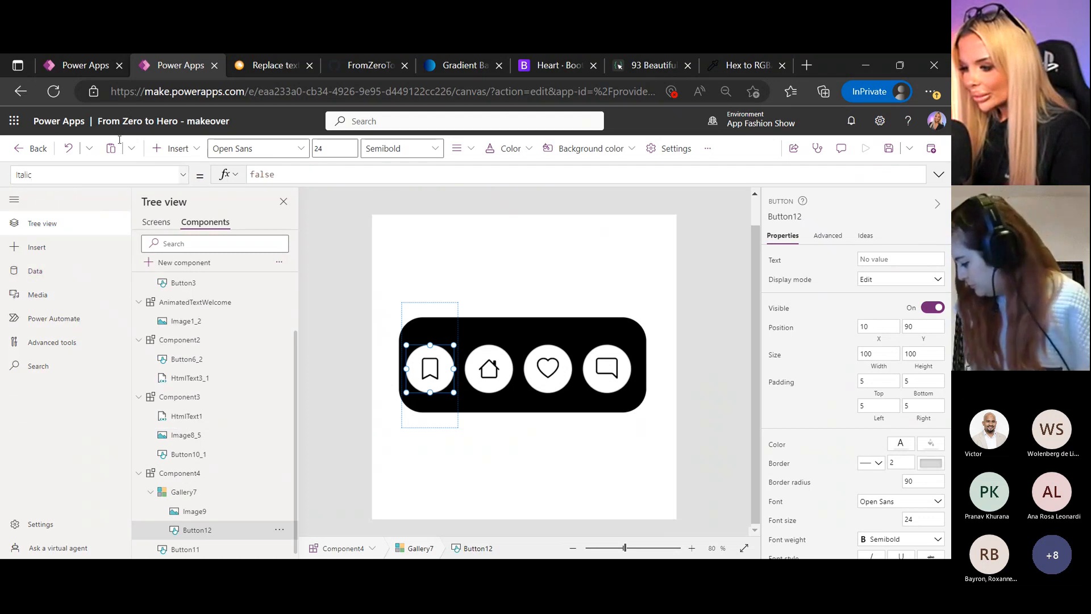
left_click(179, 175)
left_click(34, 294)
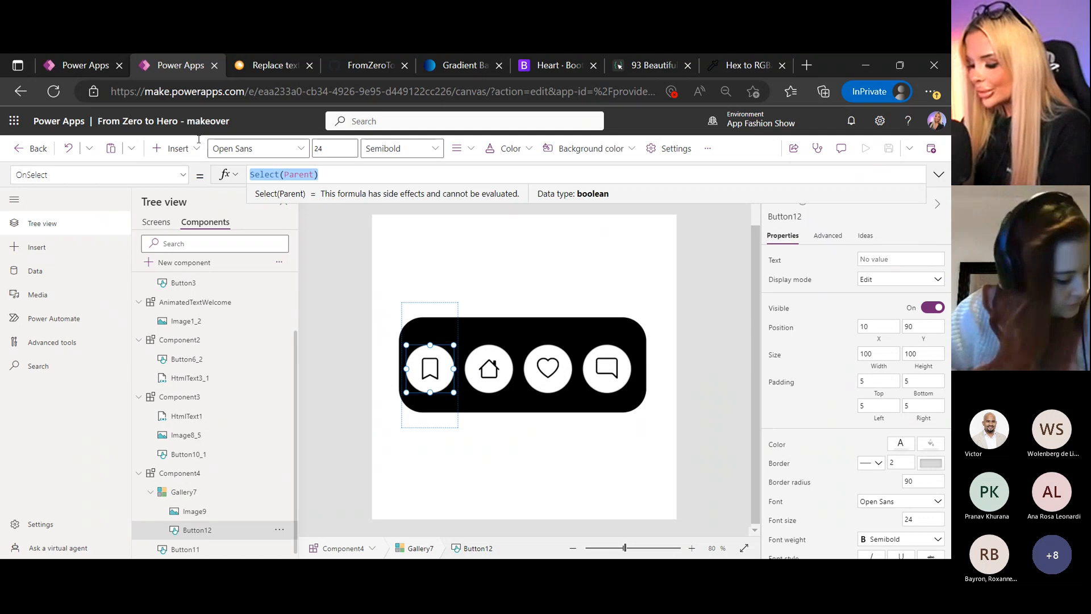
type("Navigate")
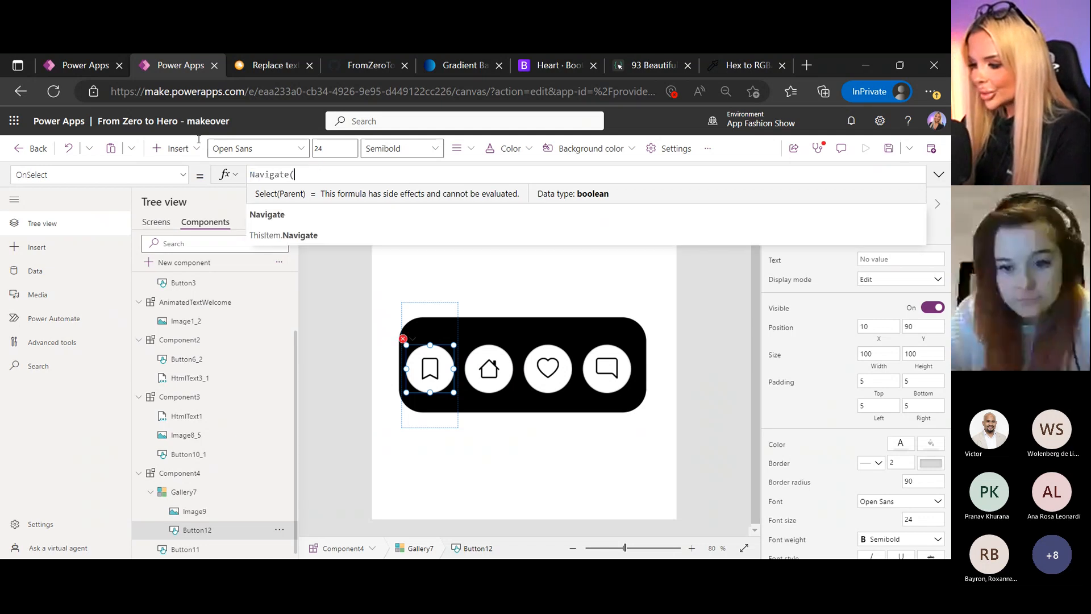
type("(thisi")
key("Down")
key("Down")
key("Down")
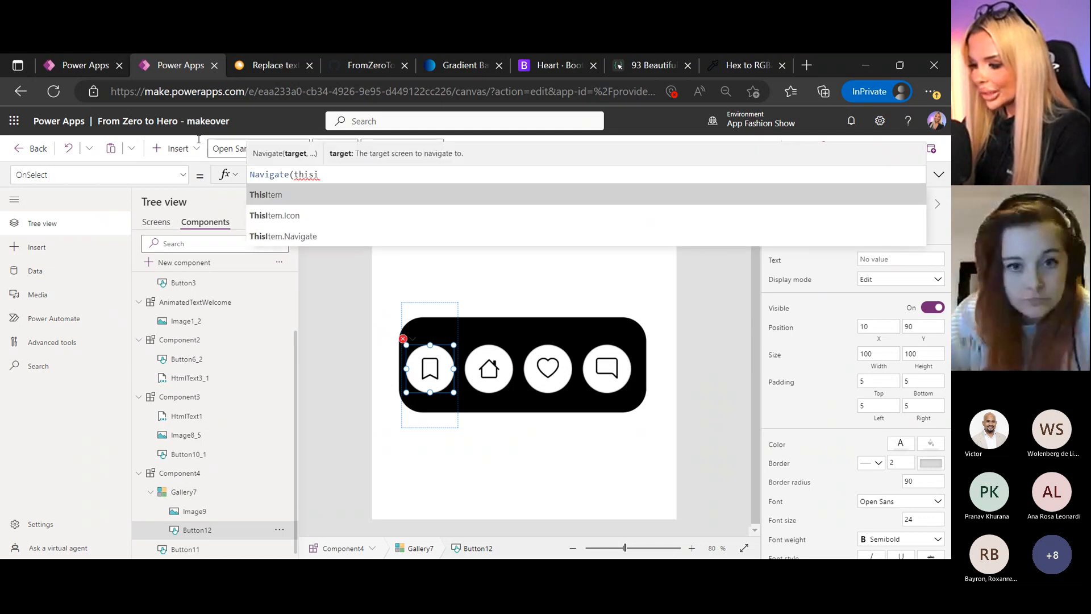
key("Return")
- Add ScreenTransition.Fade as the transition of the round button's Navigate call and complete the formula
type(", Fade")
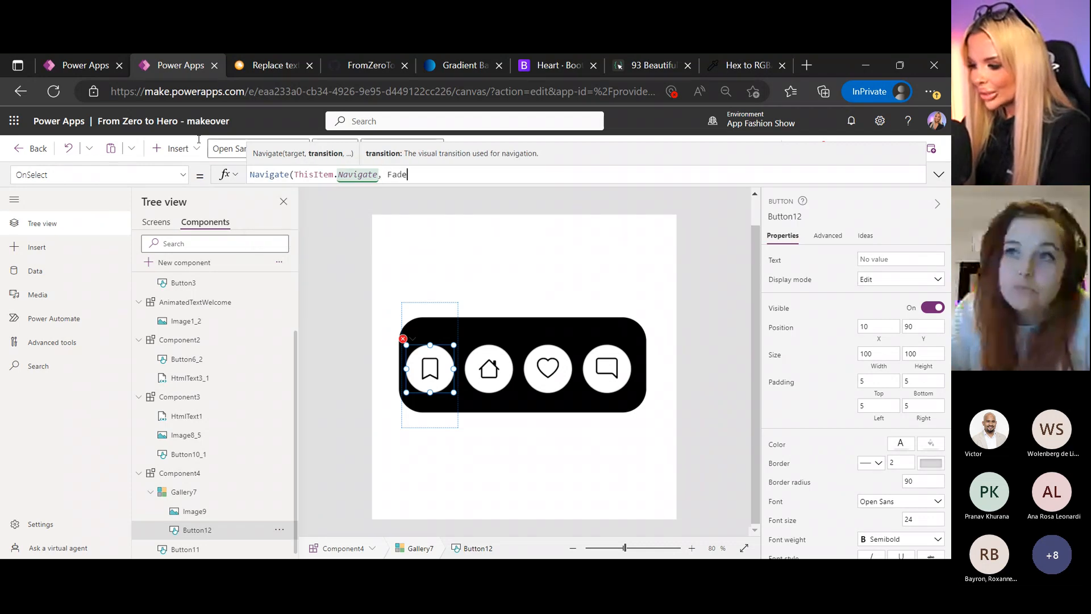
key("Down")
key("Return")
type(")")
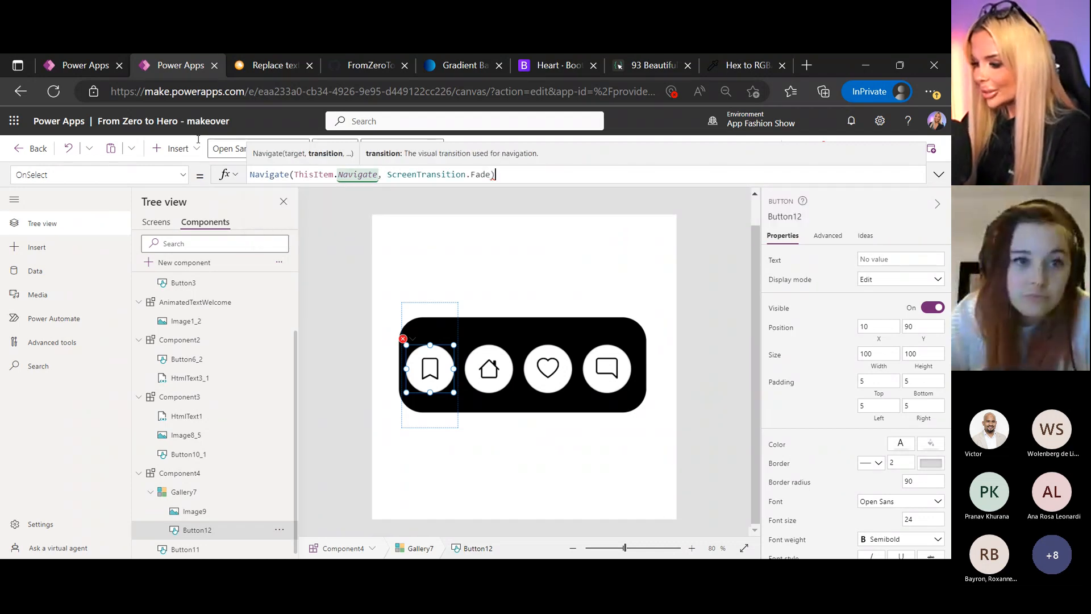
- In the MenuItems formula of the navigation bar on 'Property details - after', set the bookmark record's Navigate value to Screen5
left_click(180, 472)
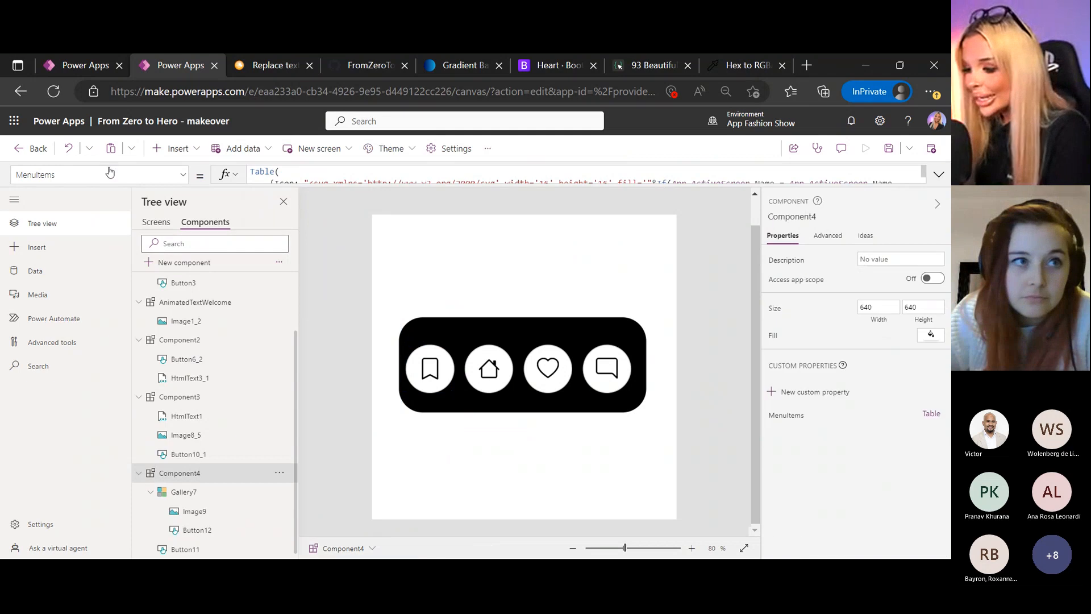
left_click(157, 222)
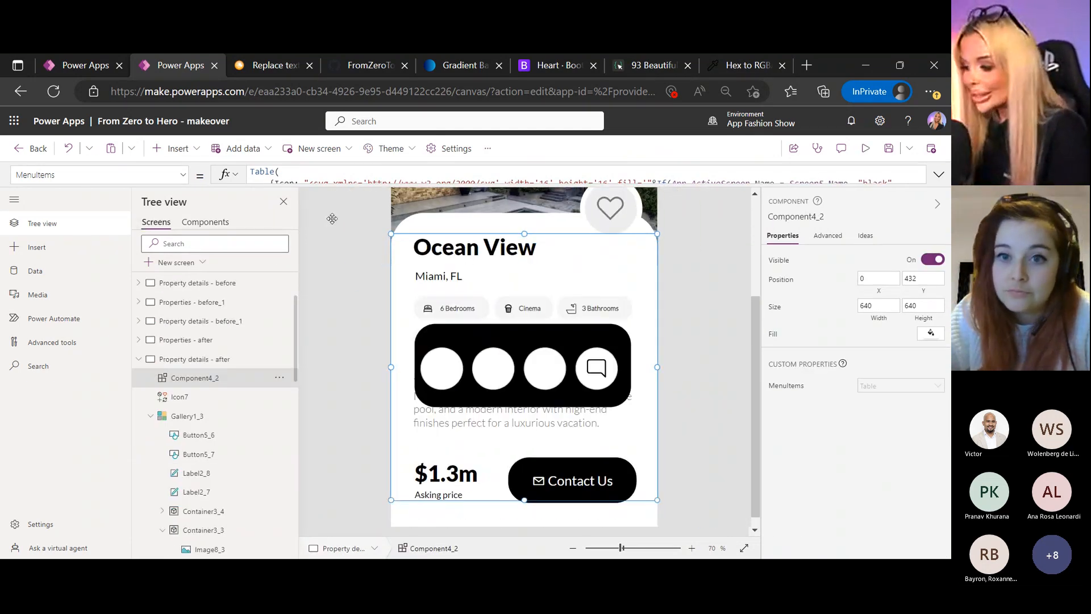
left_click(305, 166)
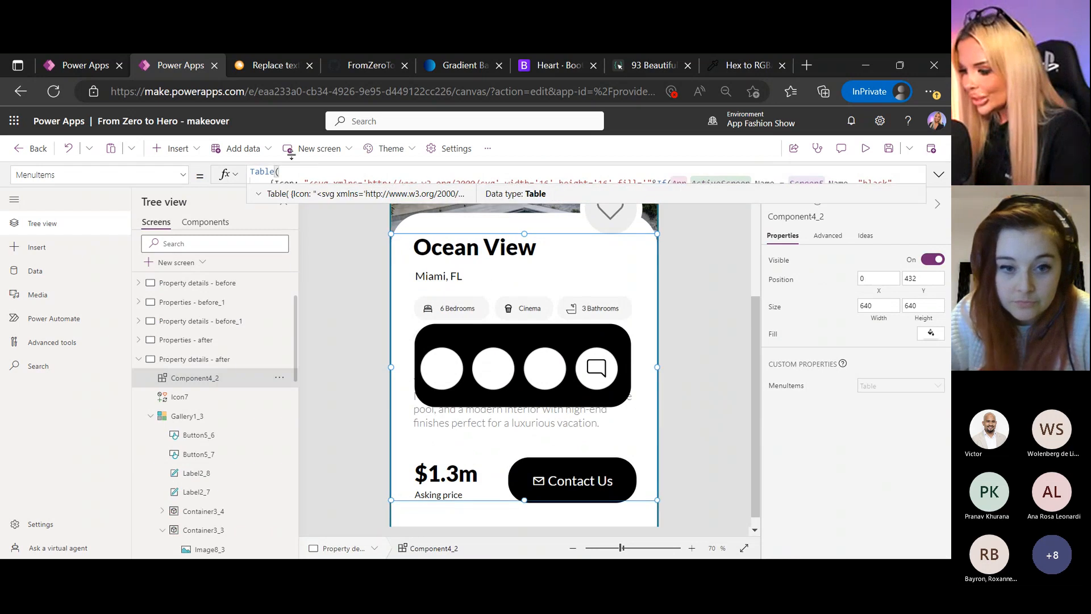
left_click_drag(292, 156, 321, 215)
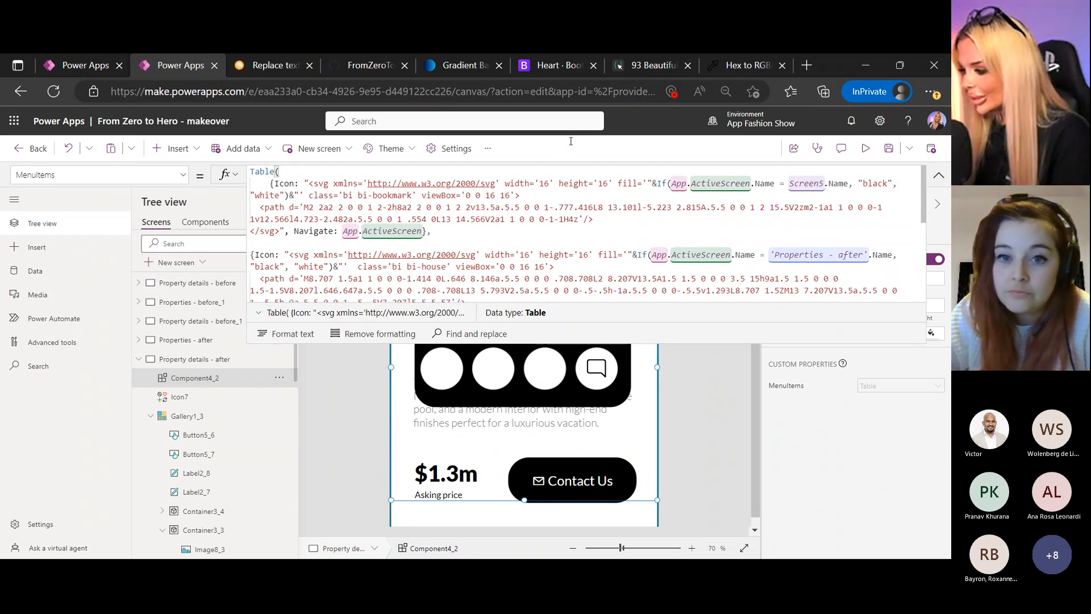
left_click_drag(848, 184, 805, 184)
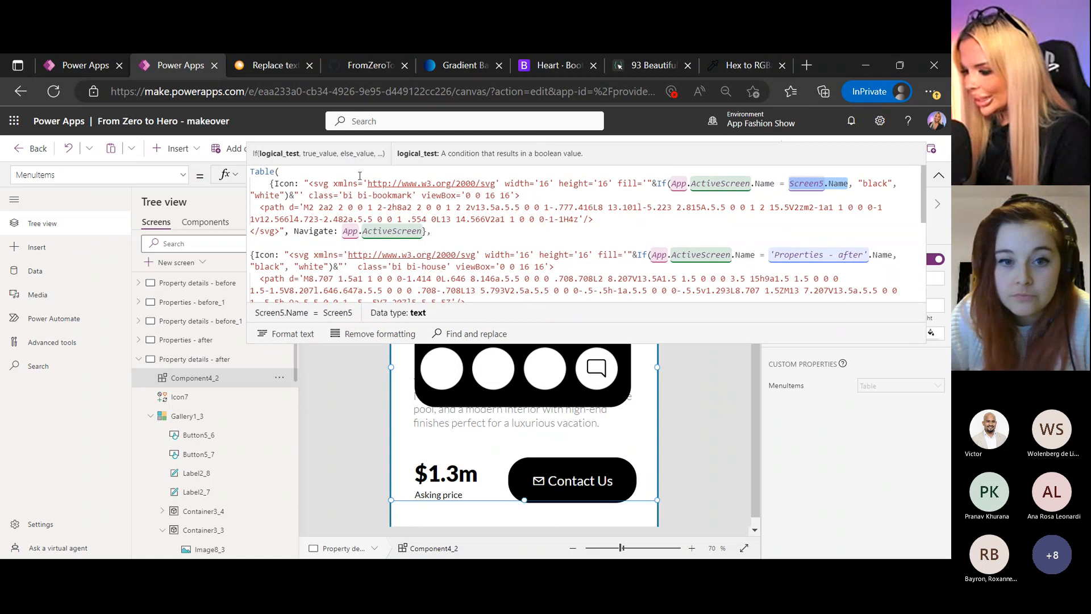
left_click_drag(427, 230, 344, 231)
type("Screen5.Name")
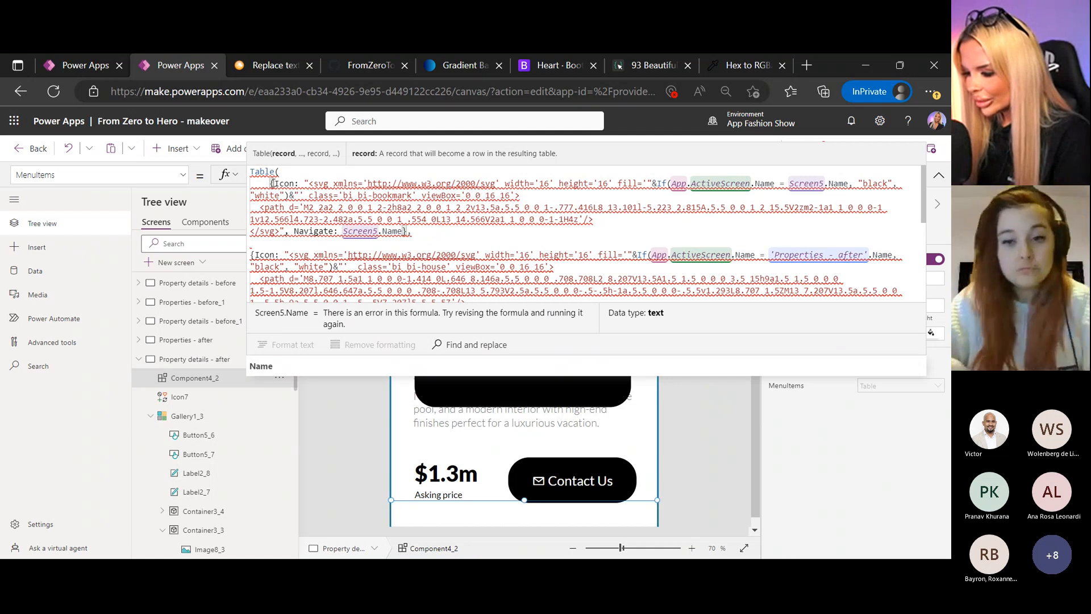
key("BackSpace")
key("BackSpace")
key("BackSpace")
key("BackSpace")
key("BackSpace")
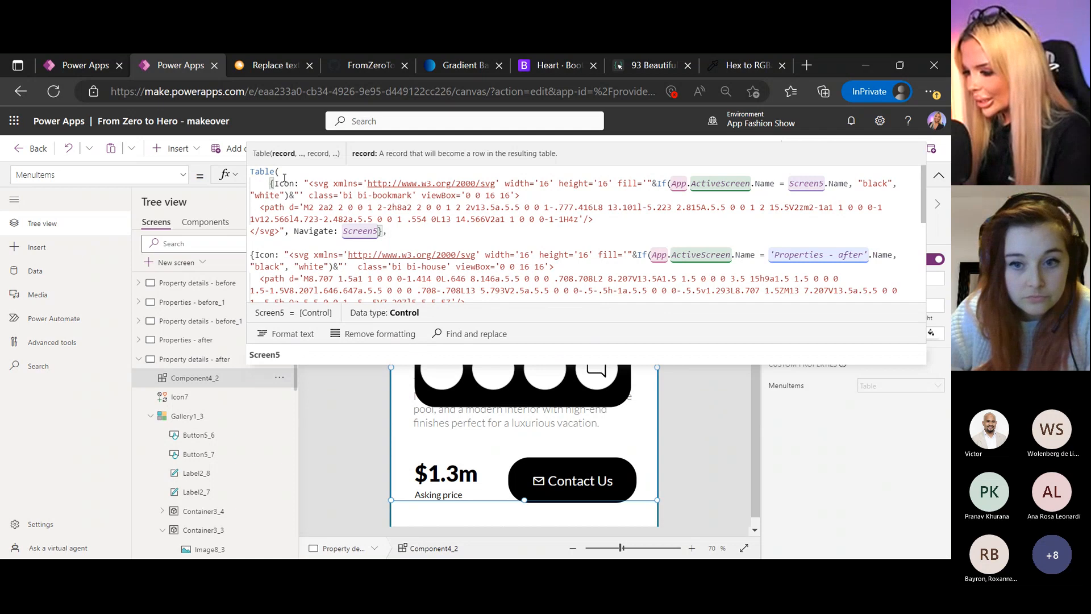
- Set the house record's Navigate value to 'Properties - after', copied from its icon condition
scroll(284, 178, "down", 2)
scroll(514, 170, "up", 1)
left_click(771, 211)
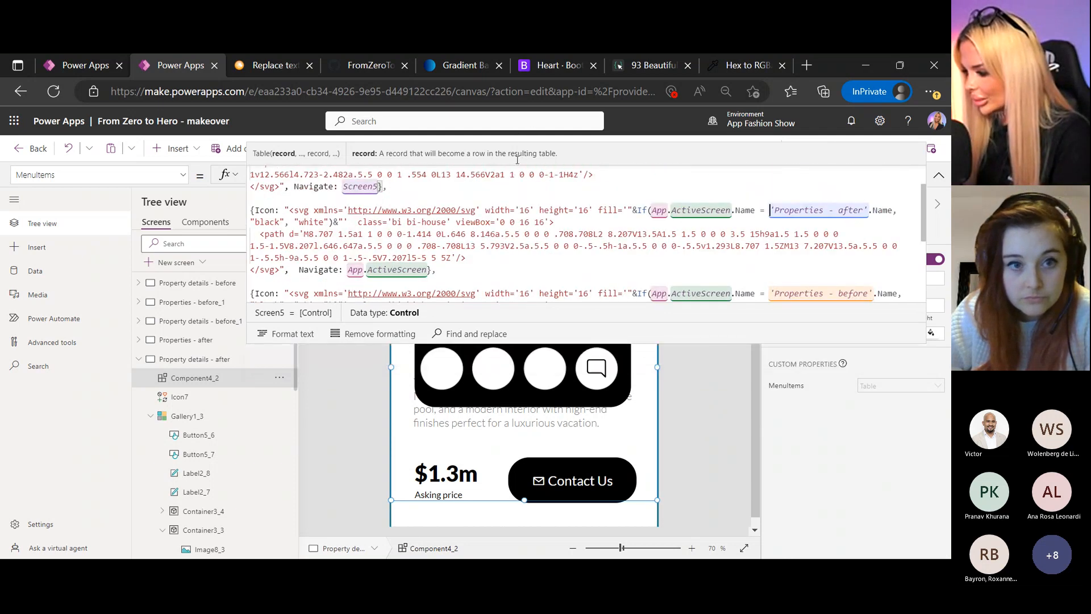
left_click_drag(770, 210, 867, 210)
key("ctrl+c")
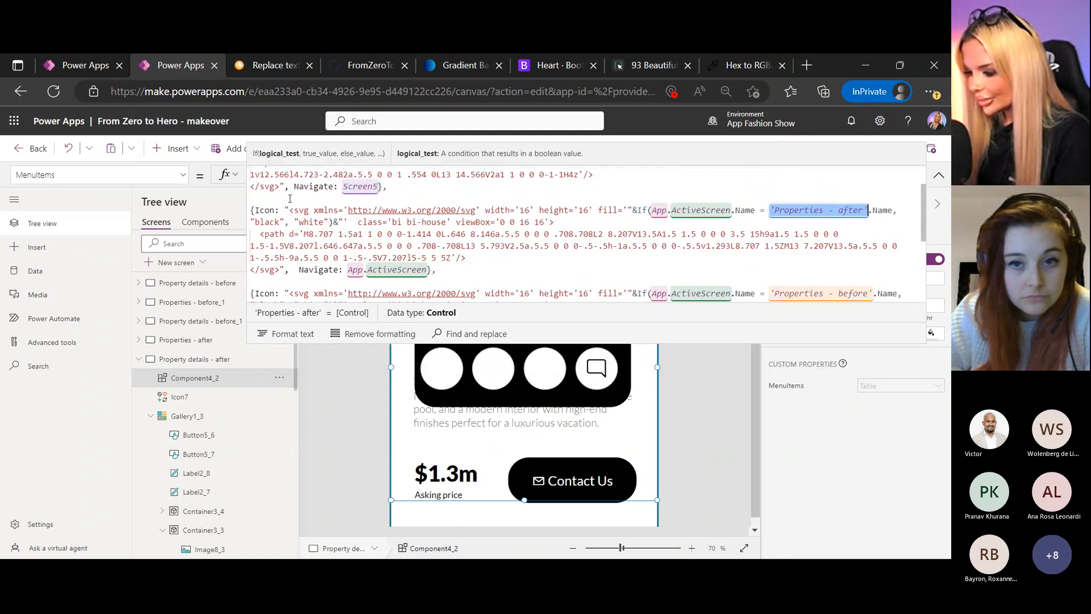
left_click_drag(428, 270, 353, 270)
key("ctrl+v")
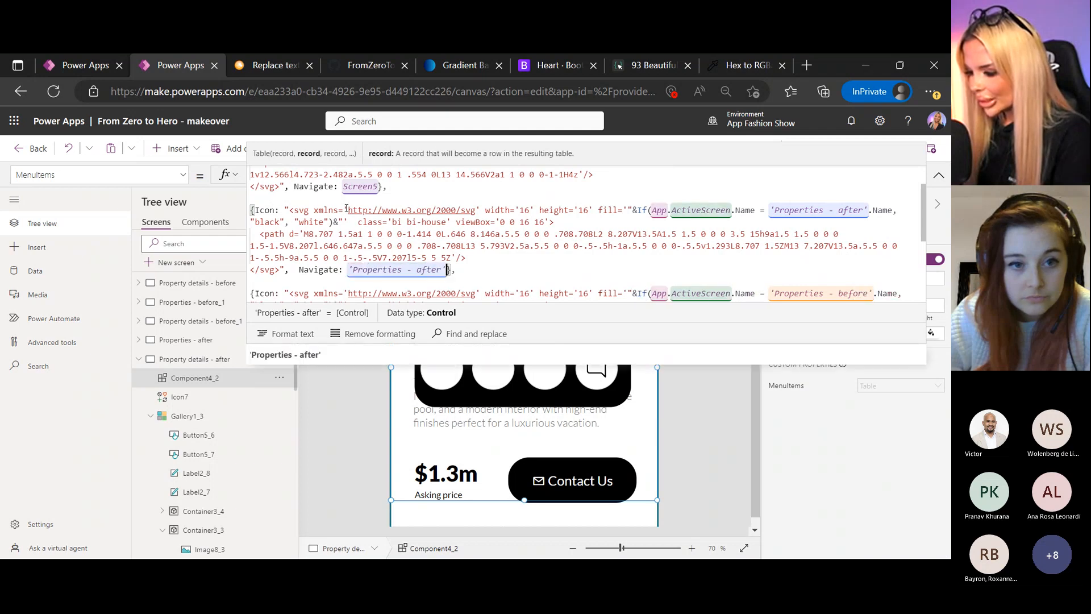
- Set the heart record's Navigate value to 'Properties - before', copied from its icon condition
scroll(551, 186, "down", 1)
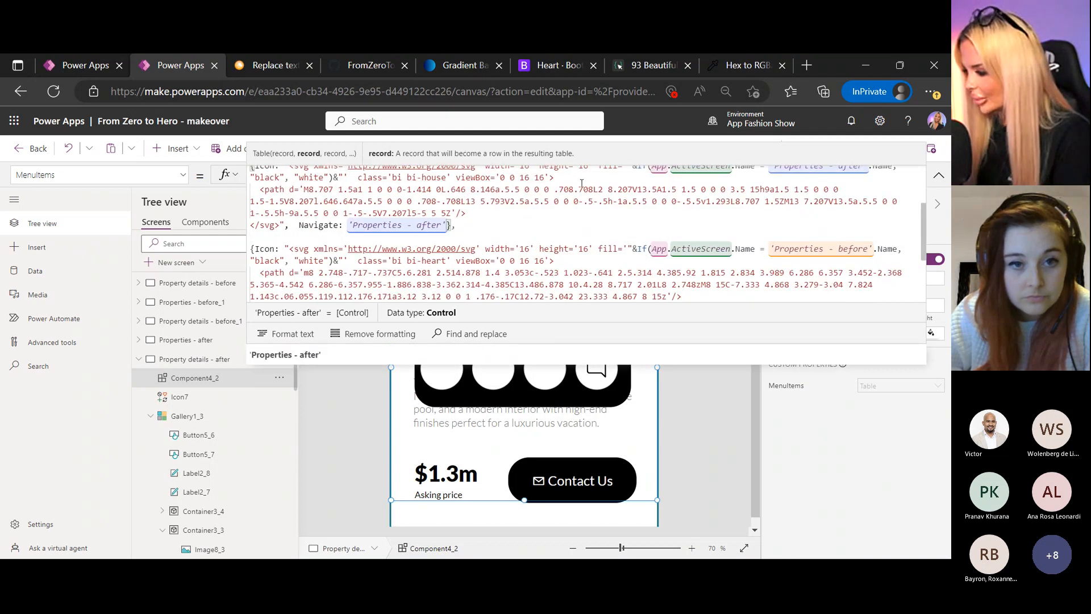
left_click_drag(874, 249, 766, 249)
key("ctrl+c")
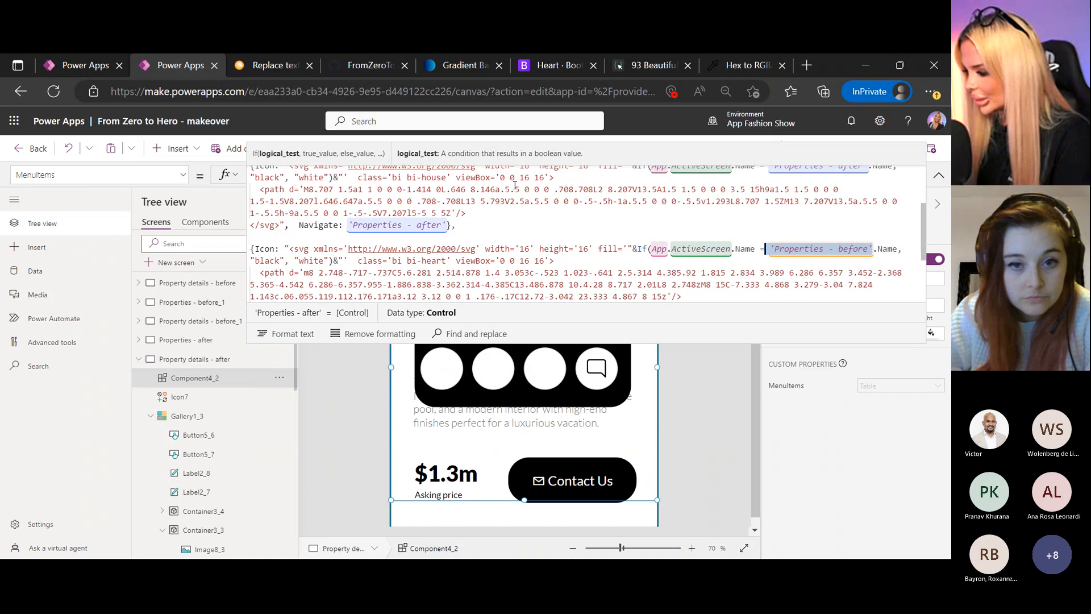
scroll(357, 183, "down", 2)
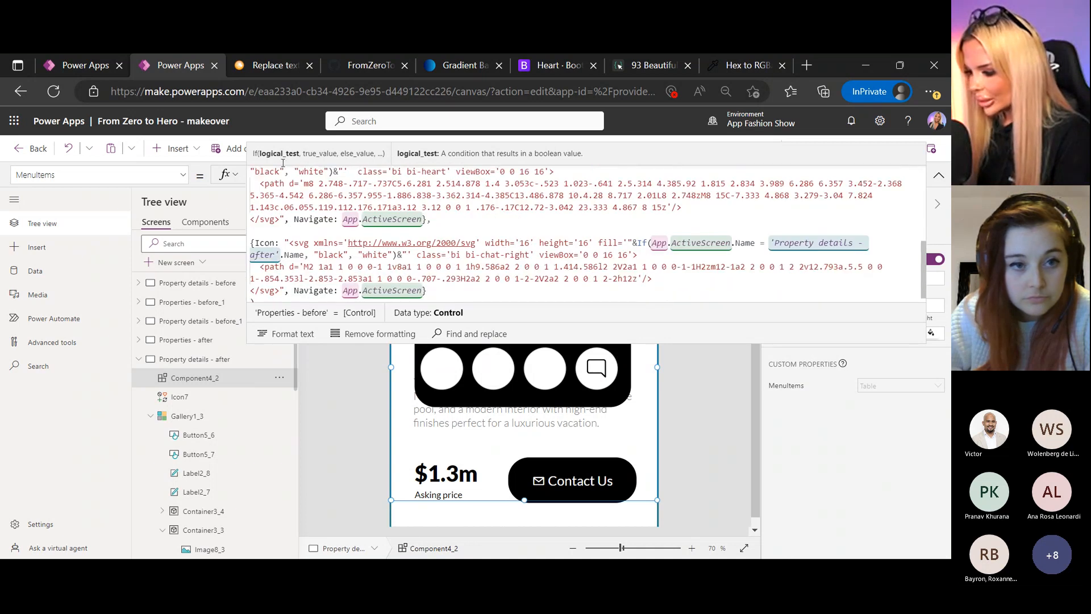
left_click_drag(423, 220, 353, 220)
key("ctrl+v")
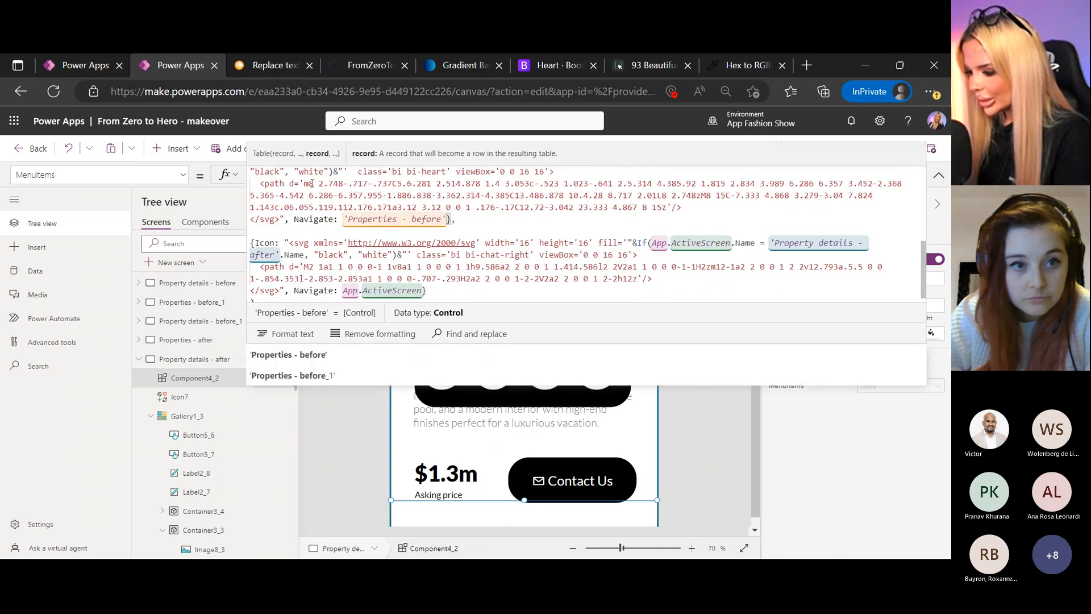
- Set the chat record's Navigate value to 'Property details - after' and collapse the formula editor
scroll(301, 214, "down", 1)
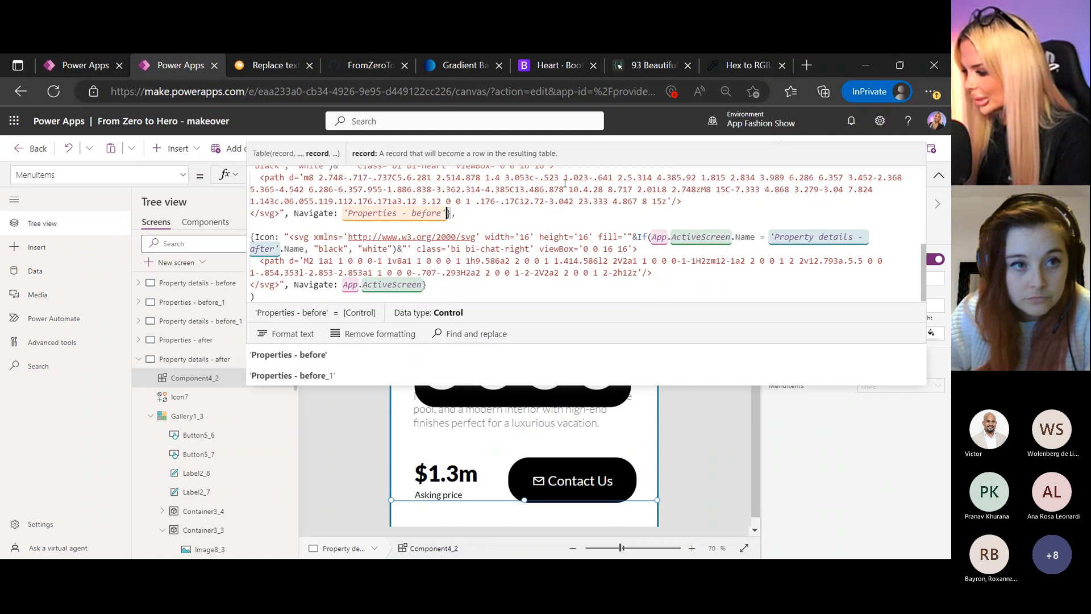
left_click_drag(770, 237, 285, 248)
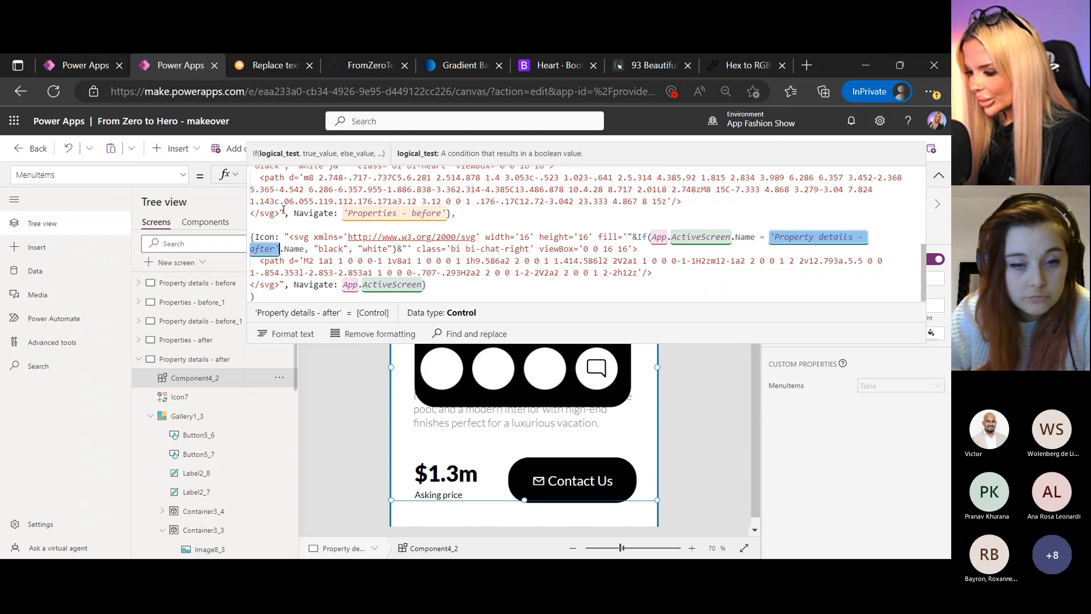
key("ctrl+c")
key("ctrl+shift+Left")
key("ctrl+shift+Left")
key("ctrl+v")
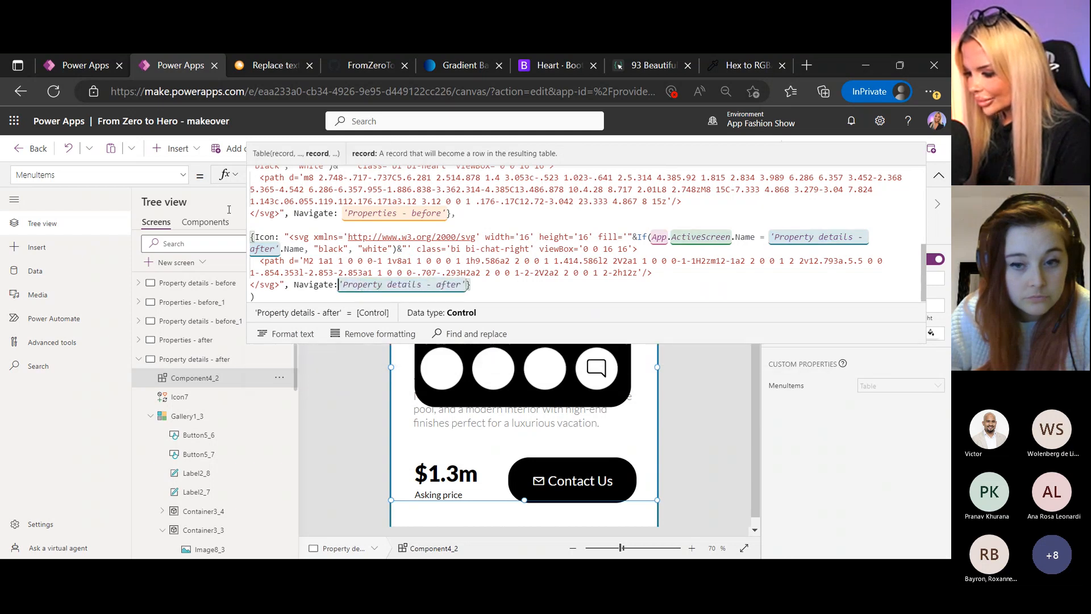
left_click(626, 140)
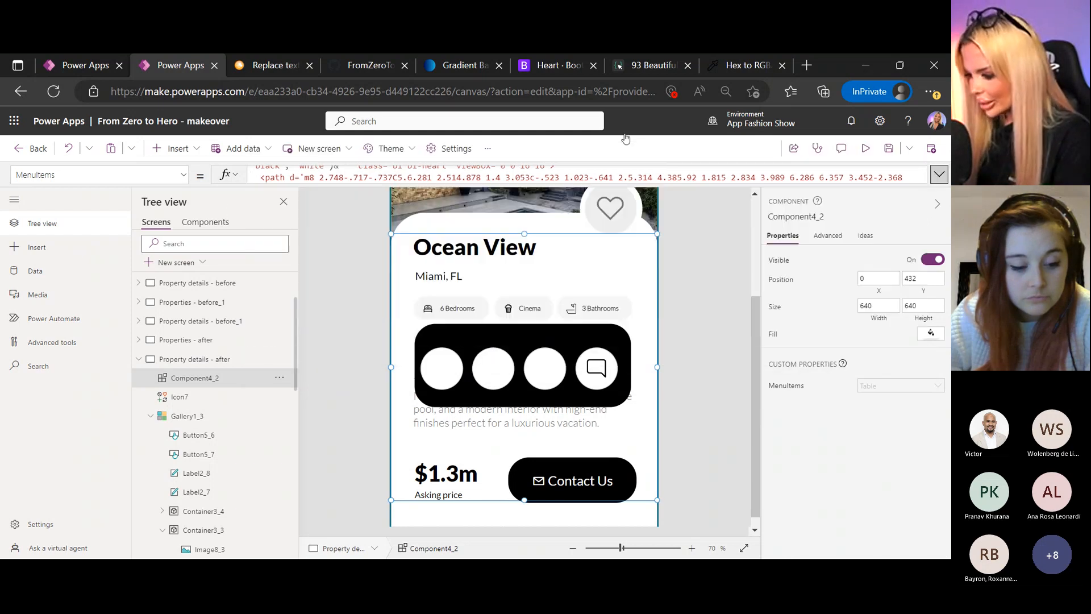
- Compare Component4's default MenuItems formula with the screen-specific one of the bar on 'Property details - after'
left_click(463, 259)
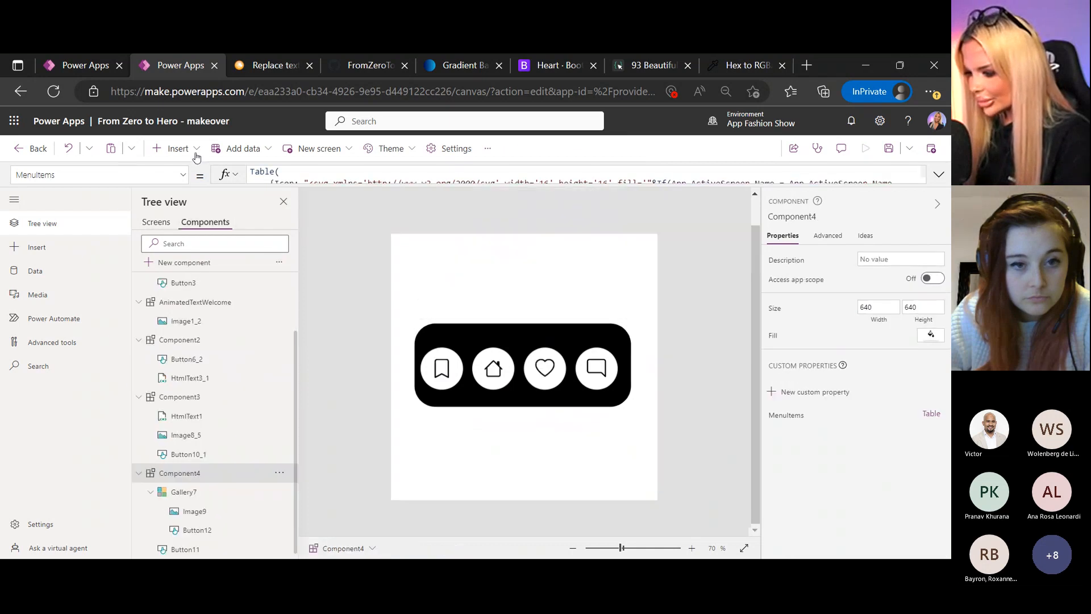
left_click_drag(212, 143, 225, 266)
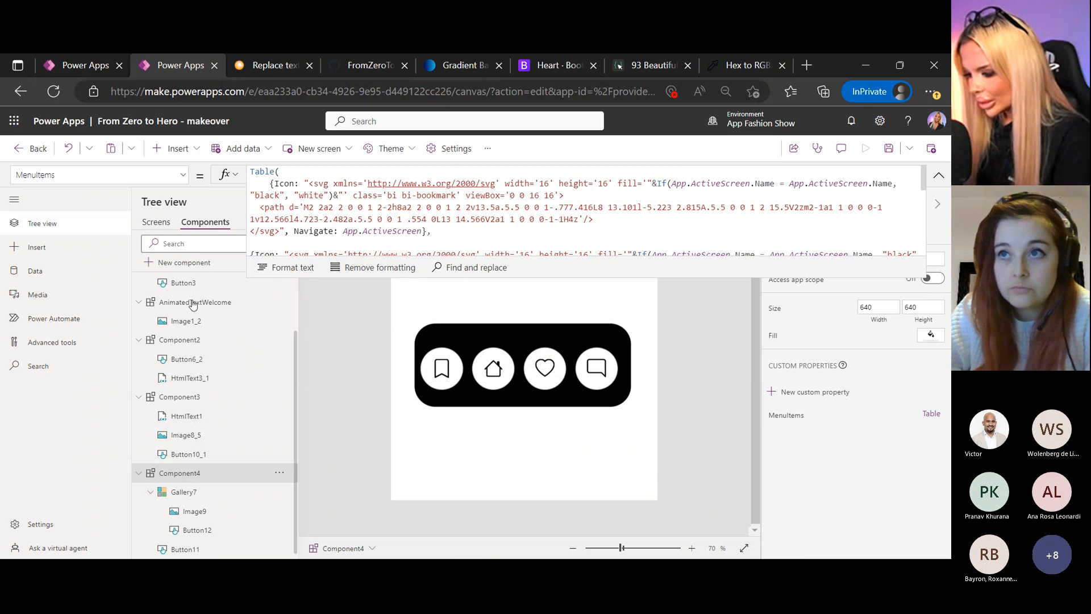
left_click_drag(275, 202, 279, 289)
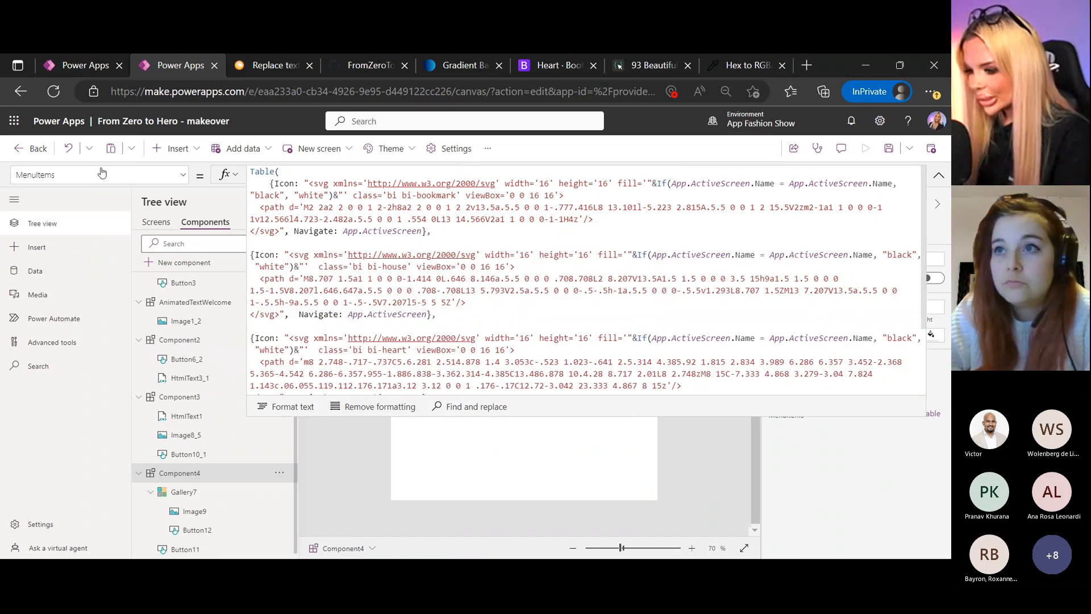
left_click(155, 222)
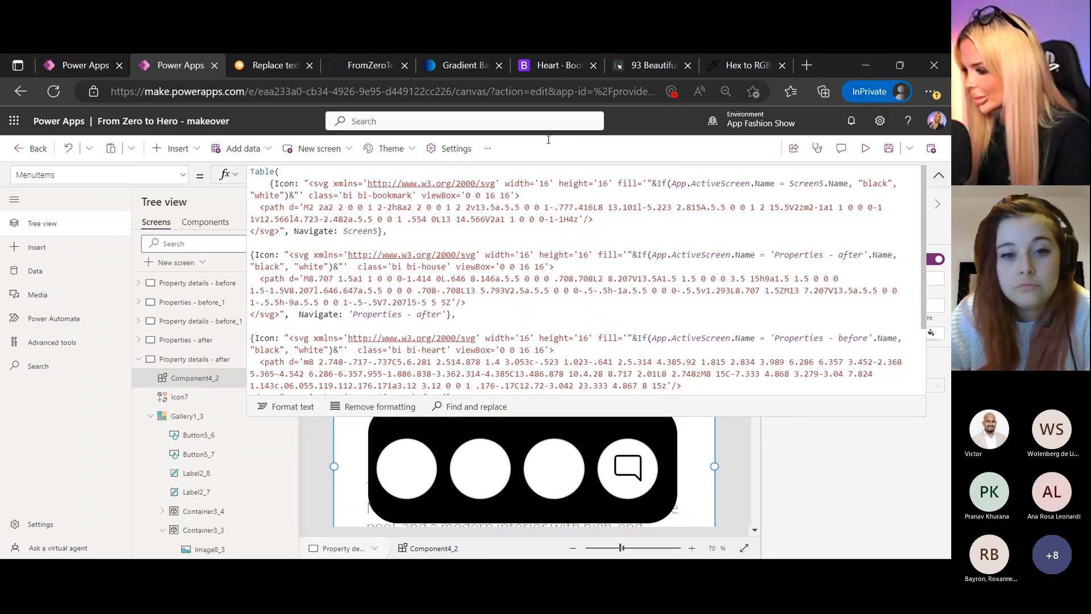
scroll(554, 213, "down", 2)
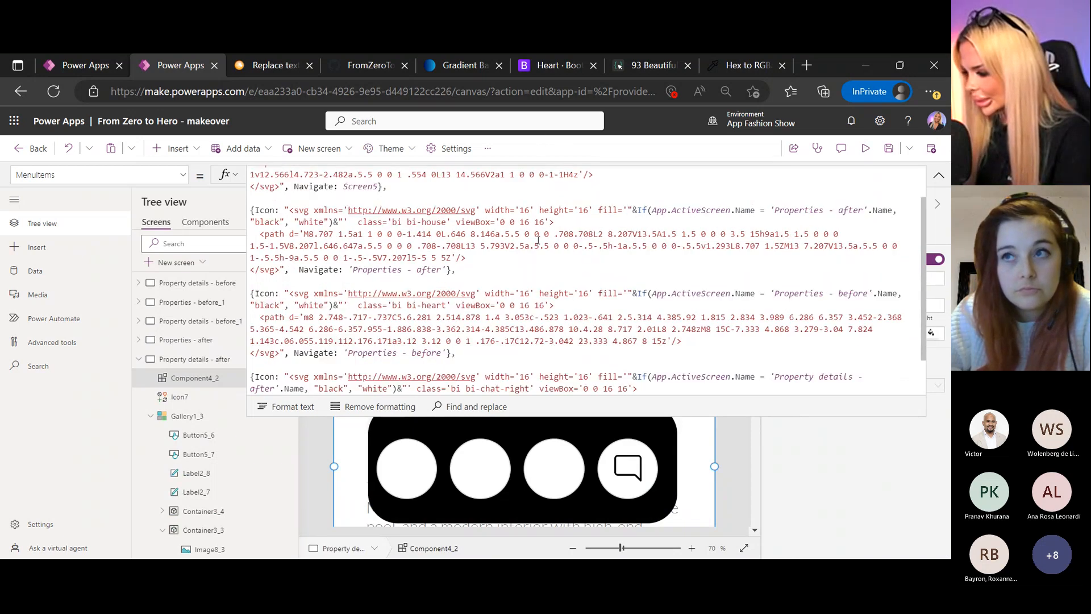
scroll(549, 228, "down", 2)
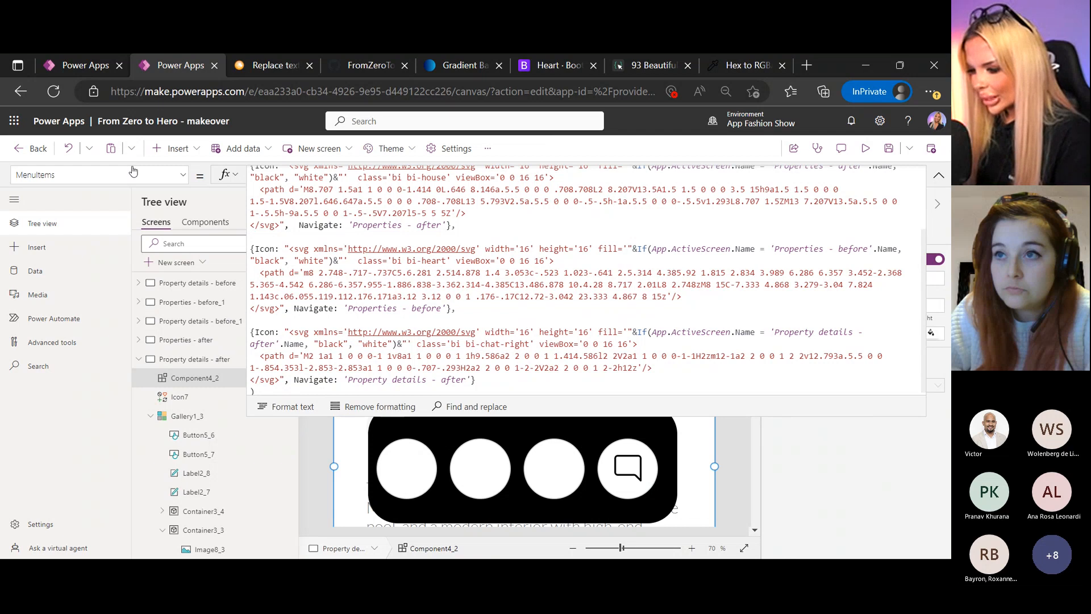
- Set the Fill of Button12 in Component4 to white when App.ActiveScreen.Name equals ThisItem.Navigate.Name, otherwise black
left_click(206, 222)
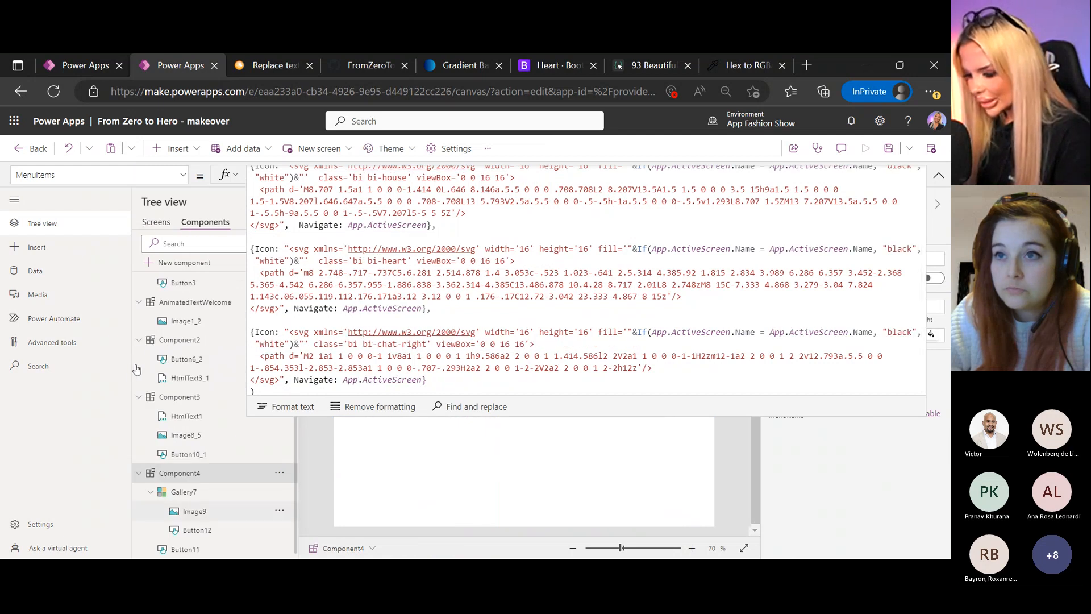
left_click(197, 530)
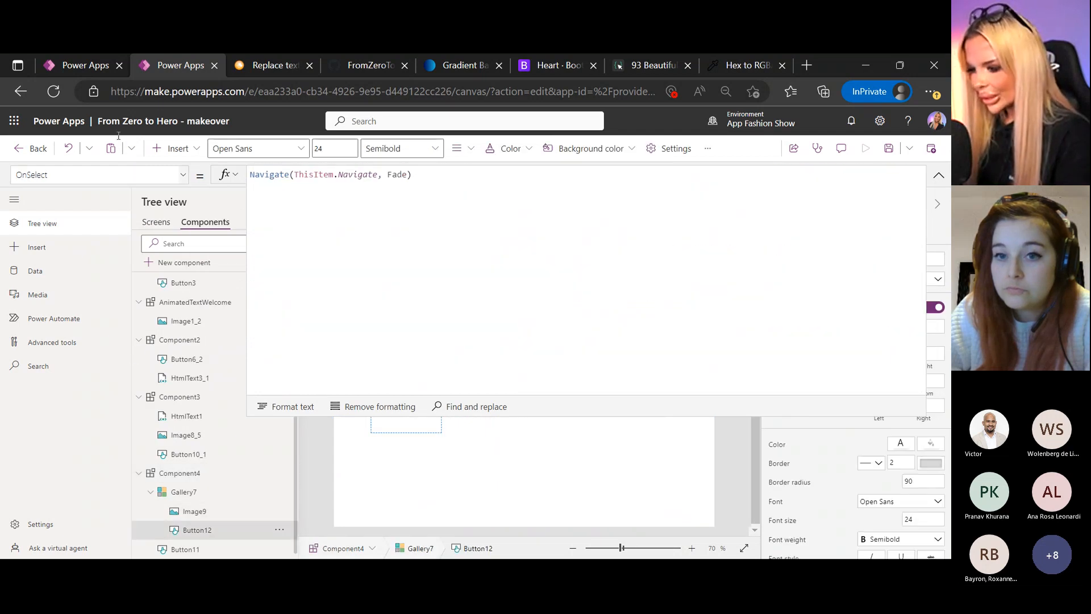
left_click(97, 175)
scroll(75, 205, "up", 2)
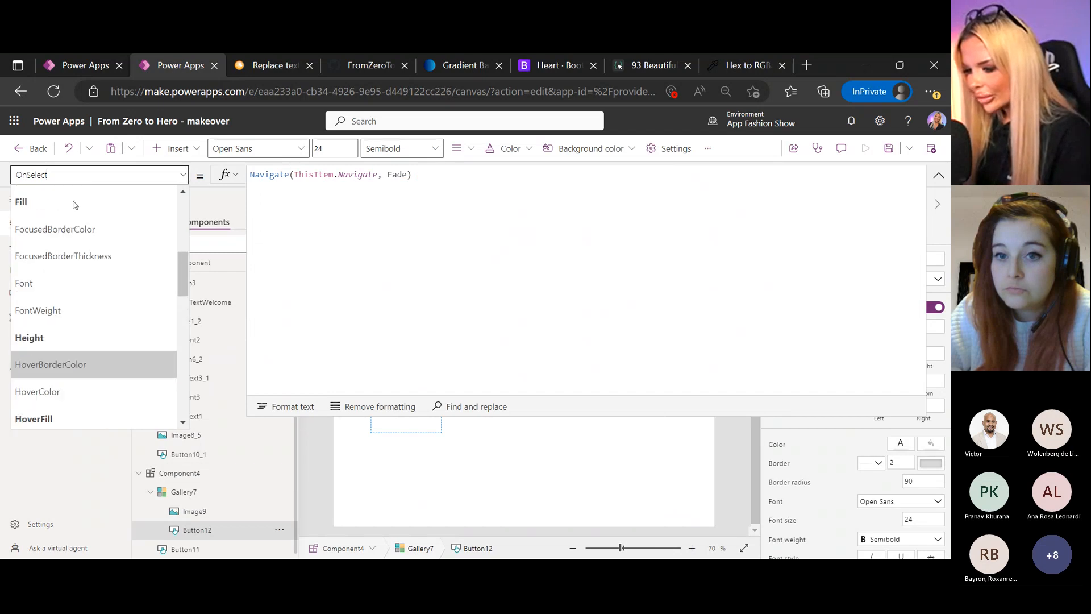
left_click(34, 202)
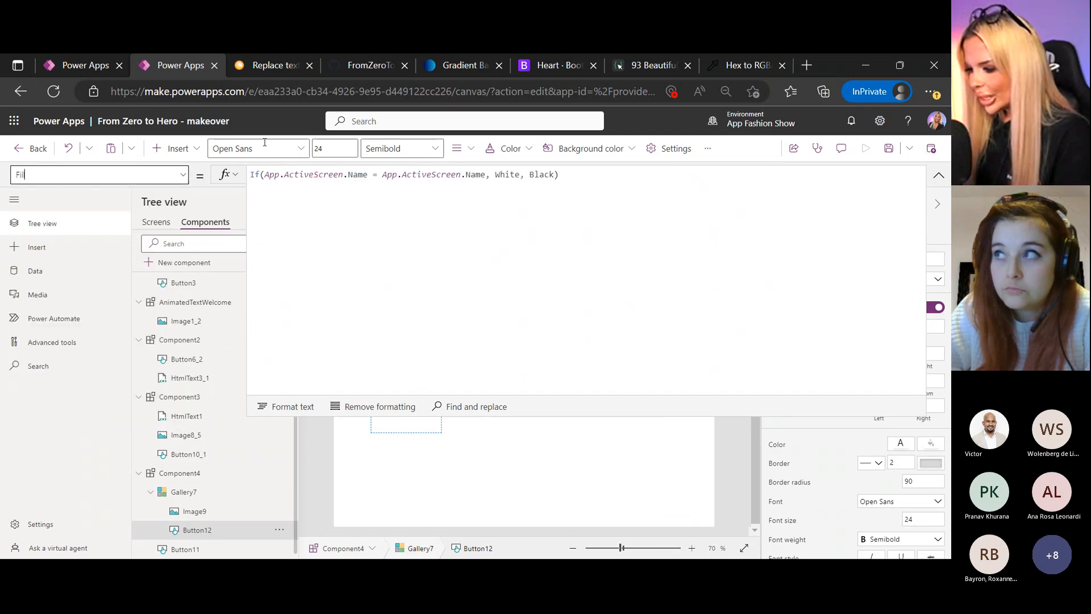
left_click_drag(486, 175, 383, 175)
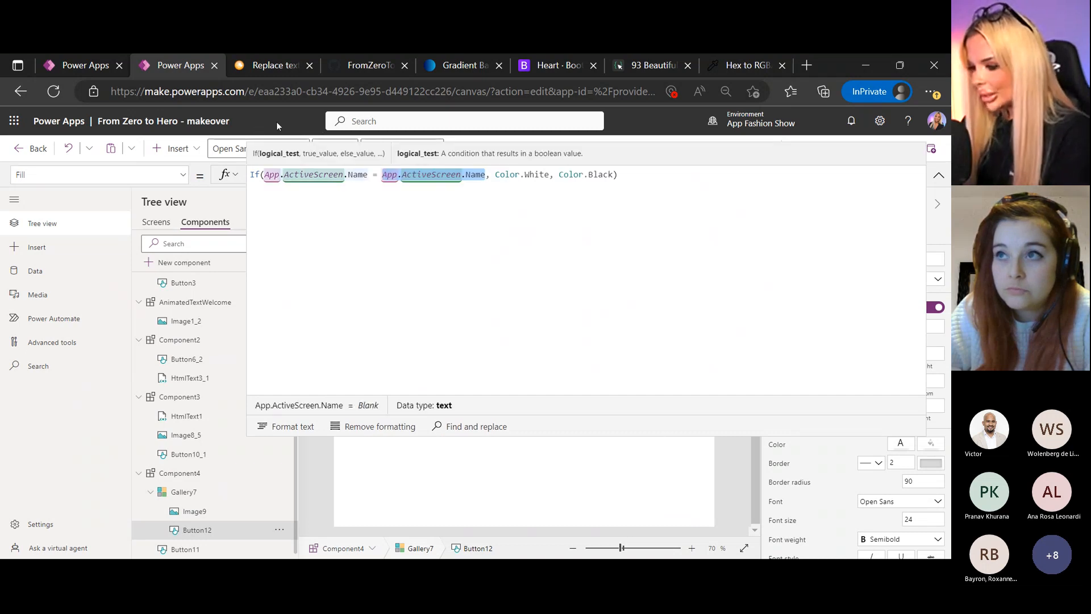
type("thisitem.")
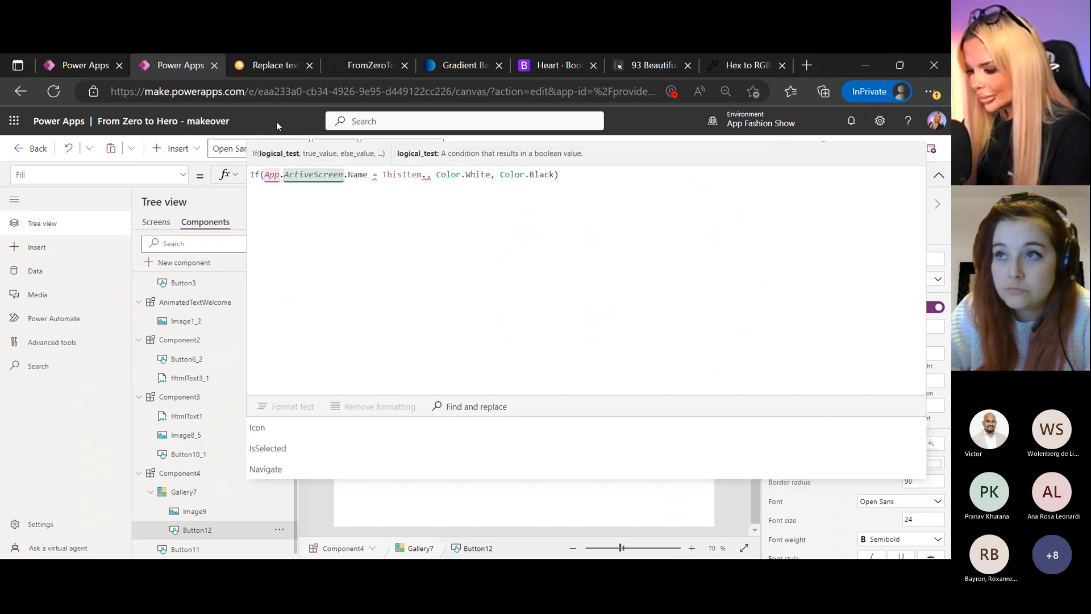
key("Down")
key("Down")
key("Down")
key("Return")
type(".")
key("Down")
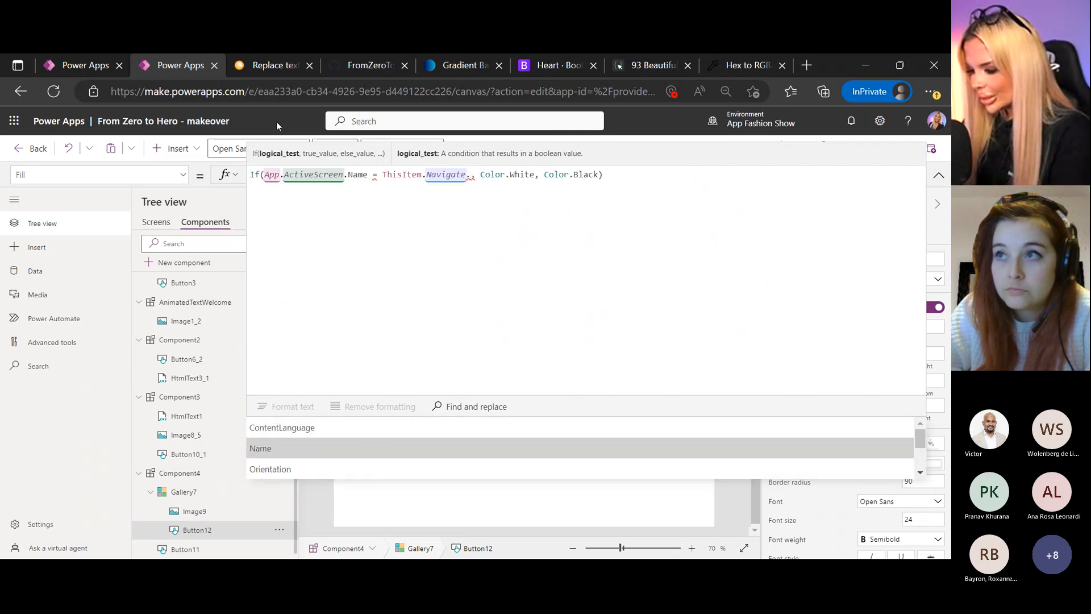
key("Return")
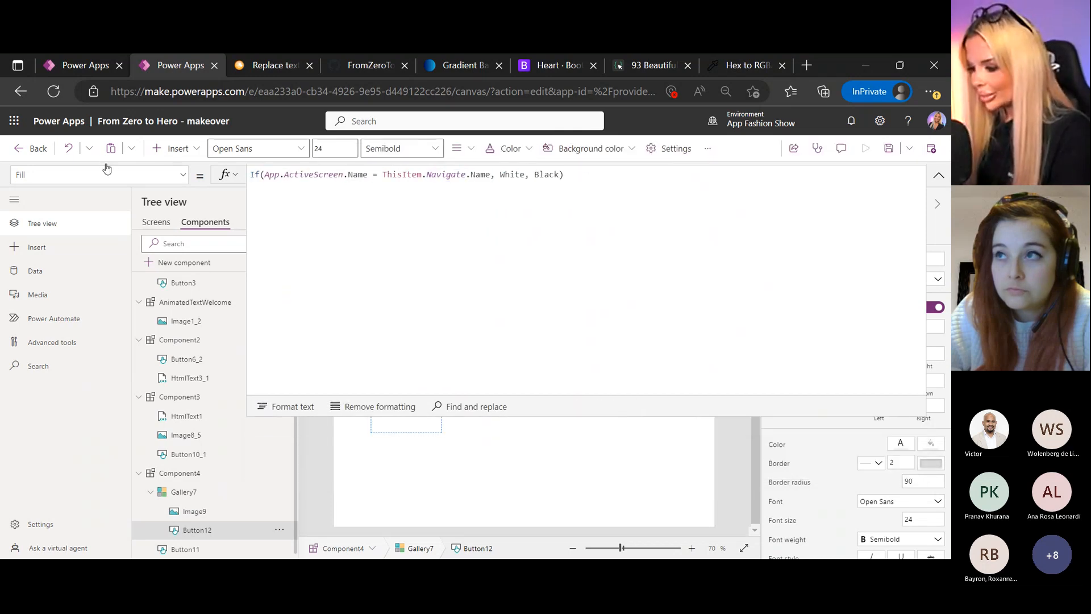
- Check the highlighted icon of the bar on 'Property details - after' and test its bookmark icon to reach Screen5
left_click(156, 222)
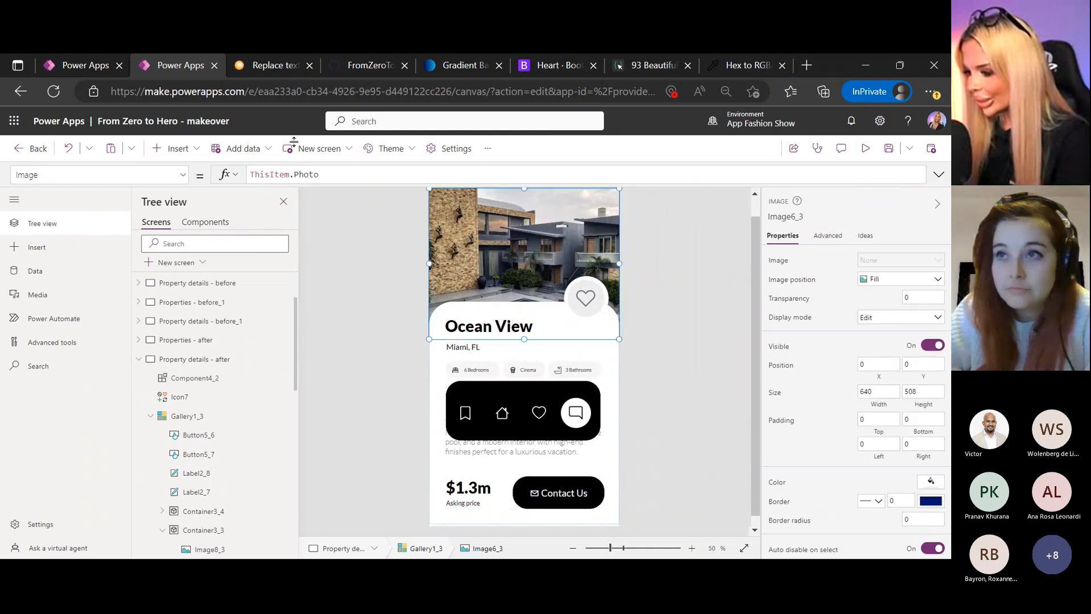
left_click(262, 174)
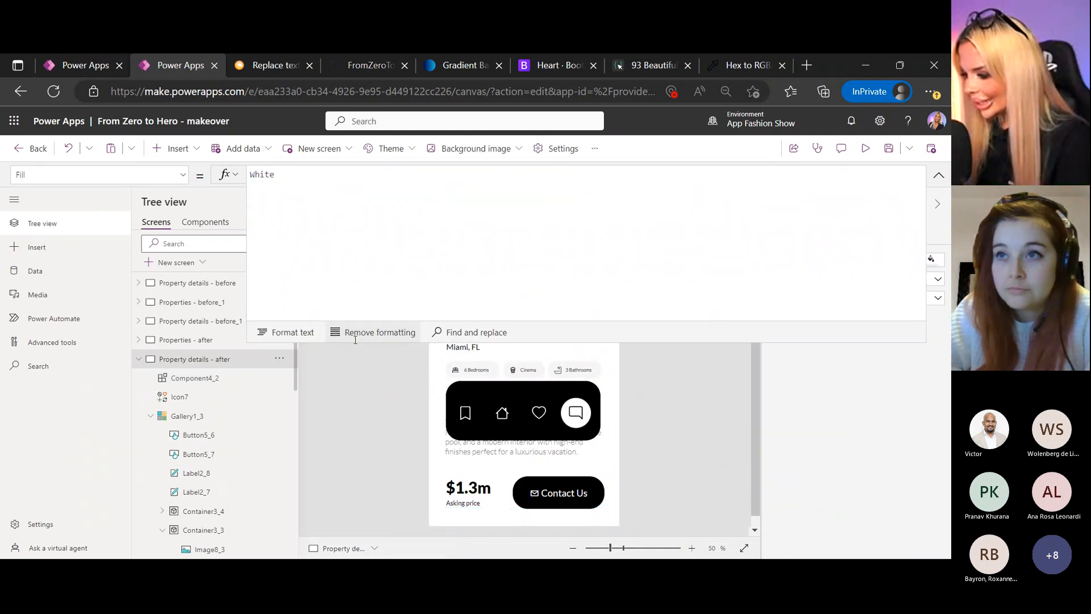
left_click(506, 350)
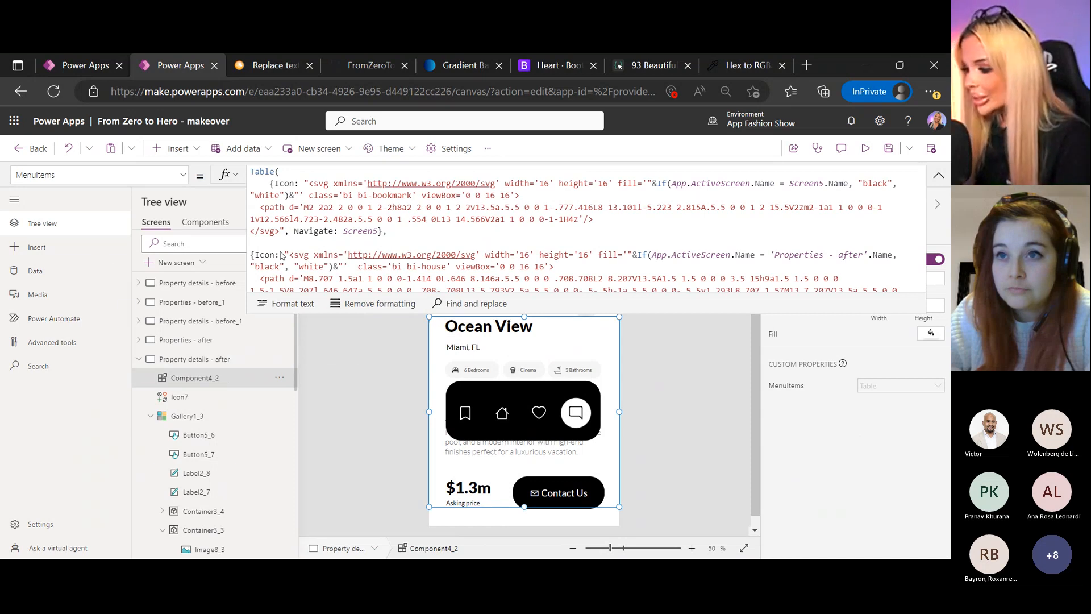
key("Escape")
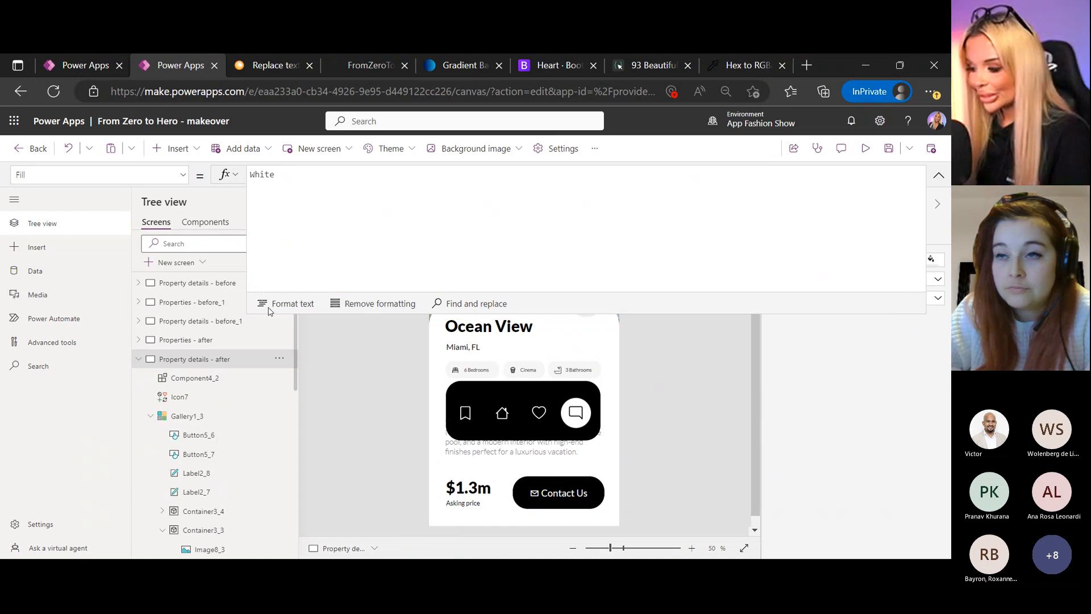
key("ctrl+equal")
key("ctrl+equal")
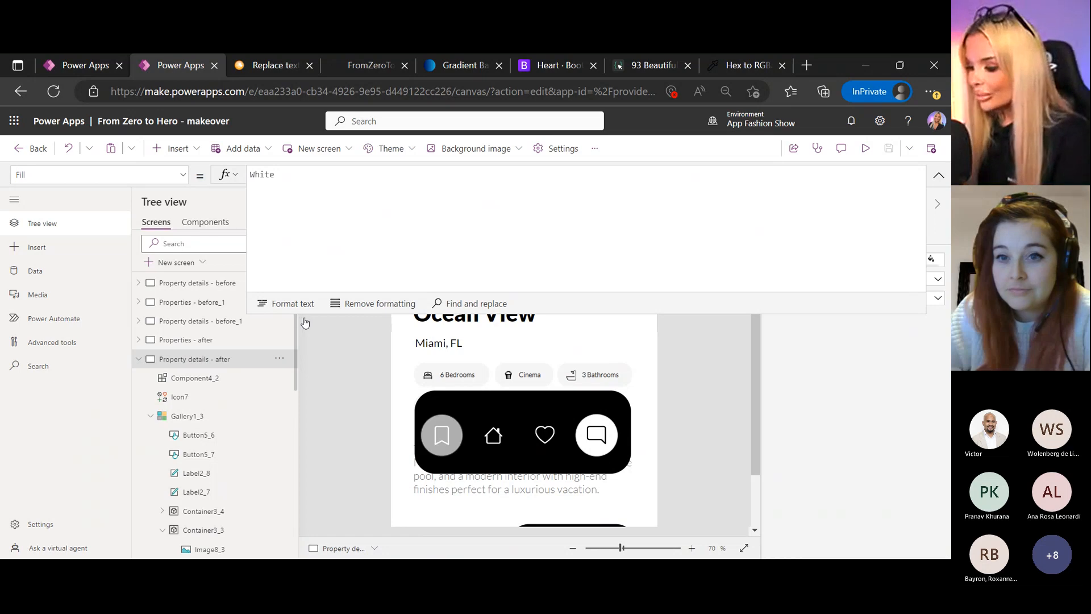
left_click(303, 318)
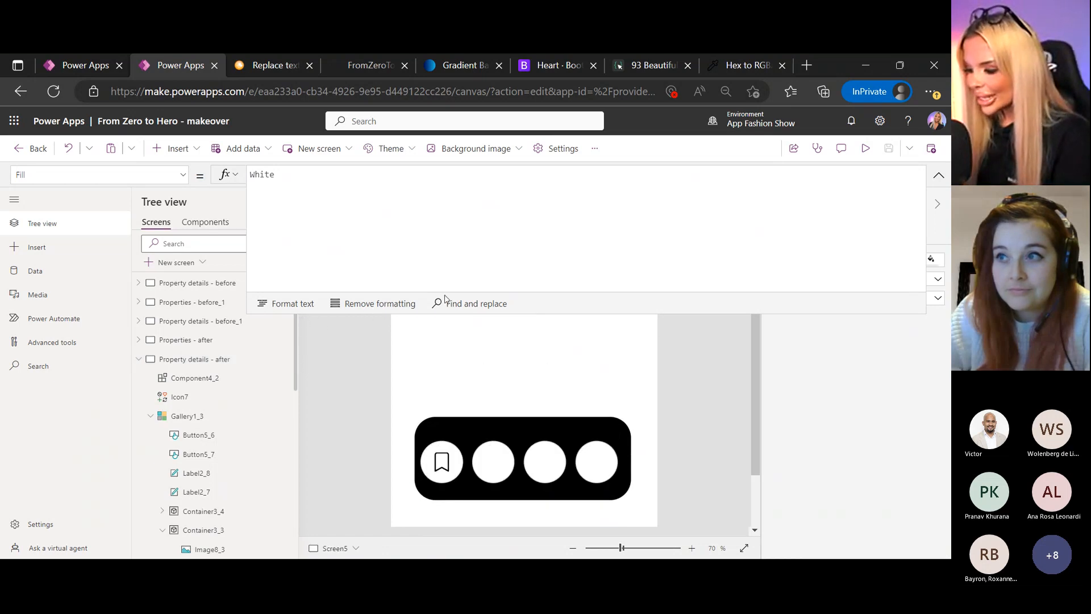
- Replace Screen5's navigation bar with a copy of the bar from 'Property details - after'
key("ctrl+z")
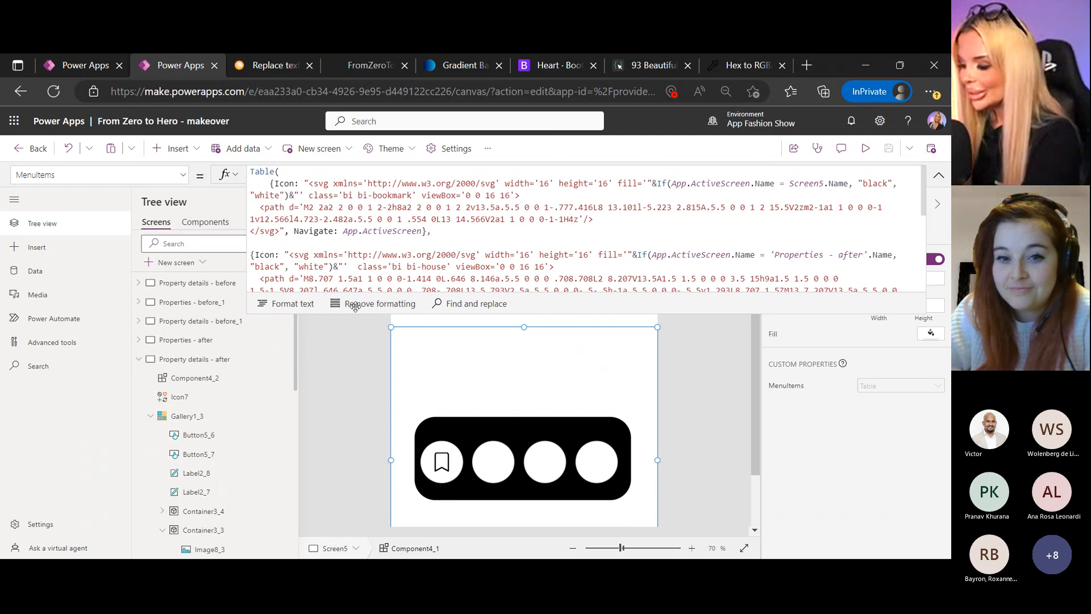
key("ctrl+z")
left_click(204, 360)
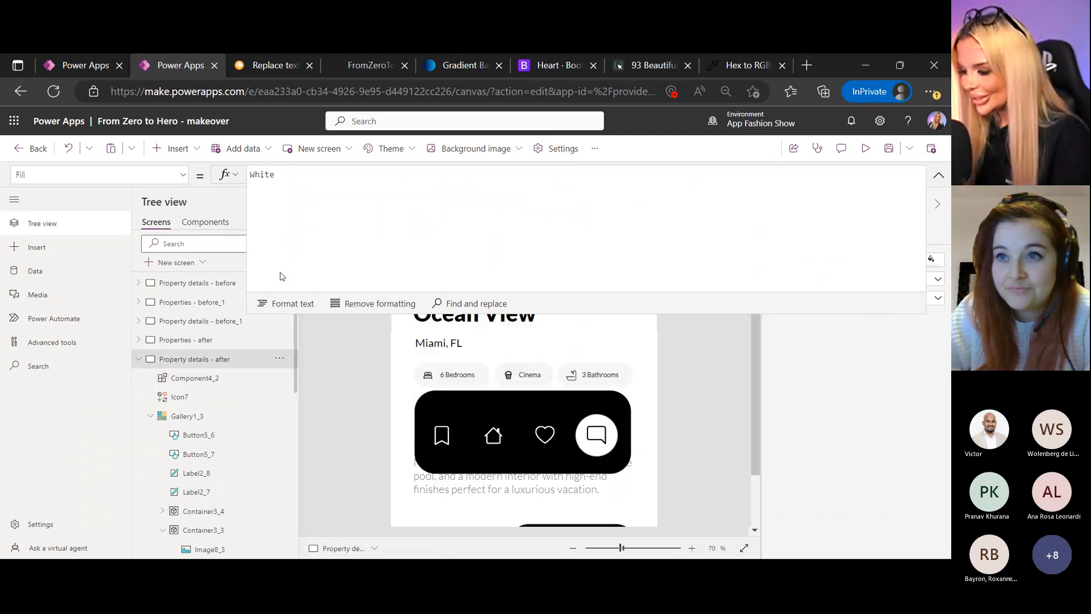
left_click(139, 358)
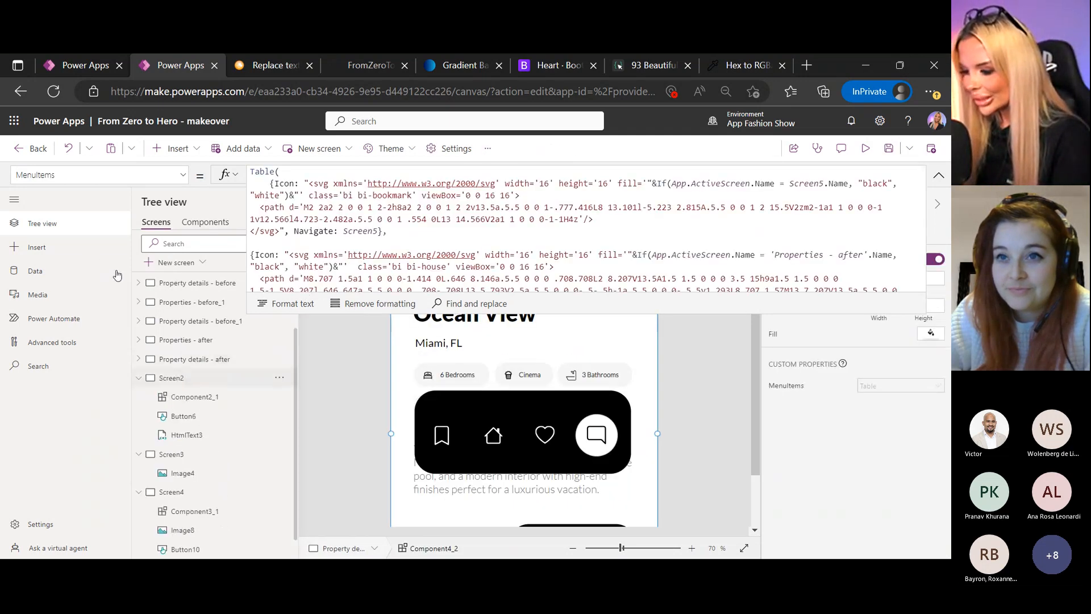
left_click(172, 378)
scroll(188, 456, "down", 1)
left_click(172, 544)
key("ctrl+v")
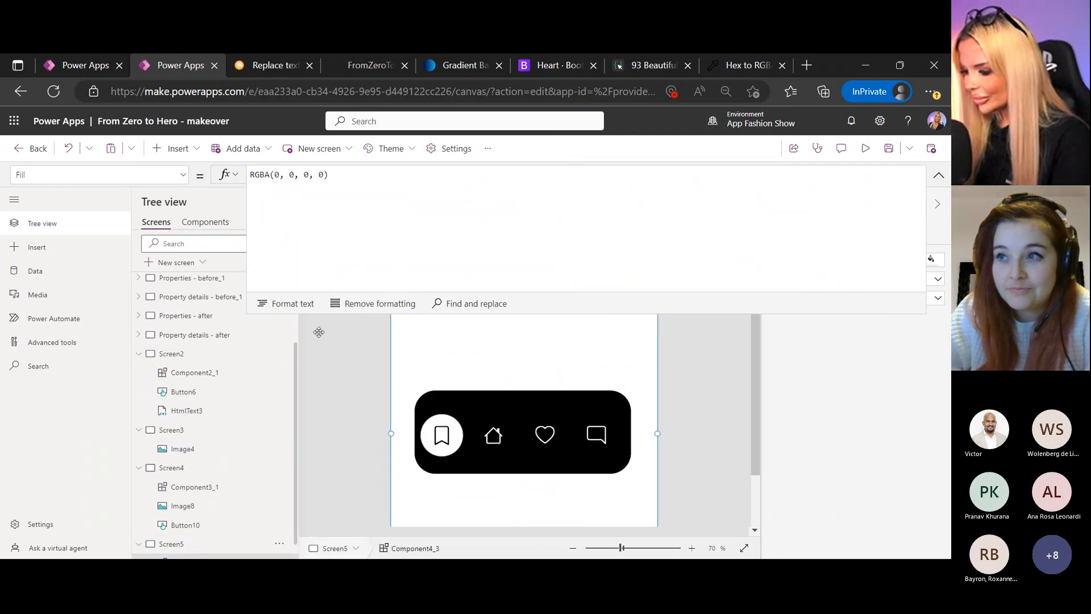
- Look through the screens around 'Properties - after' and review the MenuItems formula of the bar on 'Property details - after'
left_click(161, 314)
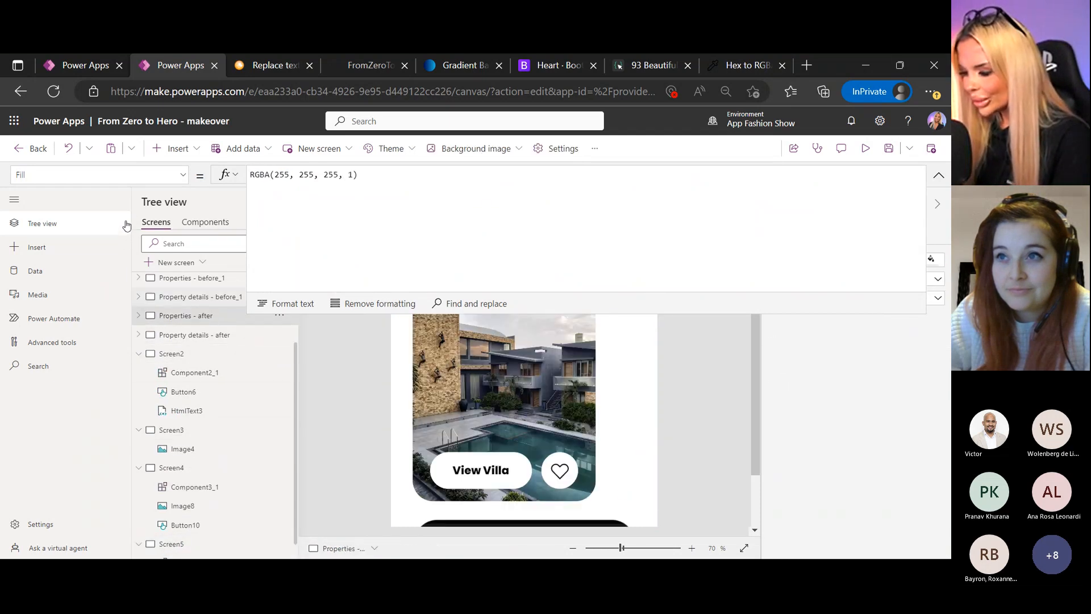
key("Up")
key("Down")
key("Down")
key("Down")
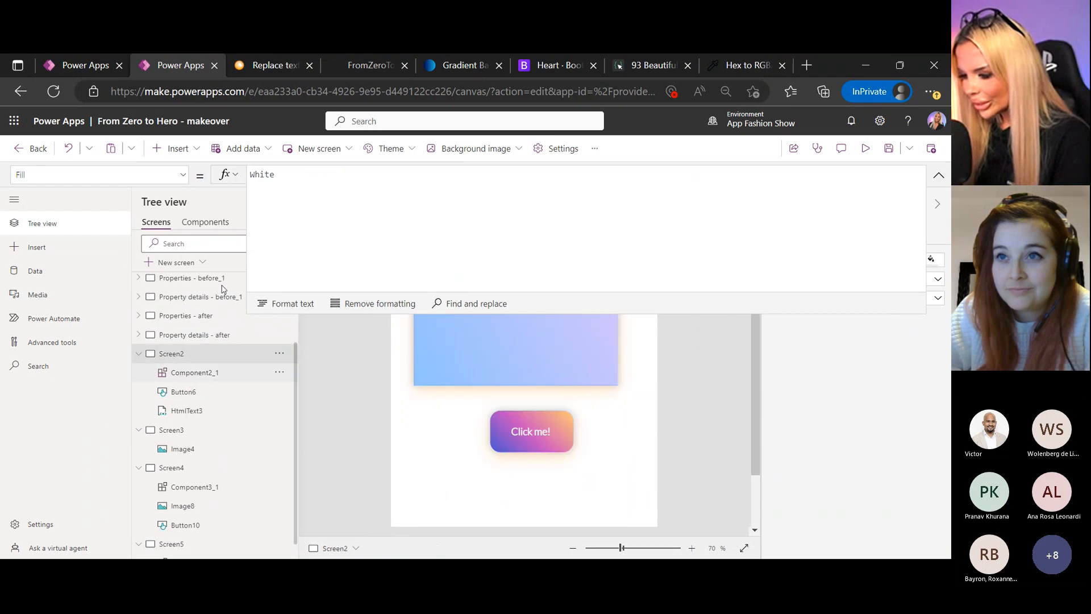
key("Down")
key("Up")
key("Up")
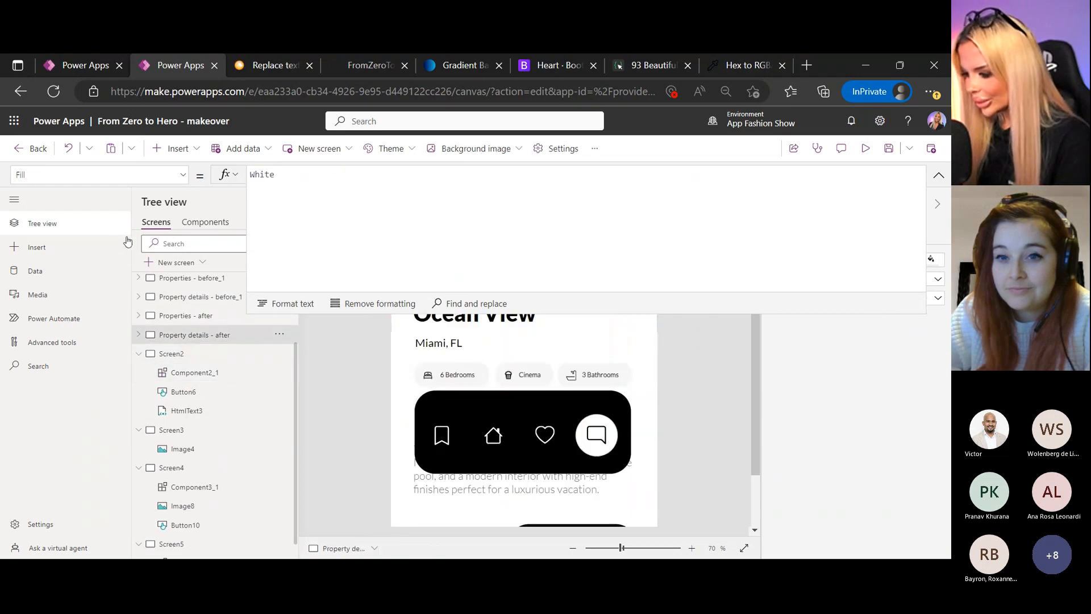
key("Down")
scroll(388, 199, "down", 3)
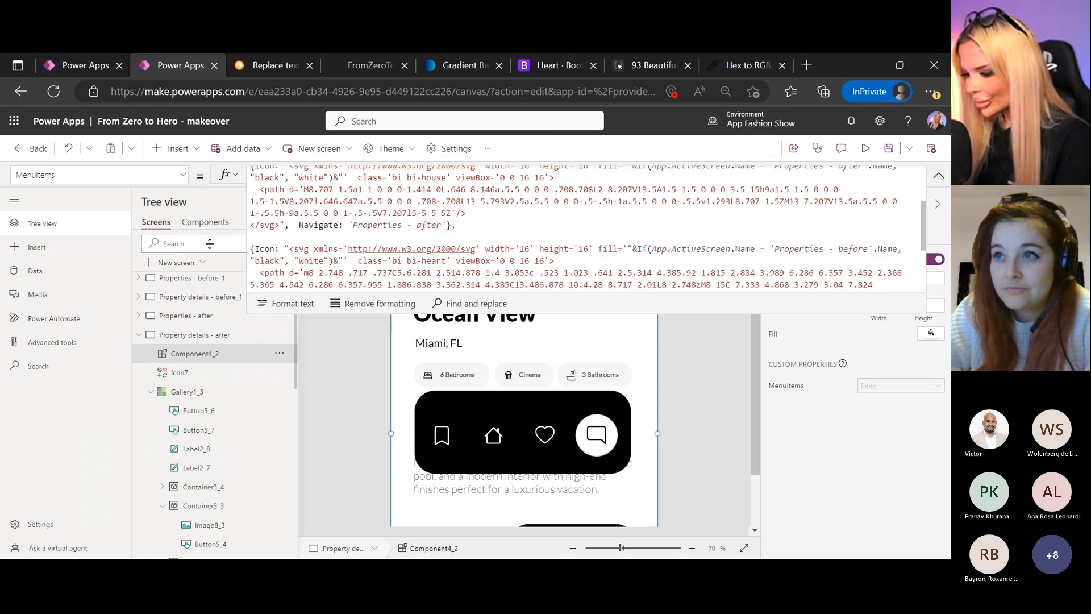
scroll(139, 225, "up", 1)
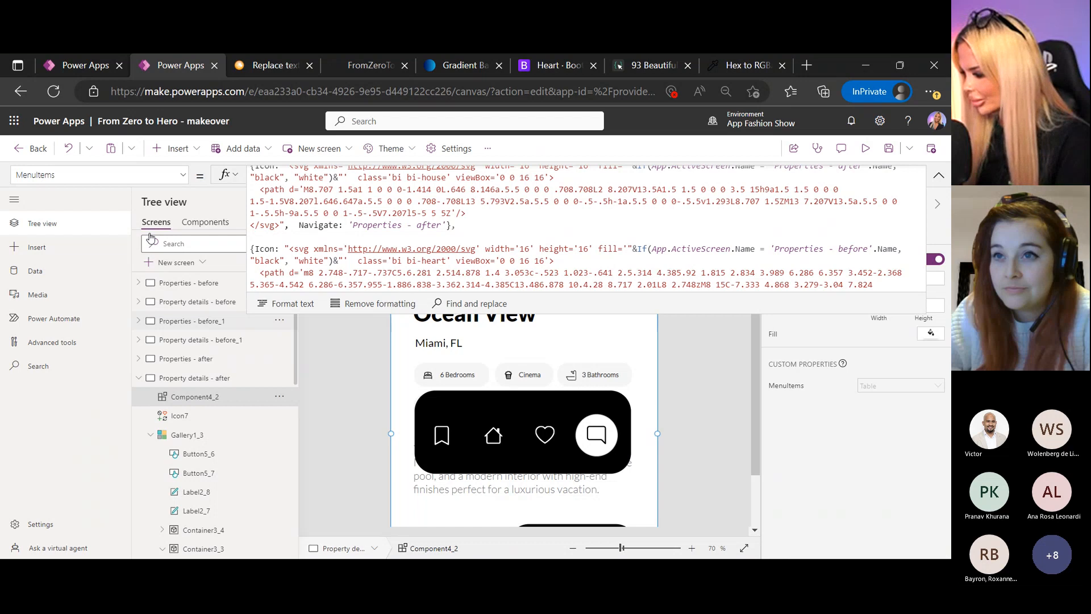
- Add a copy of the navigation bar to the 'Properties - before' screen
left_click(198, 302)
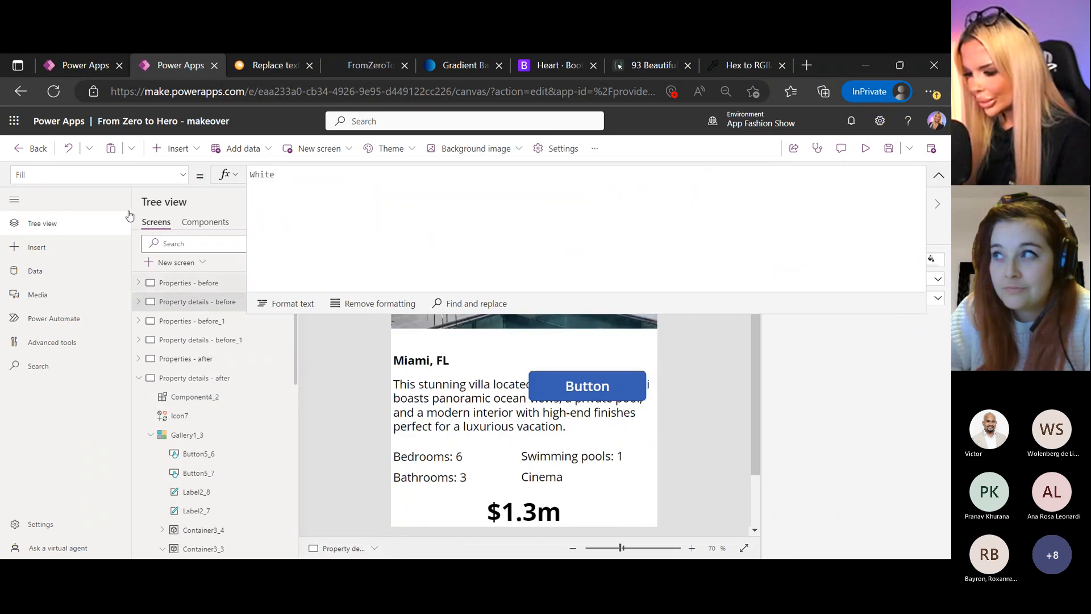
left_click(189, 282)
left_click(939, 175)
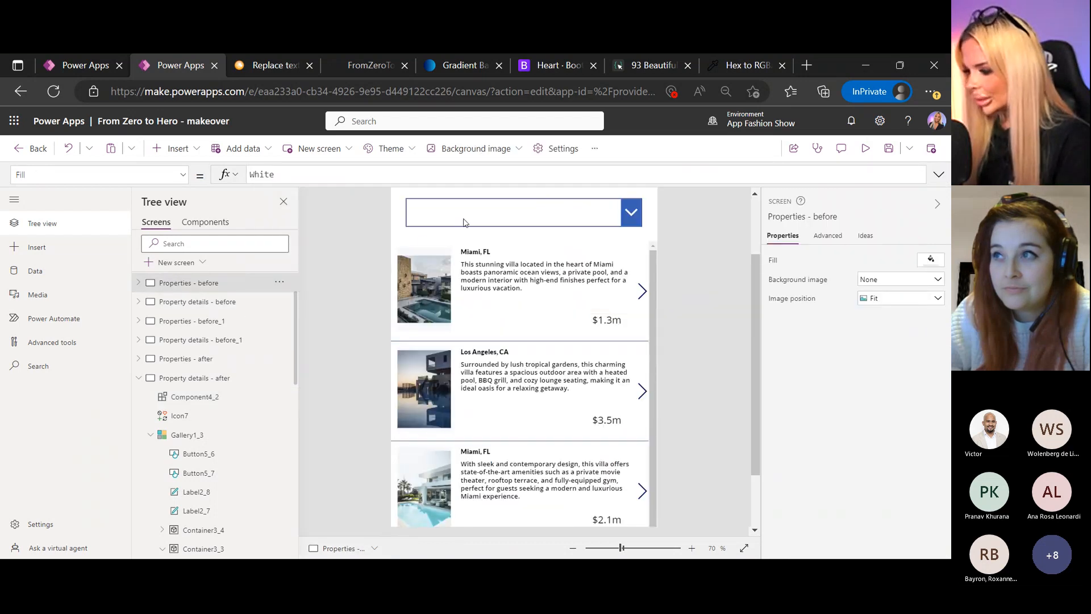
left_click(469, 270)
left_click(450, 193)
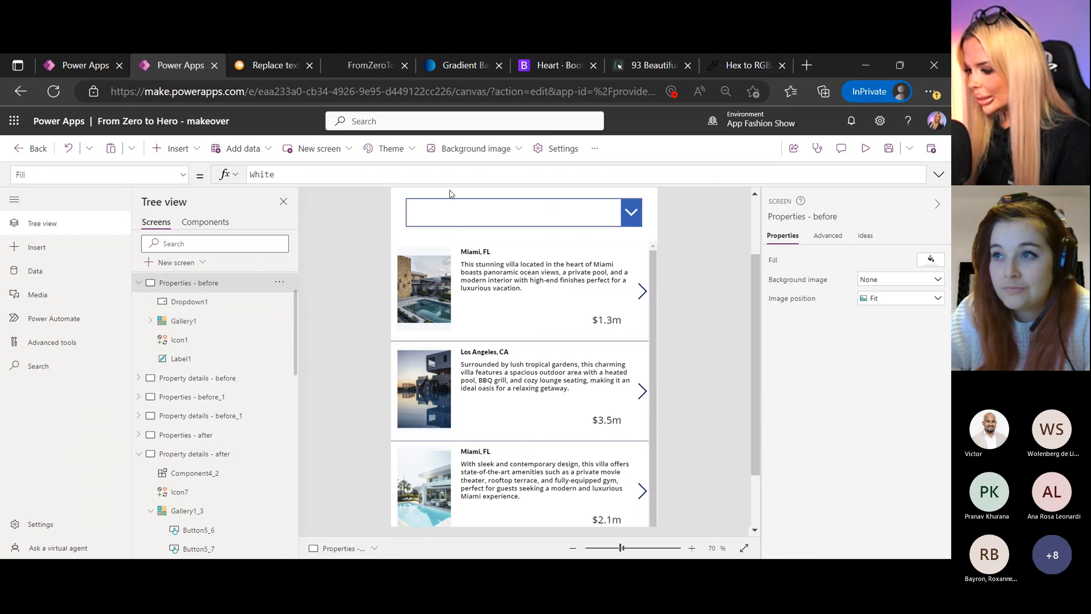
scroll(426, 192, "up", 2)
key("ctrl+v")
scroll(364, 264, "down", 4)
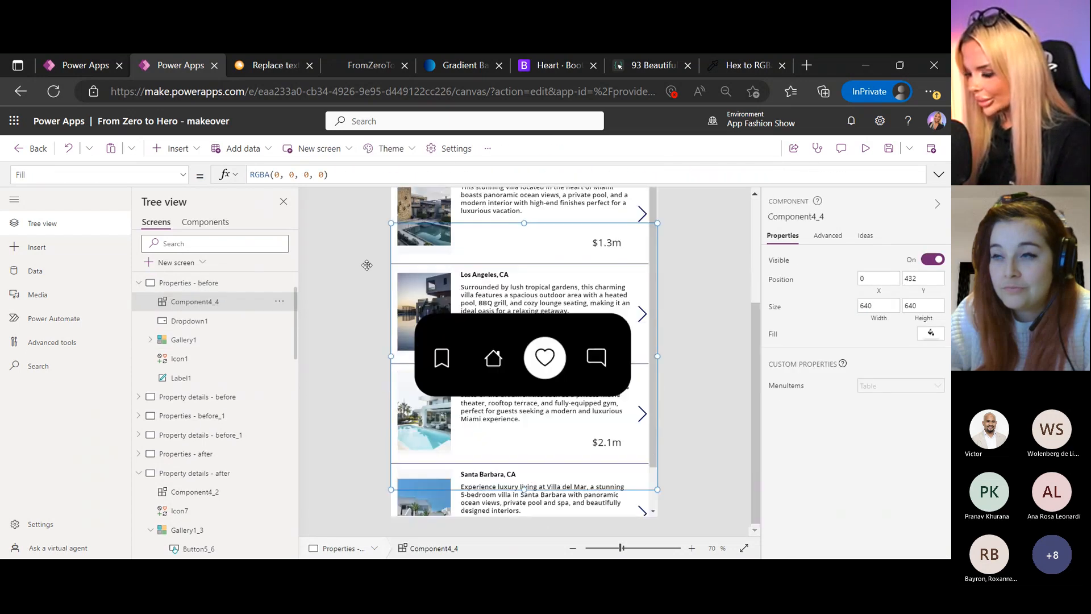
- Preview the app from 'Properties - before' and test the bar's navigation, including its bookmark icon
key("F5")
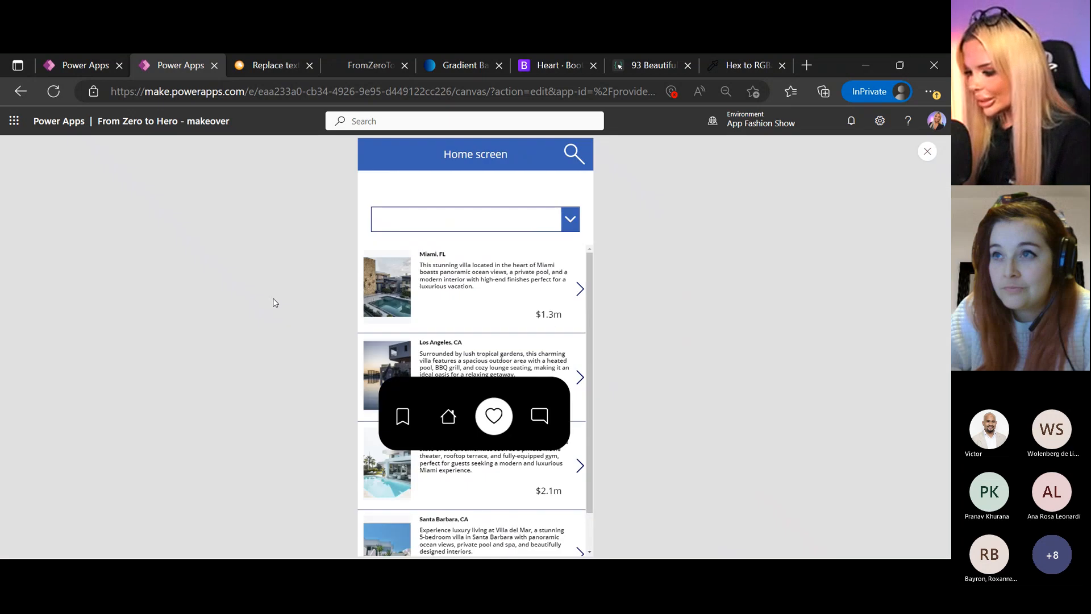
left_click(402, 416)
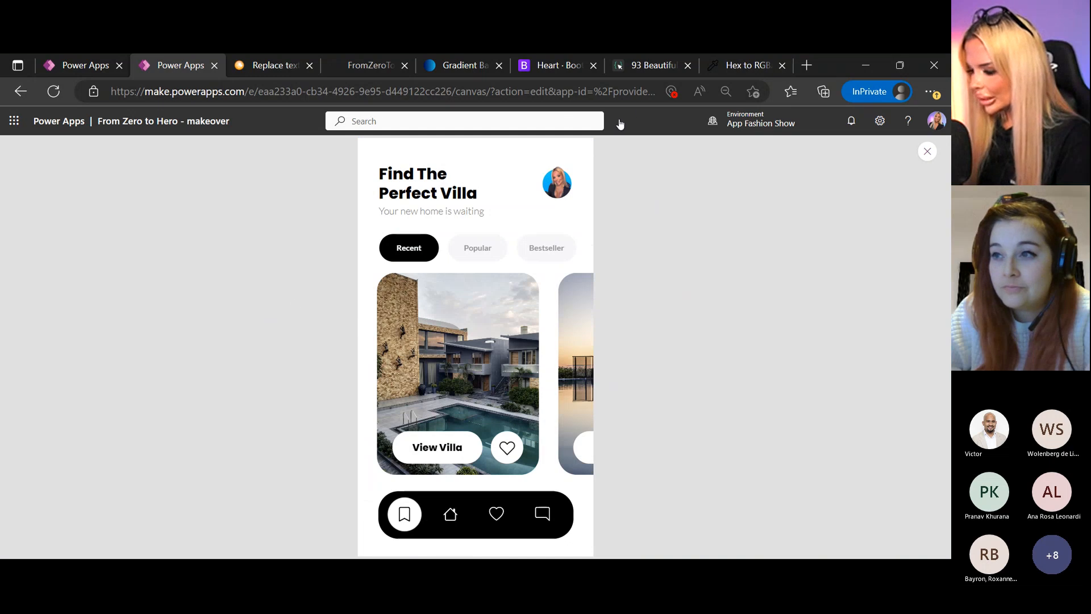
key("Escape")
- Preview the app from 'Properties - before' again and test the bar's heart and chat icons
left_click(587, 391)
left_click(197, 397)
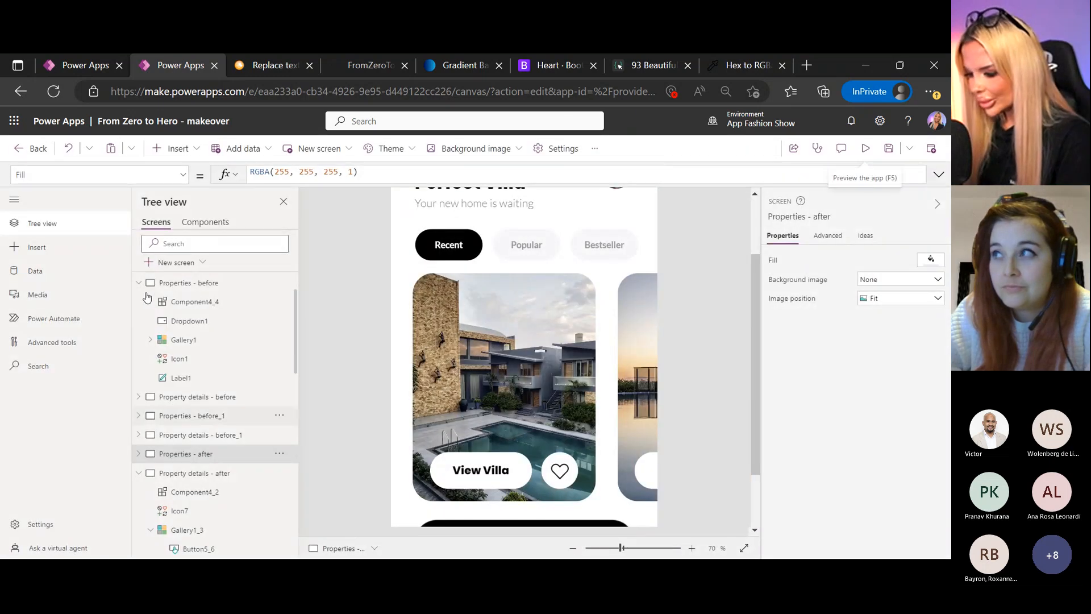
left_click(146, 287)
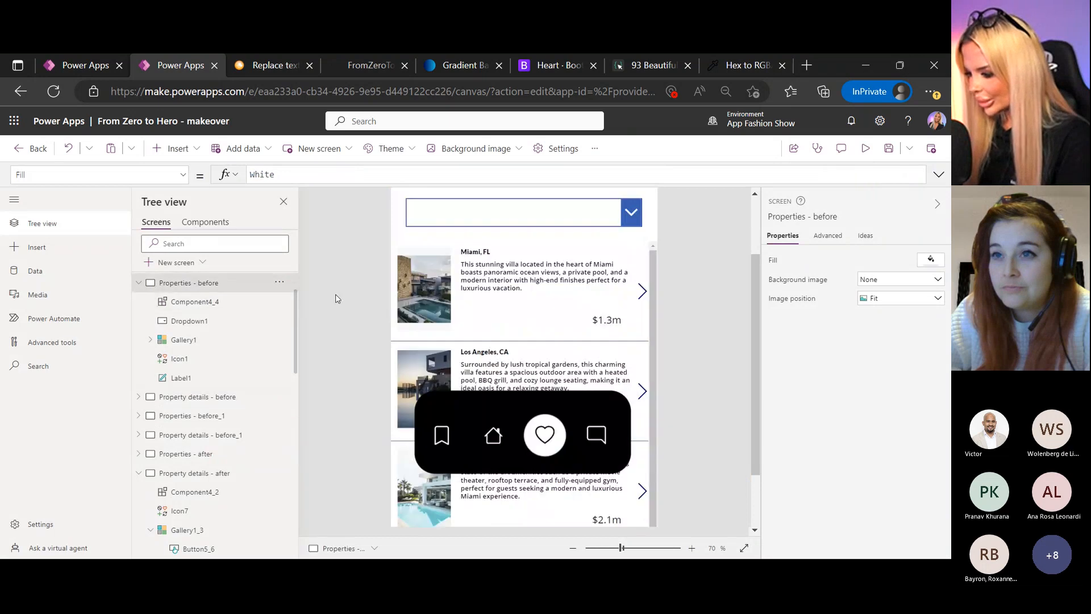
key("F5")
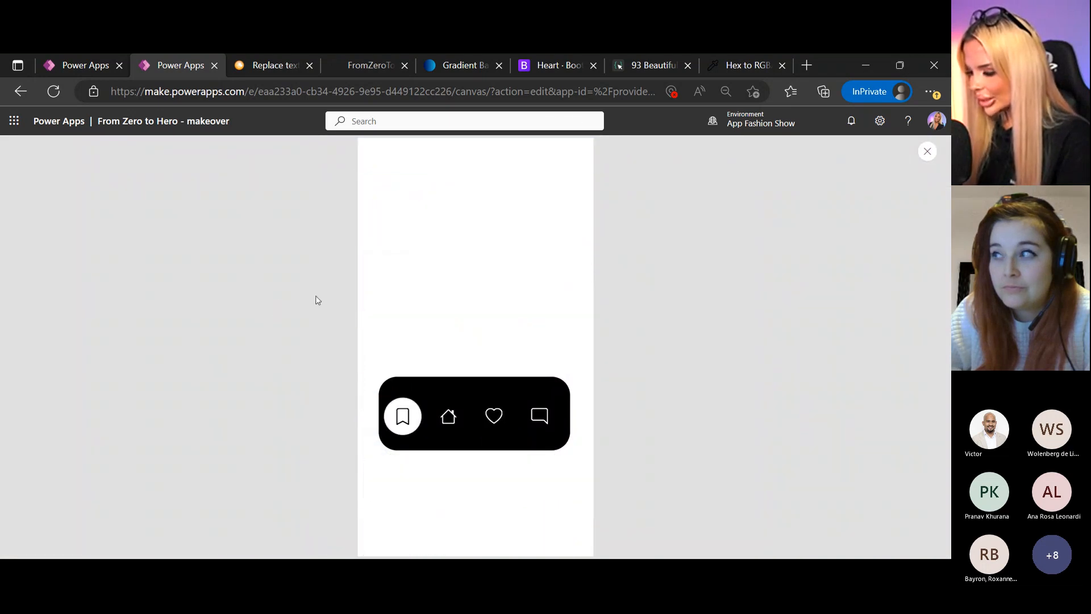
left_click(494, 416)
left_click(539, 416)
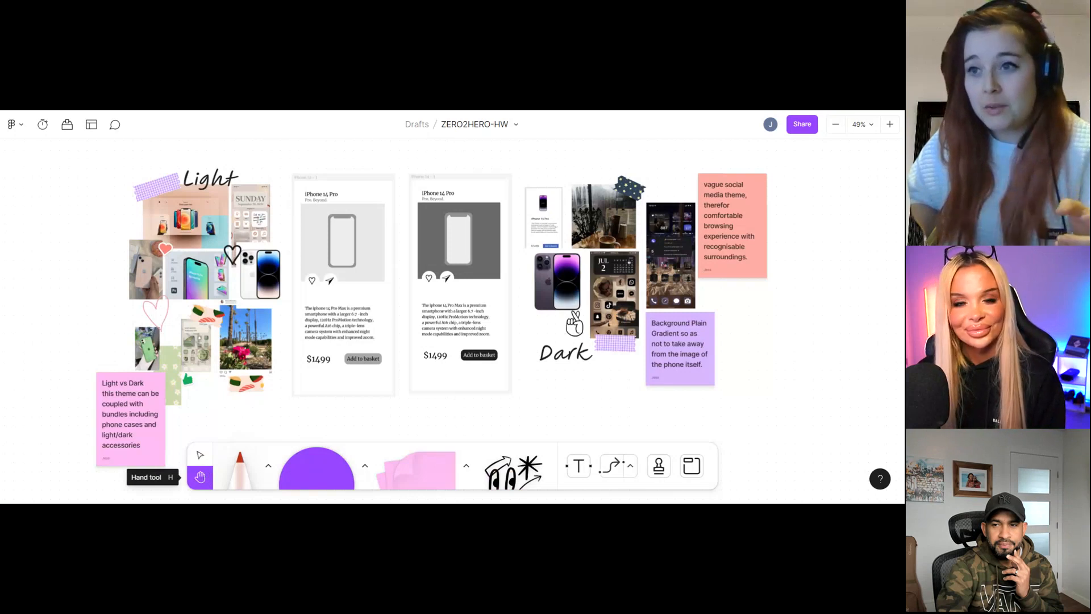
mouse_move(391, 426)
left_mouse_down()
mouse_move(336, 399)
mouse_move(370, 428)
left_mouse_up()
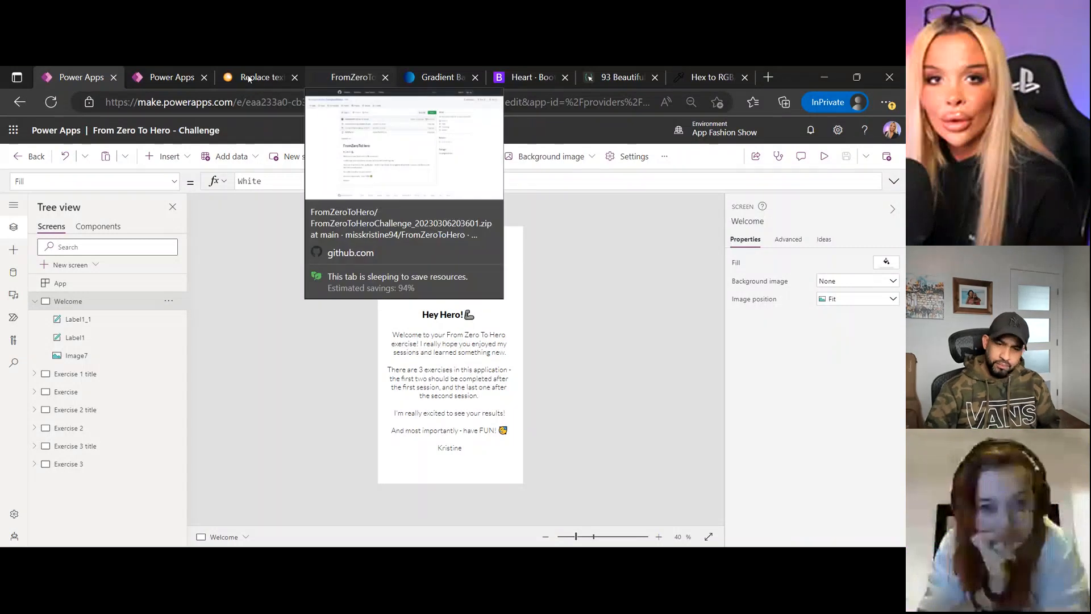
- Switch to the FromZeroToHero repository on GitHub
left_click(353, 76)
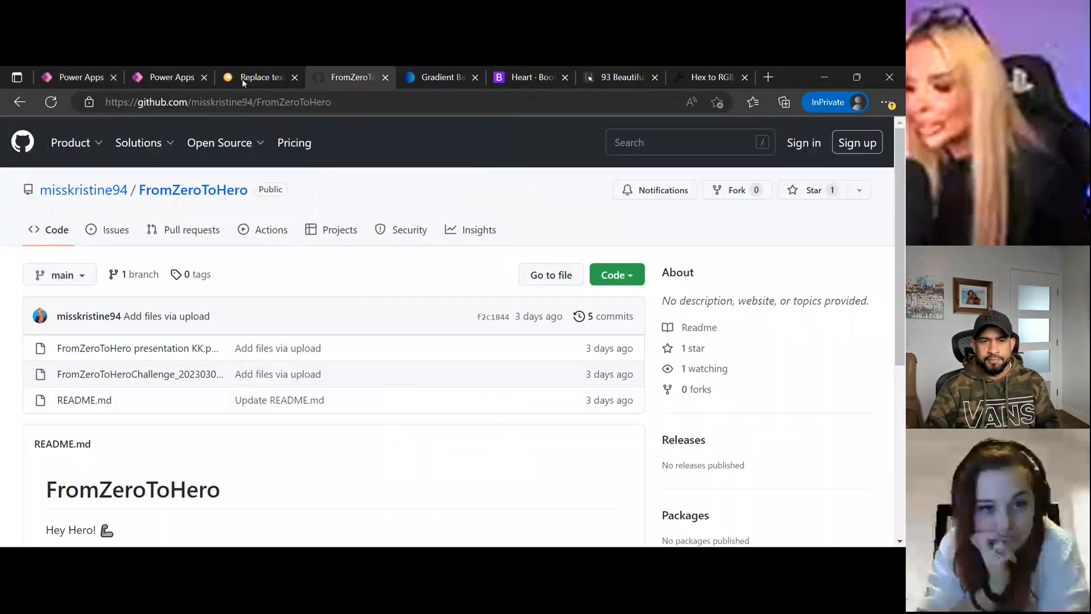
- Select the FromZeroToHero repository's web address and switch to another window
left_click(134, 100)
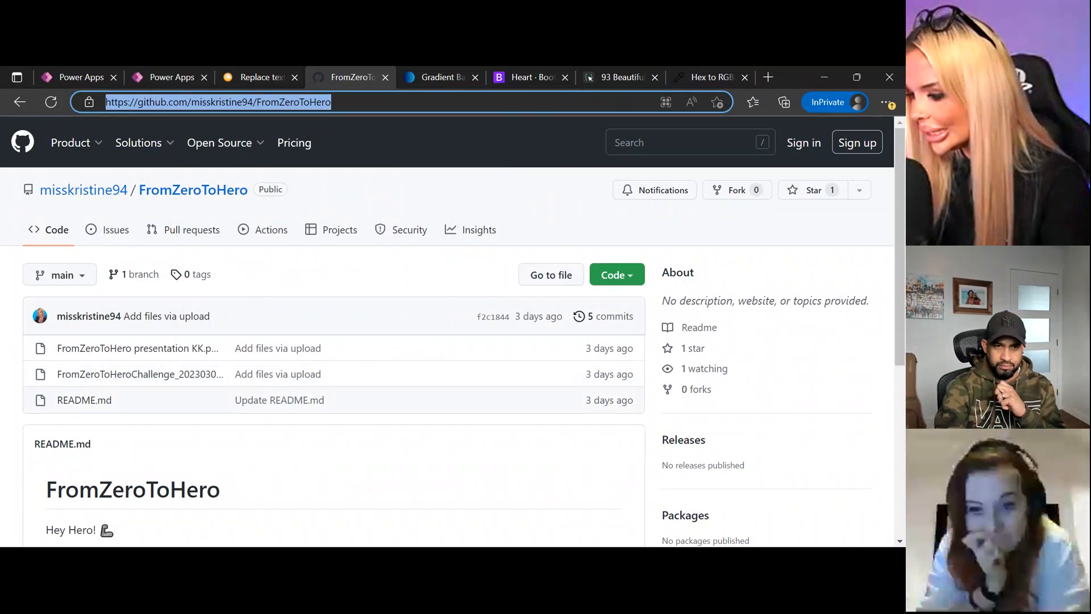
key("alt+Tab")
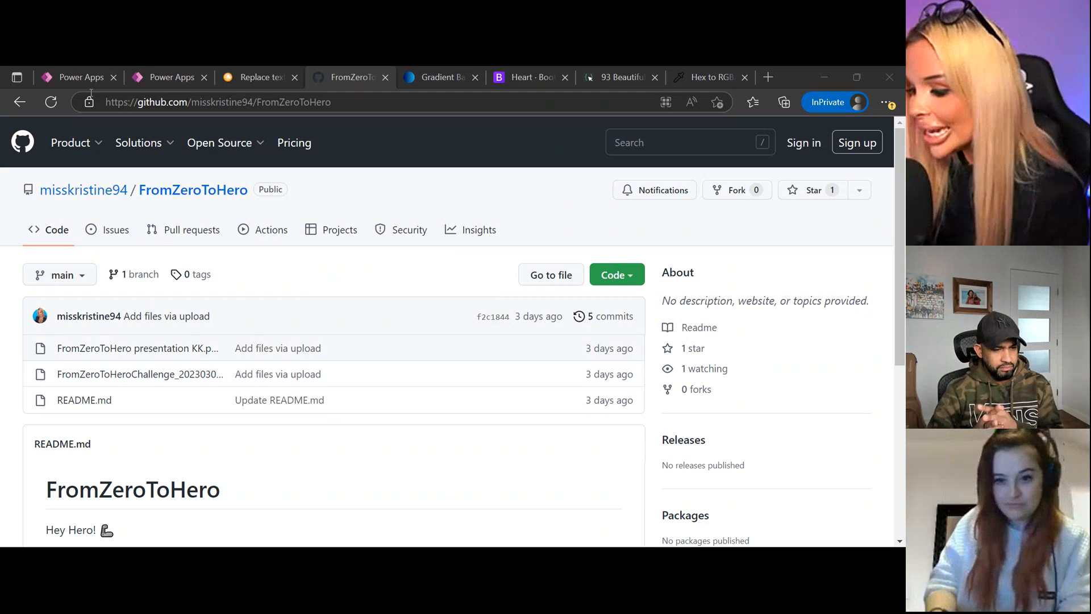
- Switch to the 'From Zero To Hero - Challenge' app in Power Apps and examine the phone gallery on the Exercise screen
left_click(54, 68)
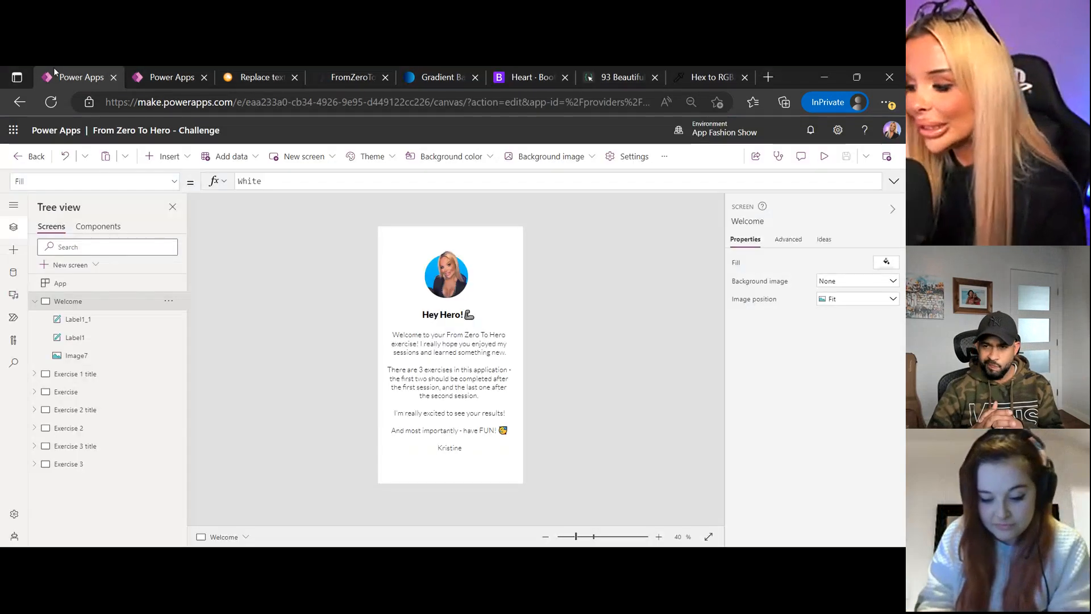
left_click(66, 391)
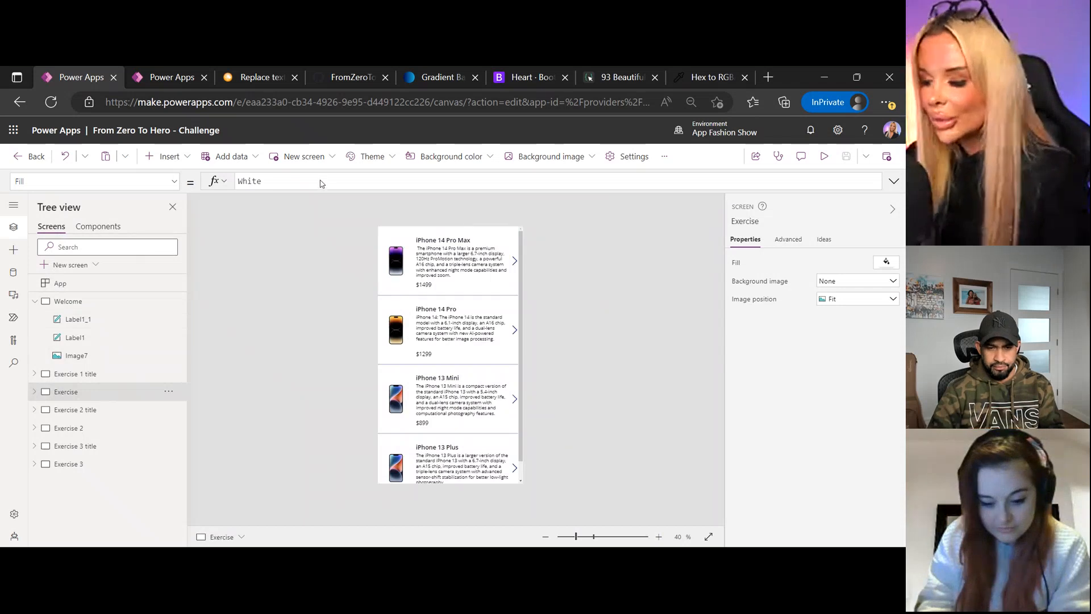
scroll(299, 199, "up", 3)
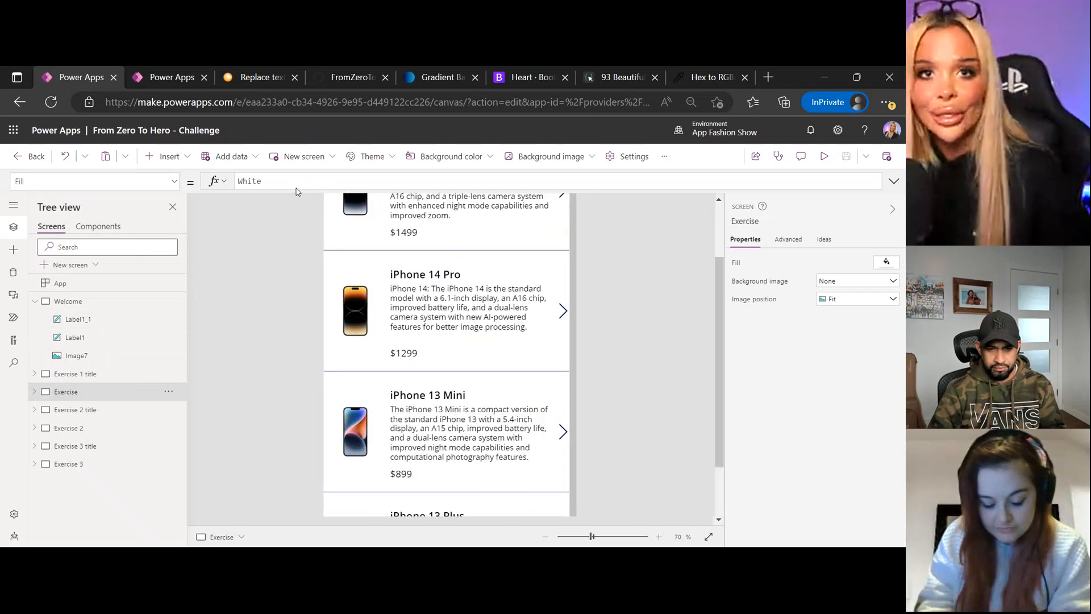
scroll(276, 199, "up", 2)
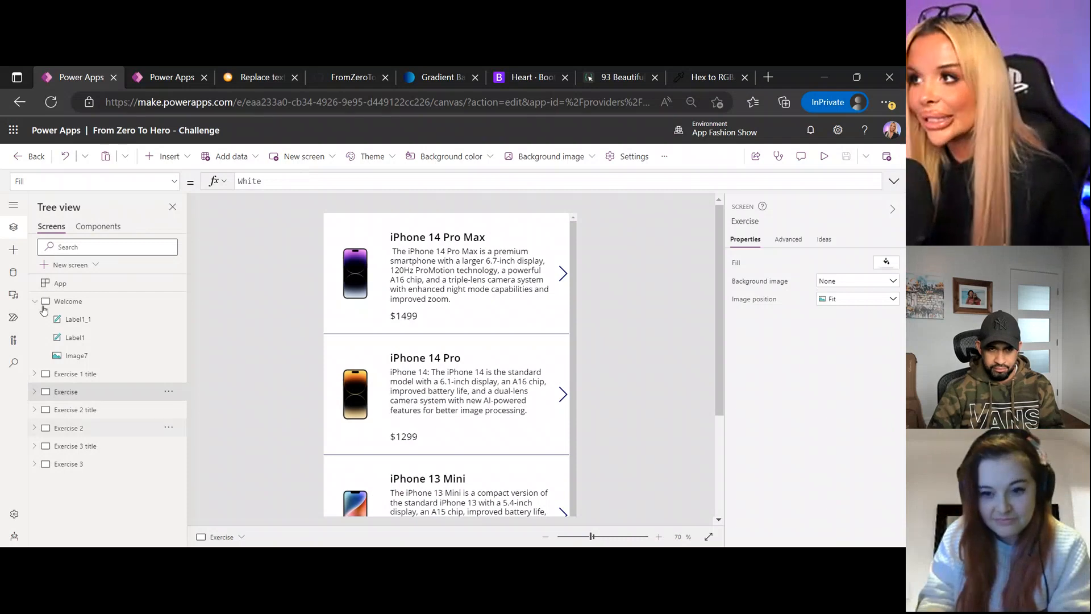
- View the 'Exercise 2', 'Exercise 3 title' and 'Exercise 3' screens of the challenge app
left_click(66, 428)
scroll(247, 225, "down", 4)
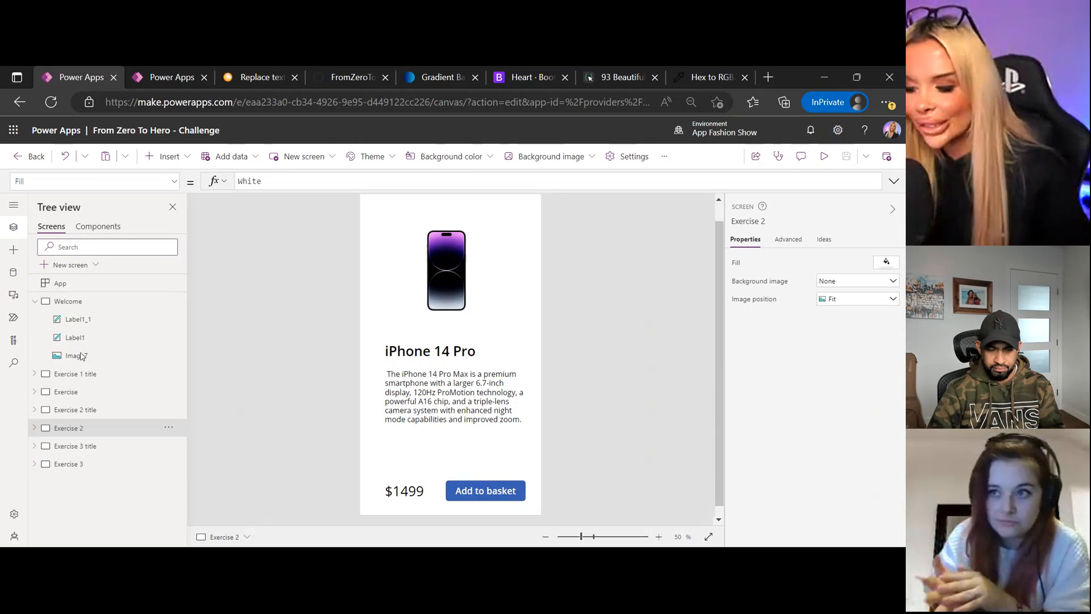
left_click(76, 446)
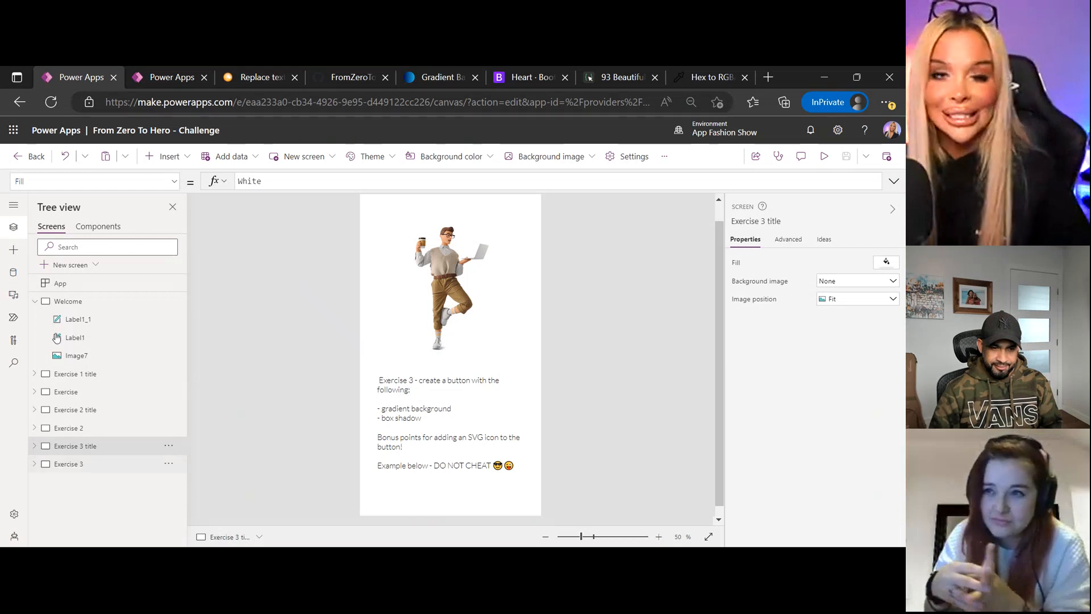
key("Down")
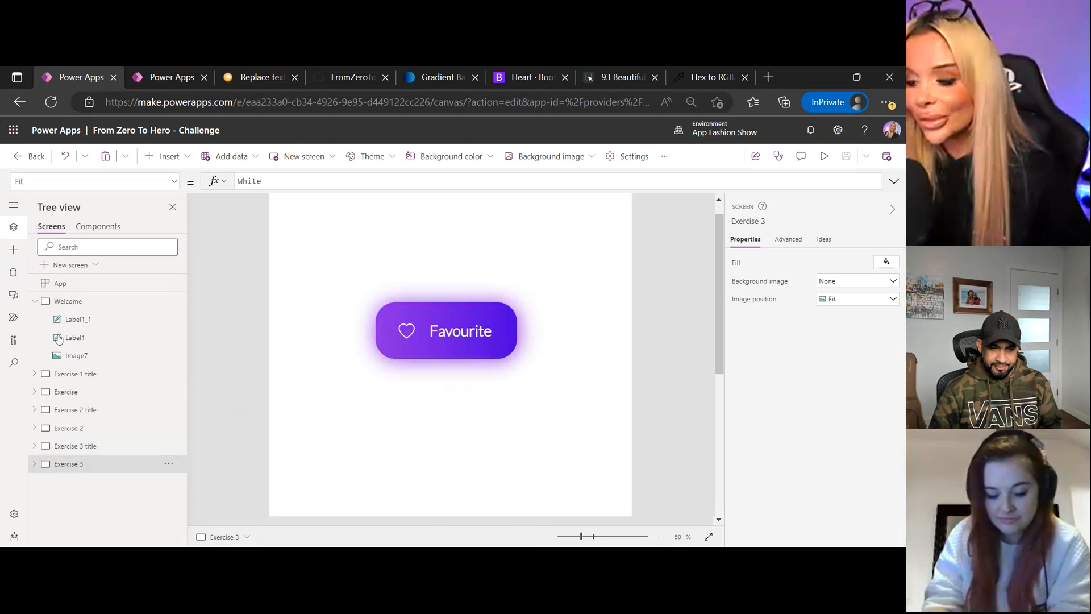